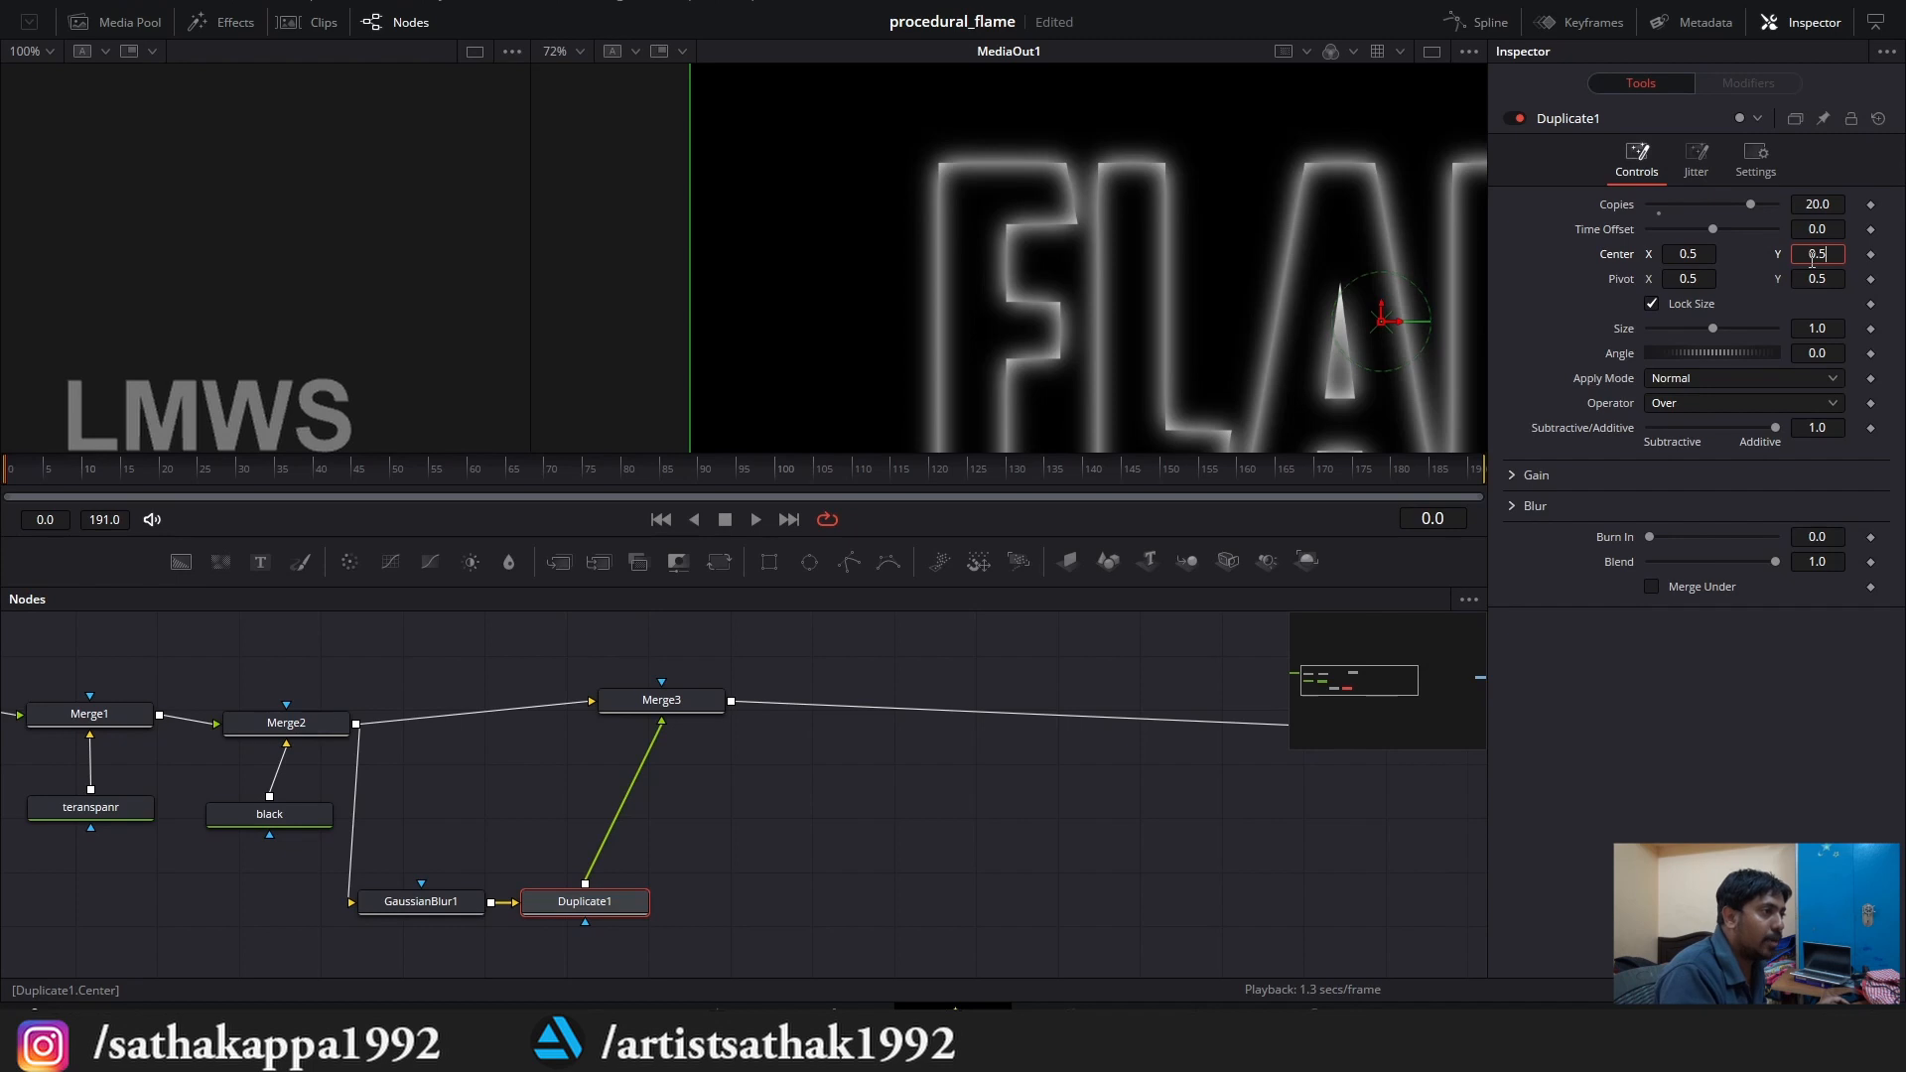
Set the Center Y of the Duplicate1 node to 0.502.
text(2)
key(Tab)
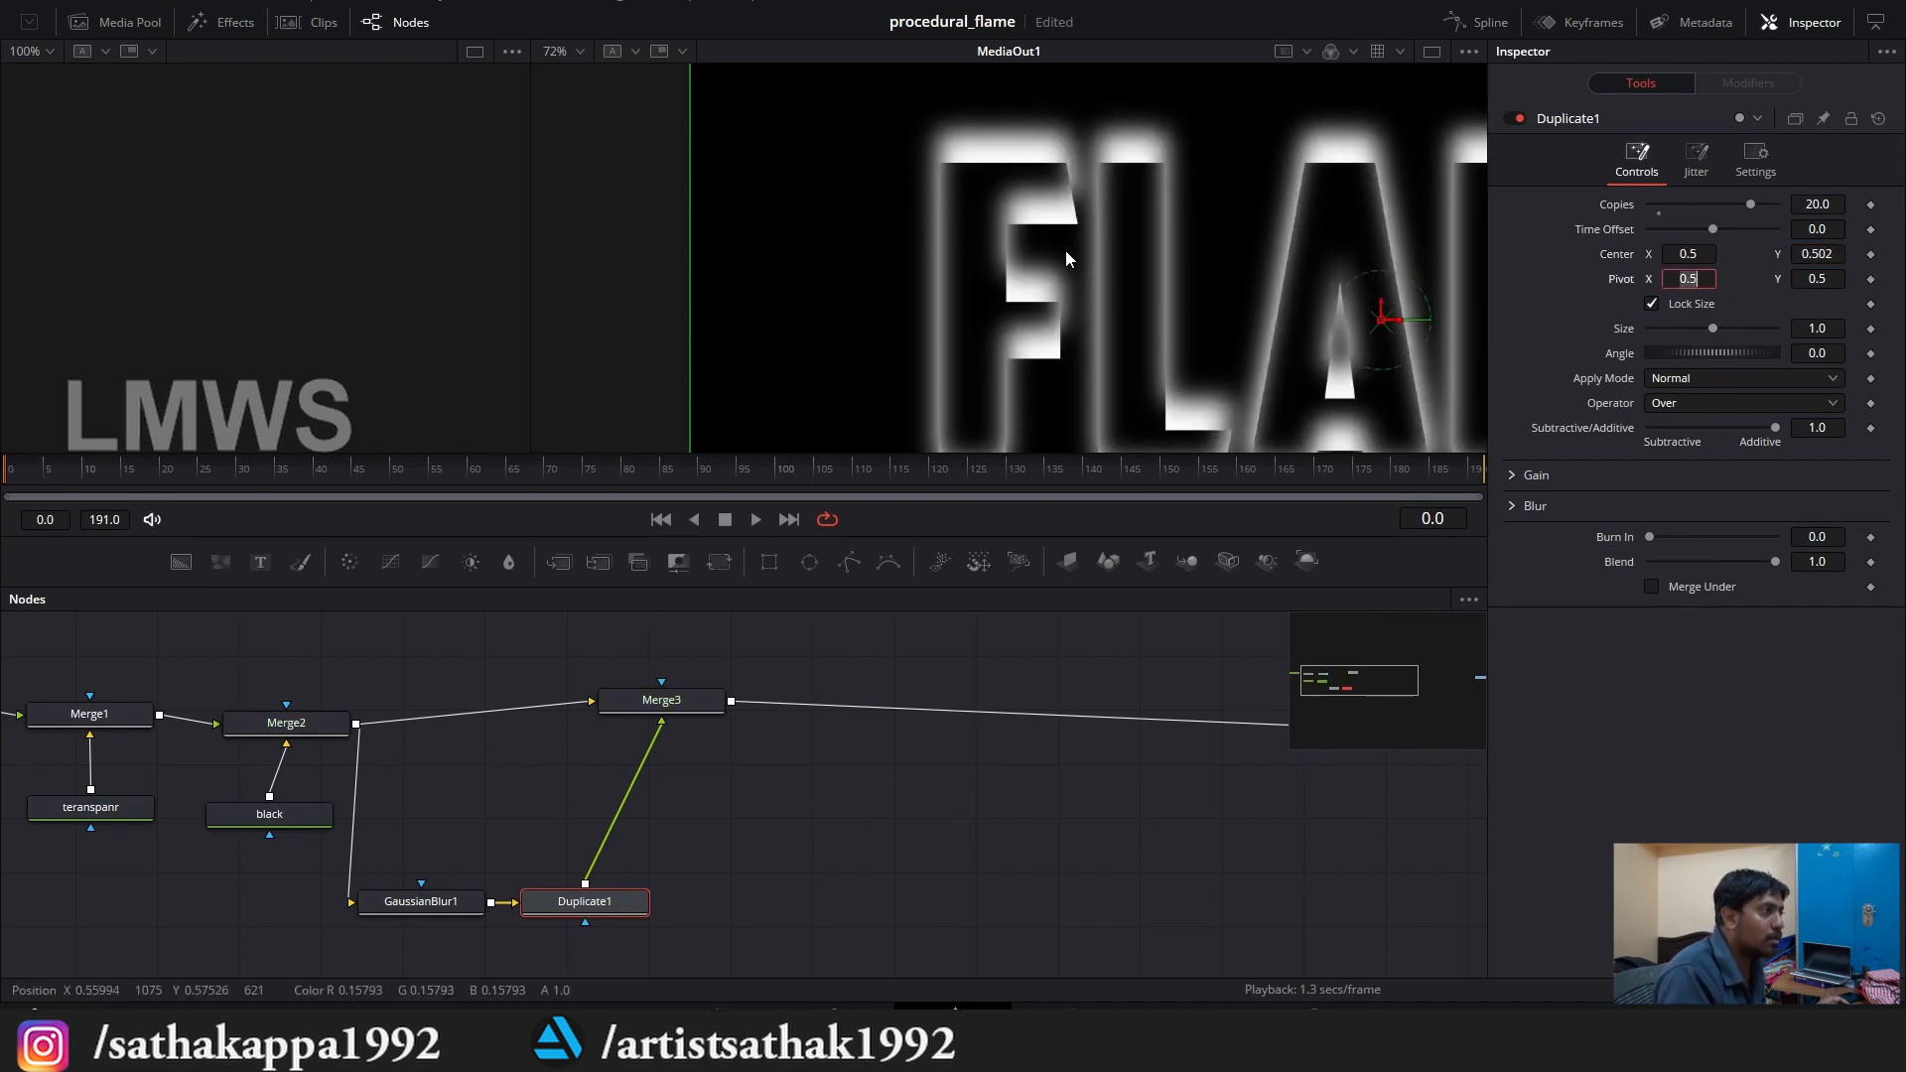
scroll(1067, 258, down, 3)
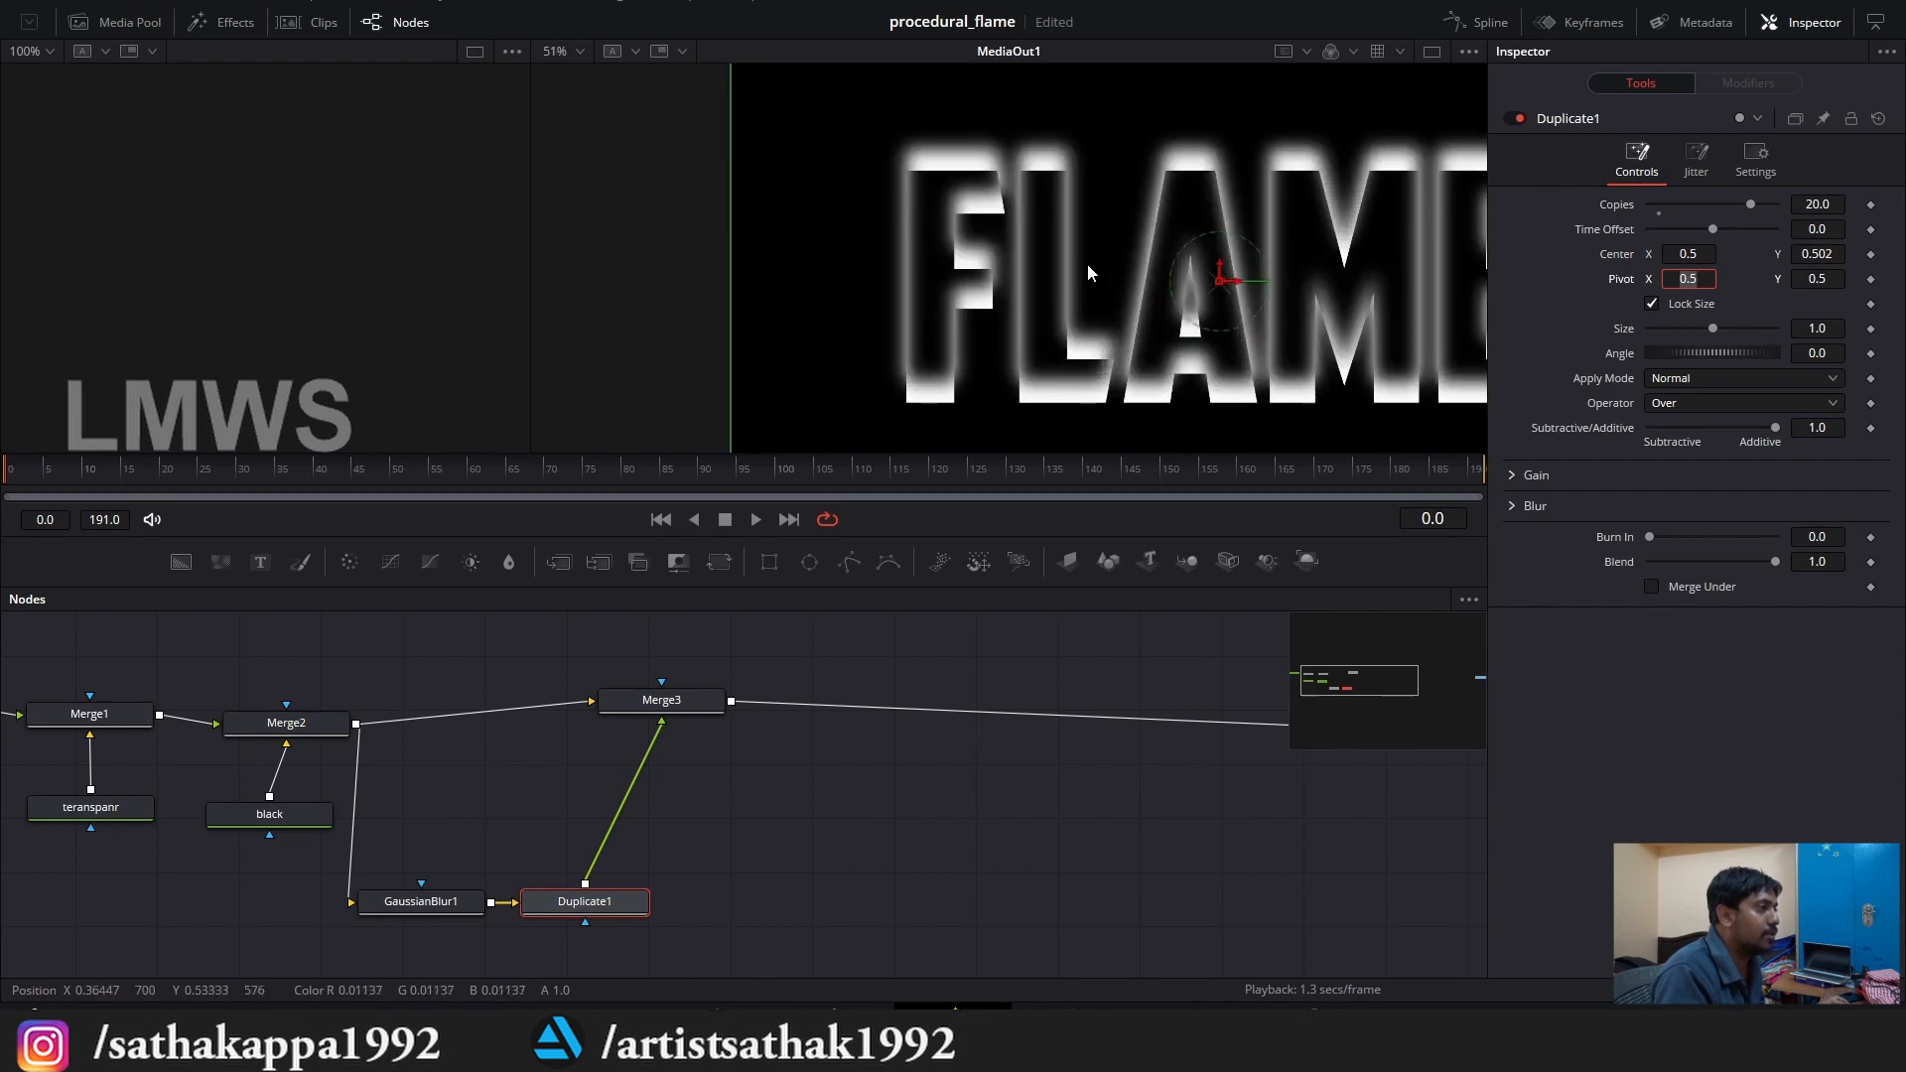
Set Duplicate1's blur to 0.001 and reduce the overall blend of its copies to about 0.6.
click(1511, 506)
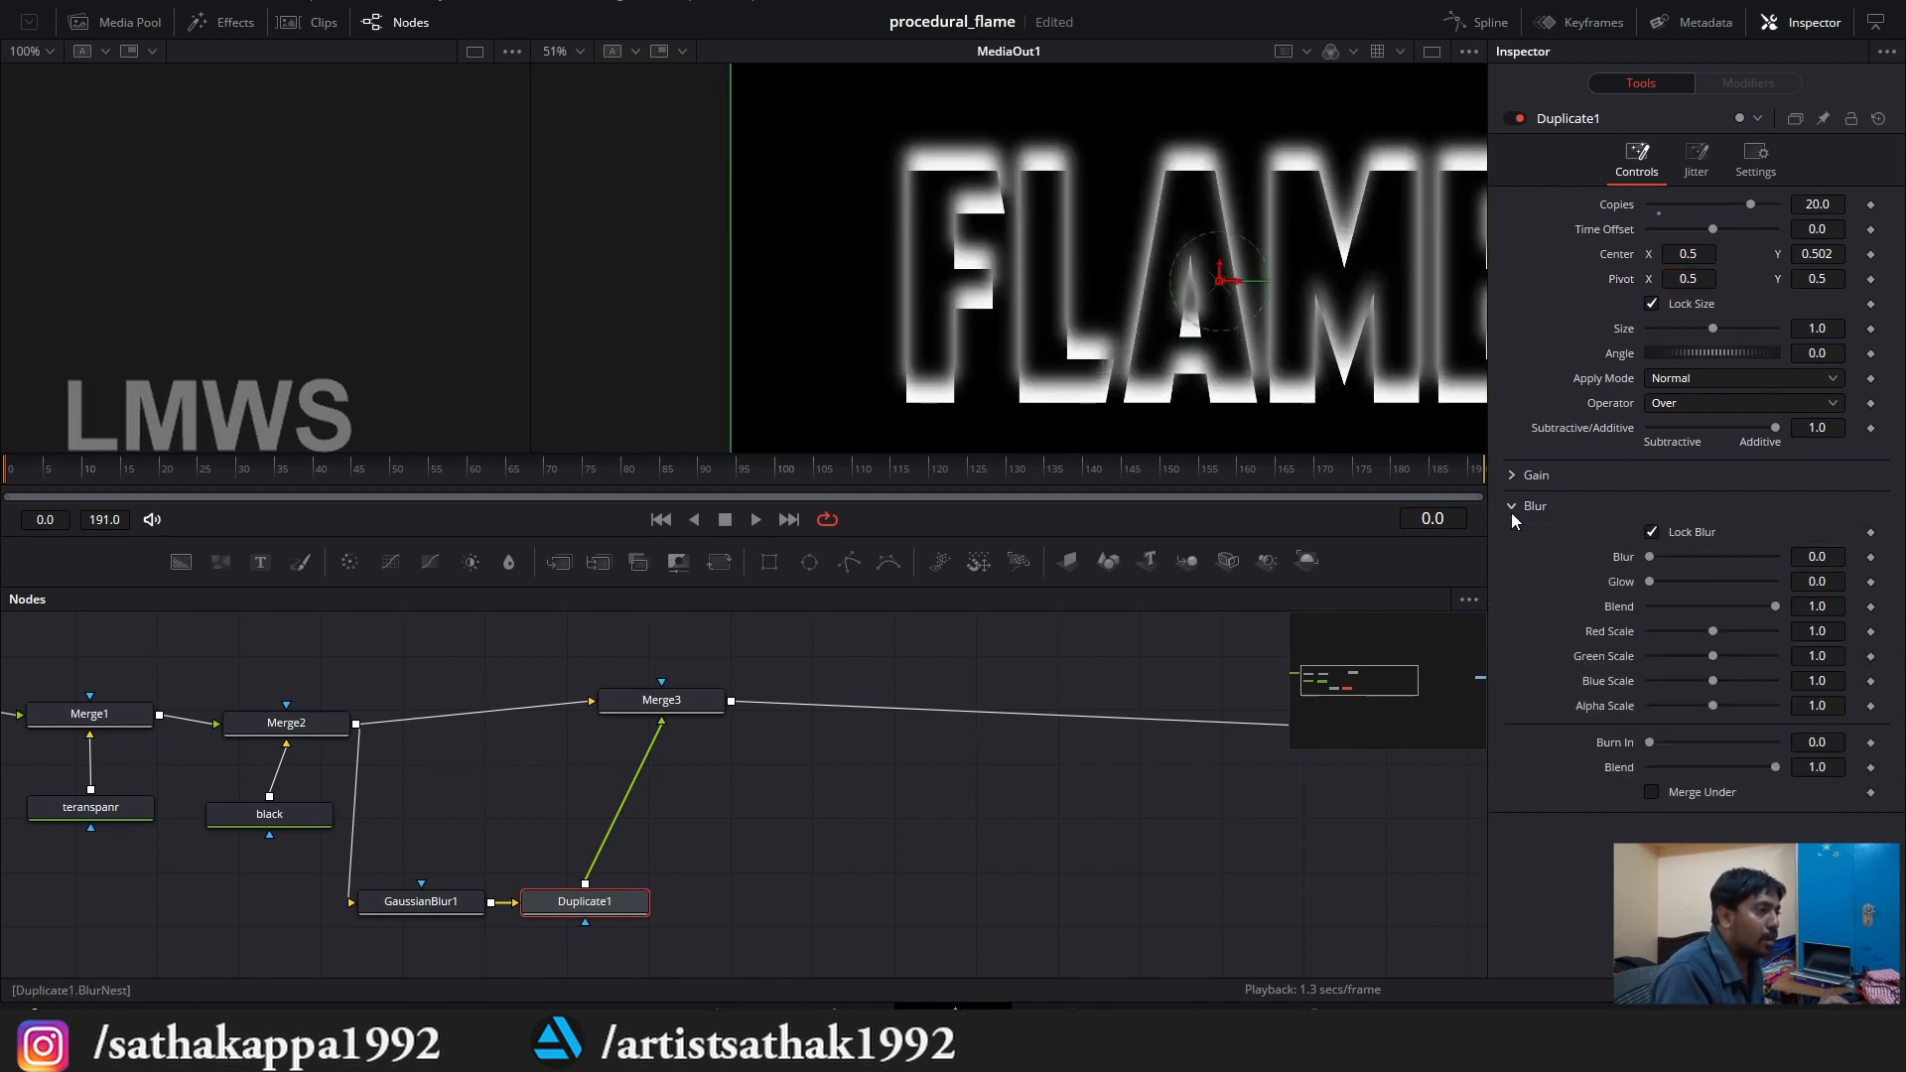
drag(1652, 558, 1671, 560)
click(1813, 556)
text(0.001)
key(Tab)
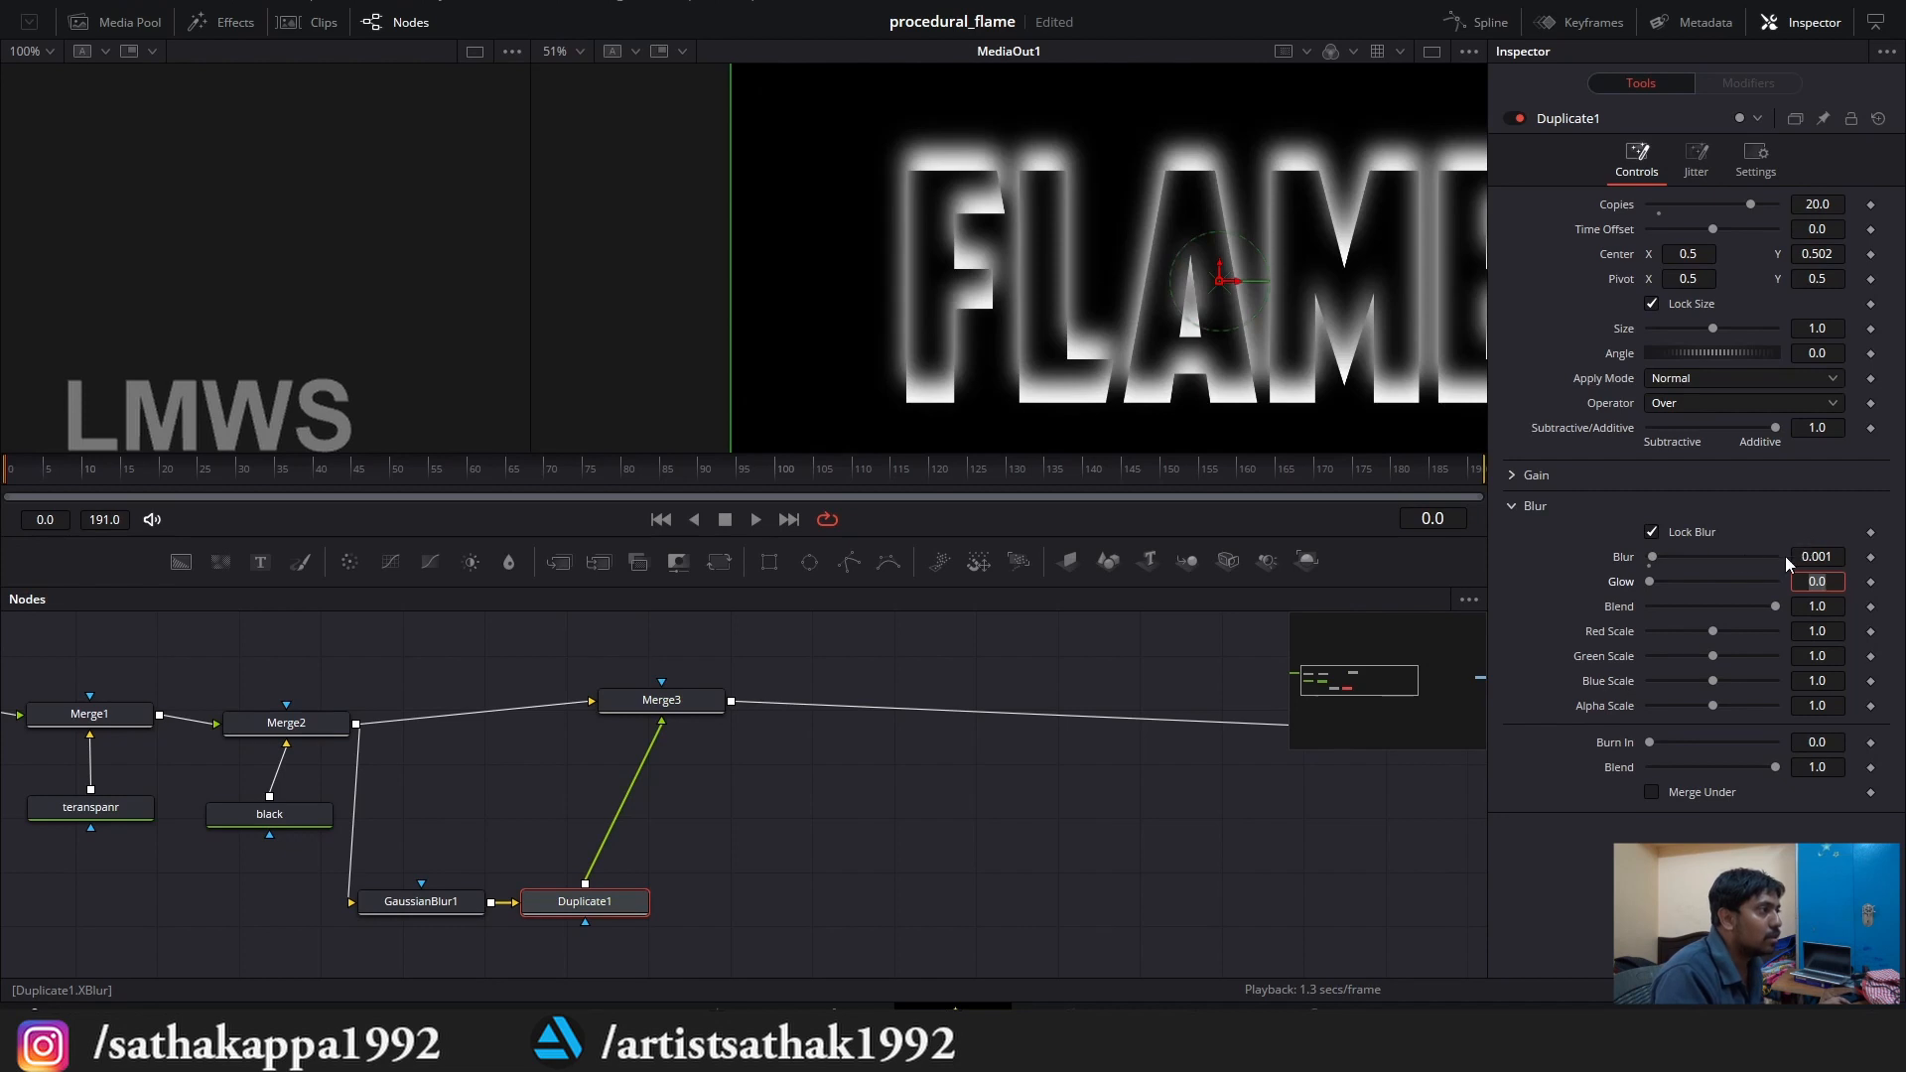
drag(1771, 766, 1721, 773)
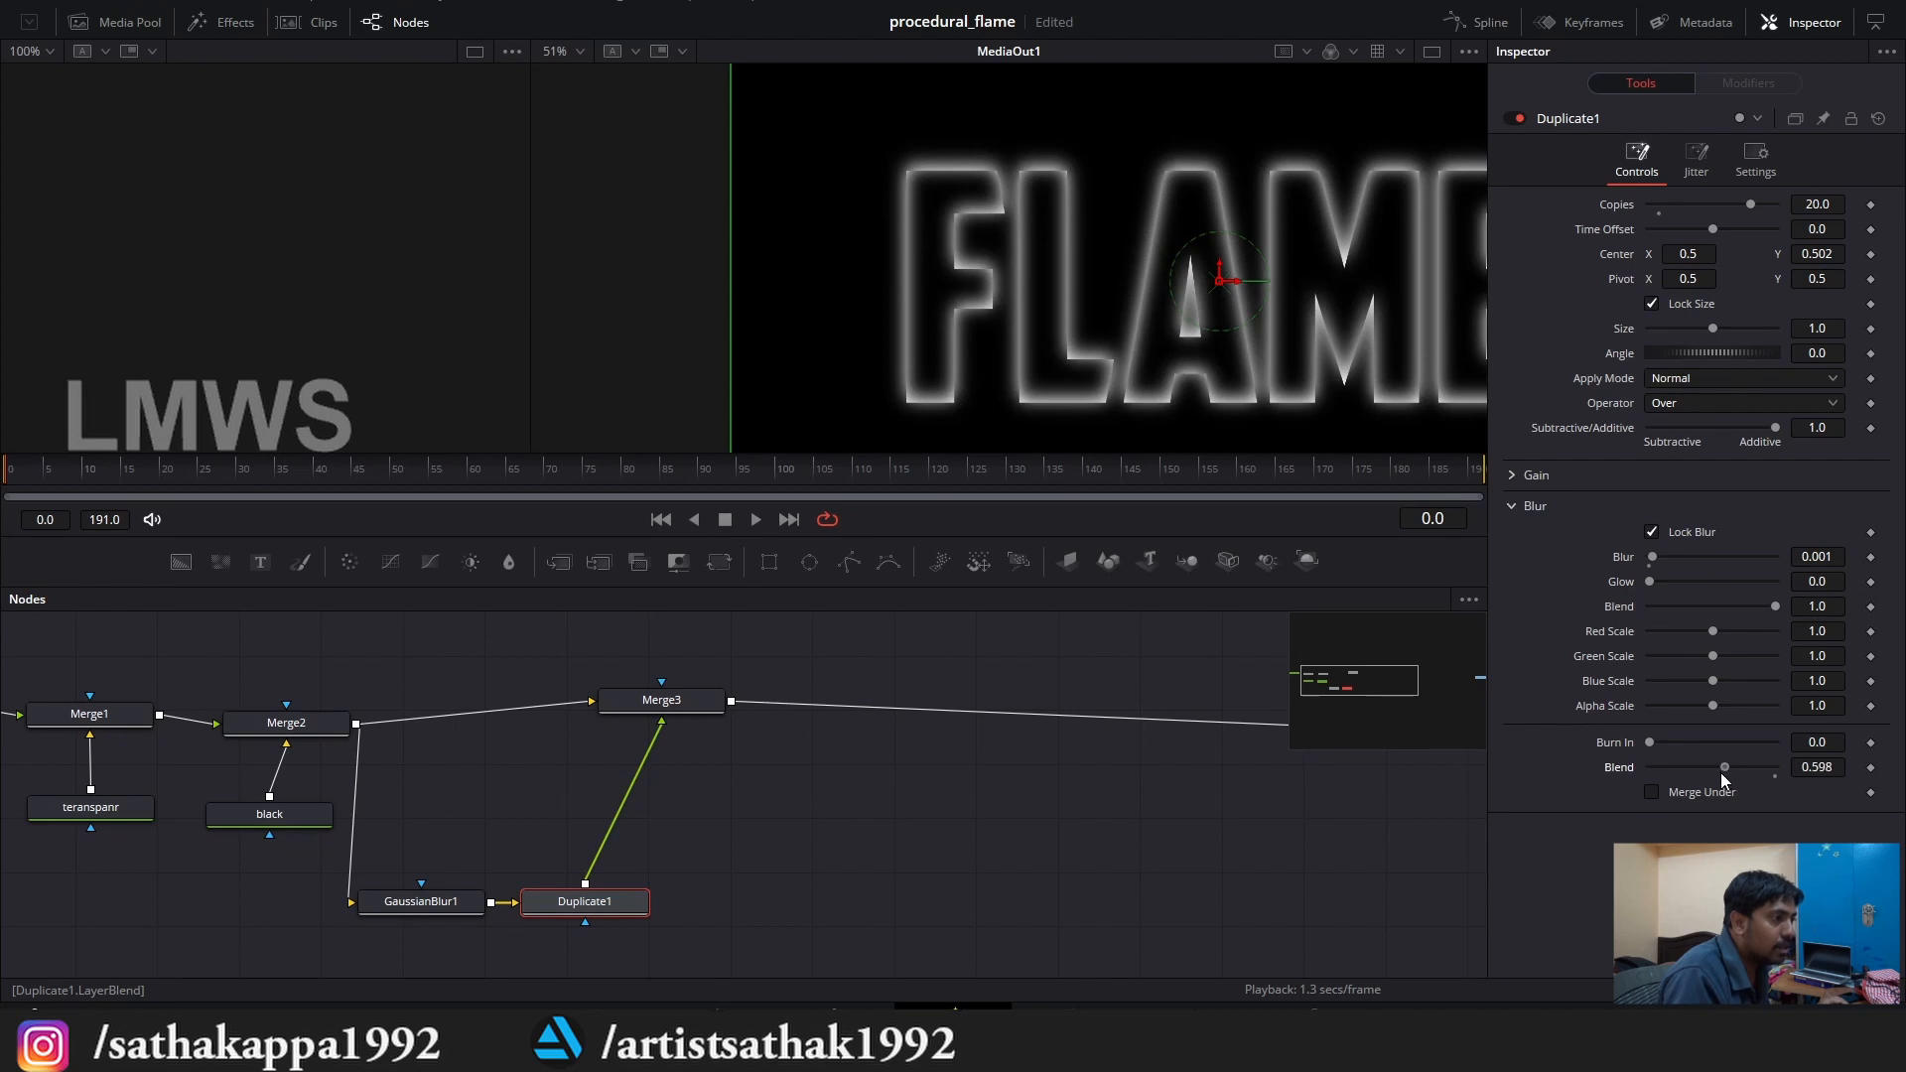
Try larger vertical offsets for the Duplicate1 copies, with Center Y at 0.508 and at 0.63.
click(1823, 253)
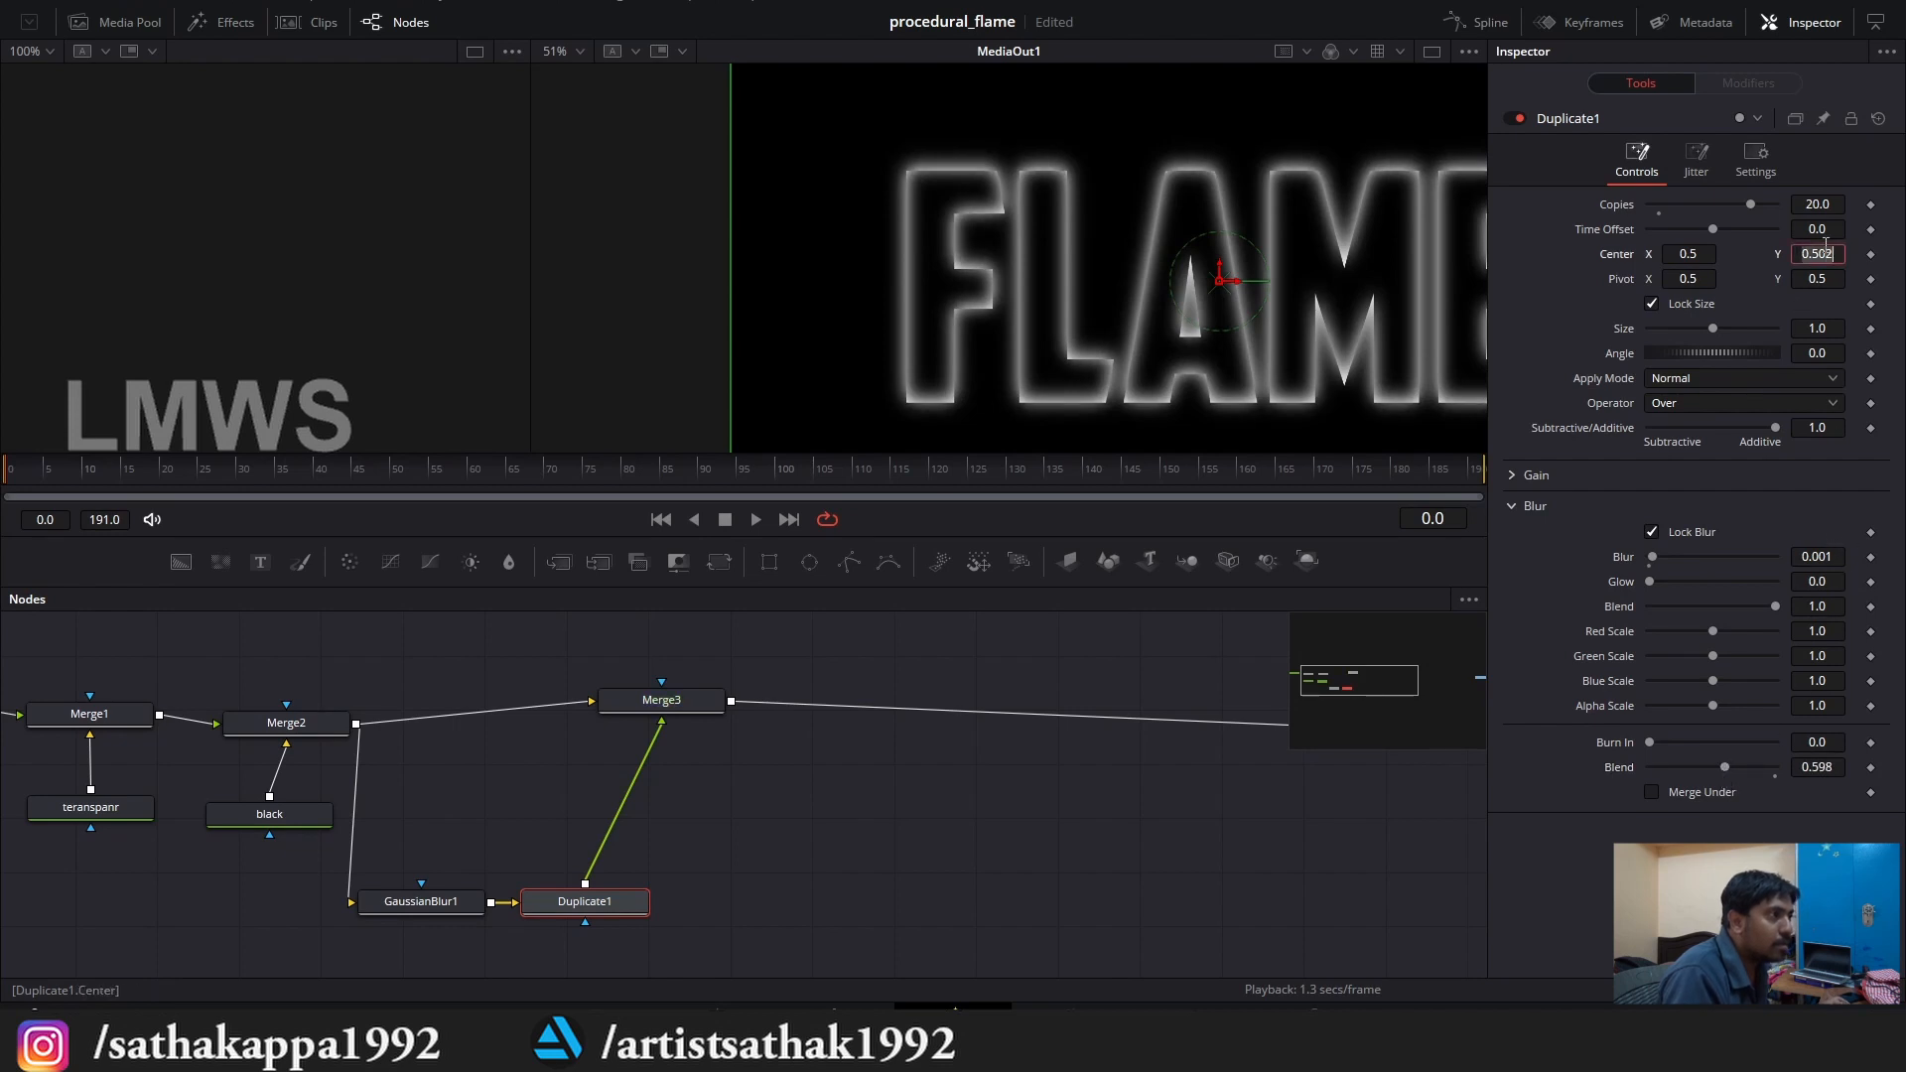
key(BackSpace)
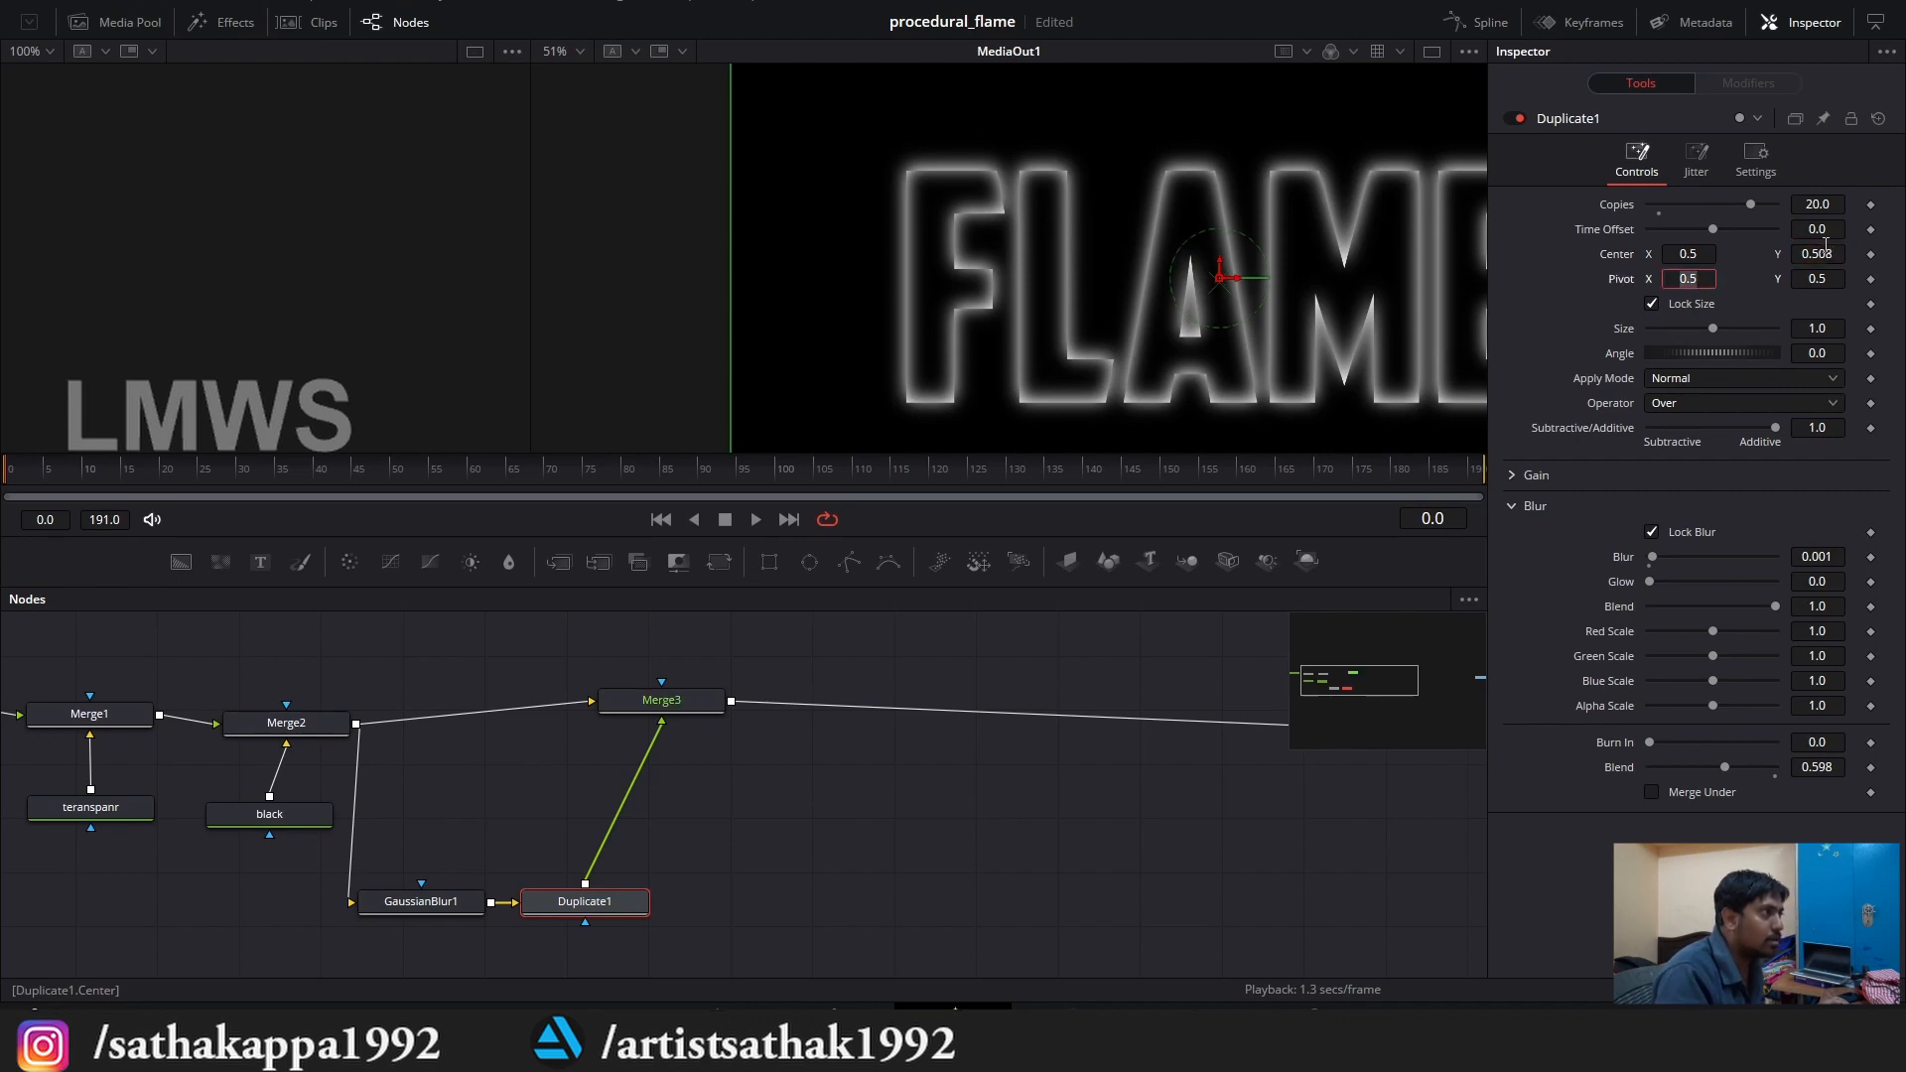
text(8)
key(BackSpace)
key(BackSpace)
key(BackSpace)
text(63)
key(Tab)
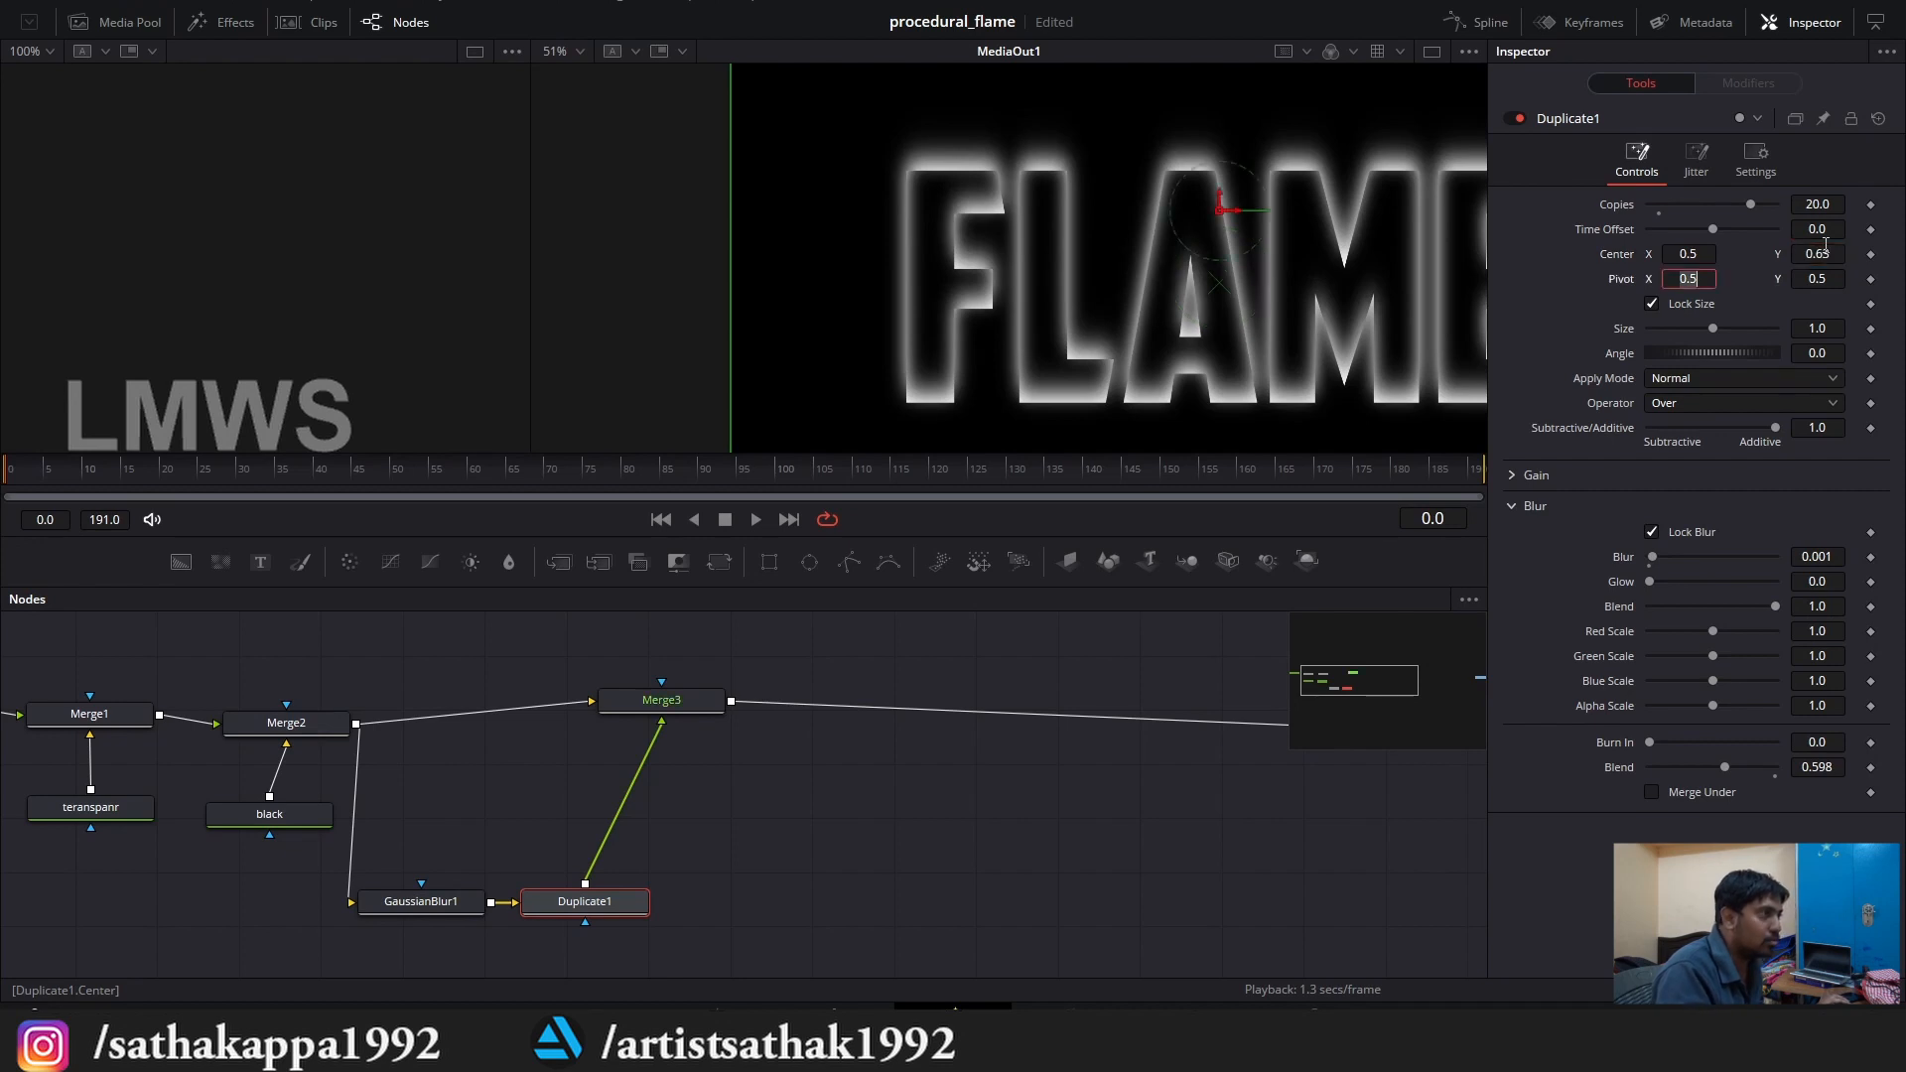
key(ctrl+f)
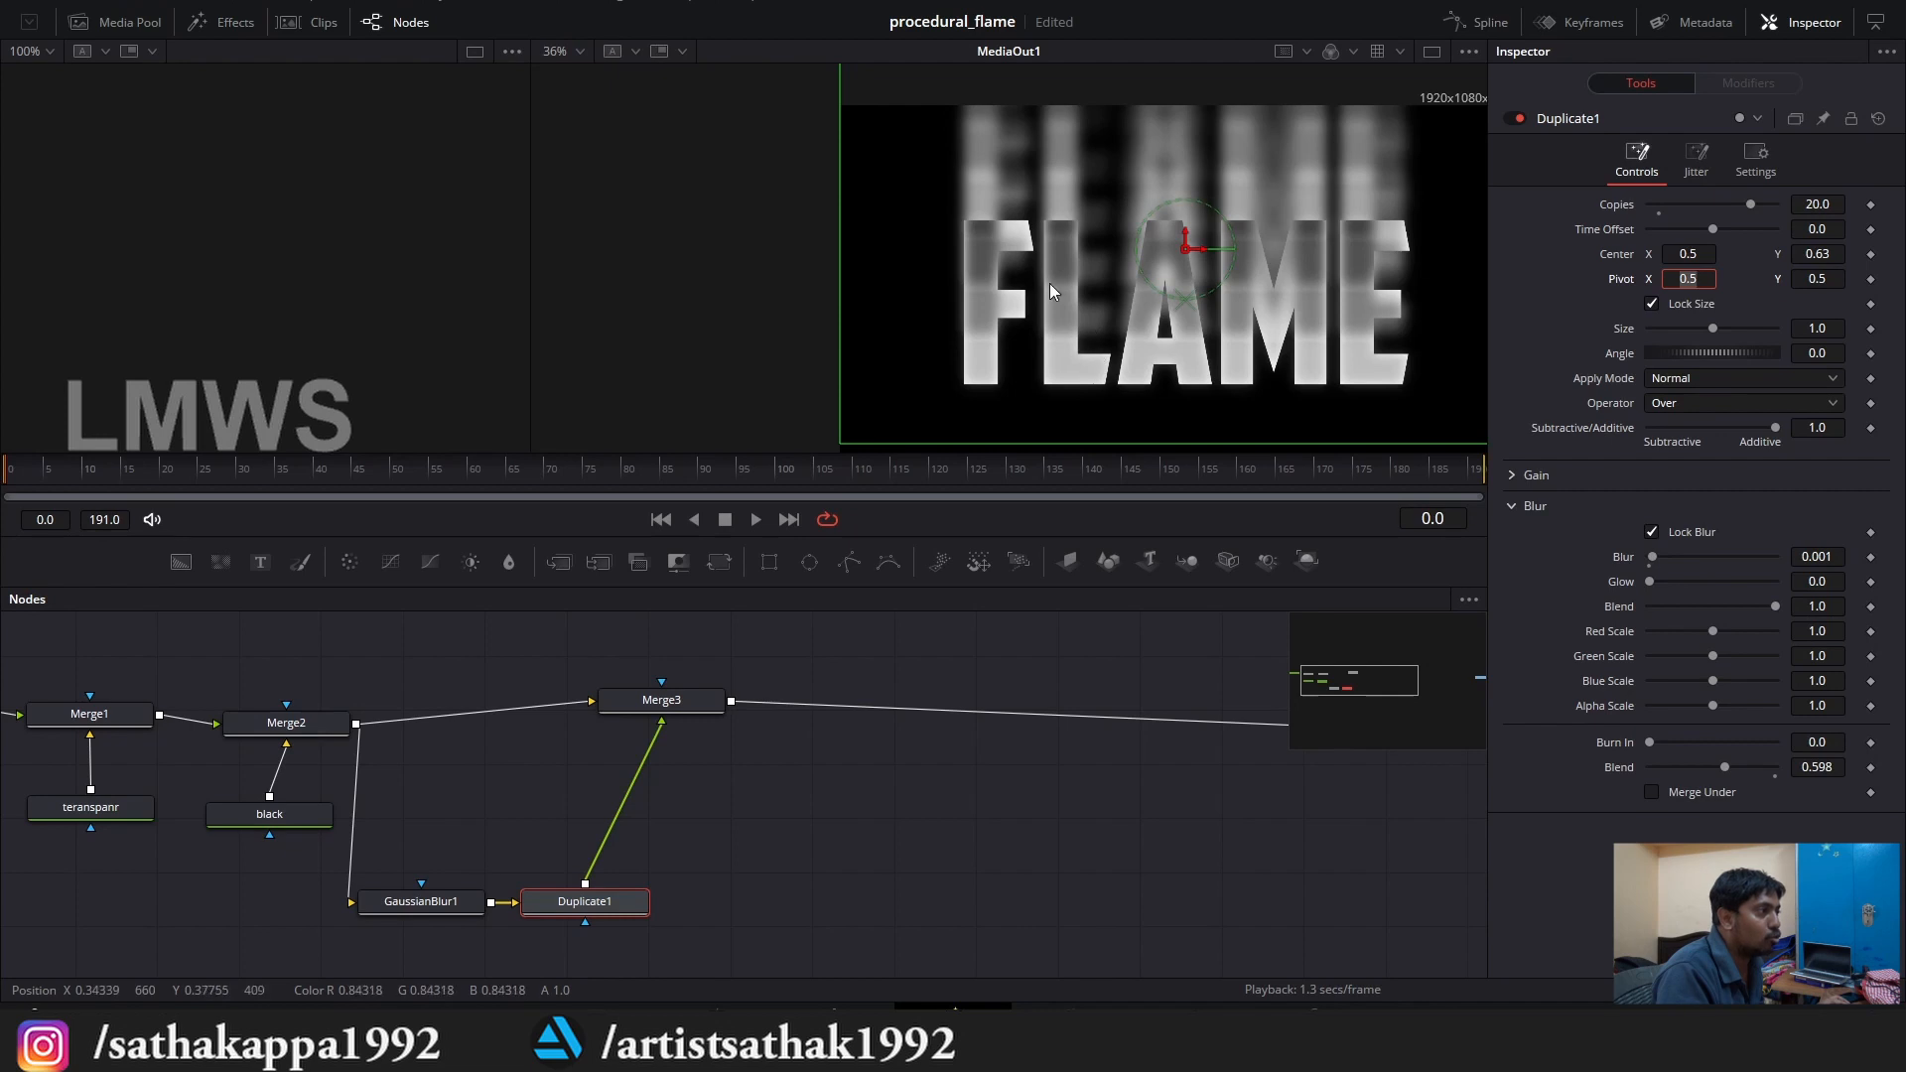
Set Duplicate1's Center Y to 0.52 to shorten the upward trail of the text copies.
click(1832, 229)
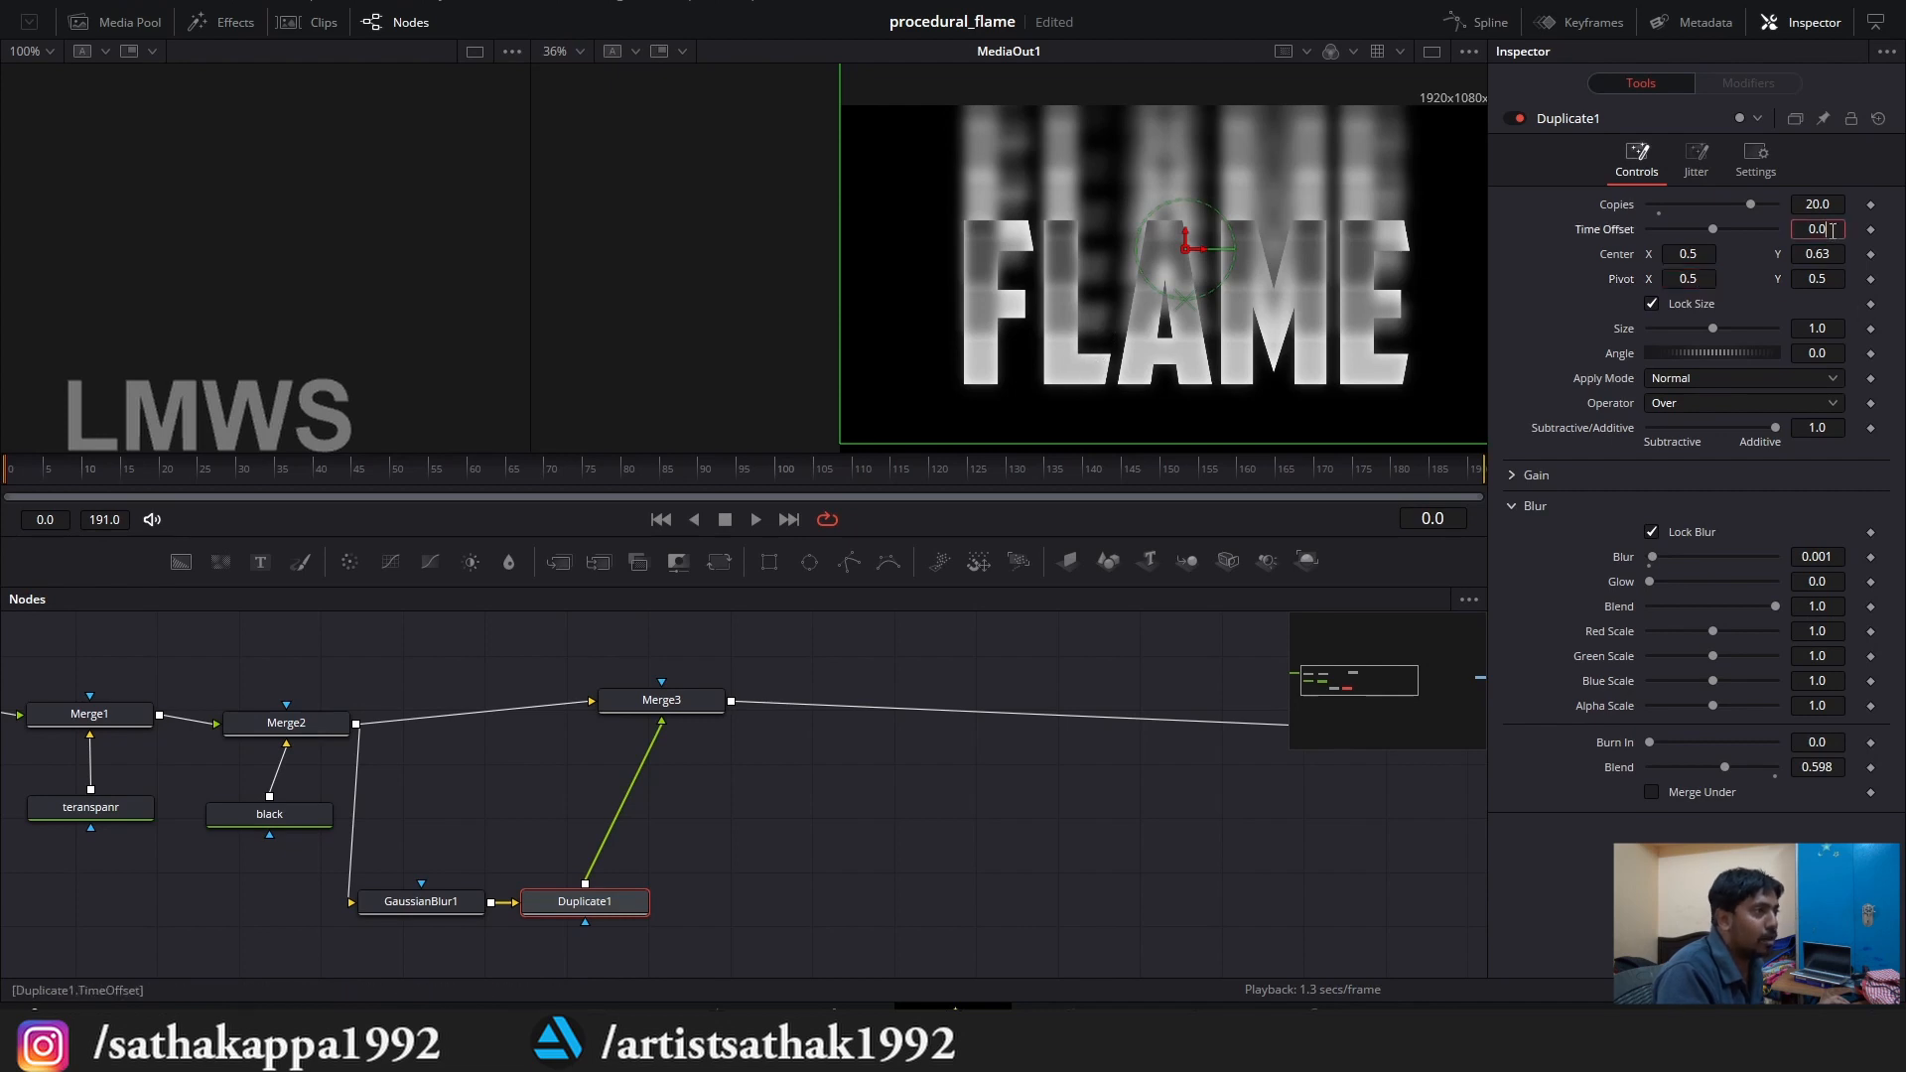
click(1824, 253)
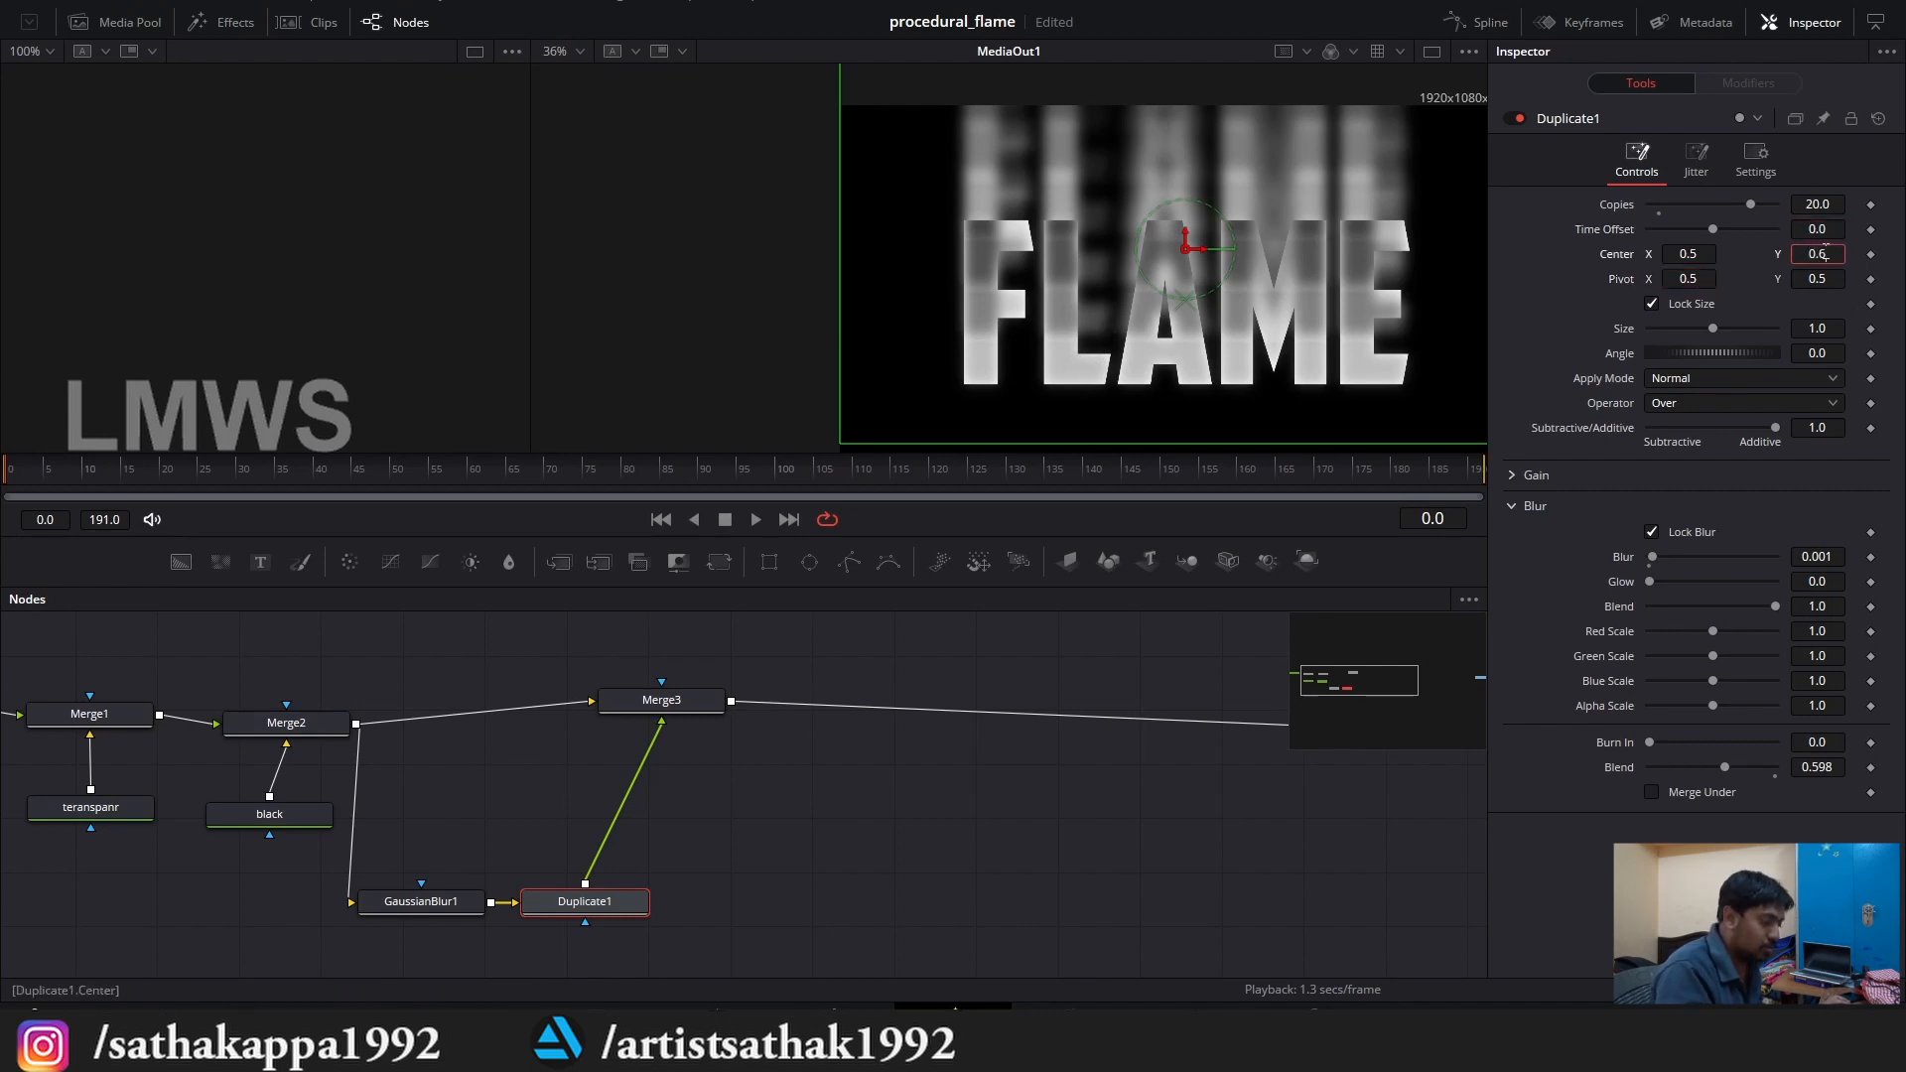
key(Tab)
click(1819, 254)
text(0.52)
key(Tab)
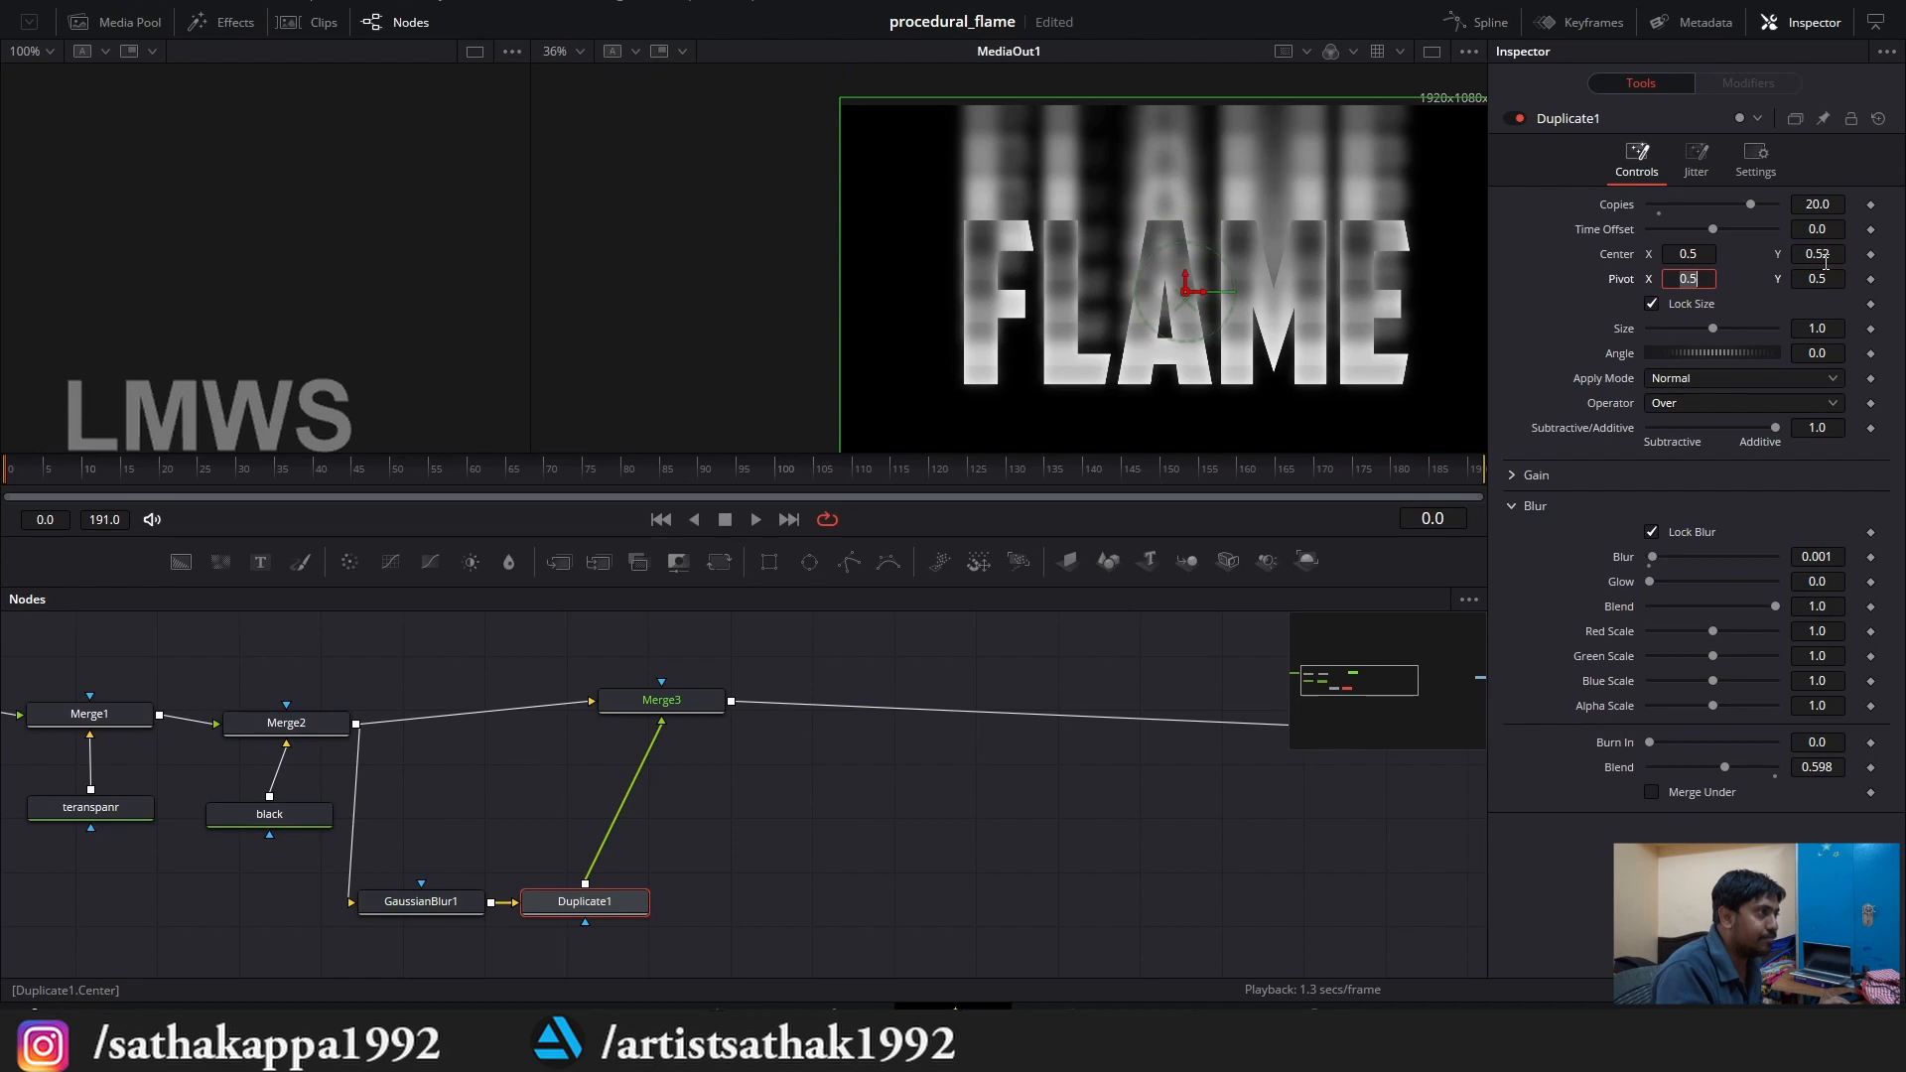
scroll(1033, 195, up, 2)
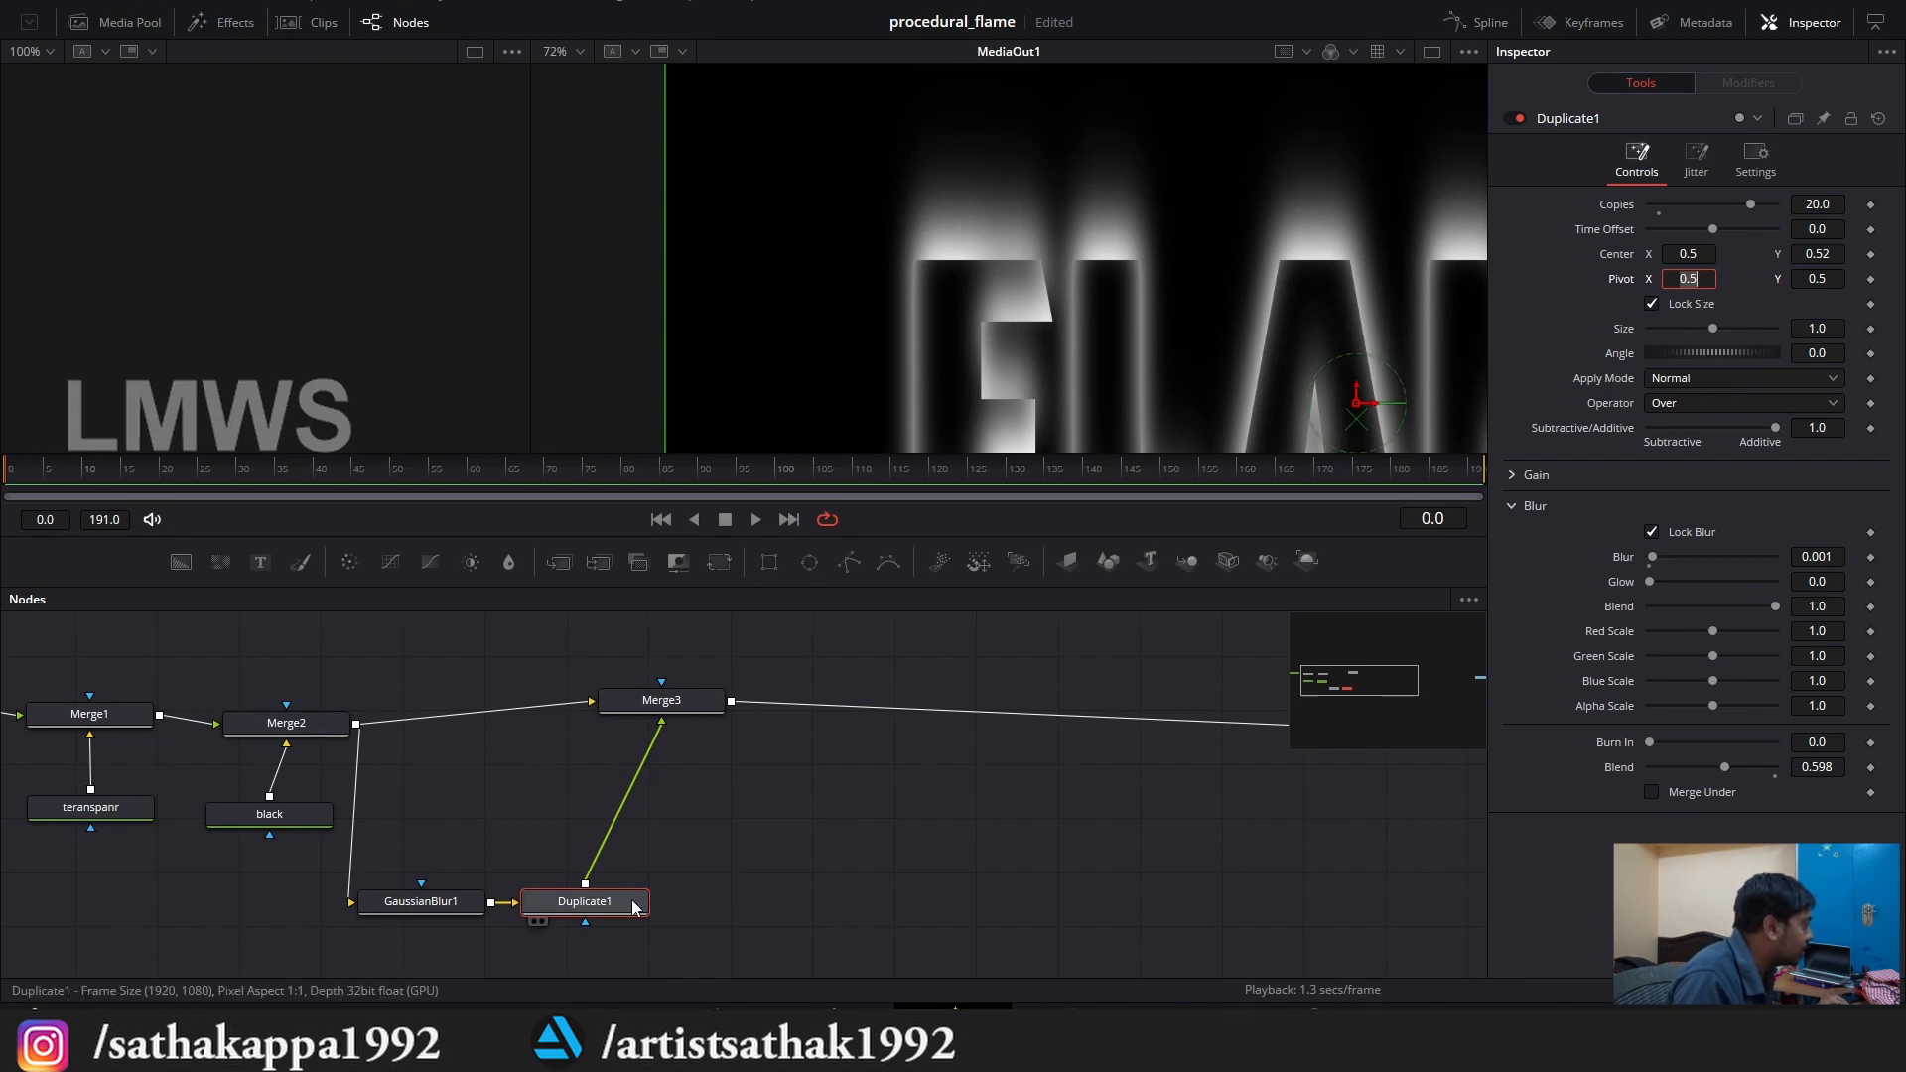
Insert a Directional Blur node between Duplicate1 and Merge3.
key(shift+space)
text(dire)
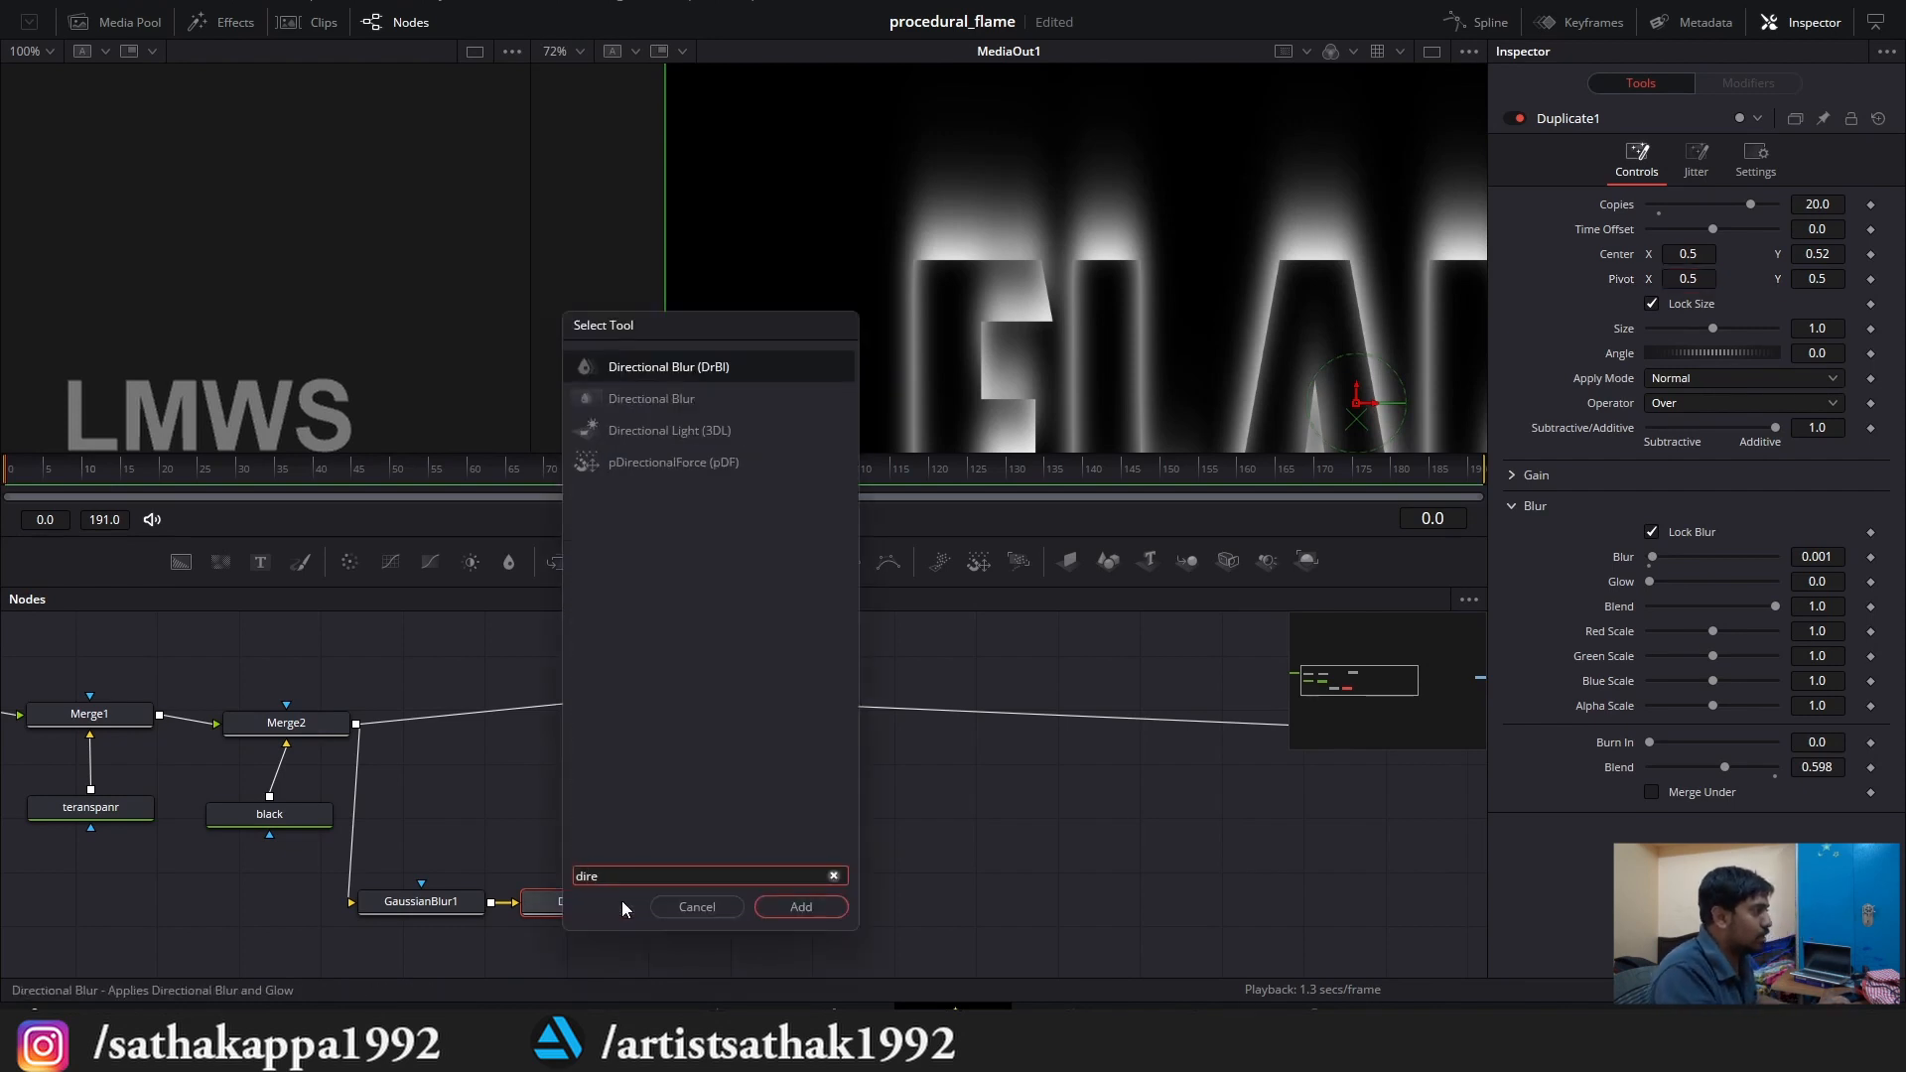
key(Return)
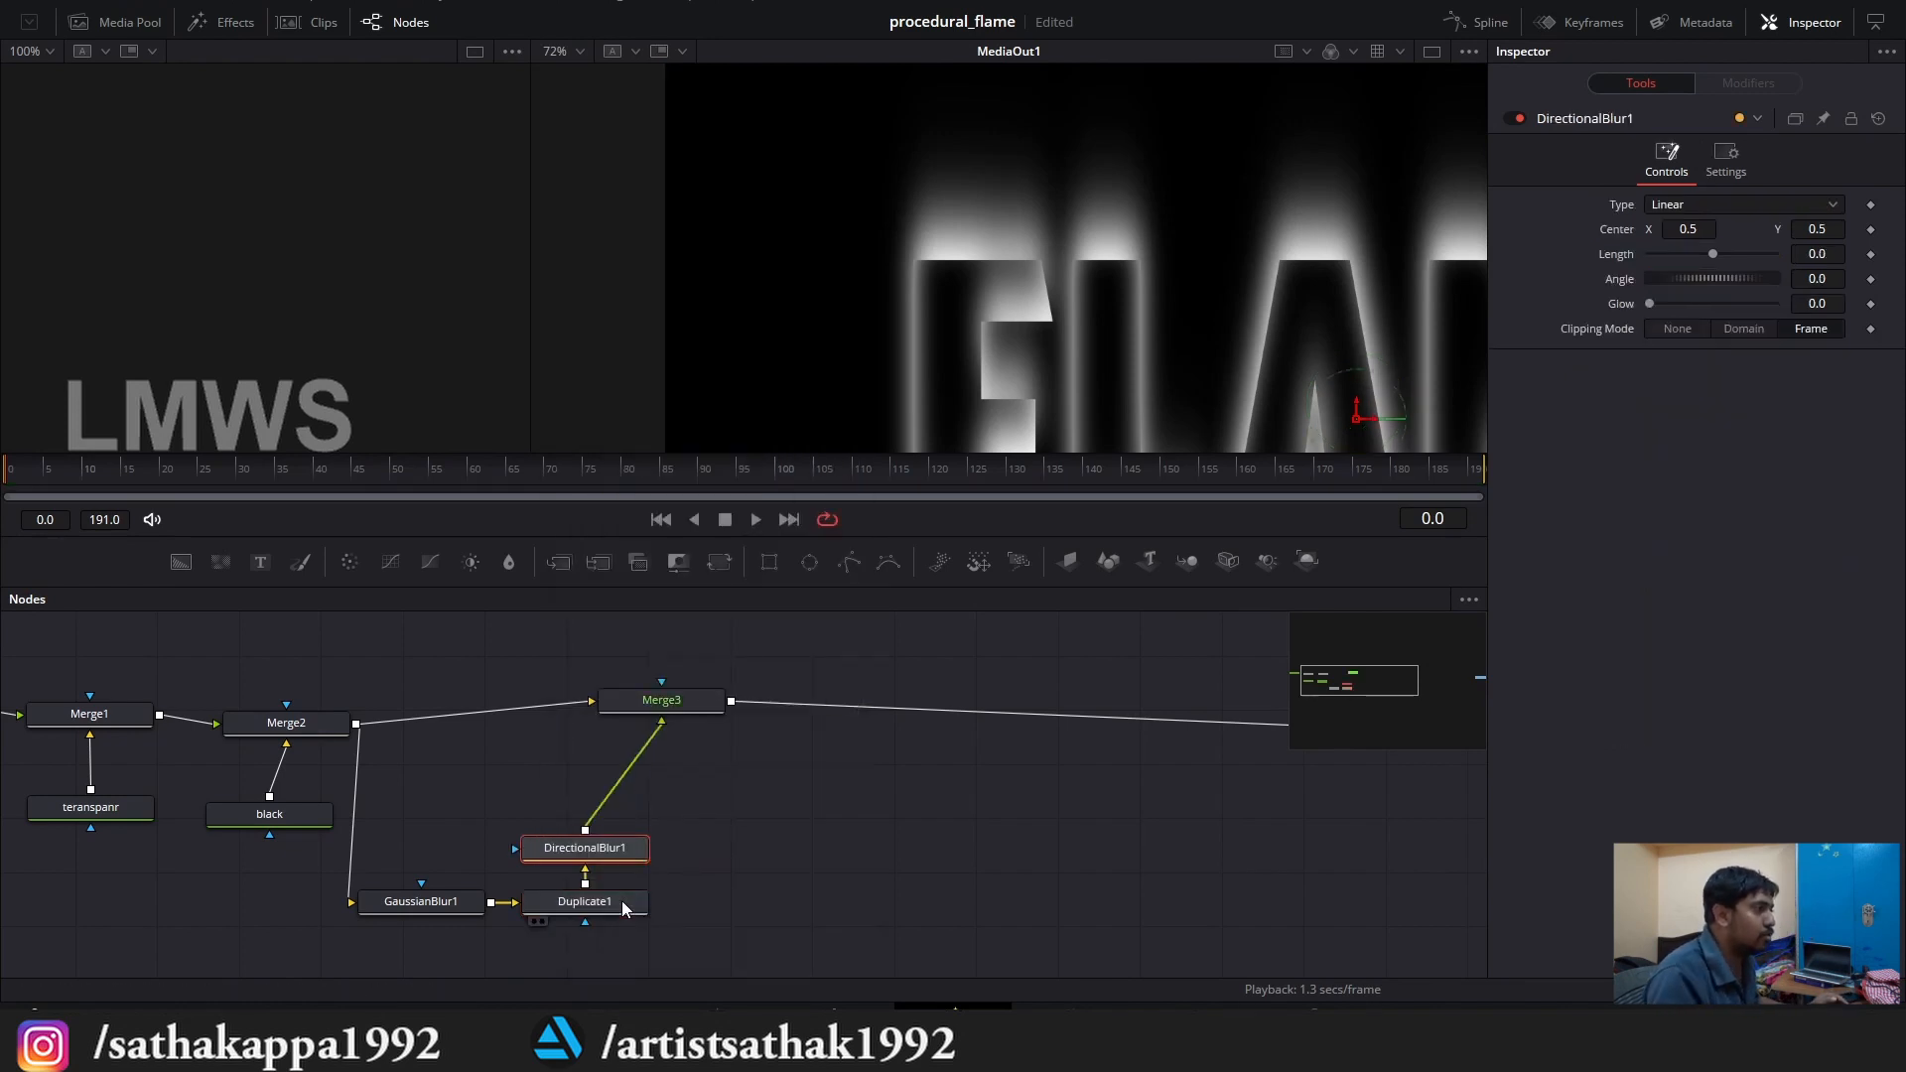
Set the directional blur's length to about 0.017 and its angle to -90.
drag(1711, 255, 1728, 257)
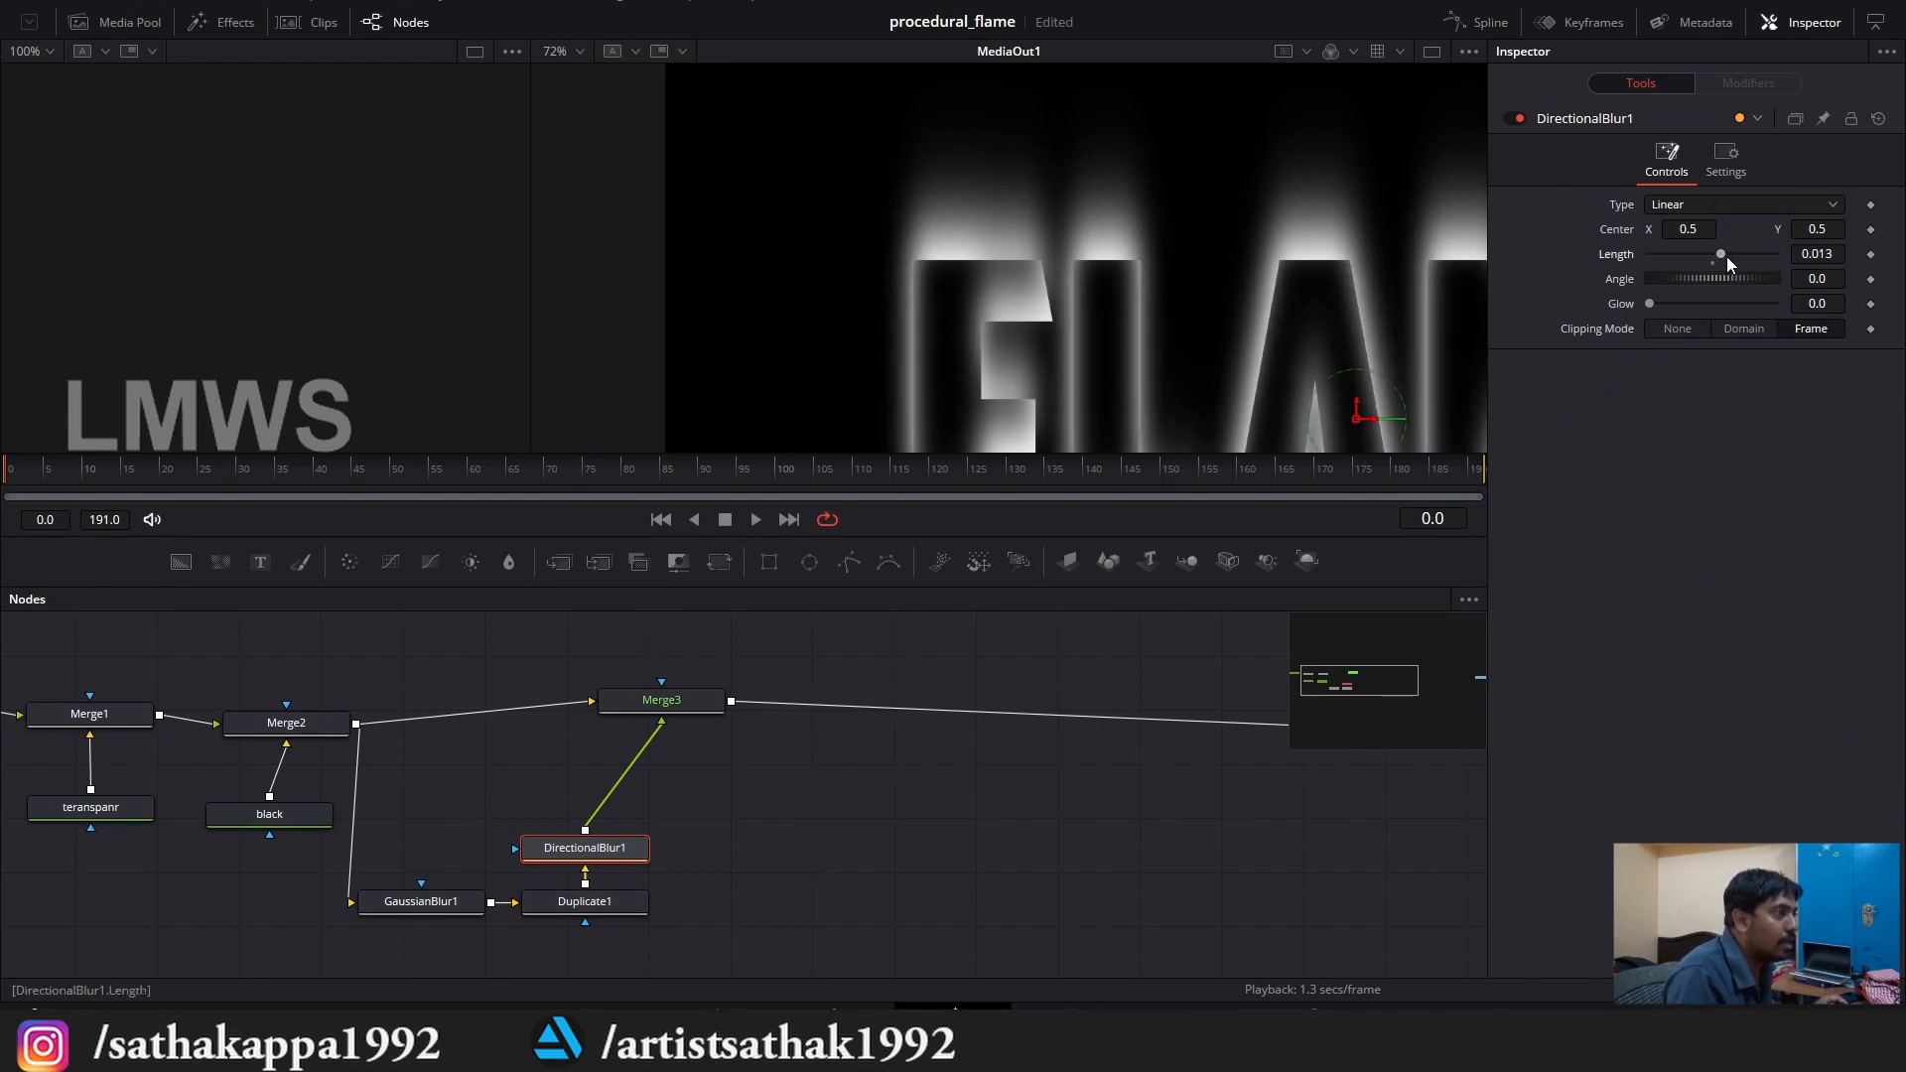
scroll(984, 202, down, 3)
scroll(1078, 273, up, 1)
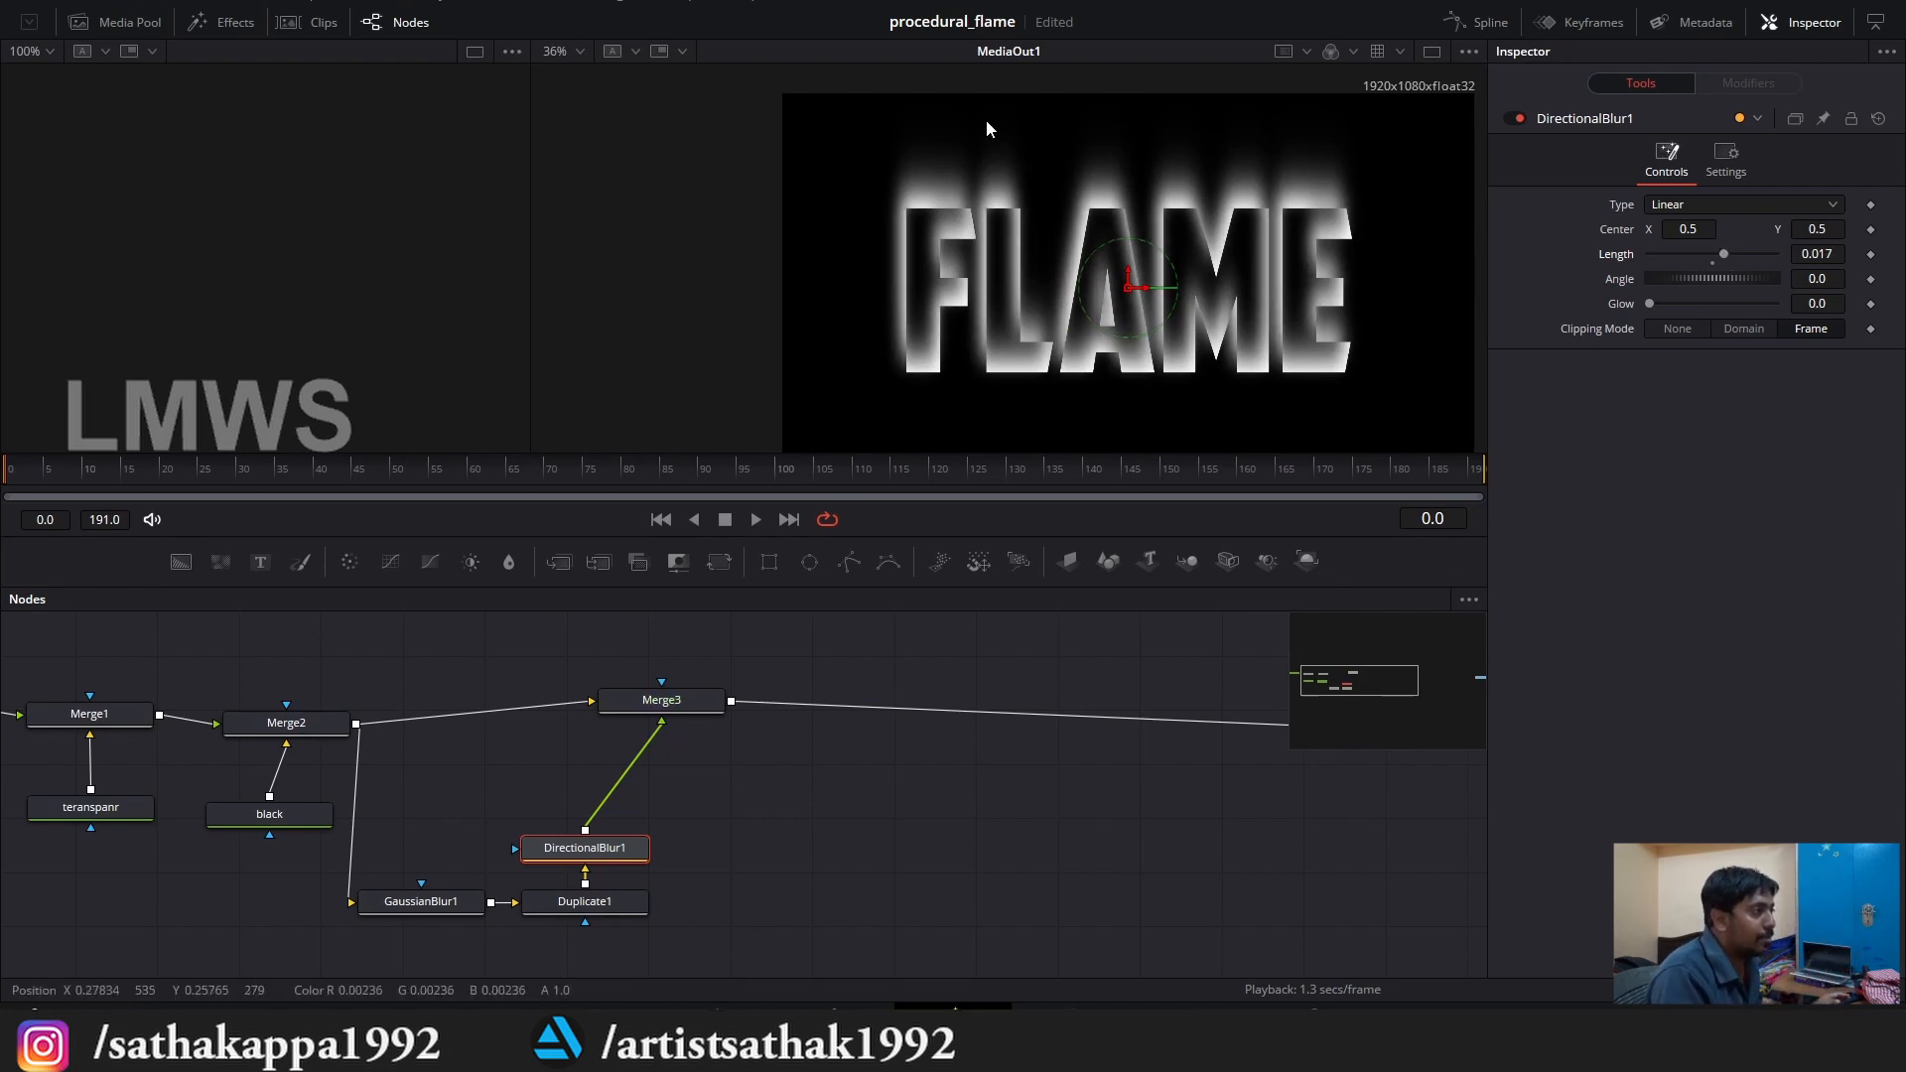
click(1818, 279)
text(-90)
key(Tab)
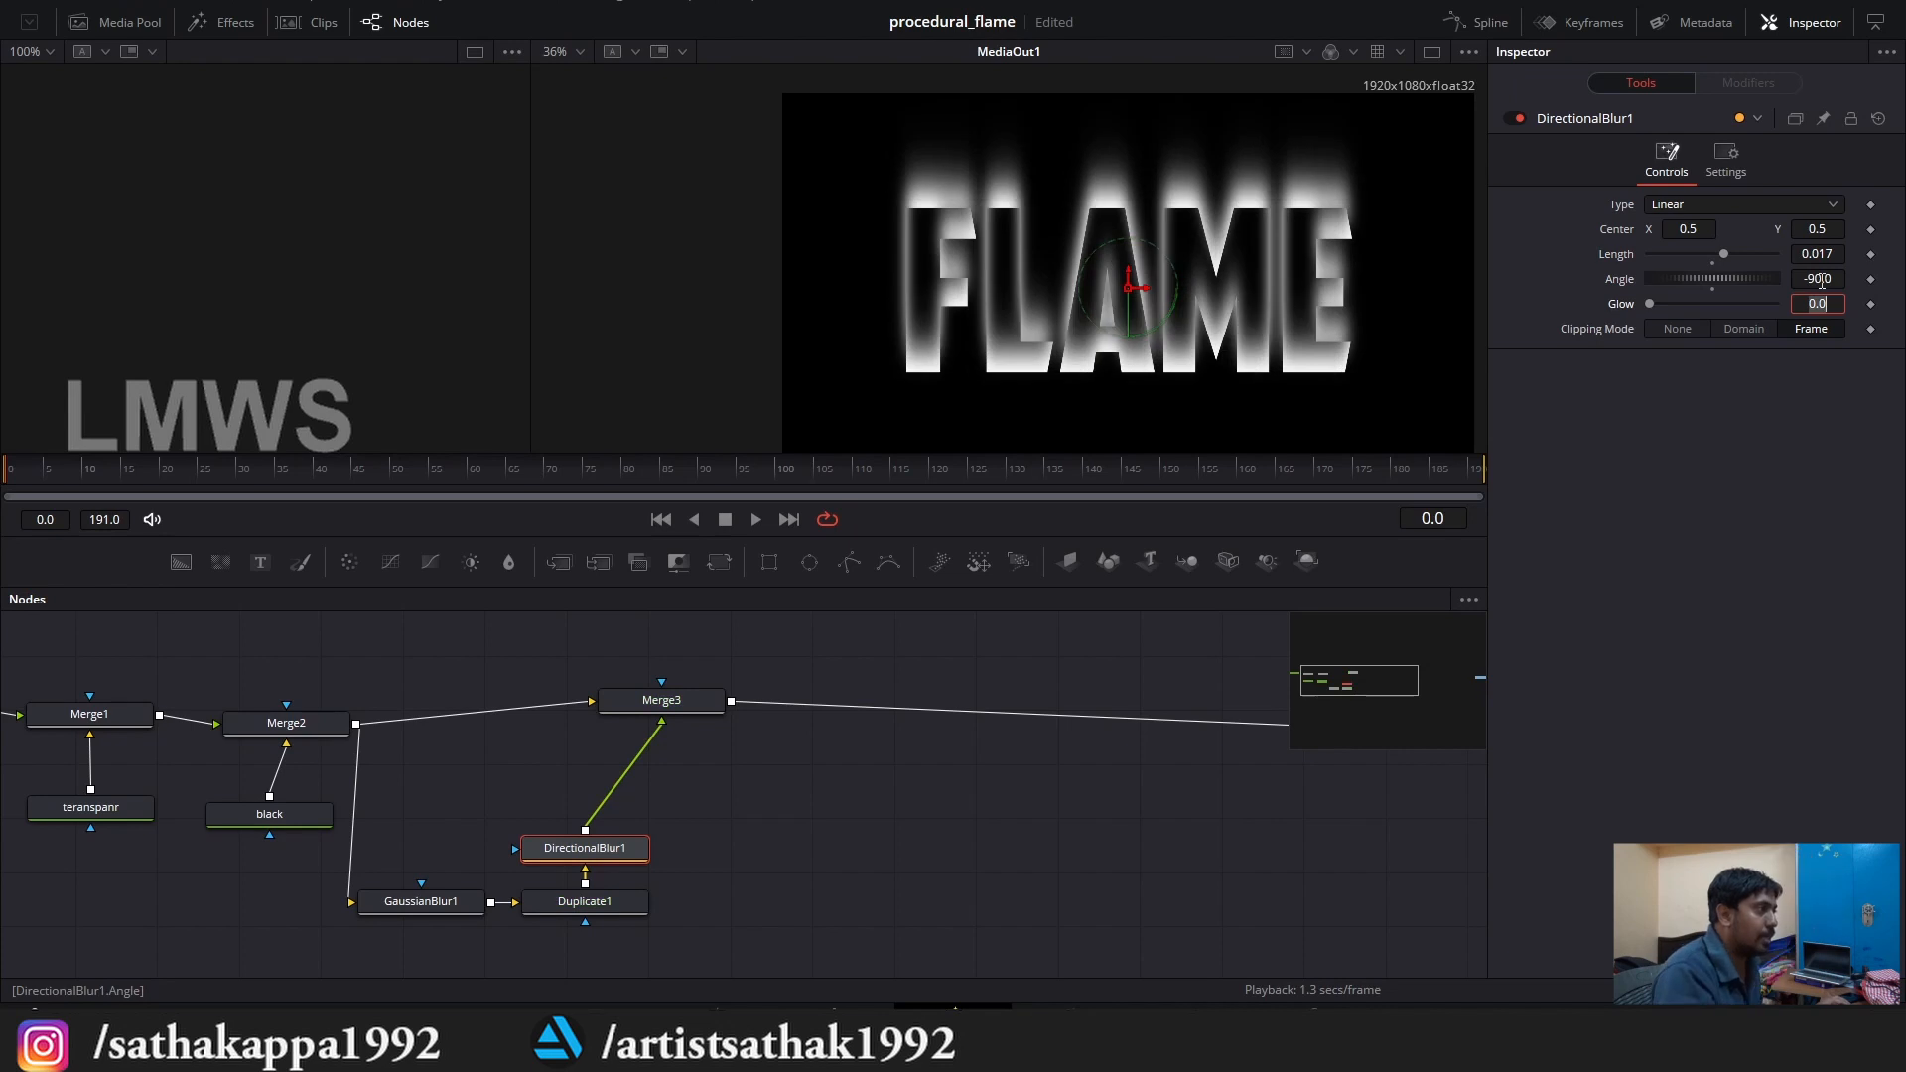
Change the Center Y of the Duplicate1 node to 0.515.
click(564, 902)
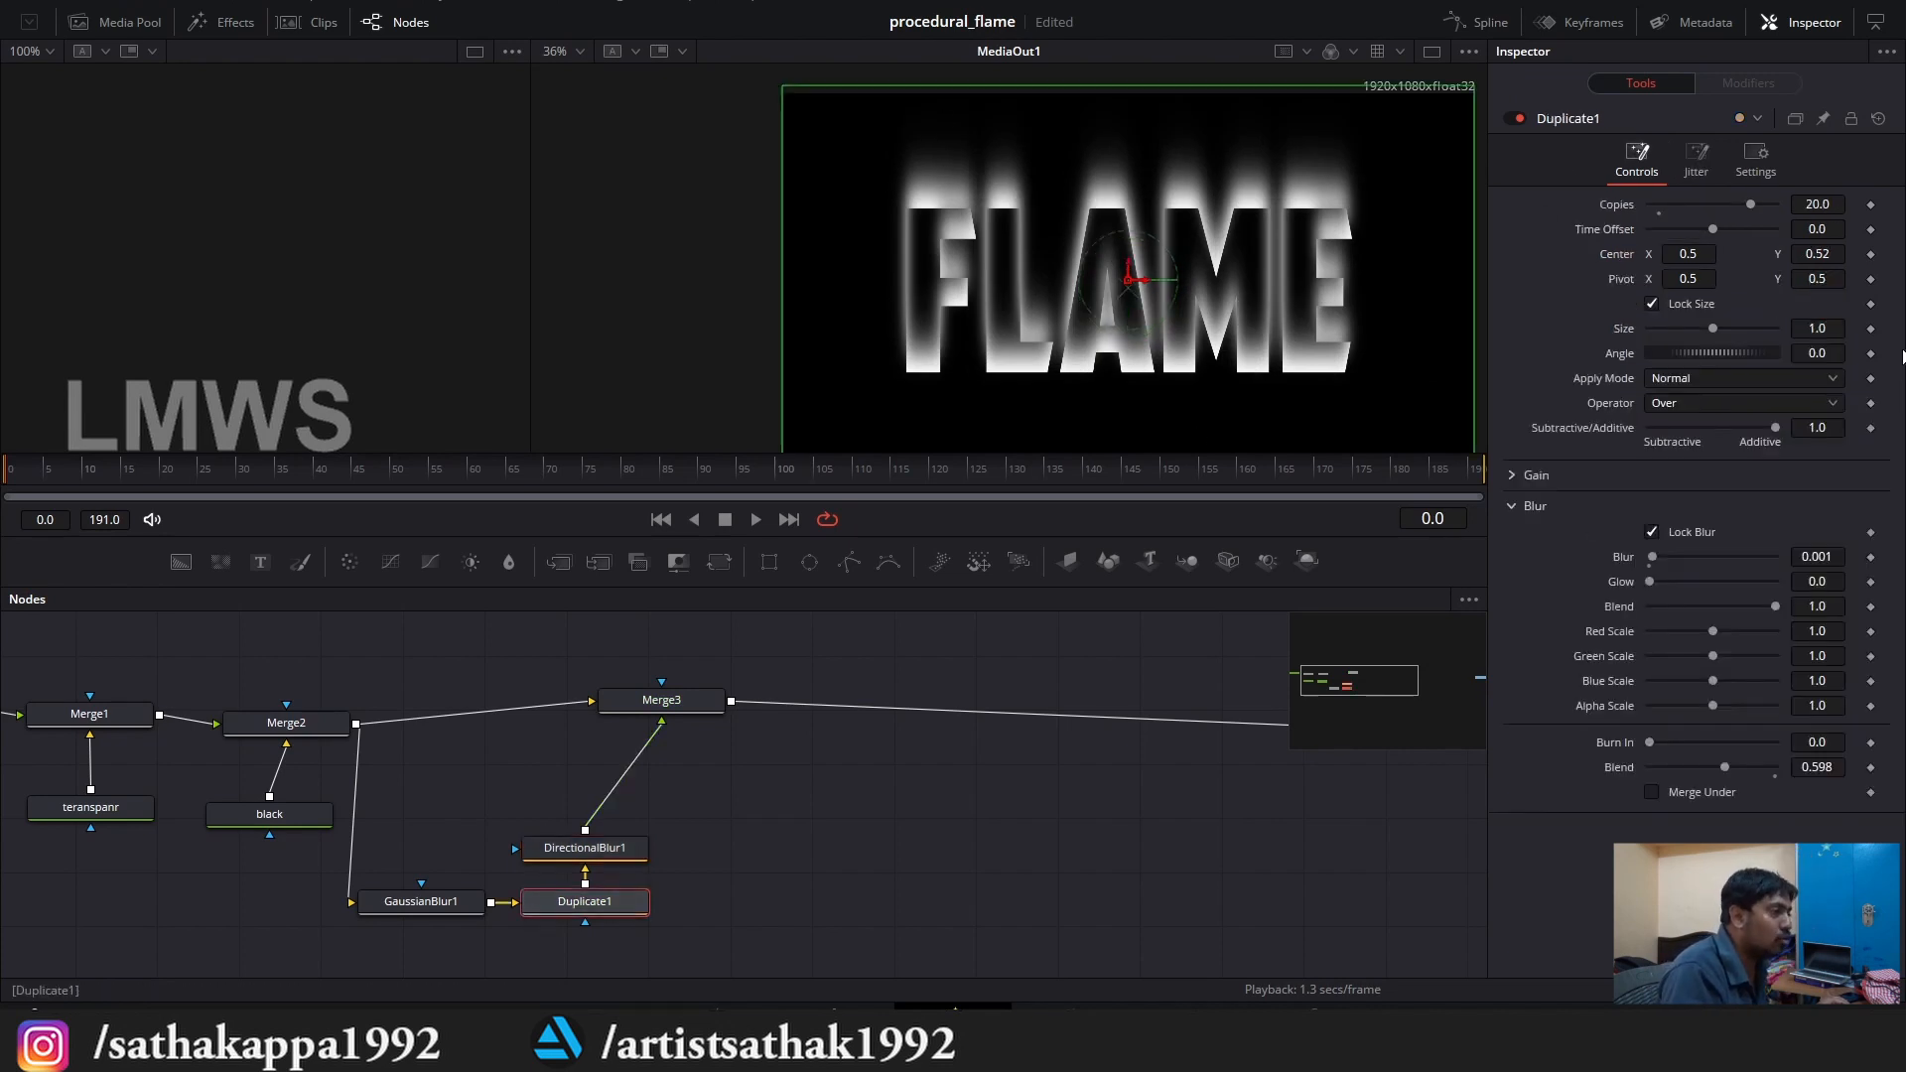
click(1818, 253)
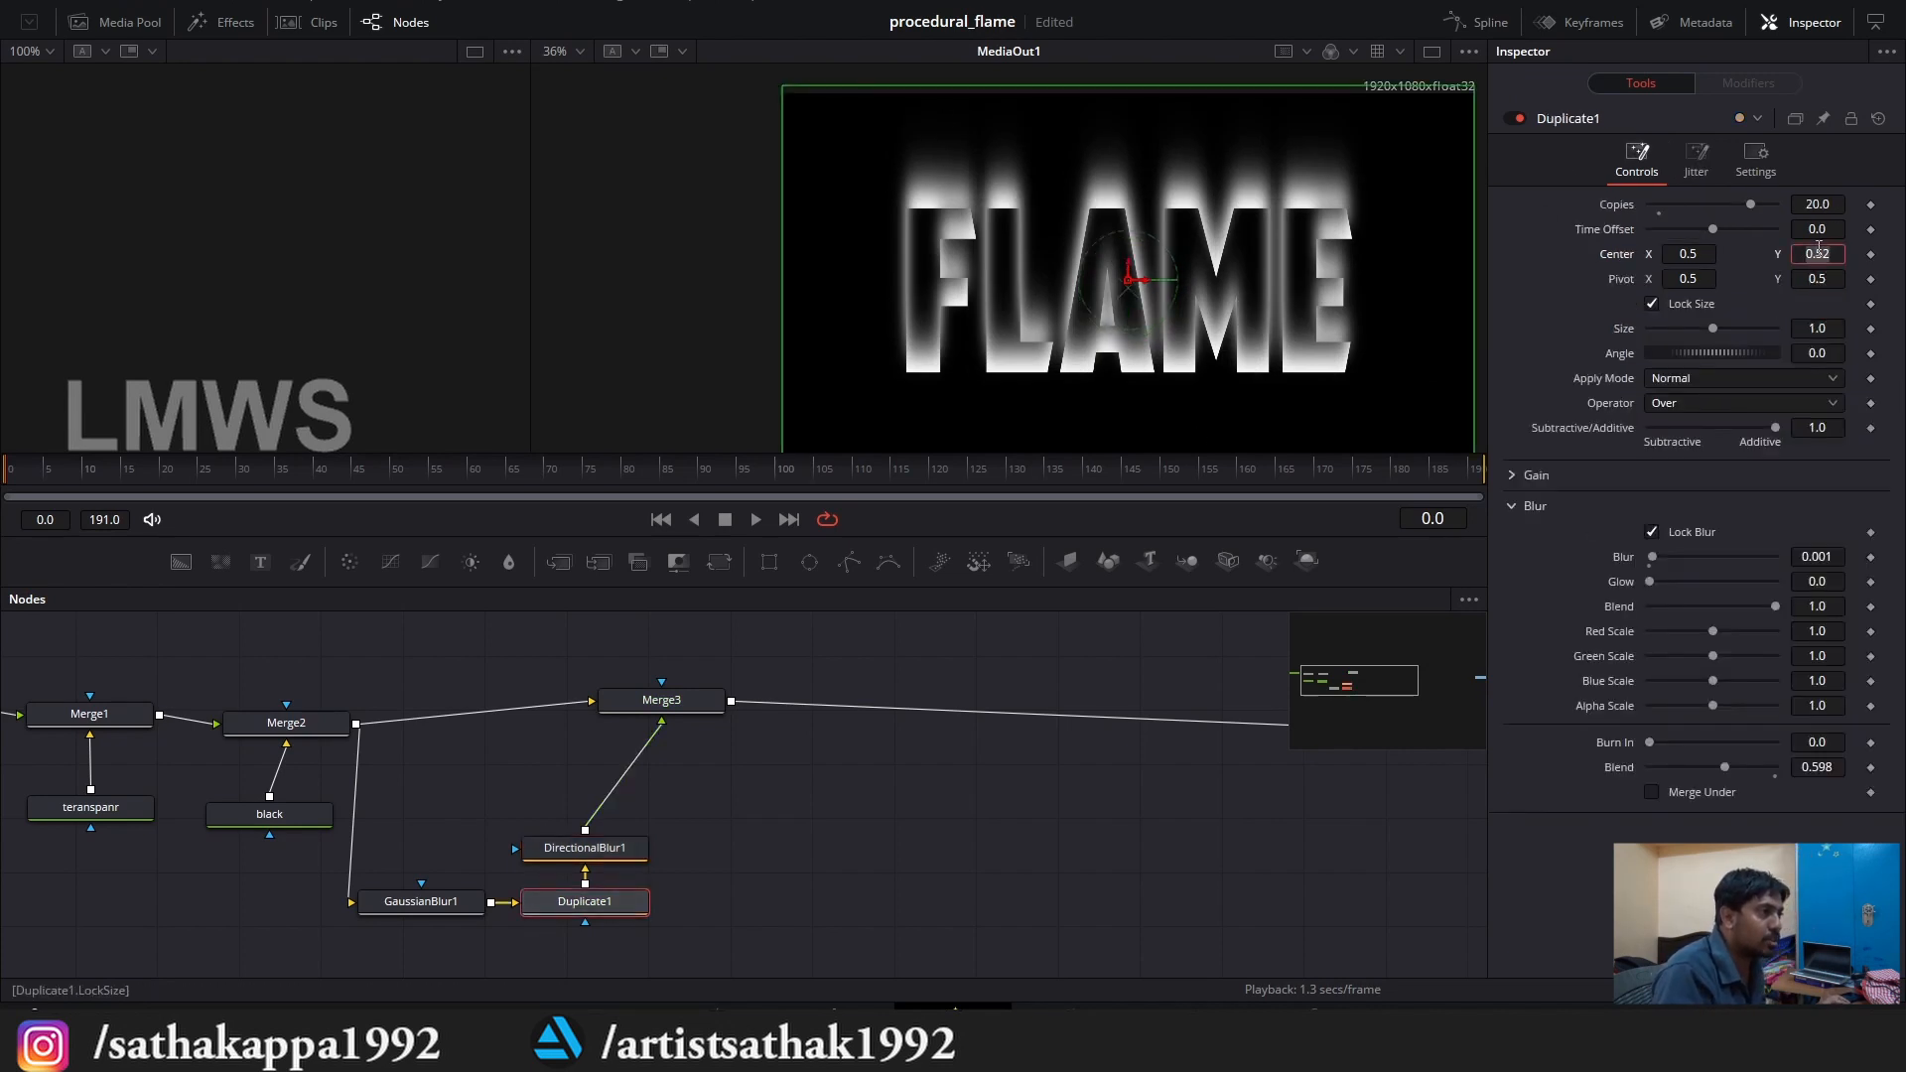
text(0.)
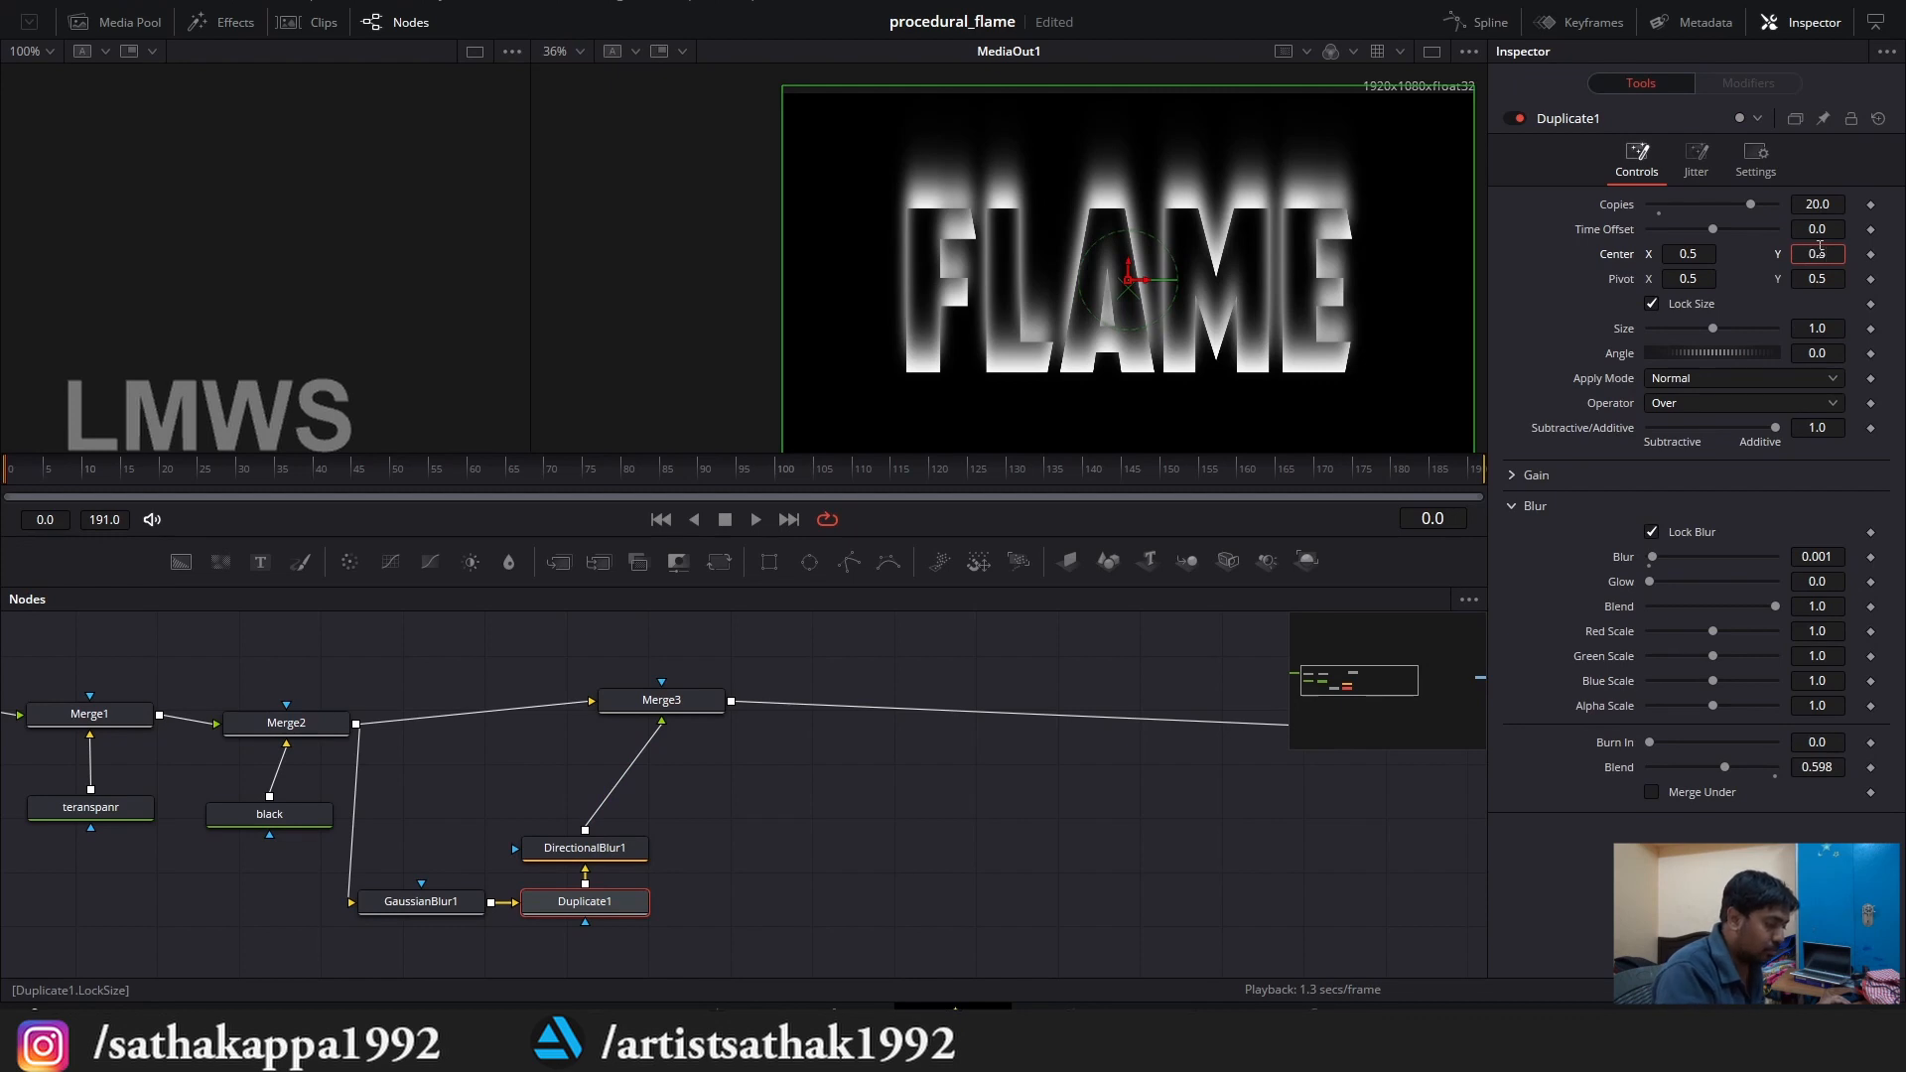
text(515)
key(Tab)
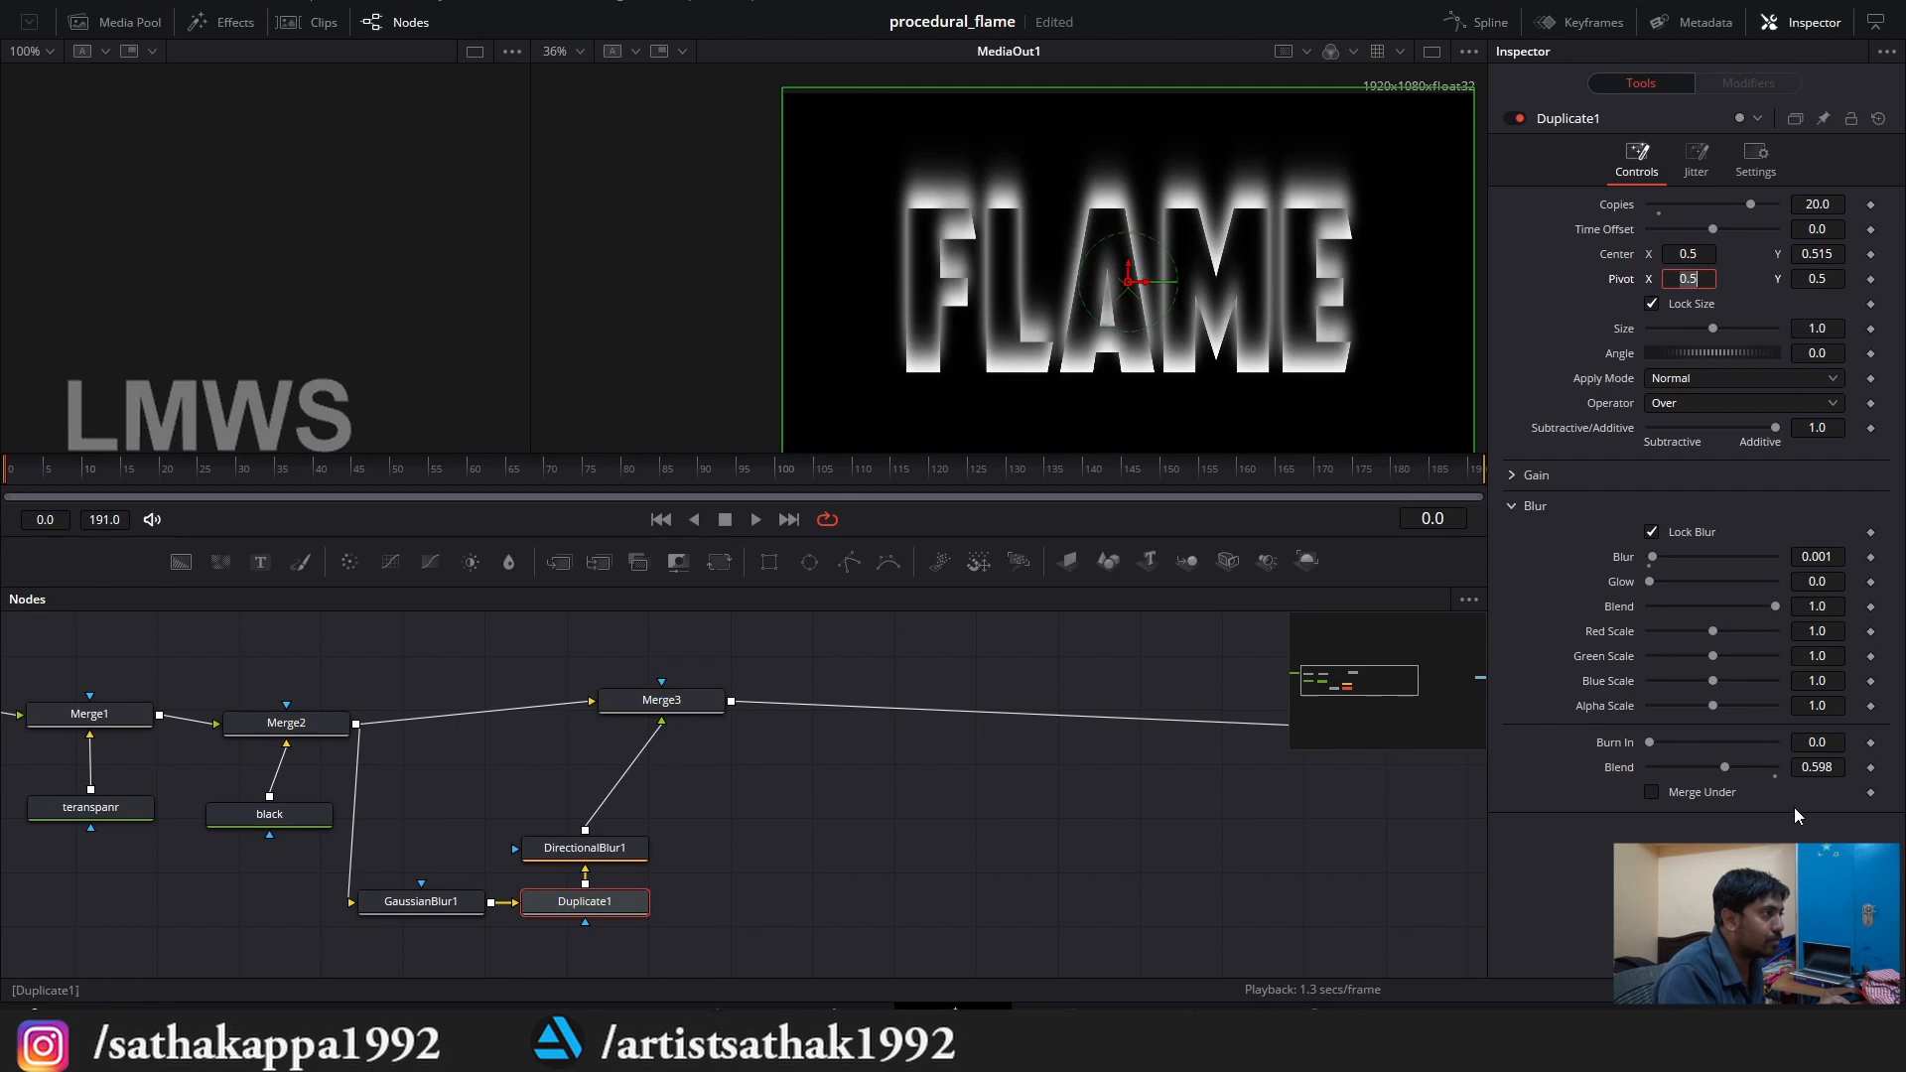
Increase the length of the DirectionalBlur1 node to 0.03.
click(622, 856)
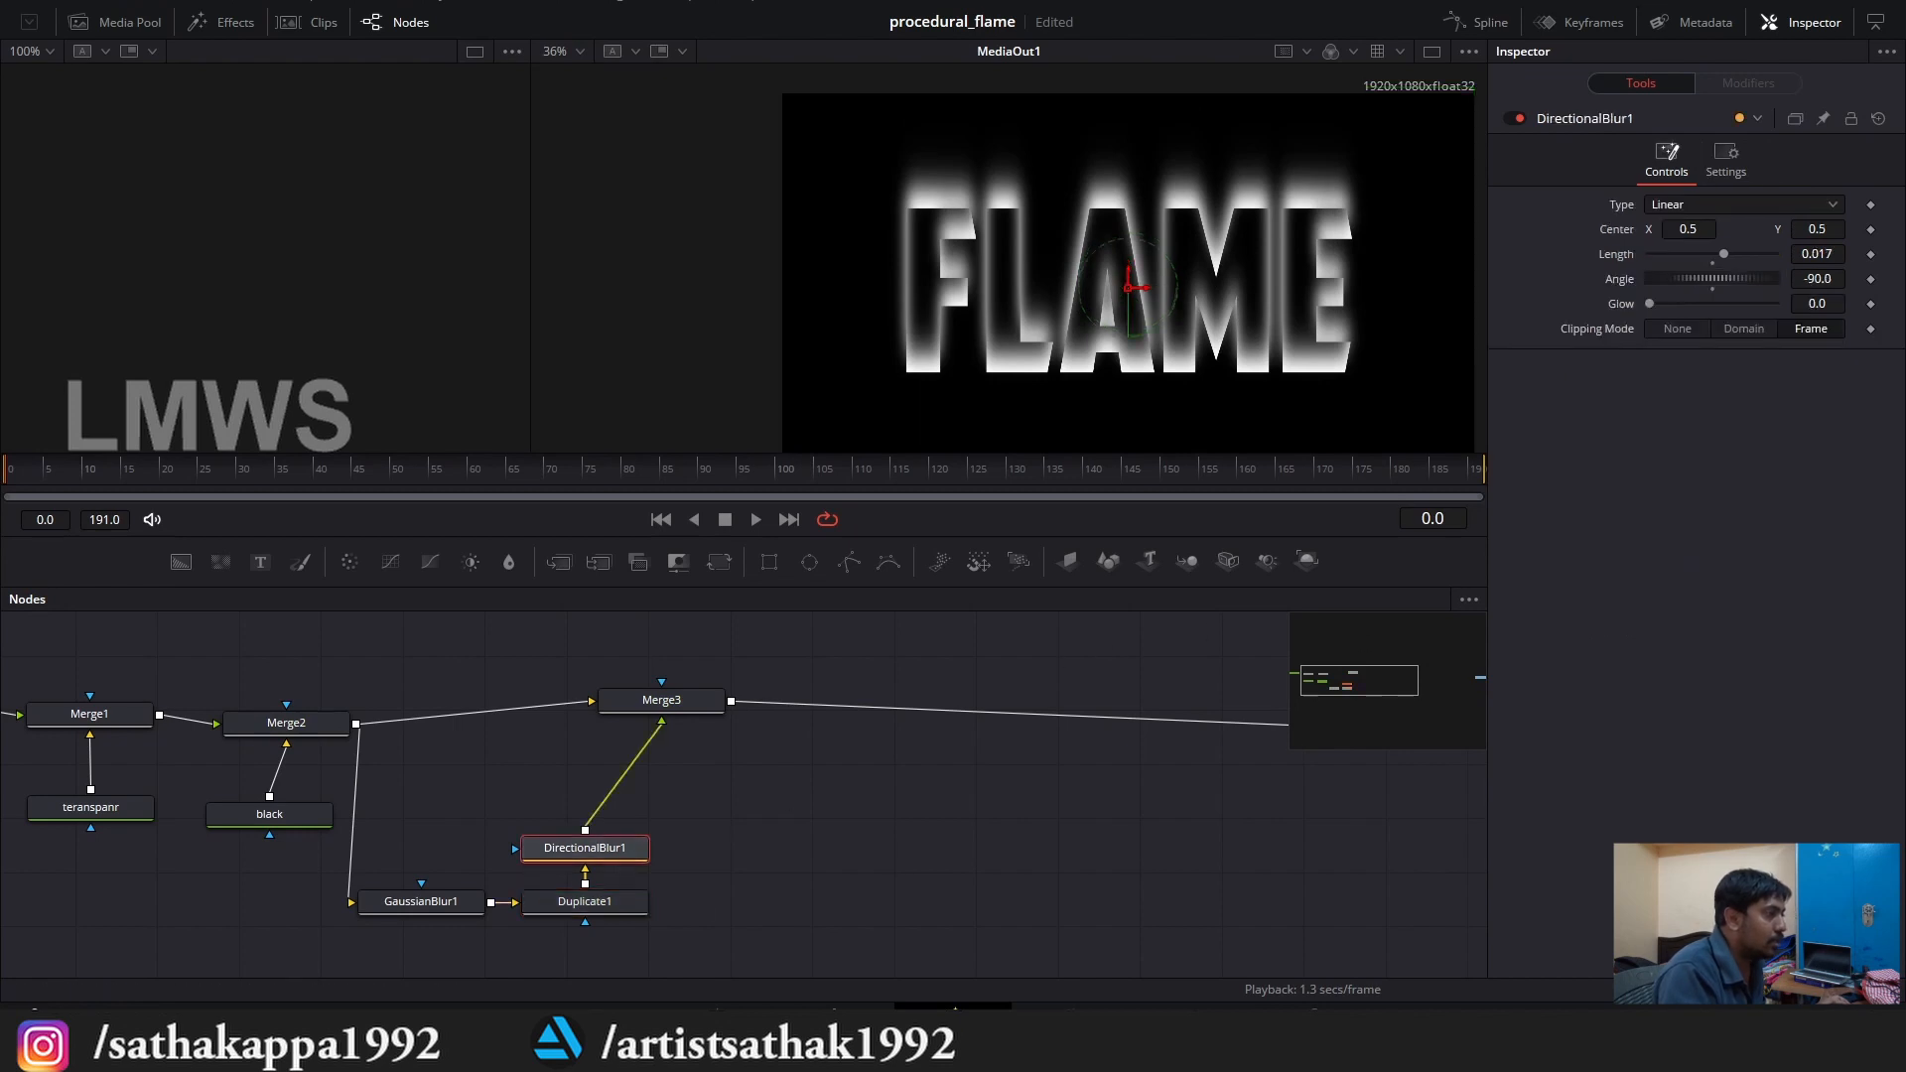
click(1819, 254)
double_click(1818, 255)
text(0.)
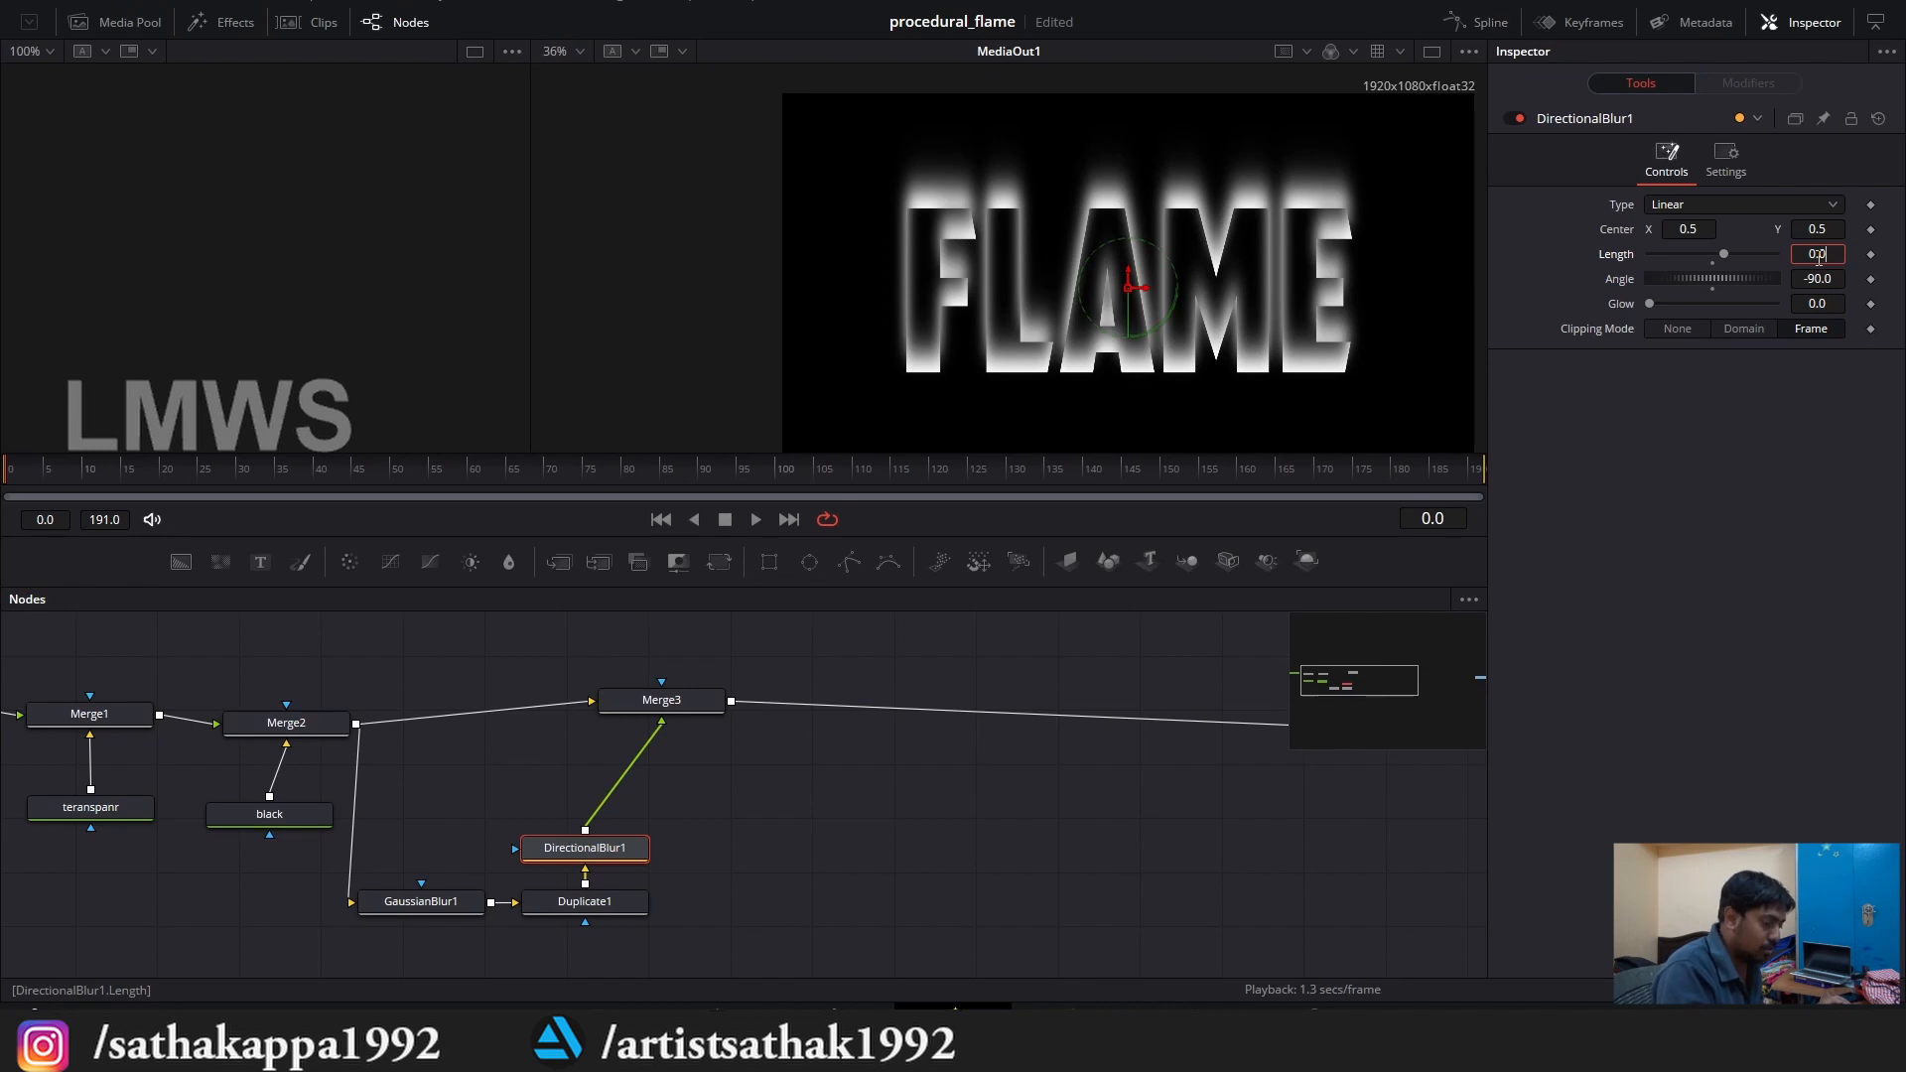
key(Tab)
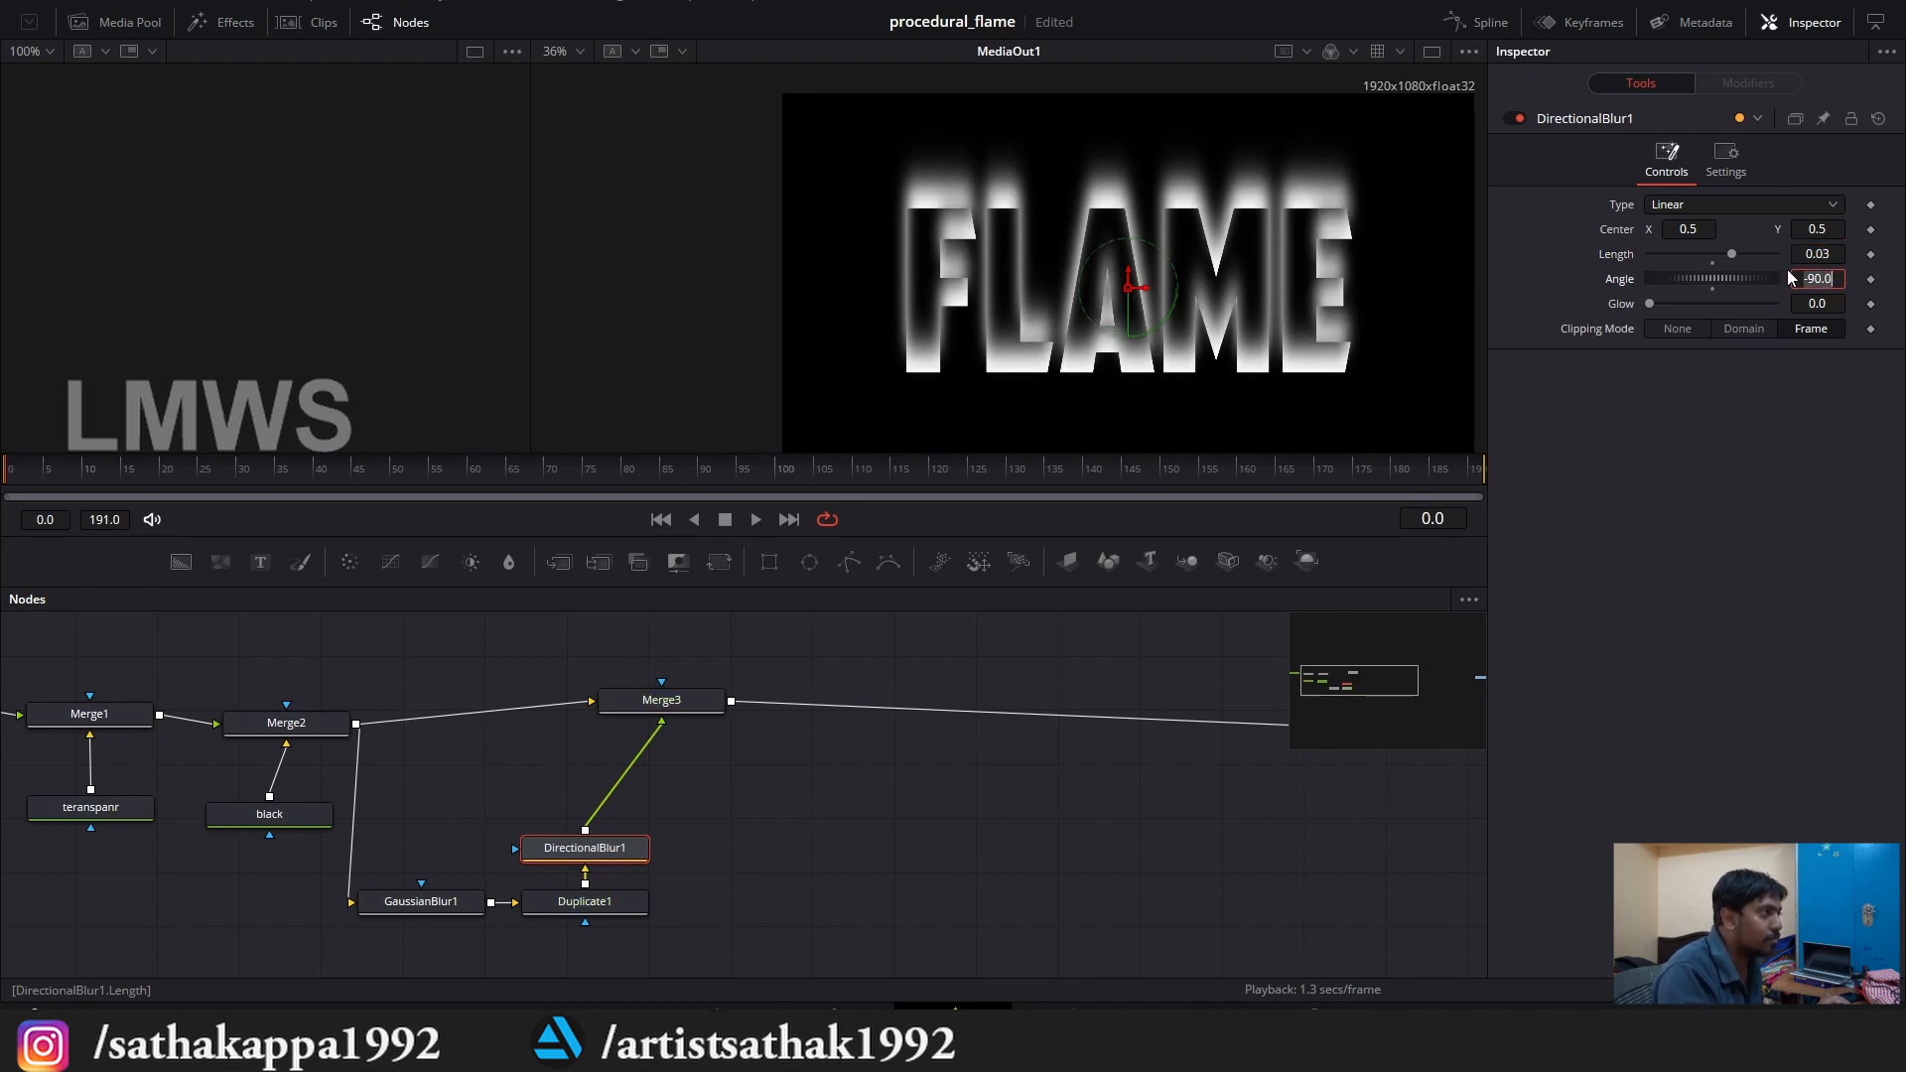
Move the Merge3 node slightly up and closer above DirectionalBlur1 to make room in the node graph.
click(820, 785)
drag(661, 704, 625, 676)
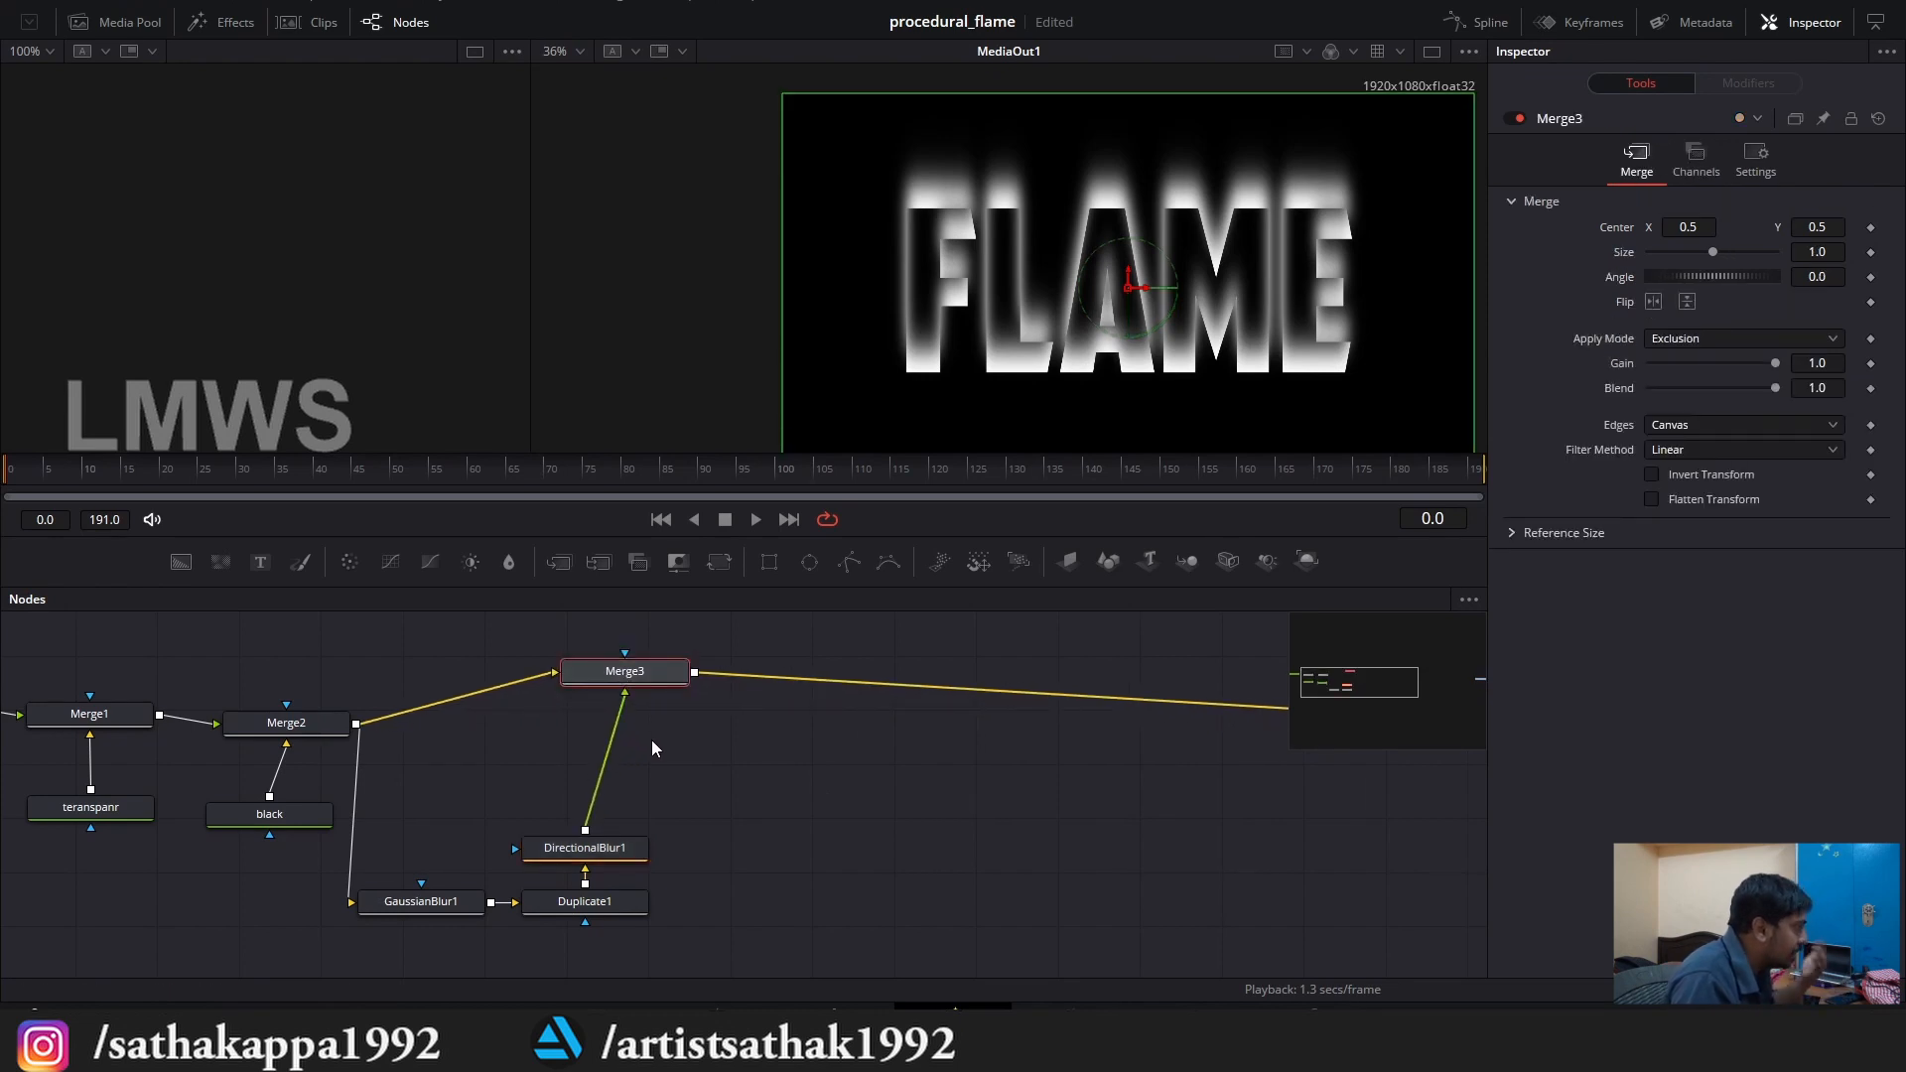
scroll(816, 829, down, 3)
scroll(822, 836, up, 3)
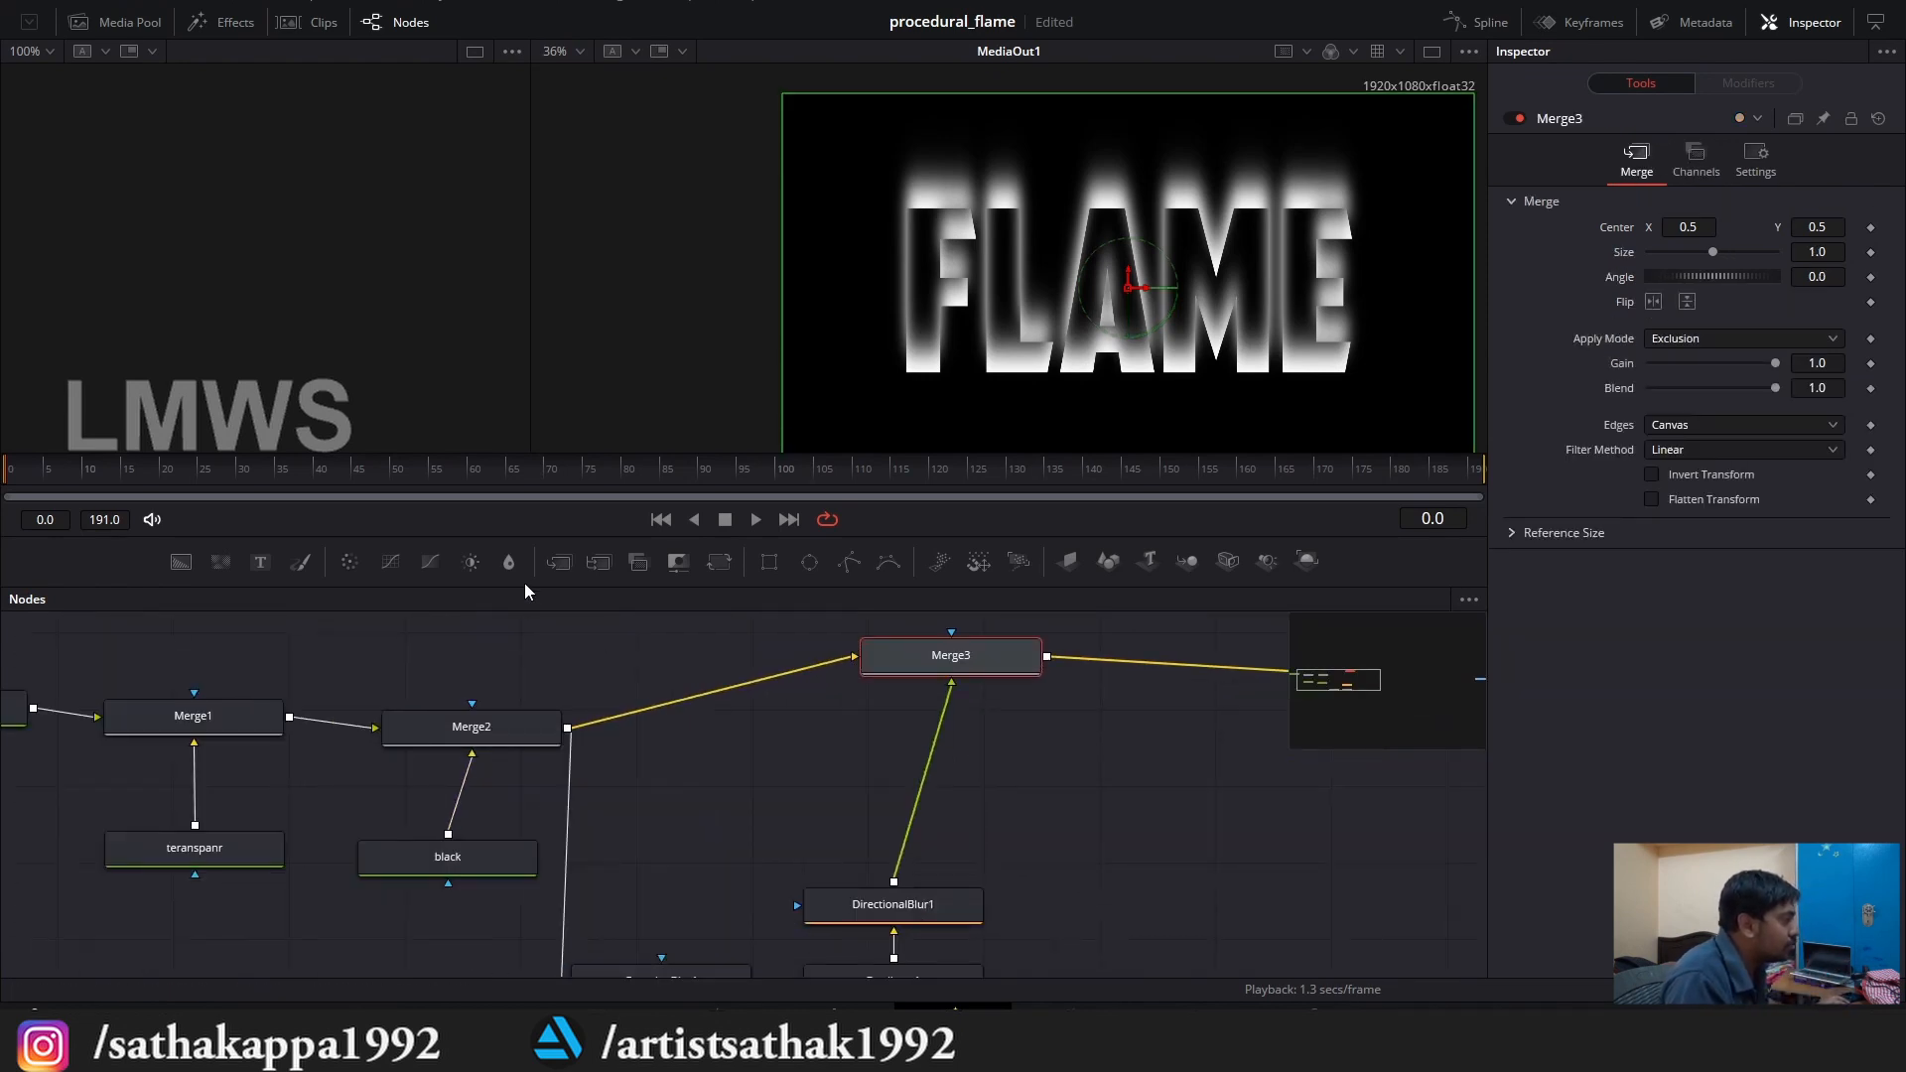
scroll(337, 614, down, 1)
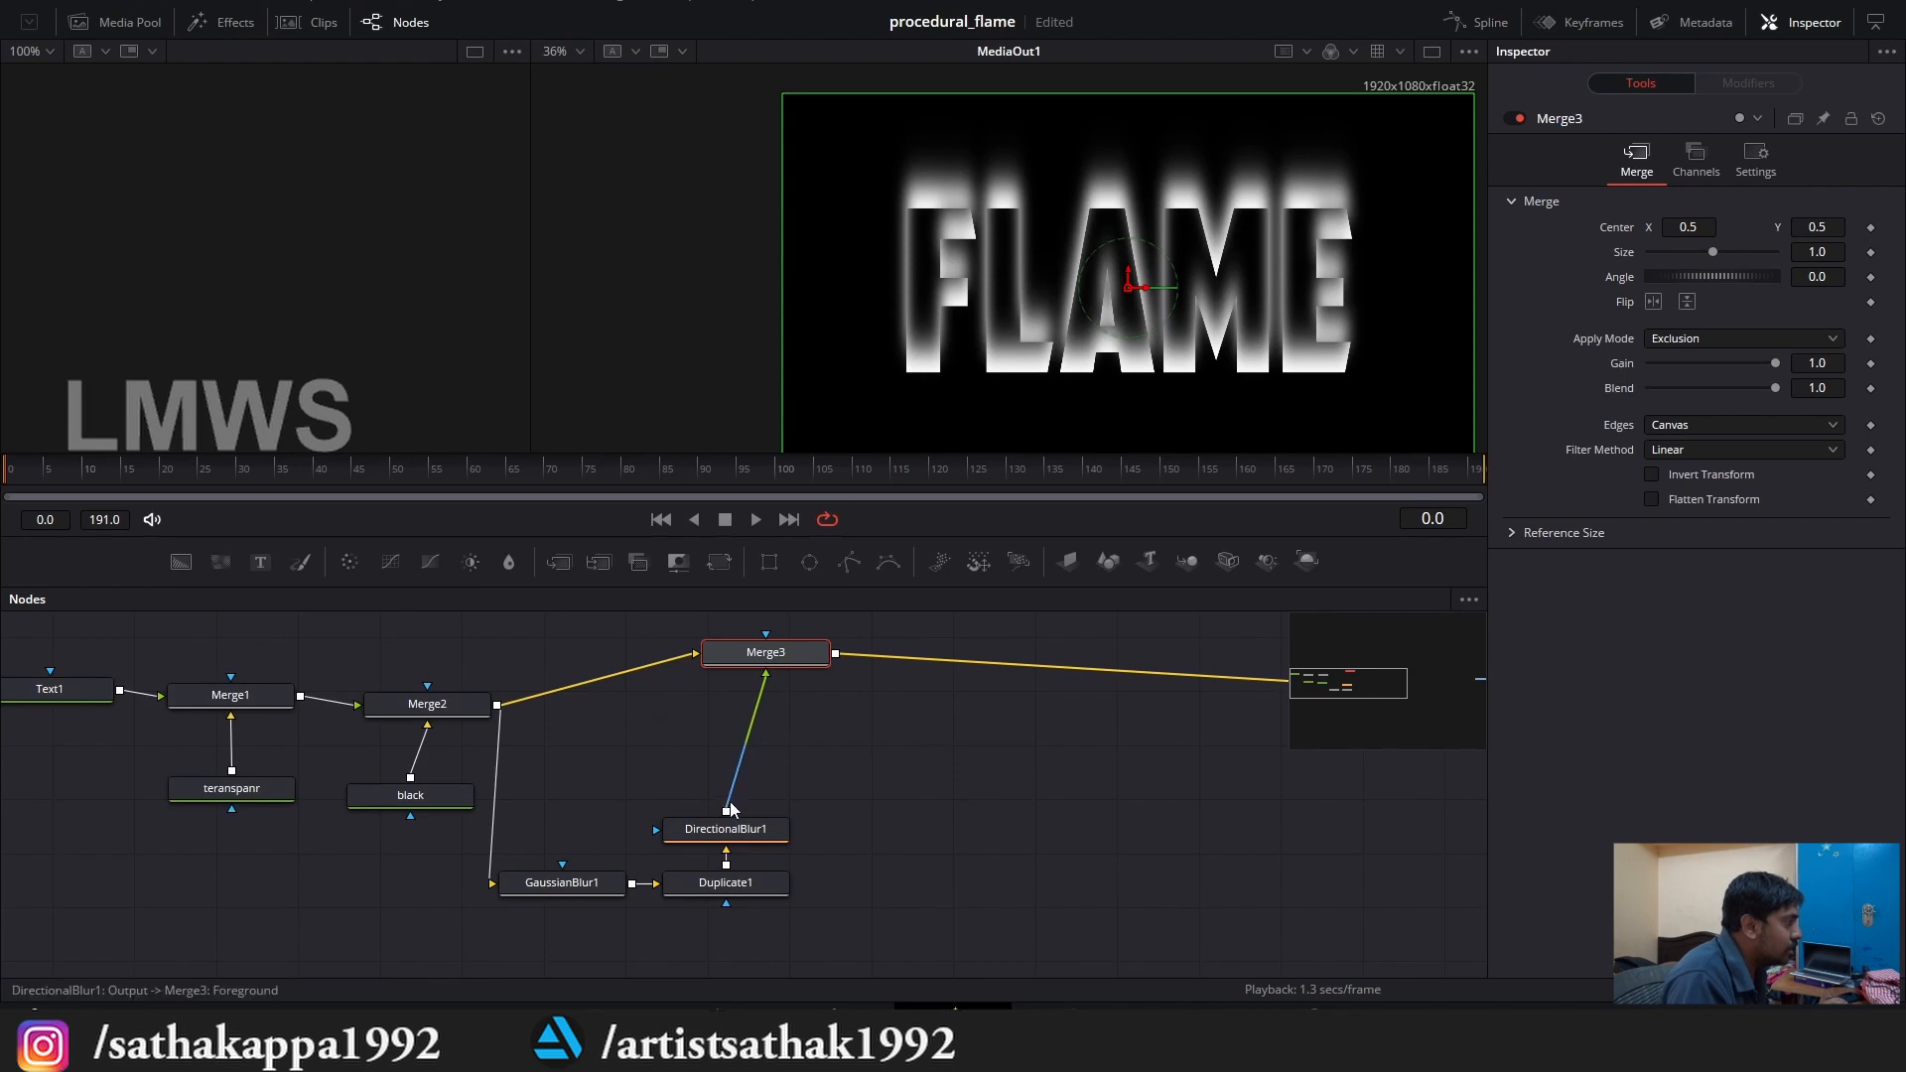
Insert a Displace node between DirectionalBlur1 and Merge3, and save the project.
click(740, 830)
key(shift+space)
text(displ)
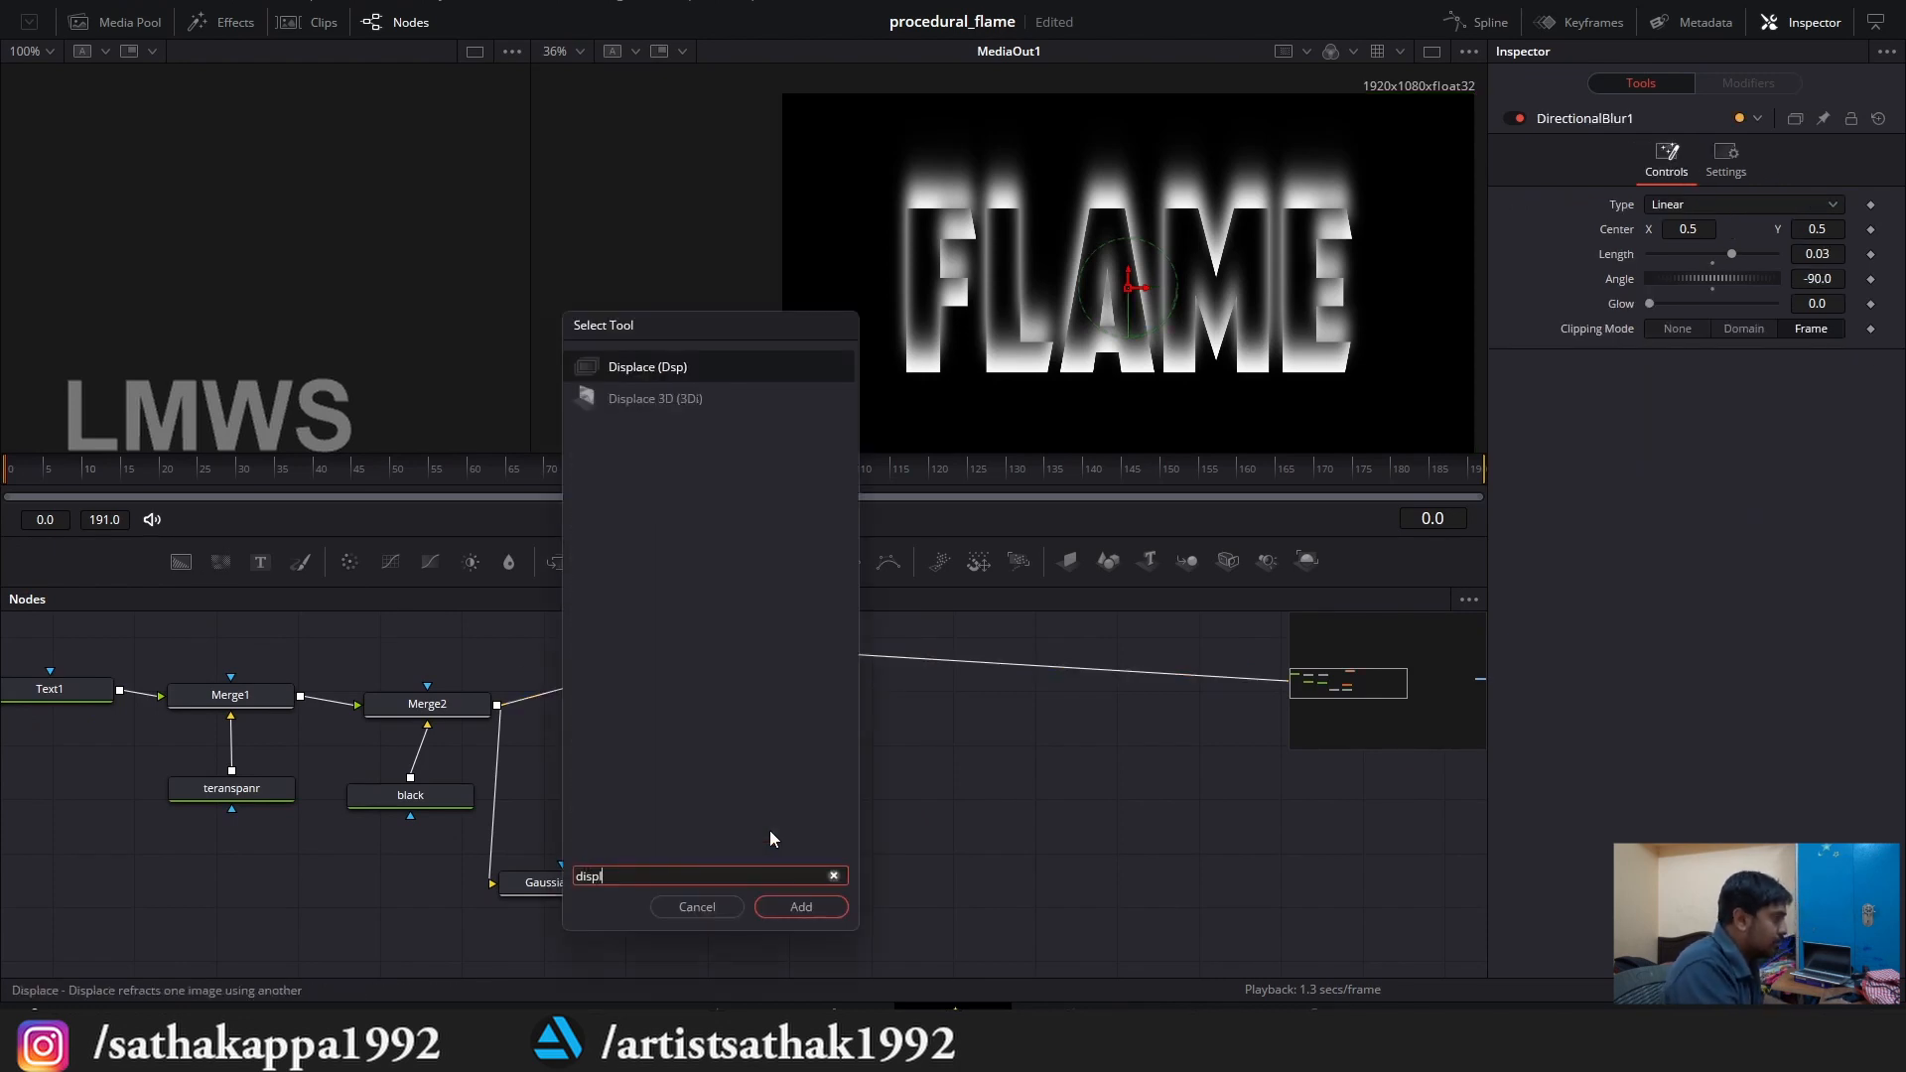
key(Return)
key(ctrl+s)
scroll(818, 747, down, 2)
scroll(818, 750, up, 2)
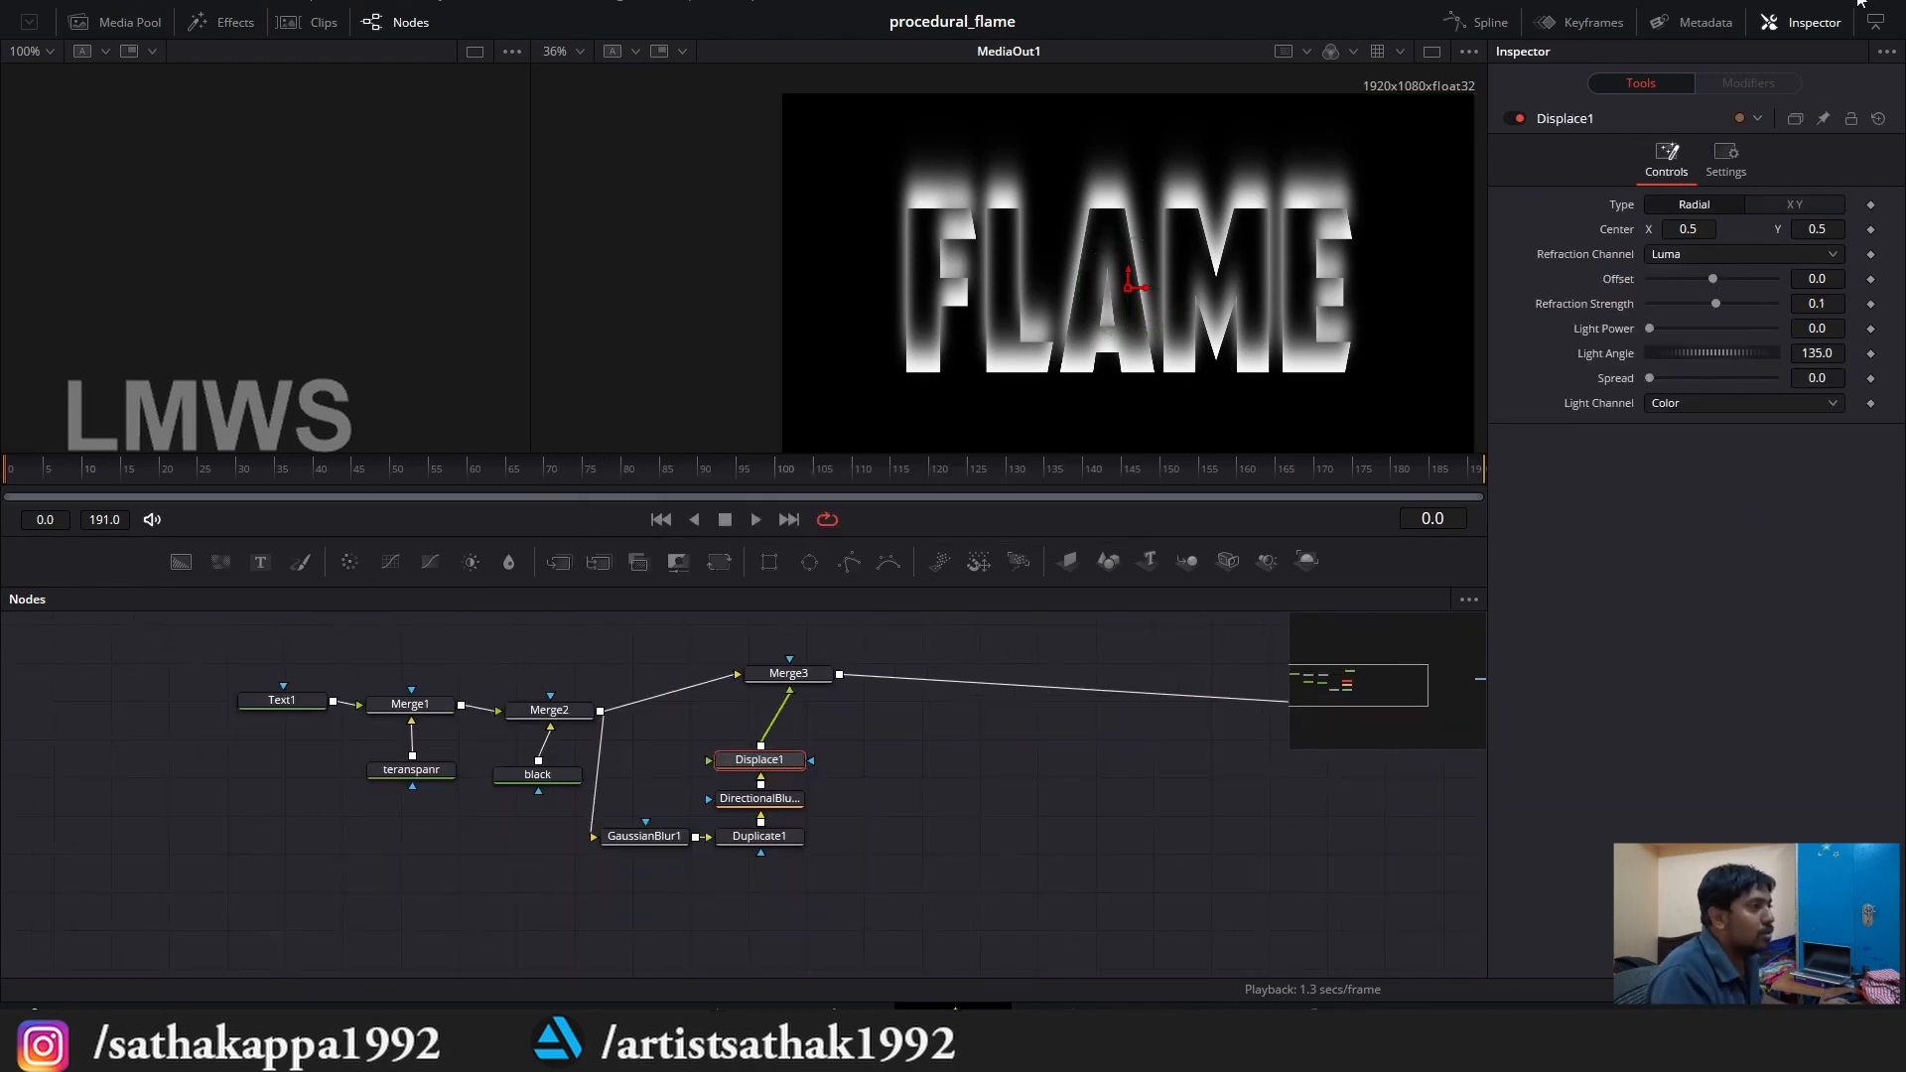
Switch the Displace node's type to XY, set its X and Y offsets to -0.5, and save the project.
click(1795, 203)
drag(1712, 254, 1649, 254)
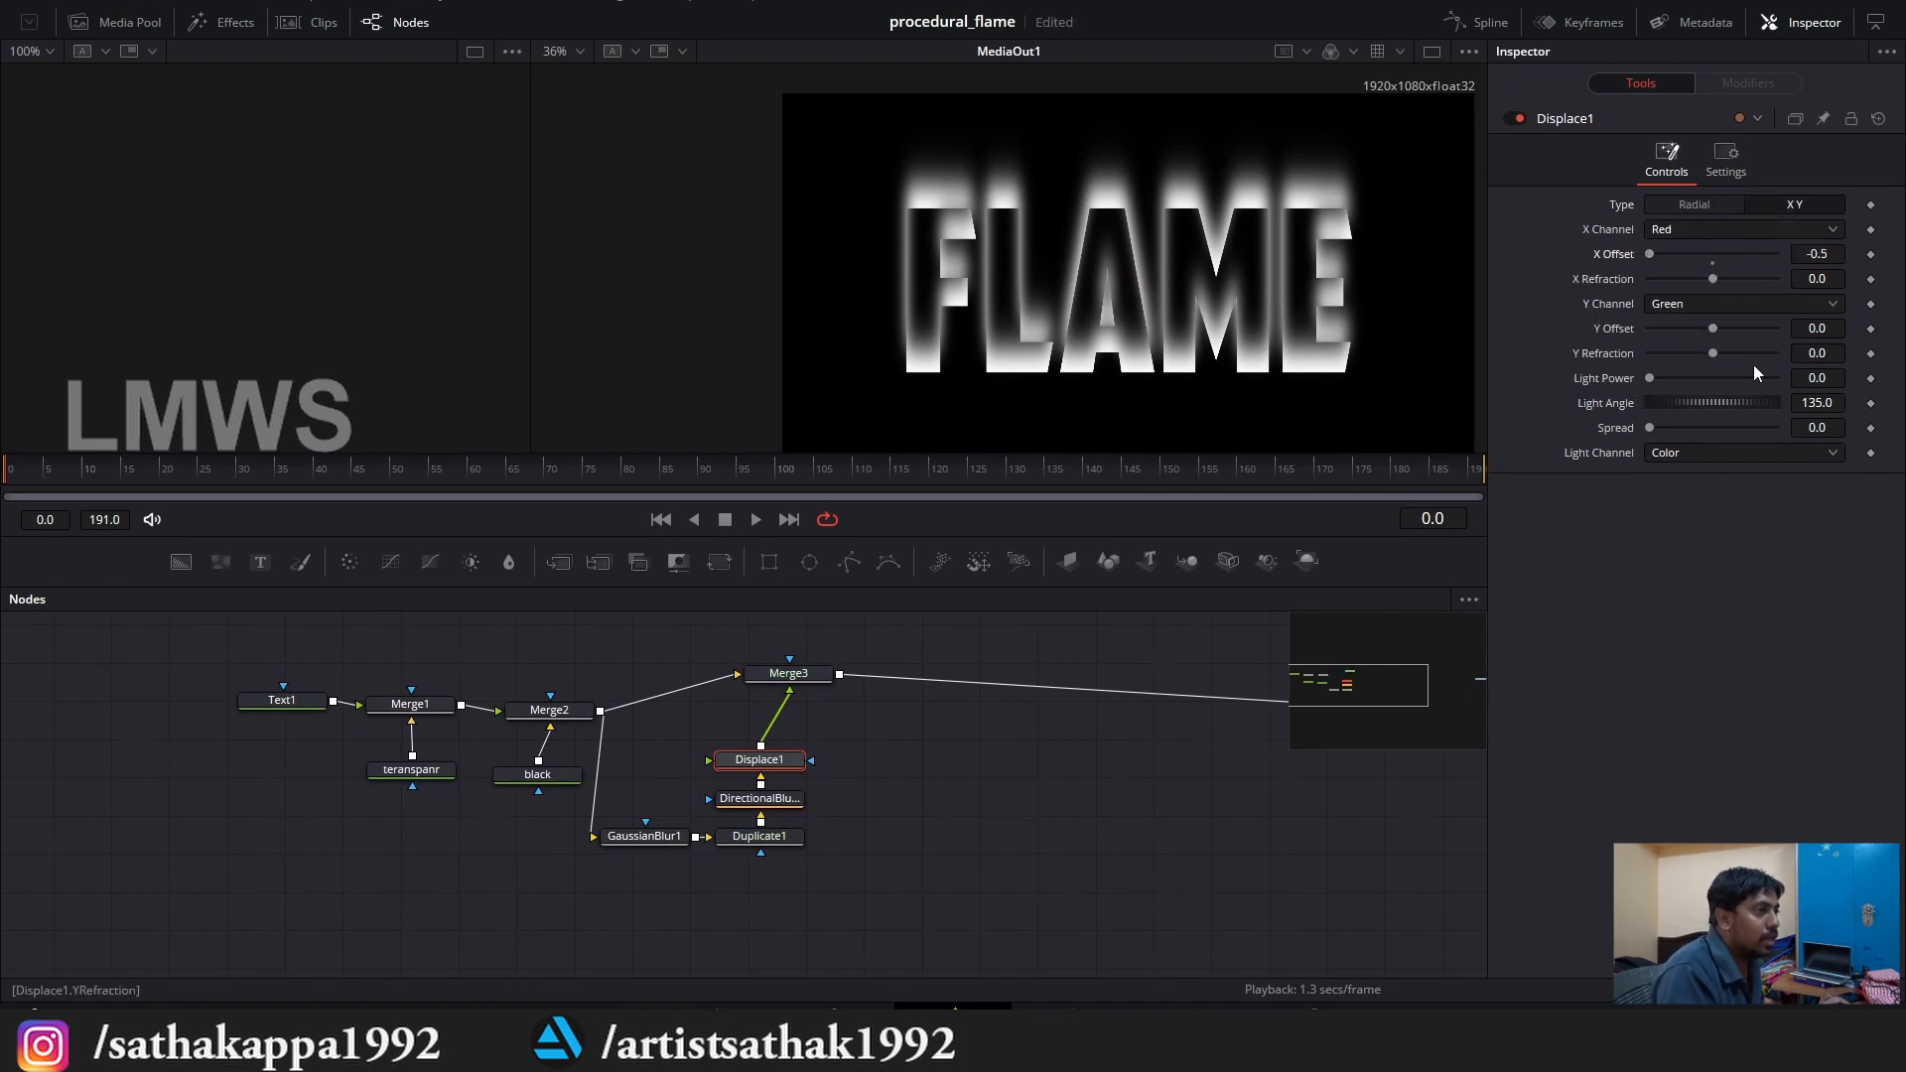
drag(1712, 329, 1608, 329)
key(ctrl+s)
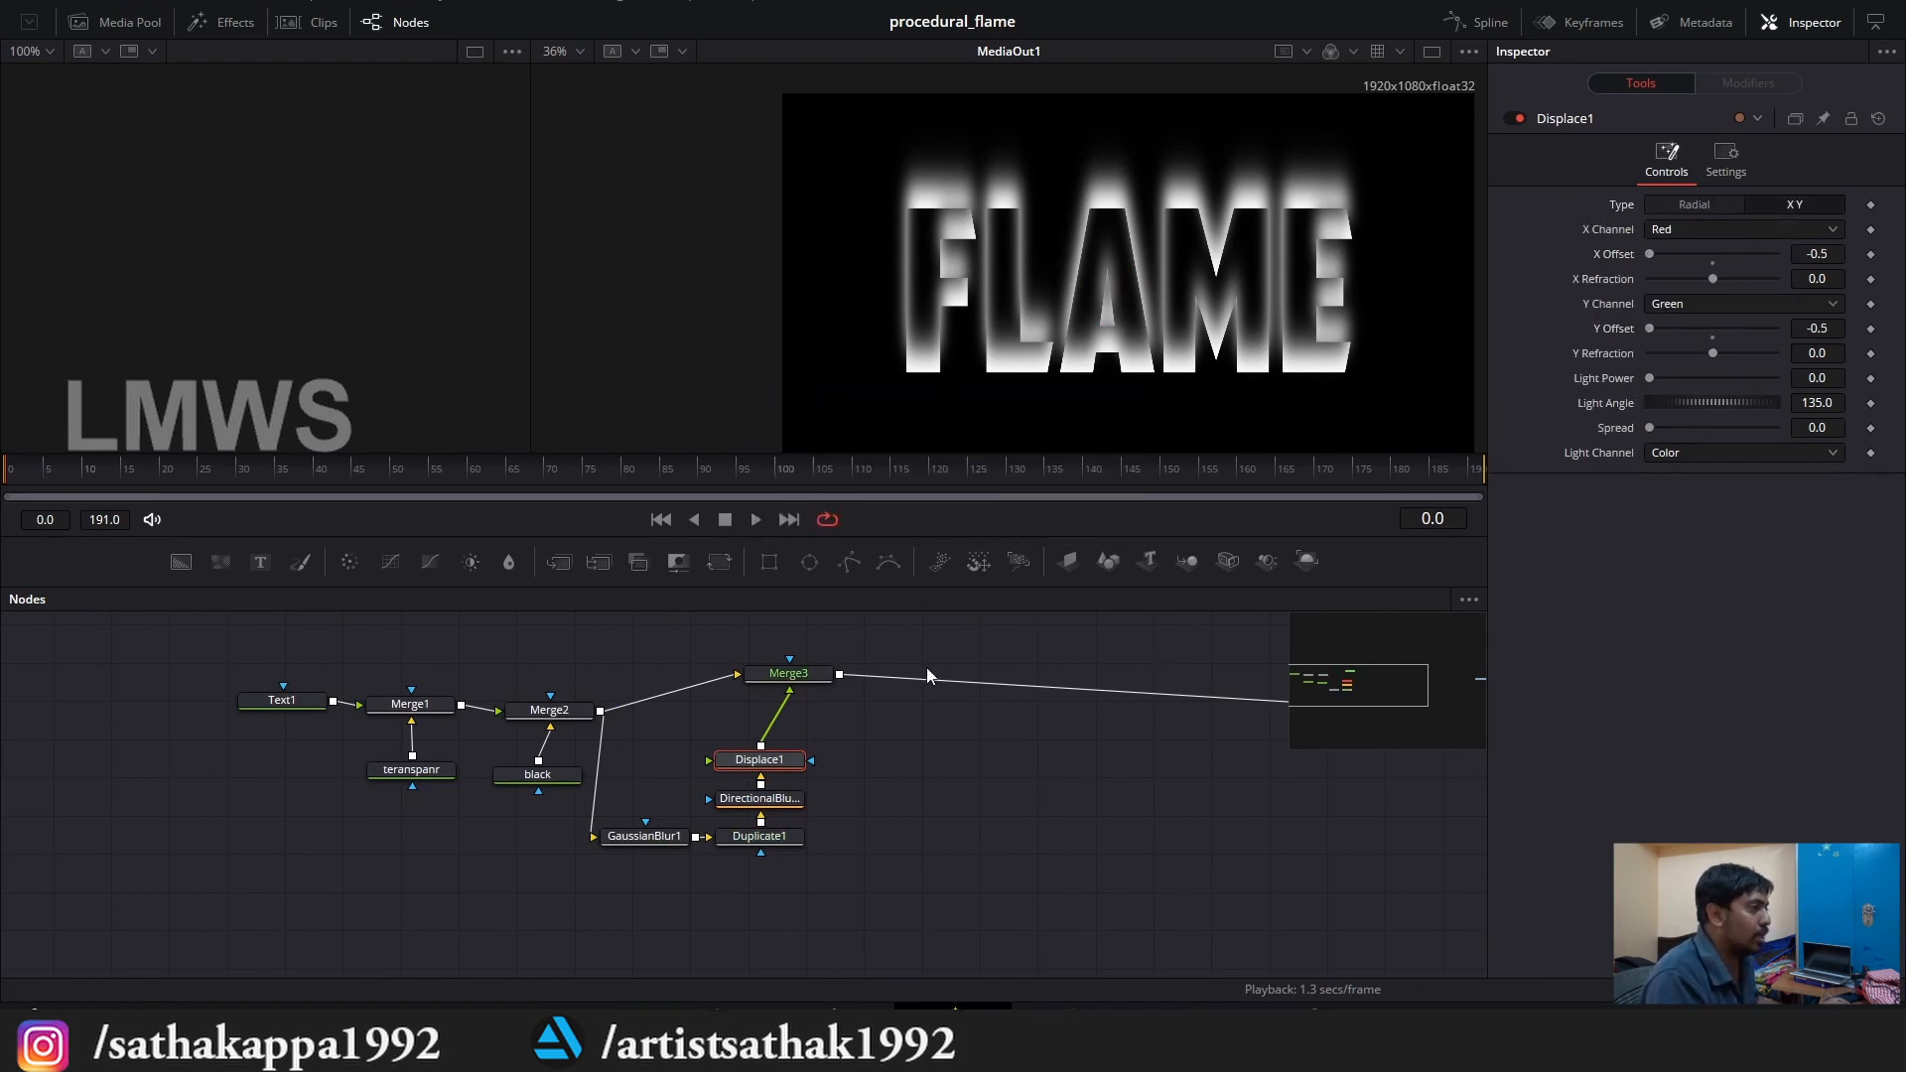
scroll(898, 700, down, 2)
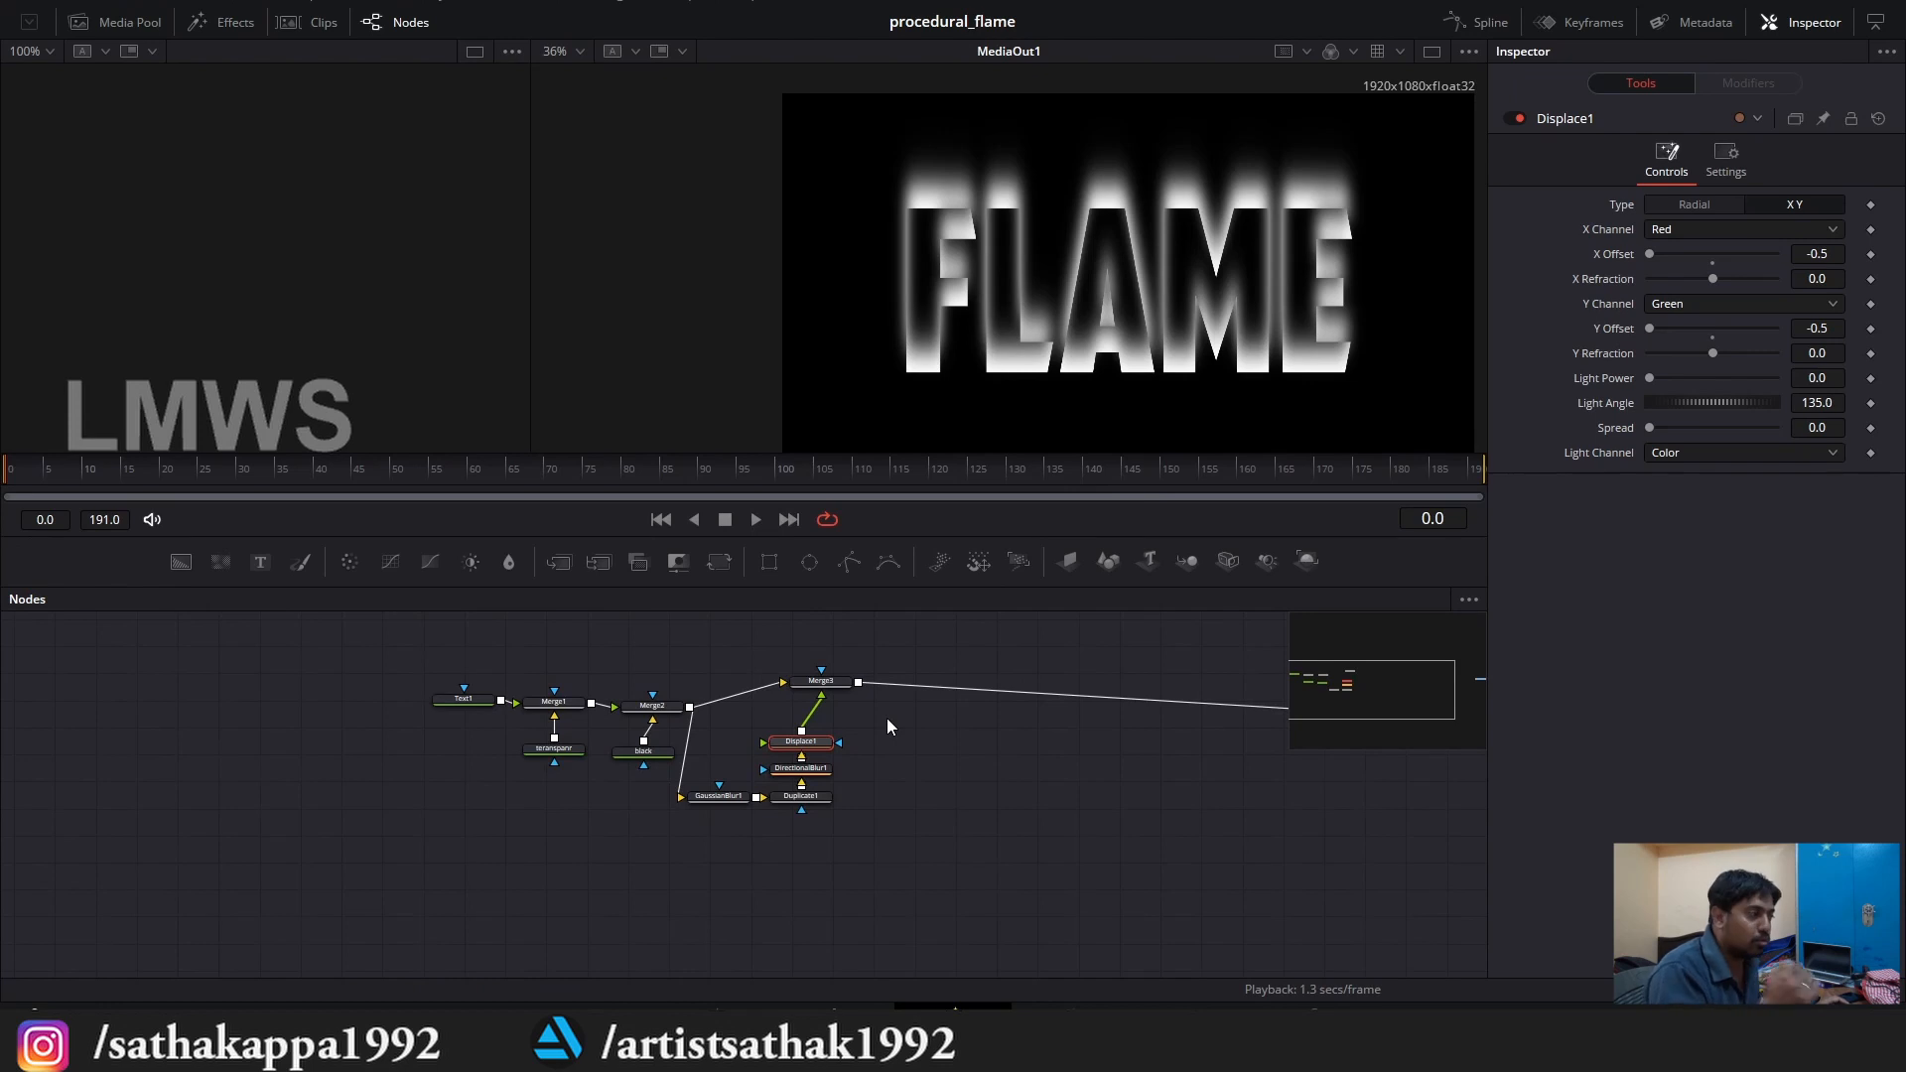
scroll(841, 749, down, 2)
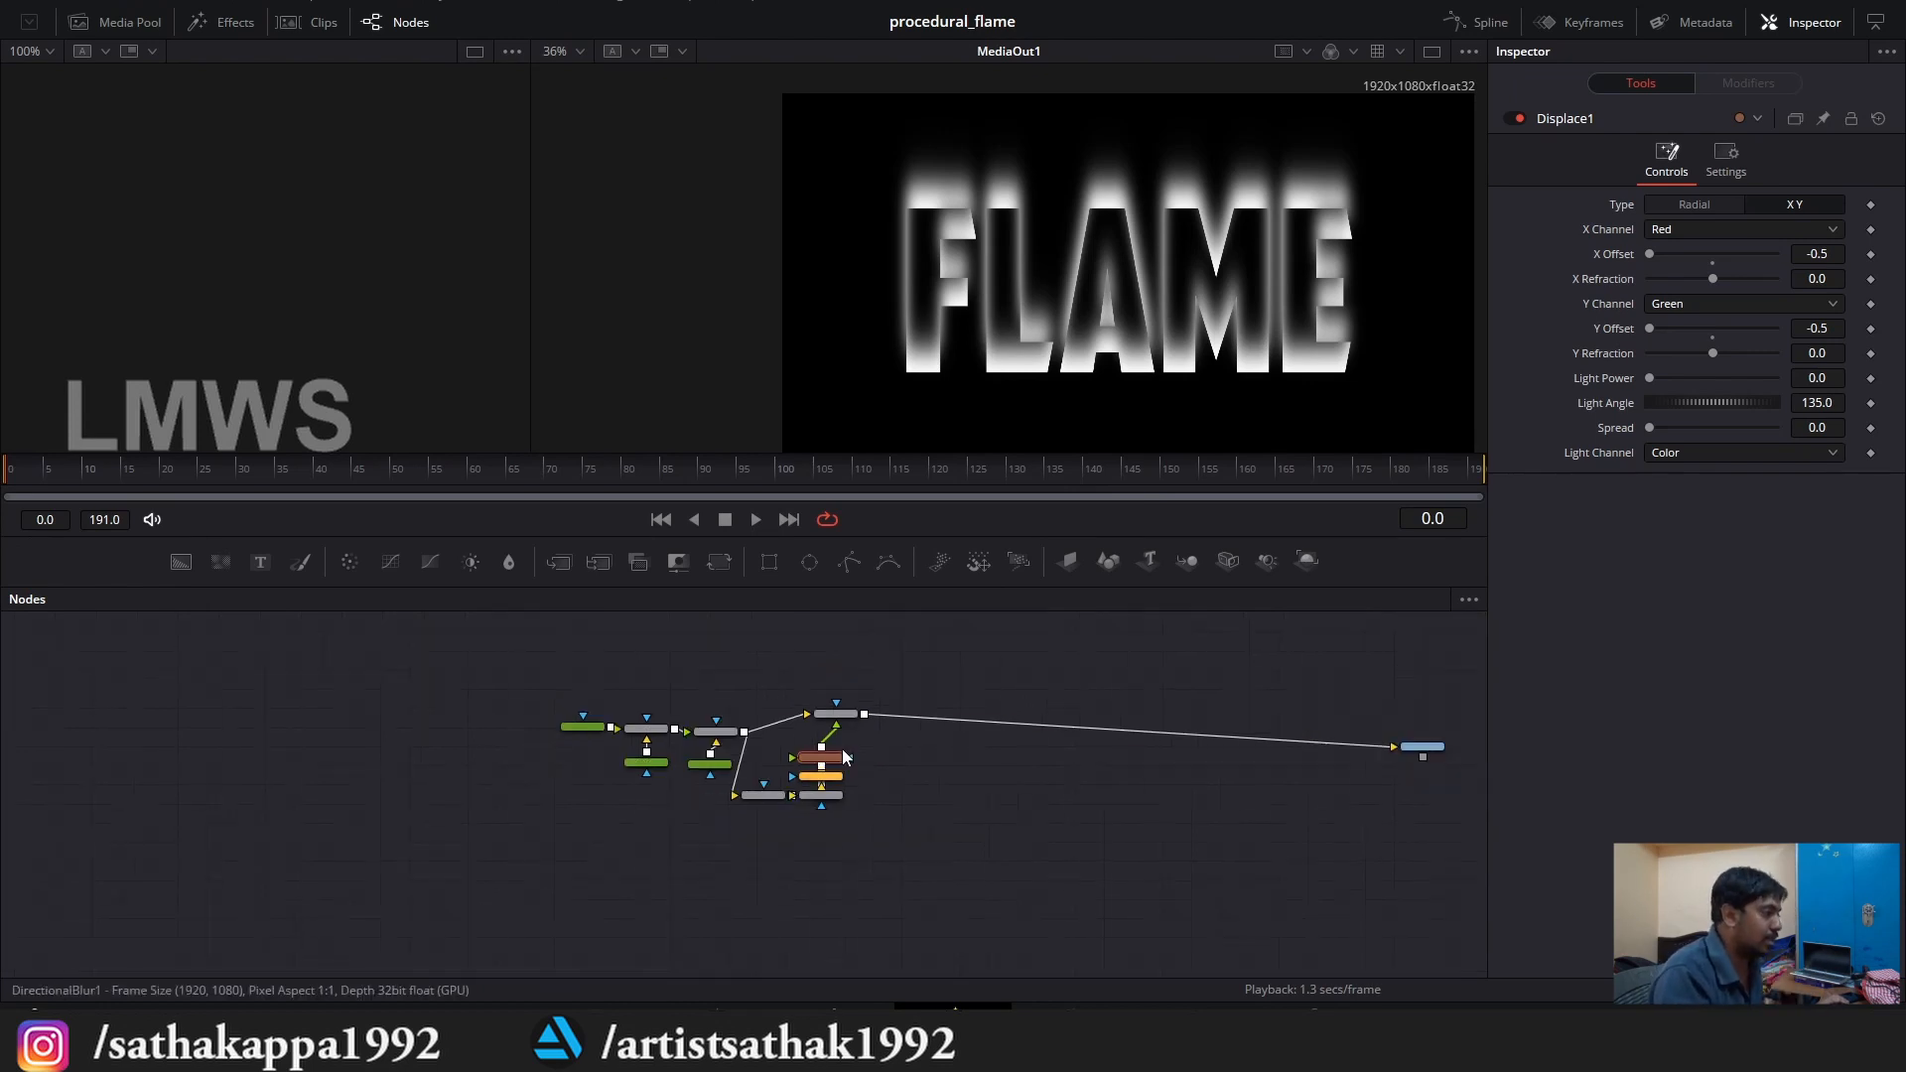
scroll(865, 675, up, 4)
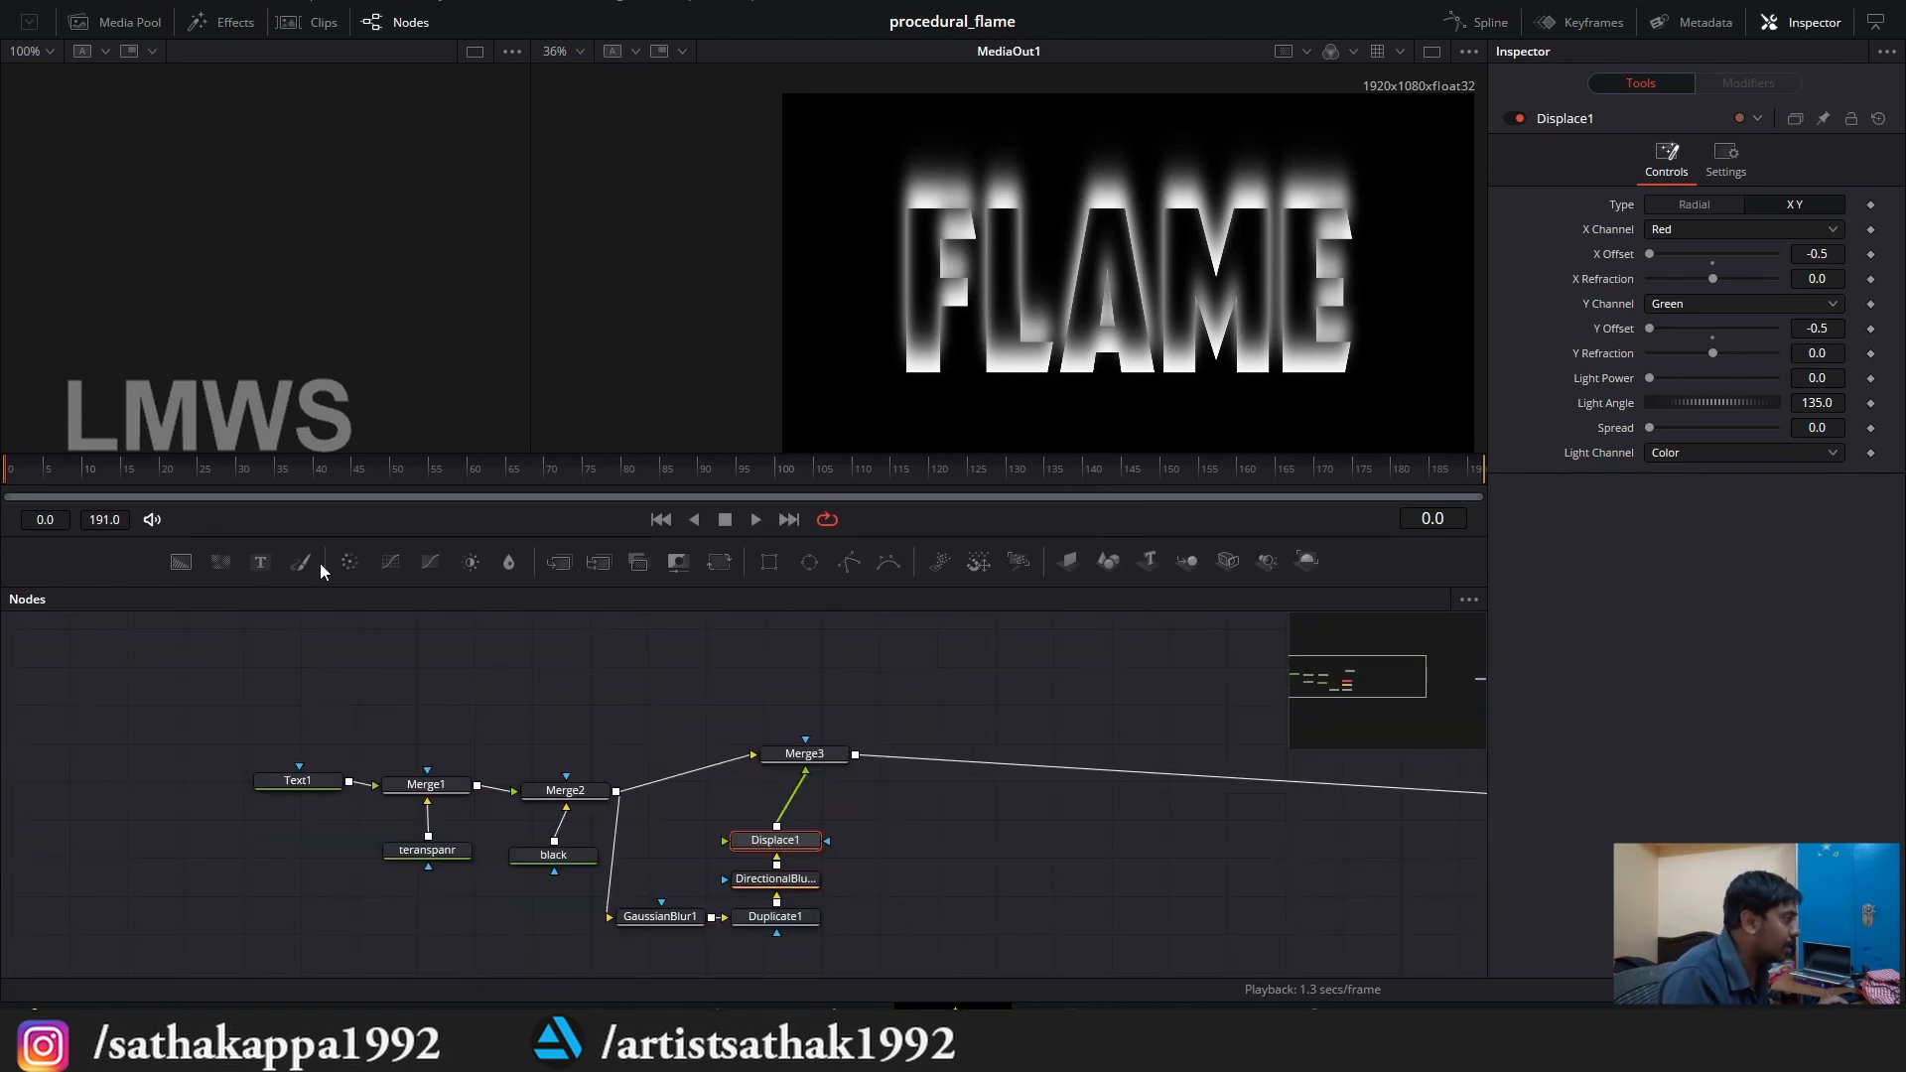
Add a FastNoise node in the empty area above the node chain and show it in the first viewer.
drag(217, 562, 634, 709)
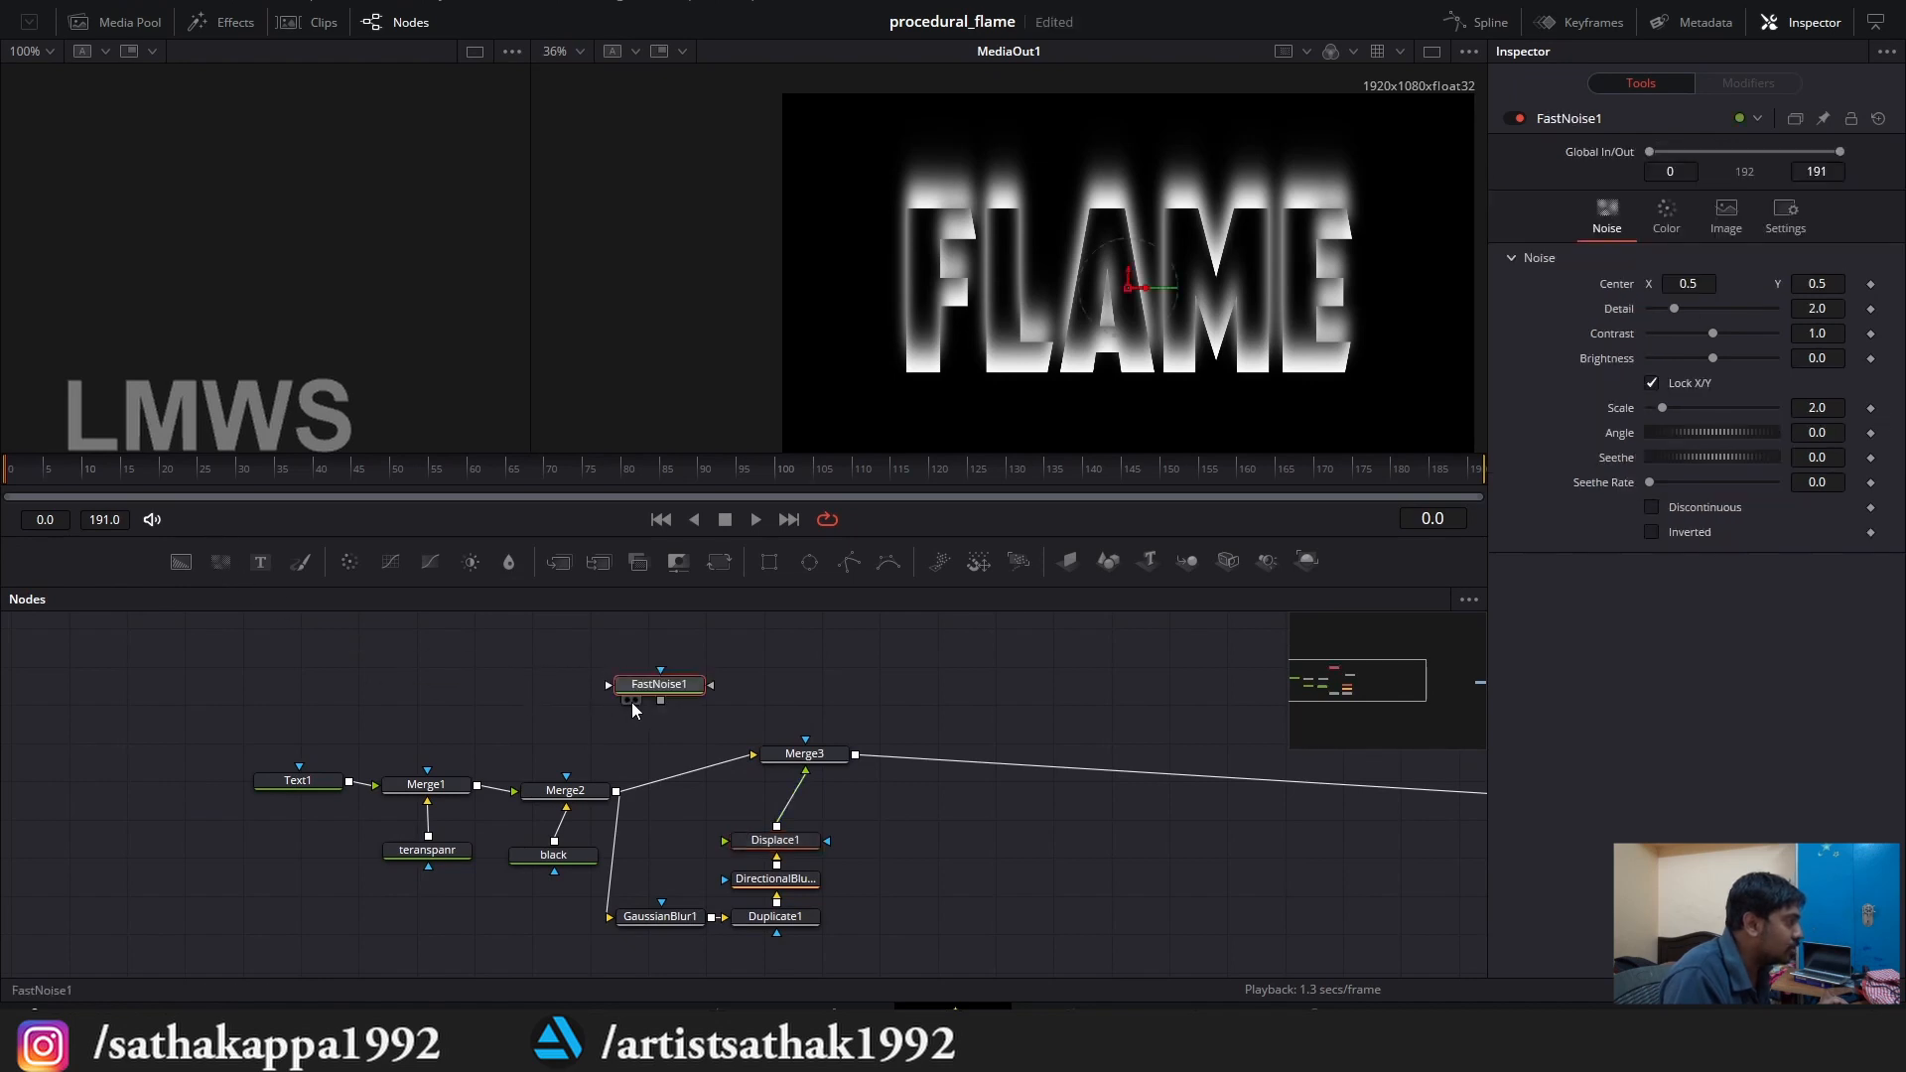
click(627, 700)
scroll(277, 350, down, 1)
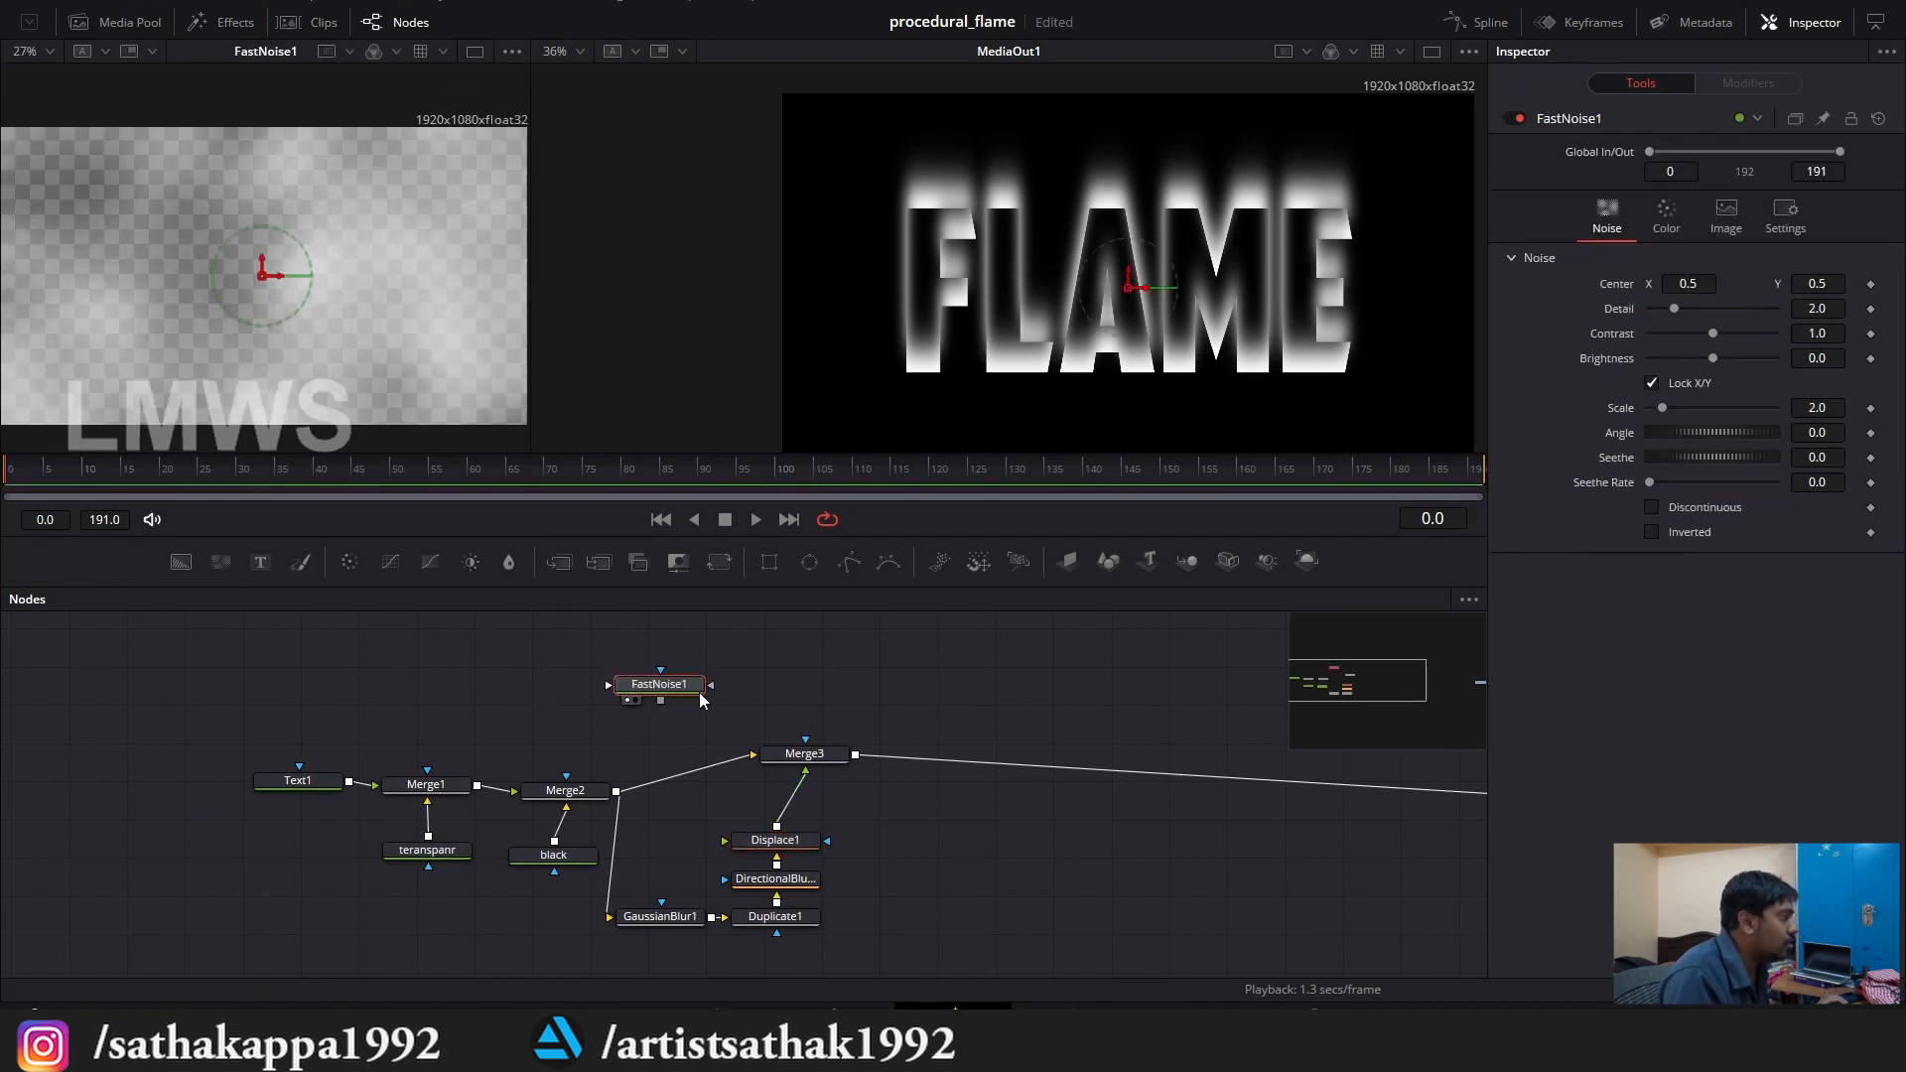
Make FastNoise1's Color 1 fully opaque and set the noise Detail to 10.
click(1675, 213)
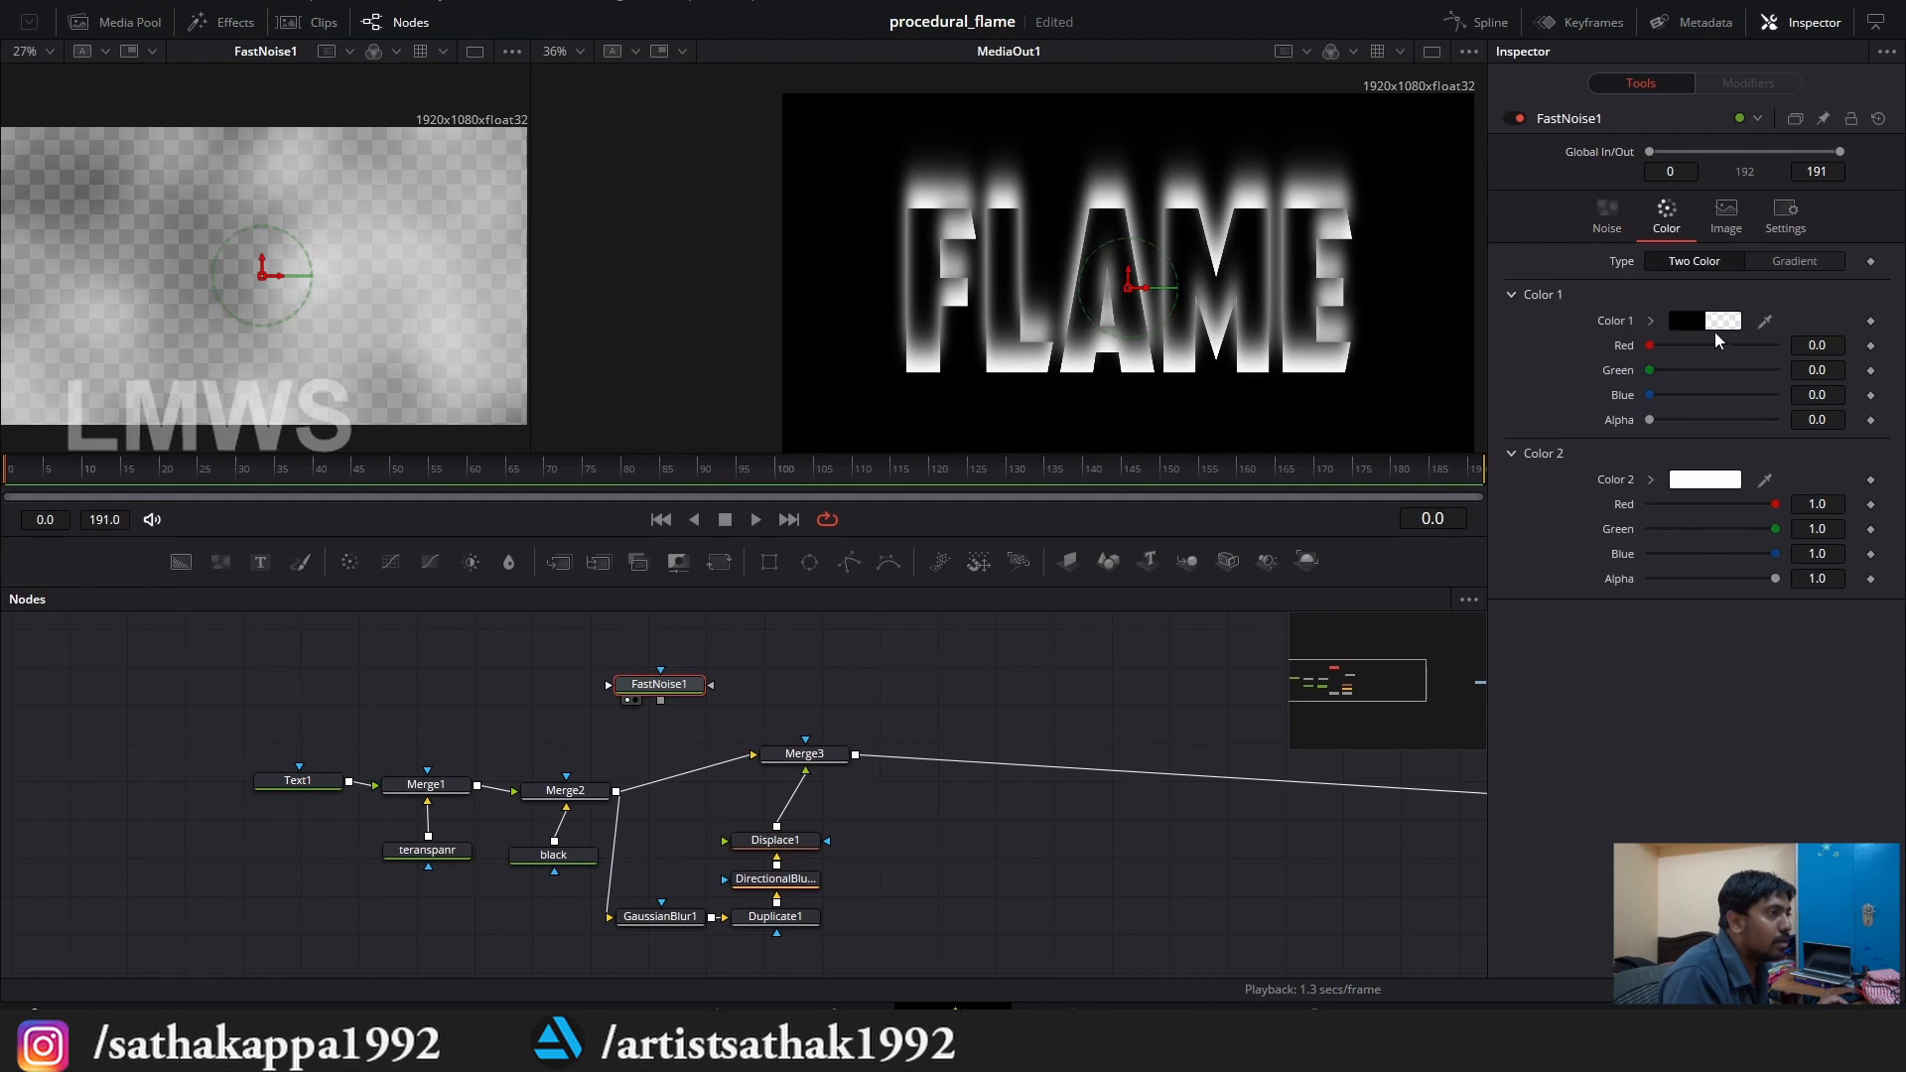
drag(1648, 420, 1812, 431)
click(1608, 213)
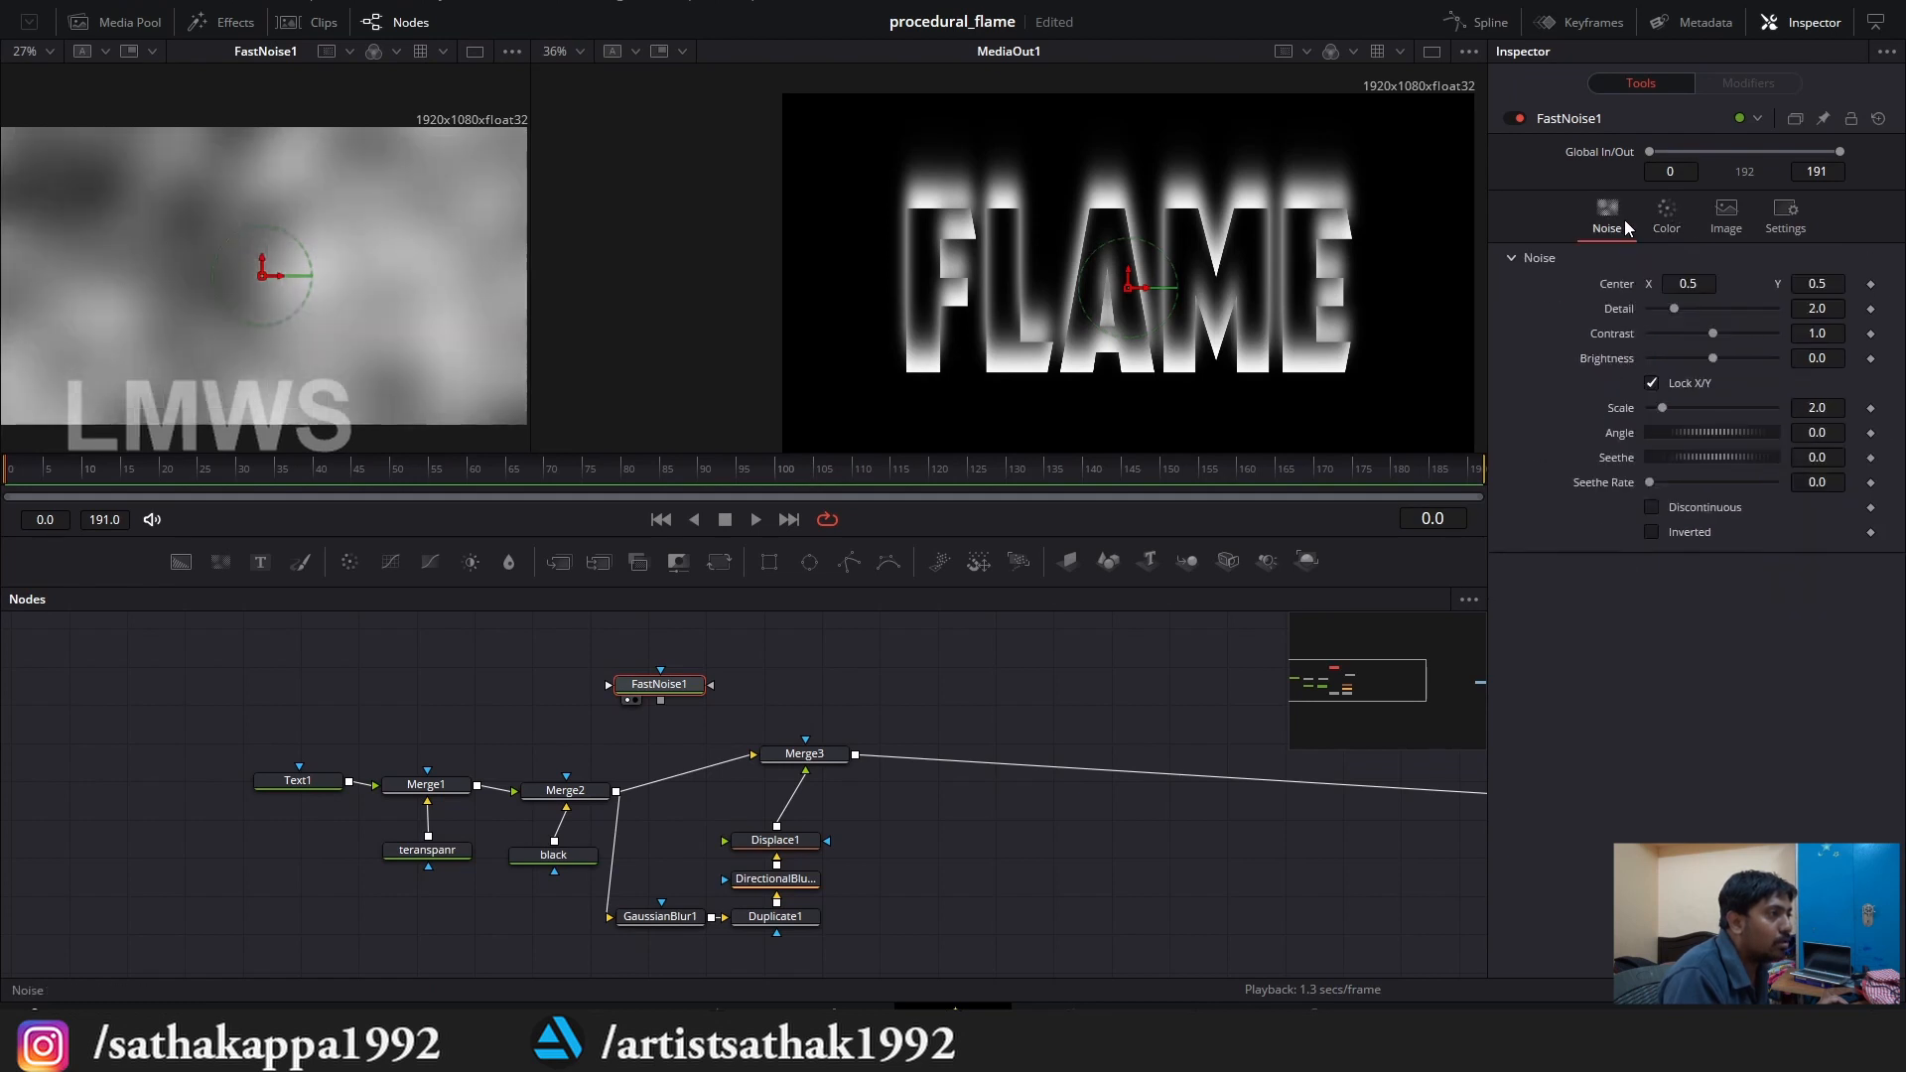
drag(1676, 306, 1737, 315)
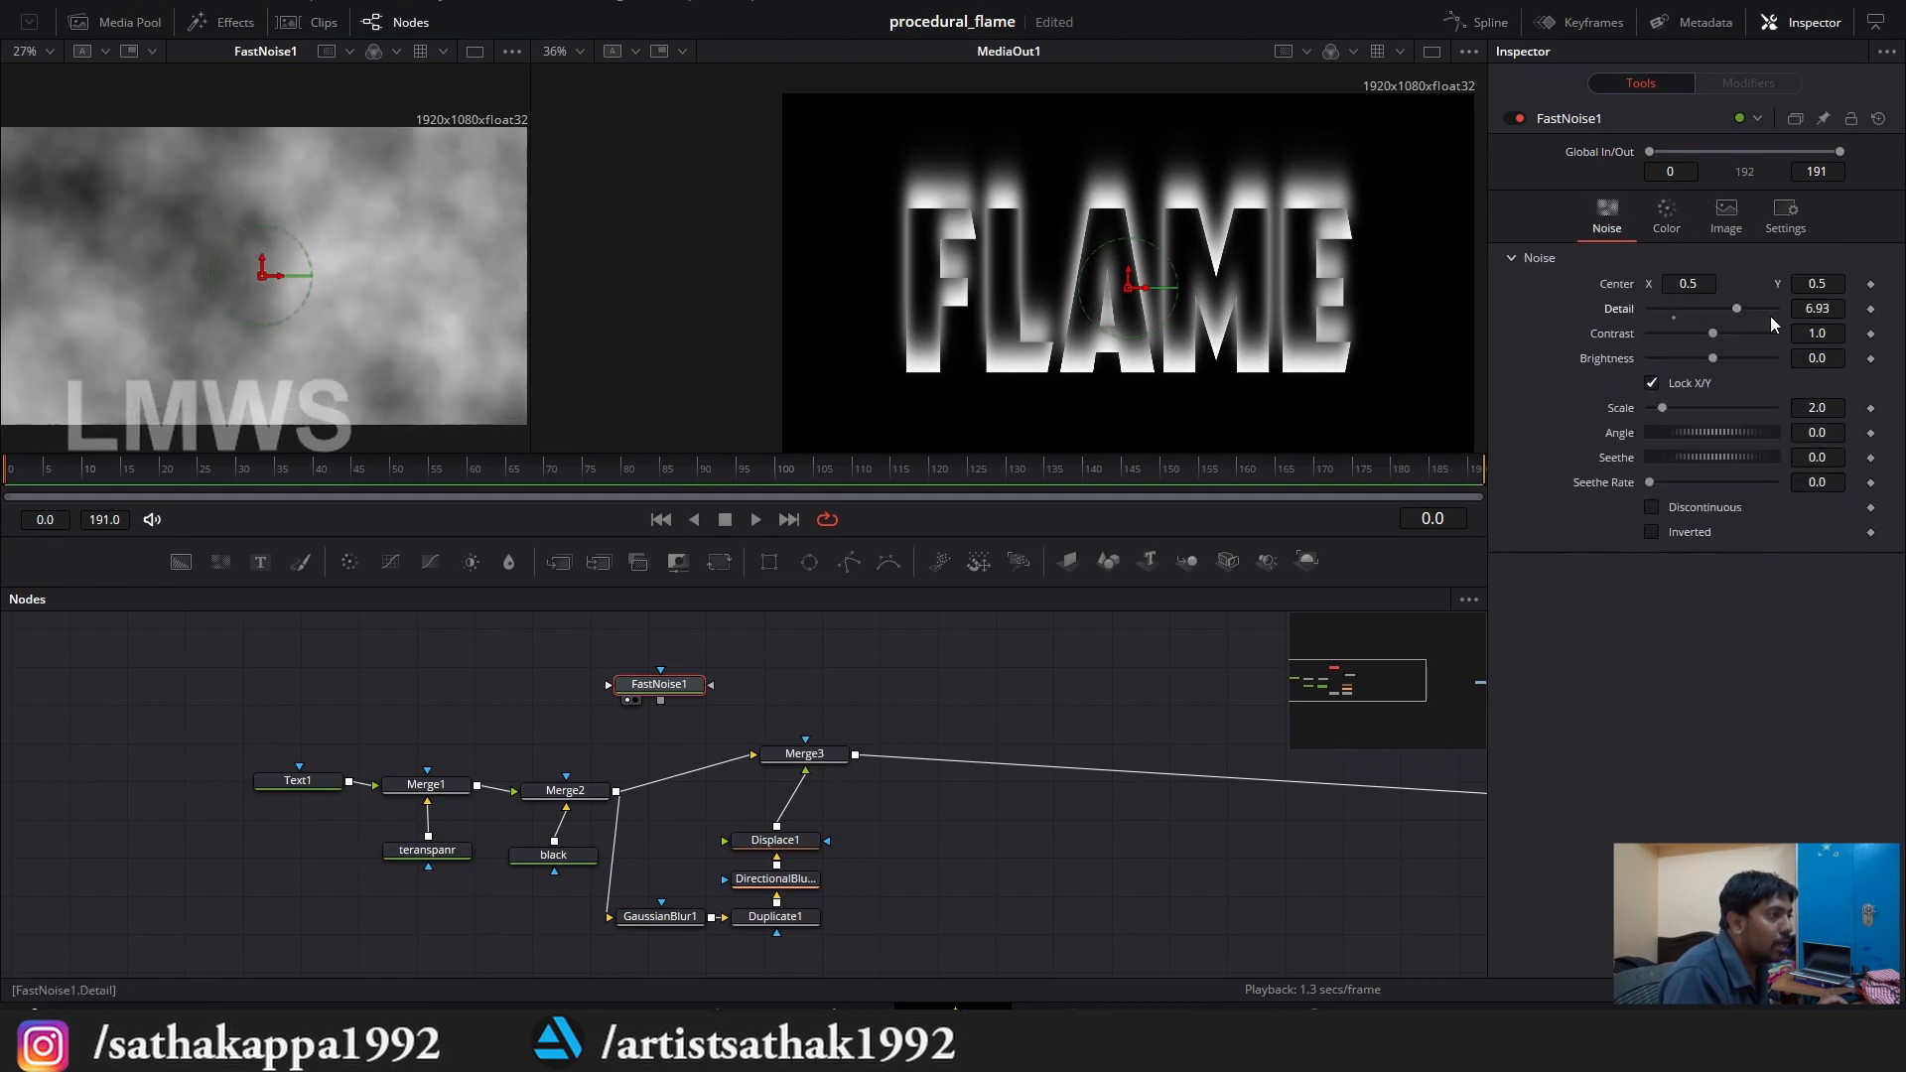
click(1813, 306)
text(10)
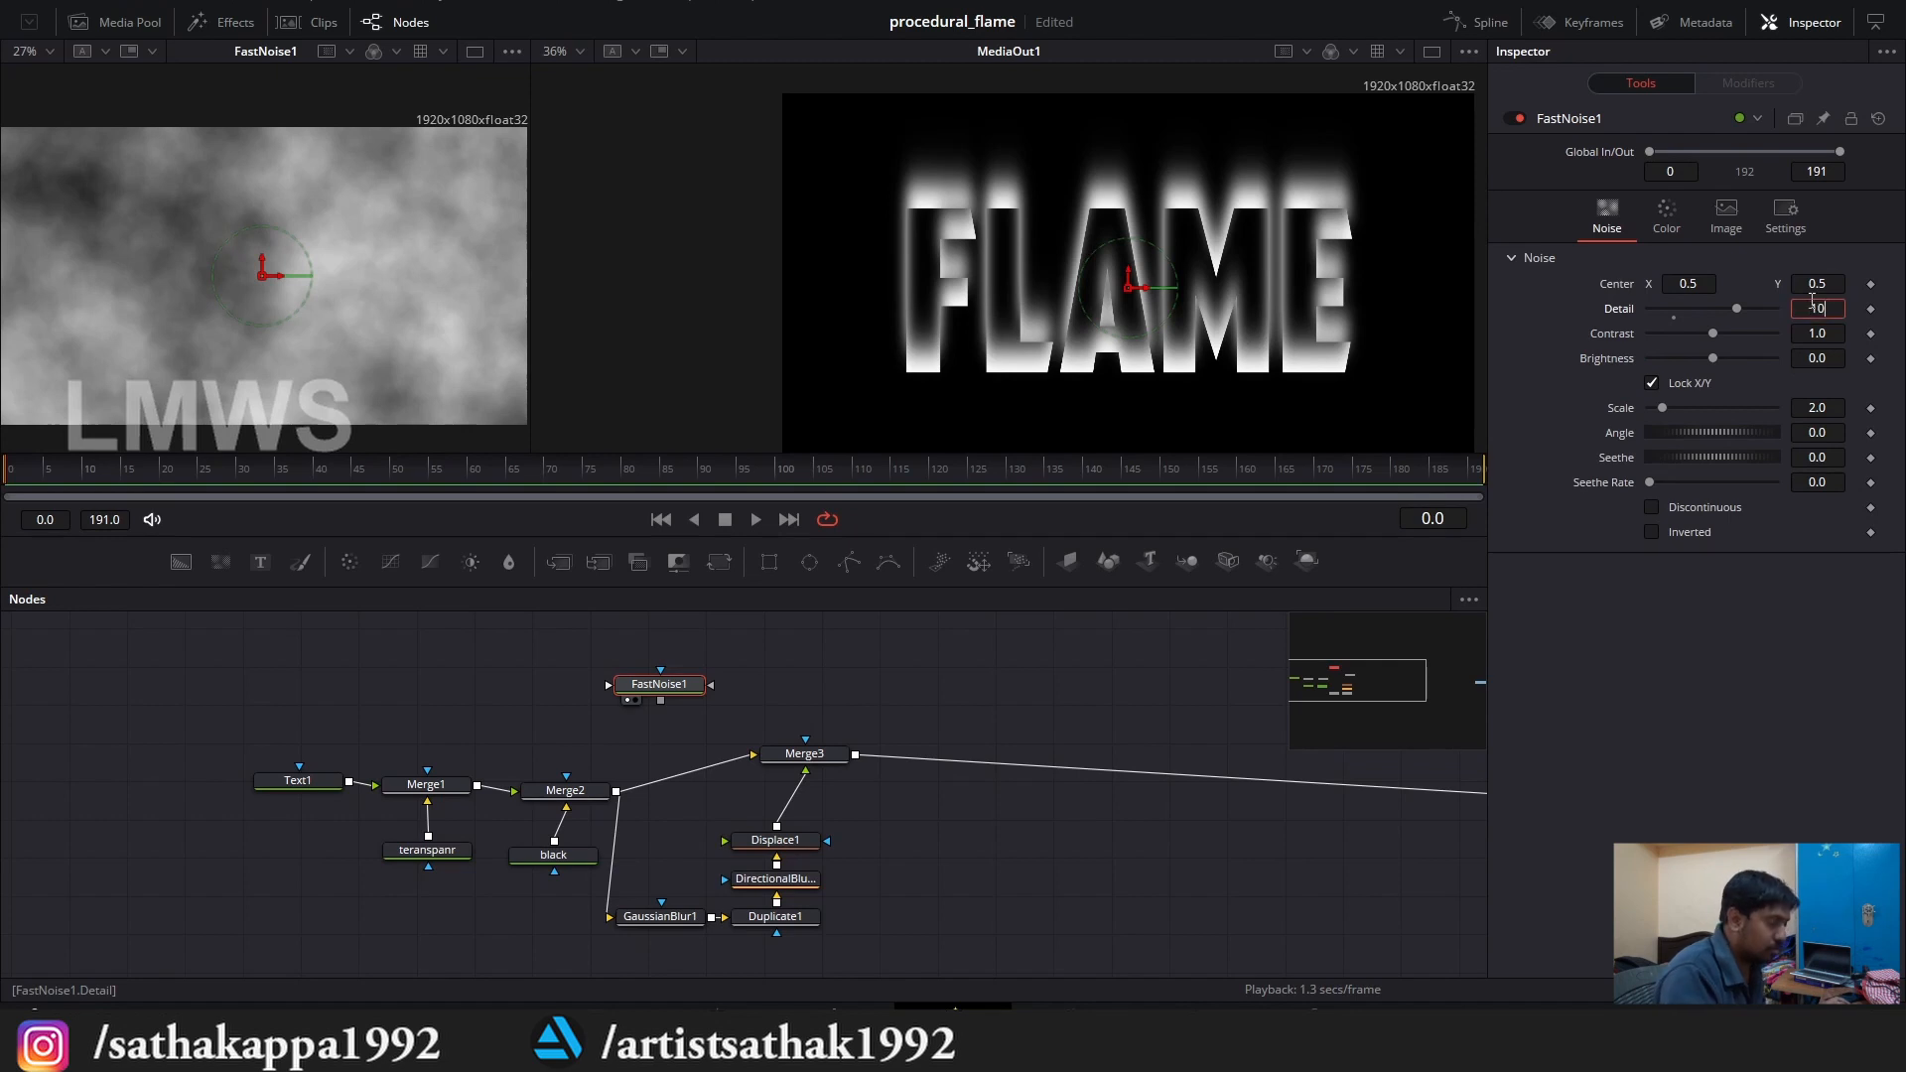
Set FastNoise1's Contrast to about 1.89, Brightness to about -0.42 and Scale to 10, and enable Discontinuous.
click(1798, 334)
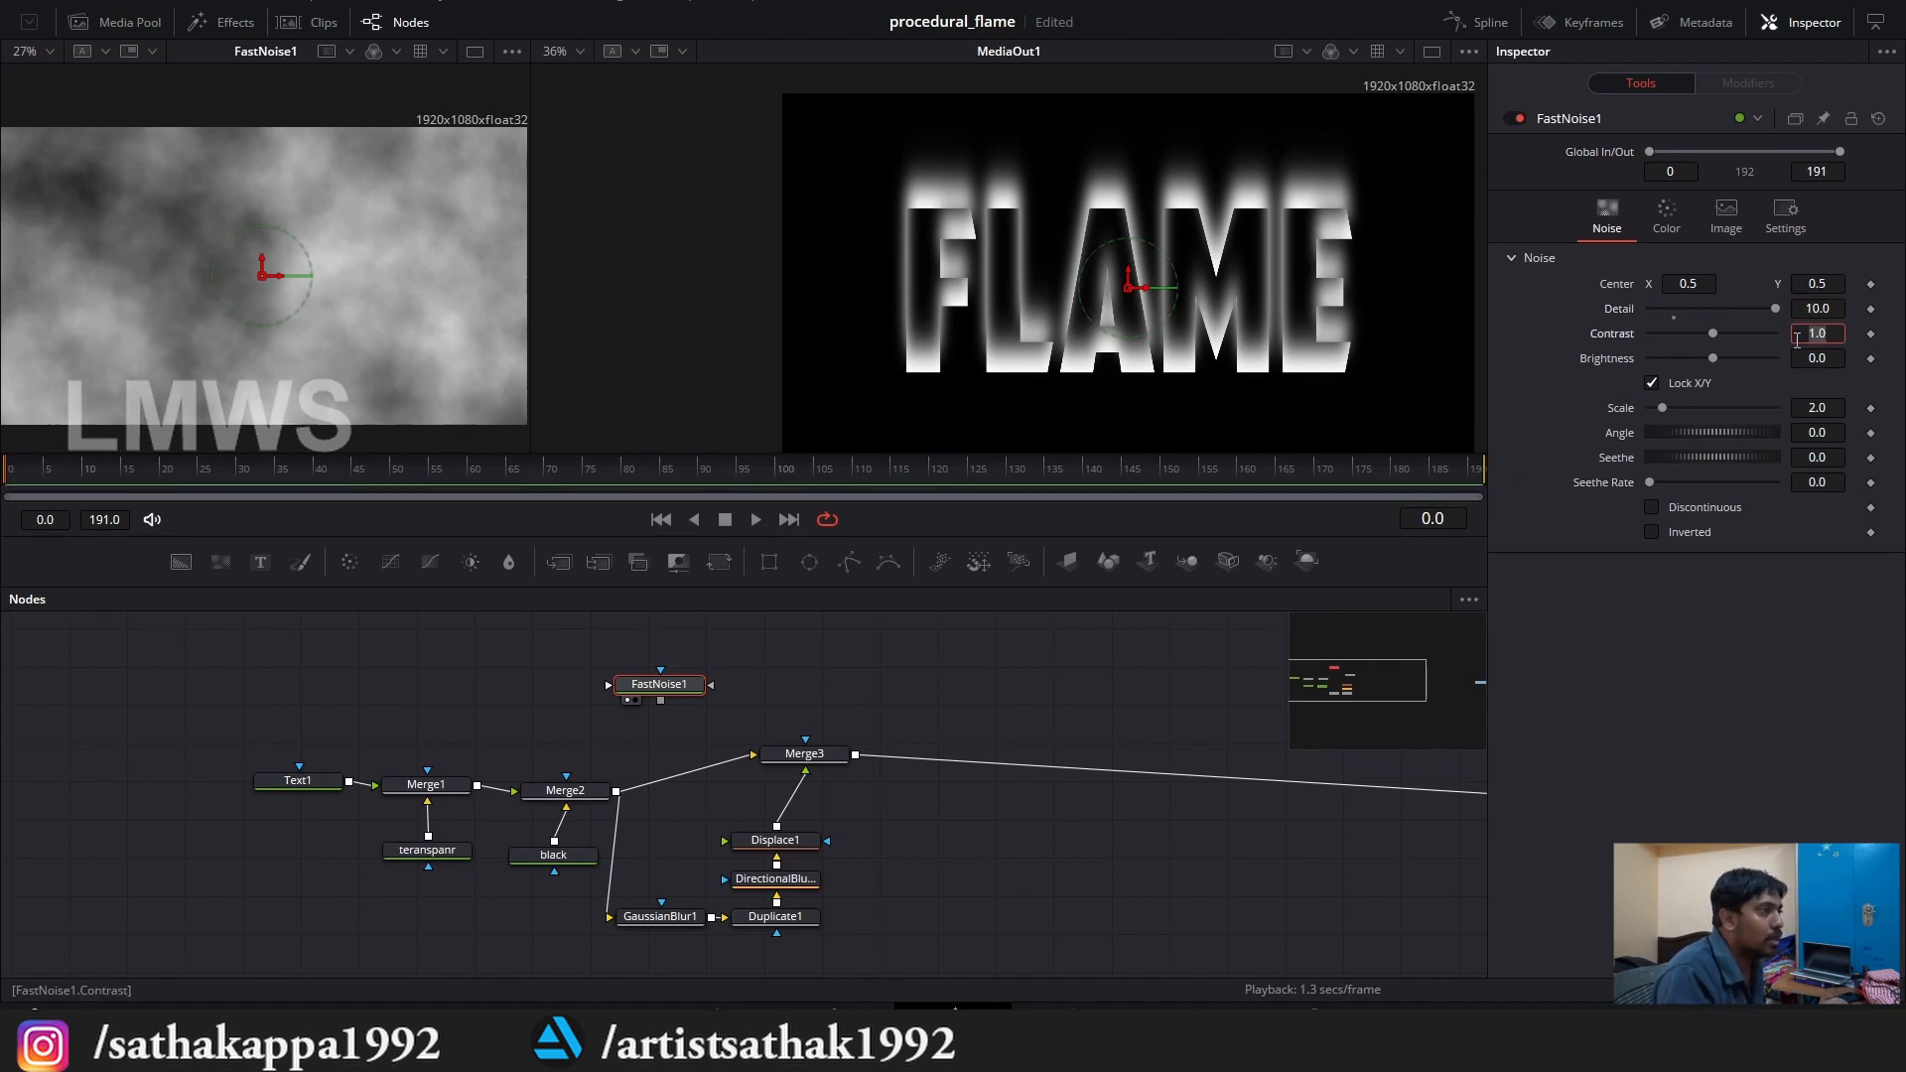
drag(1707, 357, 1682, 361)
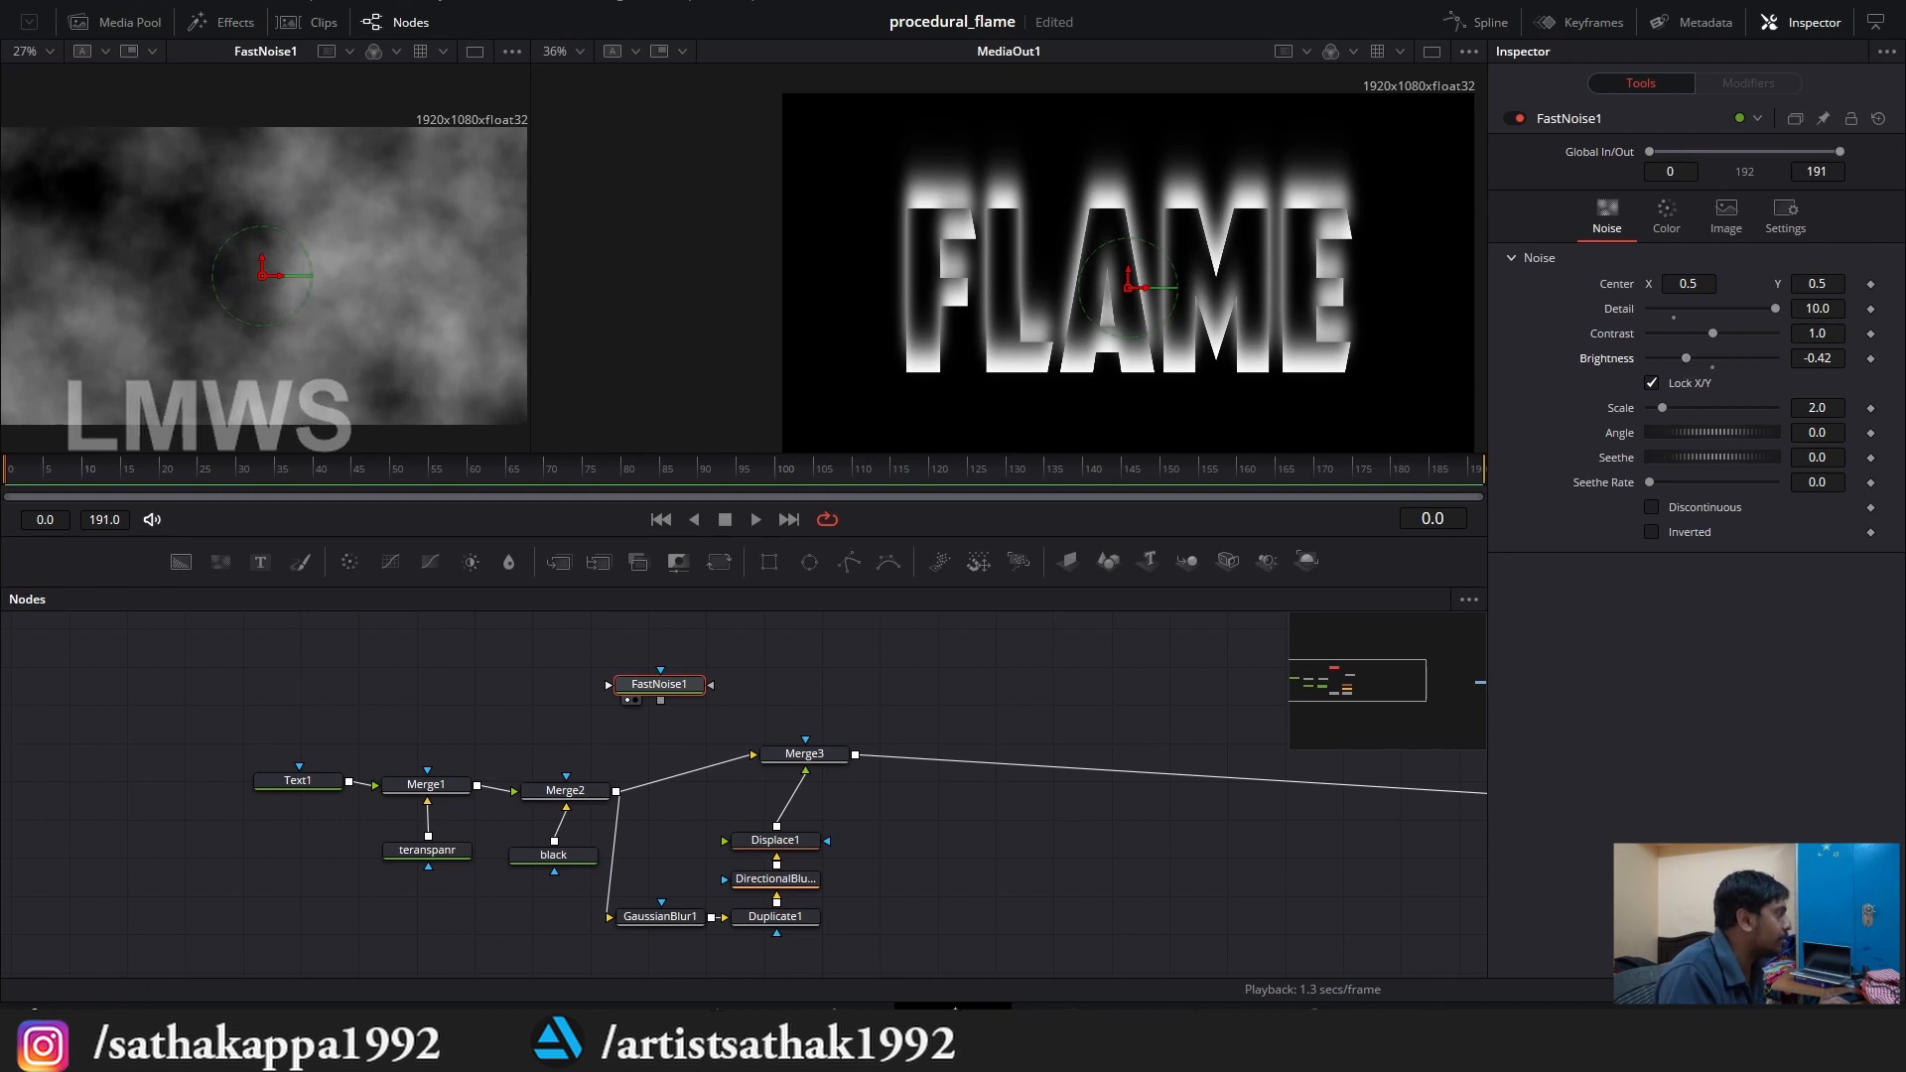
drag(1712, 332, 1724, 336)
click(1819, 409)
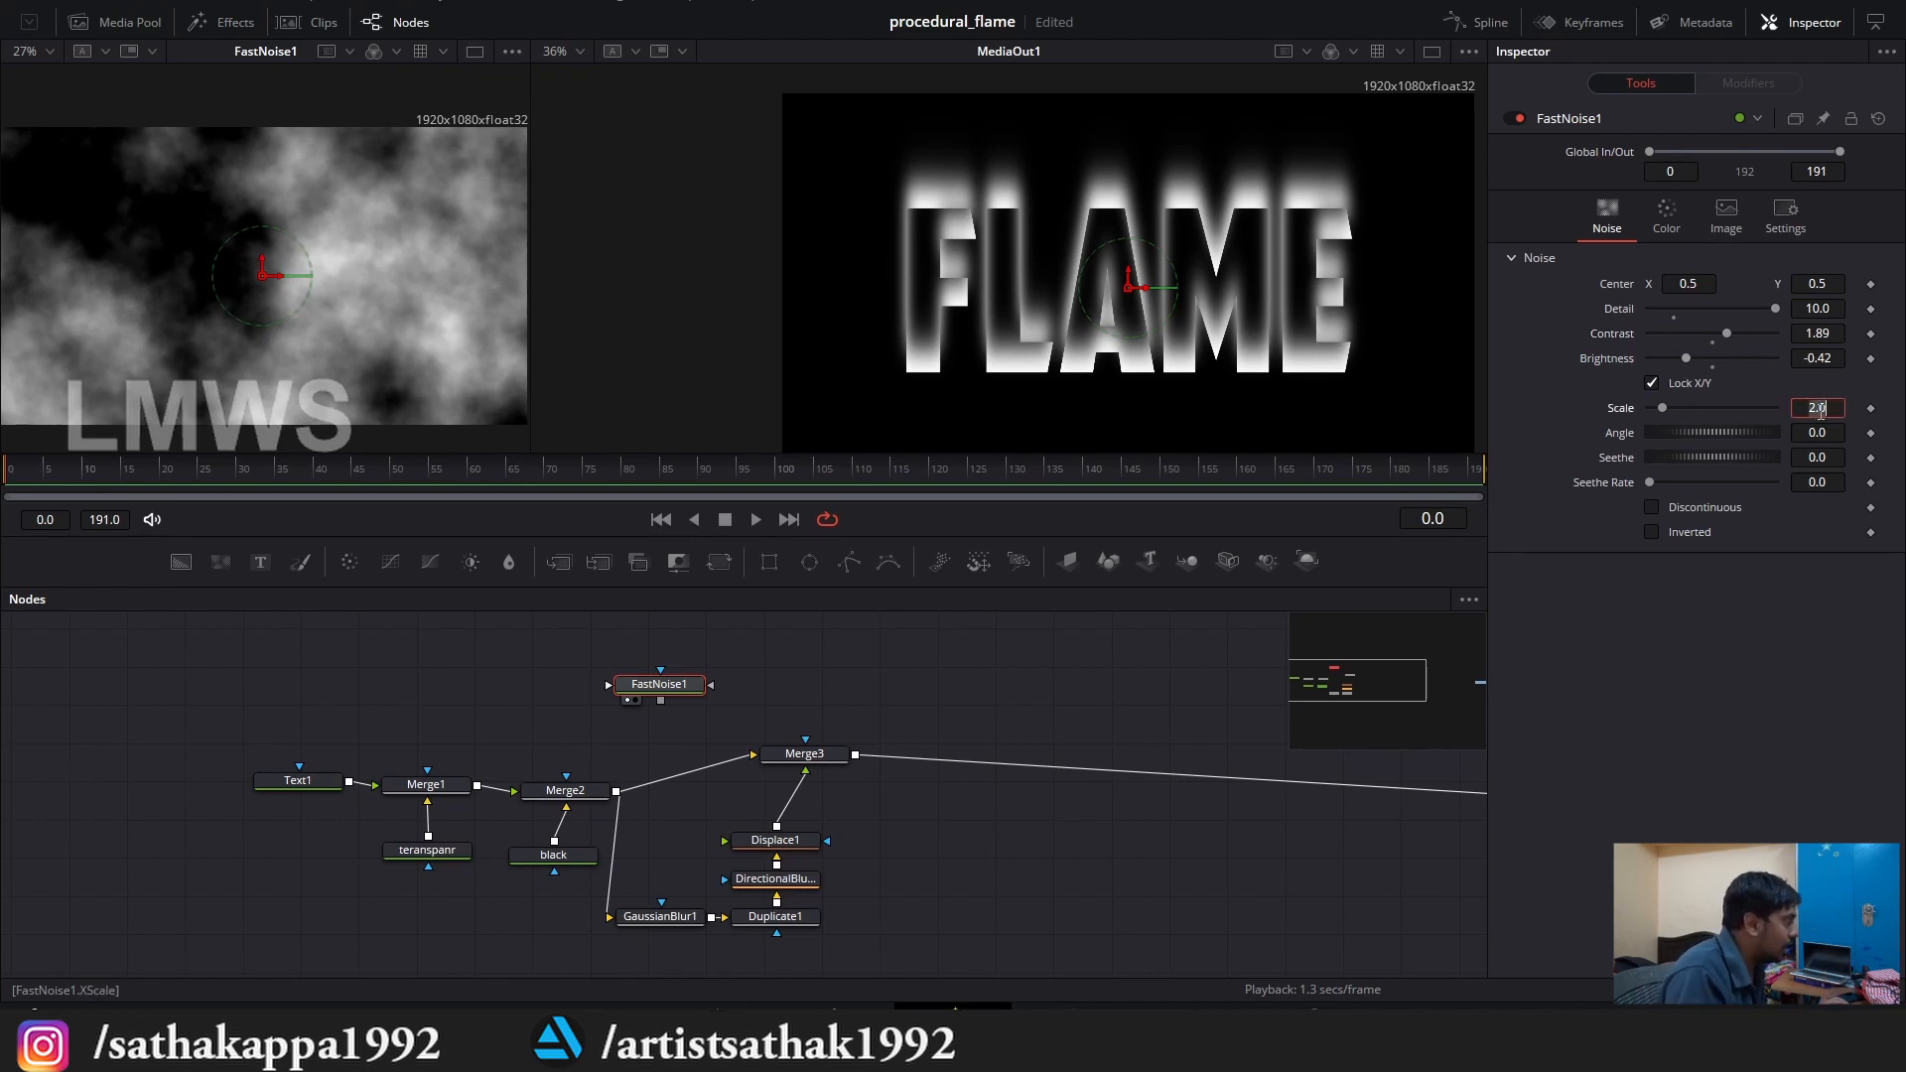
text(10)
key(Tab)
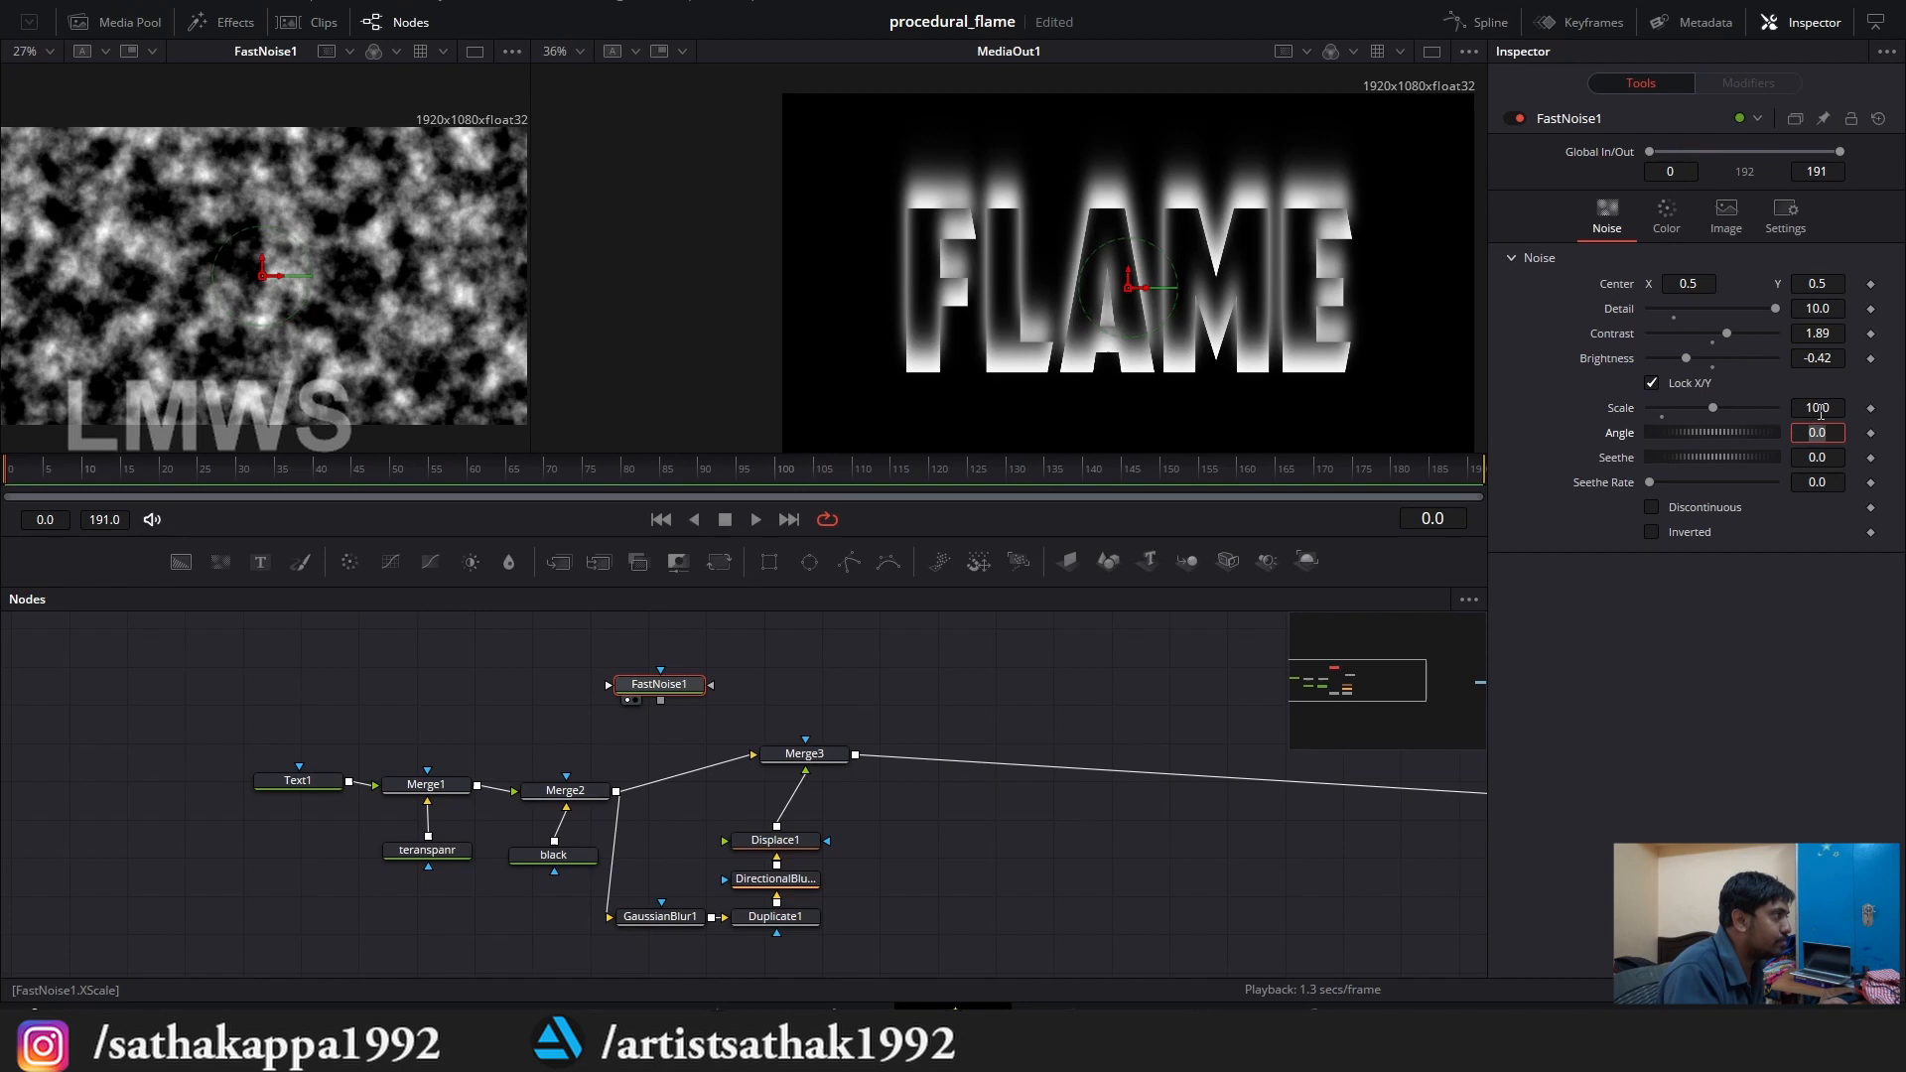
click(1647, 508)
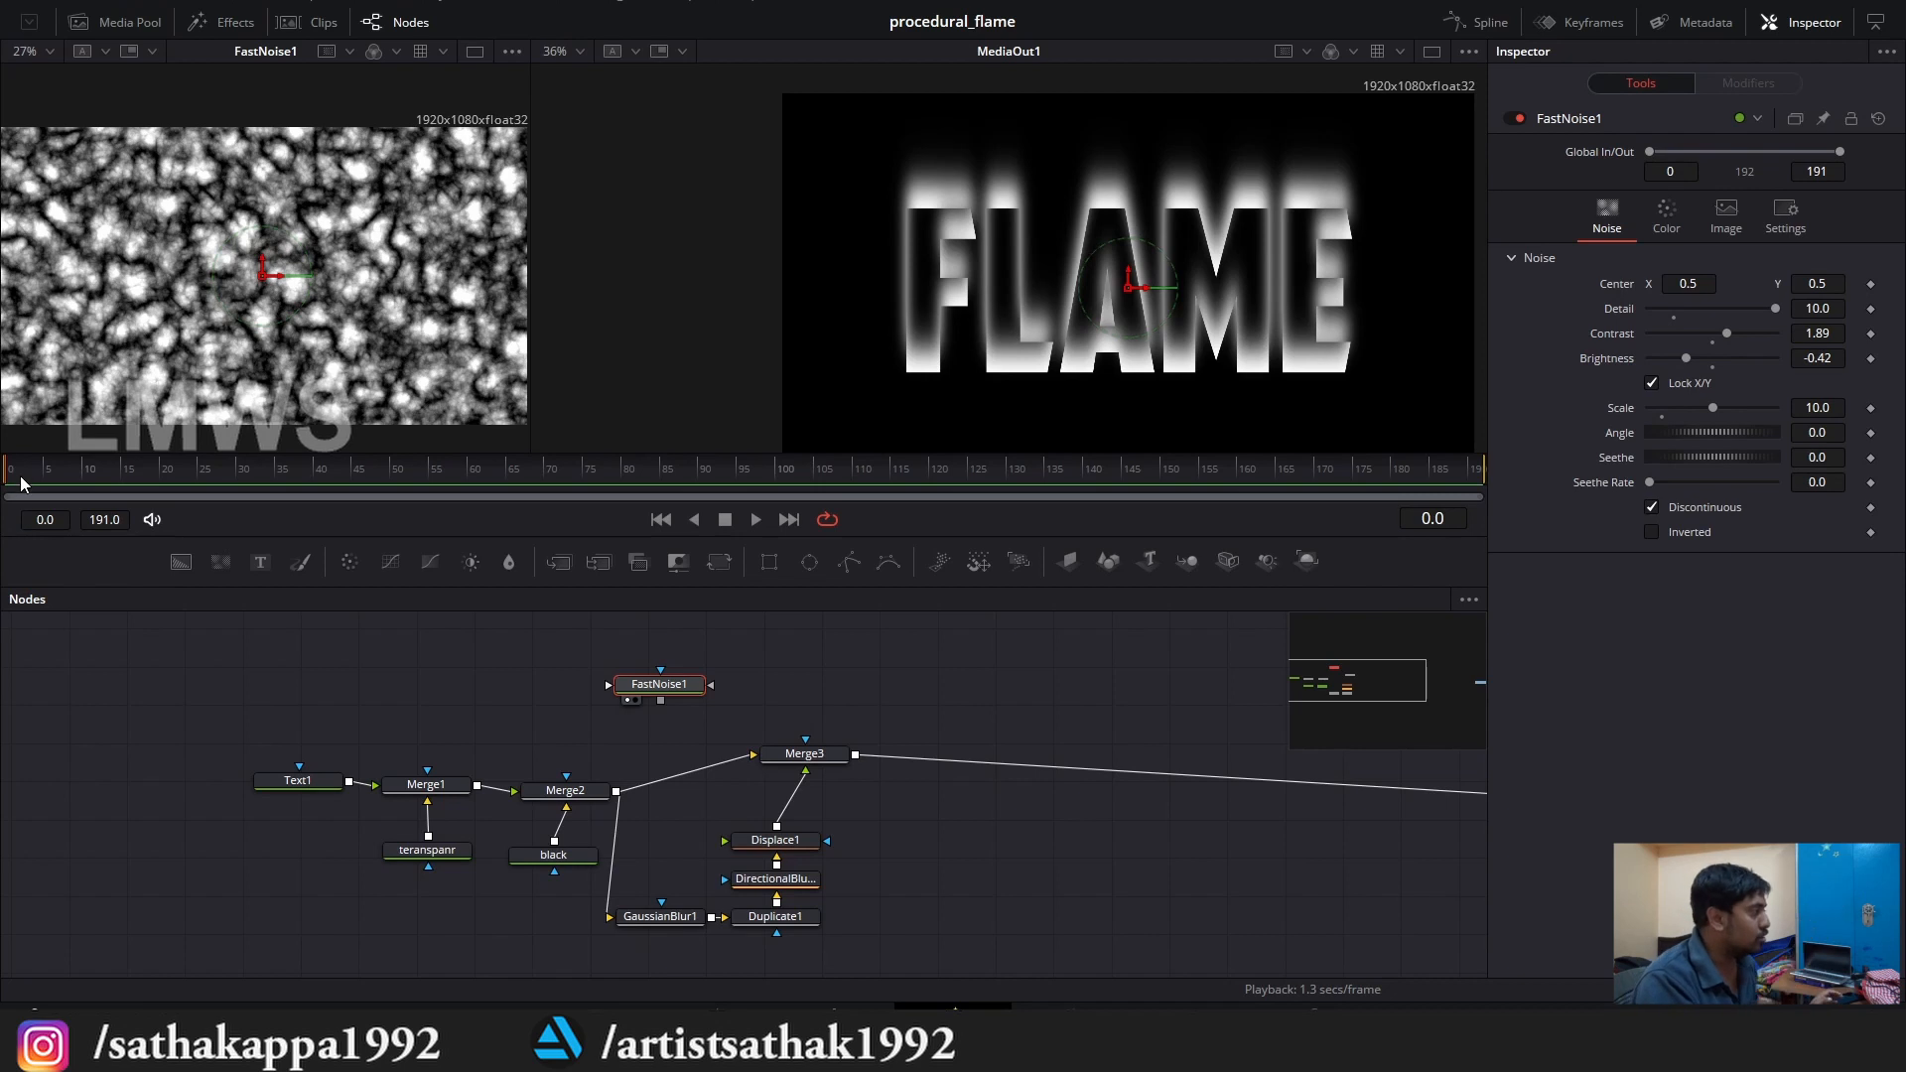
Keyframe FastNoise1's Center at frame 0, move it up to about Y 2.08 at frame 191, and play back the motion.
click(1870, 286)
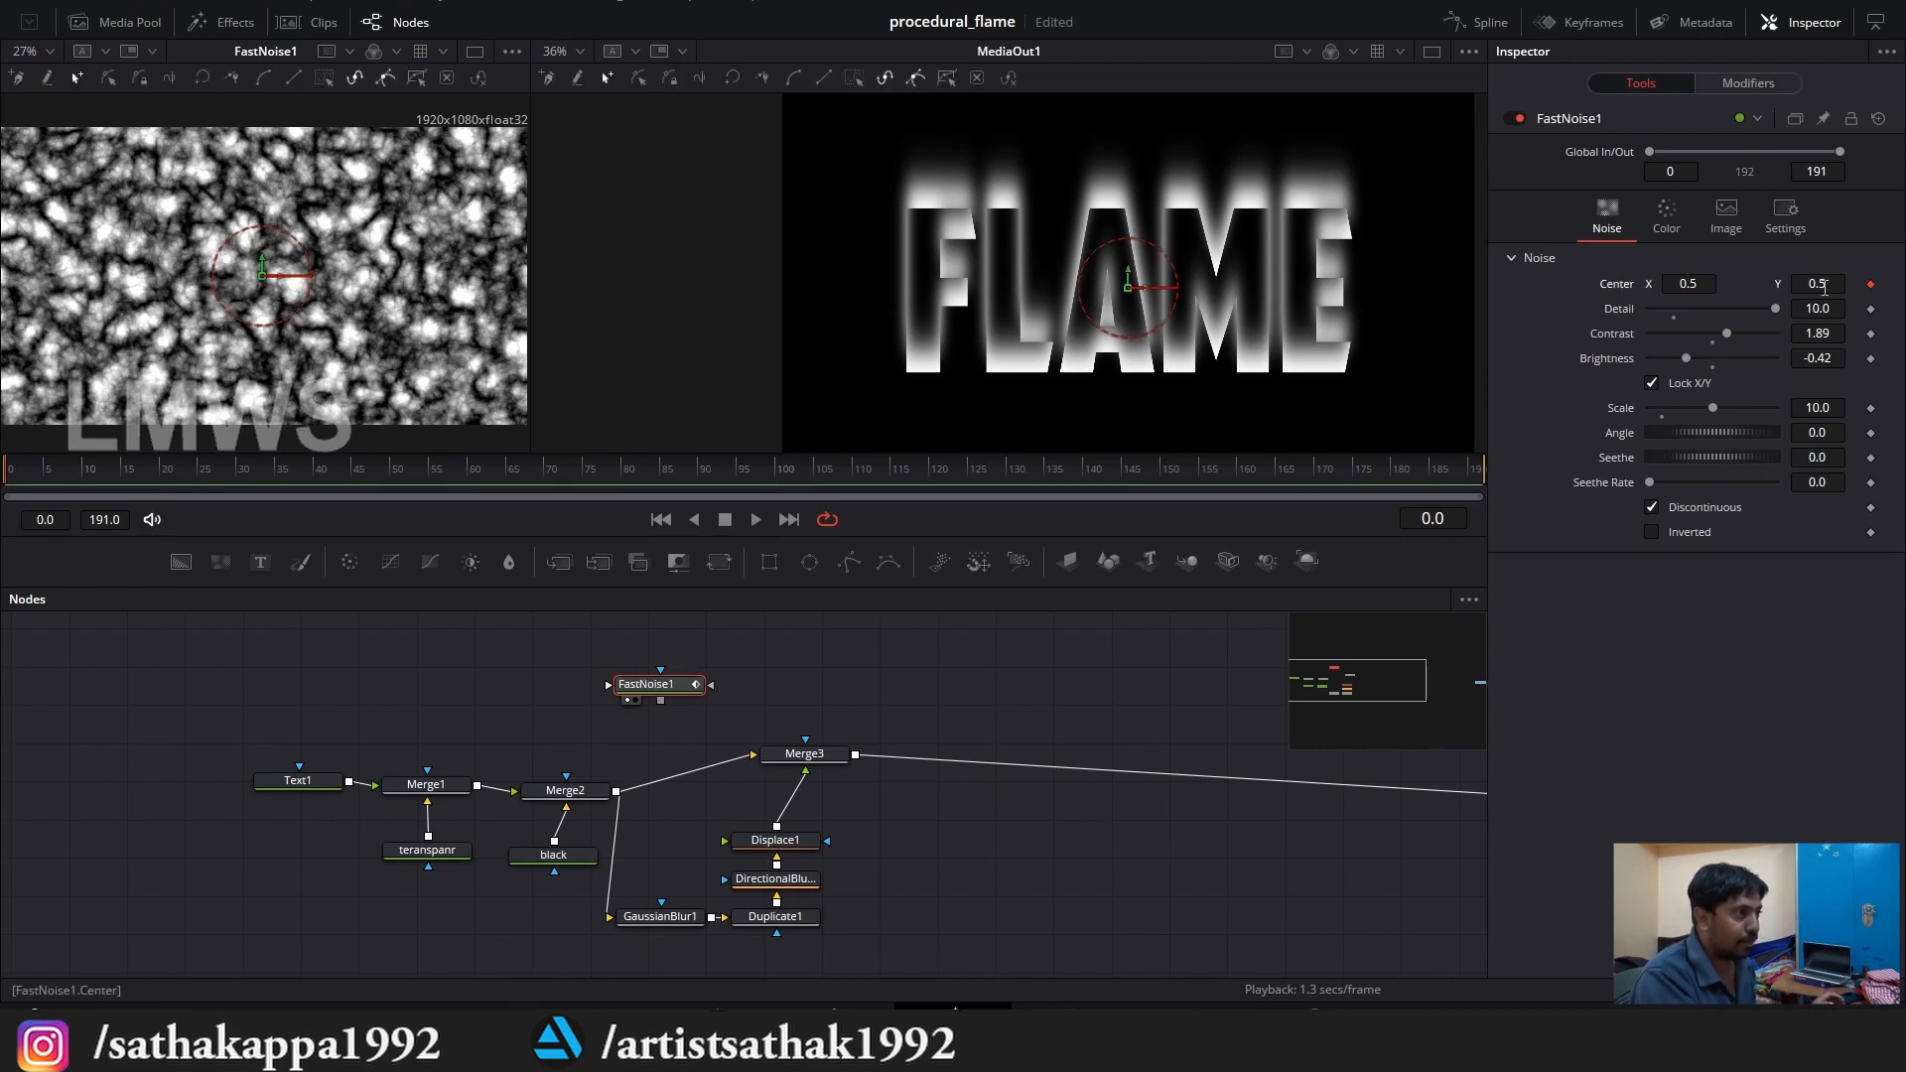
drag(1437, 471, 1543, 478)
scroll(313, 327, down, 2)
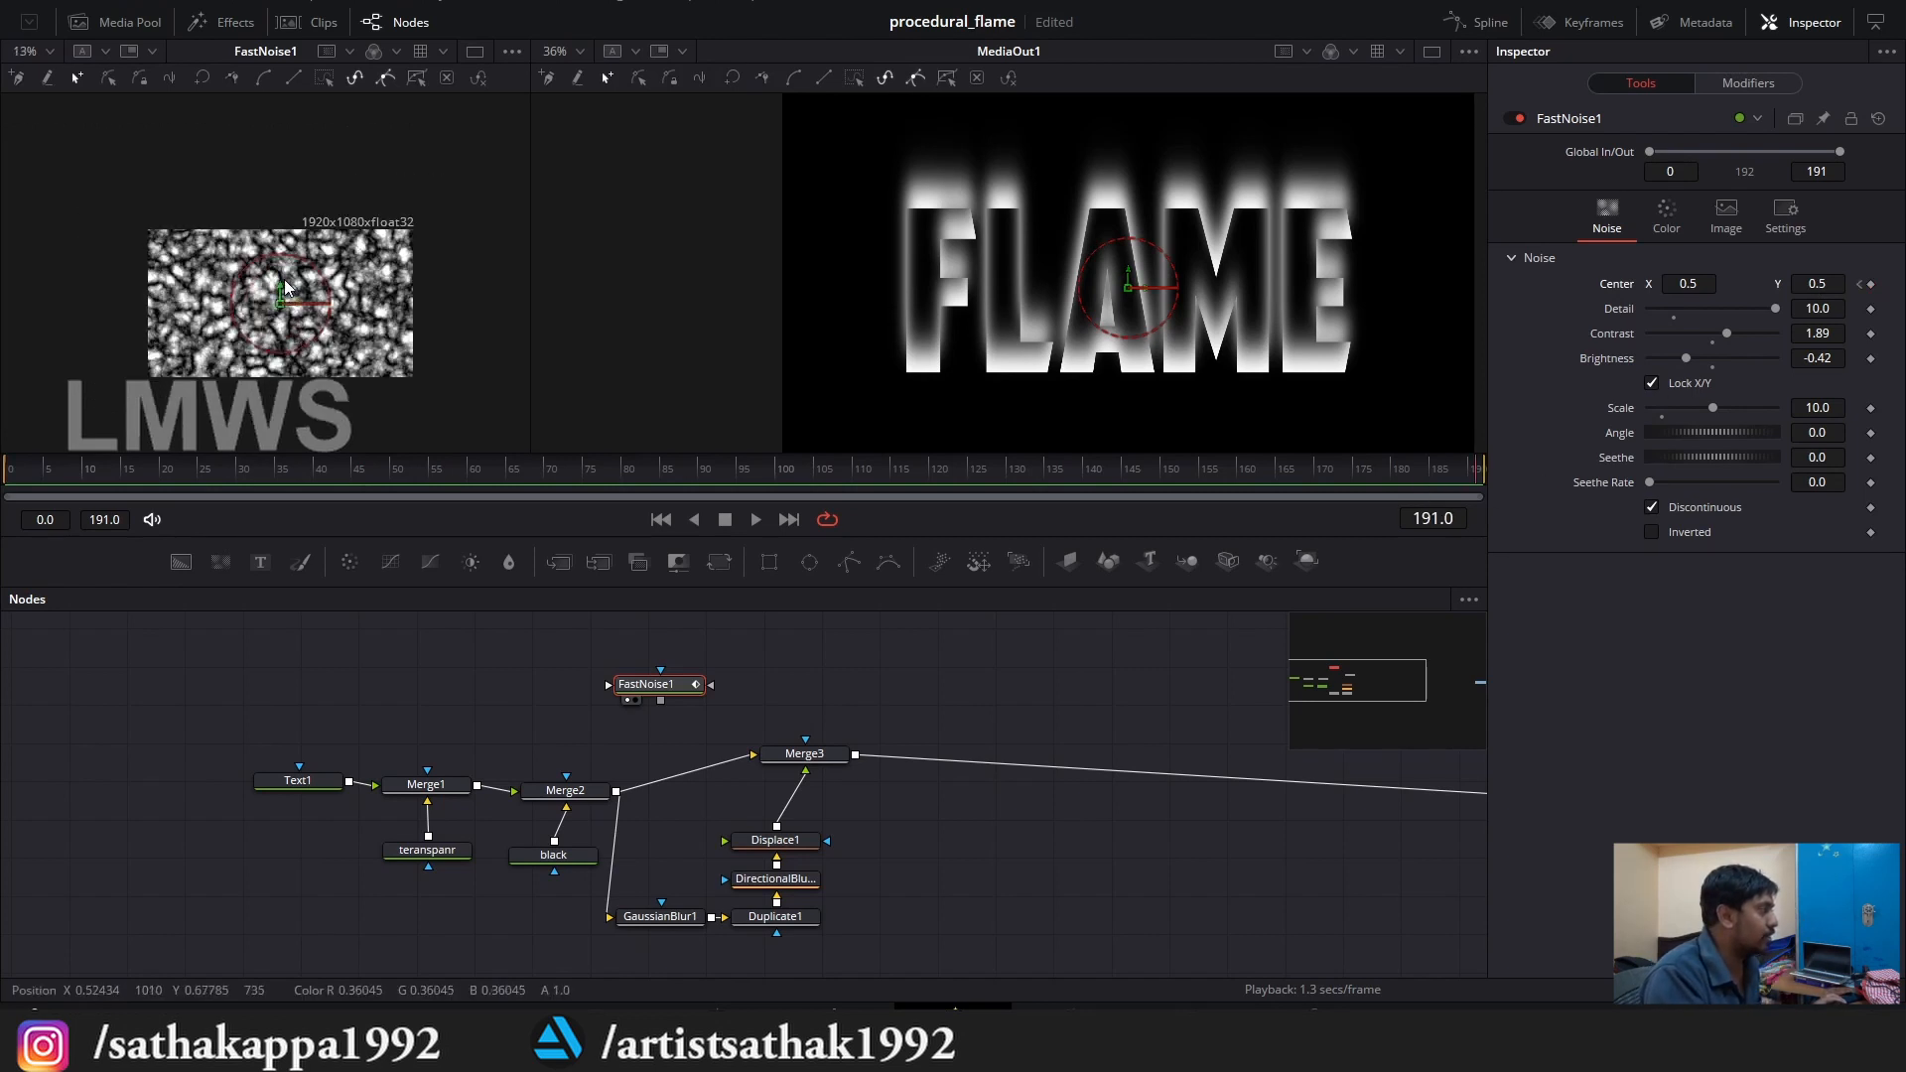
mouse_move(282, 289)
mouse_down()
mouse_move(281, 103)
mouse_move(282, 286)
mouse_up()
key(space)
scroll(374, 318, up, 1)
scroll(332, 380, up, 2)
scroll(330, 379, down, 1)
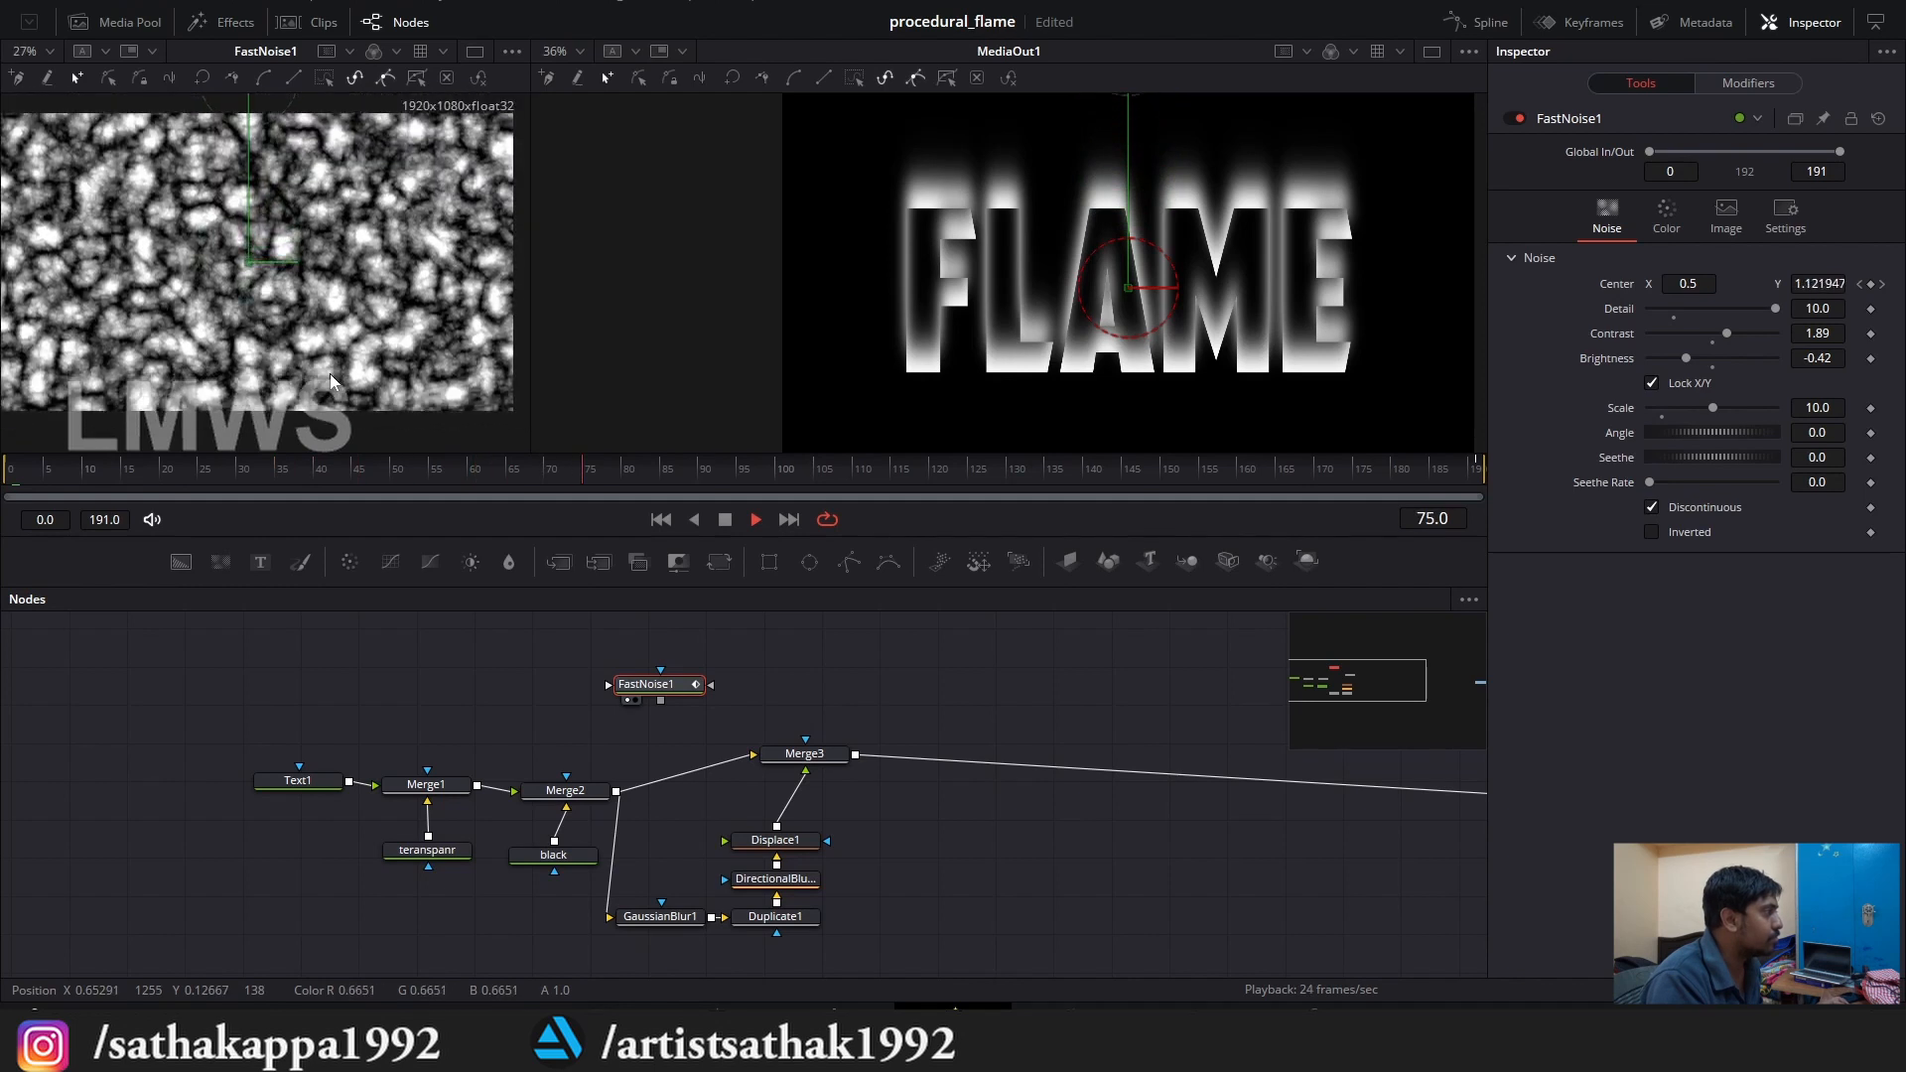
key(space)
Raise FastNoise1's Center at frame 191 to about Y 2.74 and play back the faster upward motion from frame 0.
drag(1237, 477, 1477, 476)
scroll(422, 156, down, 4)
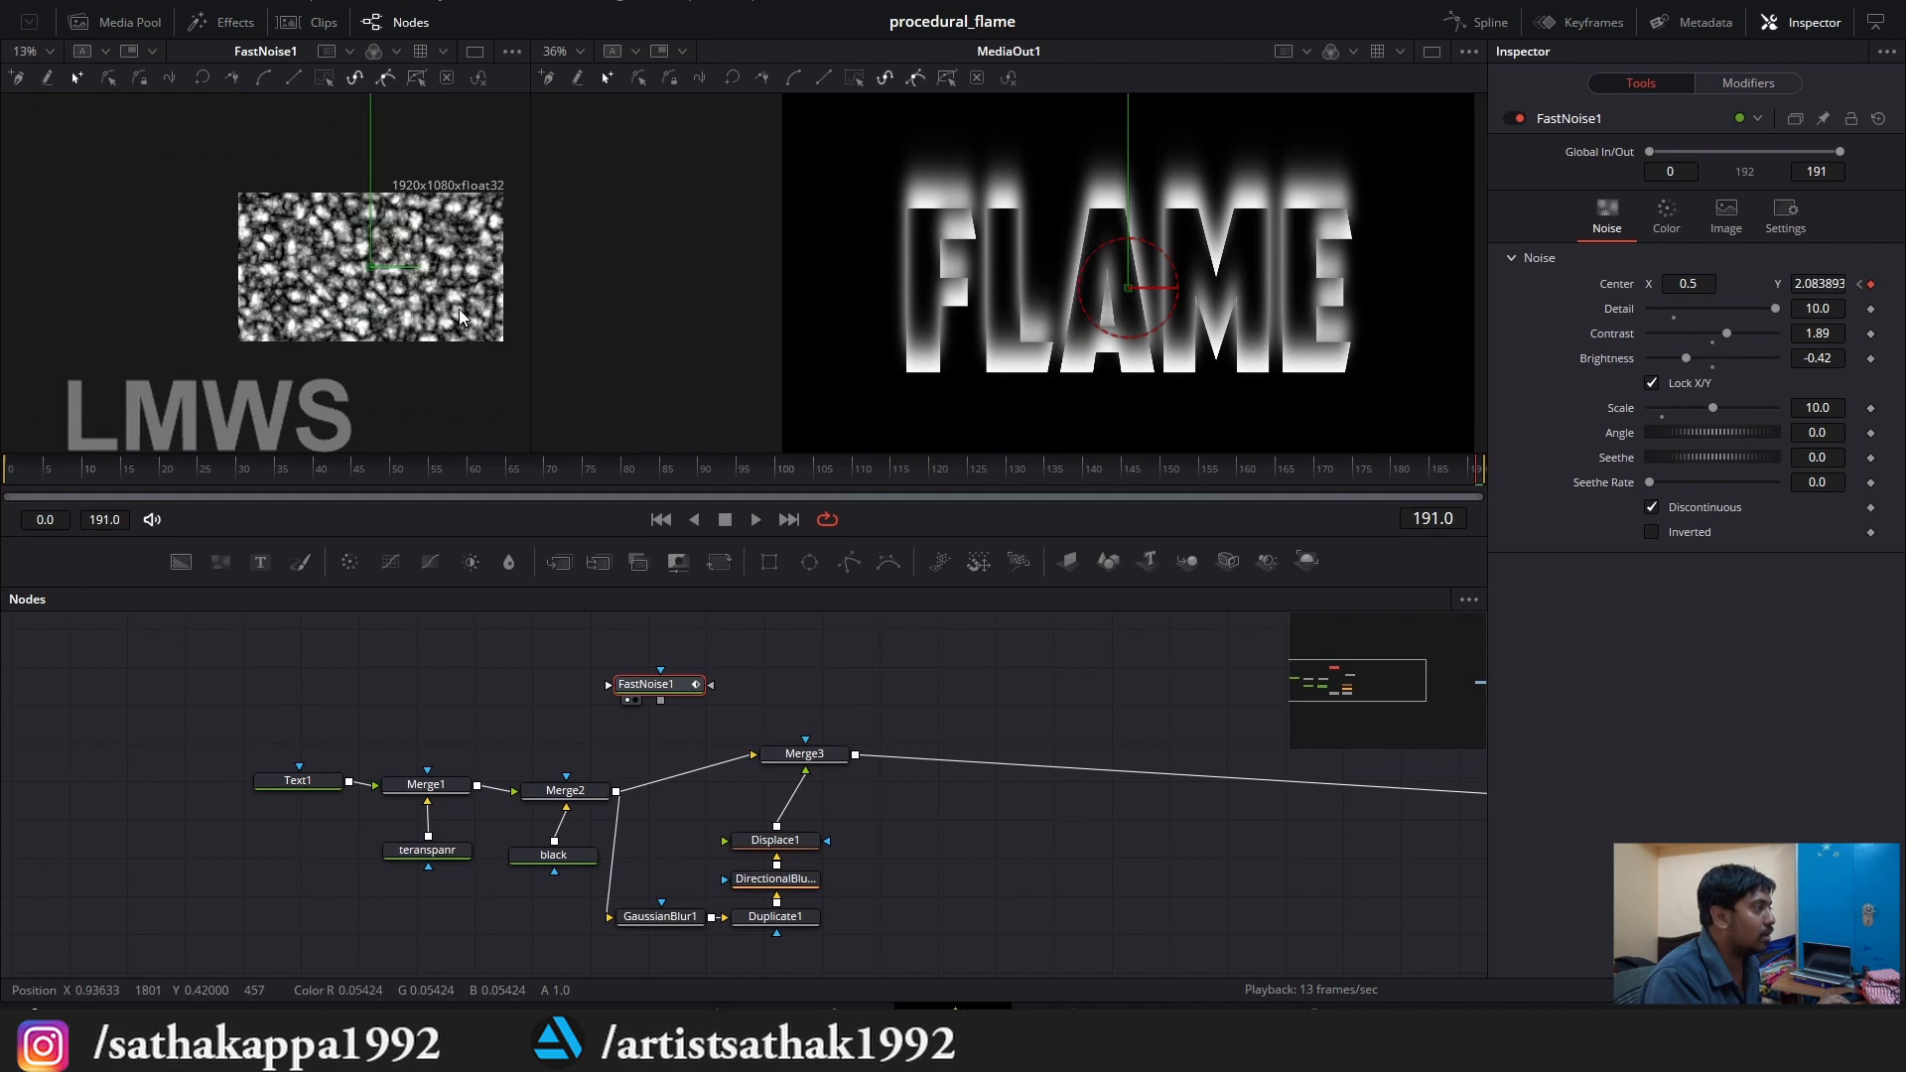
drag(409, 157, 410, 109)
scroll(412, 273, up, 3)
key(space)
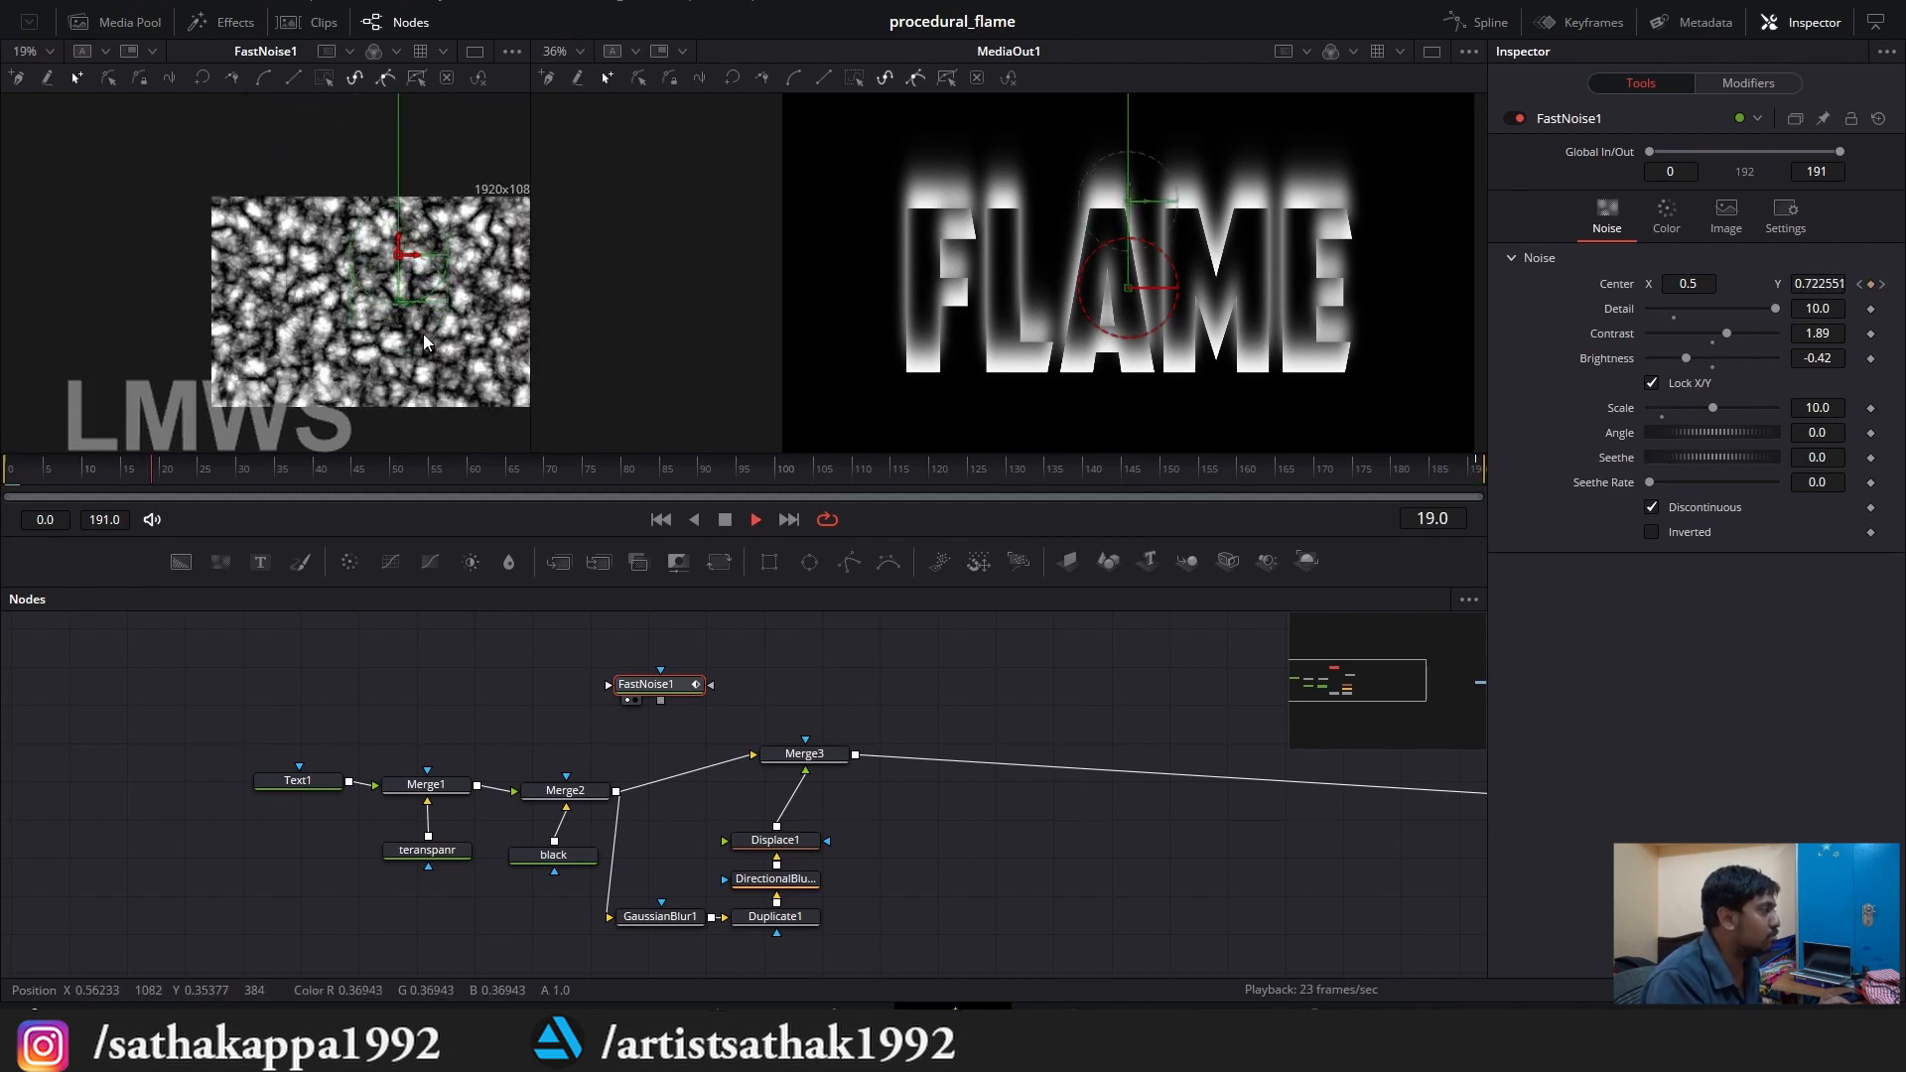
drag(151, 486, 5, 483)
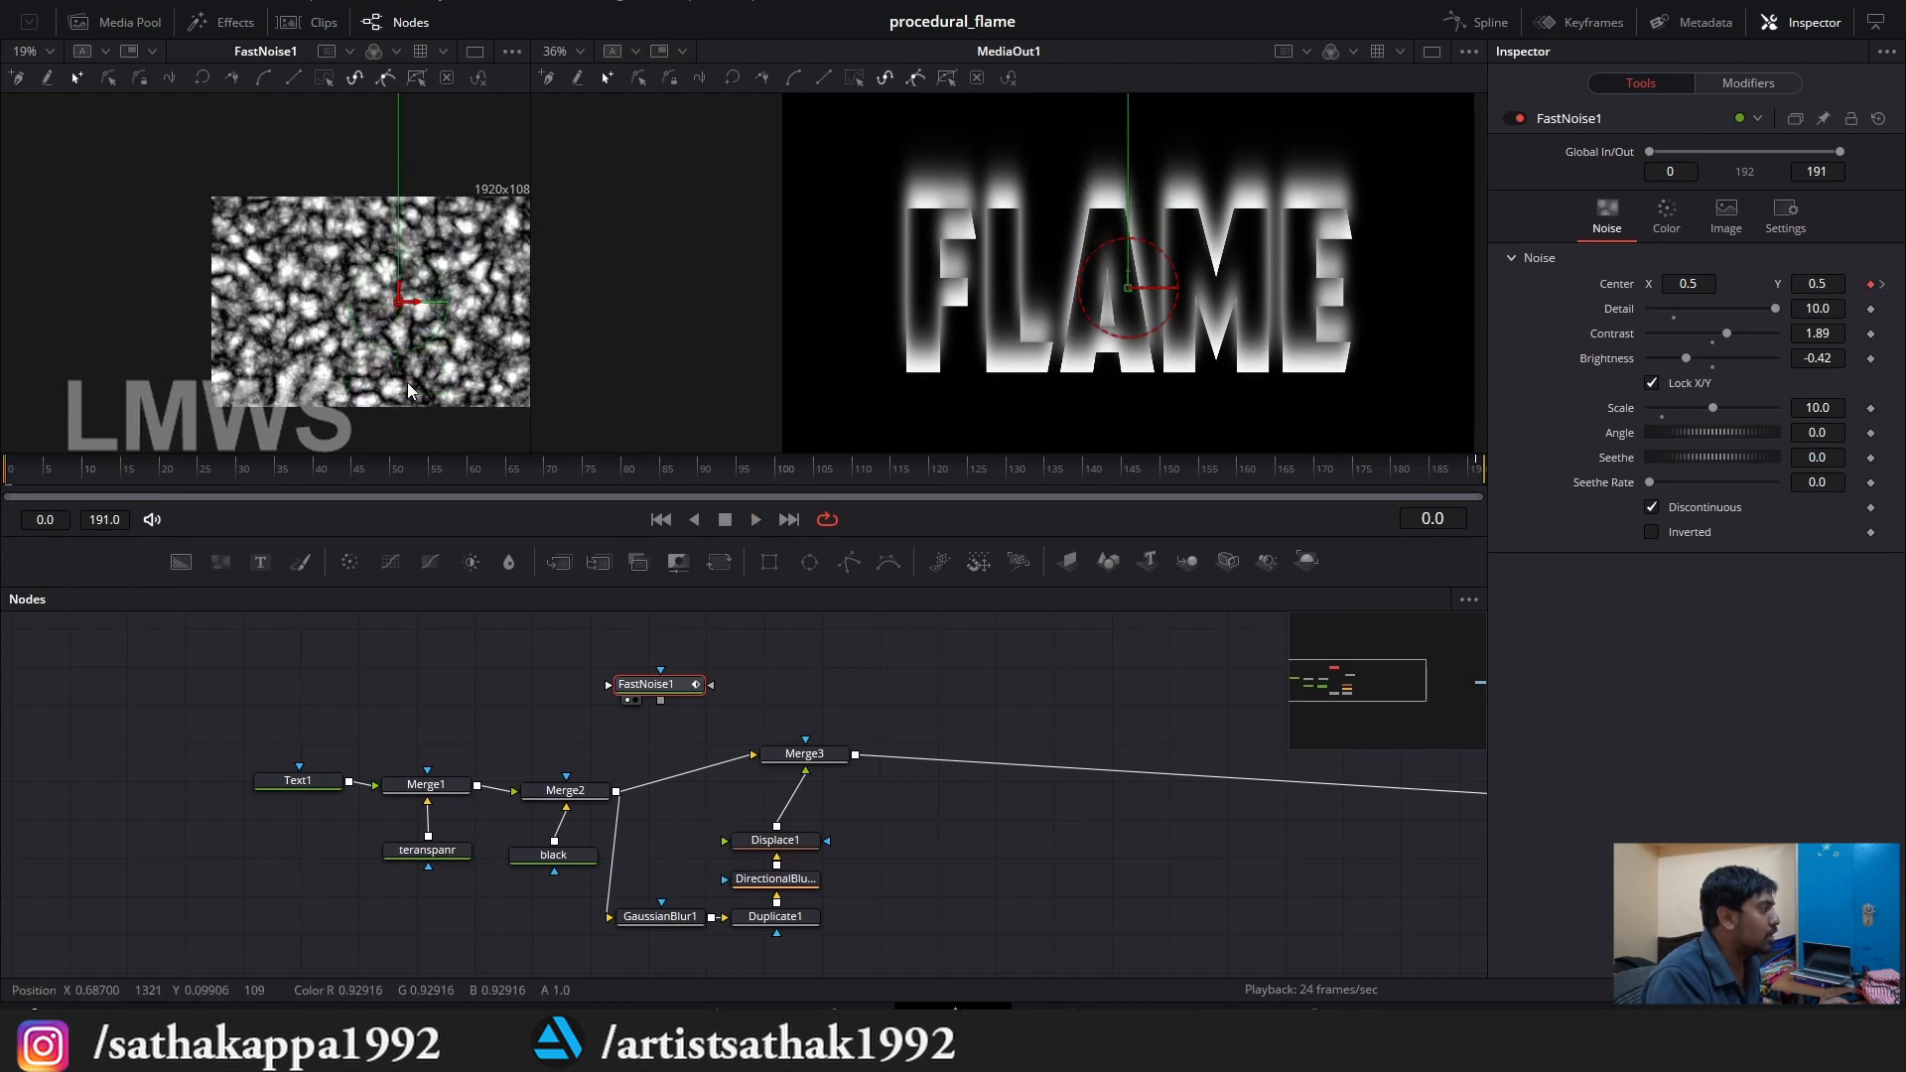
key(space)
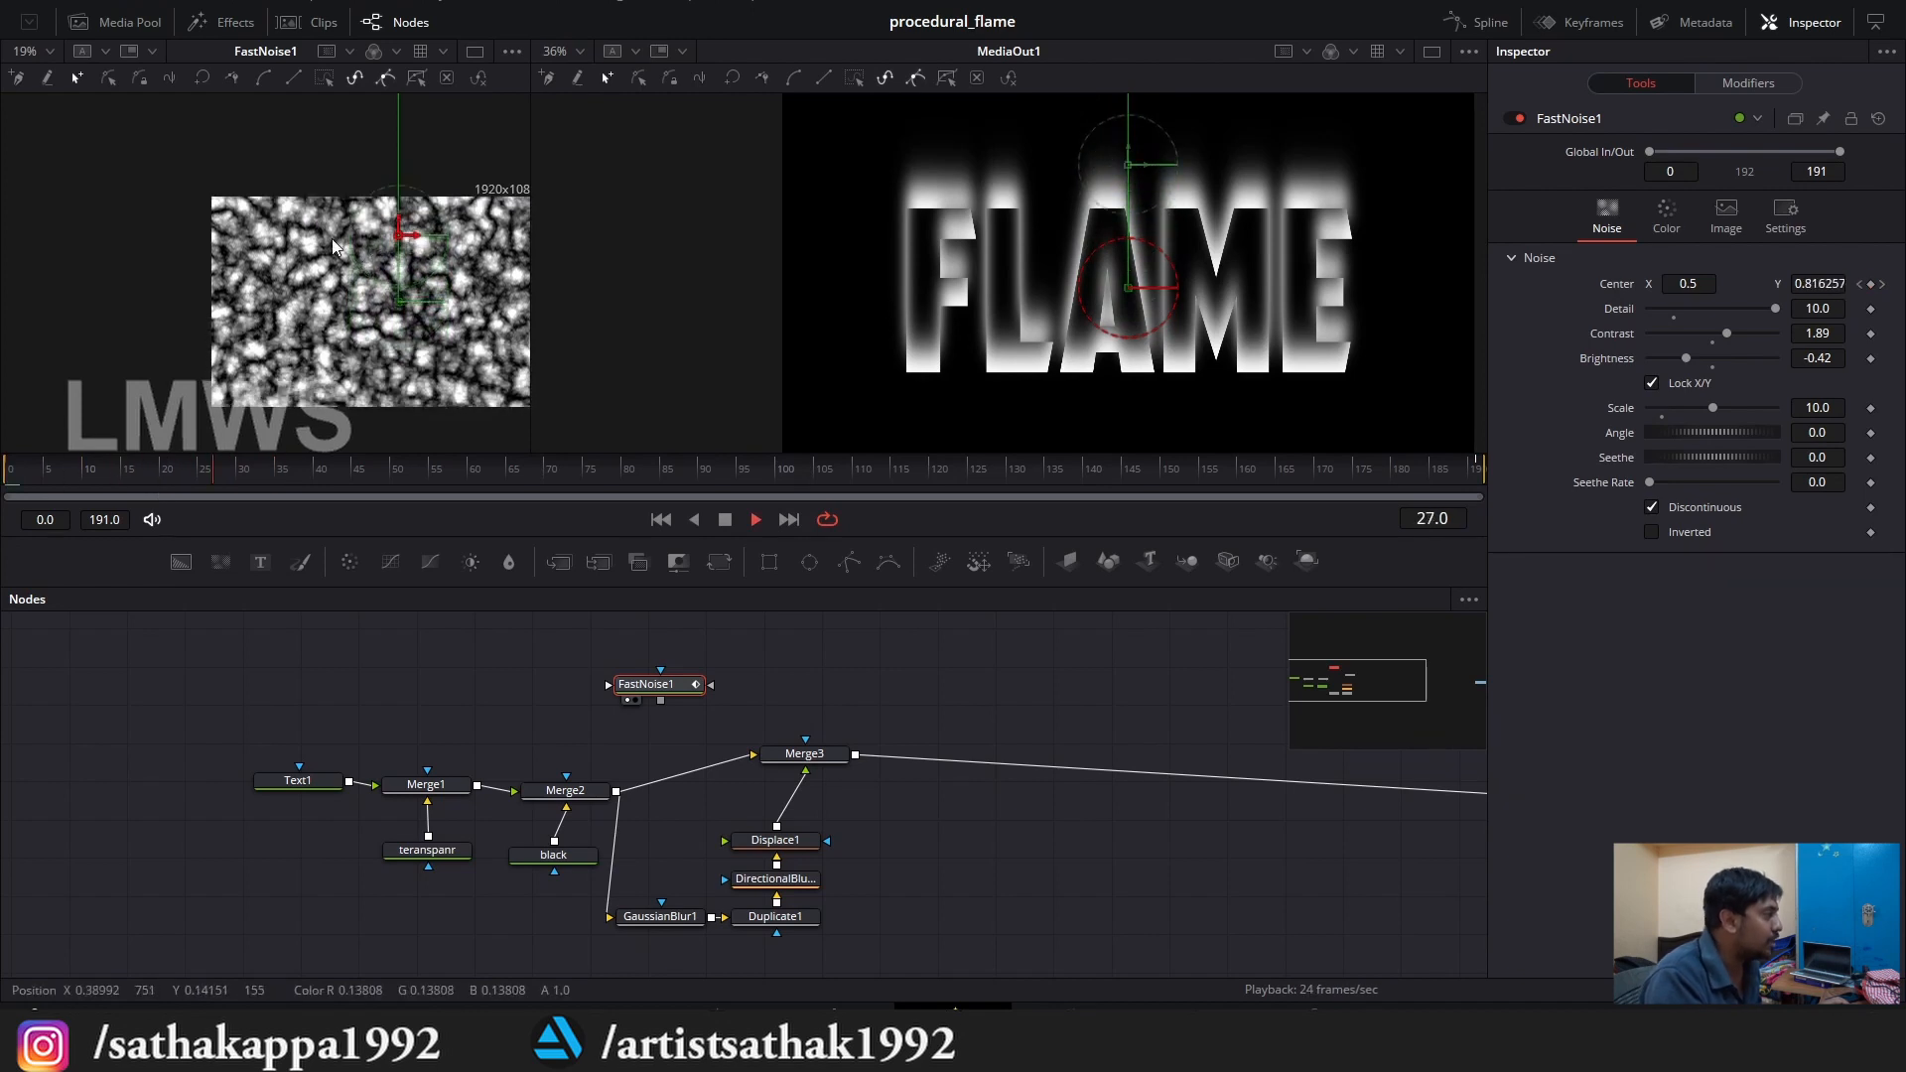
drag(129, 483, 8, 485)
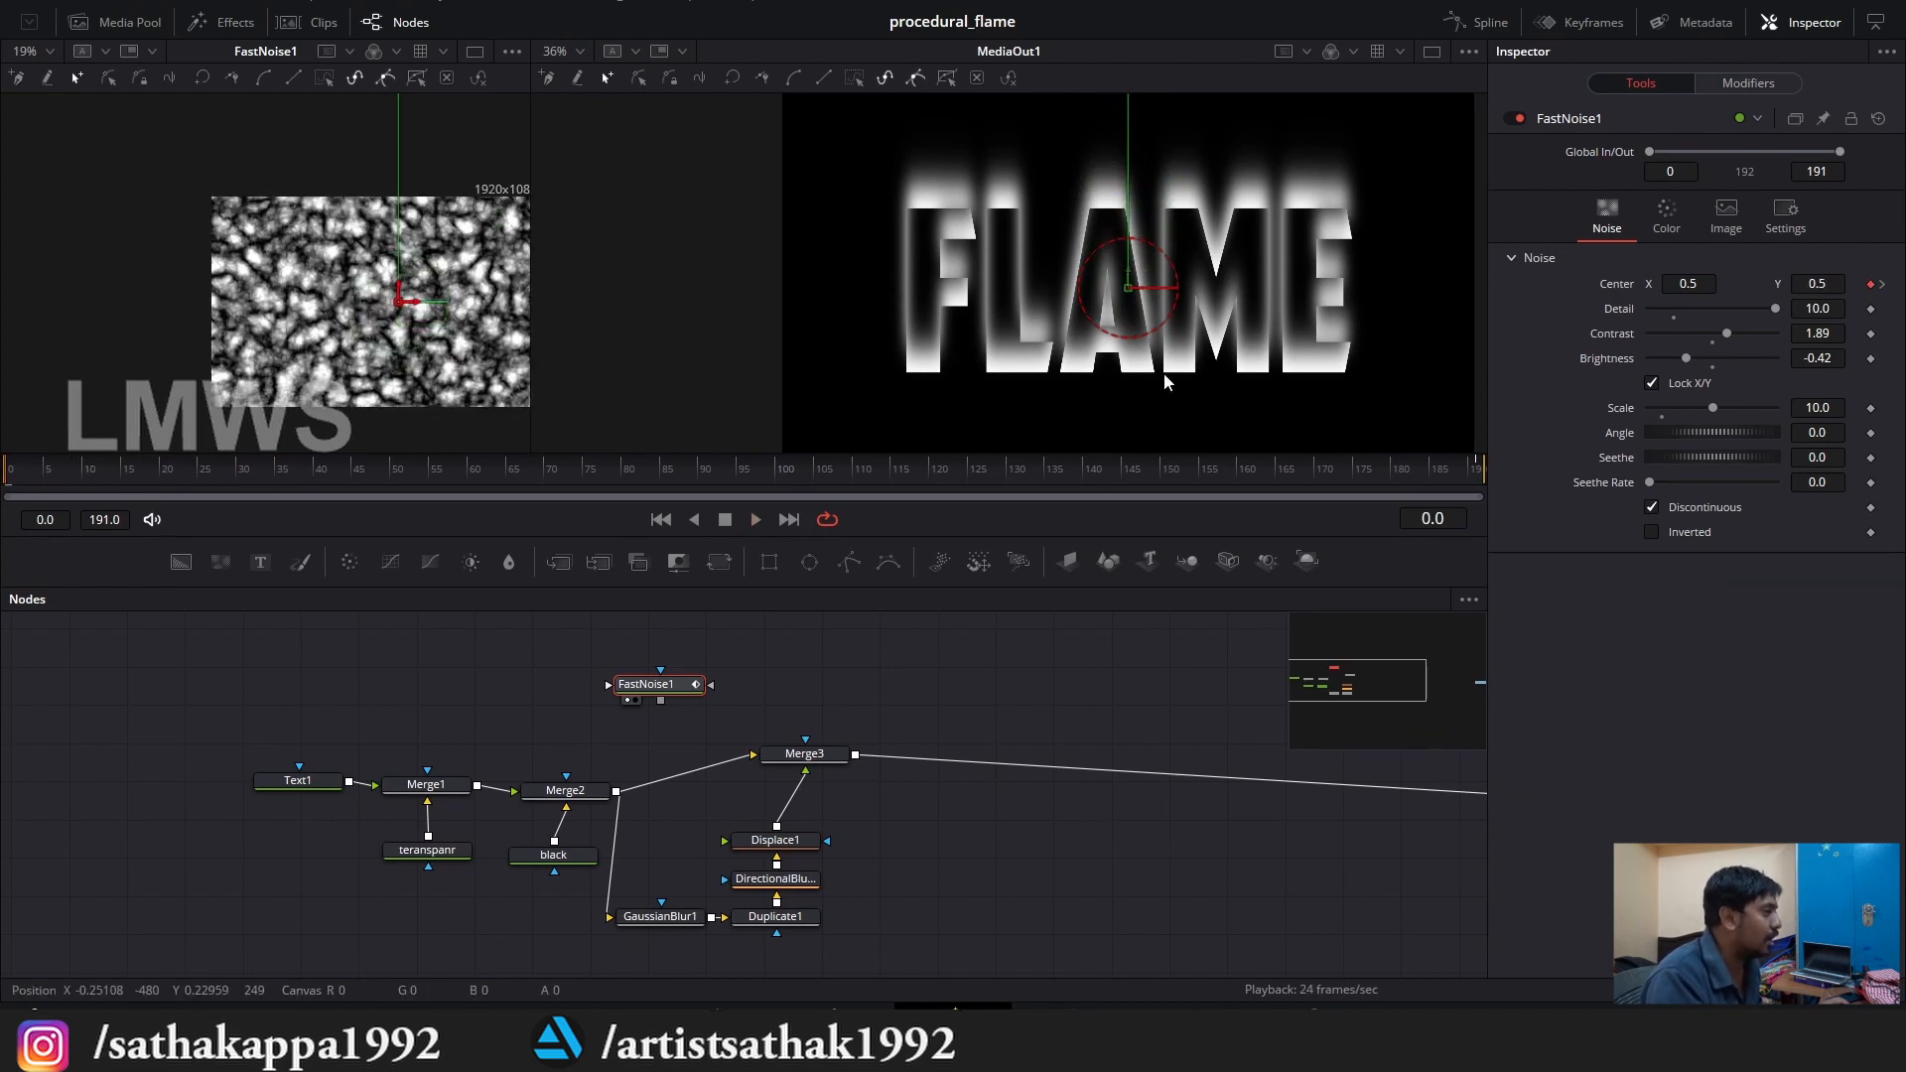
Keyframe FastNoise1's Seethe from 0 at frame 0 to 3 at frame 191 and play back the noise animation.
click(1871, 458)
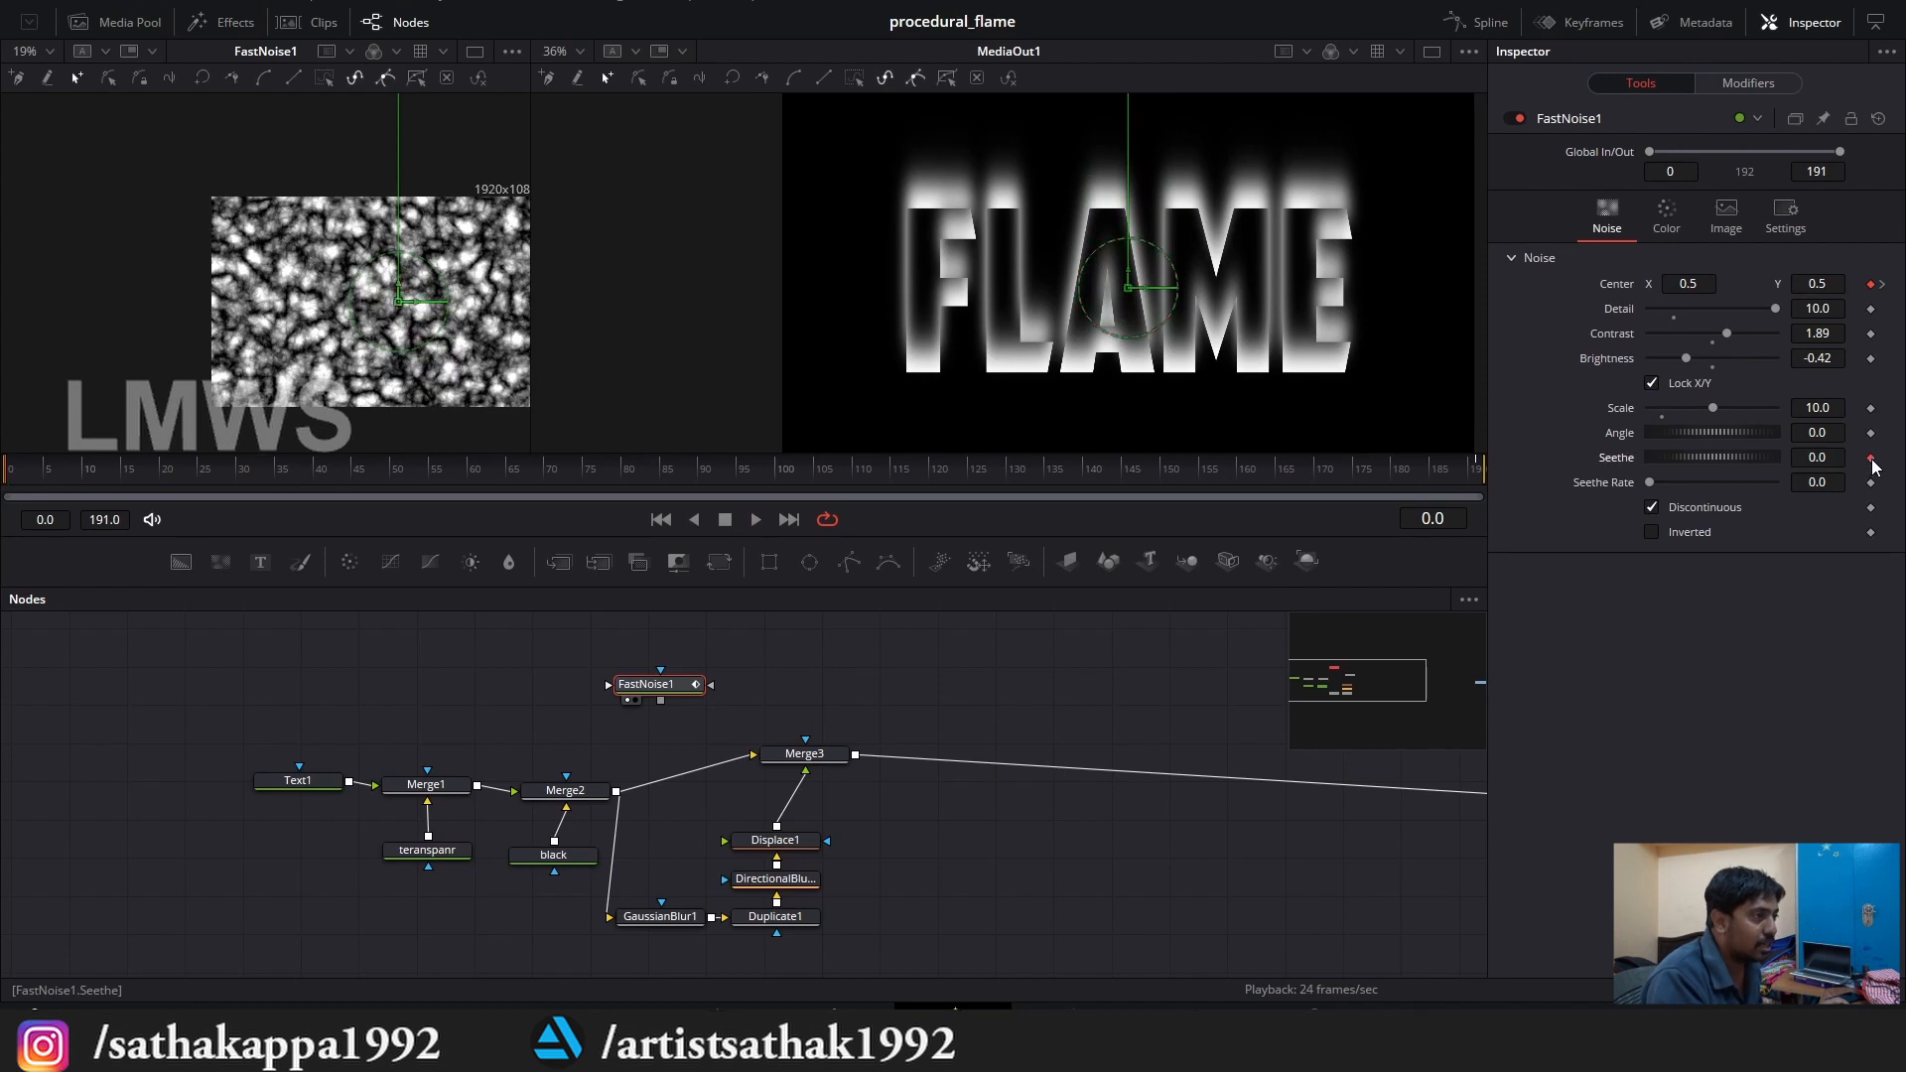
key(End)
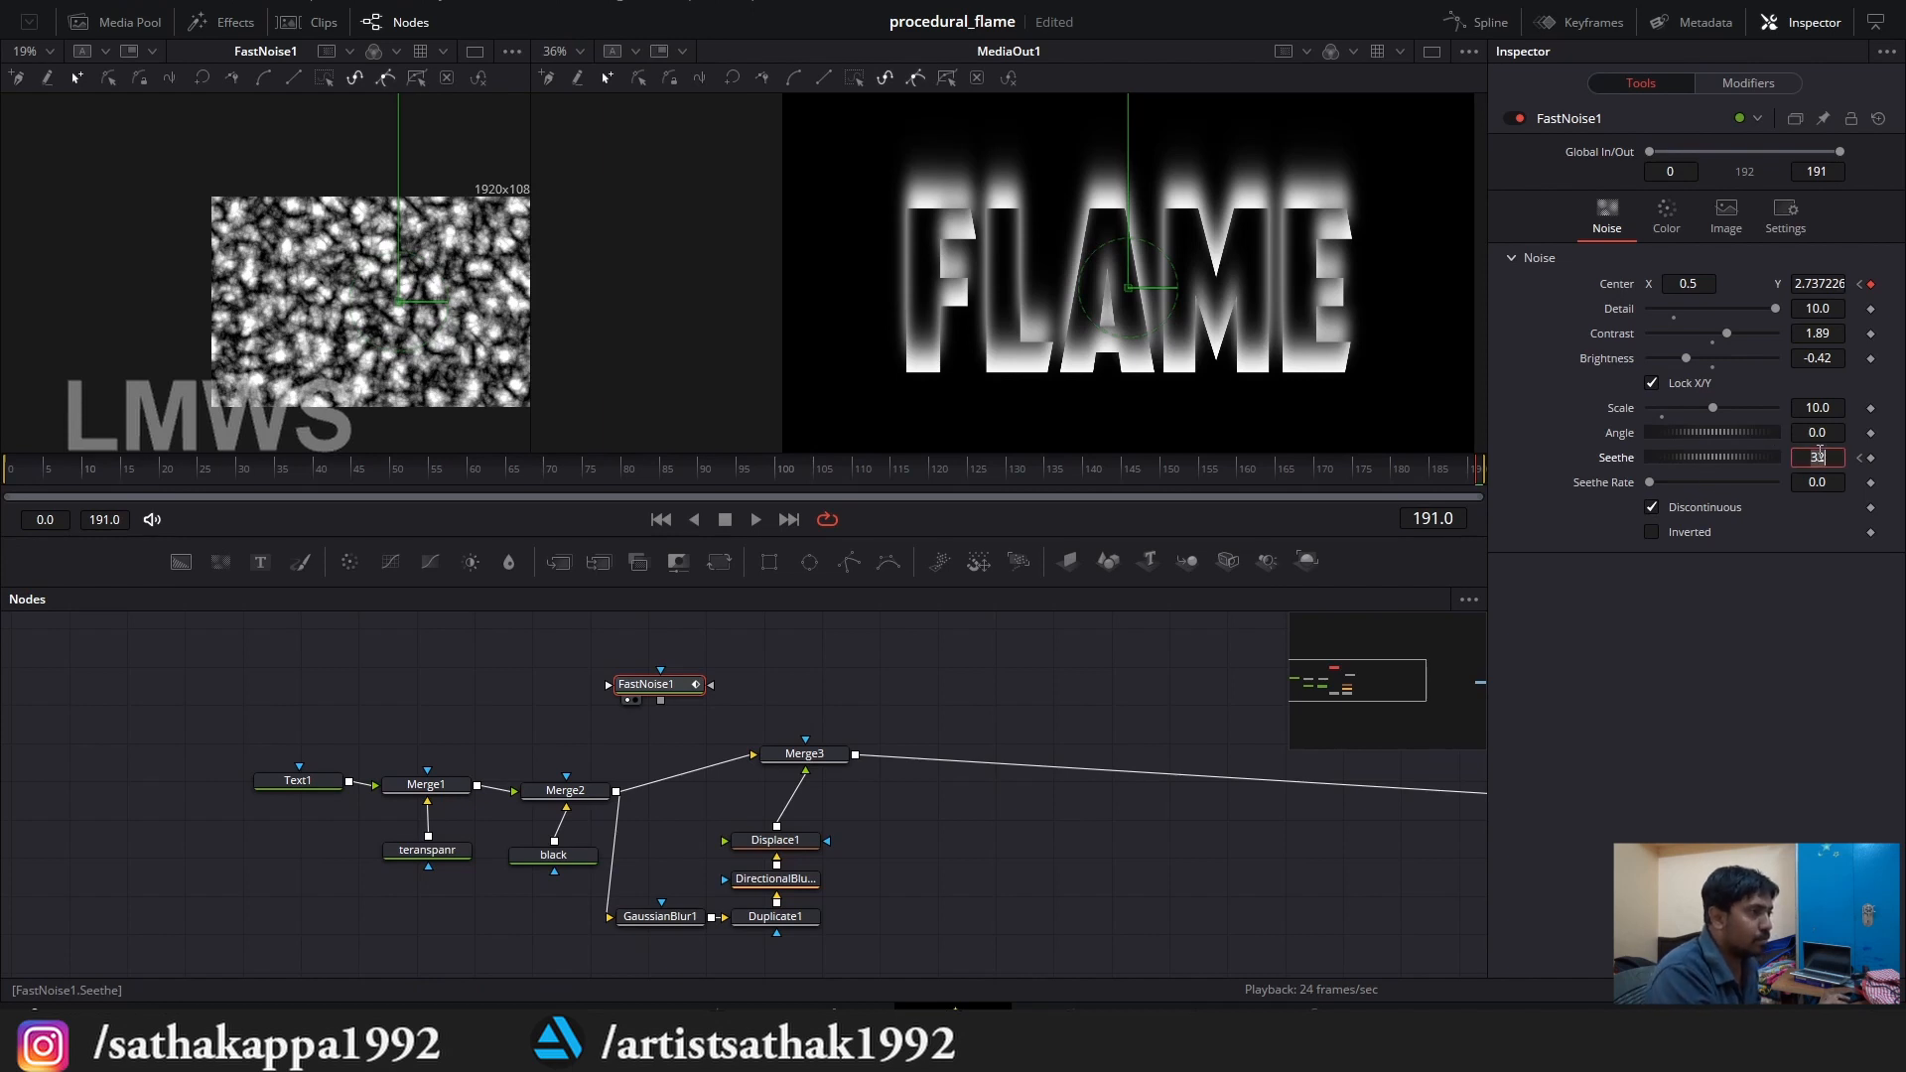
key(Return)
key(space)
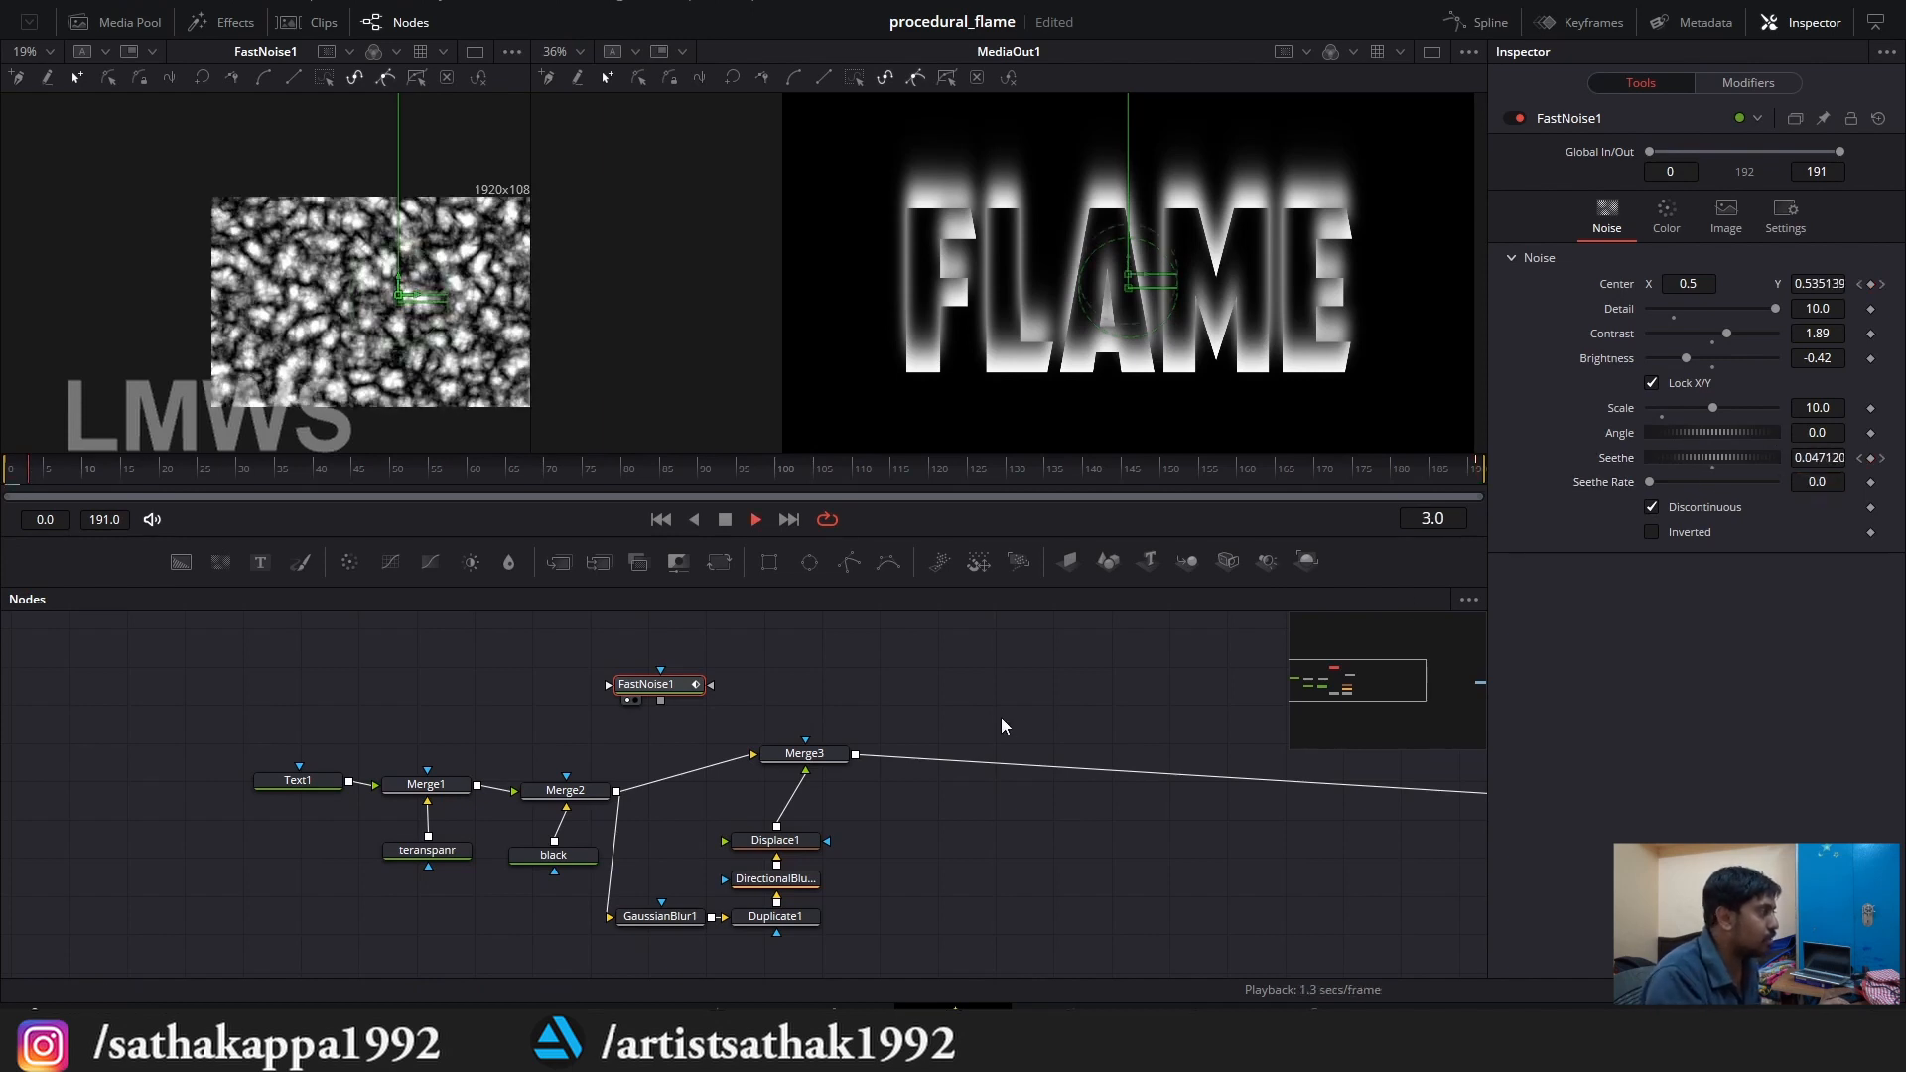
scroll(393, 378, up, 4)
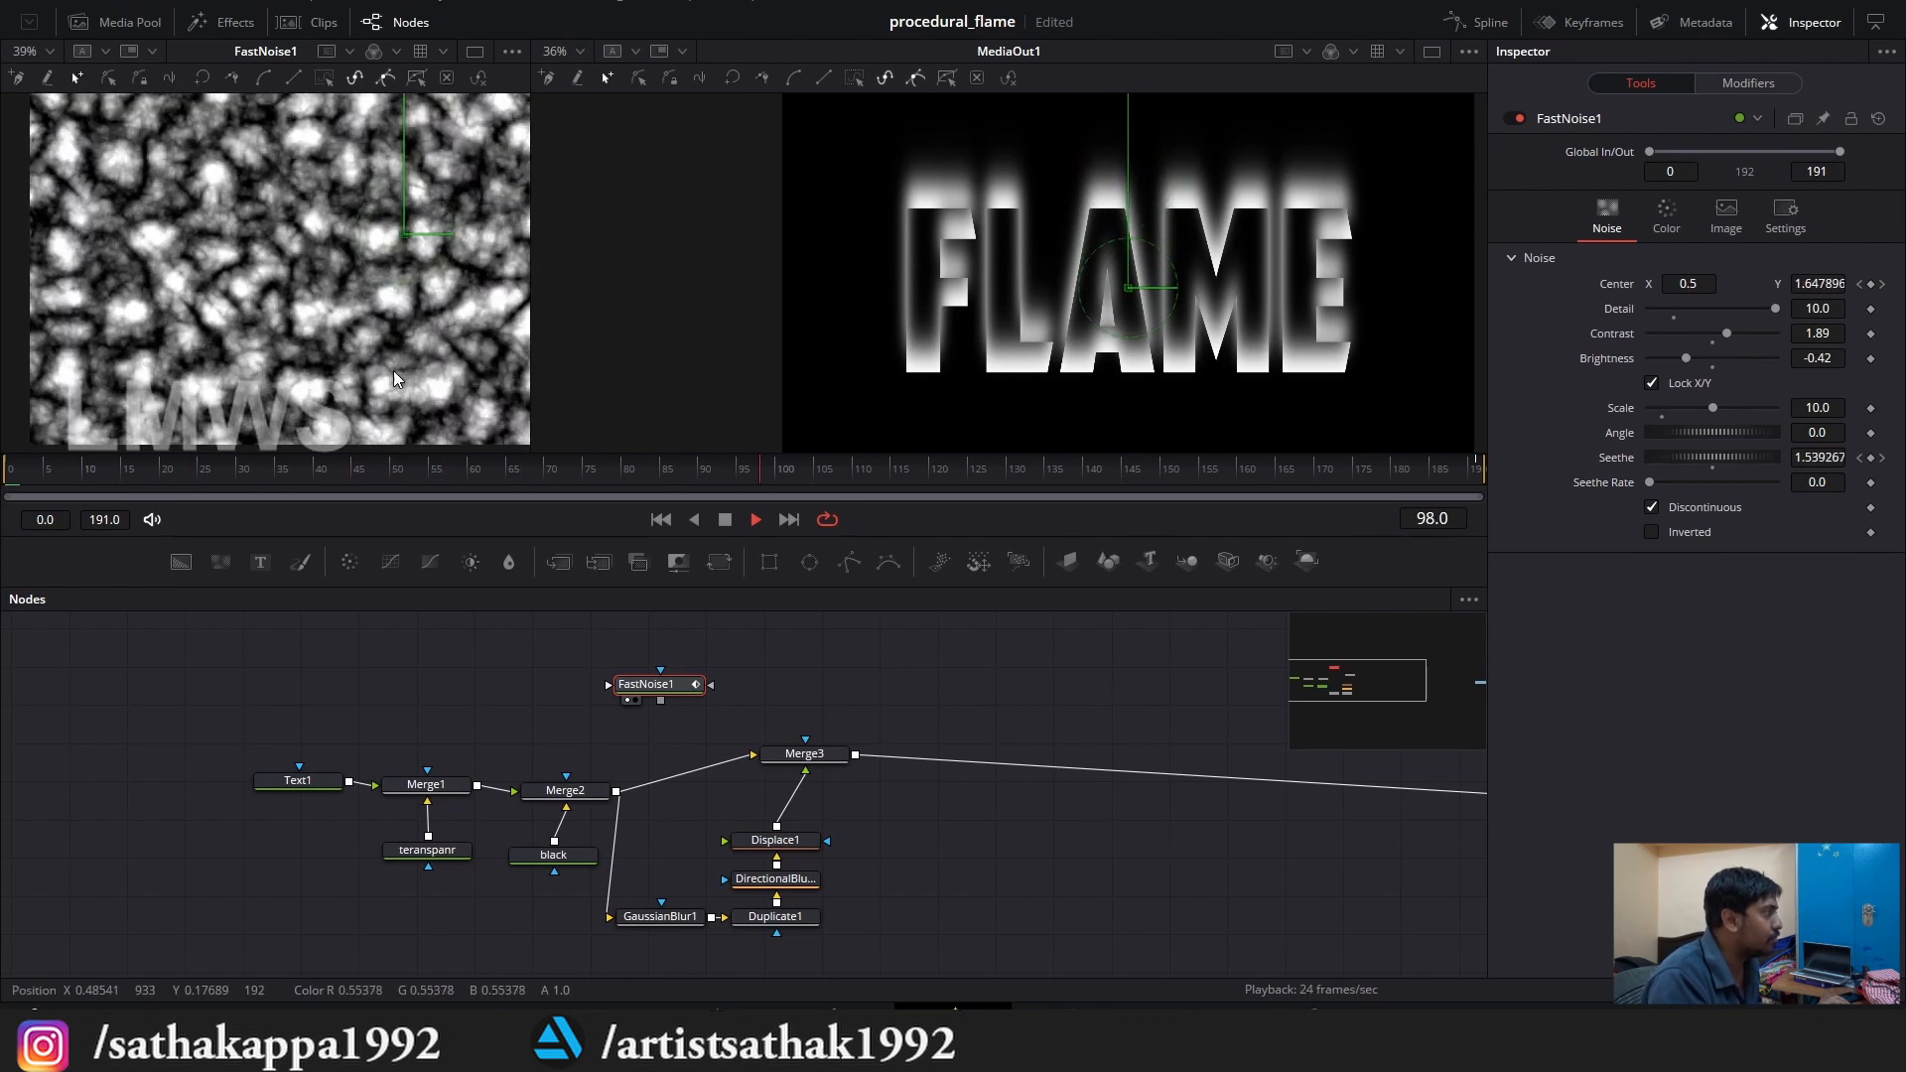
scroll(393, 347, down, 2)
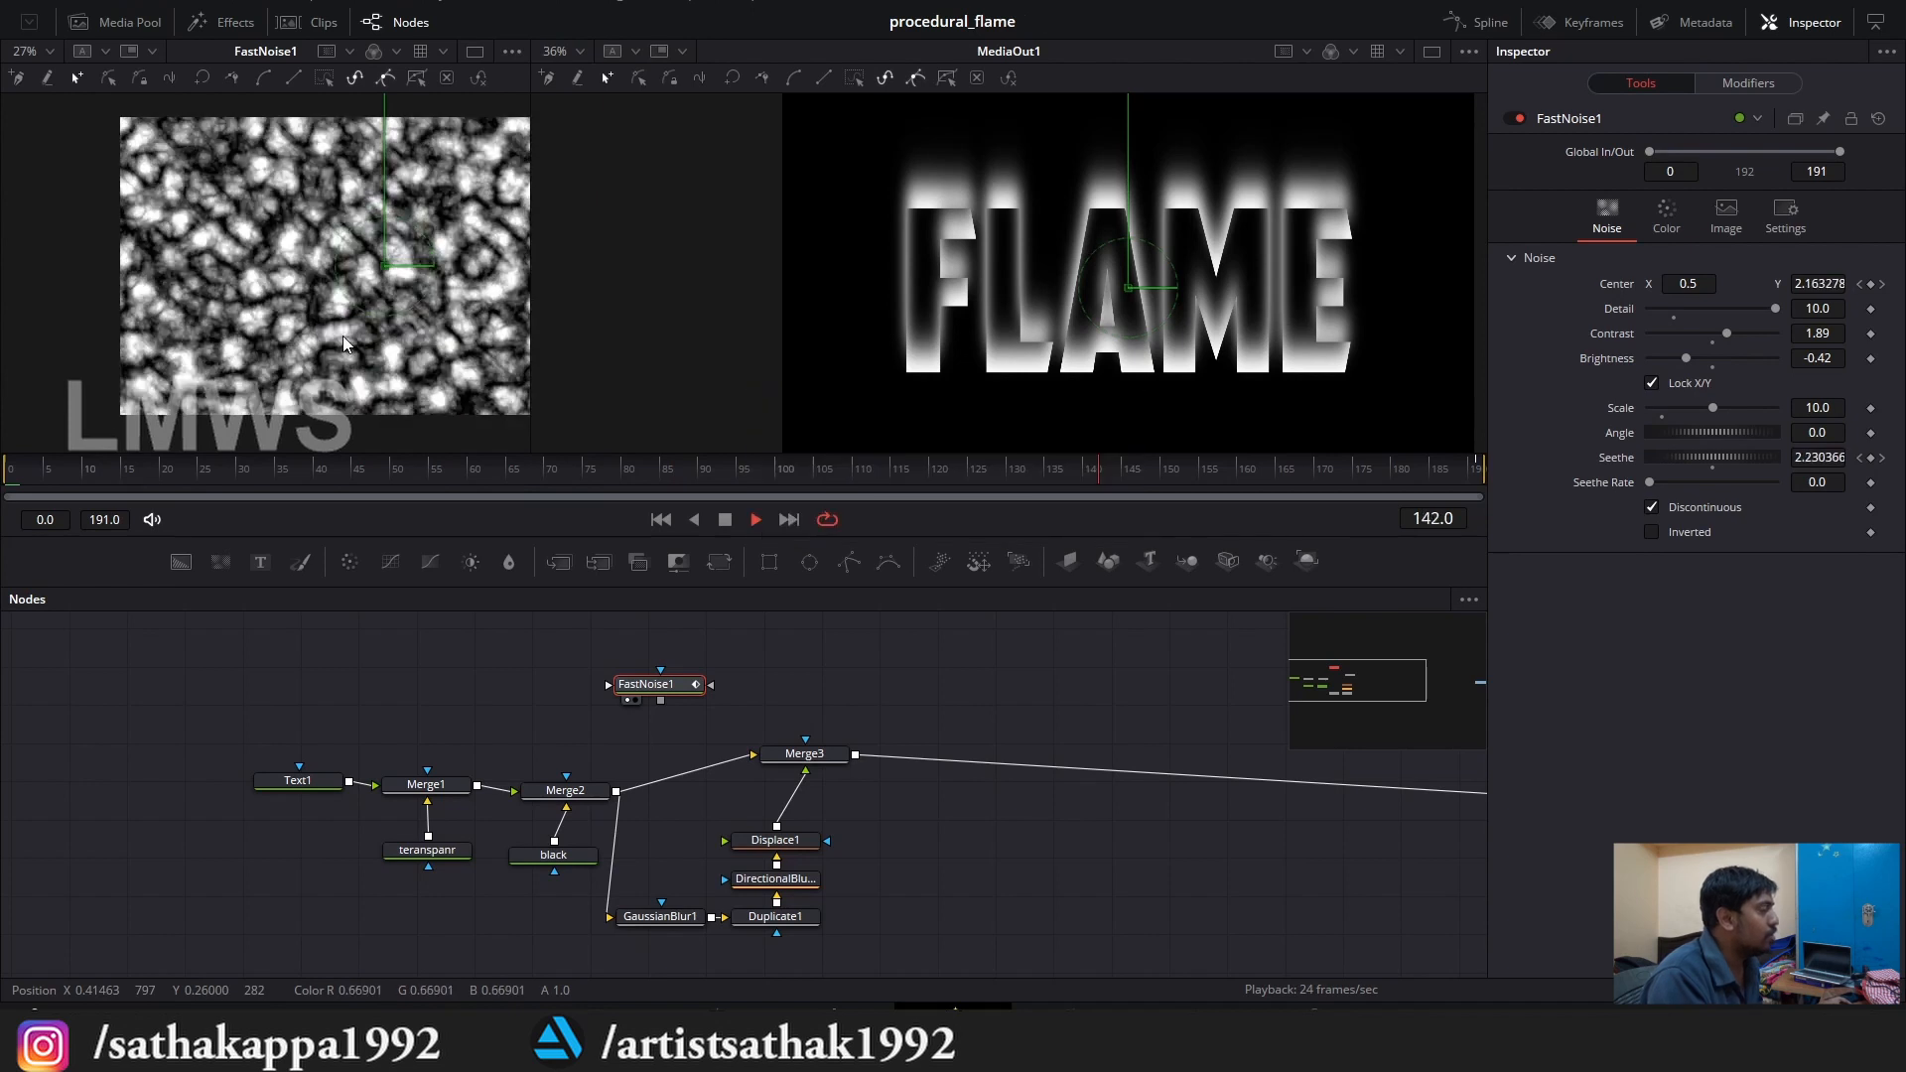
key(space)
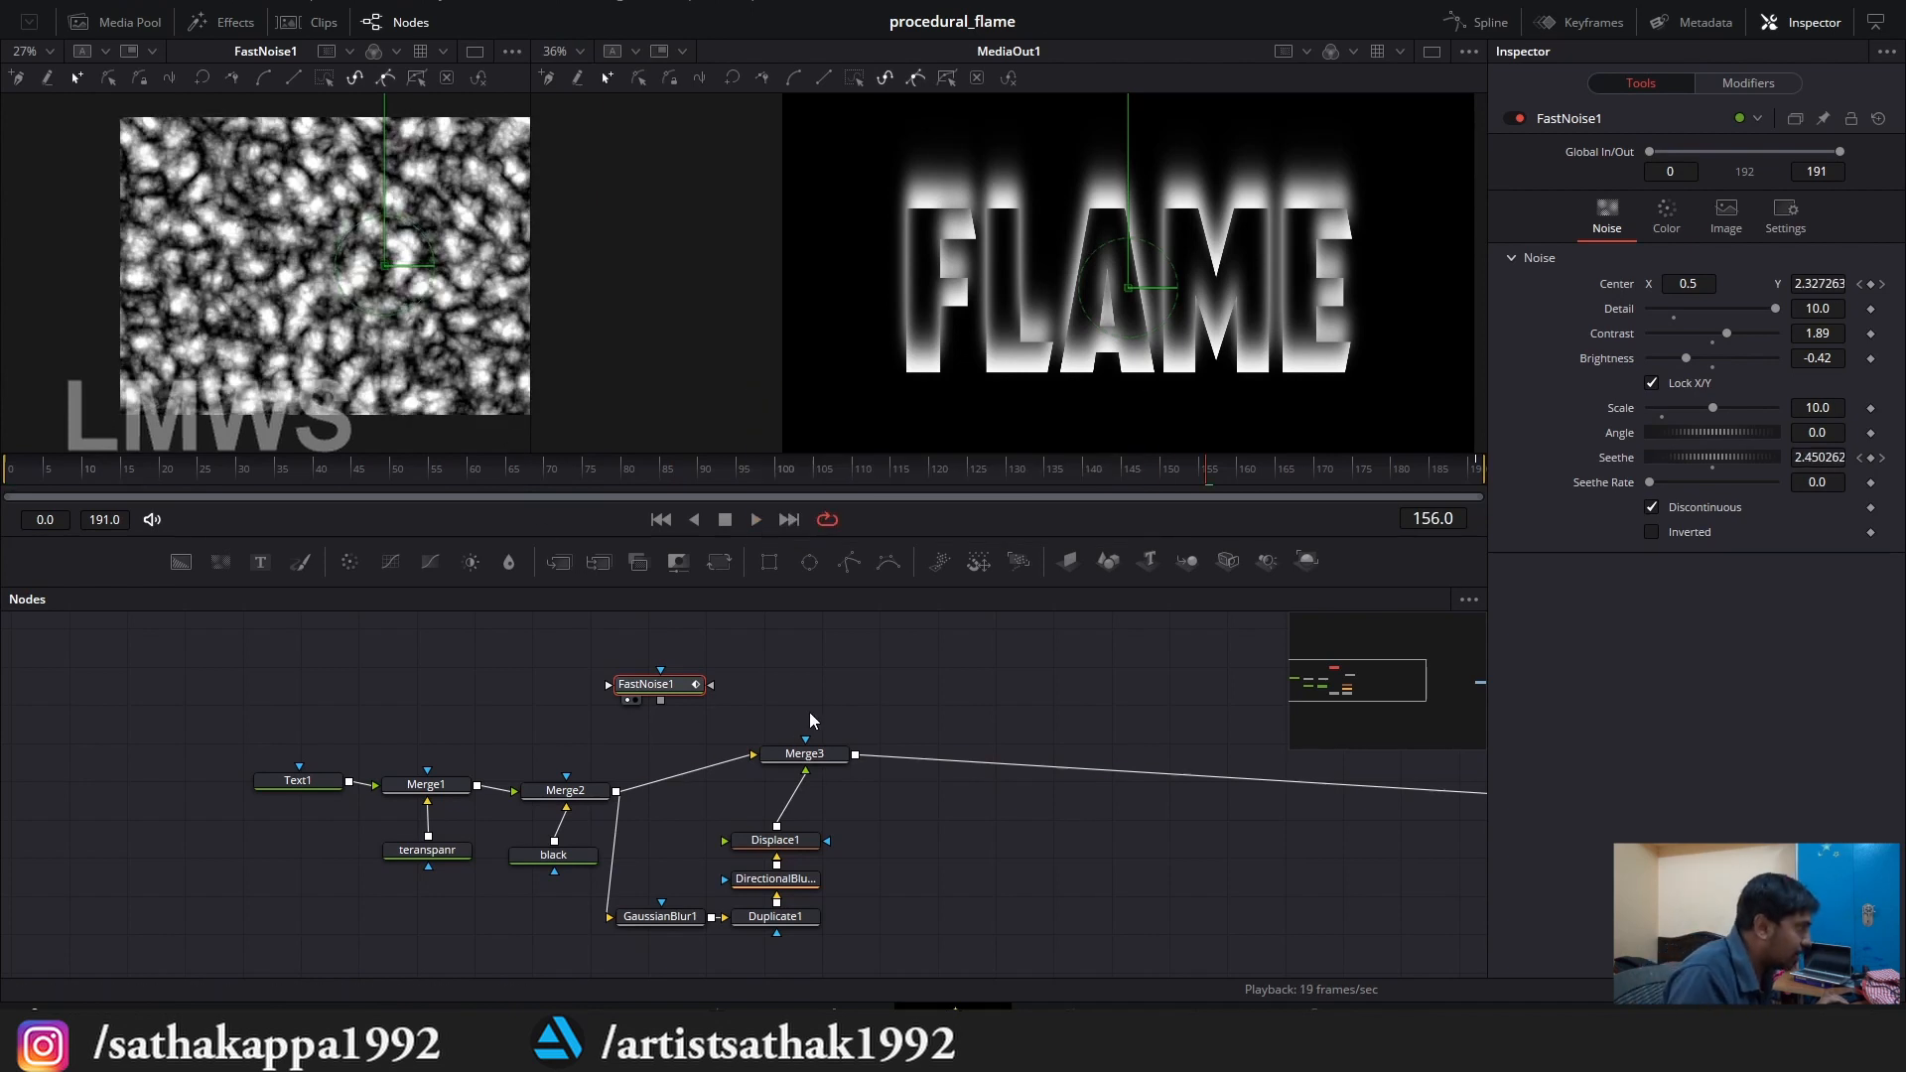
Connect FastNoise1's output to the foreground input of Displace1.
drag(660, 700, 728, 845)
click(902, 664)
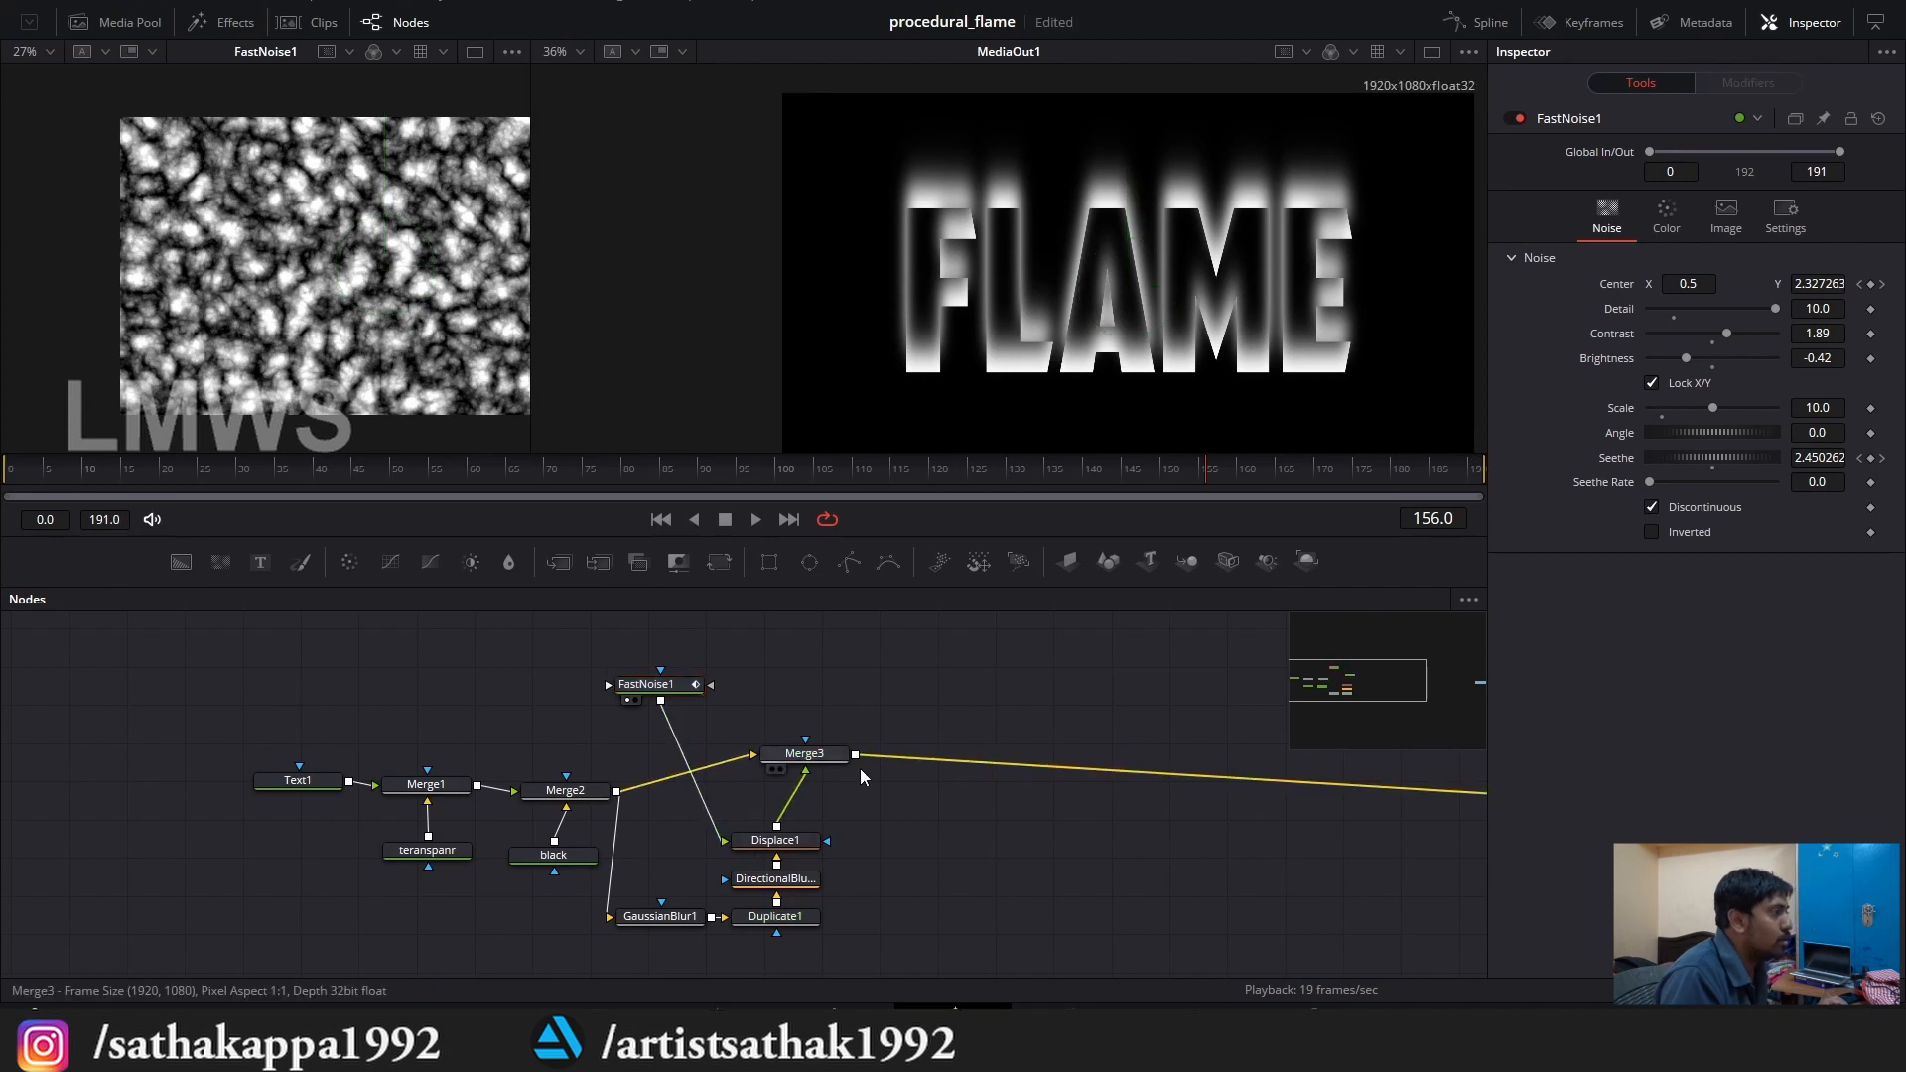
scroll(650, 762, down, 2)
scroll(725, 761, up, 2)
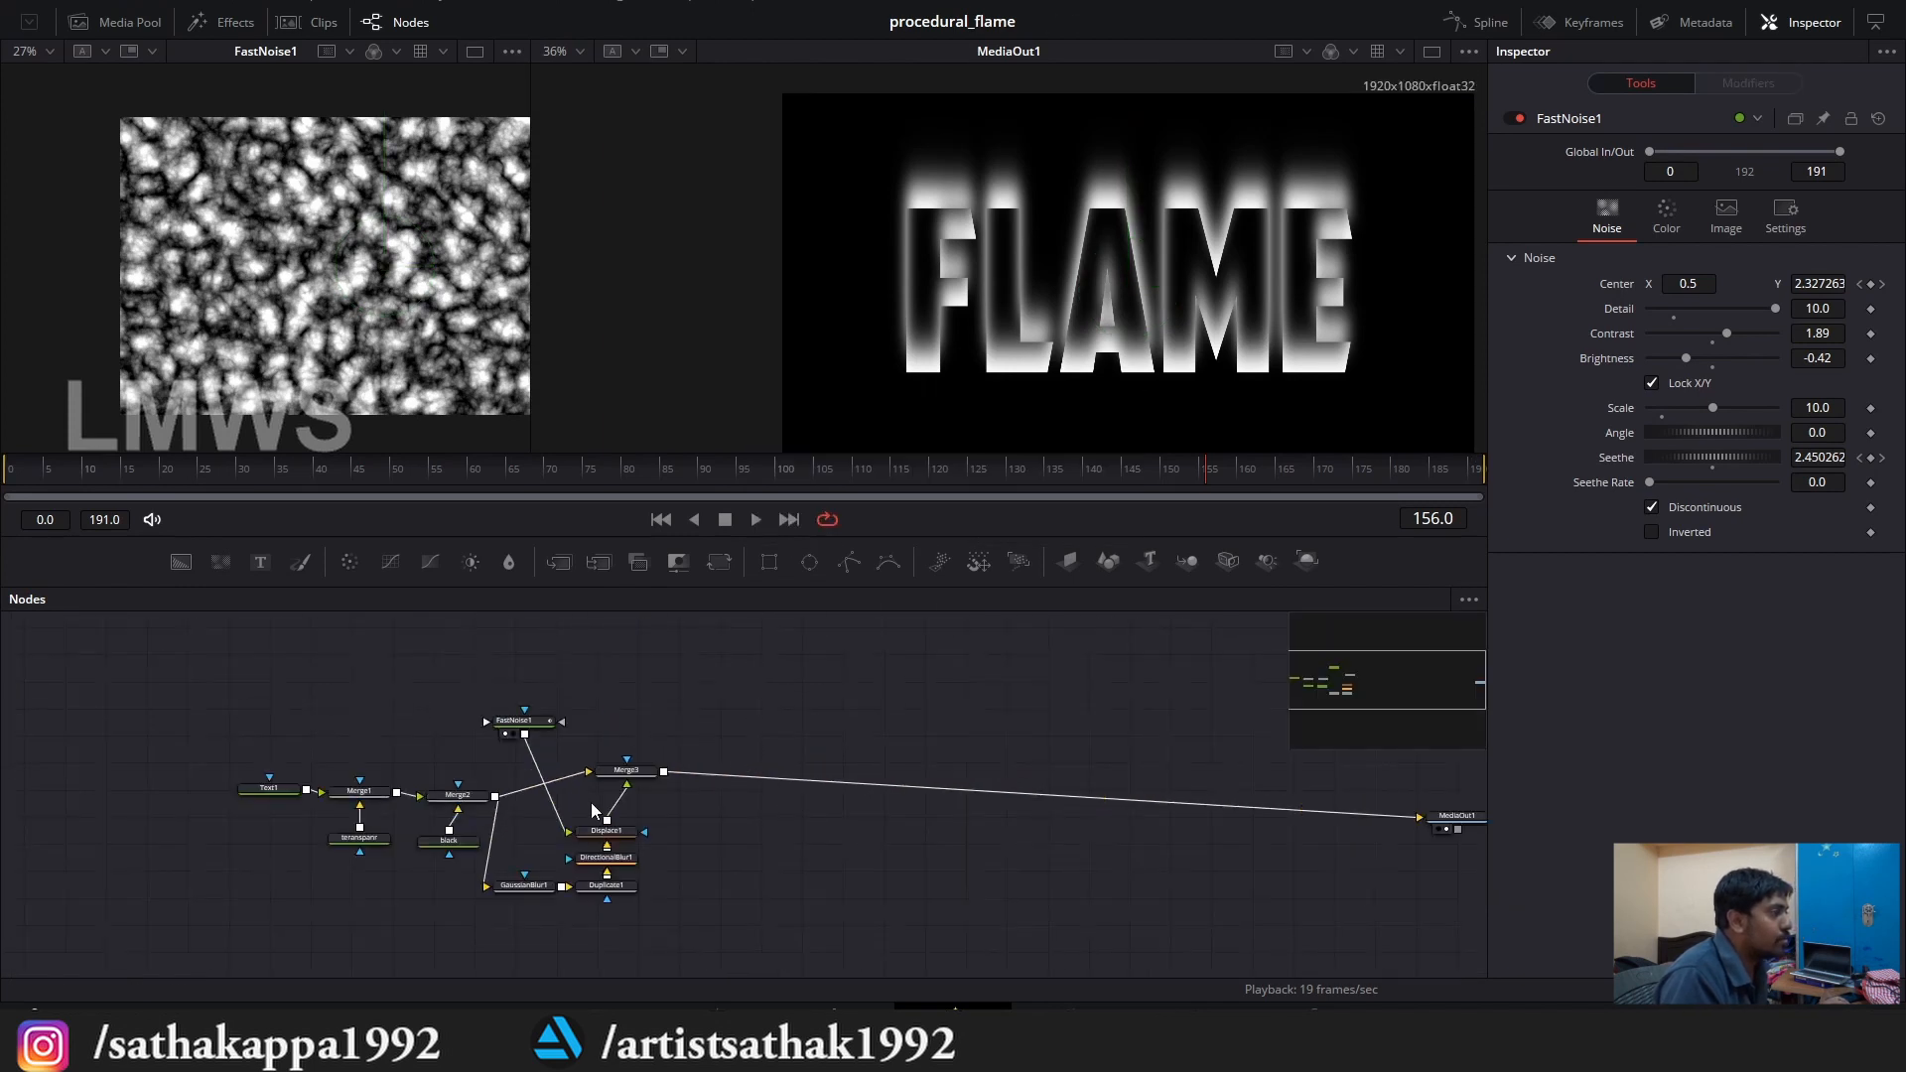
drag(641, 761, 624, 762)
Set both the X Refraction and Y Refraction of Displace1 to 0.025.
click(625, 841)
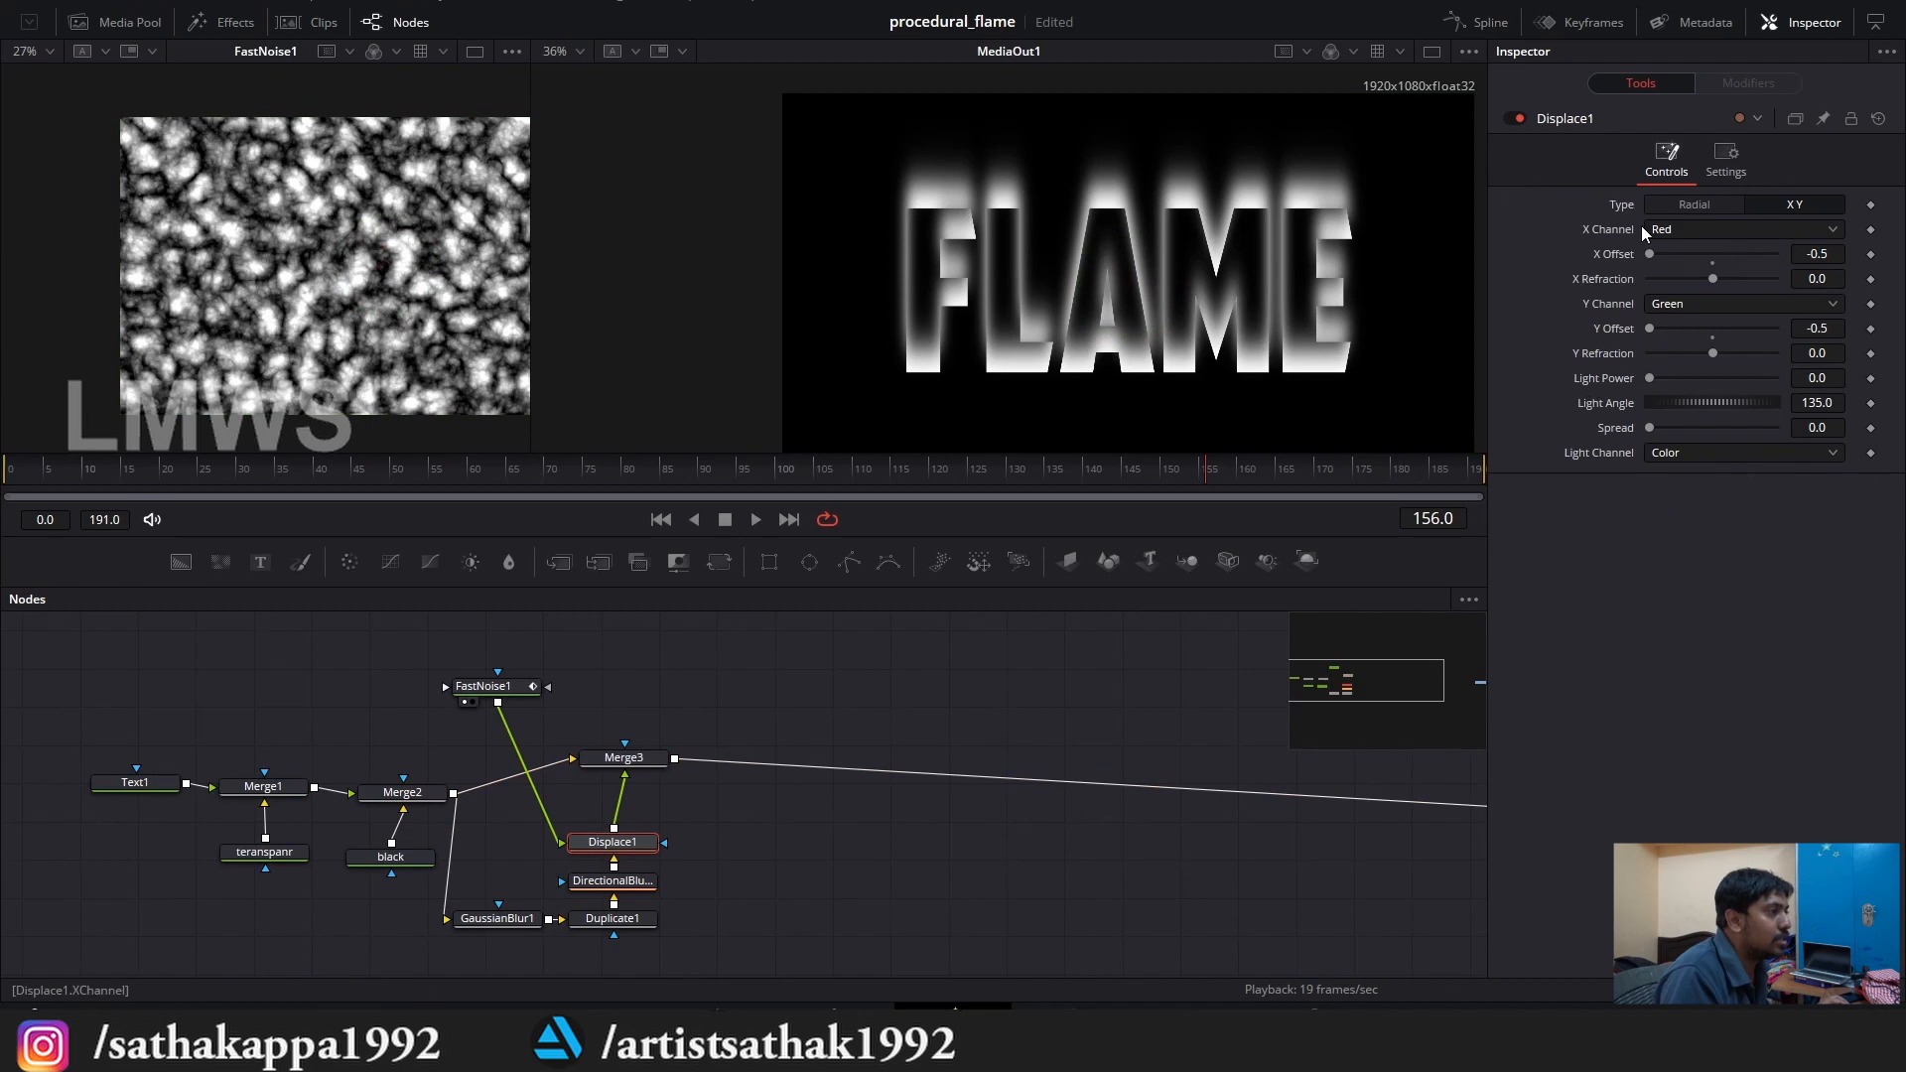
drag(1713, 277, 1721, 279)
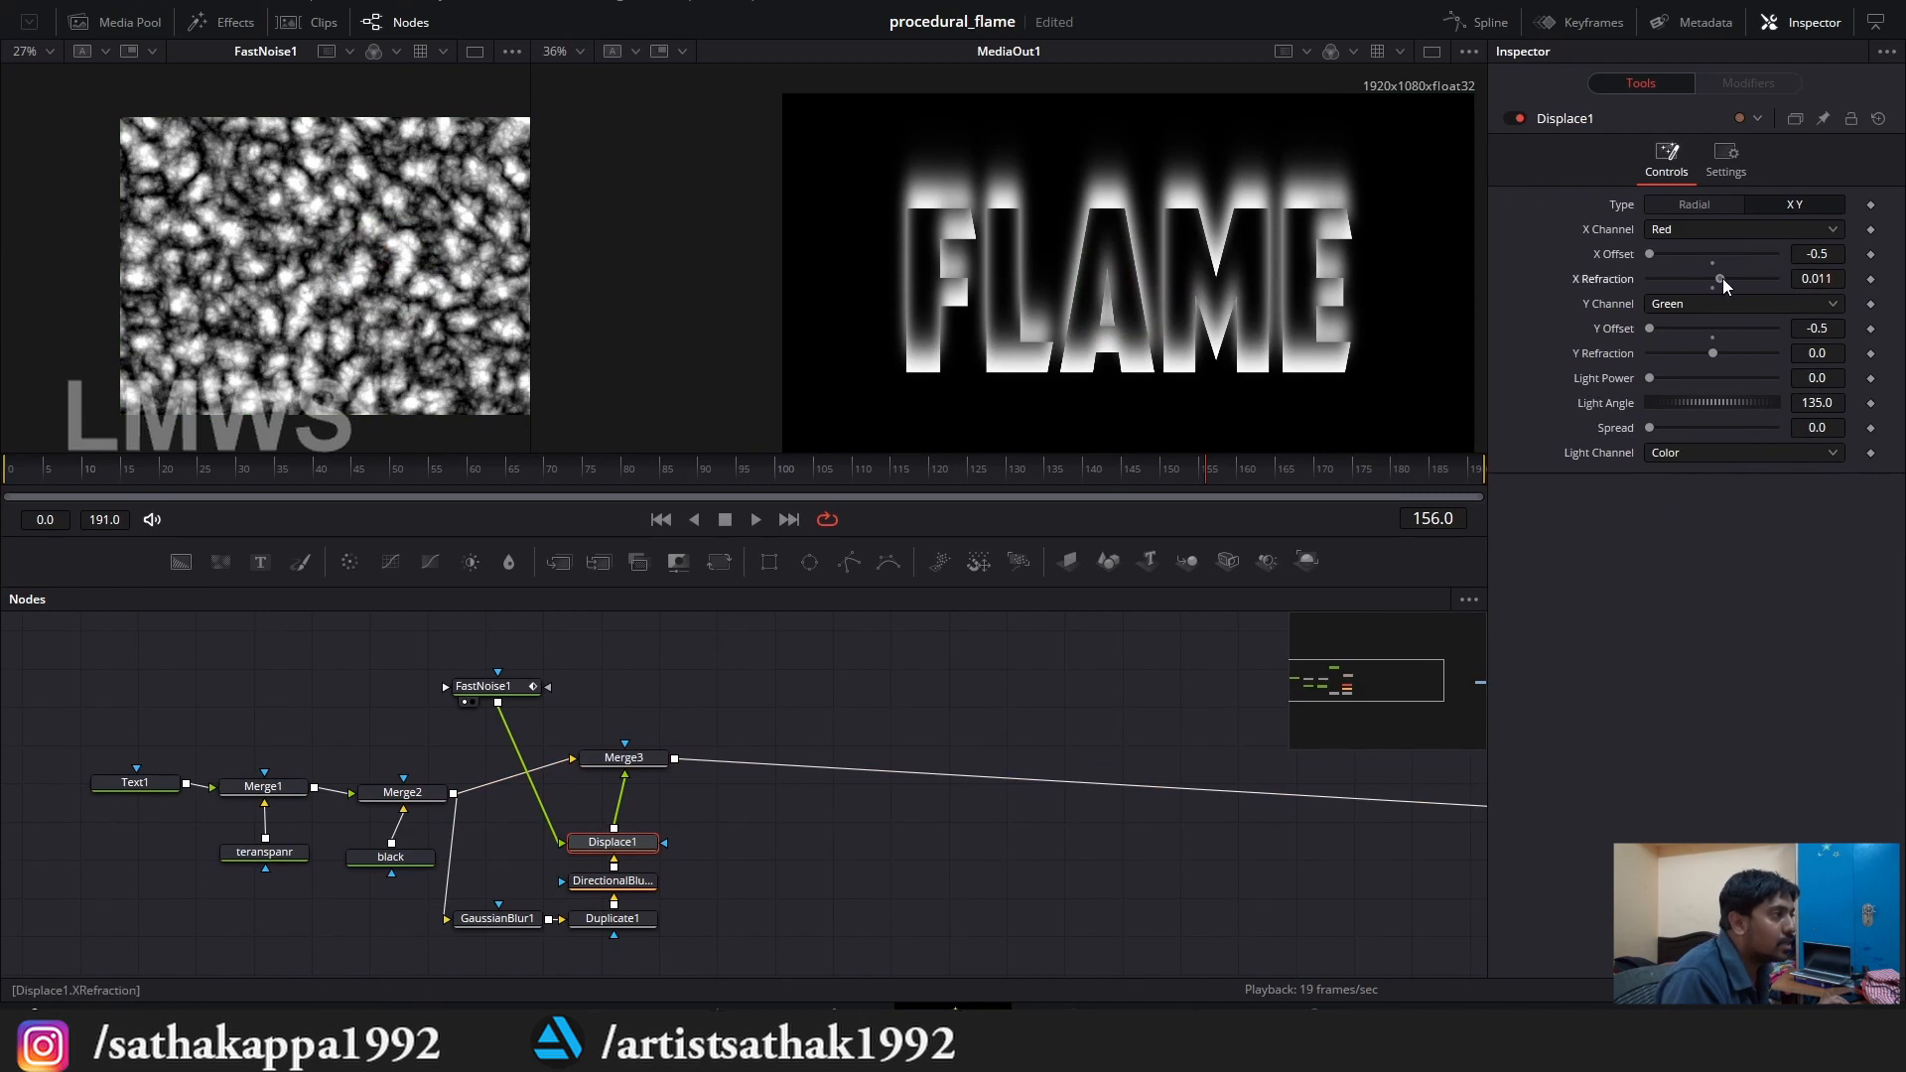
drag(1713, 353, 1735, 353)
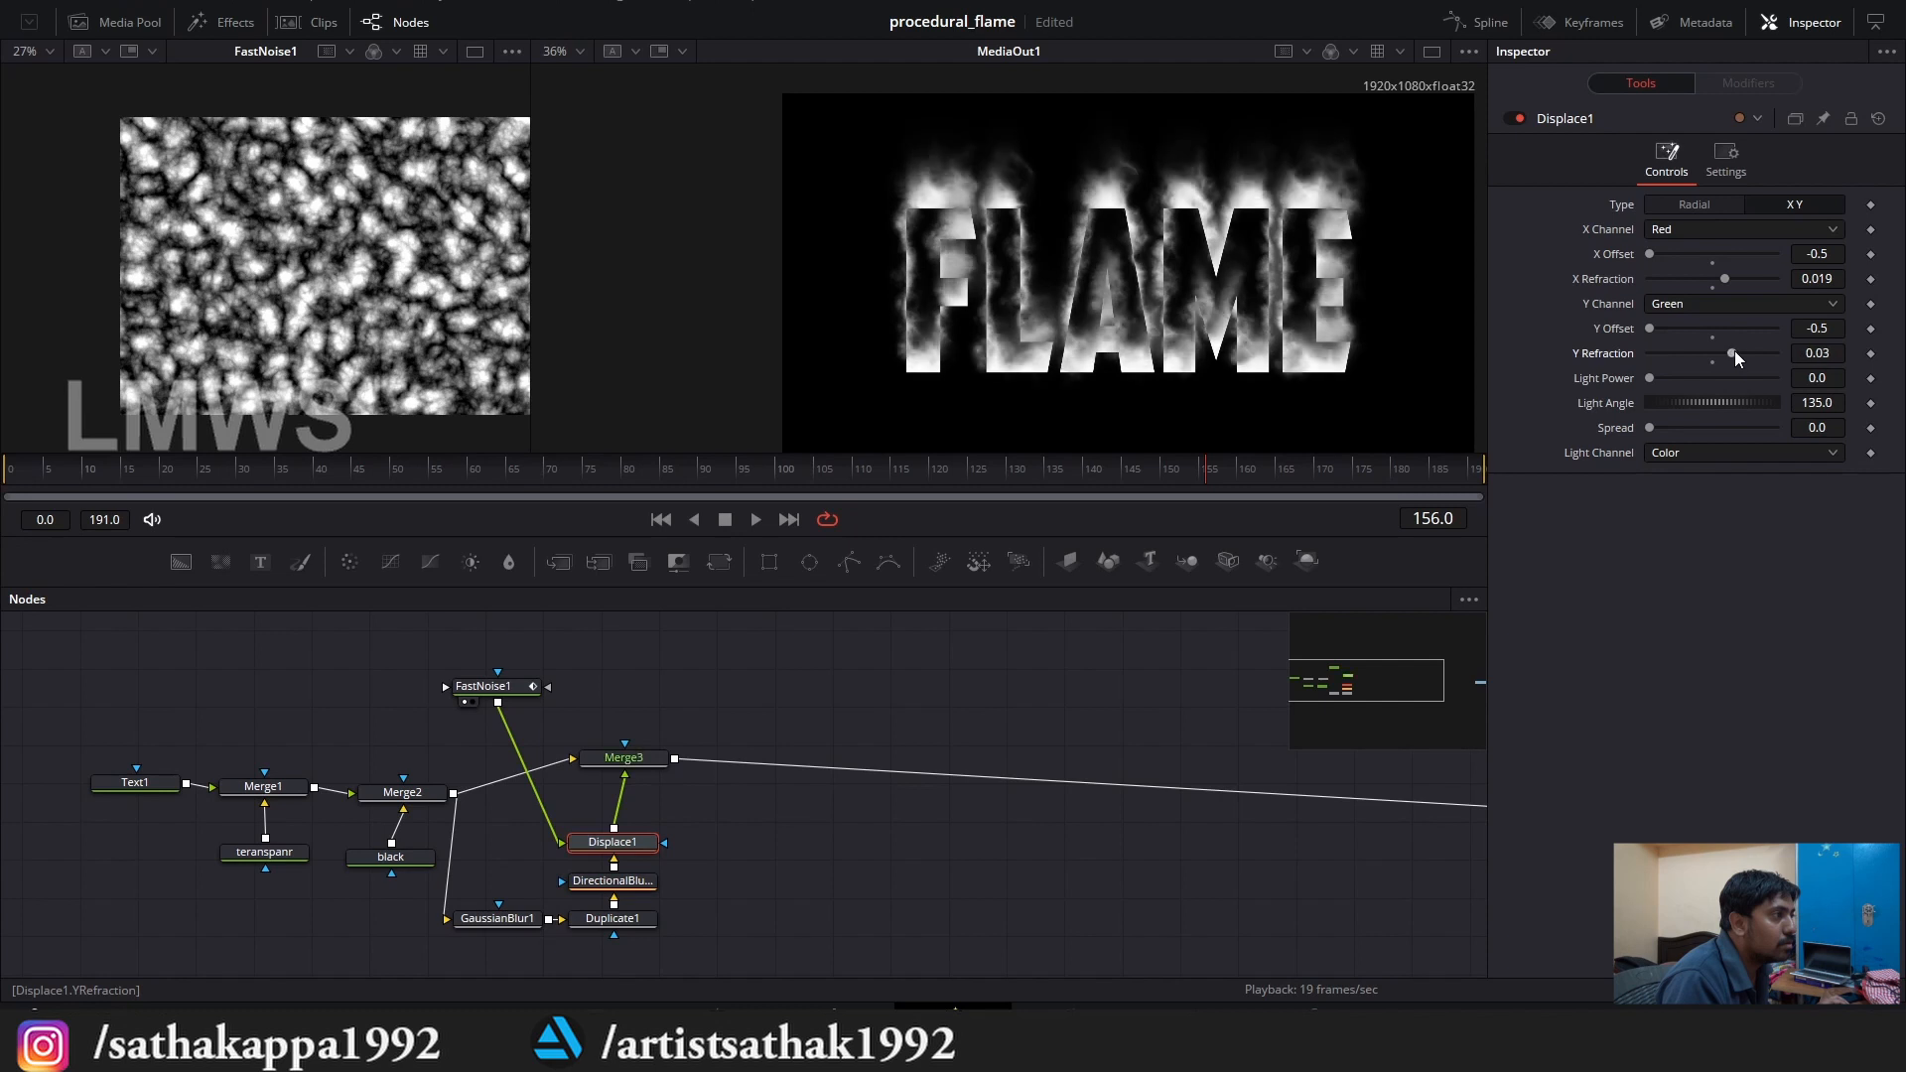
drag(1725, 280, 1729, 280)
ctrl+scroll(1147, 208, up, 2)
ctrl+scroll(1147, 273, down, 1)
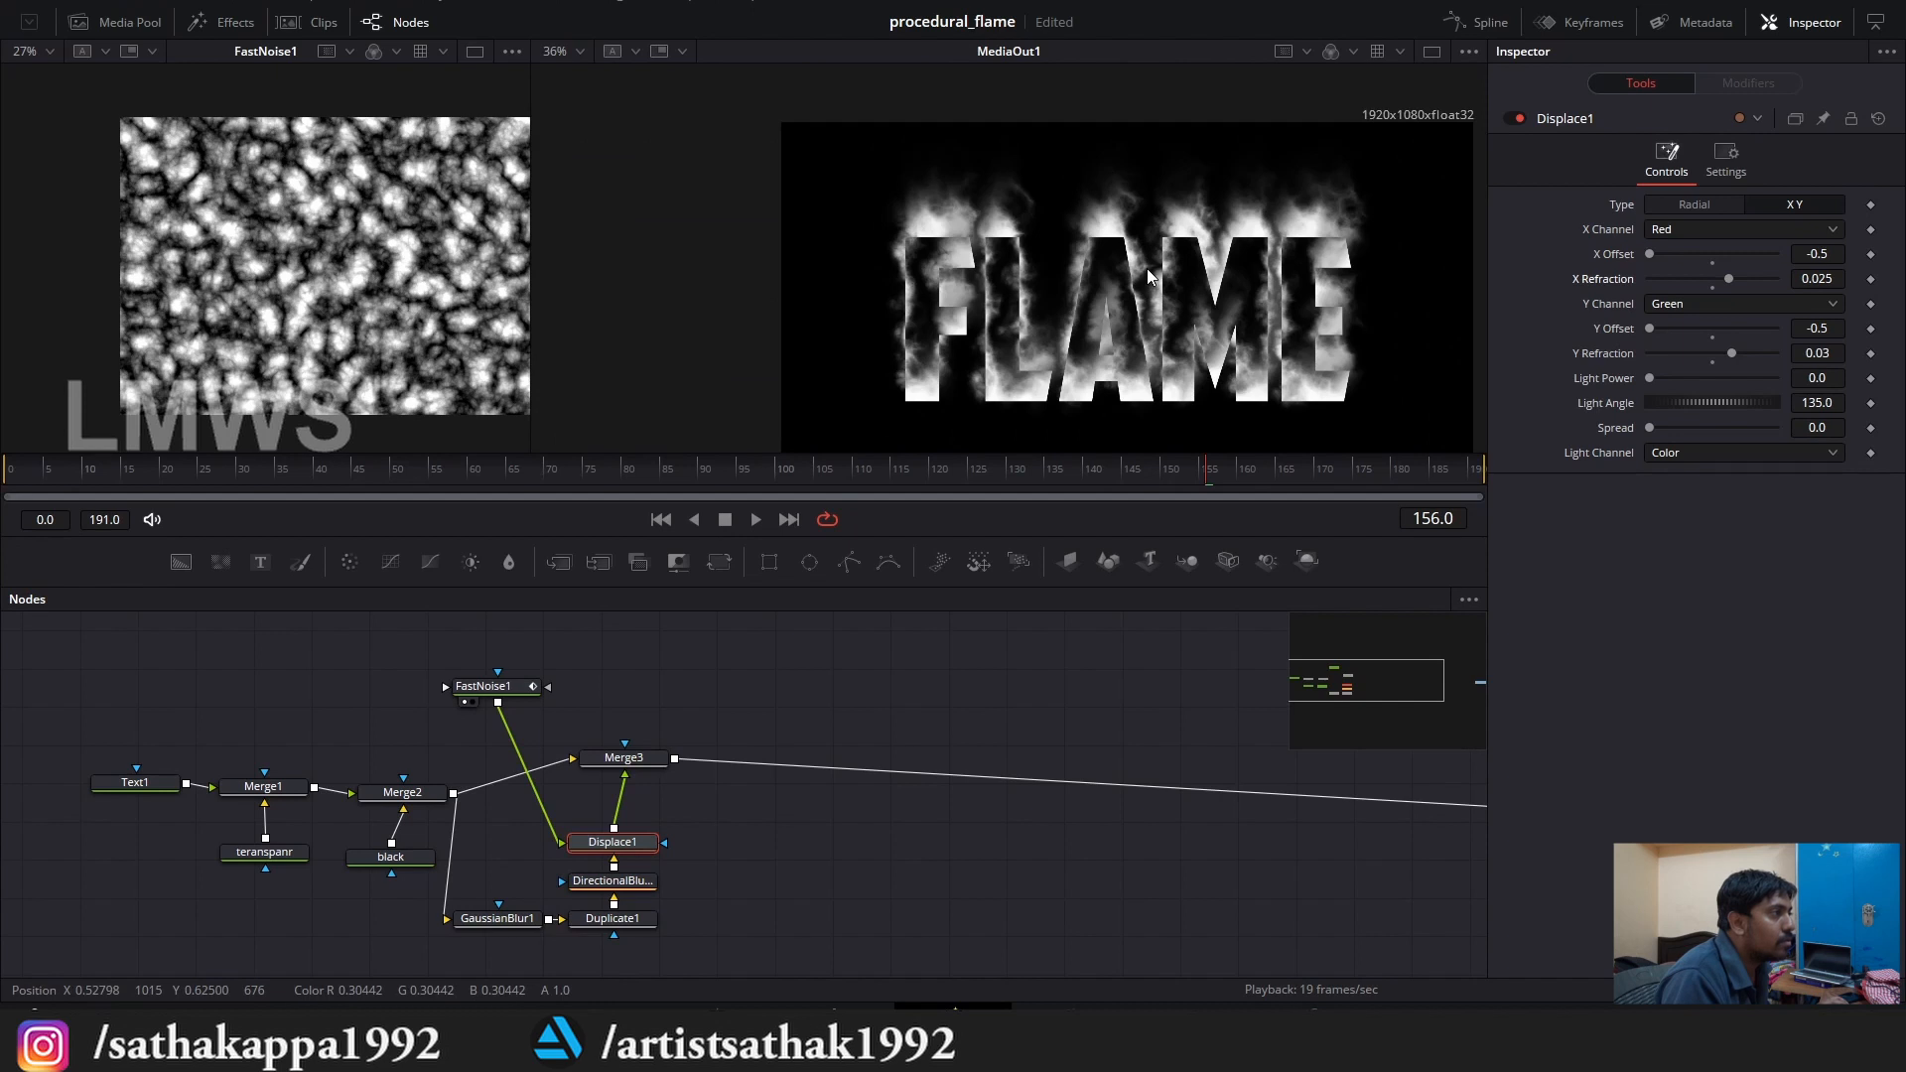
drag(1733, 350, 1729, 351)
click(1829, 358)
text(0.)
key(Tab)
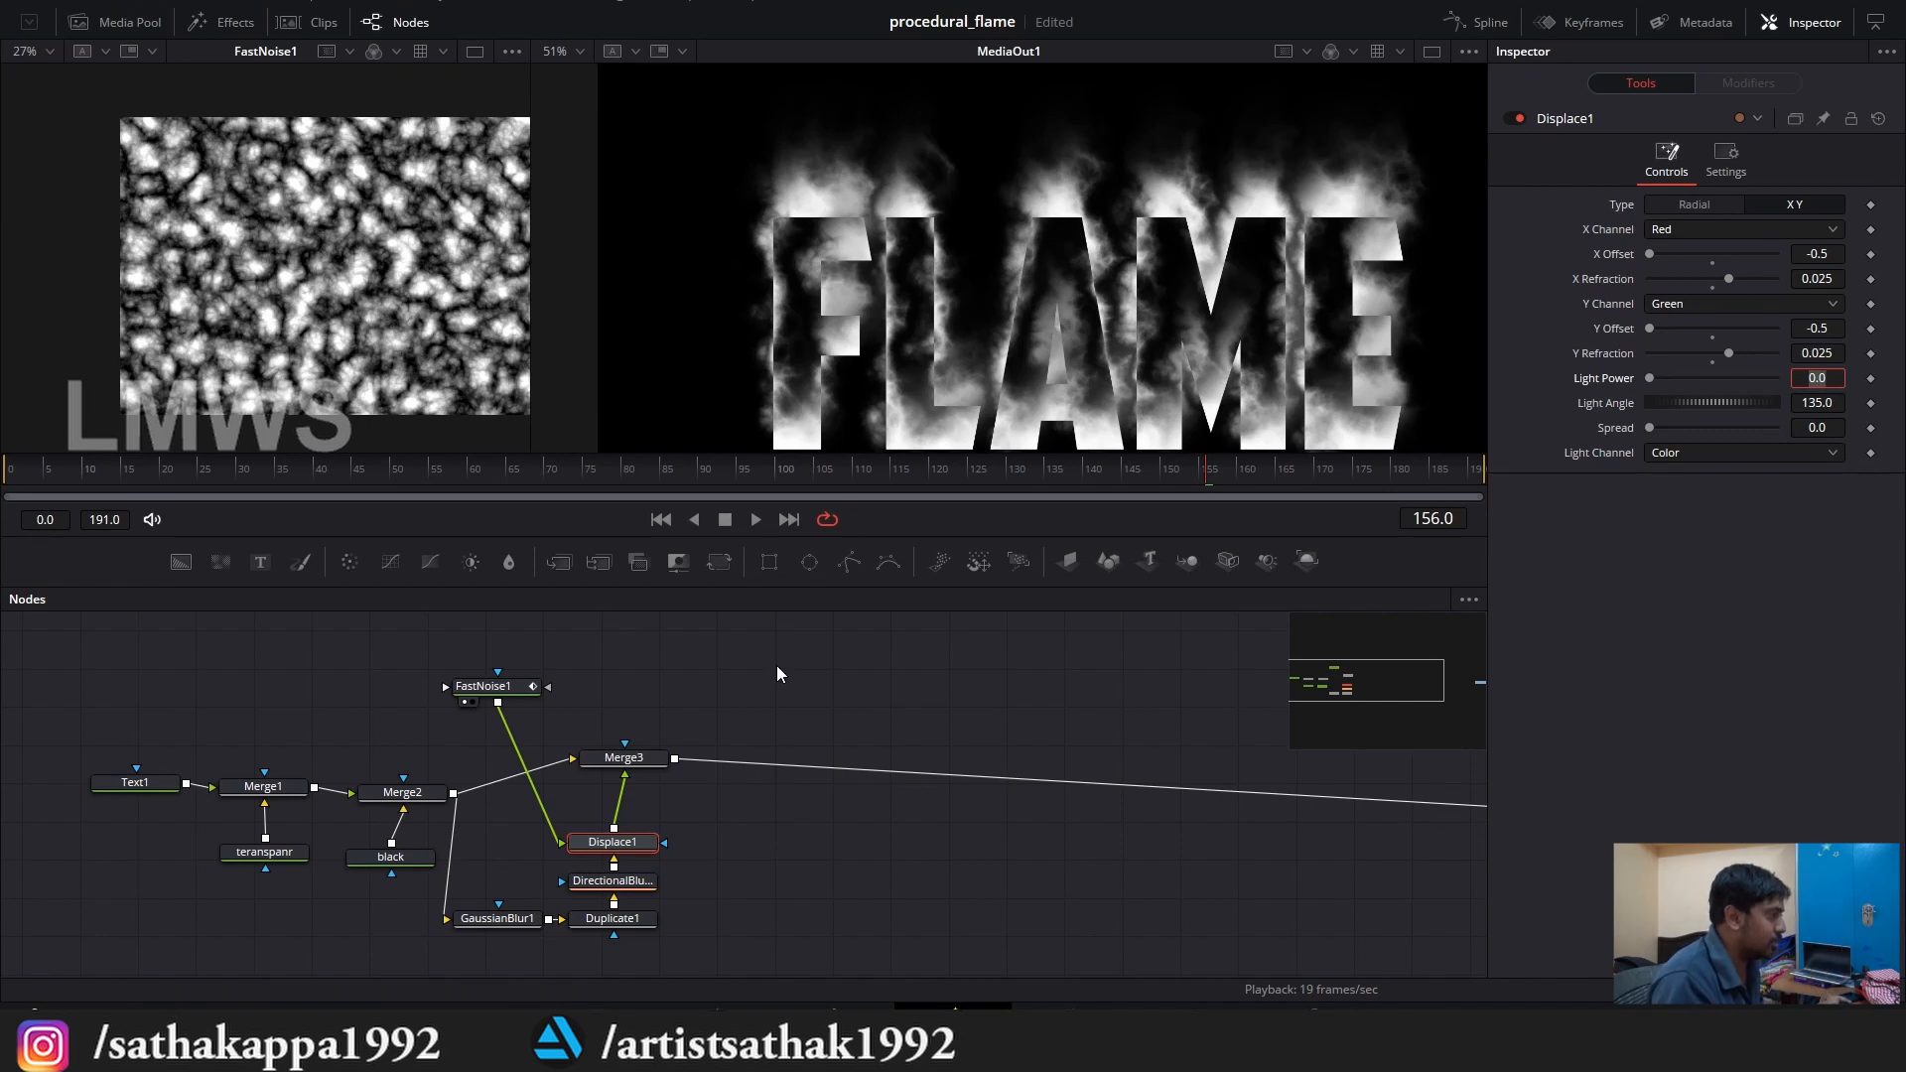
drag(758, 811, 767, 820)
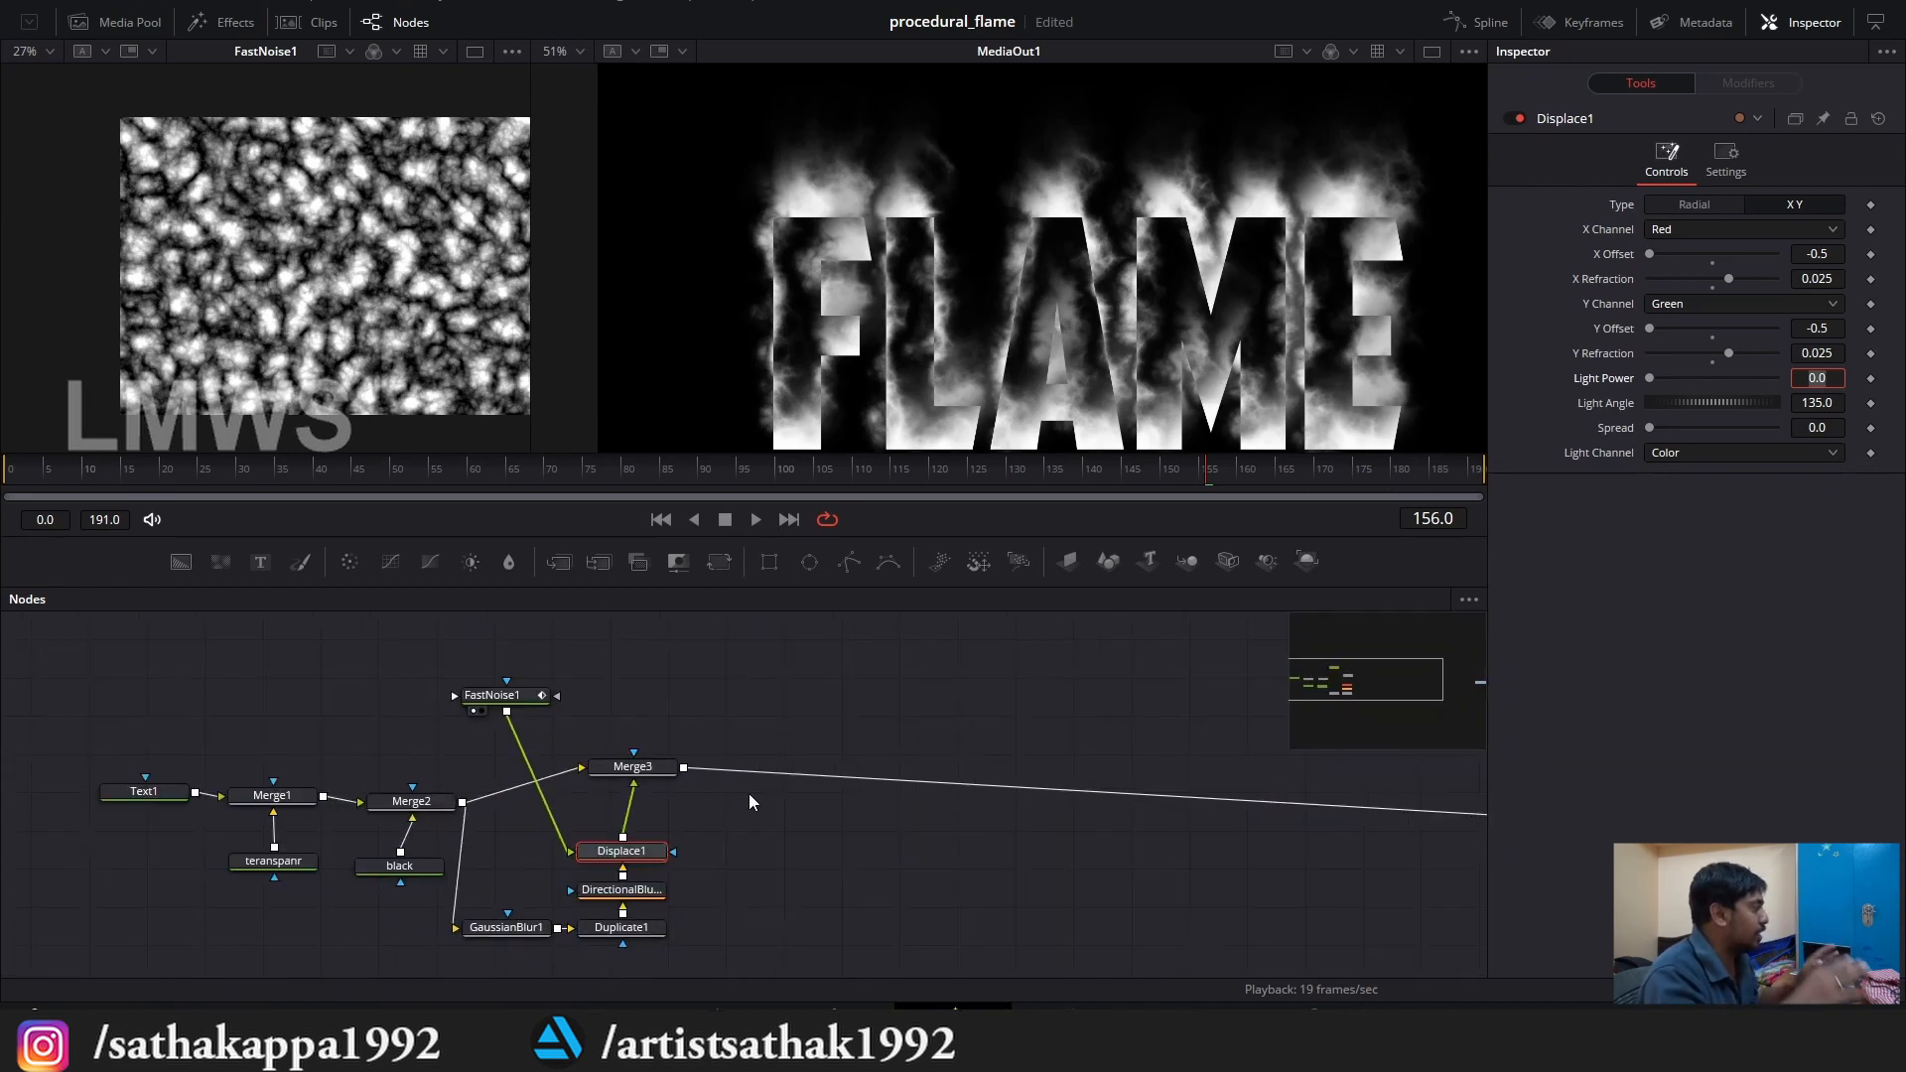
scroll(894, 779, down, 3)
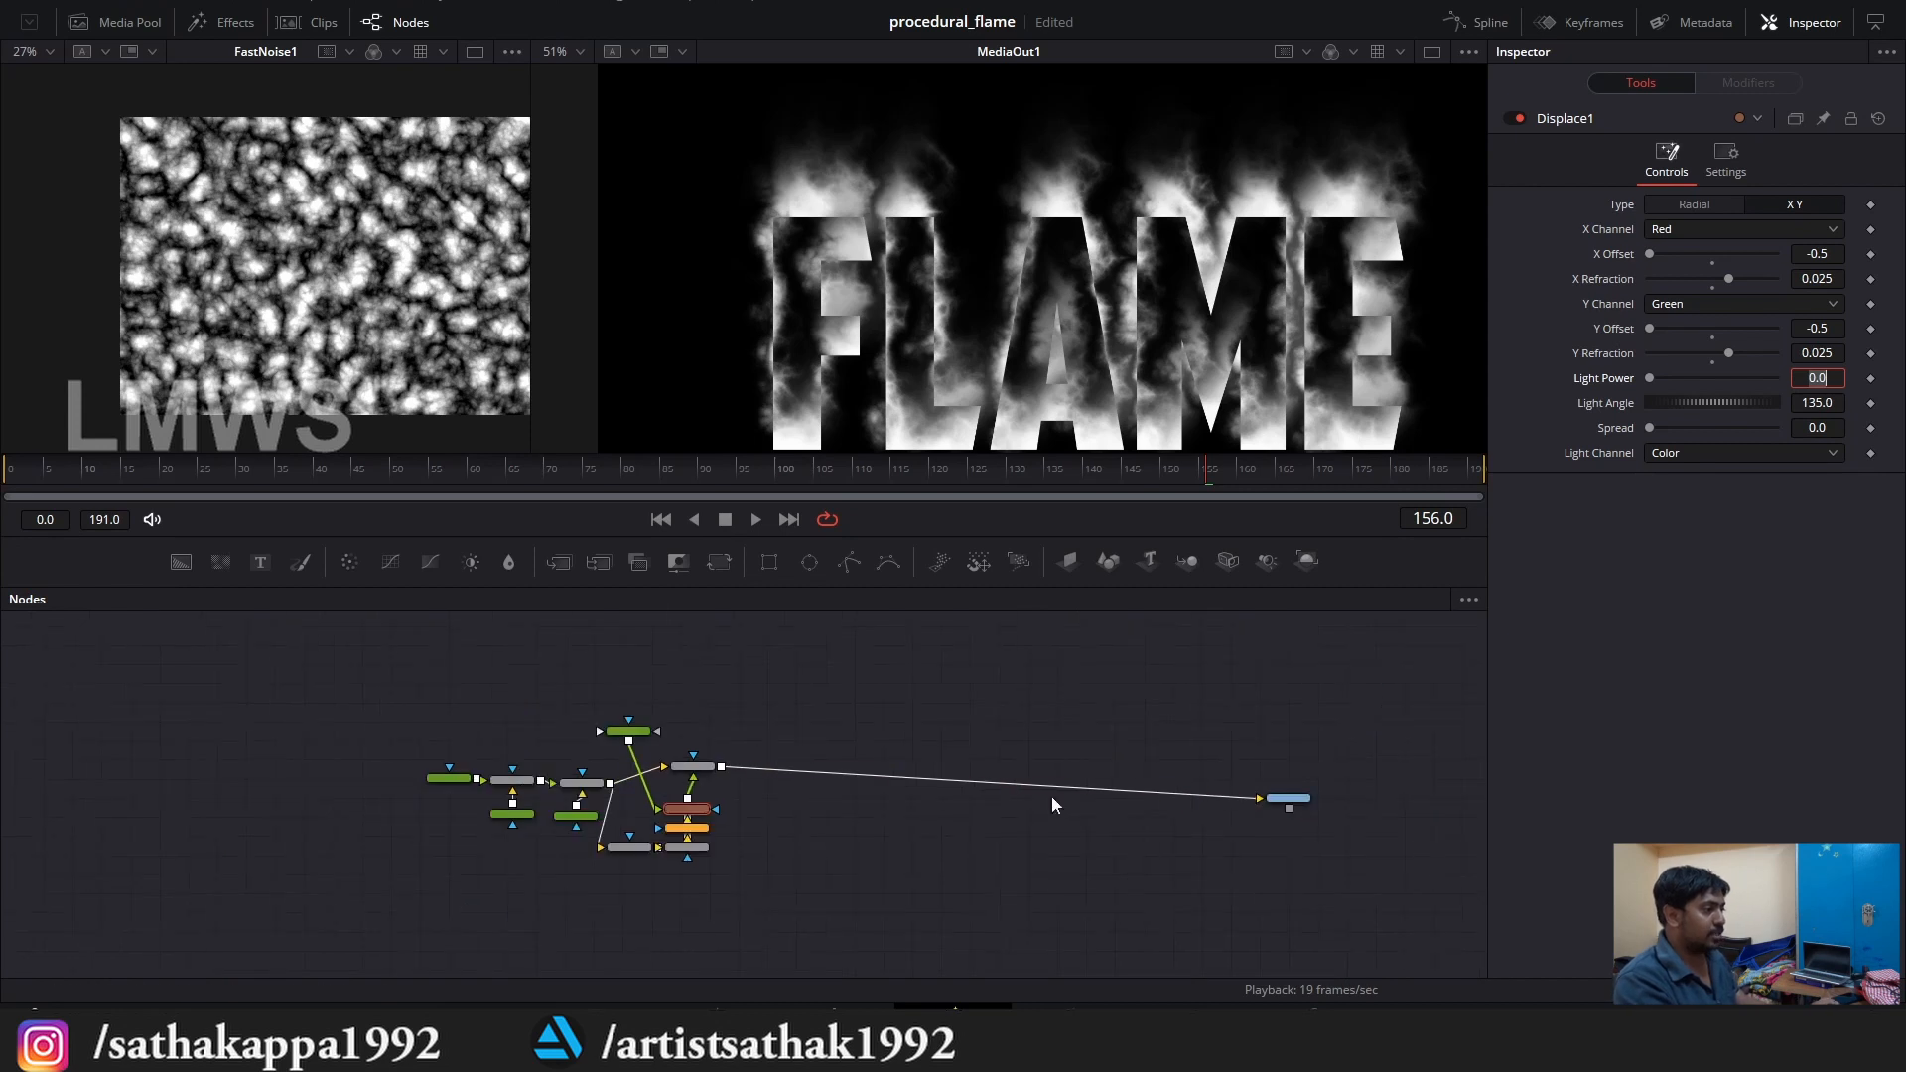
scroll(1003, 695, up, 3)
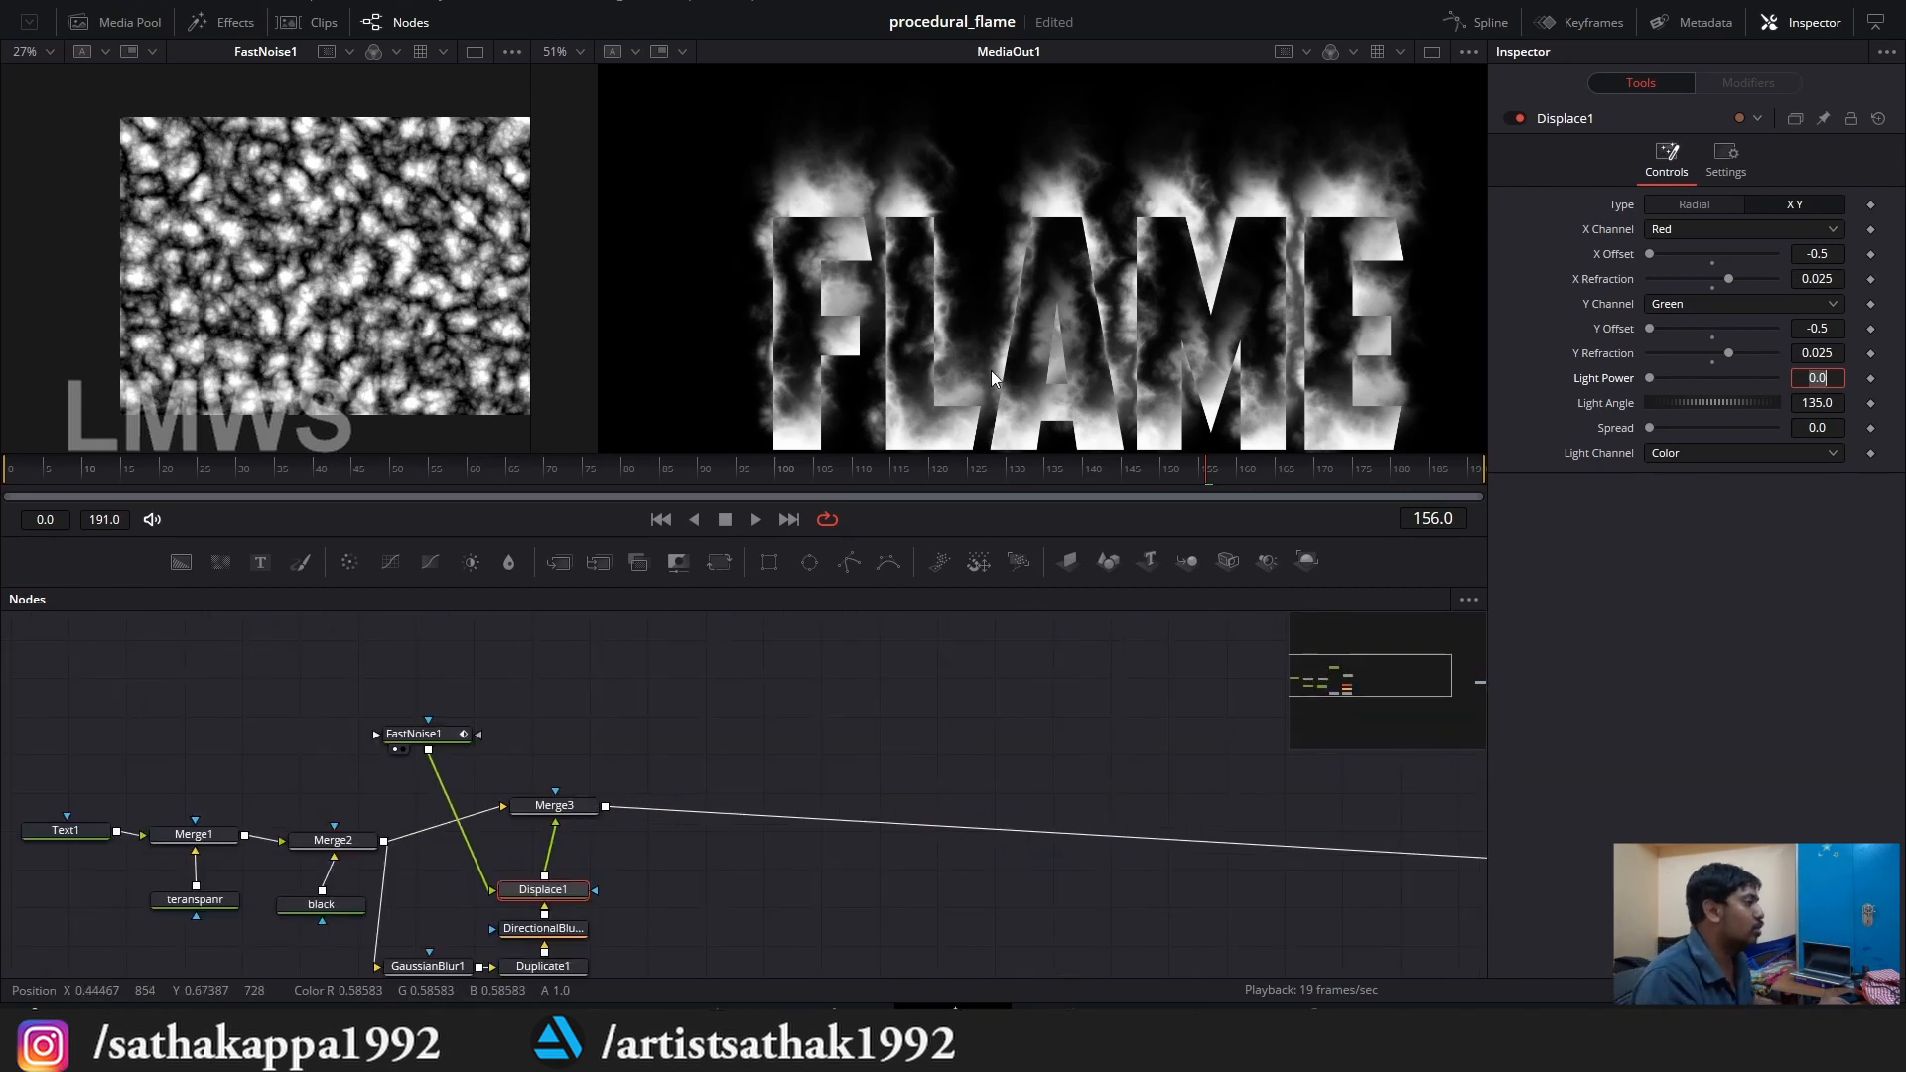
scroll(578, 671, down, 3)
scroll(555, 659, up, 3)
scroll(638, 769, down, 3)
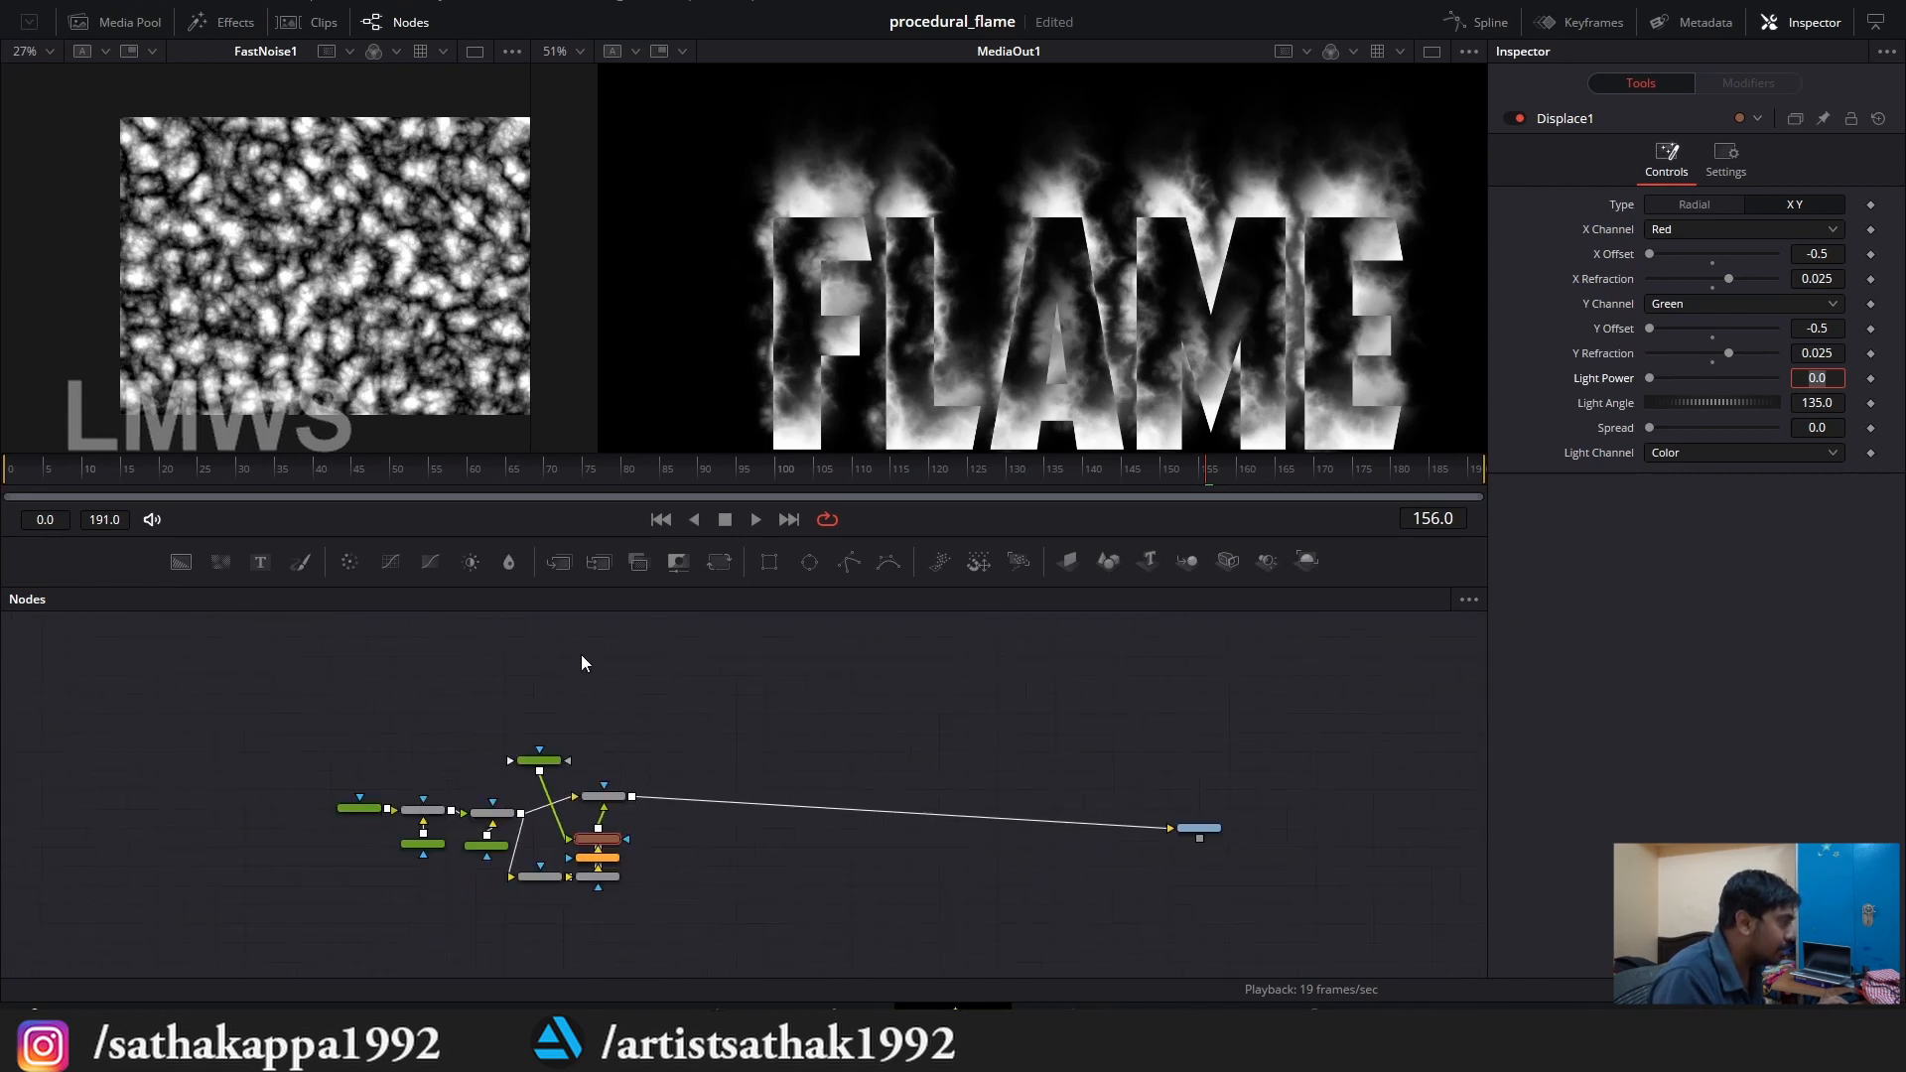
scroll(581, 654, up, 2)
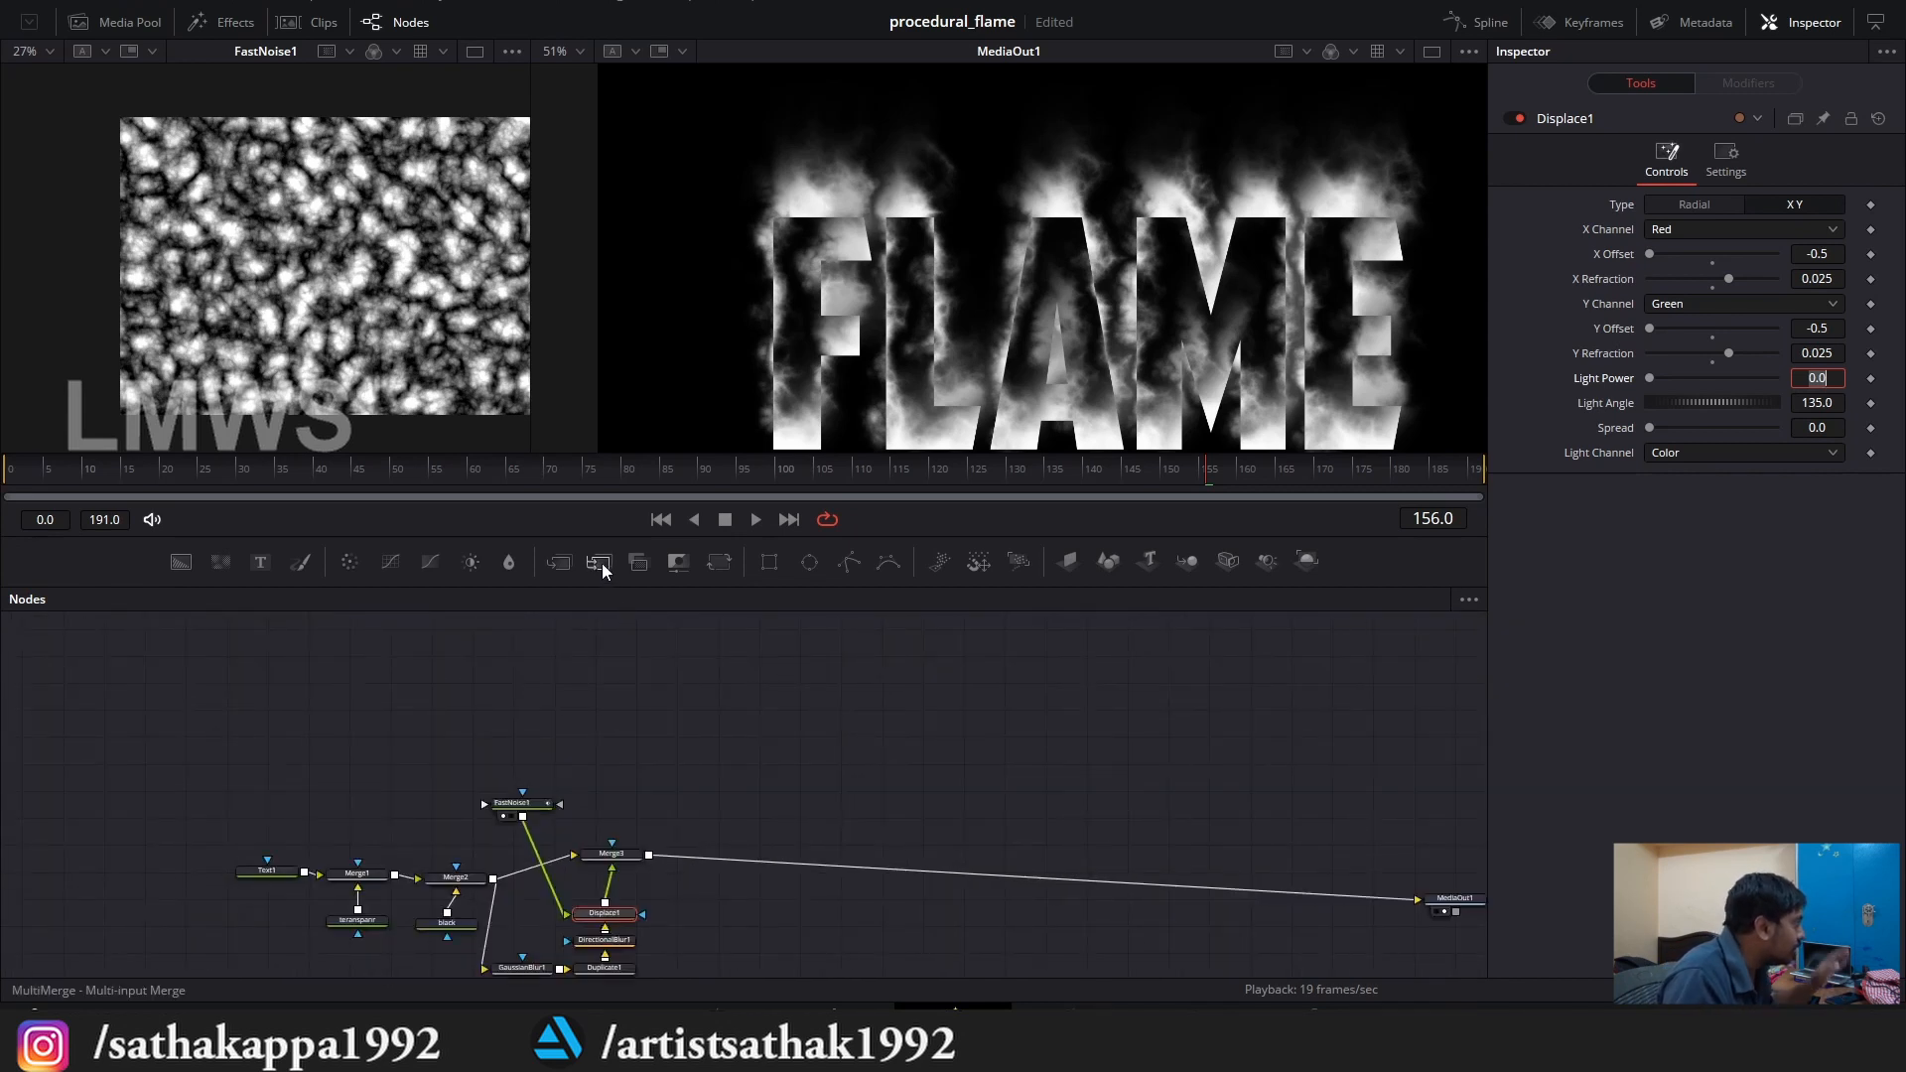
drag(600, 563, 677, 699)
drag(783, 742, 788, 737)
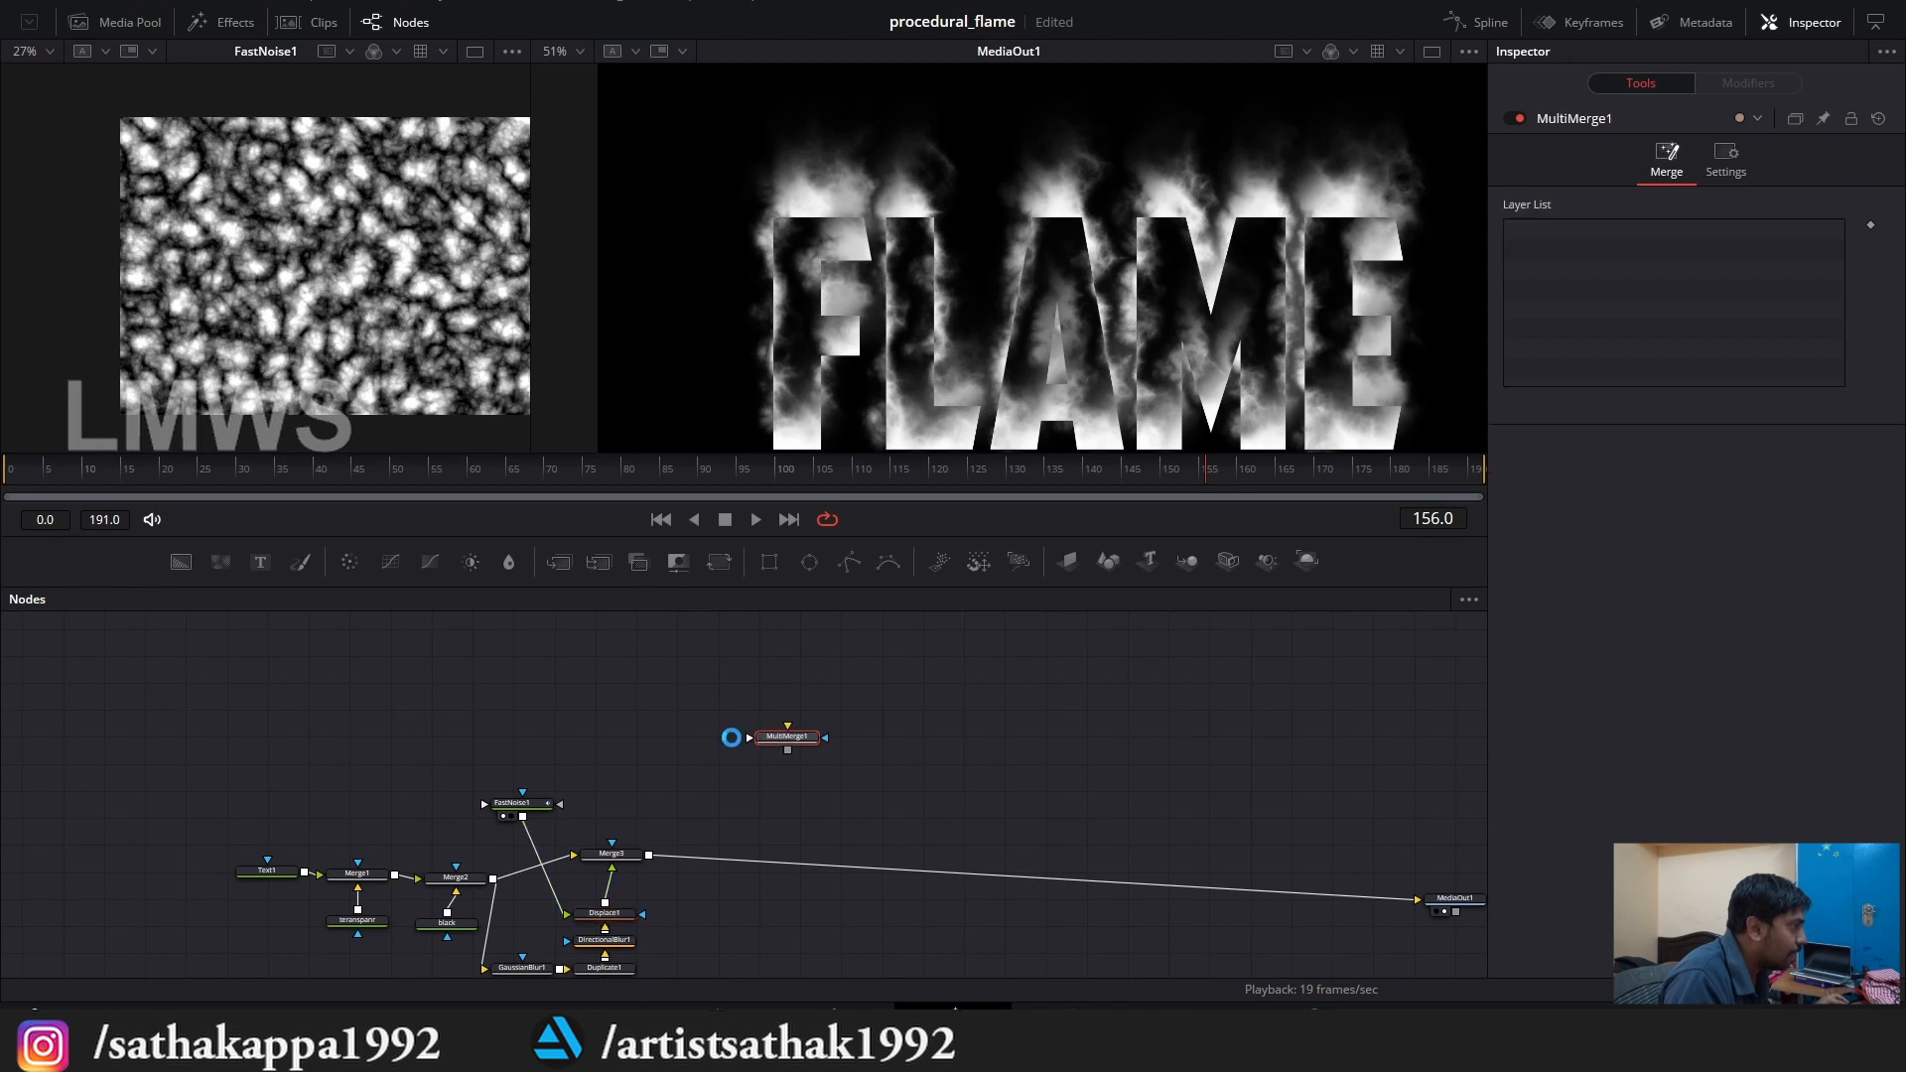
scroll(716, 693, up, 3)
key(Delete)
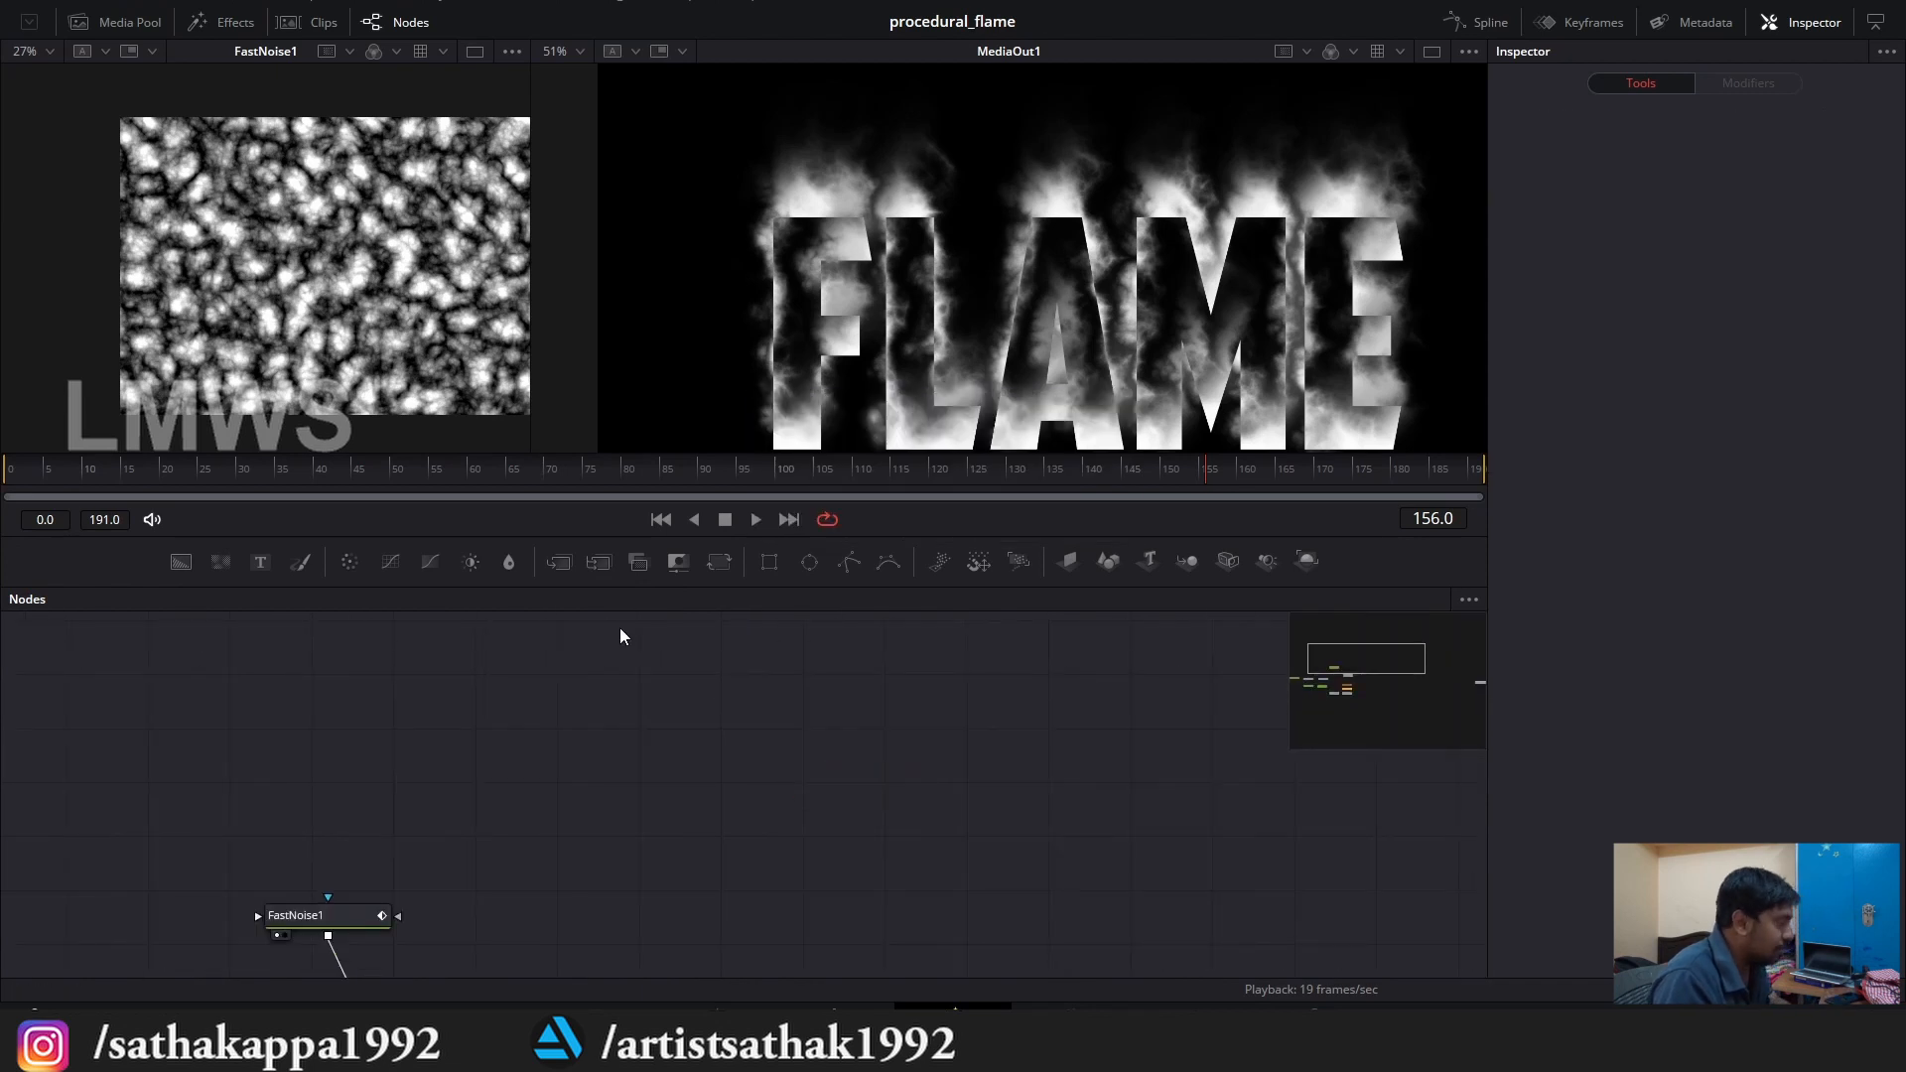
Add a standalone Merge node above the graph and shift the Text1, Merge1, Merge2, teranspanr and black nodes away from FastNoise1.
drag(558, 563, 758, 765)
scroll(621, 769, down, 3)
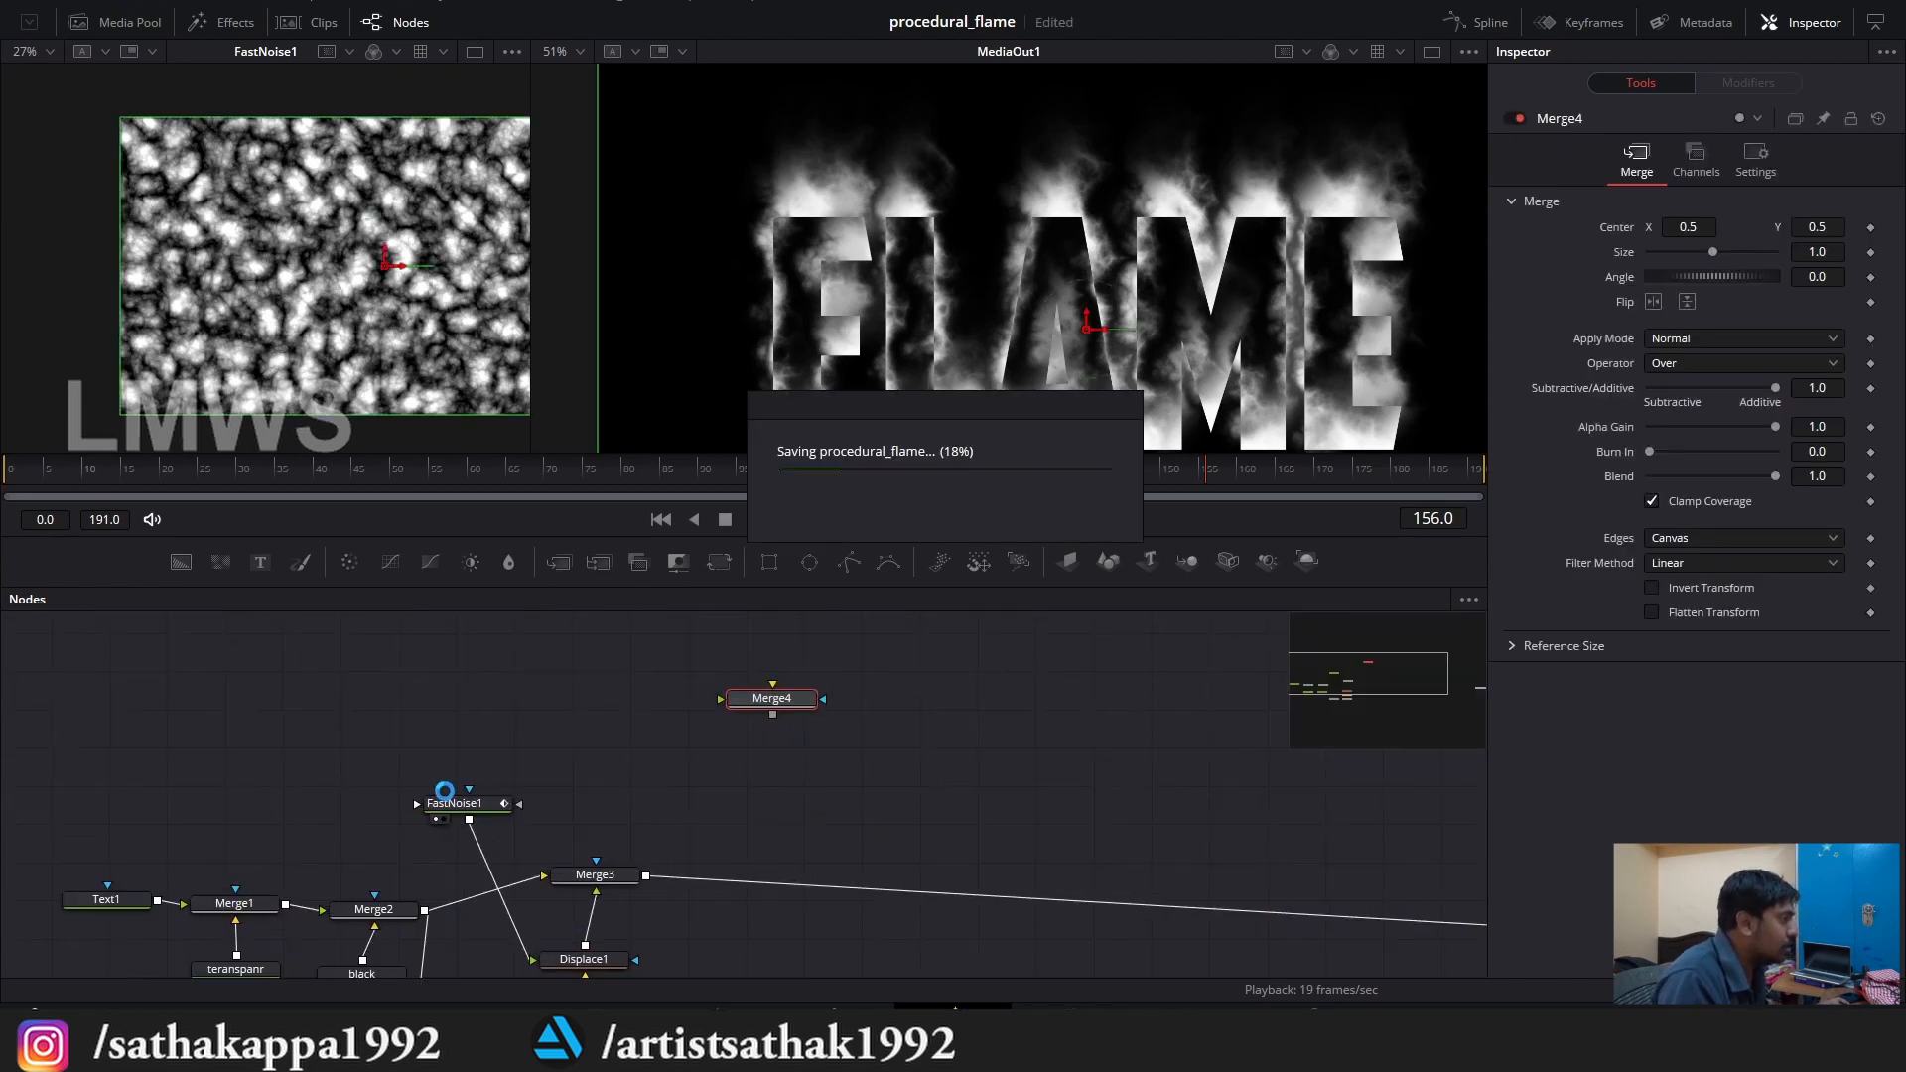
drag(377, 840, 135, 968)
drag(368, 895, 209, 882)
scroll(151, 860, up, 1)
scroll(163, 863, up, 2)
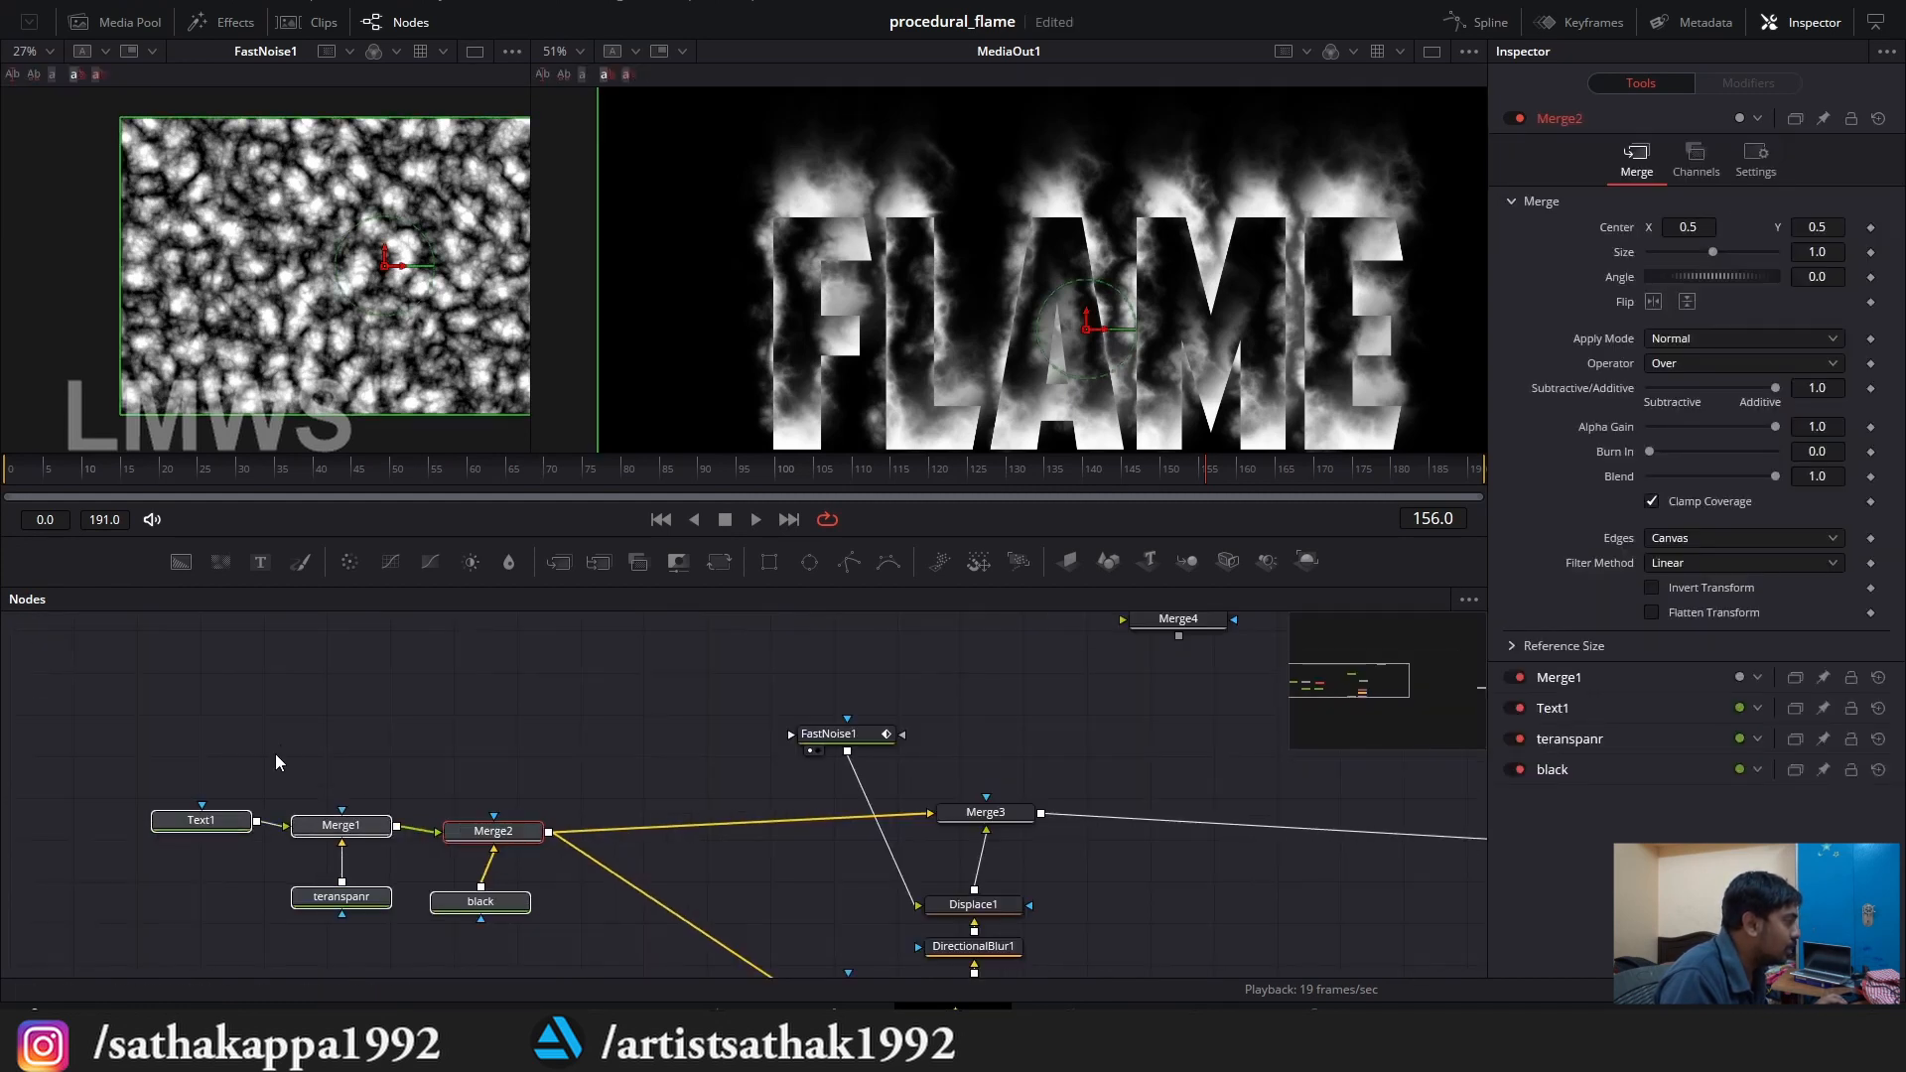
click(276, 756)
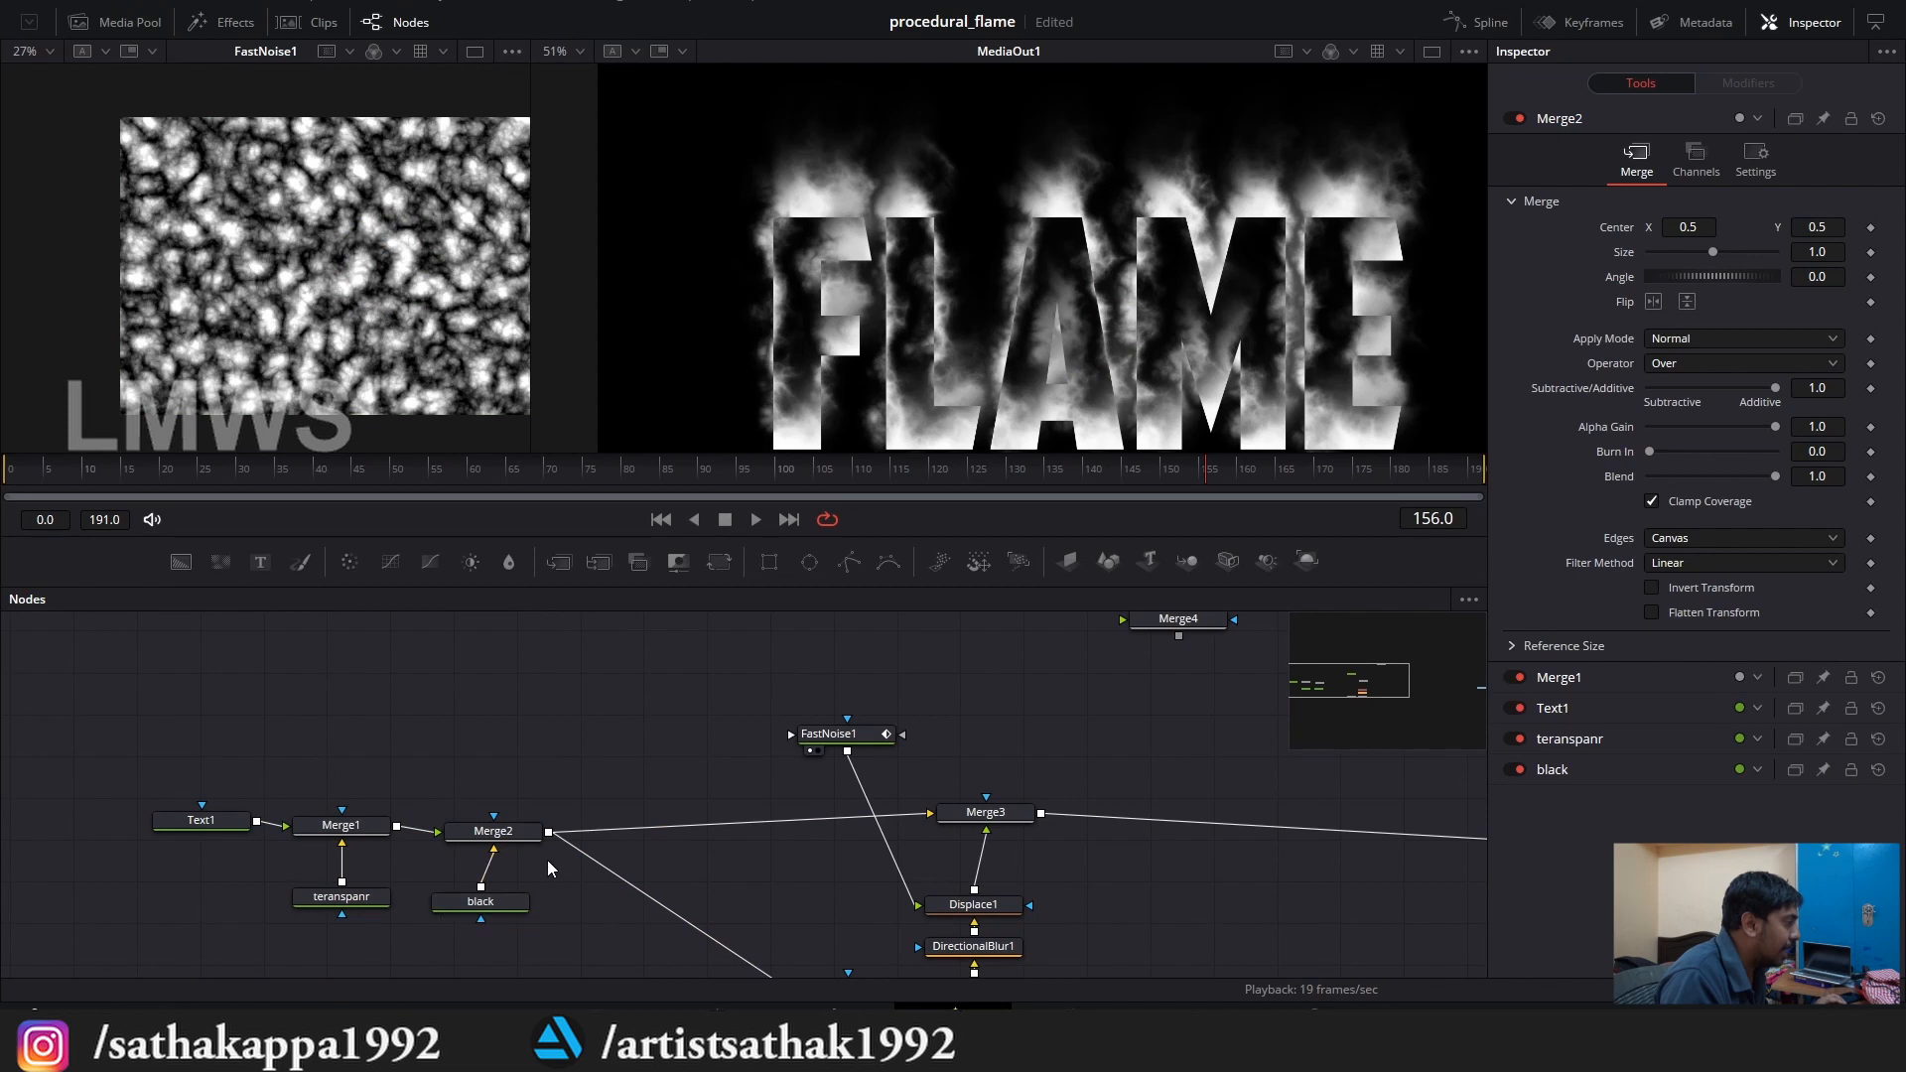
Preview Merge2 in the first viewer and connect its output to the background input of Merge4.
click(454, 849)
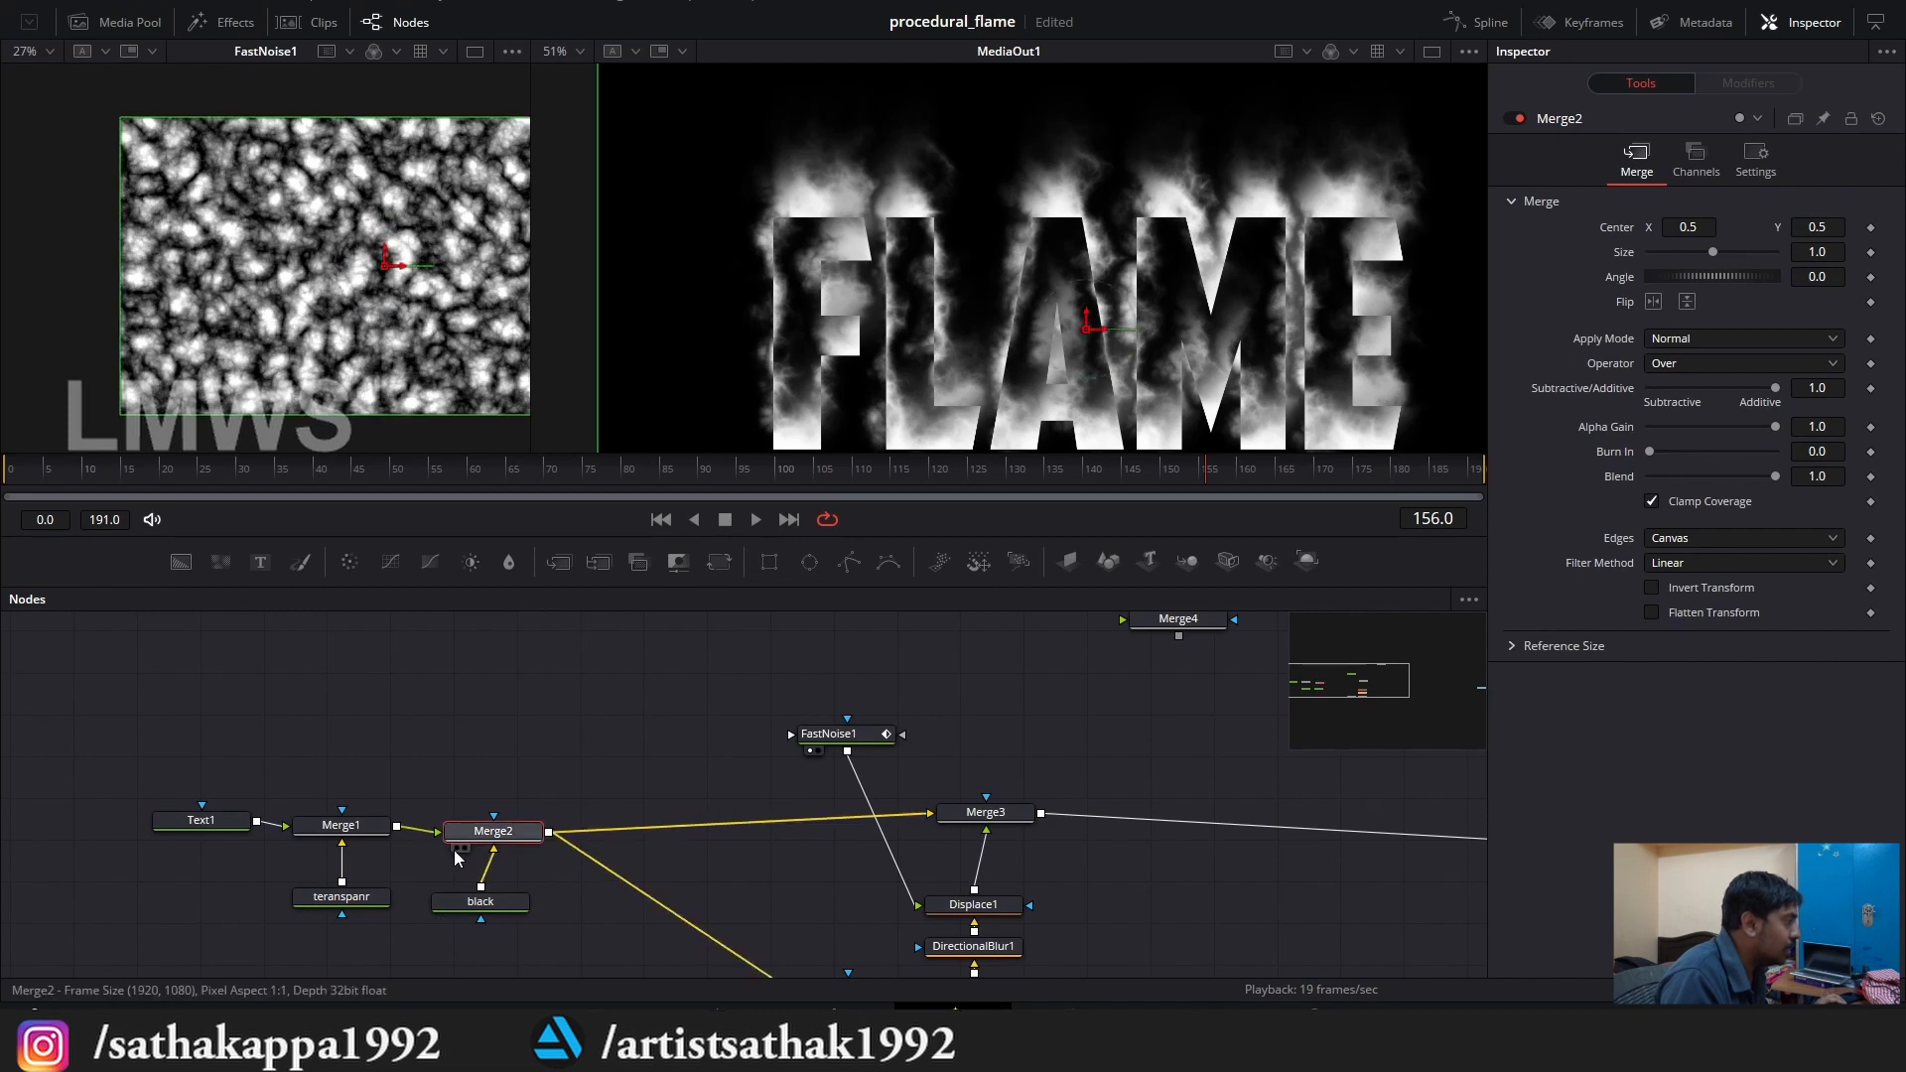
key(ctrl+f)
key(ctrl+f)
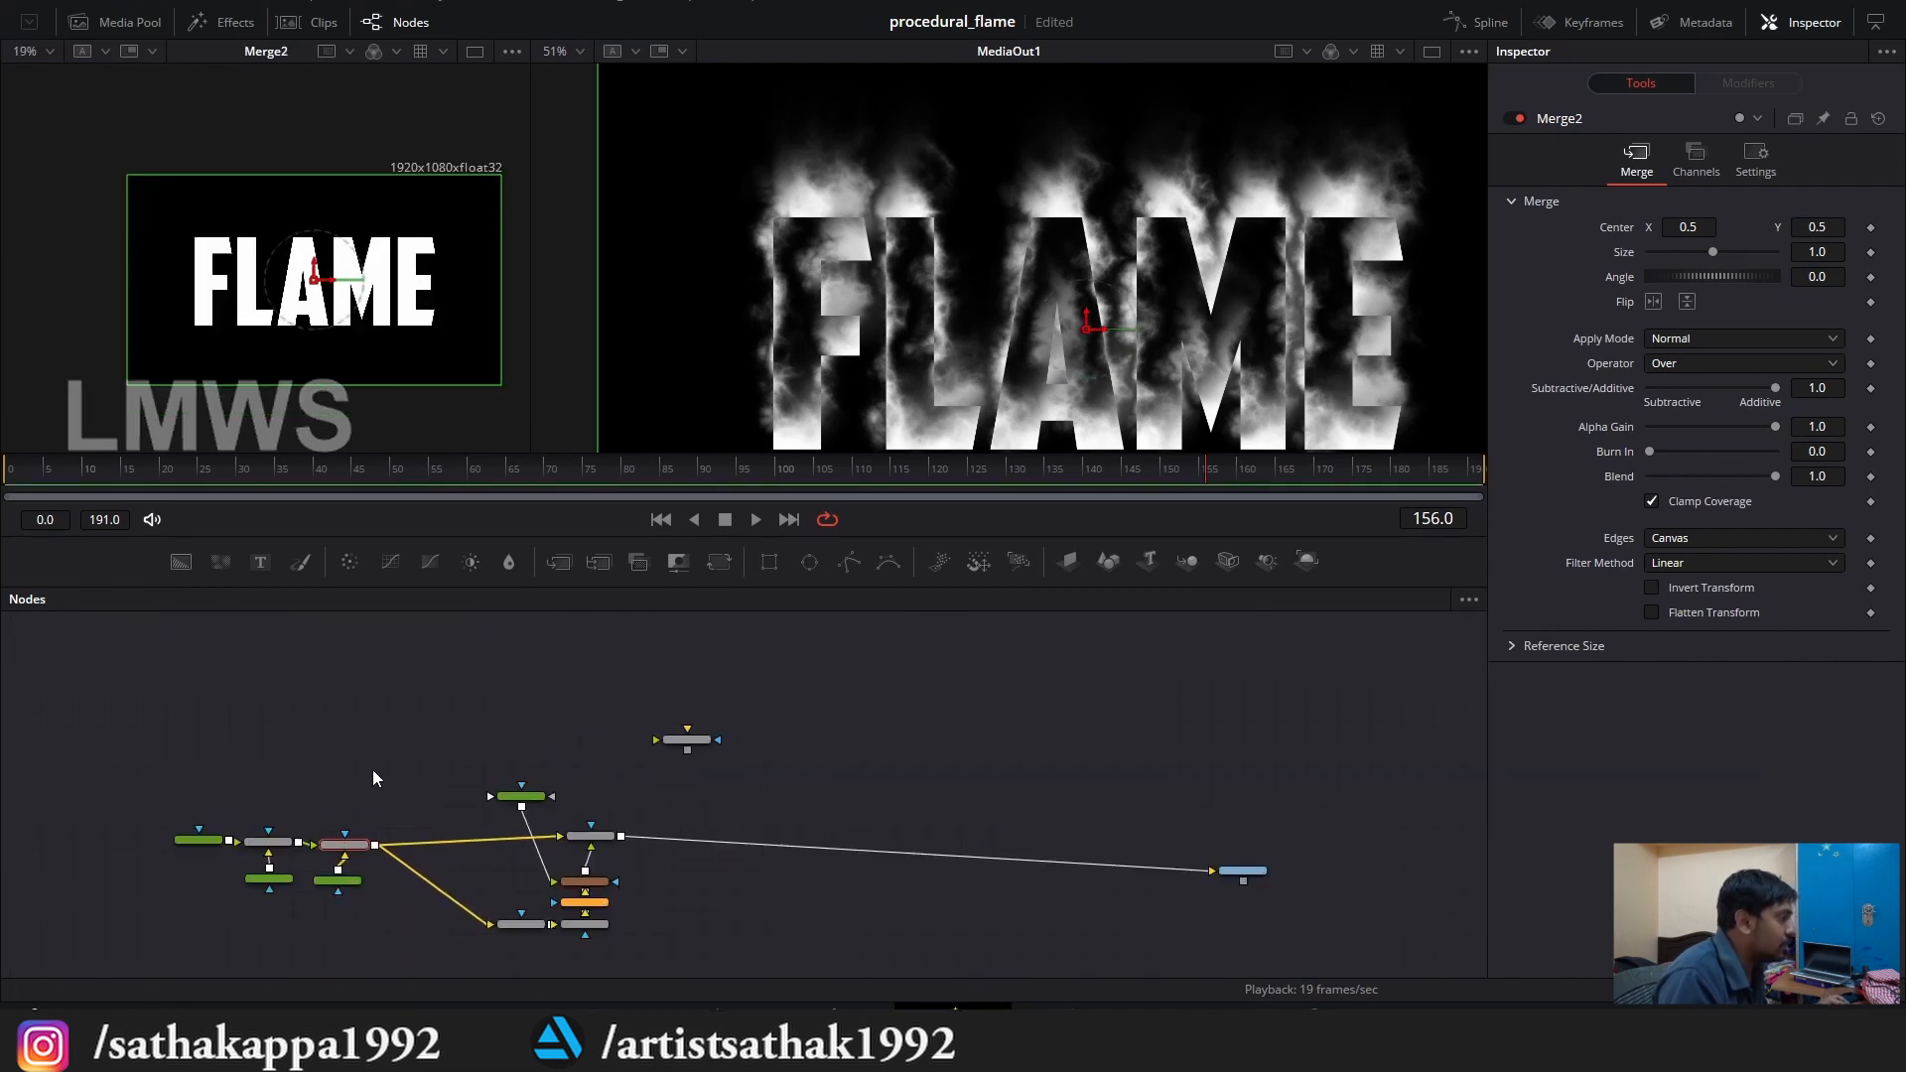
scroll(687, 749, up, 3)
scroll(657, 749, down, 3)
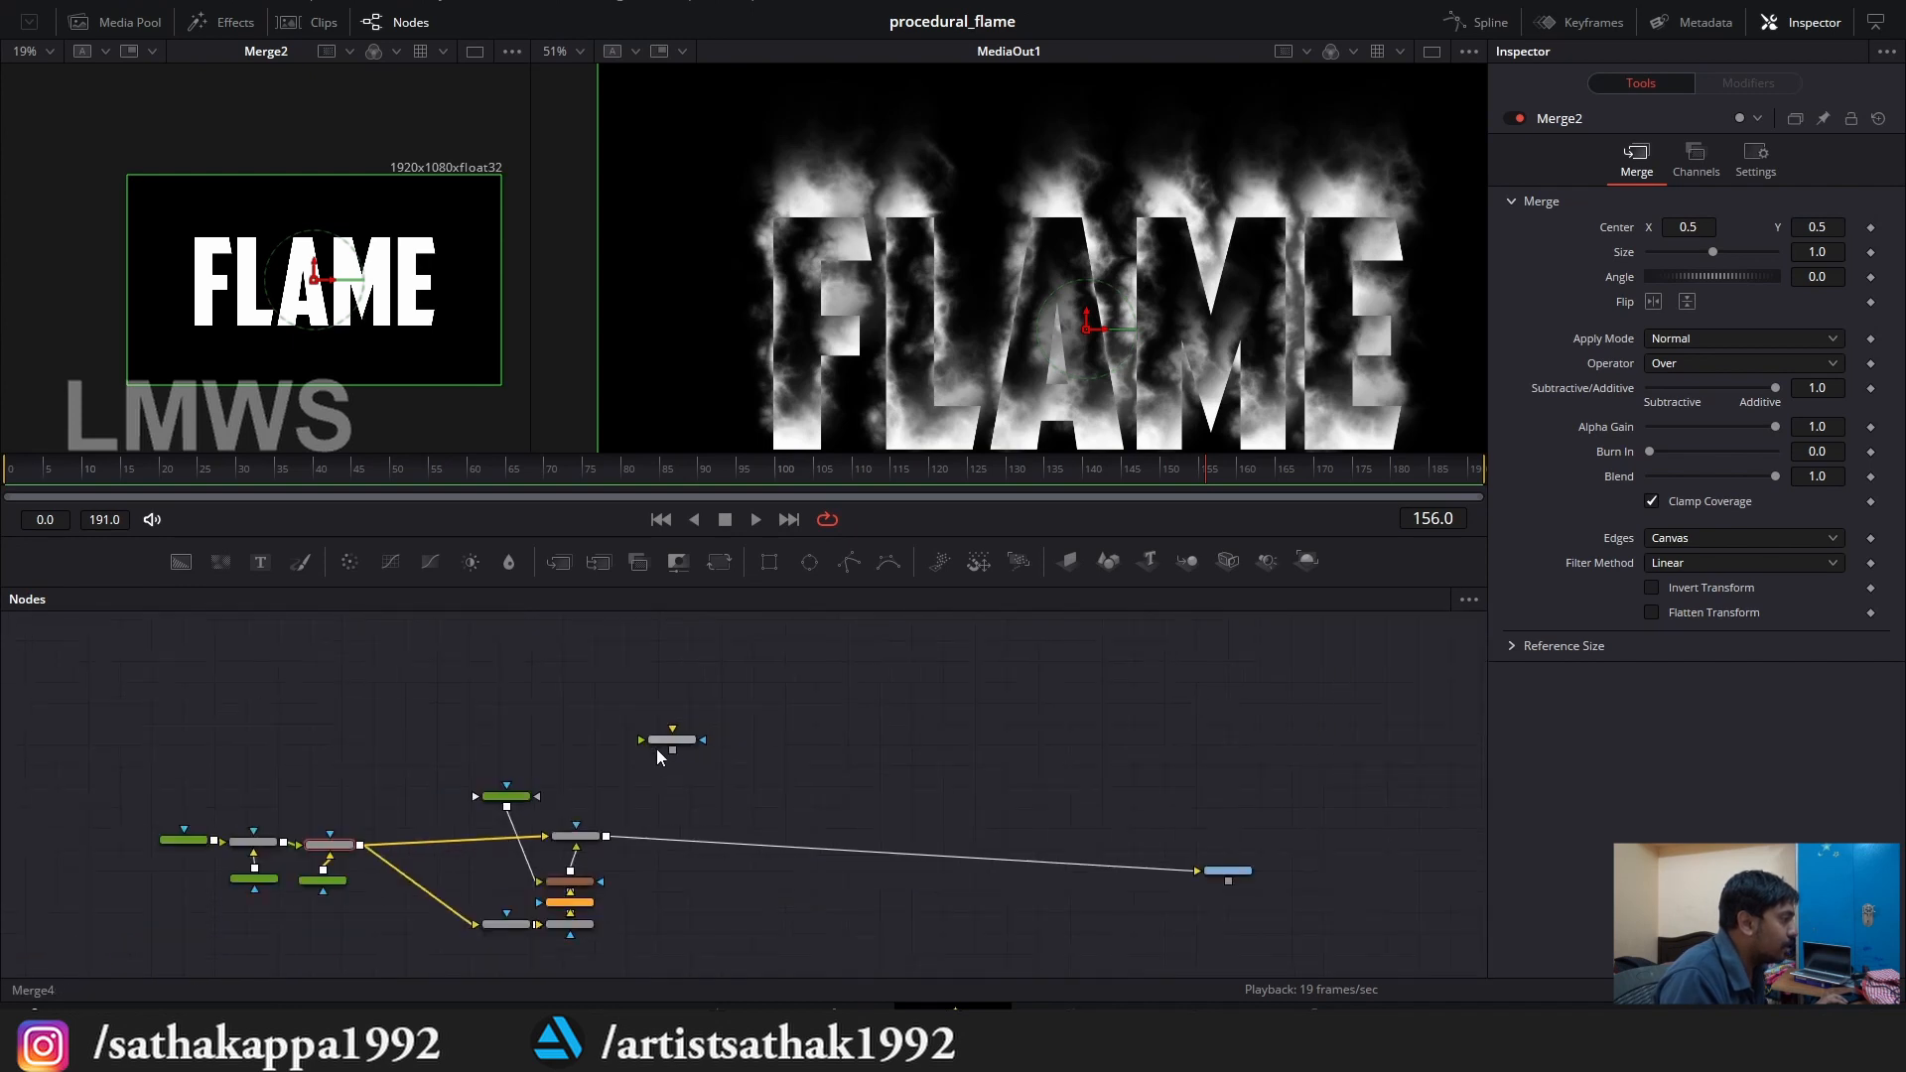
scroll(598, 730, up, 2)
click(383, 804)
drag(280, 896, 738, 742)
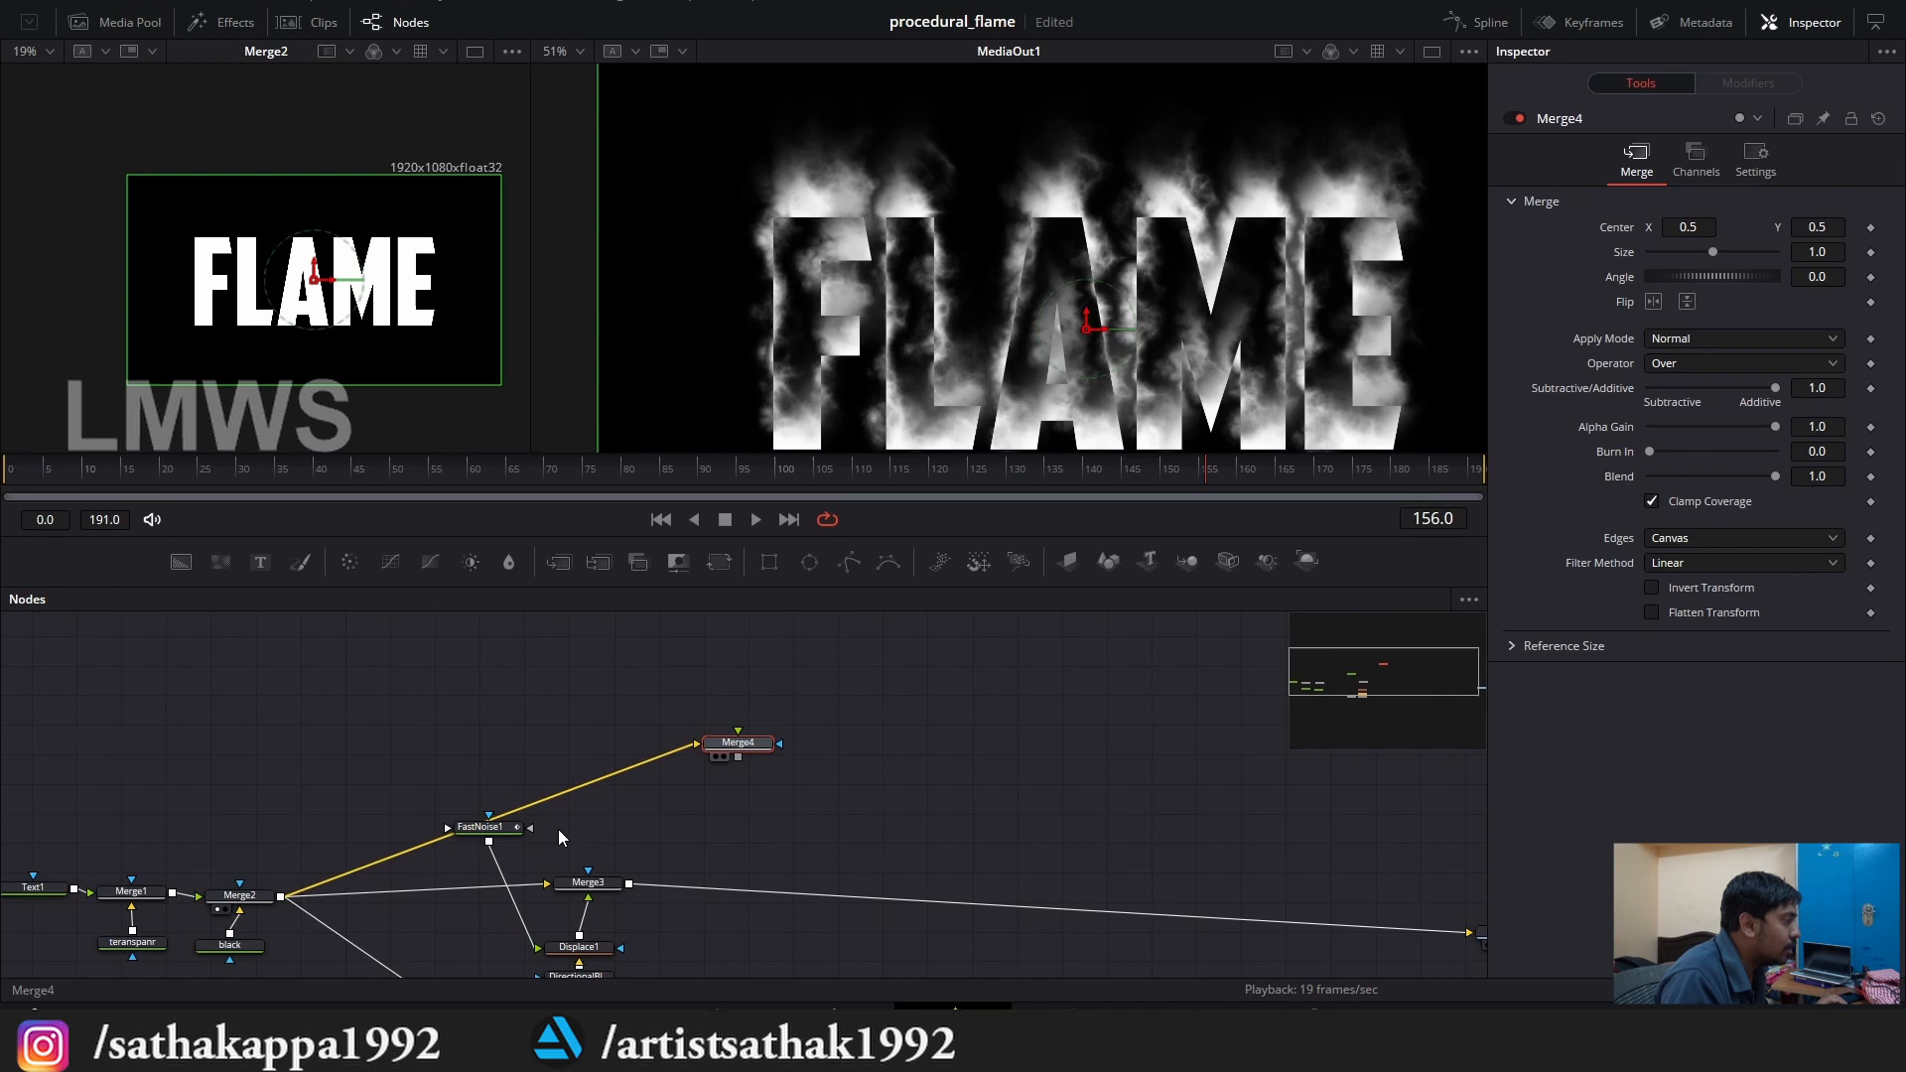
Connect FastNoise1's output to the foreground of Merge4 and preview Merge4 in the first viewer.
drag(485, 828, 744, 750)
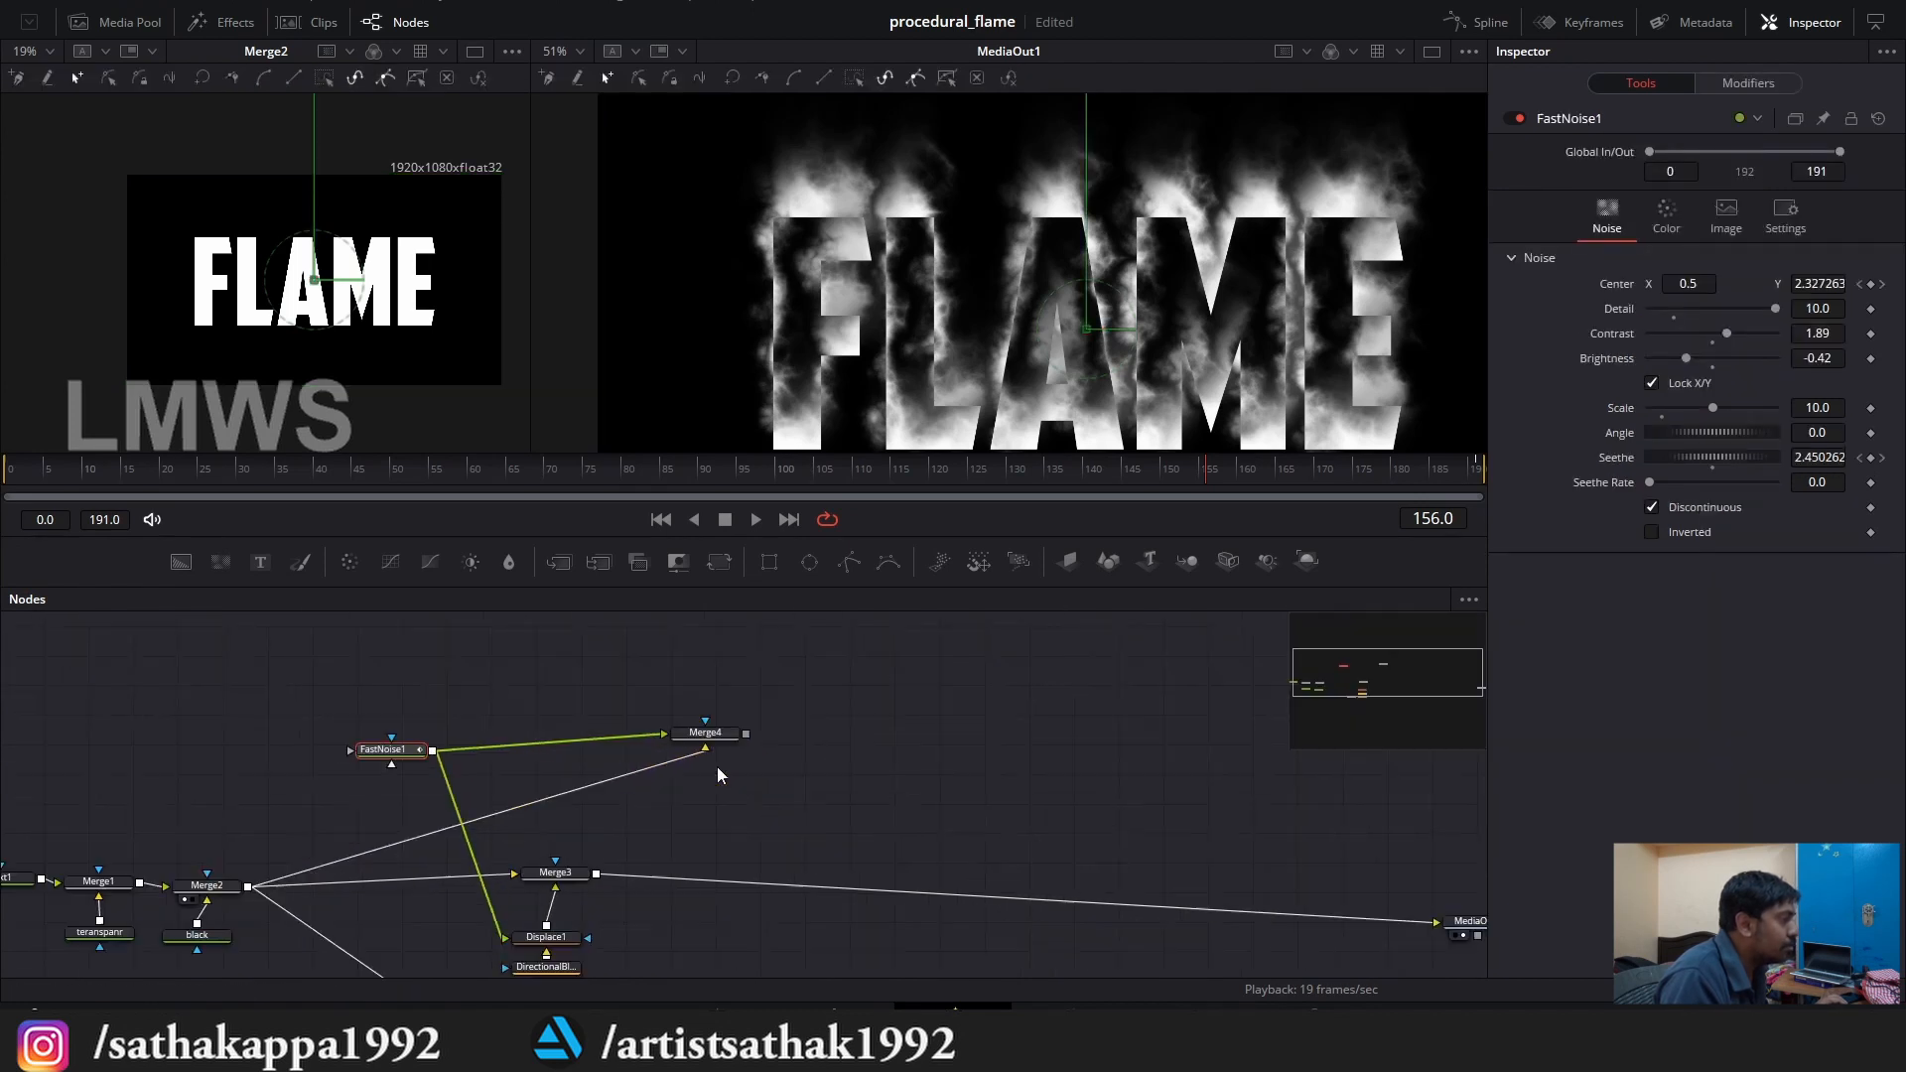
click(684, 747)
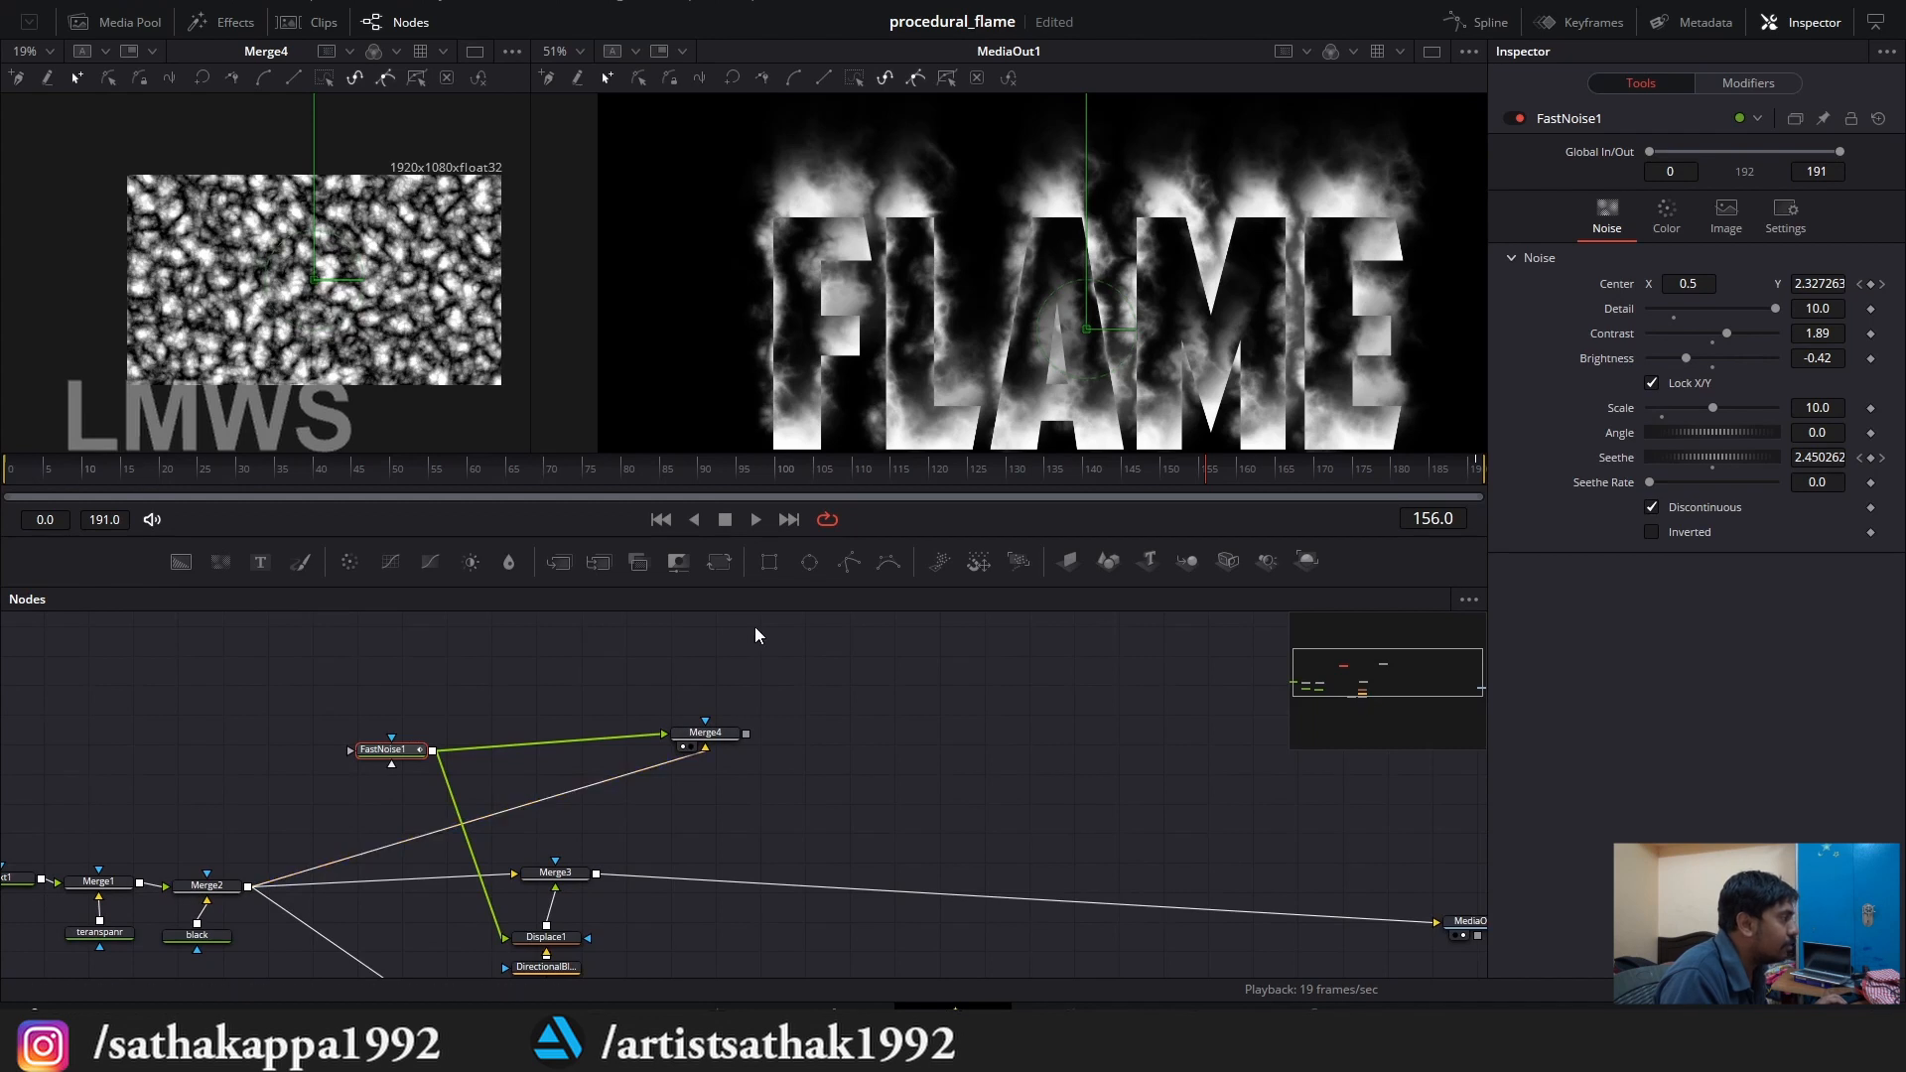
scroll(692, 691, up, 3)
click(756, 778)
scroll(756, 772, down, 1)
scroll(748, 761, up, 1)
scroll(744, 762, down, 1)
scroll(700, 802, up, 1)
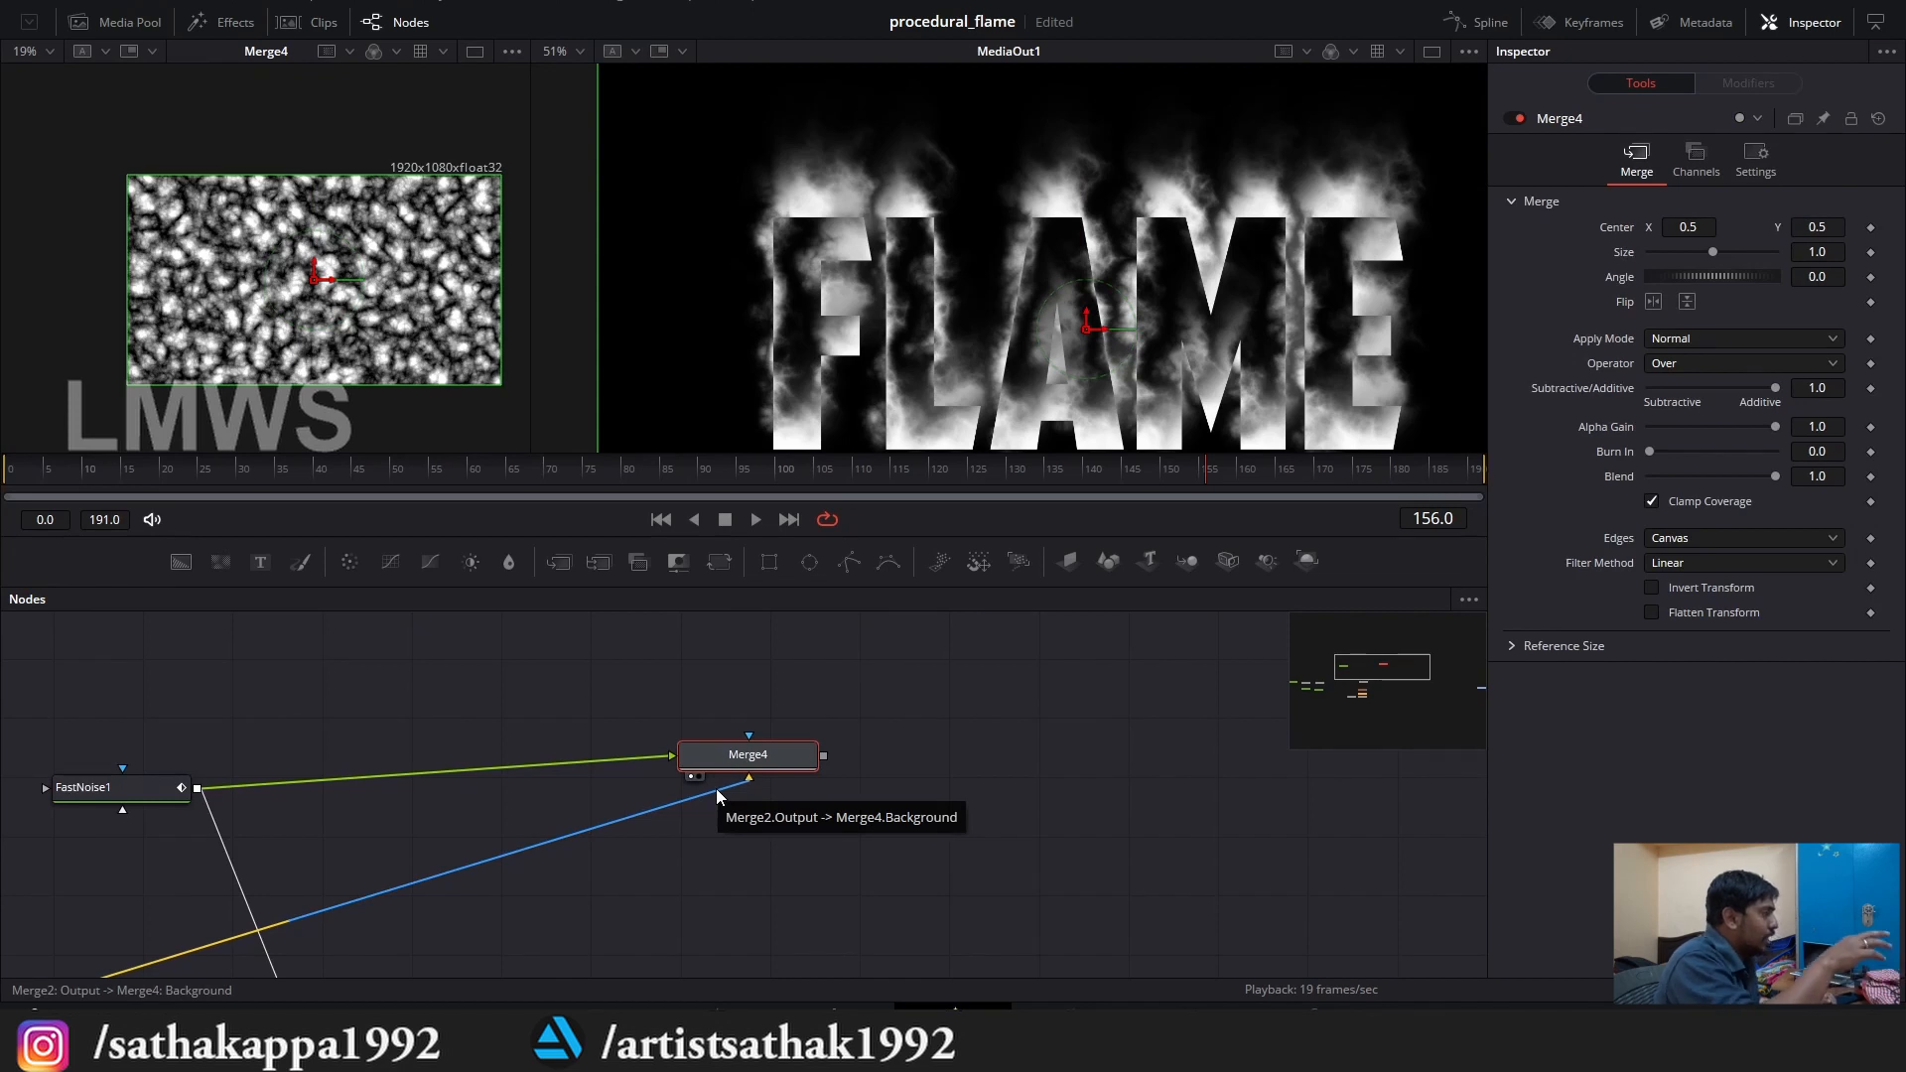
Examine Merge2's white-on-black FLAME text in the first viewer and its links to Merge4.
scroll(635, 685, down, 3)
scroll(261, 828, up, 1)
scroll(261, 828, down, 1)
scroll(114, 875, up, 2)
click(217, 850)
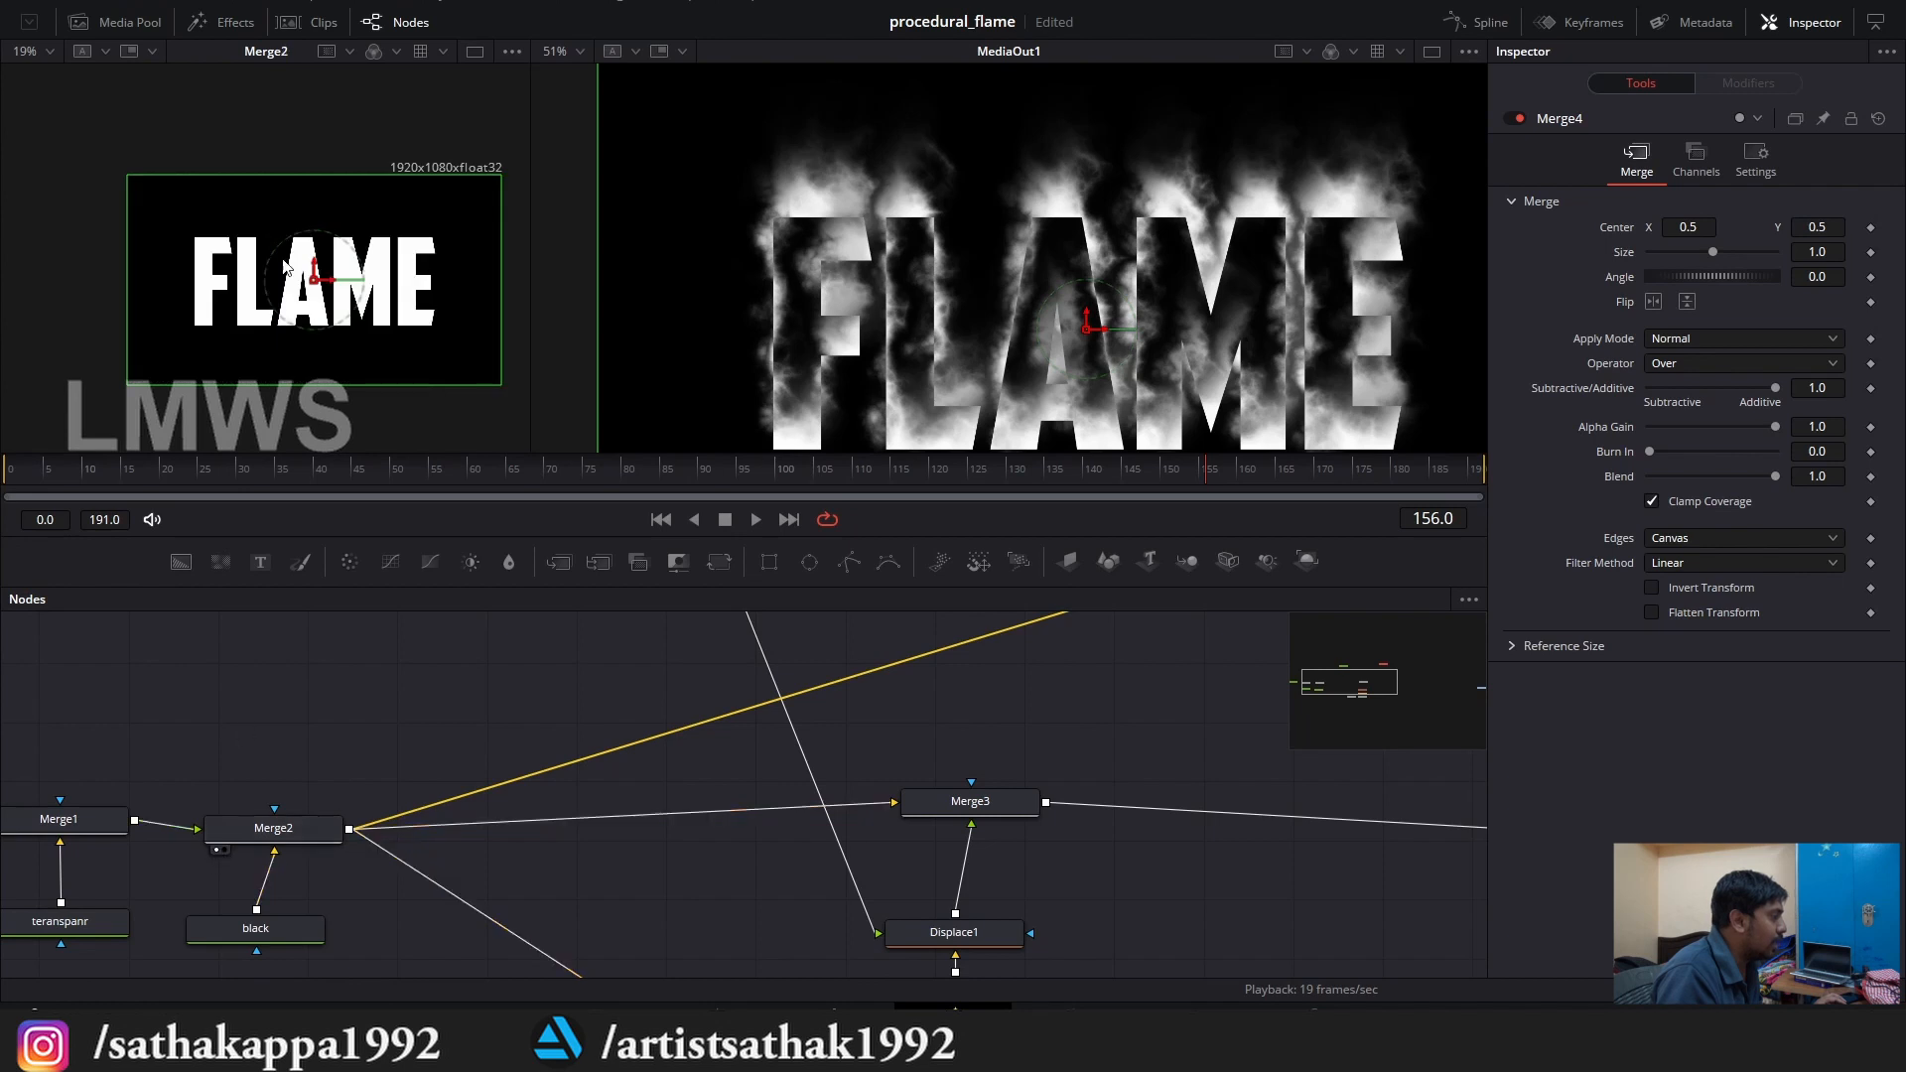
scroll(266, 308, up, 2)
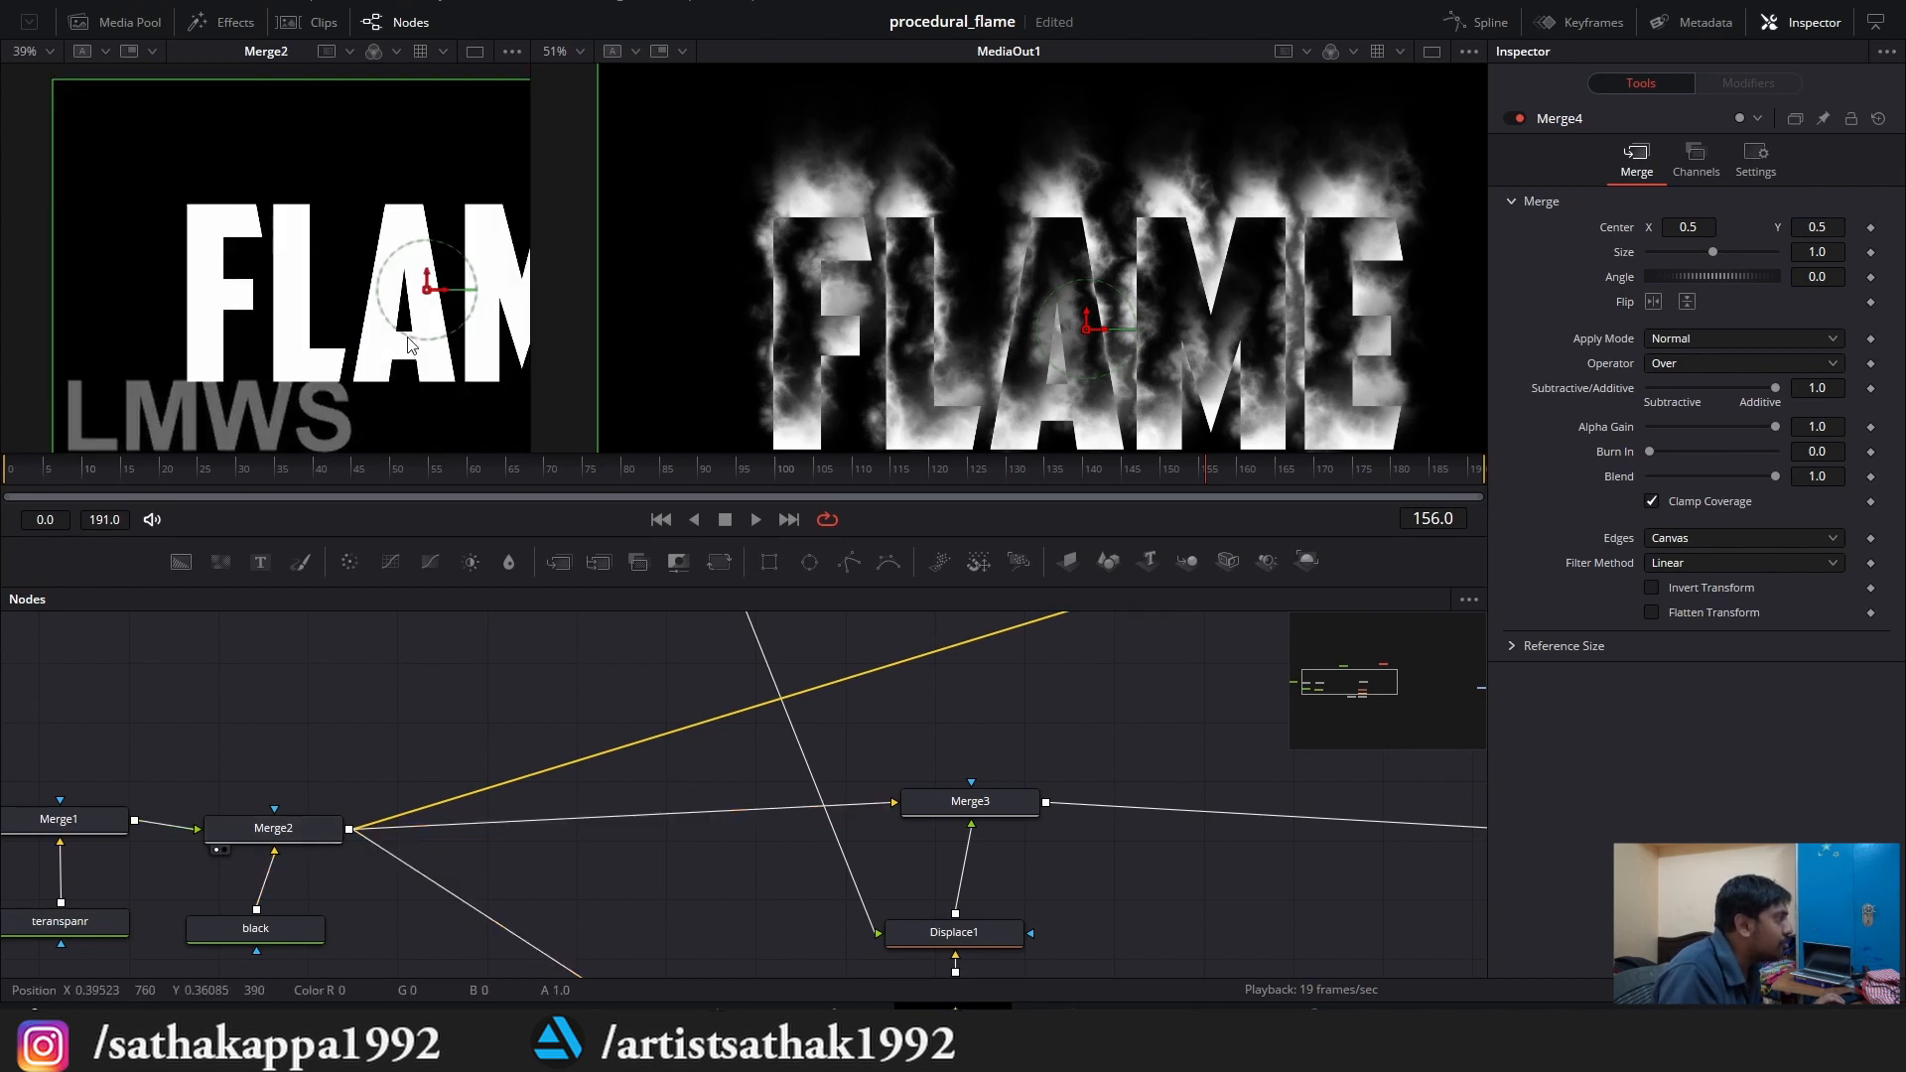
scroll(180, 727, down, 4)
scroll(338, 683, up, 2)
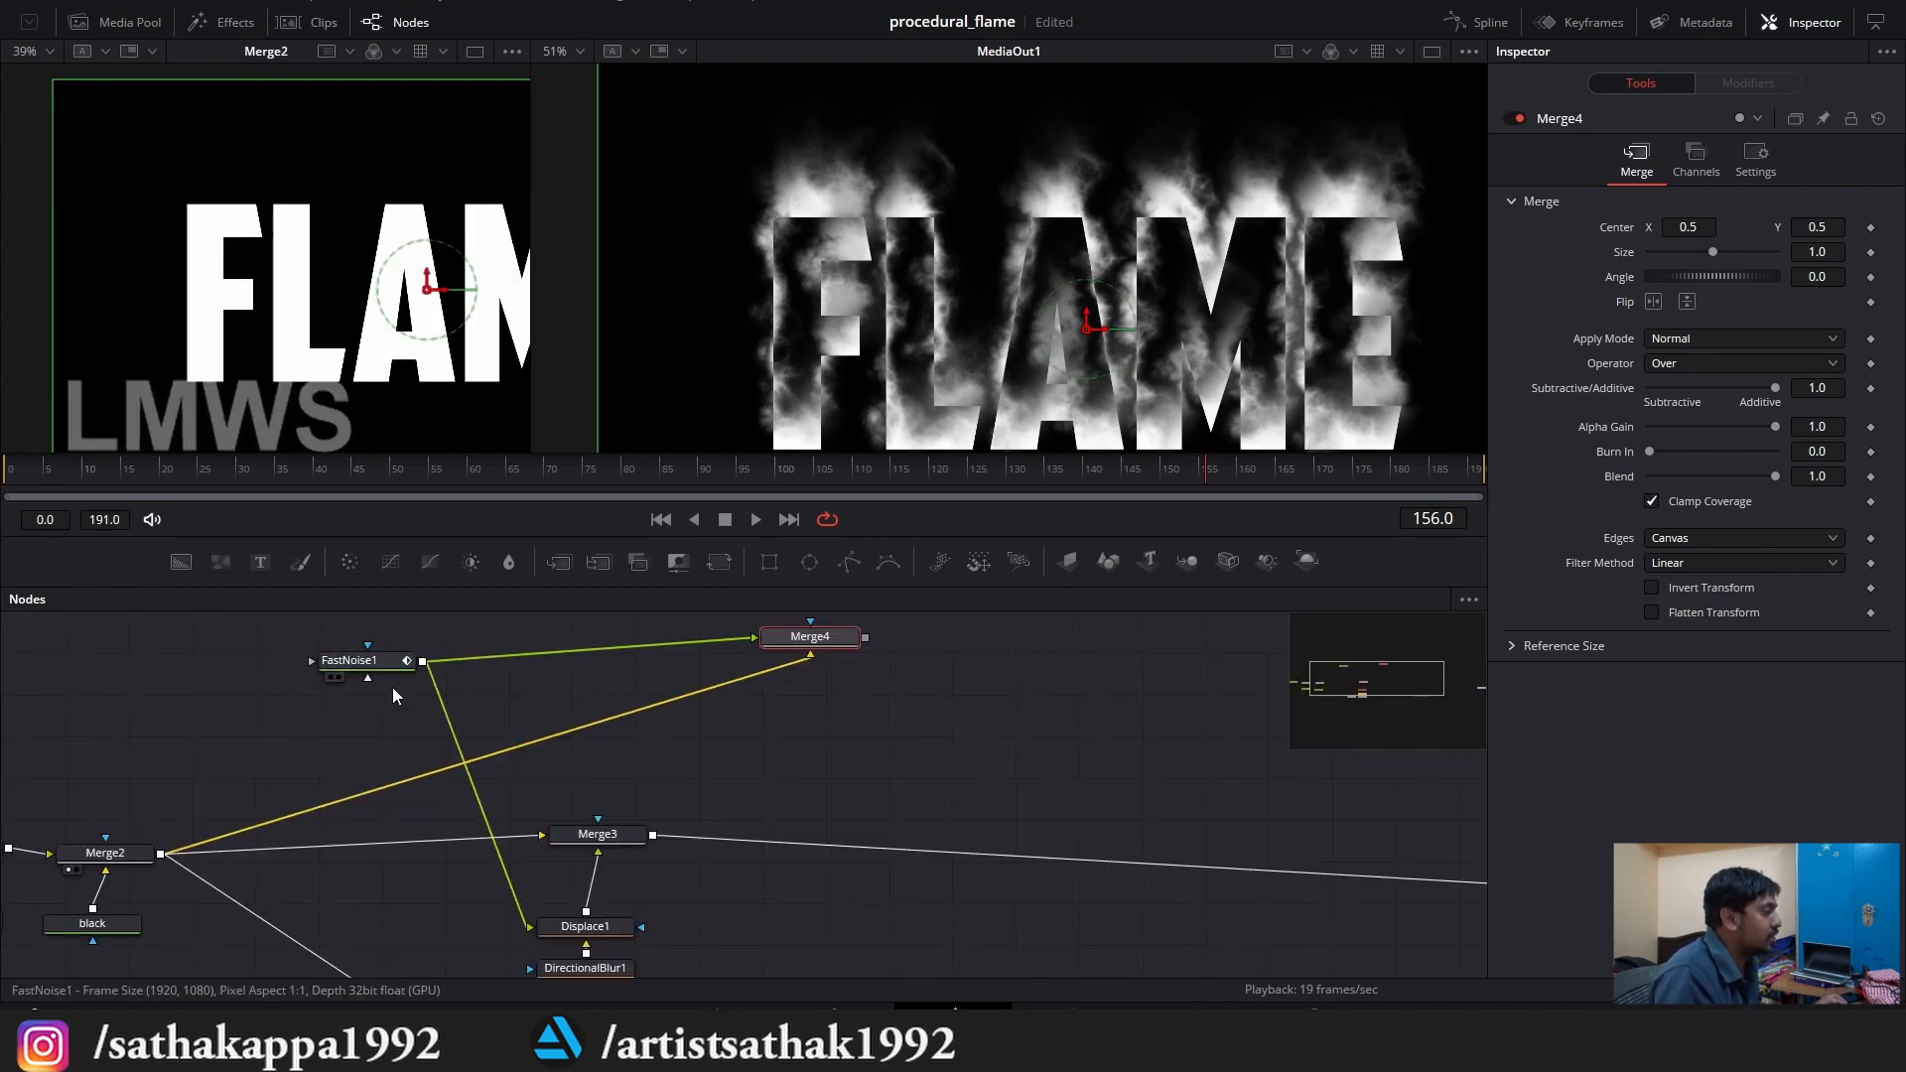
scroll(391, 687, down, 2)
scroll(377, 629, up, 2)
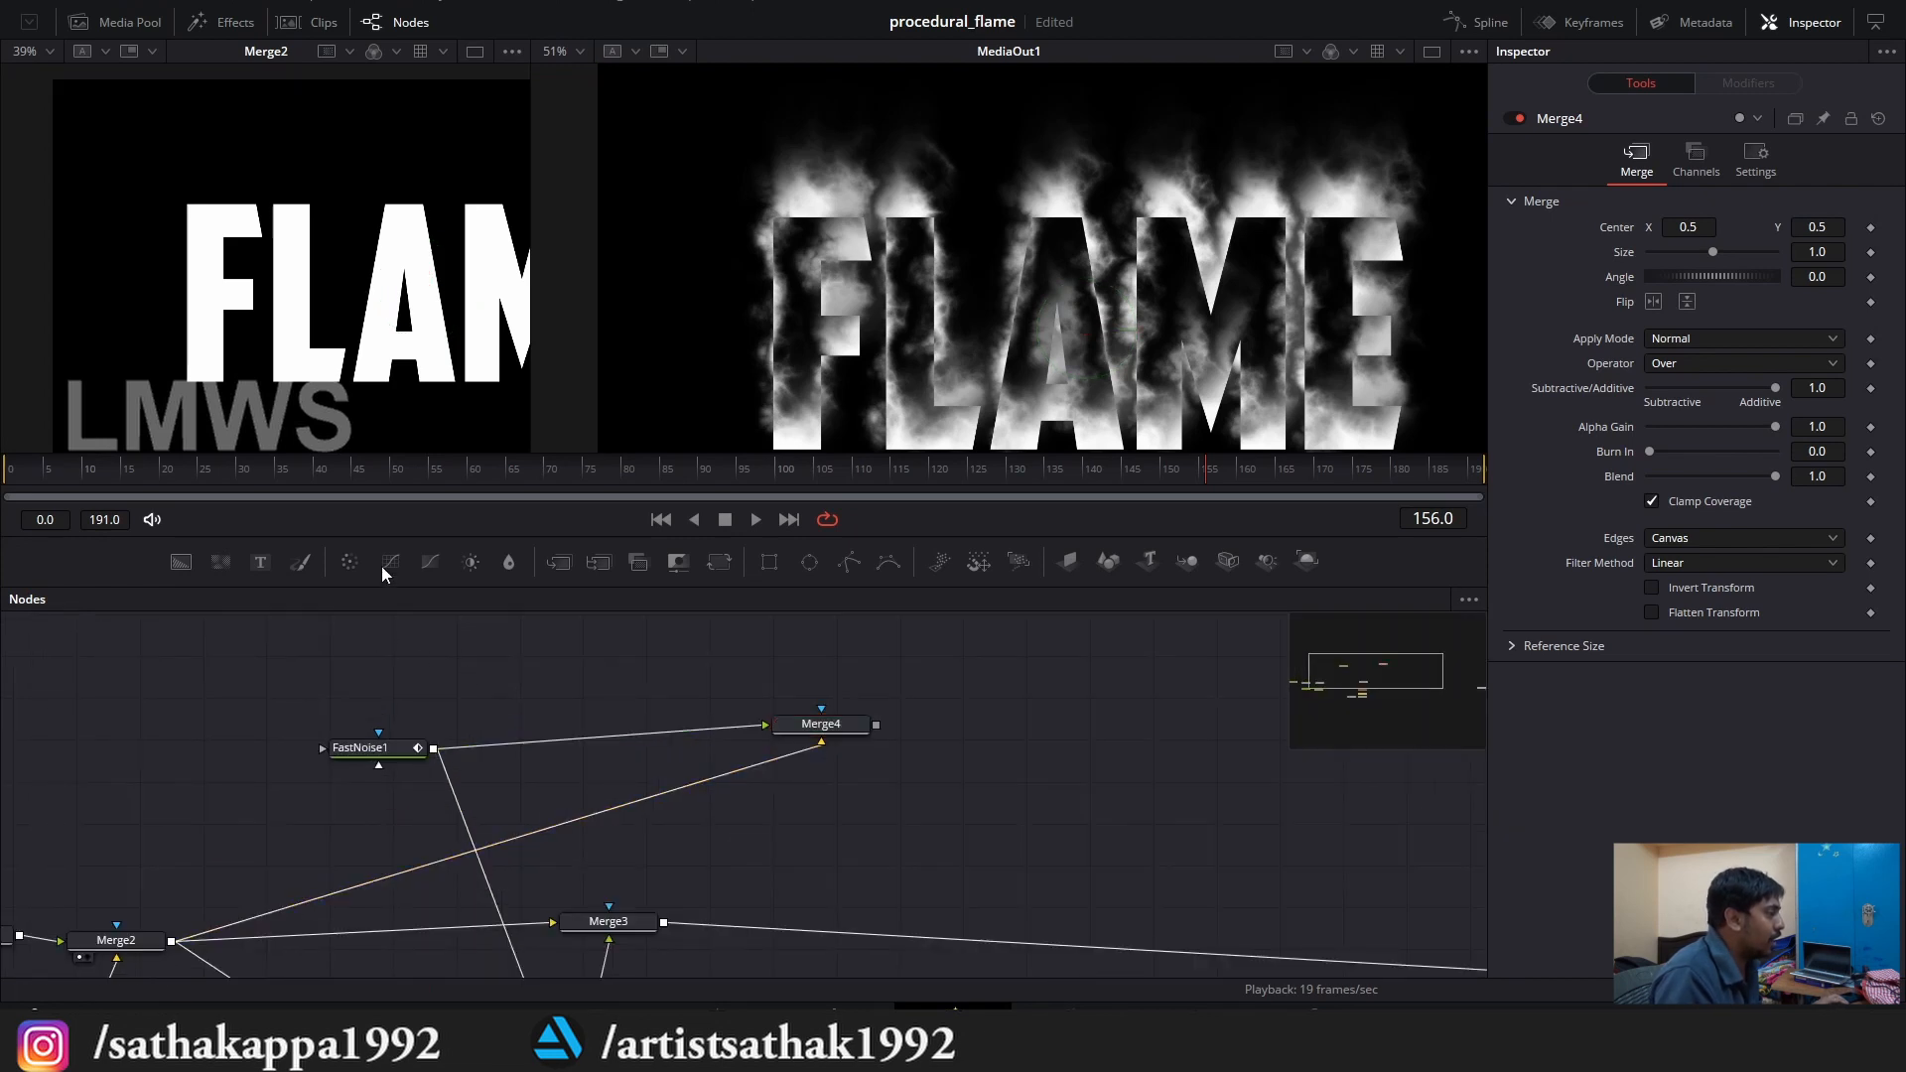
Add a Luma Keyer node and place it above FastNoise1.
key(shift+space)
text(lum)
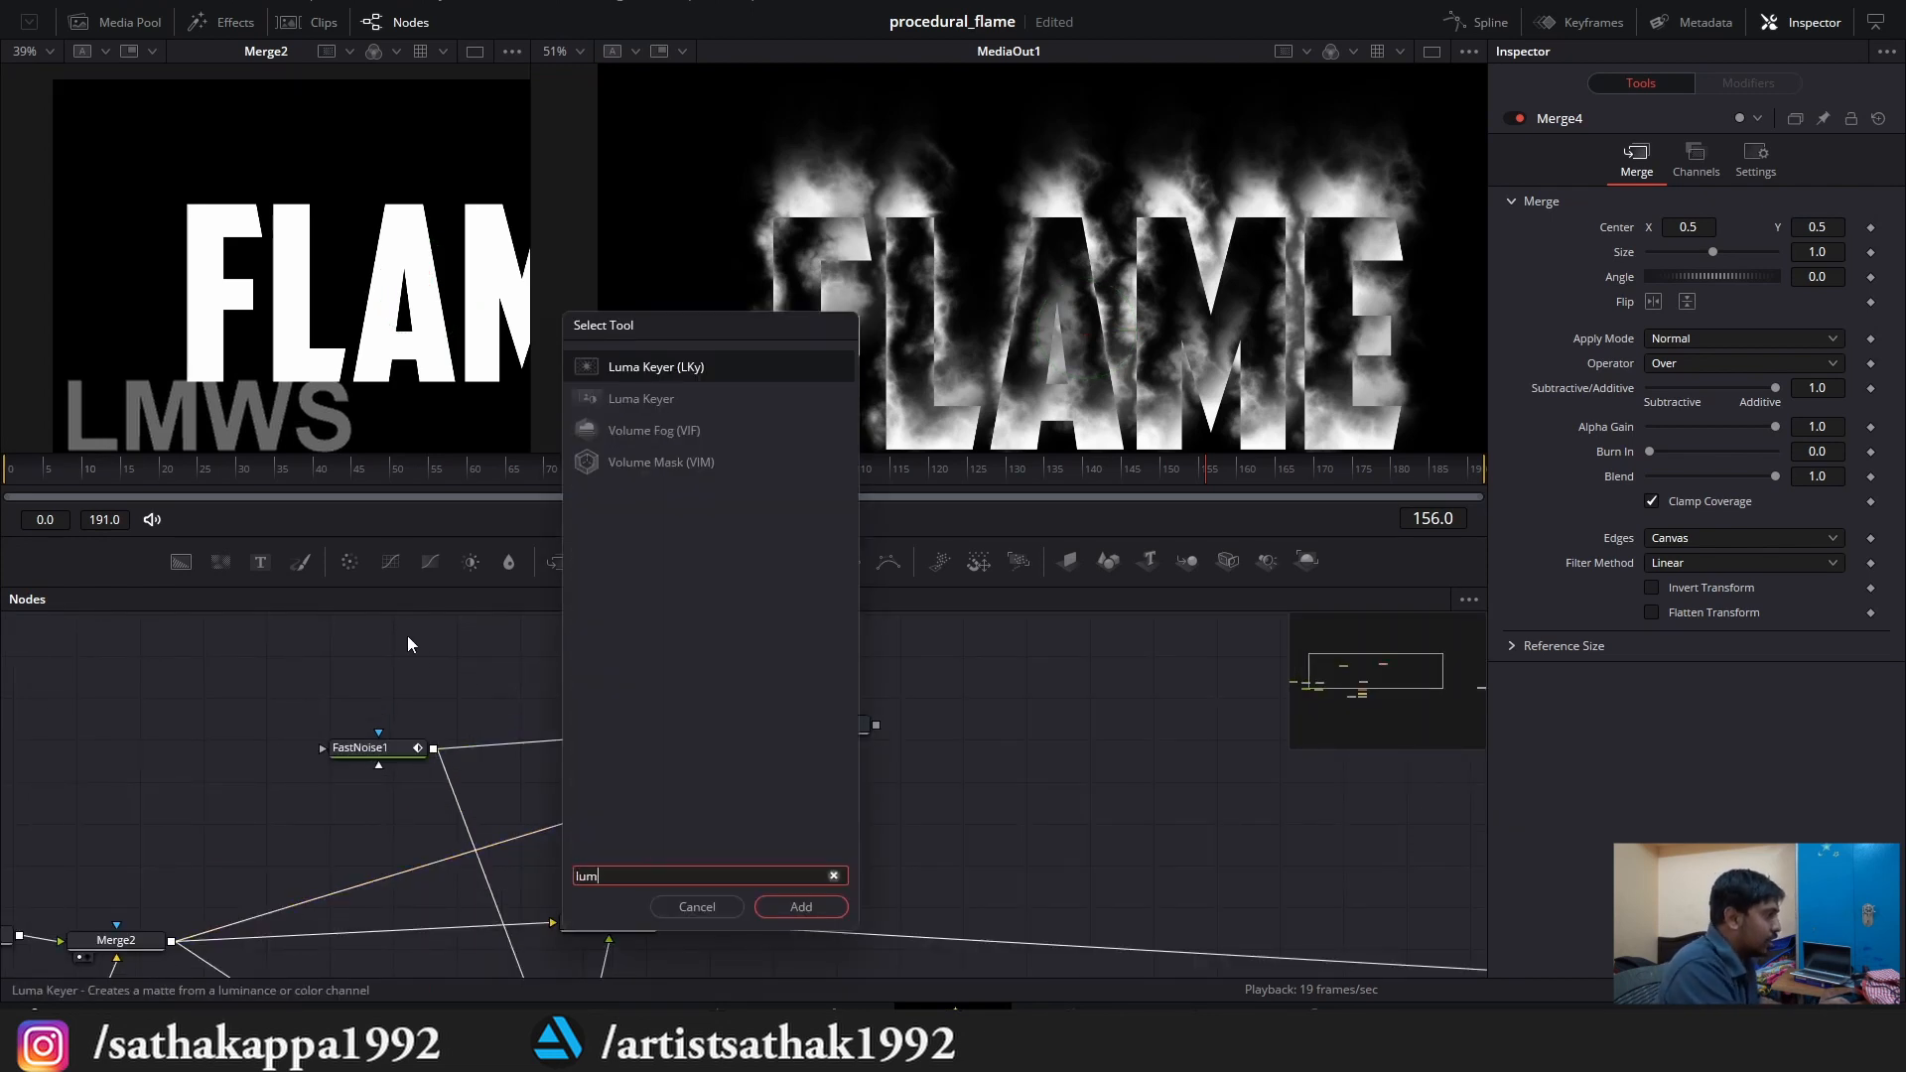
key(Return)
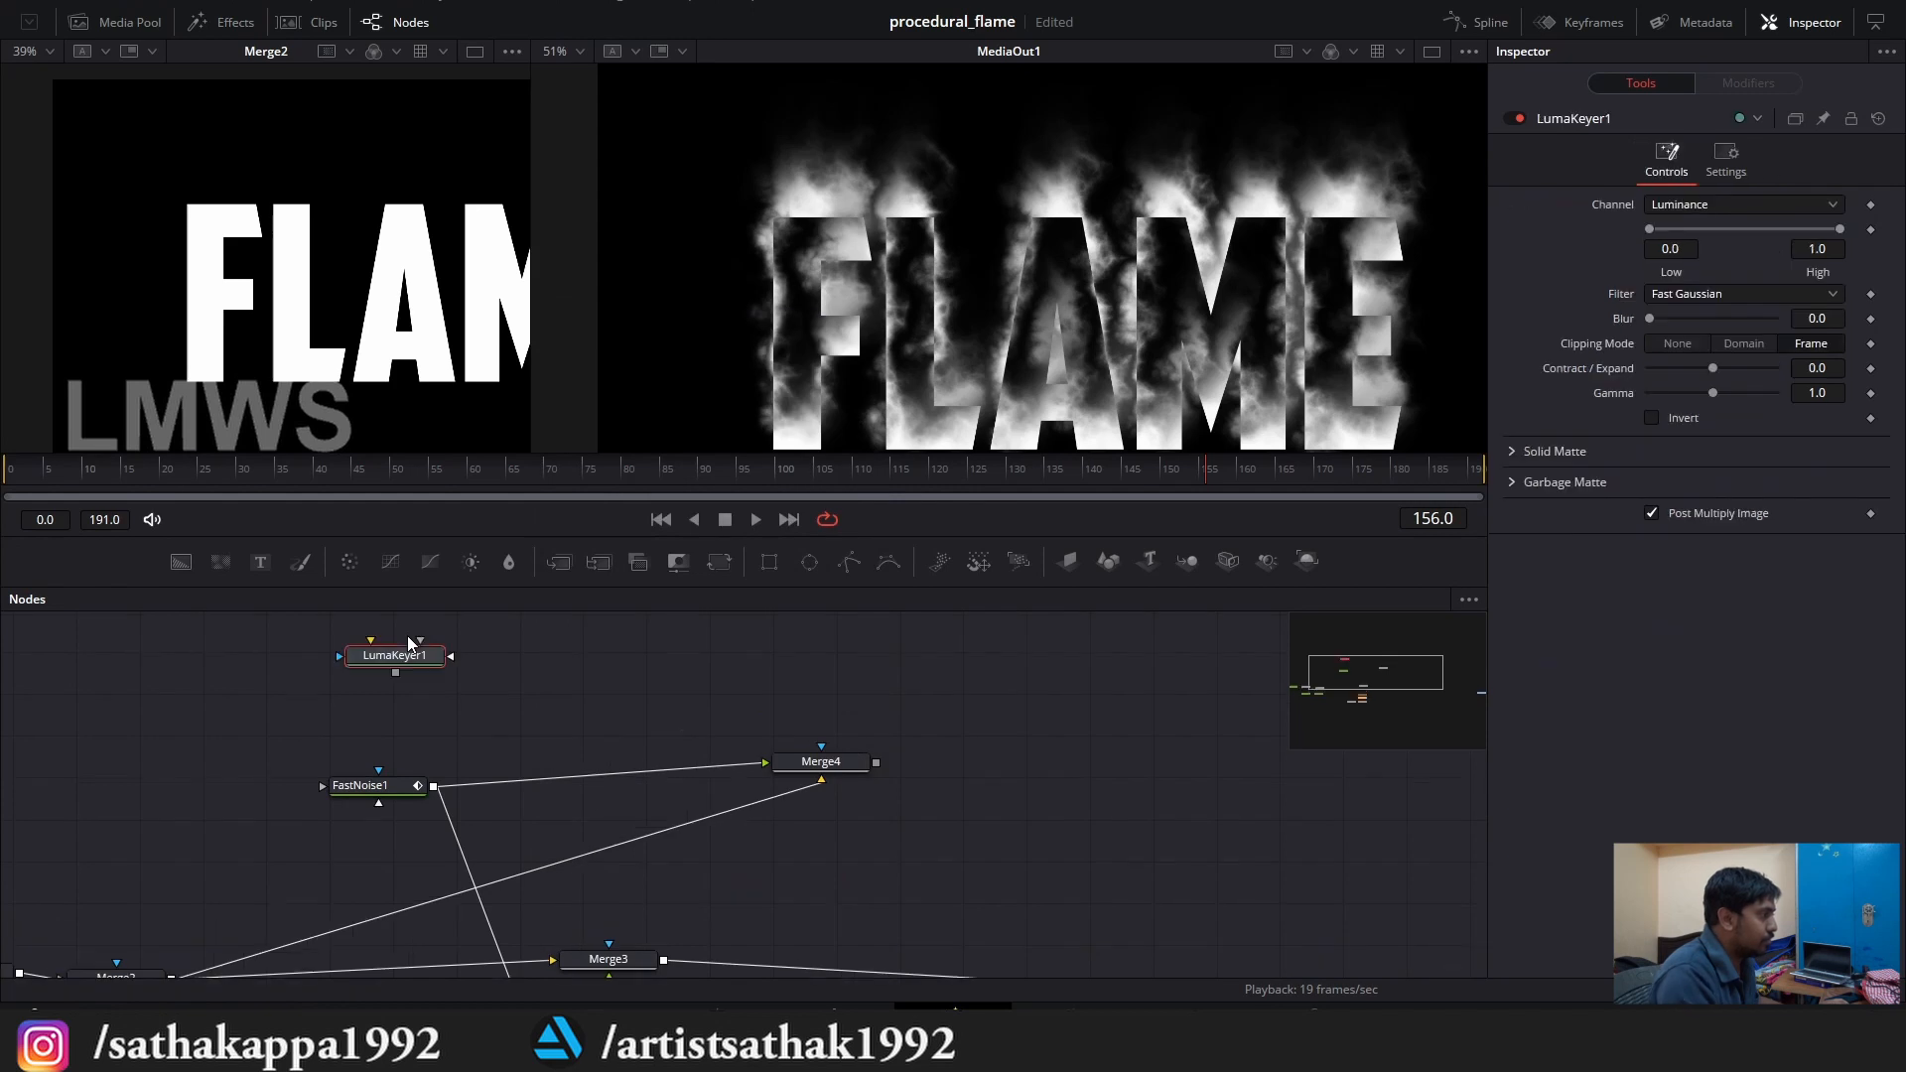
scroll(465, 676, down, 1)
drag(428, 651, 510, 668)
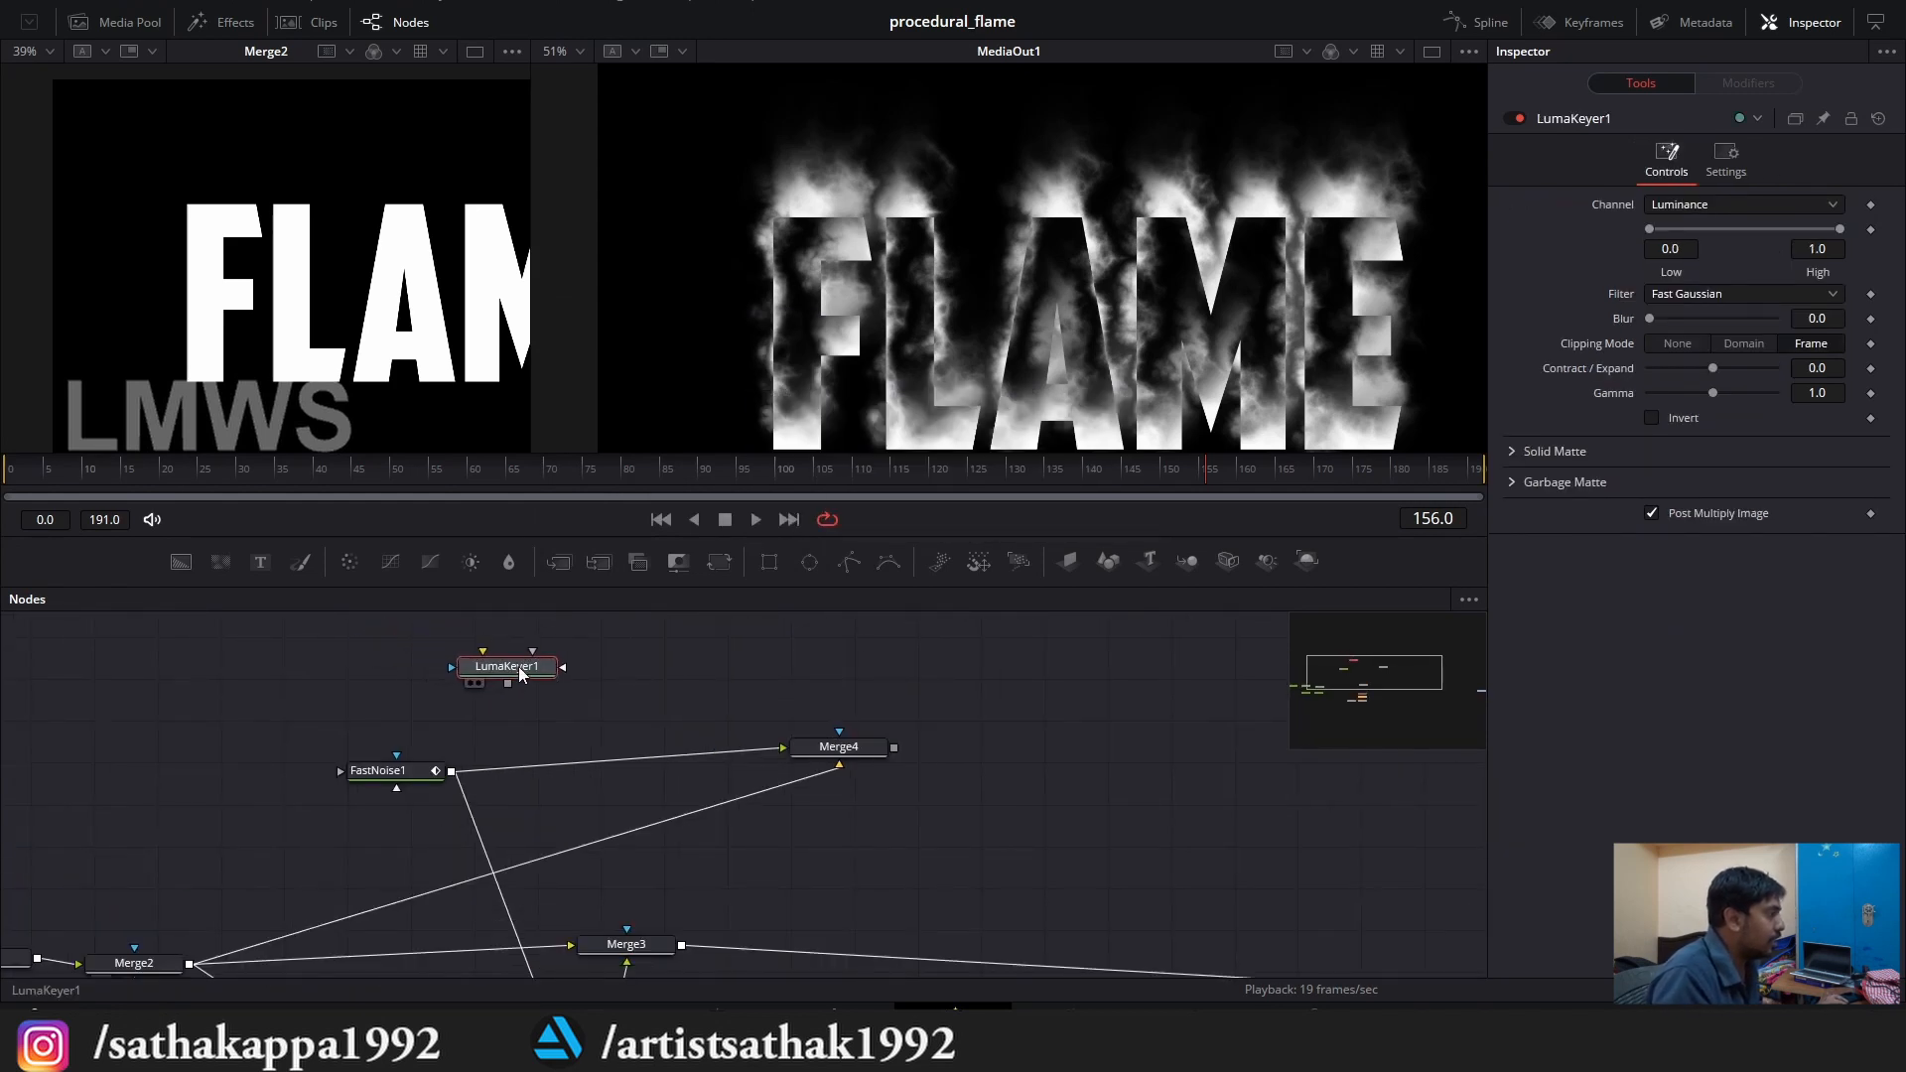
scroll(451, 713, up, 1)
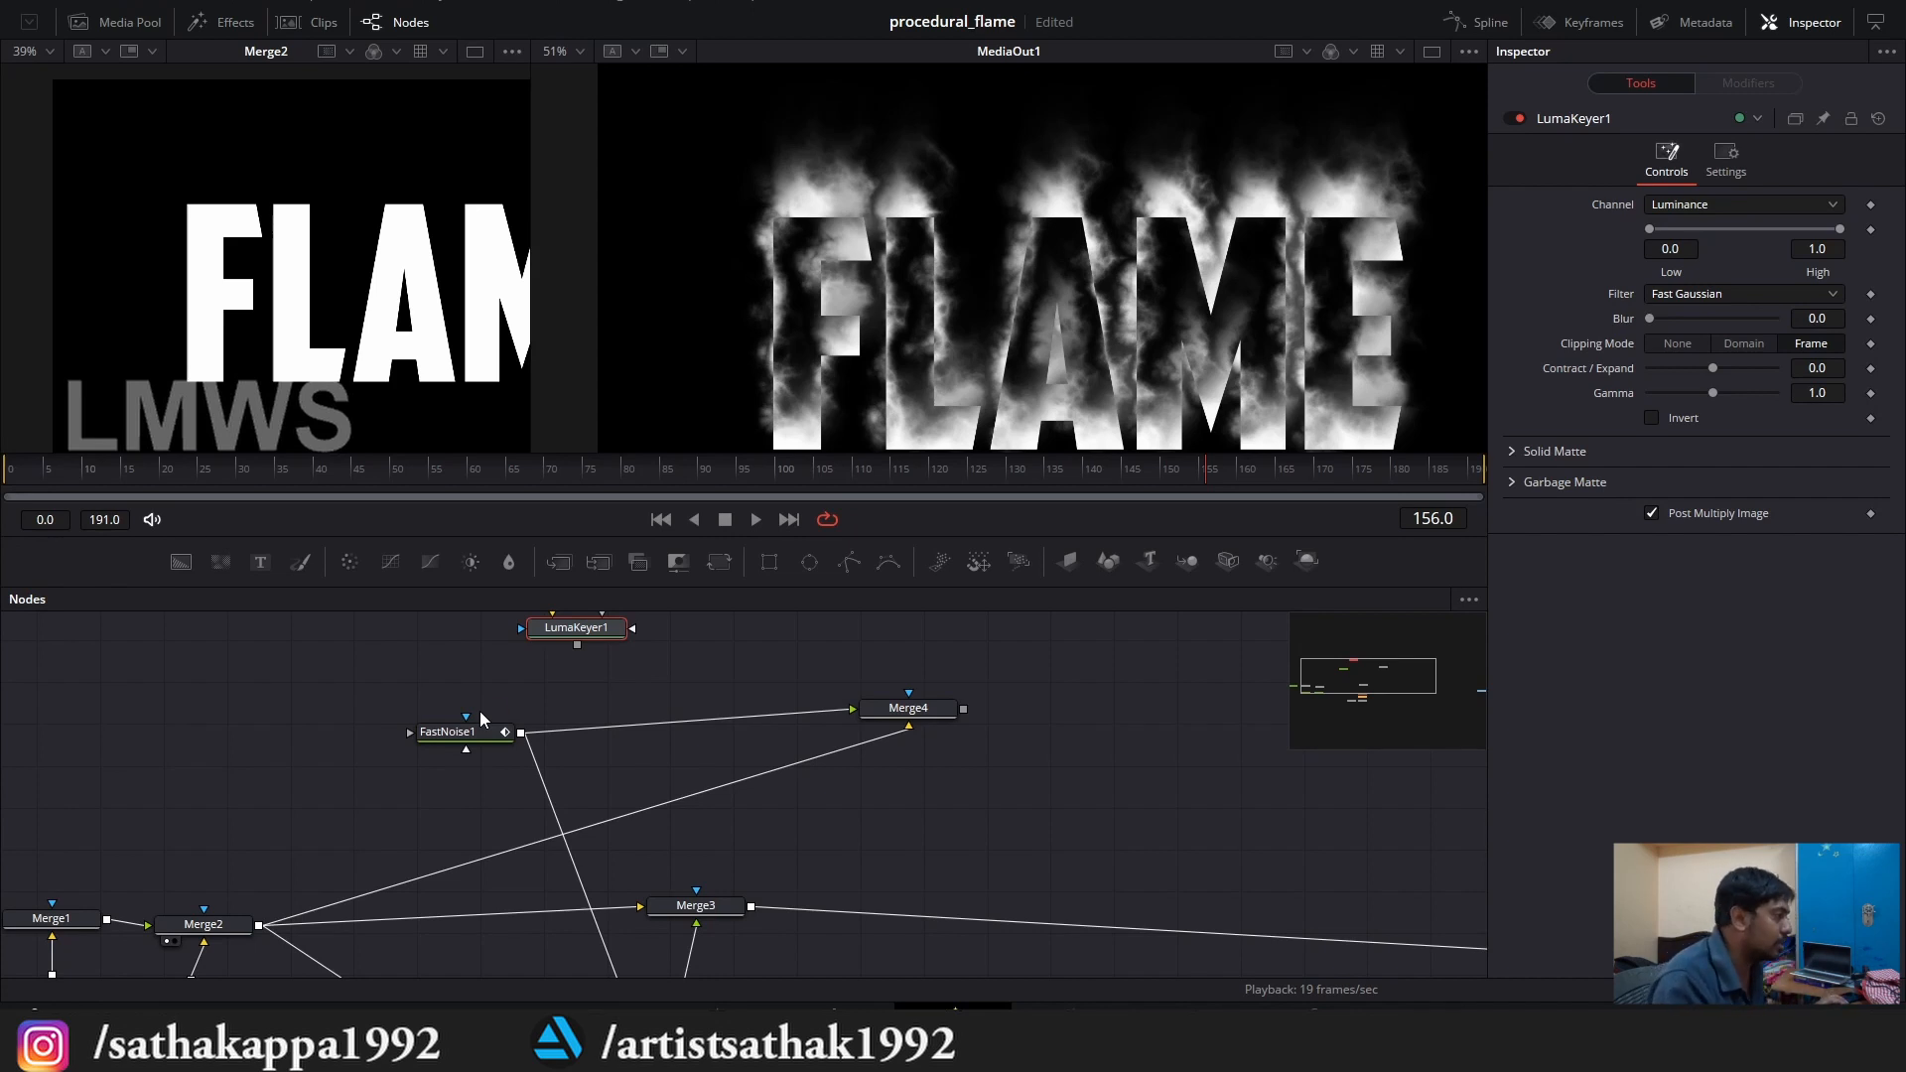
Connect Merge2 to LumaKeyer1's input and LumaKeyer1's output to Merge4's effect mask, and preview the masked noise.
scroll(283, 830, down, 5)
scroll(214, 905, up, 4)
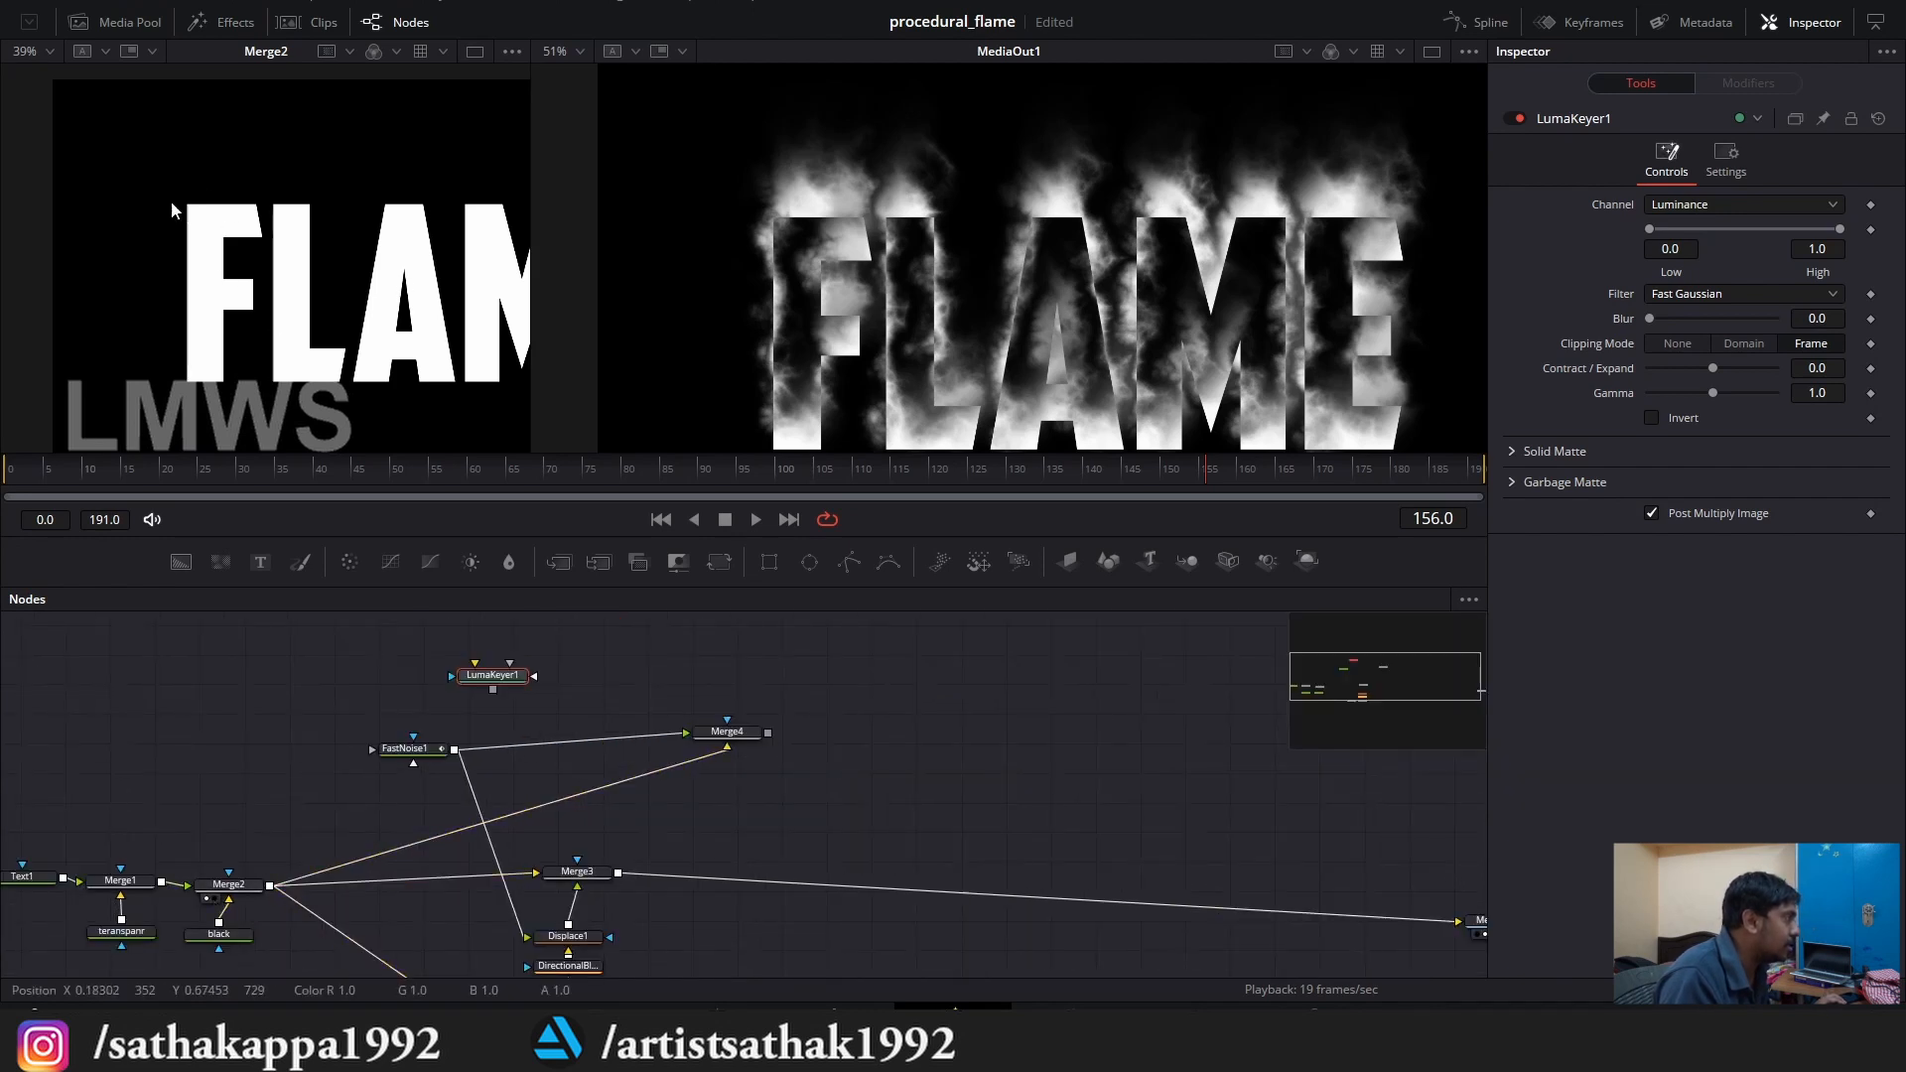
drag(270, 884, 823, 751)
scroll(526, 695, up, 2)
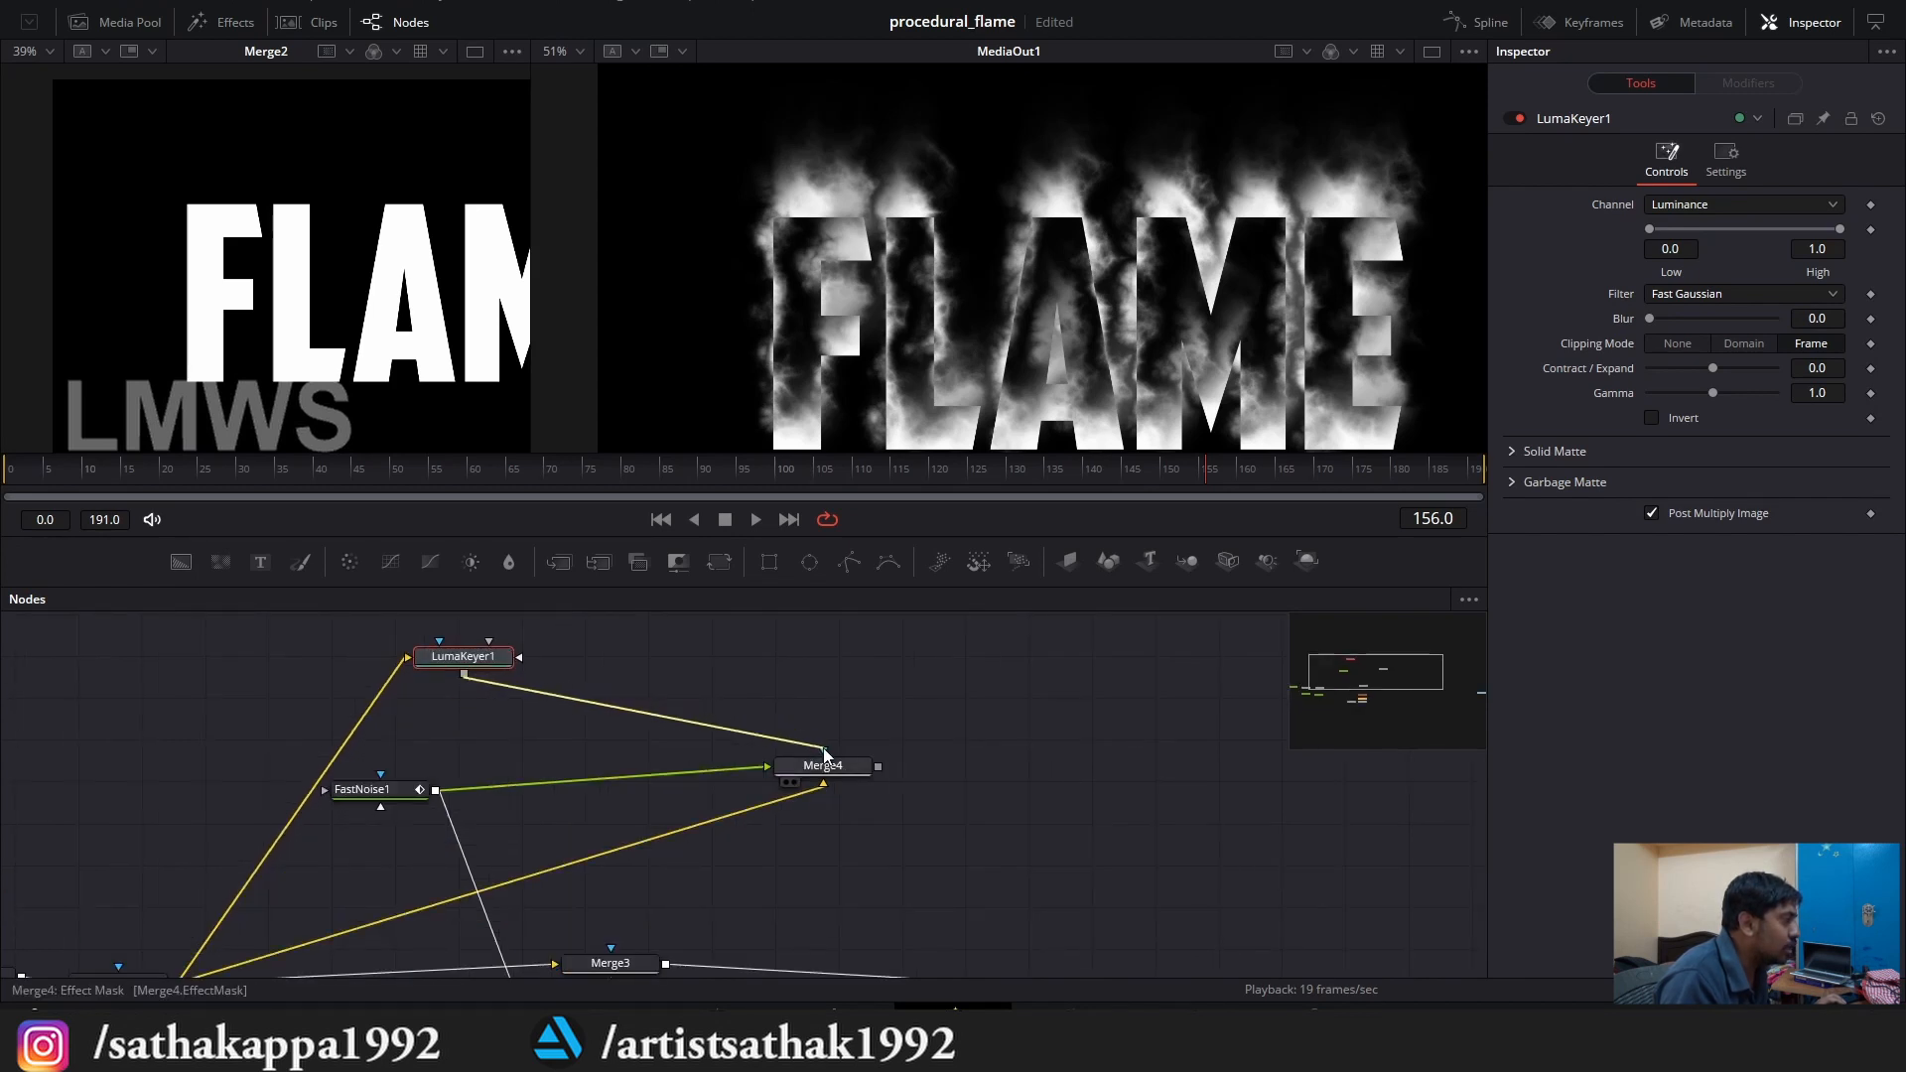
scroll(743, 742, down, 2)
scroll(743, 742, up, 2)
click(754, 769)
scroll(249, 326, up, 3)
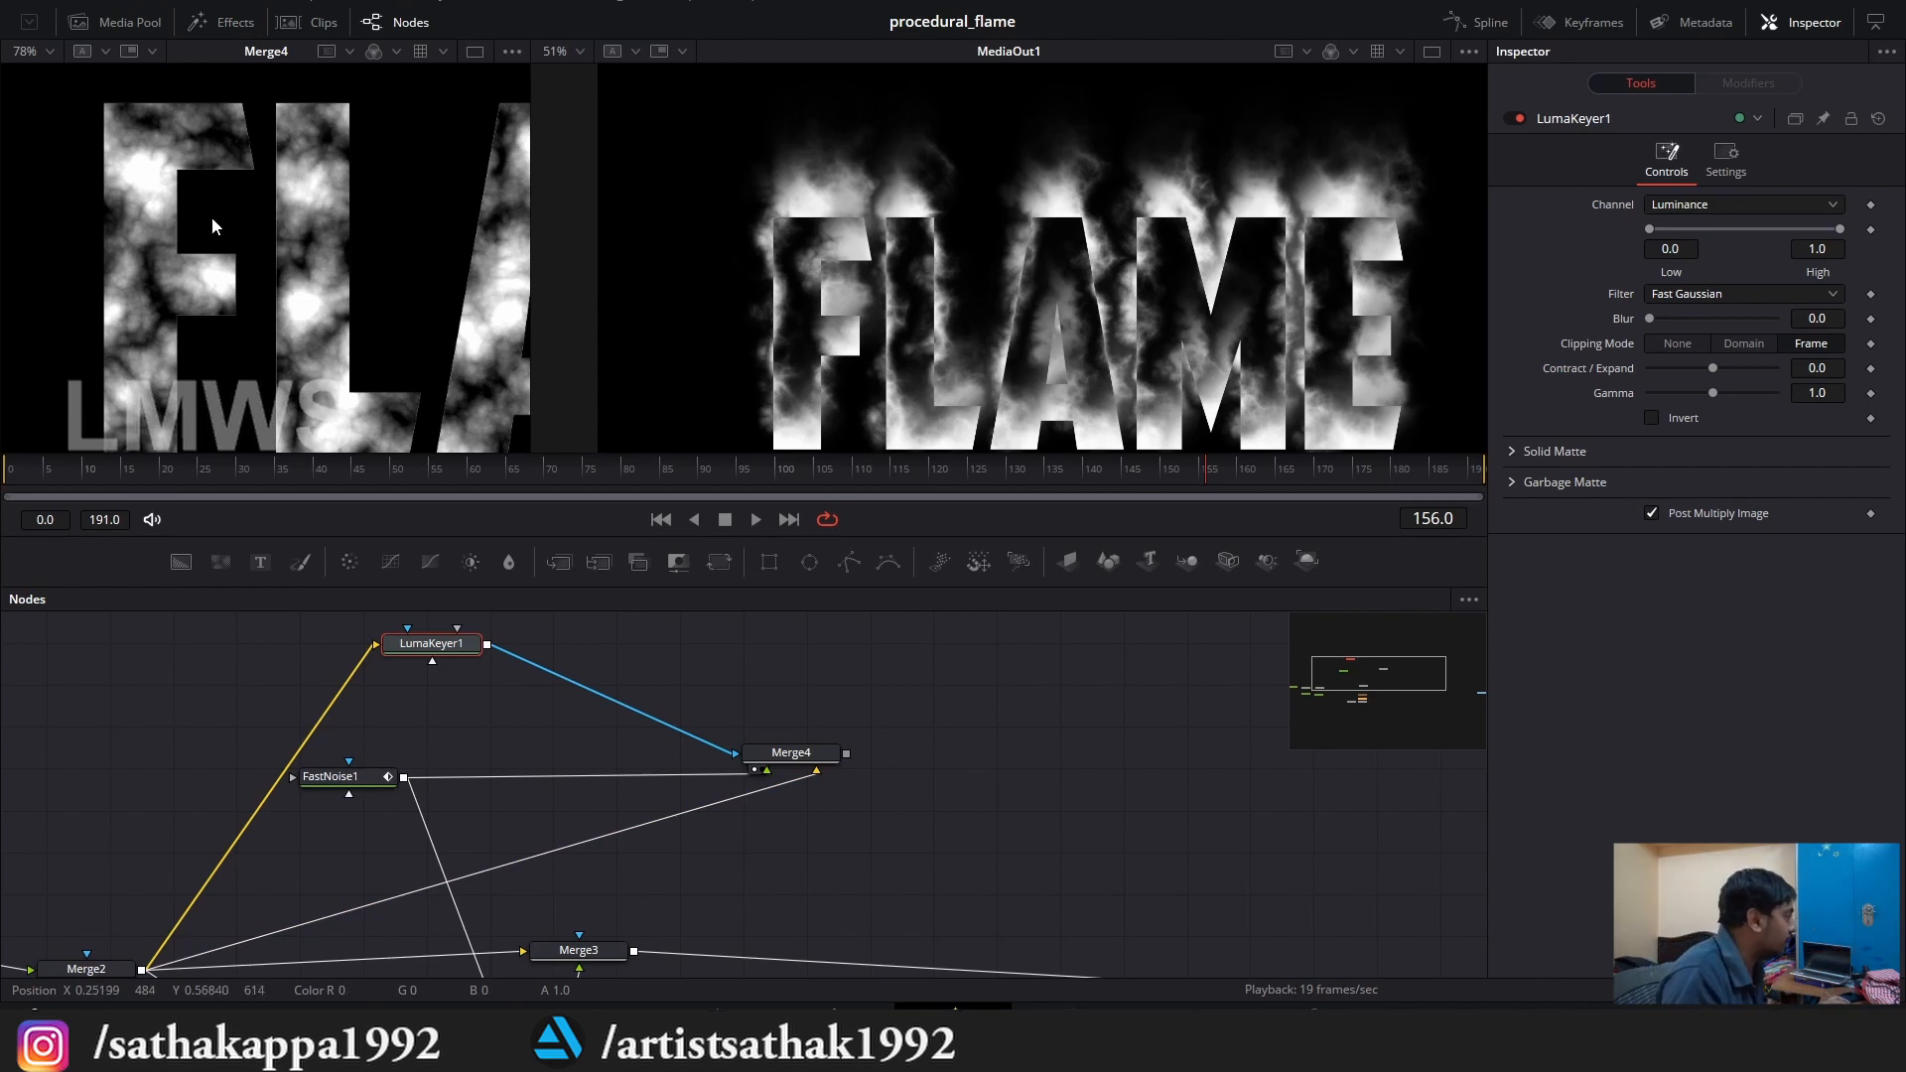
Add a Displace node after Merge4, feed Merge4 into it and connect its output to MediaOut1.
scroll(685, 759, down, 2)
scroll(665, 751, up, 1)
scroll(665, 713, down, 2)
scroll(630, 675, up, 2)
drag(675, 762, 665, 751)
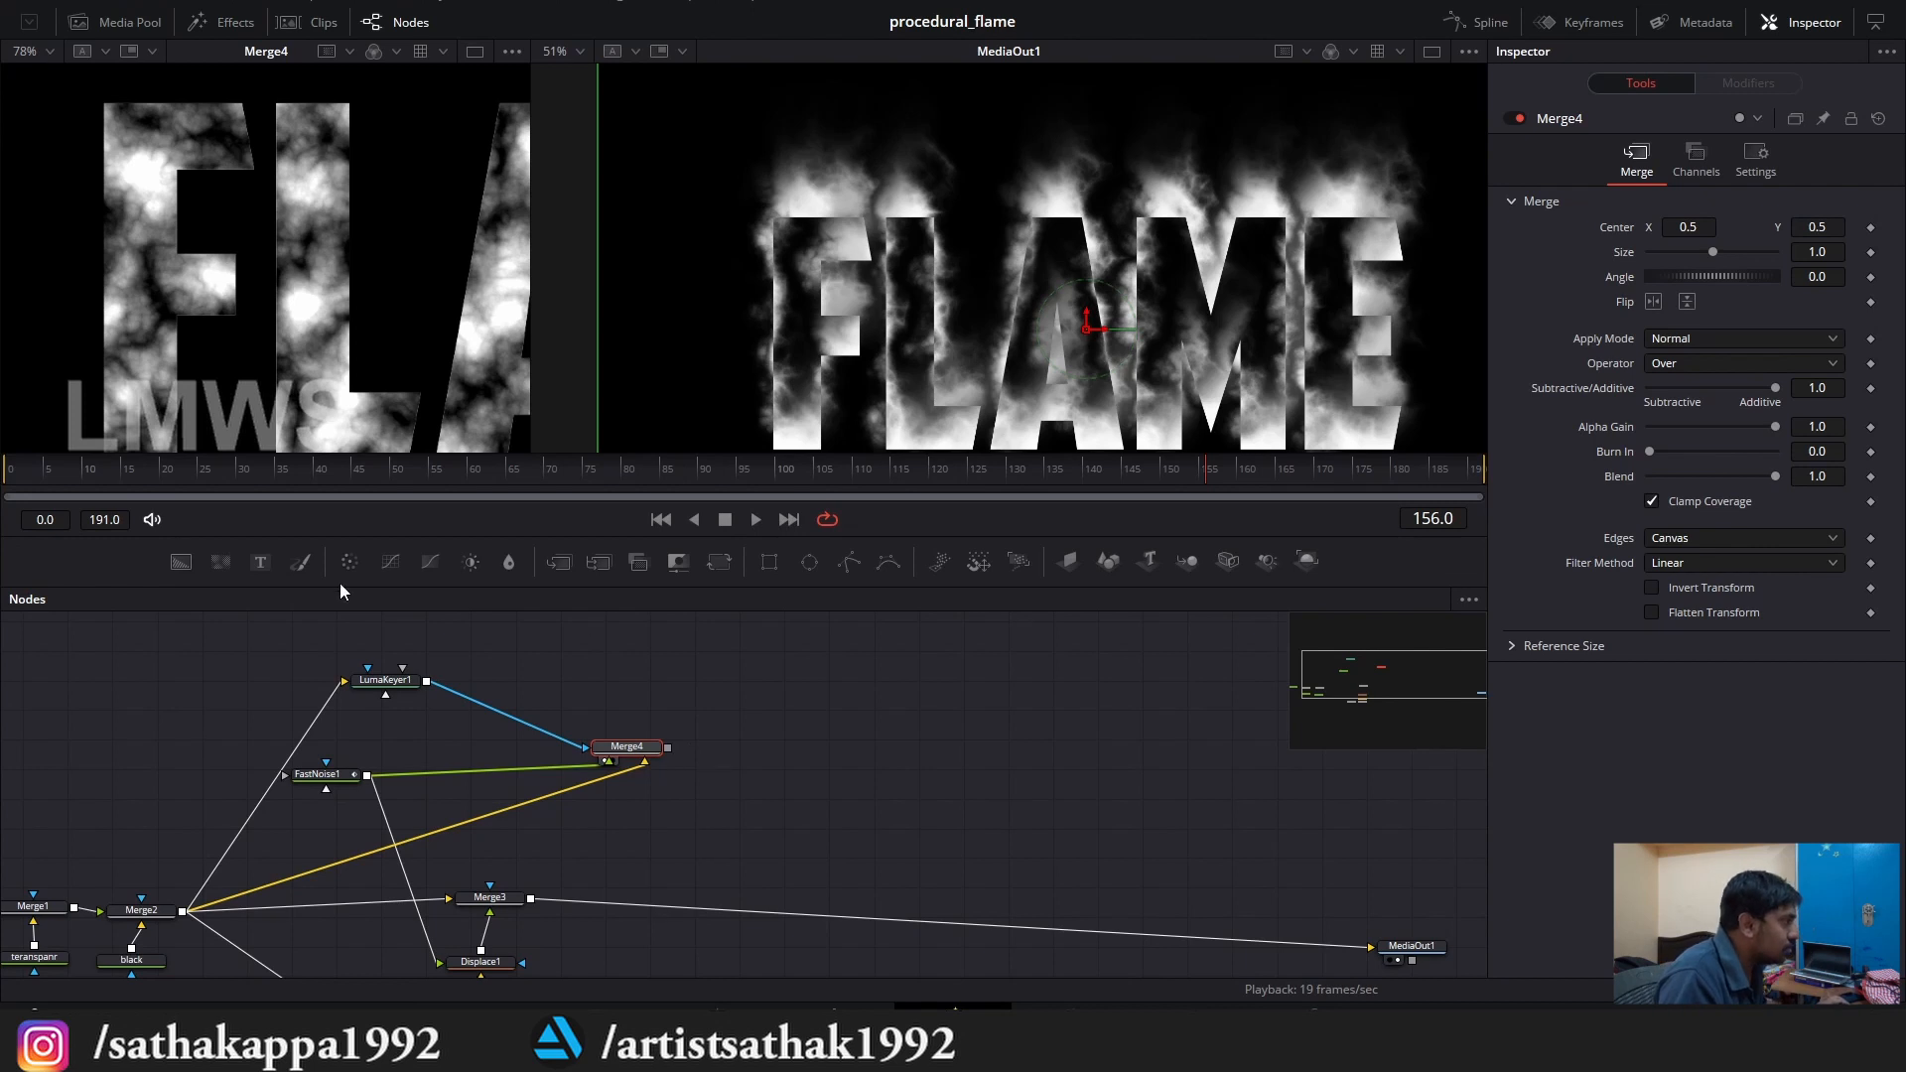
key(shift+space)
text(displ)
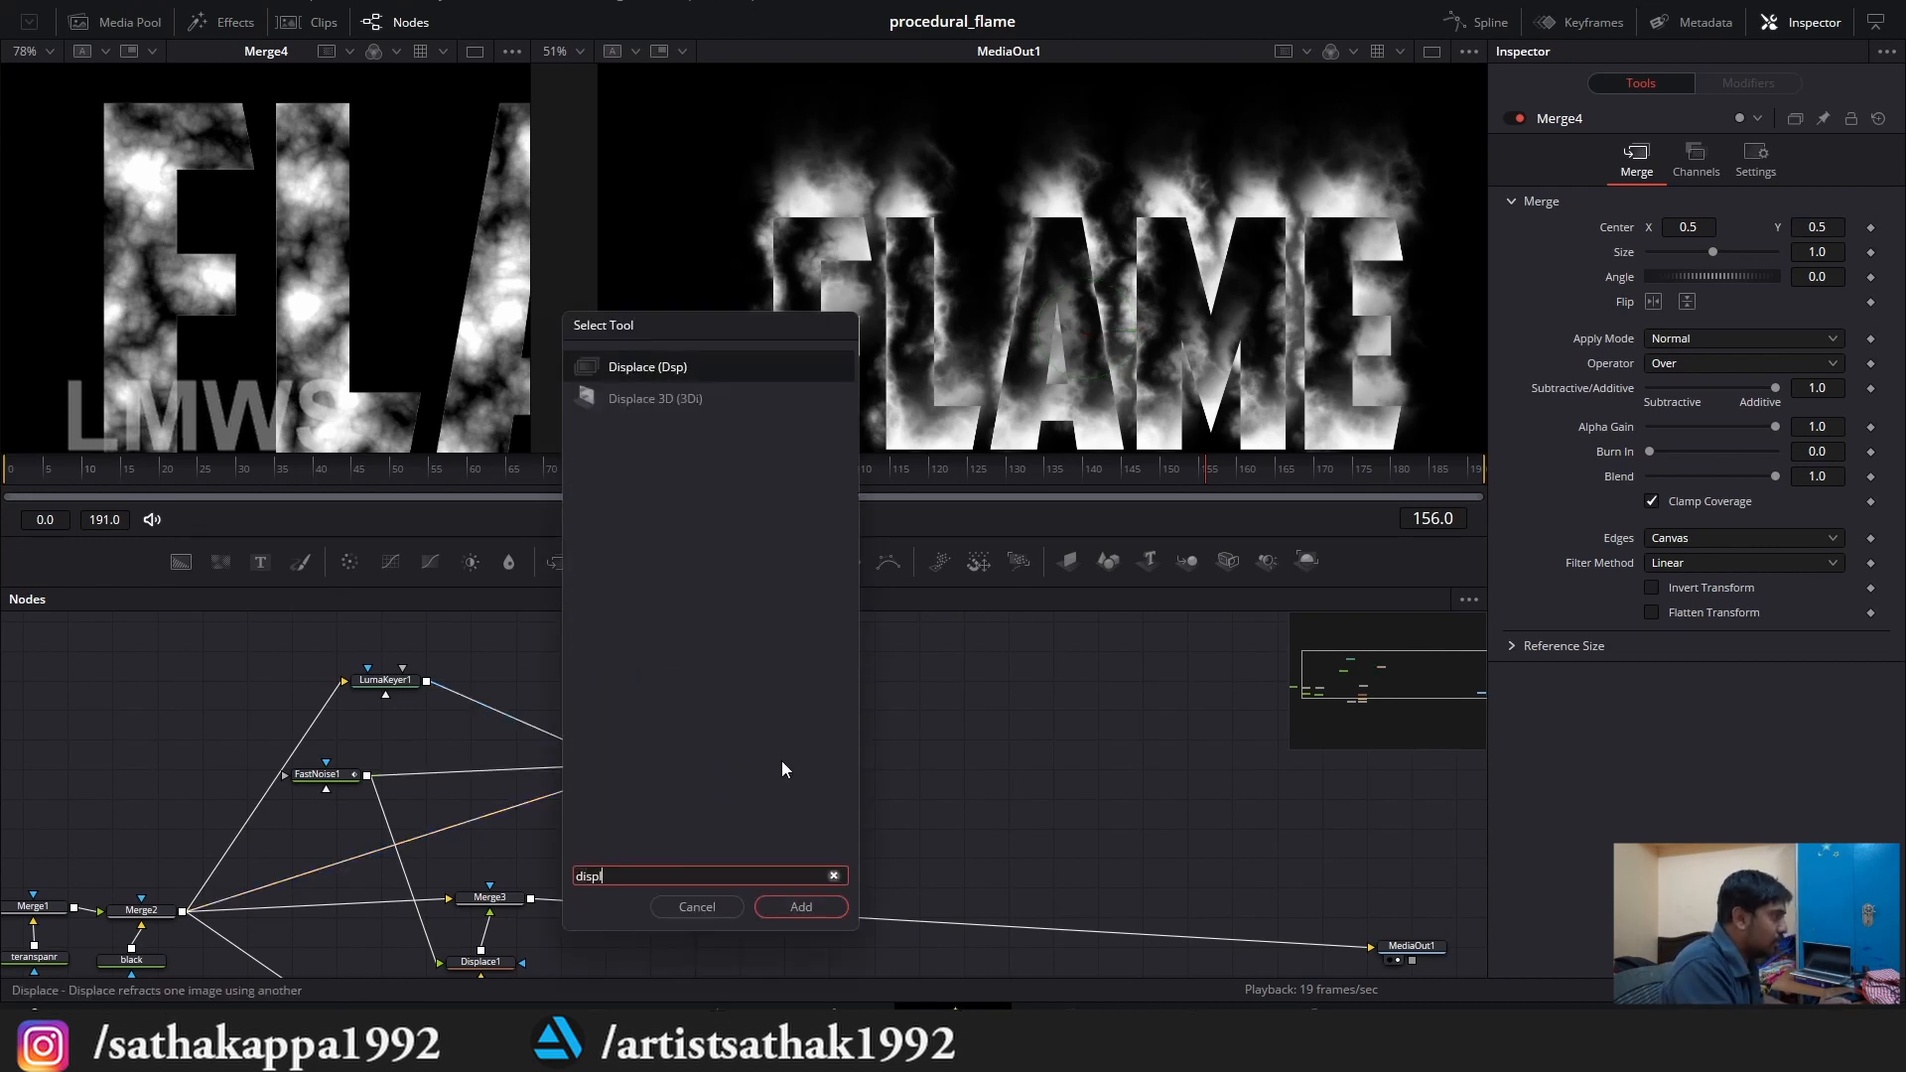
key(Return)
drag(626, 747, 599, 695)
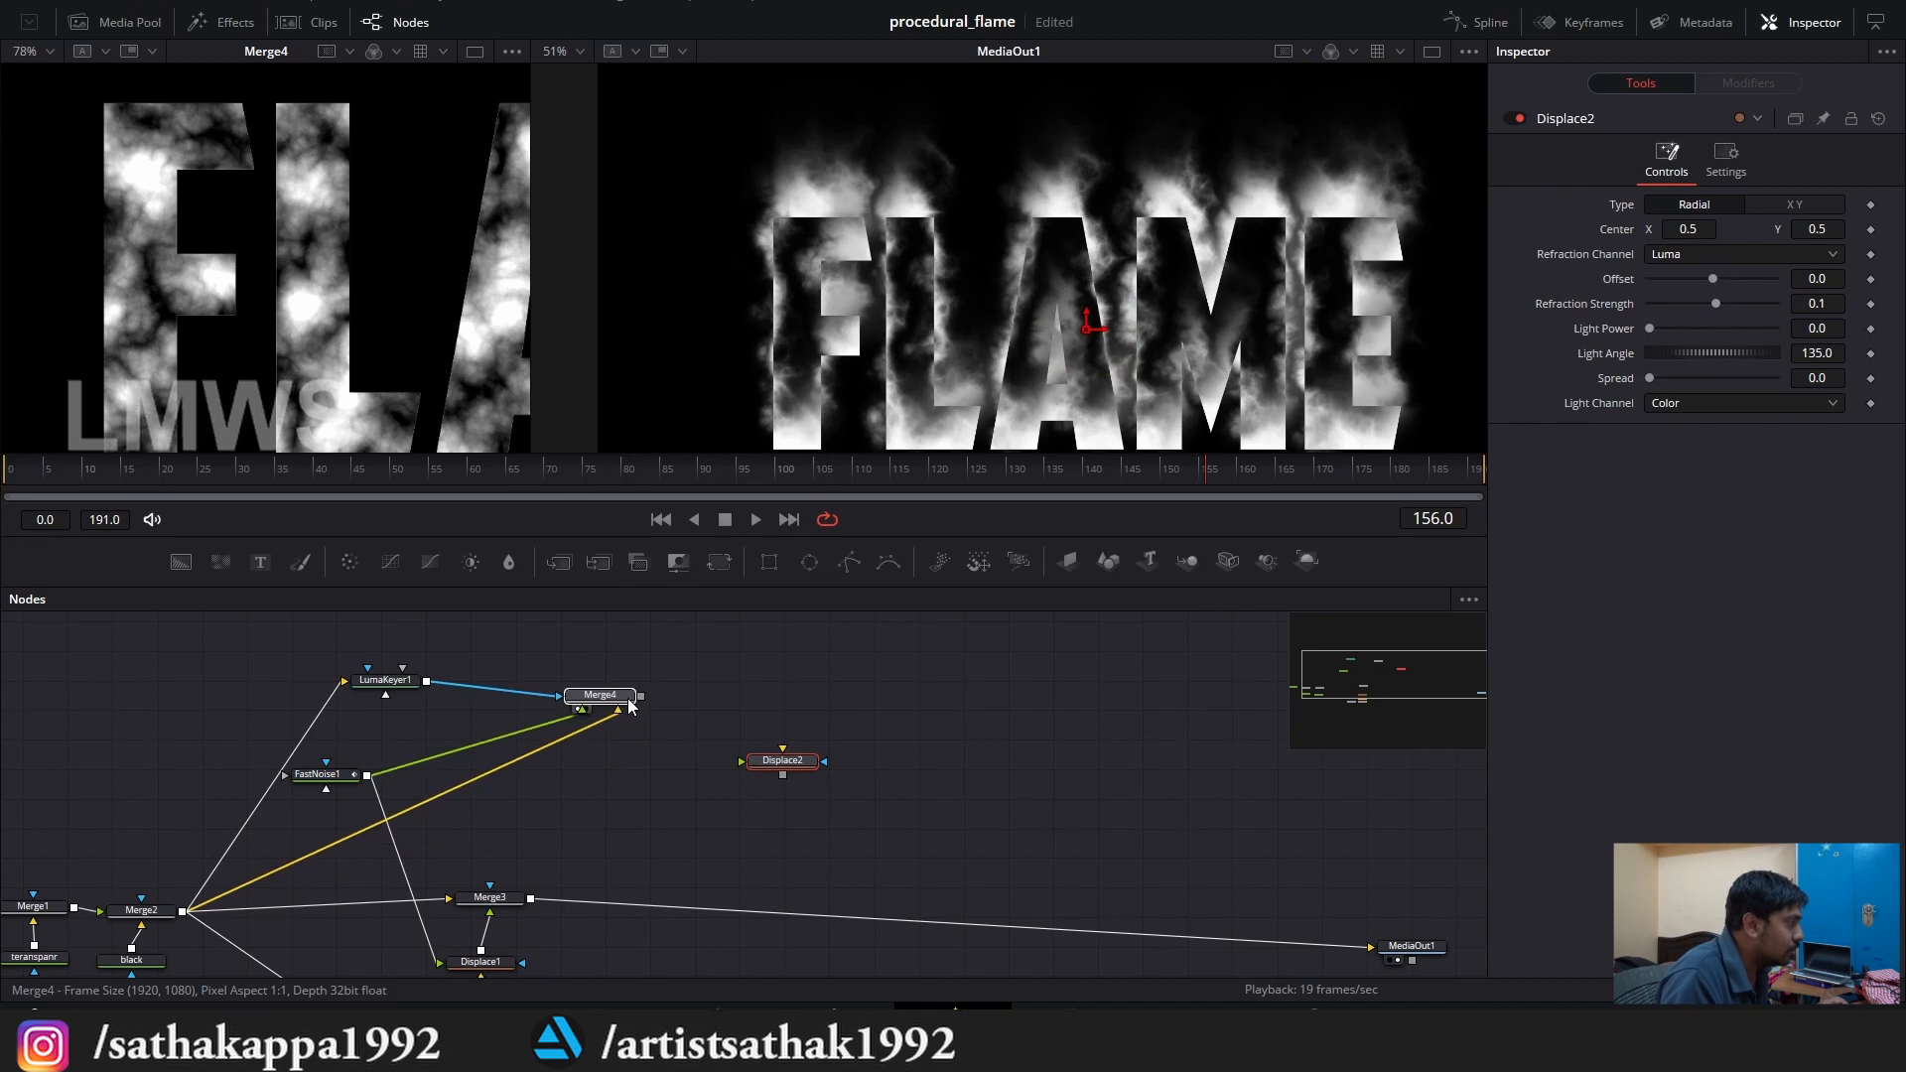
drag(770, 766, 1362, 949)
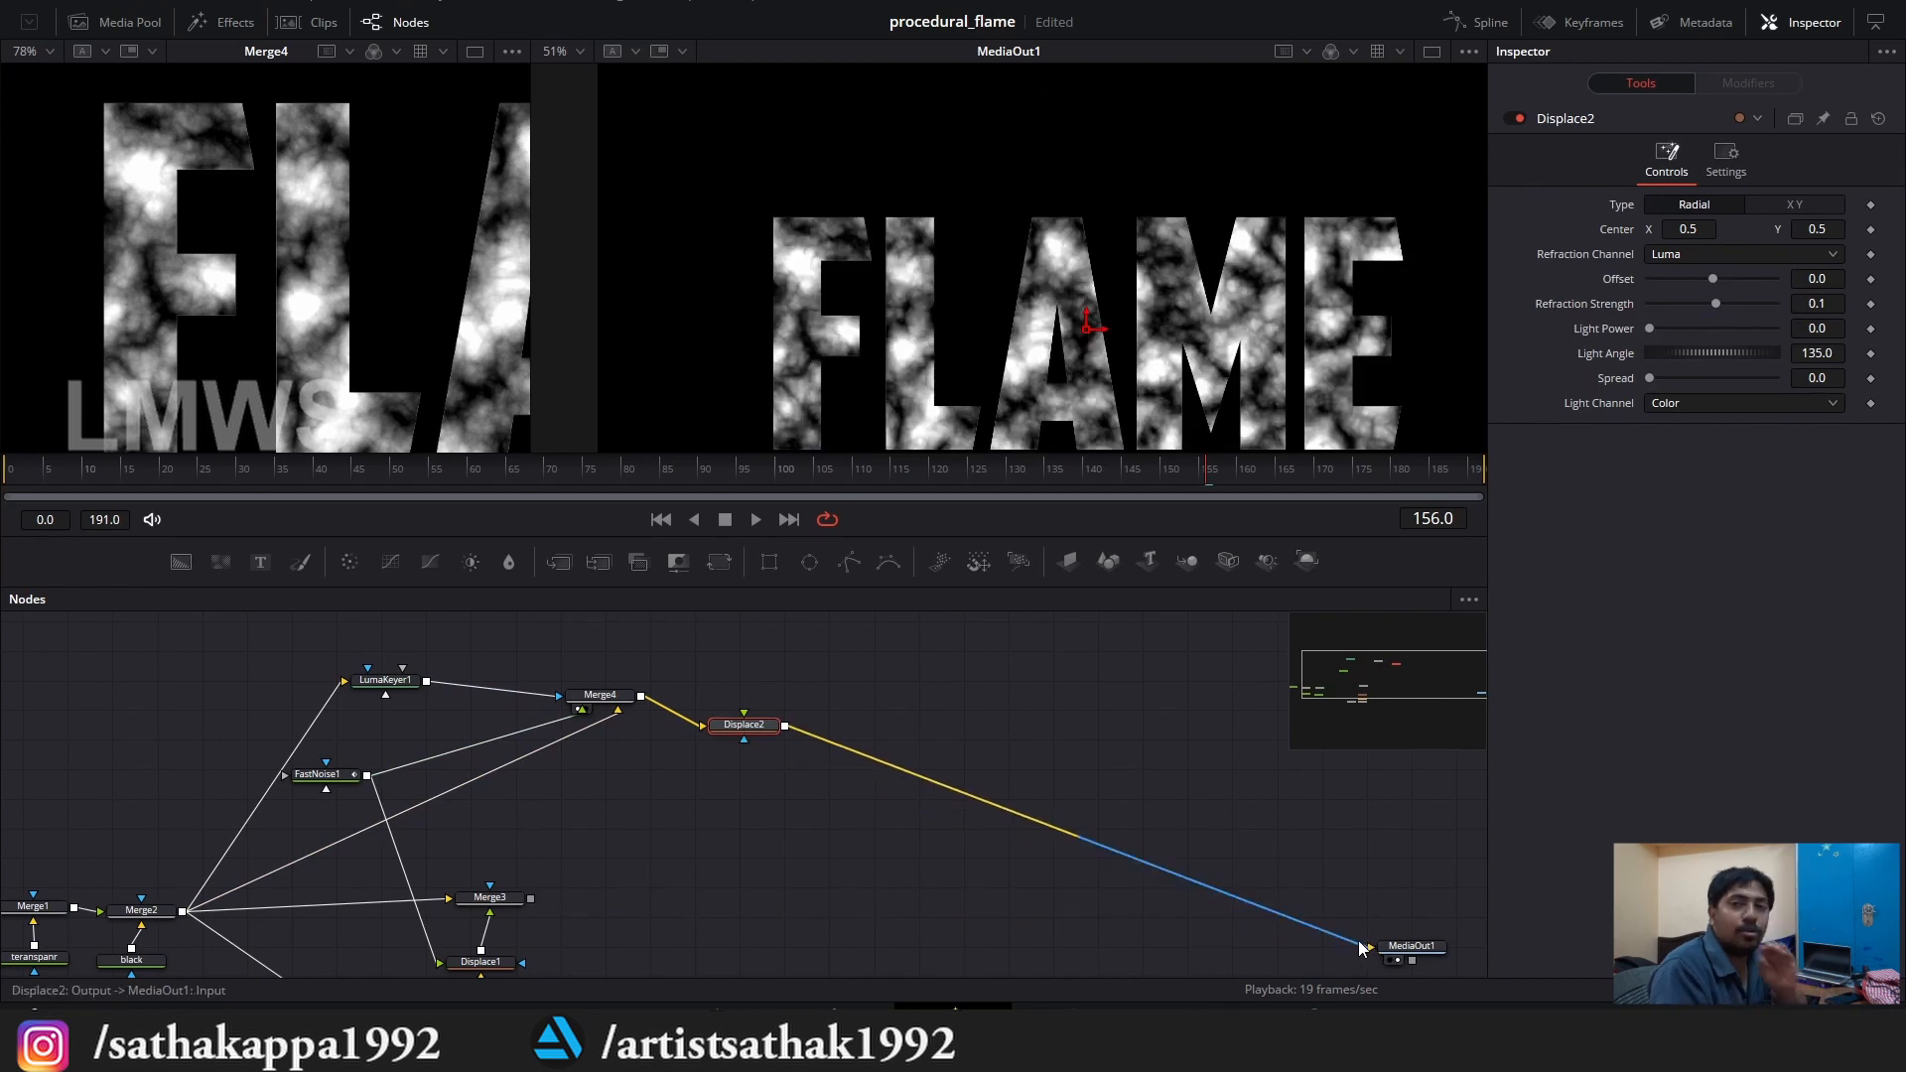
drag(745, 713, 762, 750)
click(811, 713)
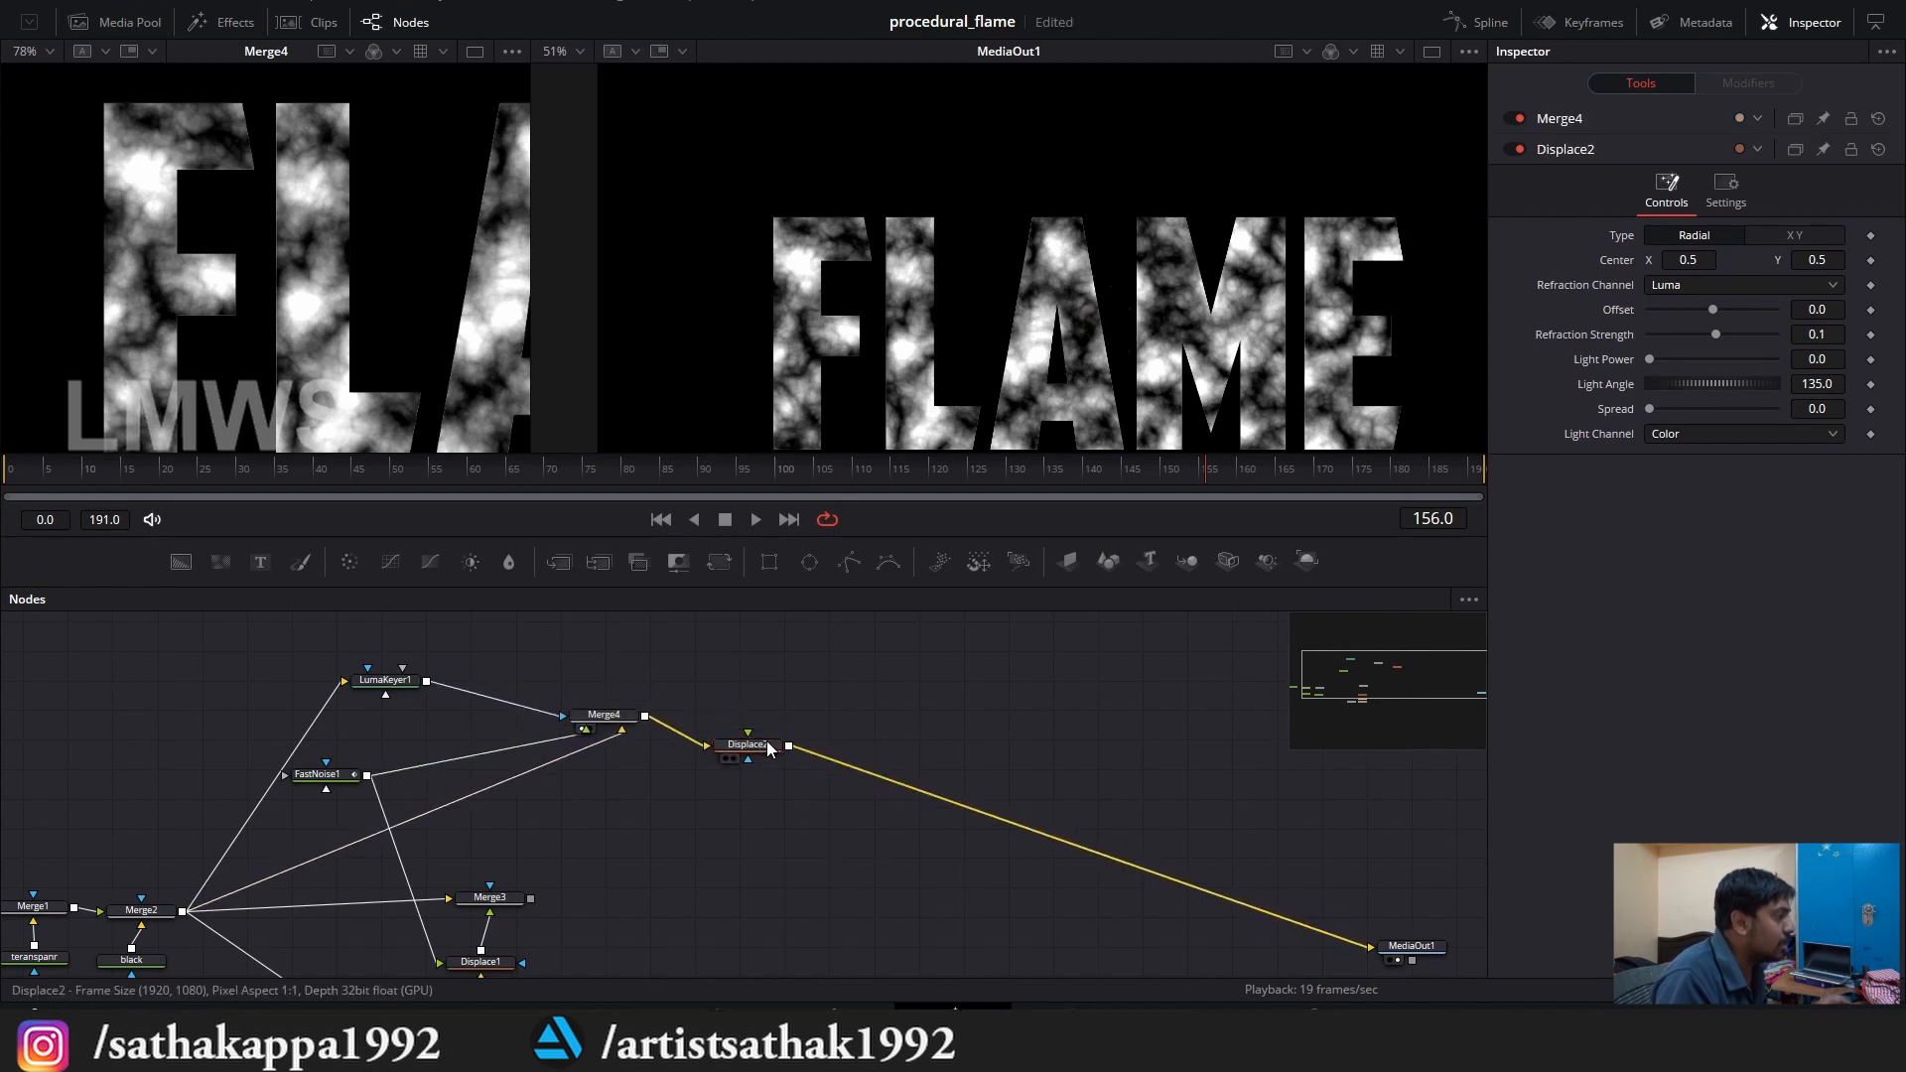
Preview LumaKeyer1 in the first viewer and connect its output to the foreground input of Displace2.
drag(366, 699, 363, 668)
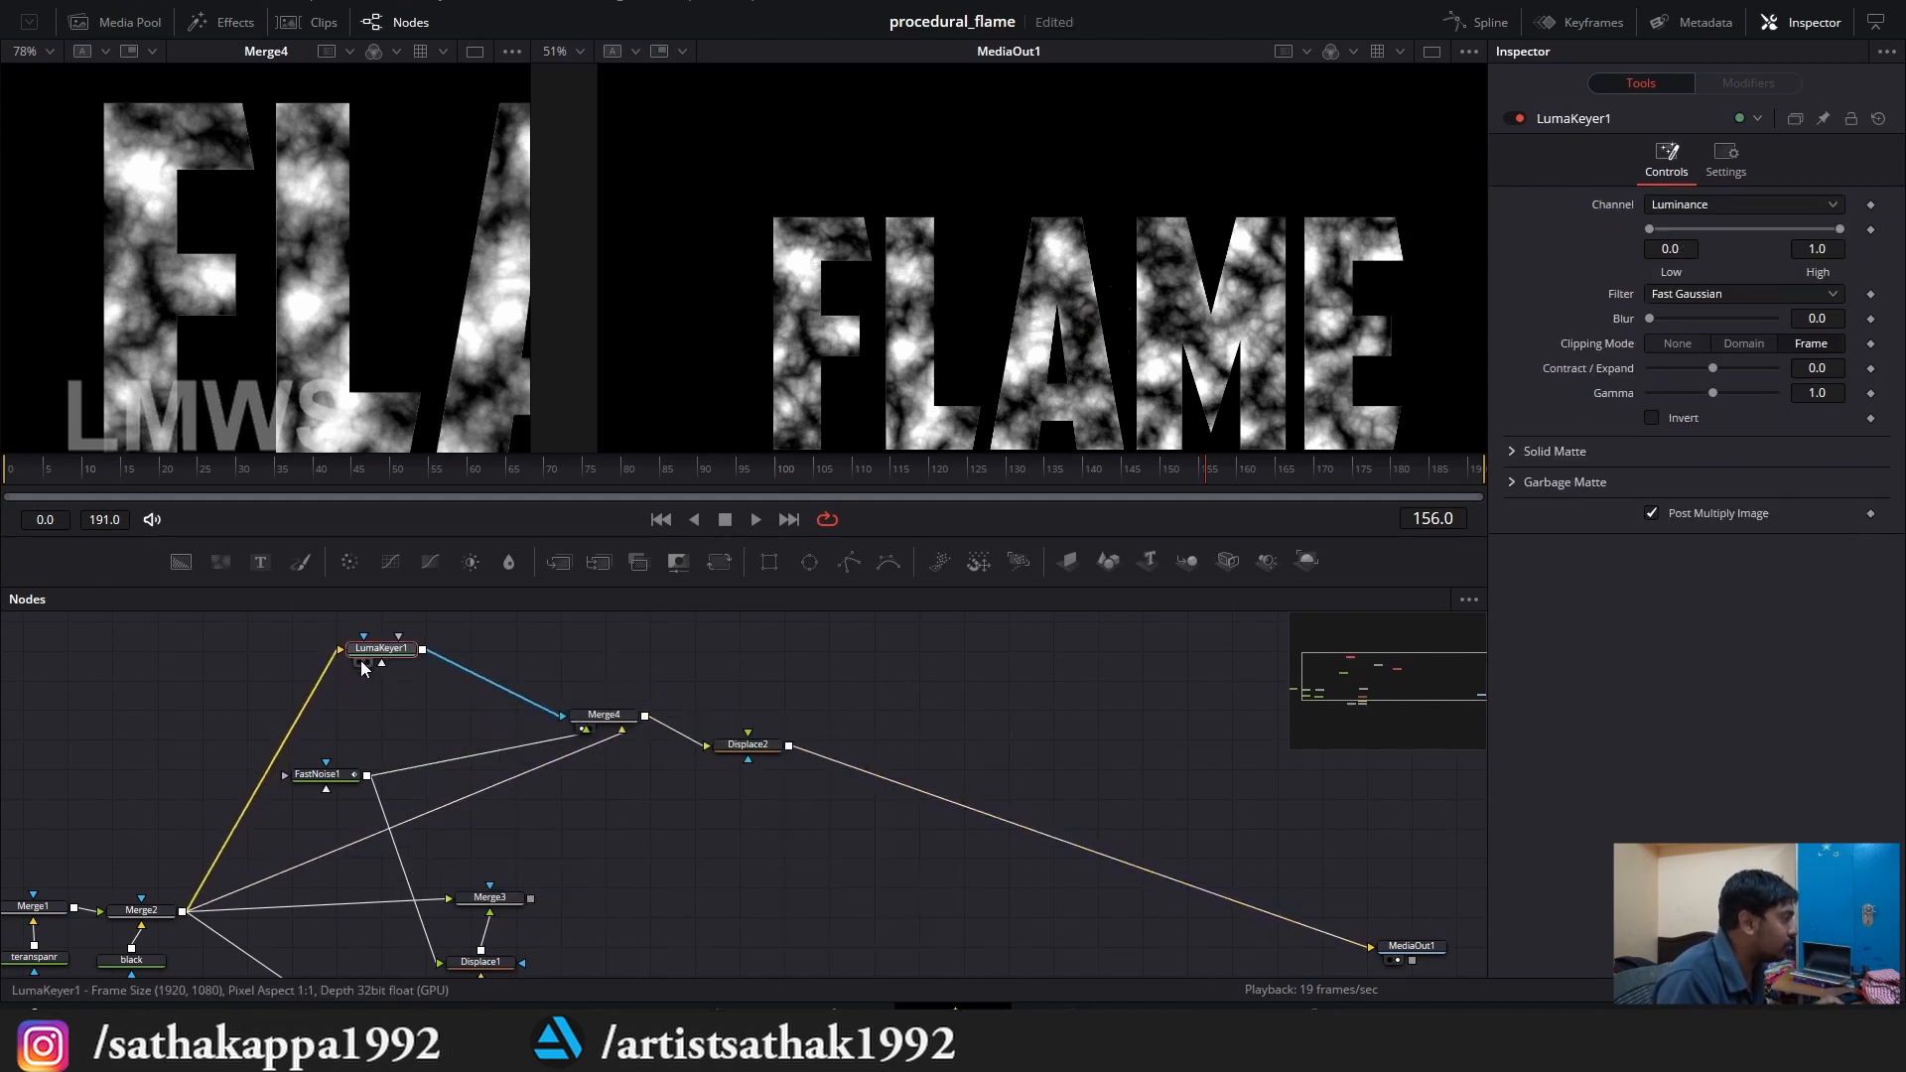
click(360, 662)
scroll(254, 303, down, 5)
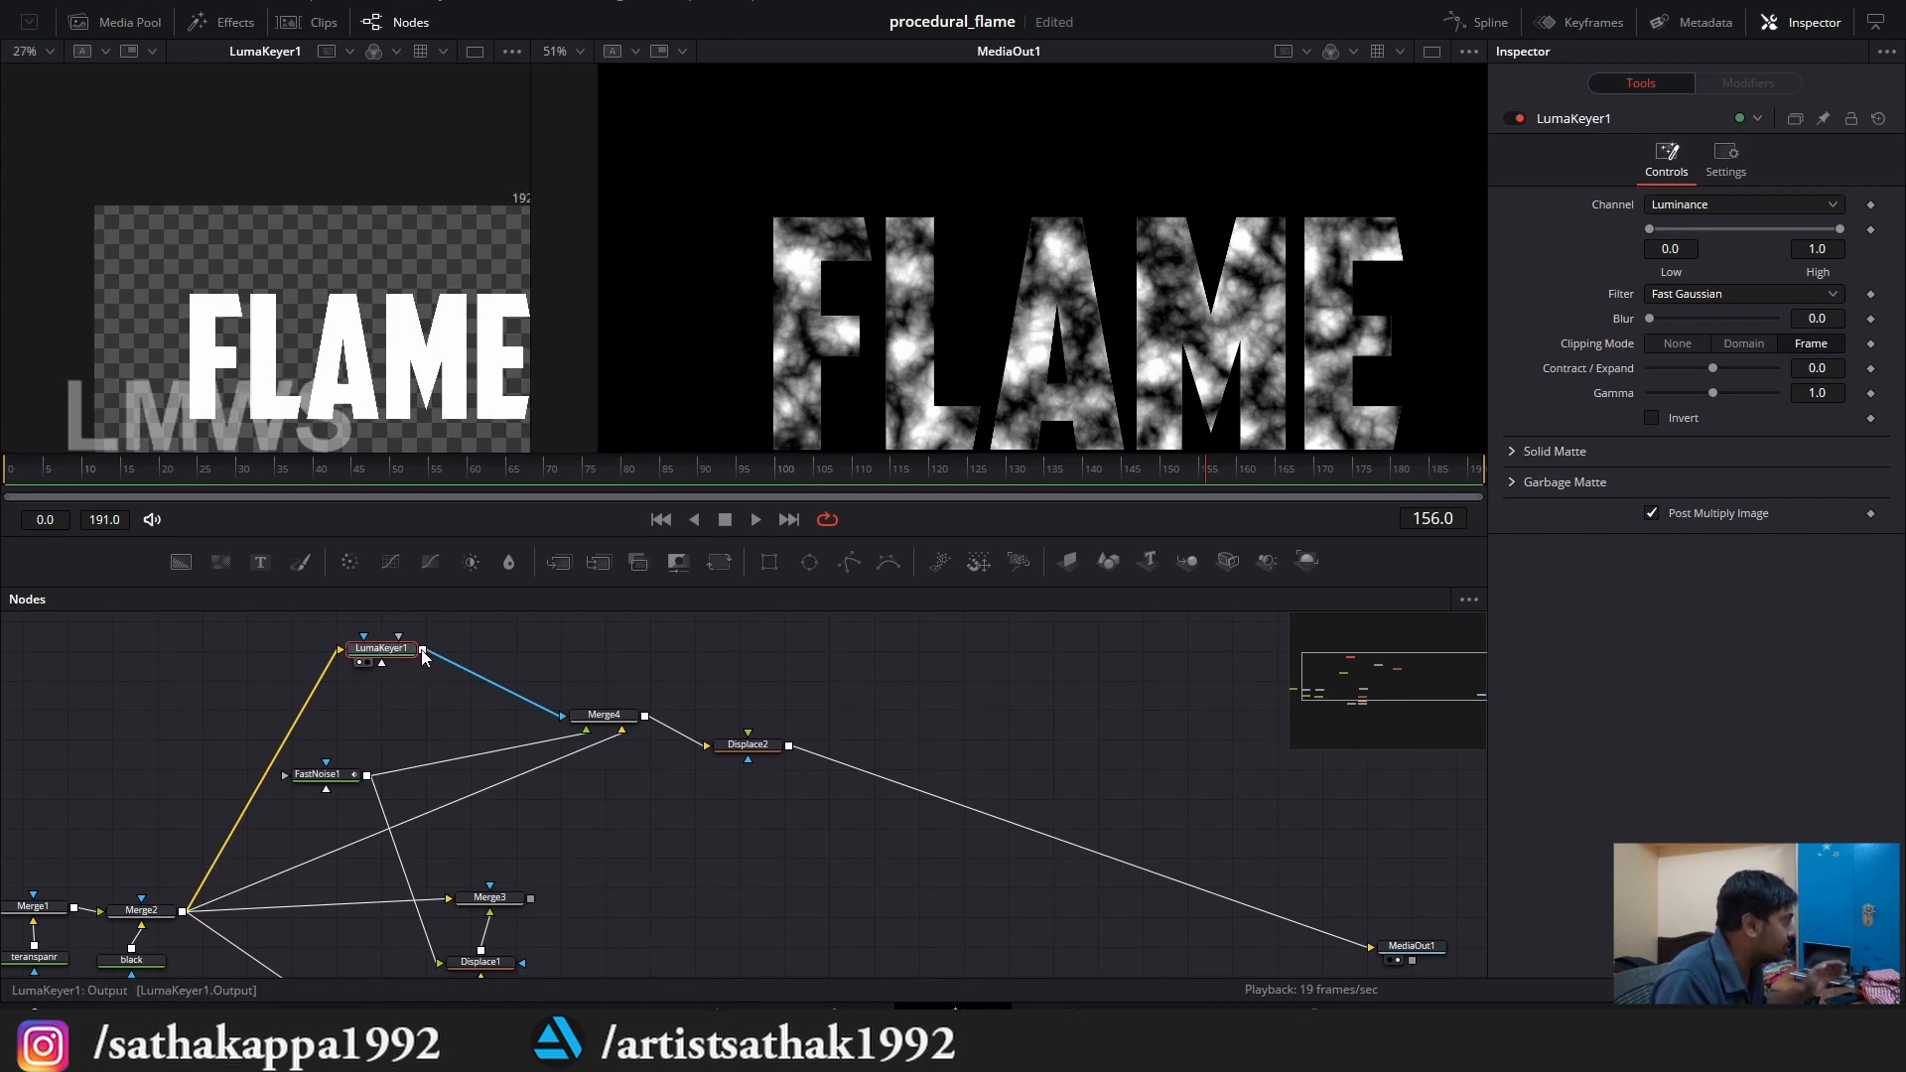
drag(422, 650, 750, 736)
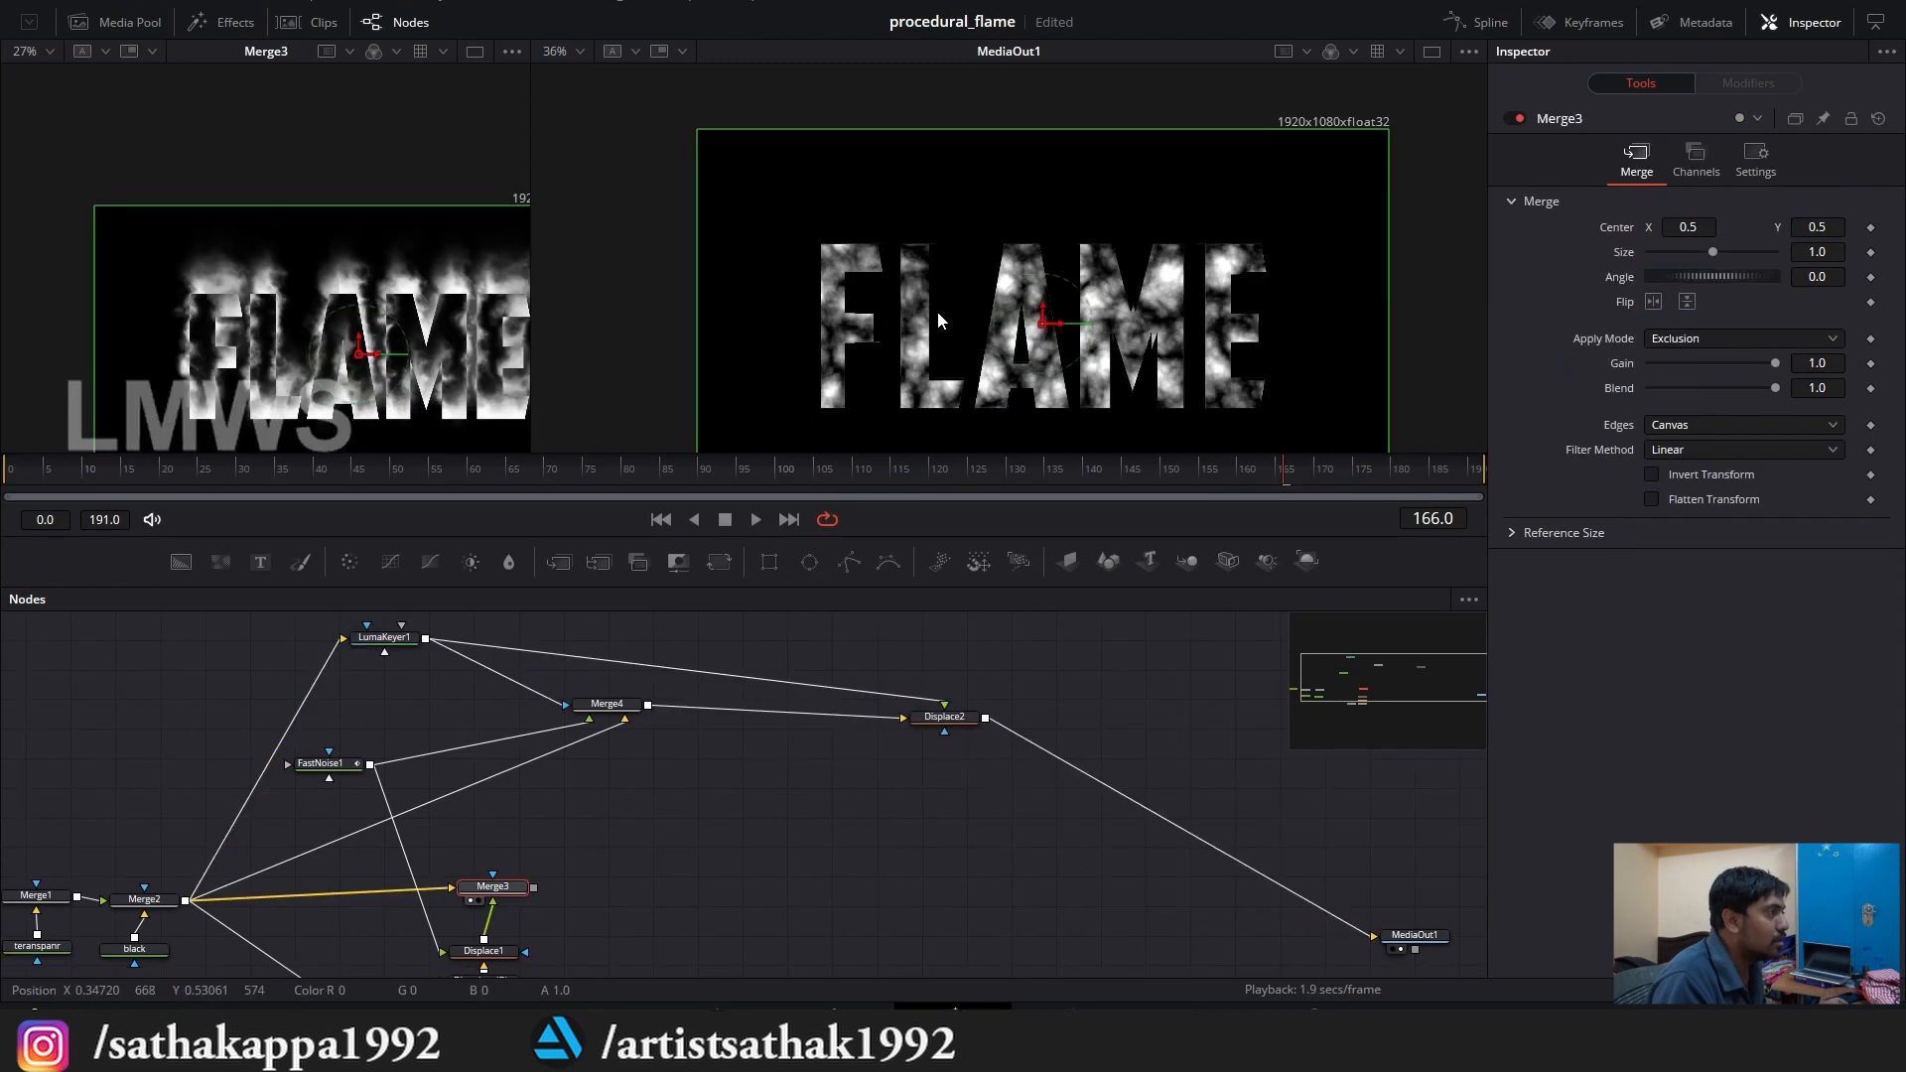
Switch Displace2 to the XY type and set both X Offset and Y Offset to -0.5.
scroll(937, 312, up, 2)
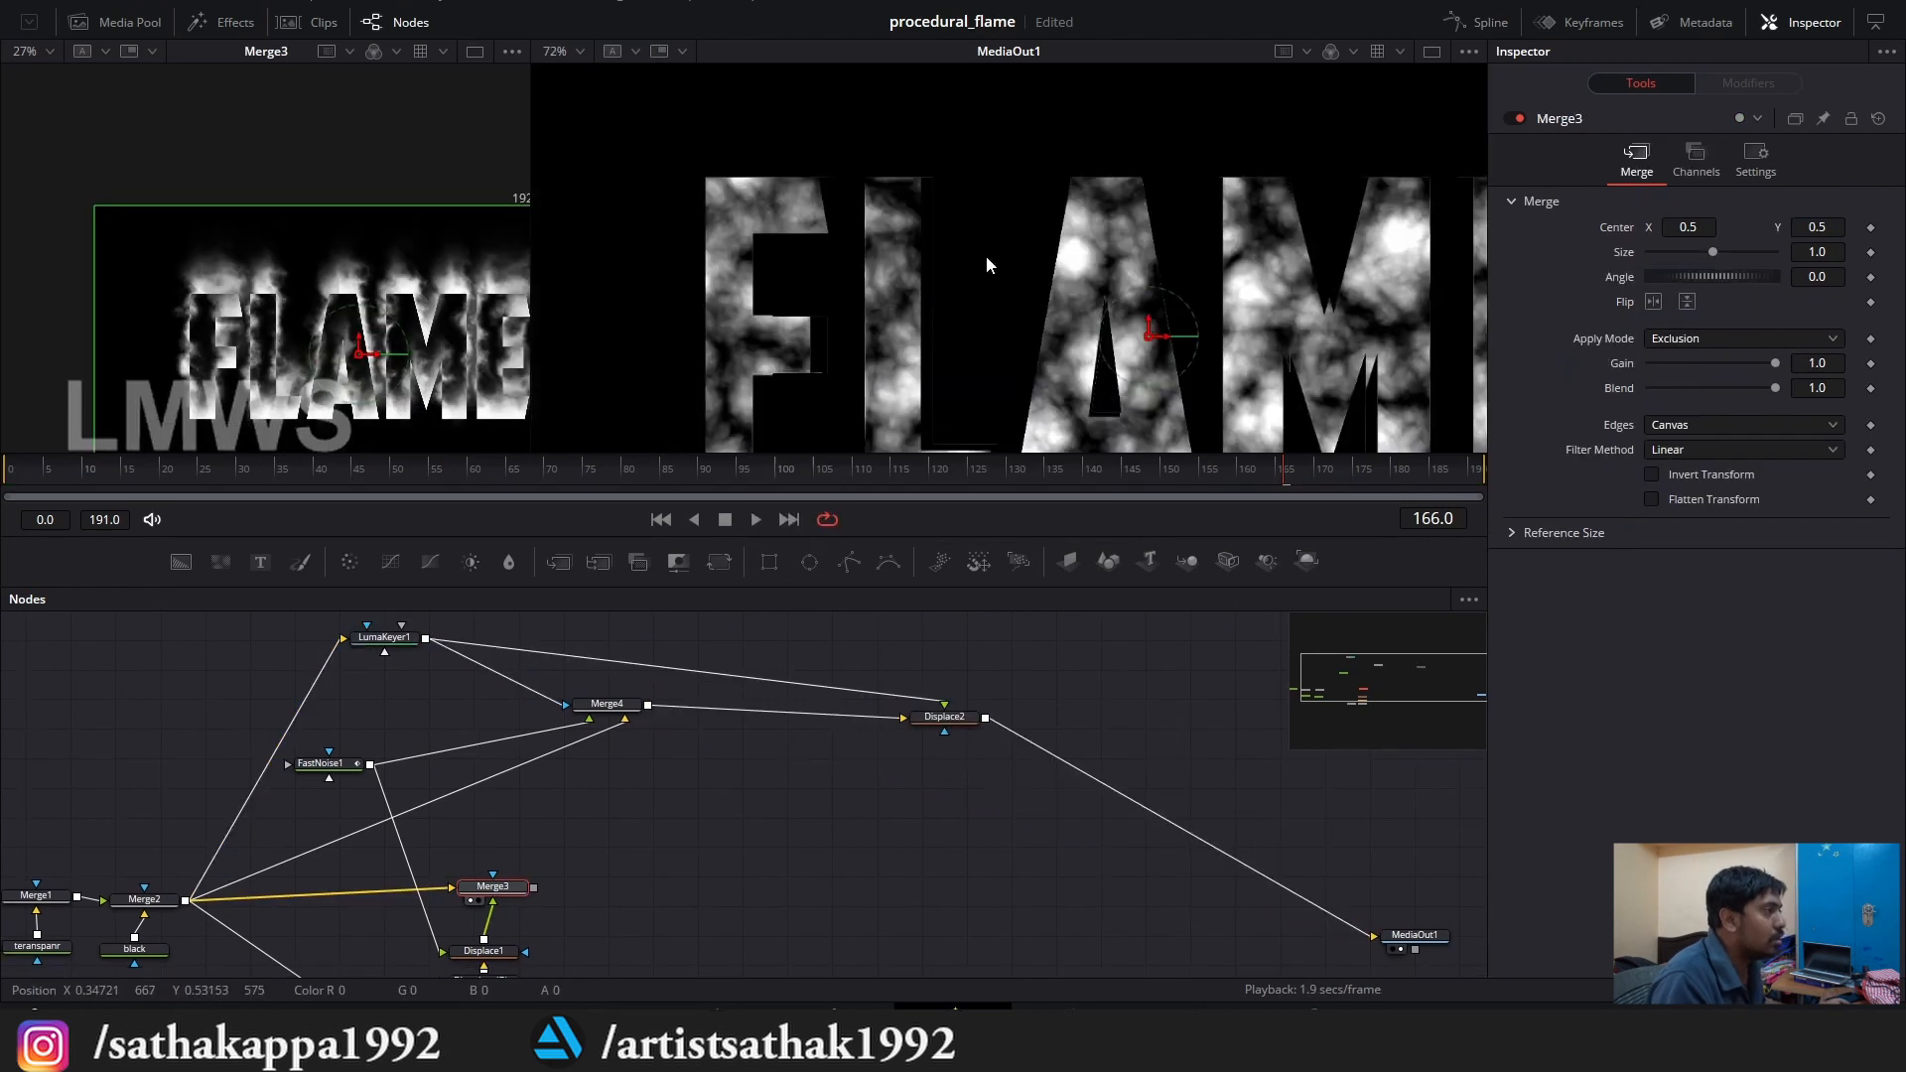
click(948, 718)
scroll(1116, 702, up, 2)
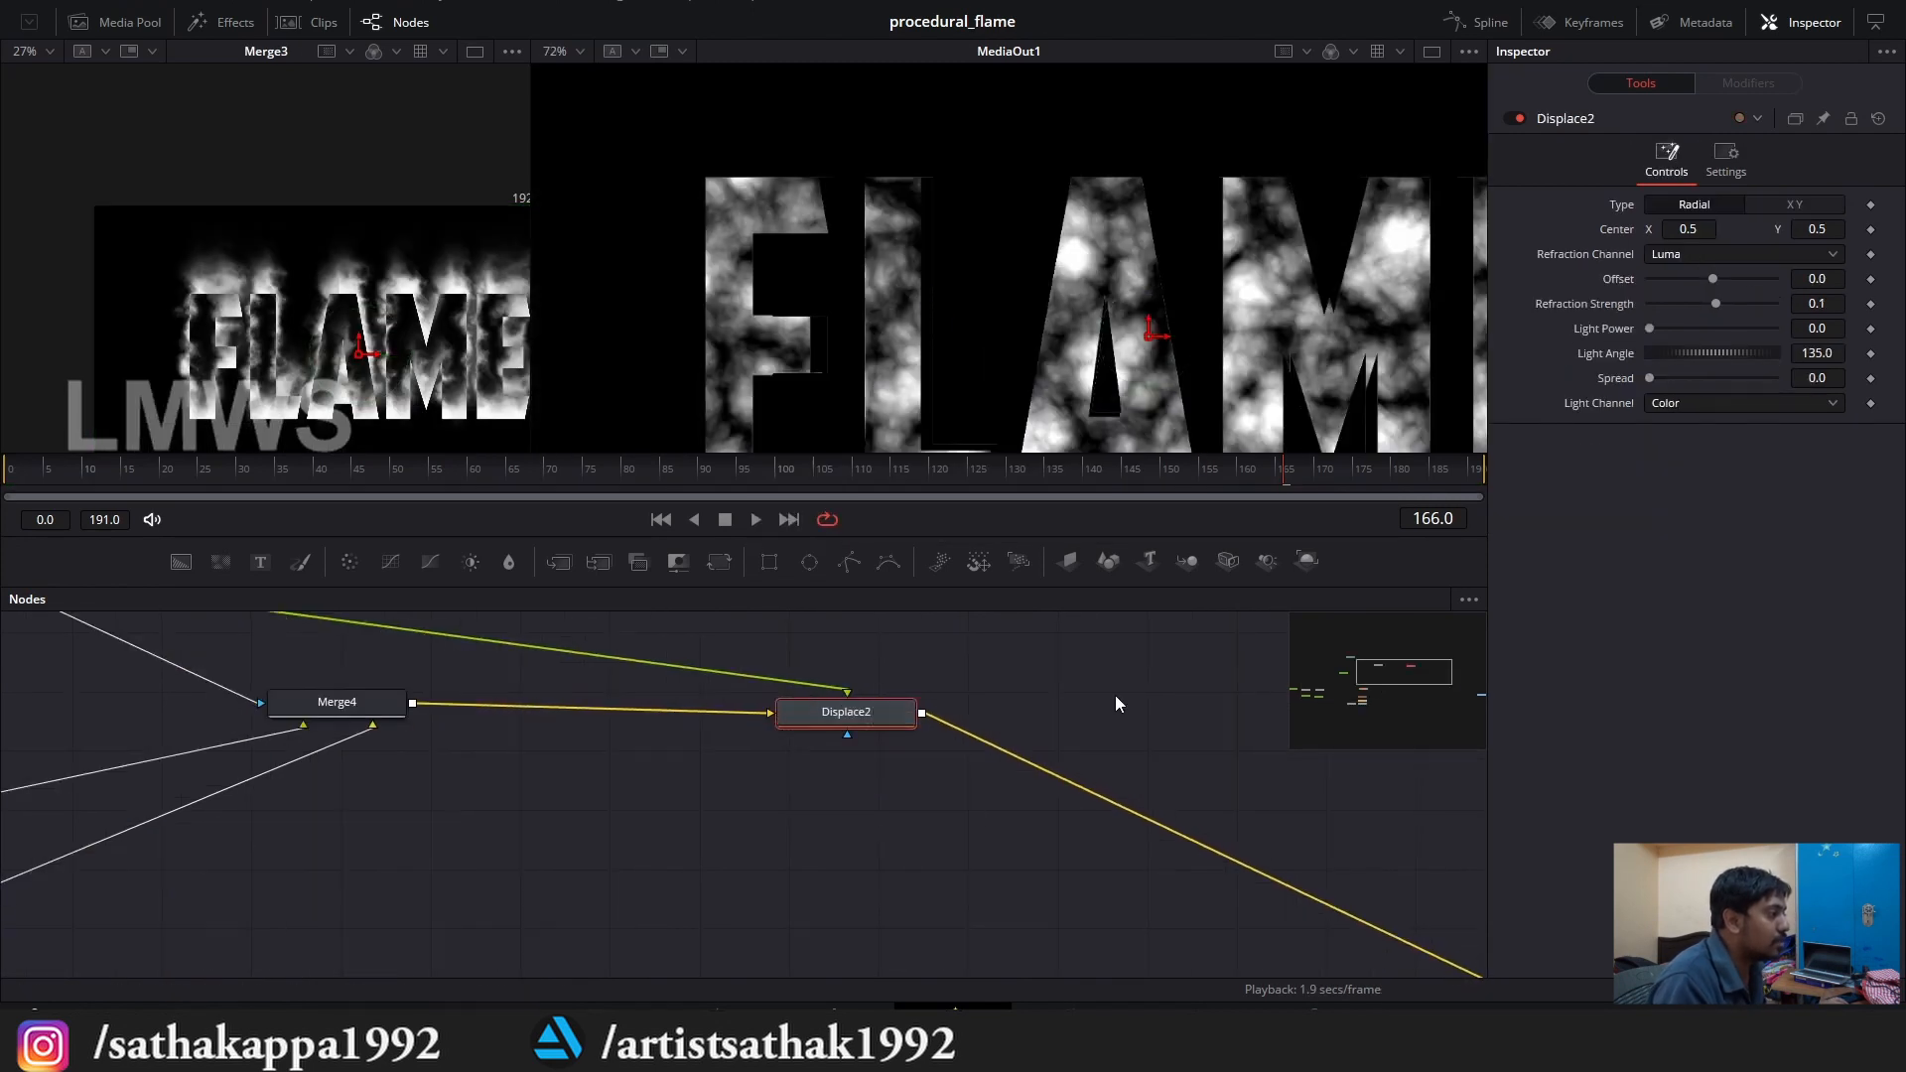
click(1793, 203)
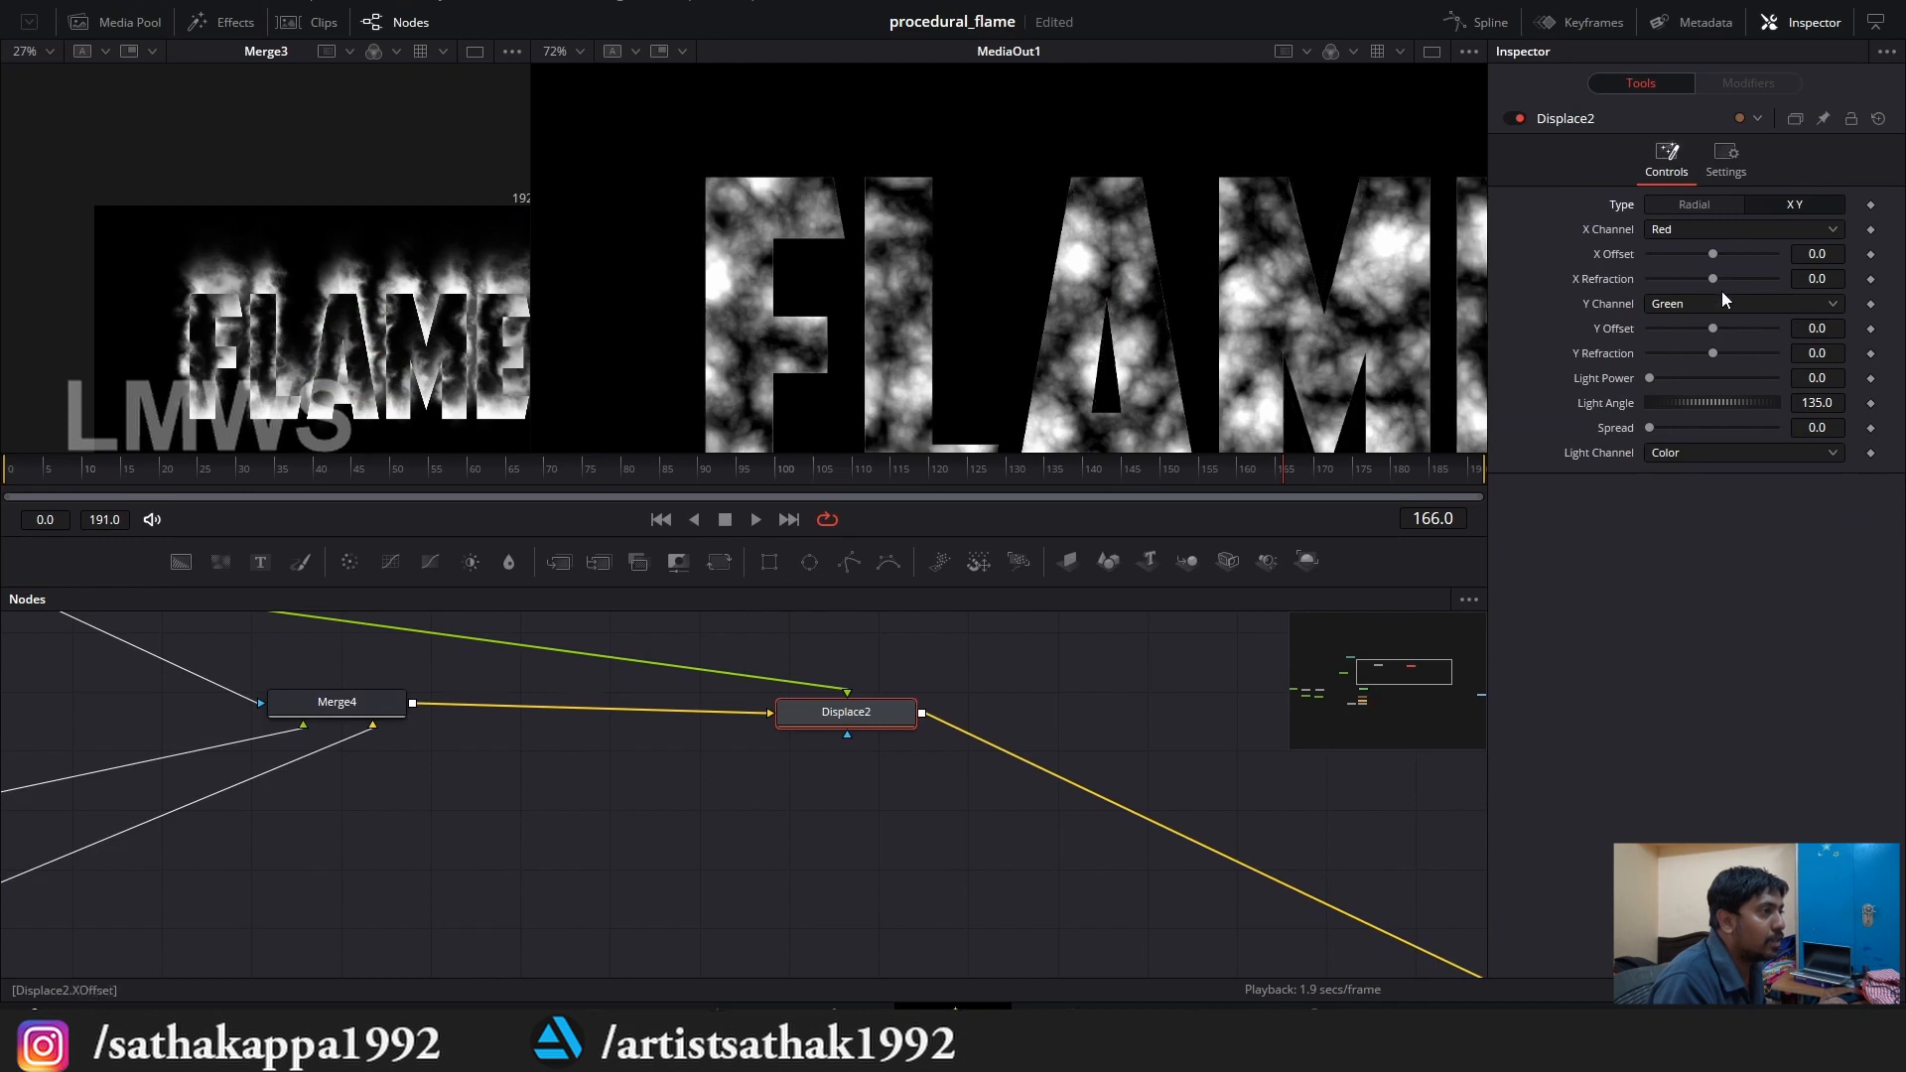
drag(1712, 254, 1682, 252)
drag(1704, 330, 1560, 331)
Set Displace2's X Refraction to 0.002 and Y Refraction to 0.003 for a subtle distortion.
drag(1713, 278, 1719, 278)
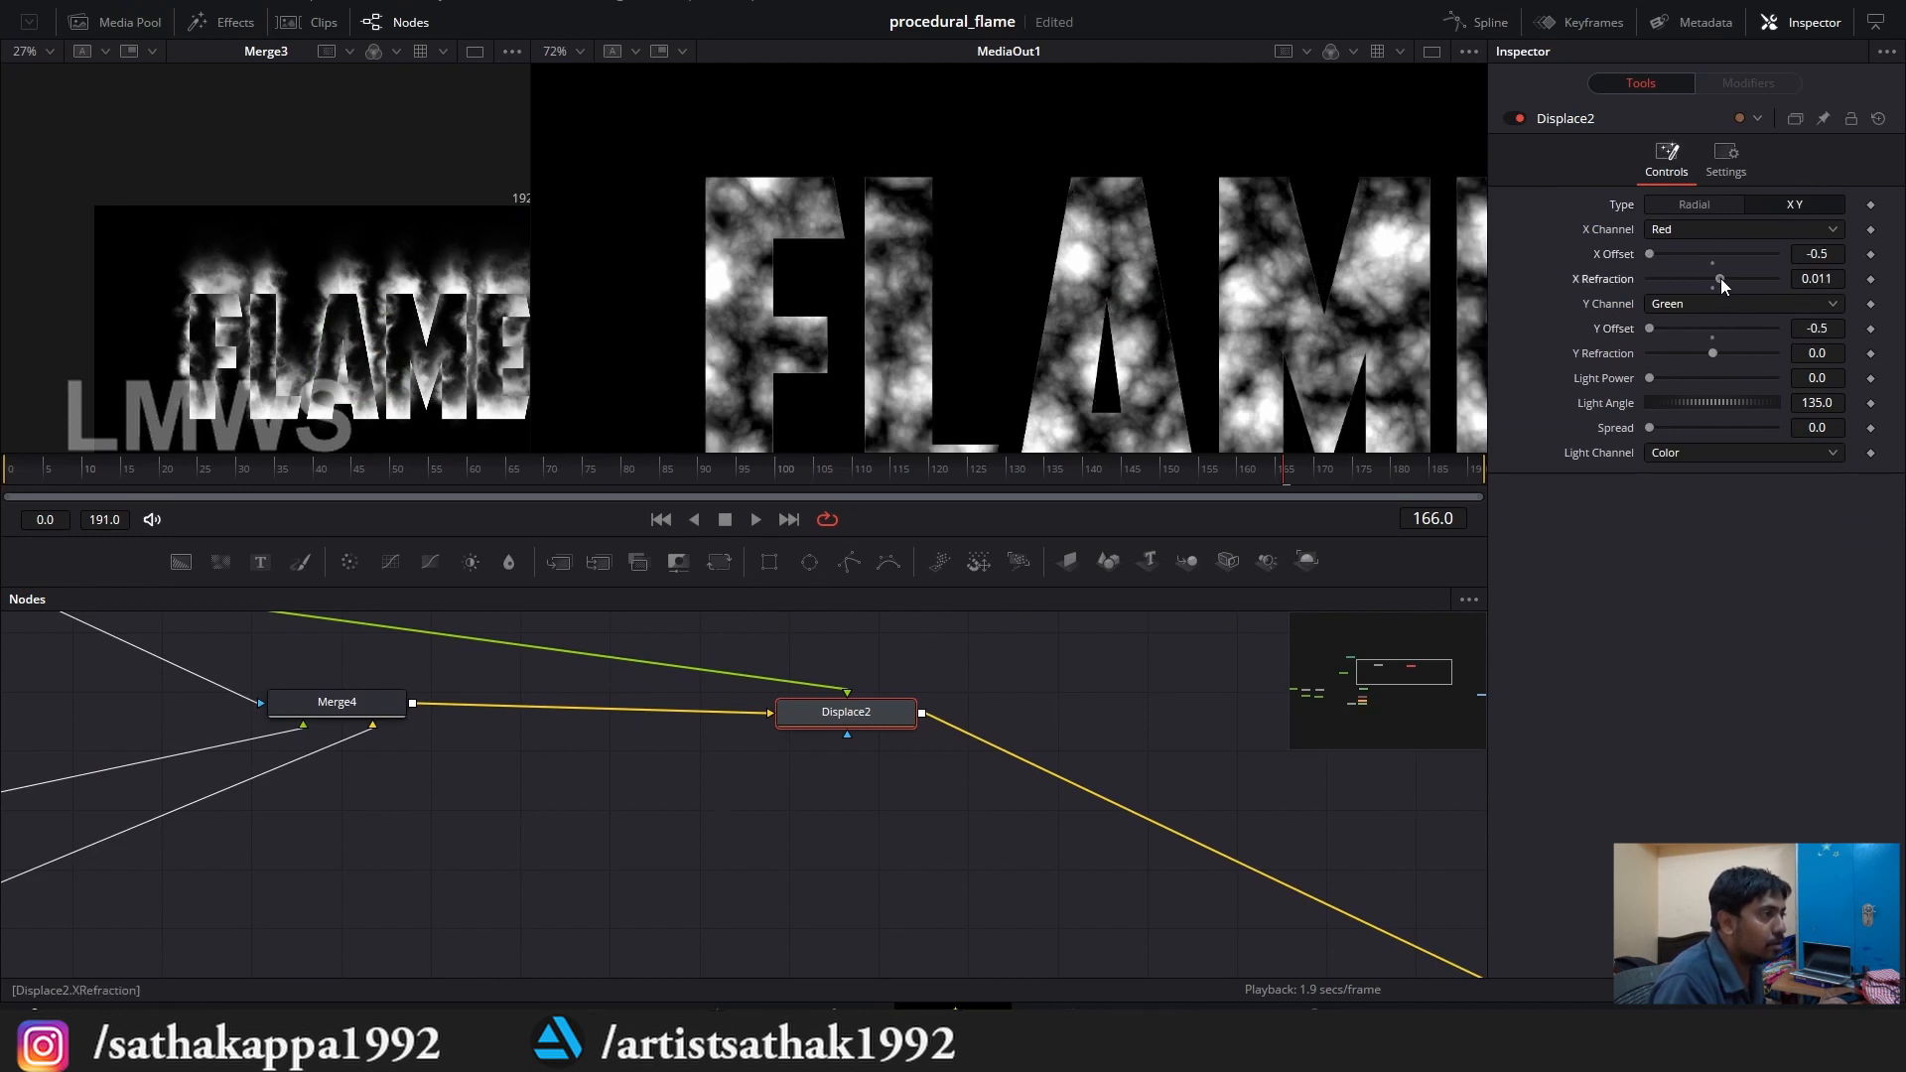
drag(1712, 354, 1720, 350)
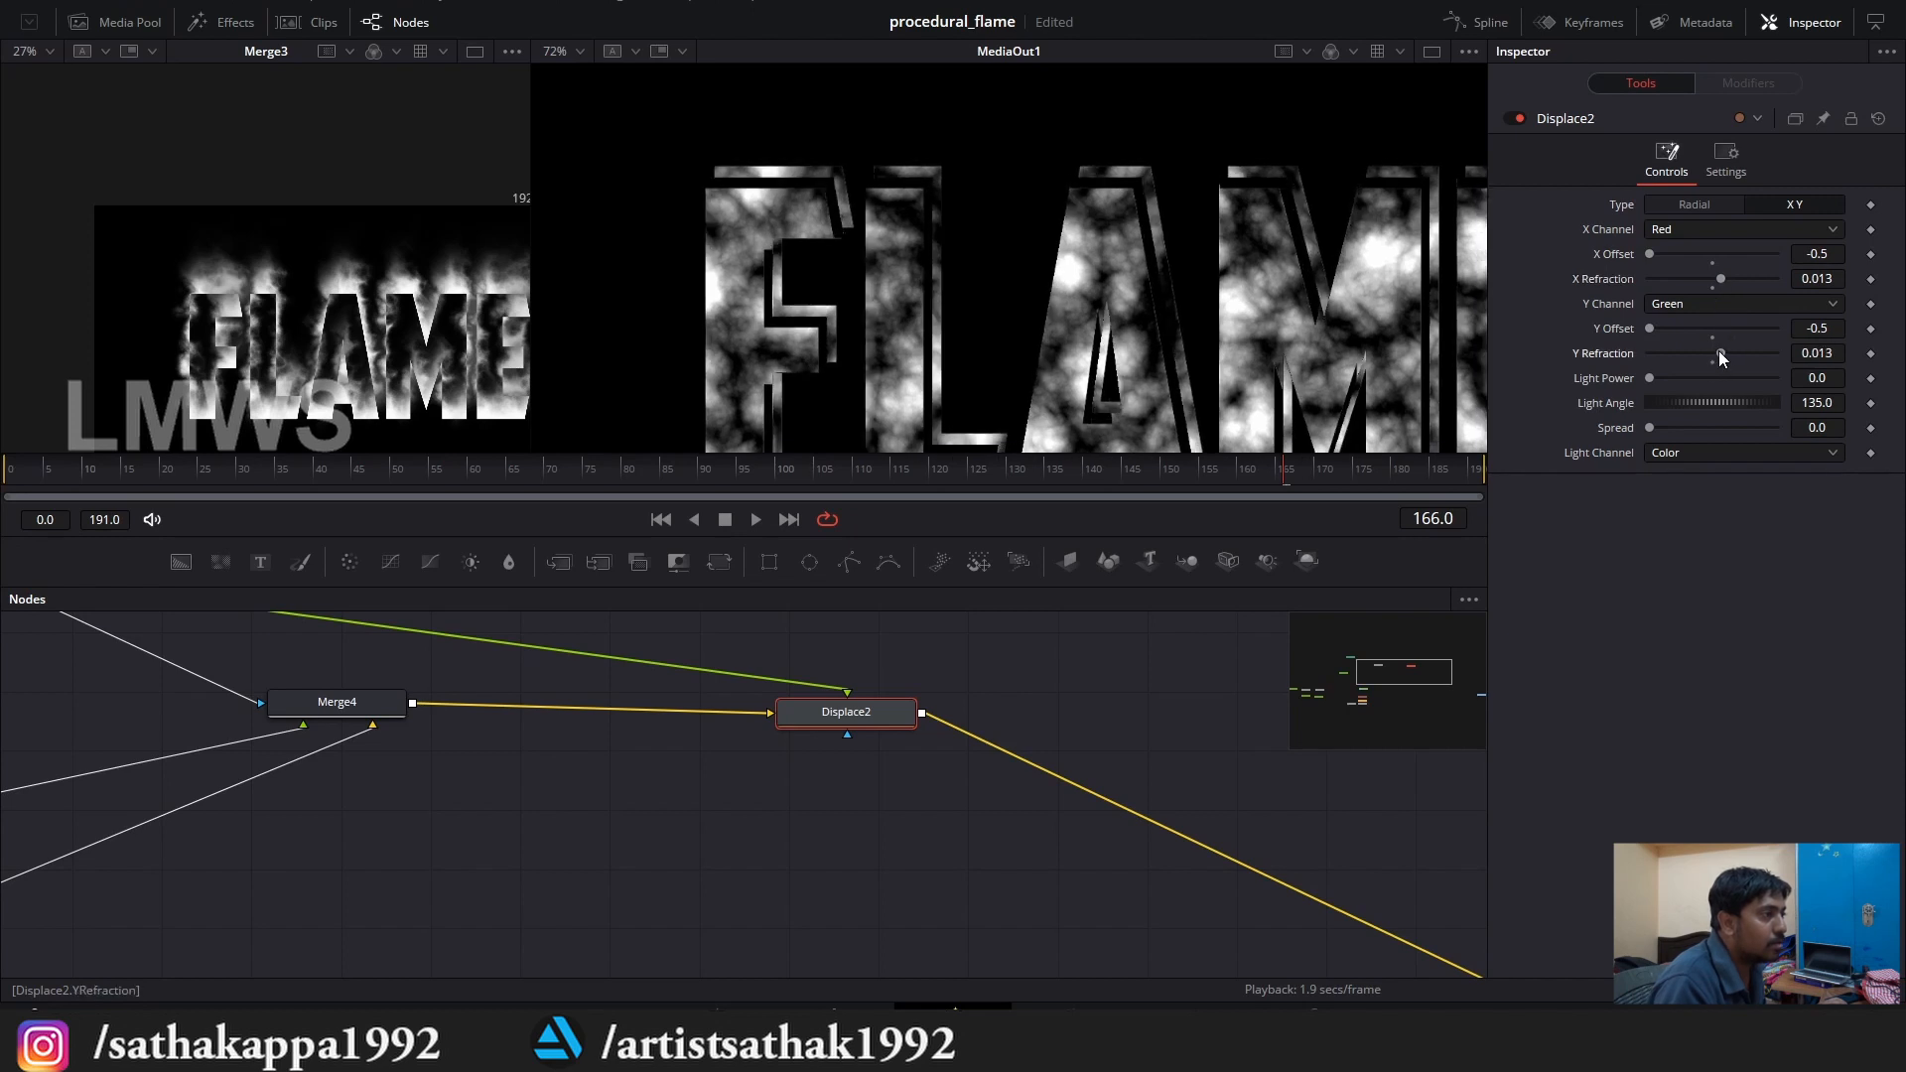
click(1827, 278)
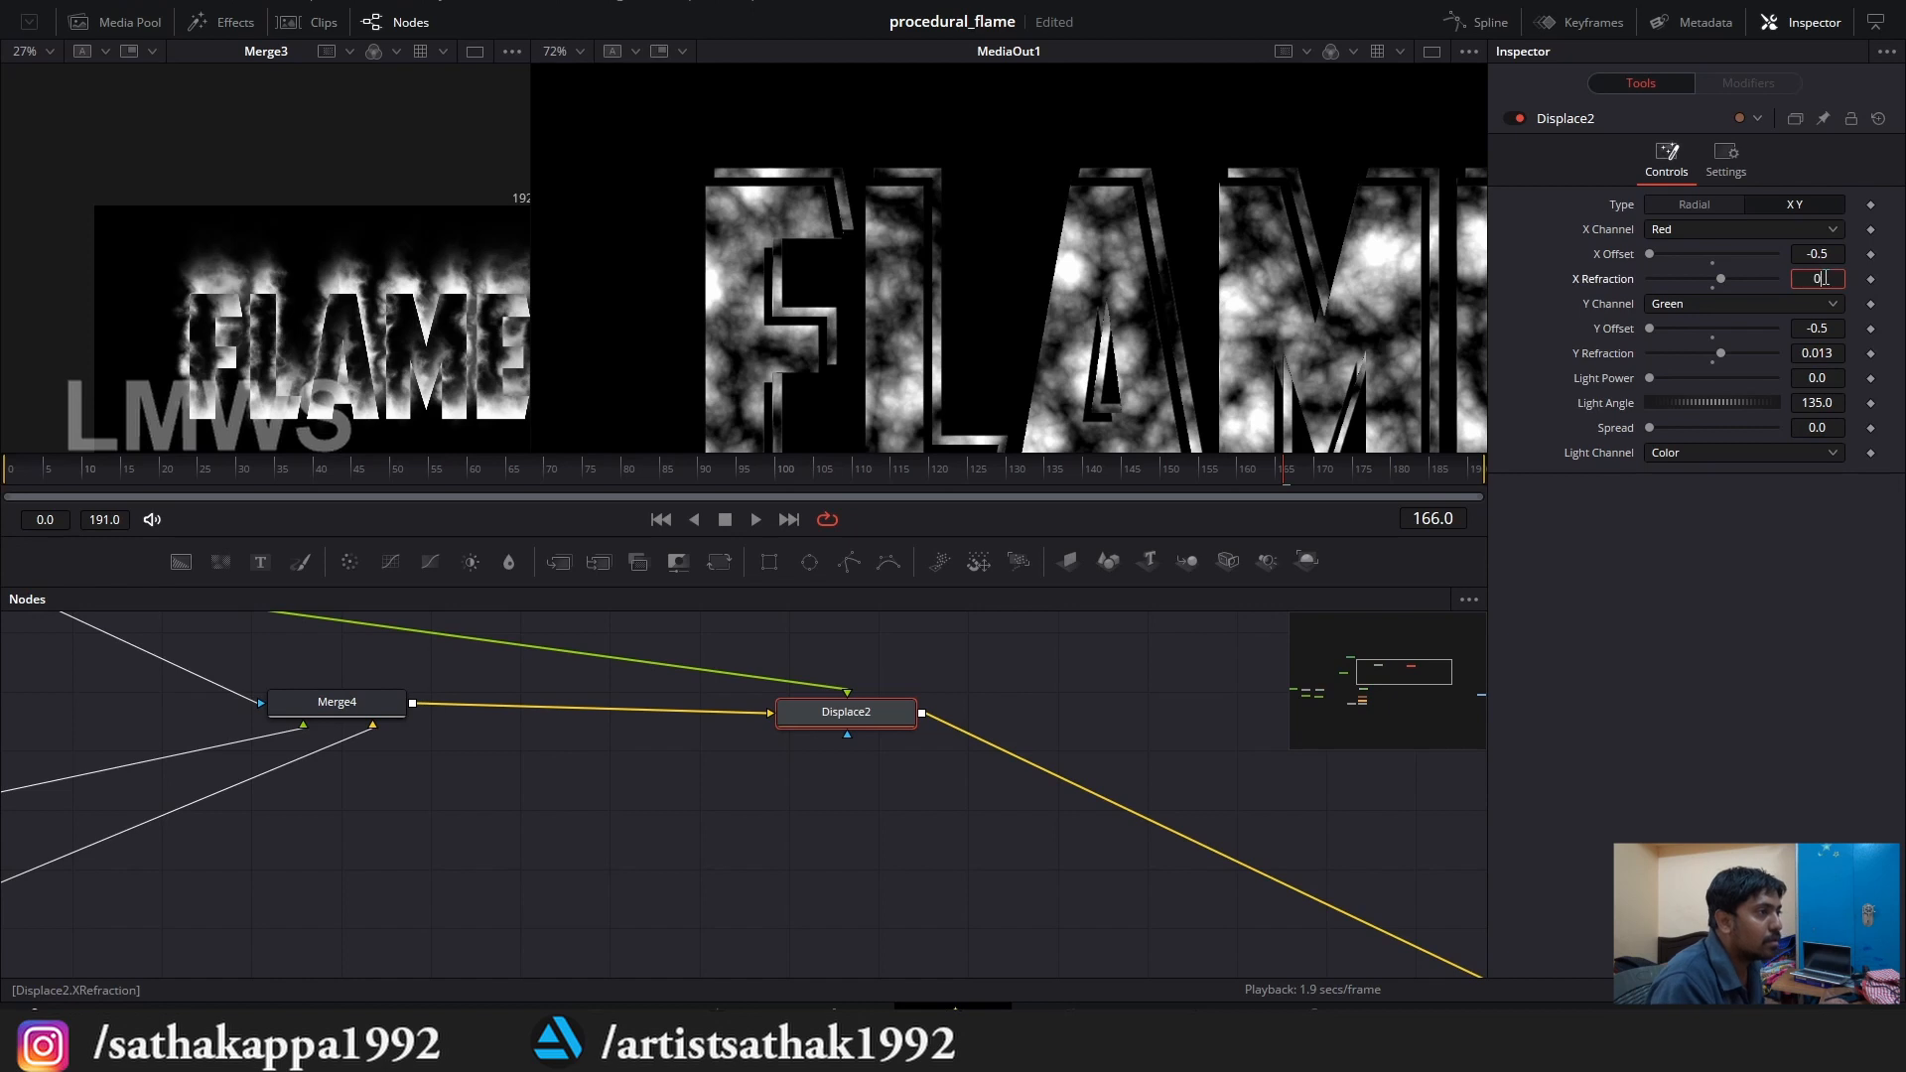
text(2)
key(Tab)
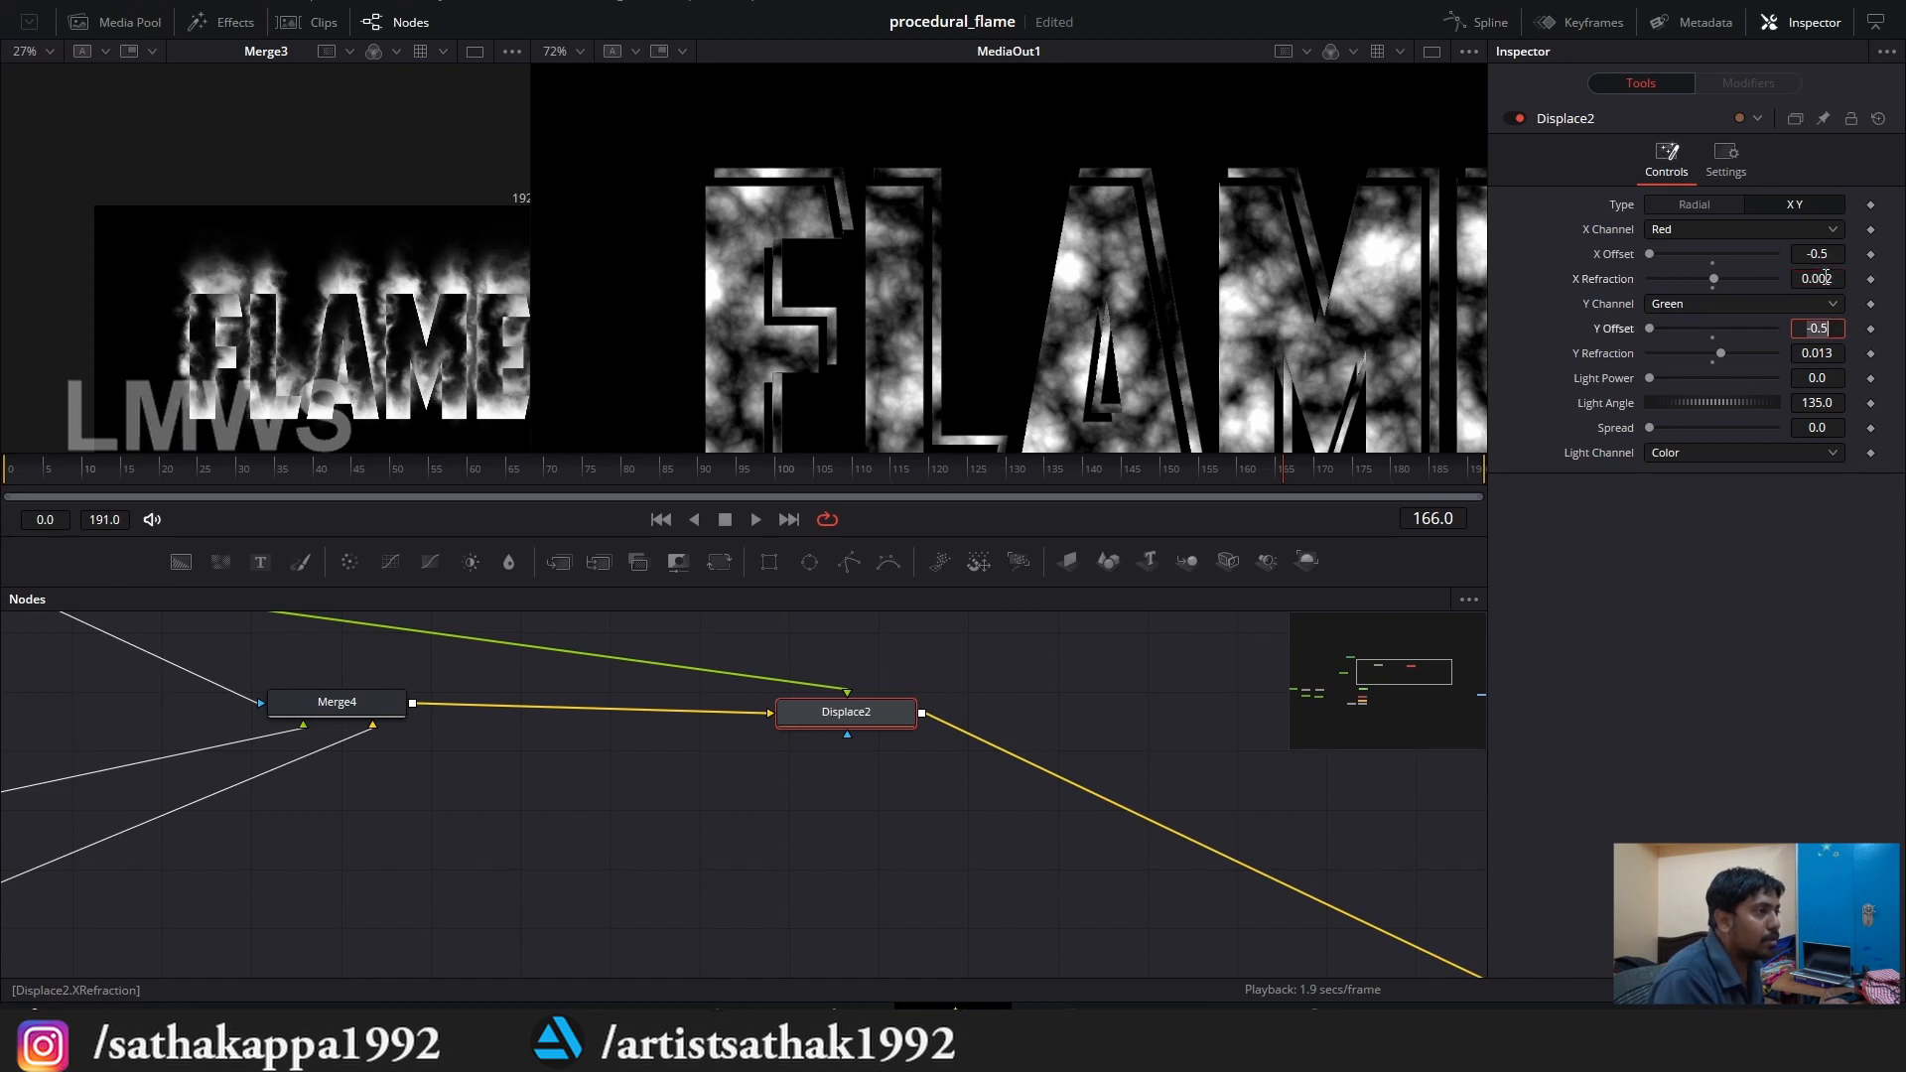
key(Tab)
text(0.003)
key(Tab)
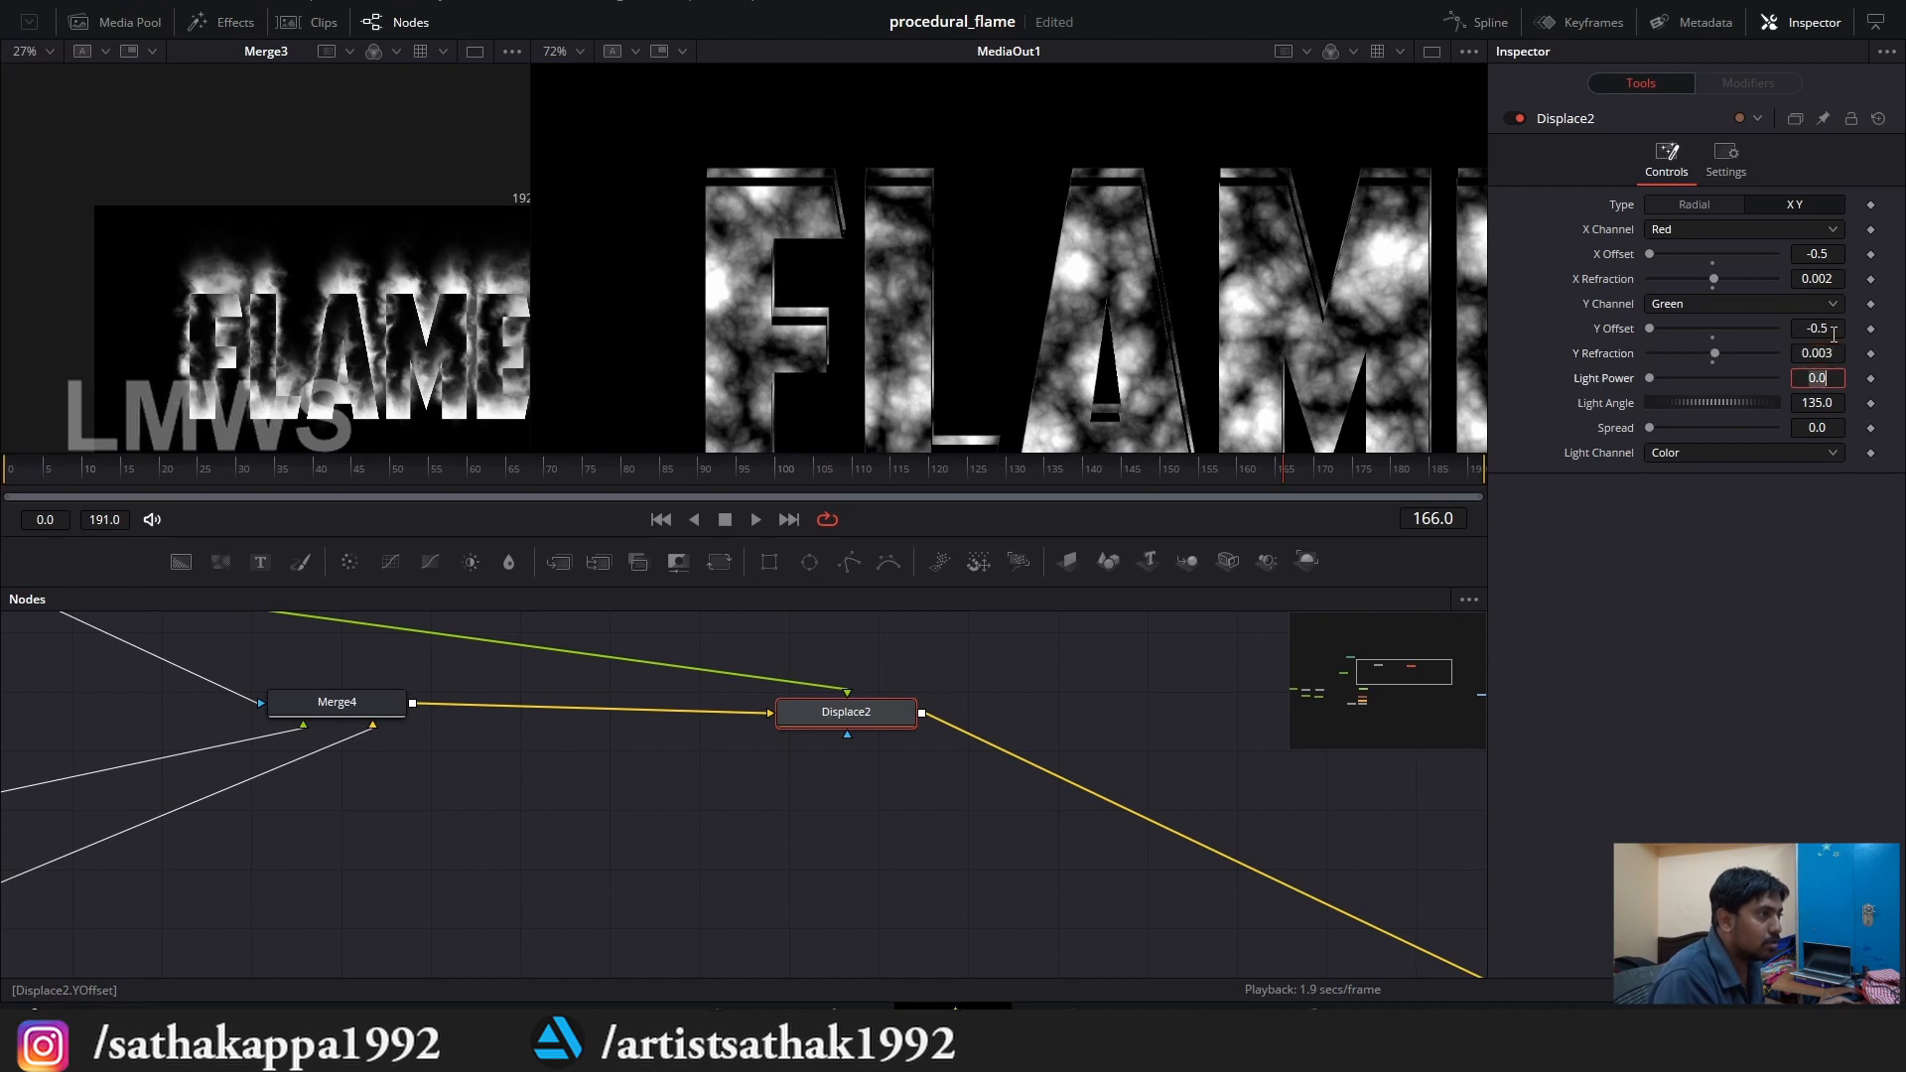
scroll(1010, 230, down, 2)
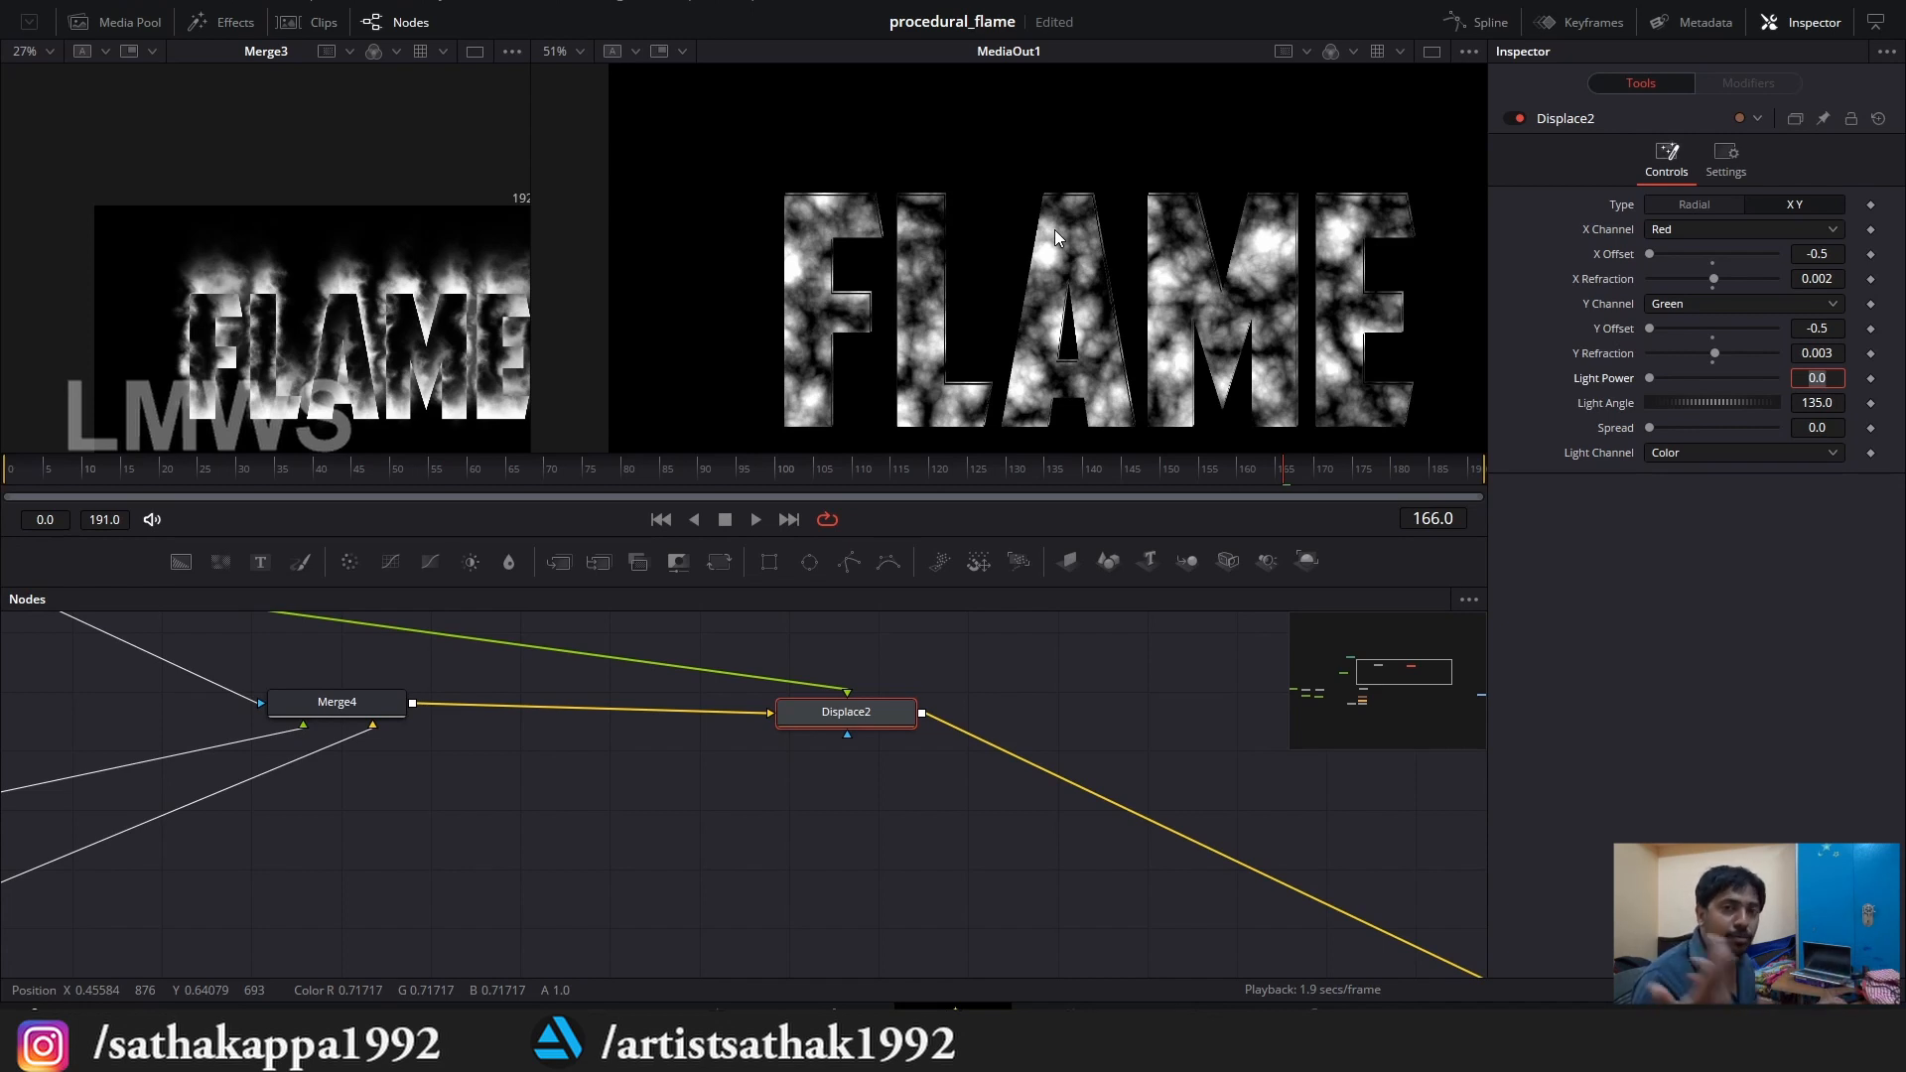
Add a Merge node below Displace2.
scroll(710, 799, up, 5)
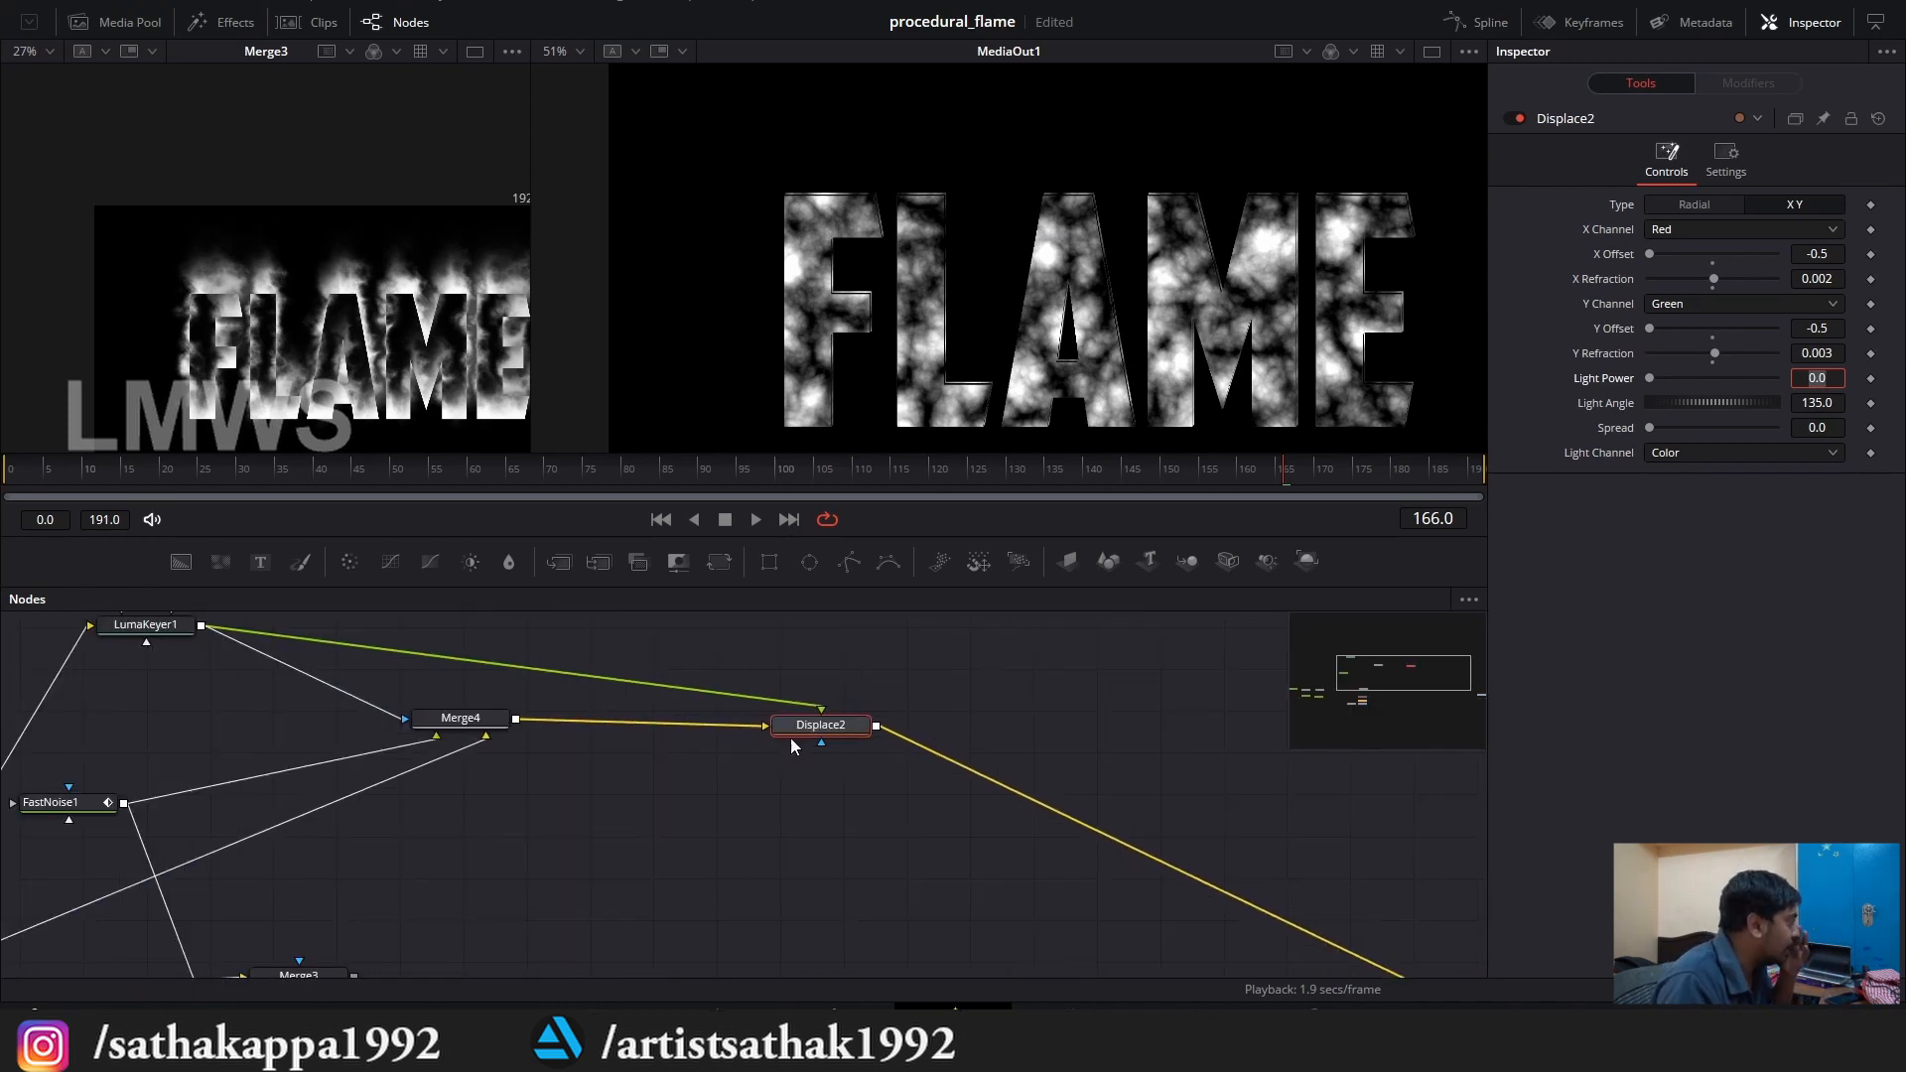
drag(559, 562, 873, 881)
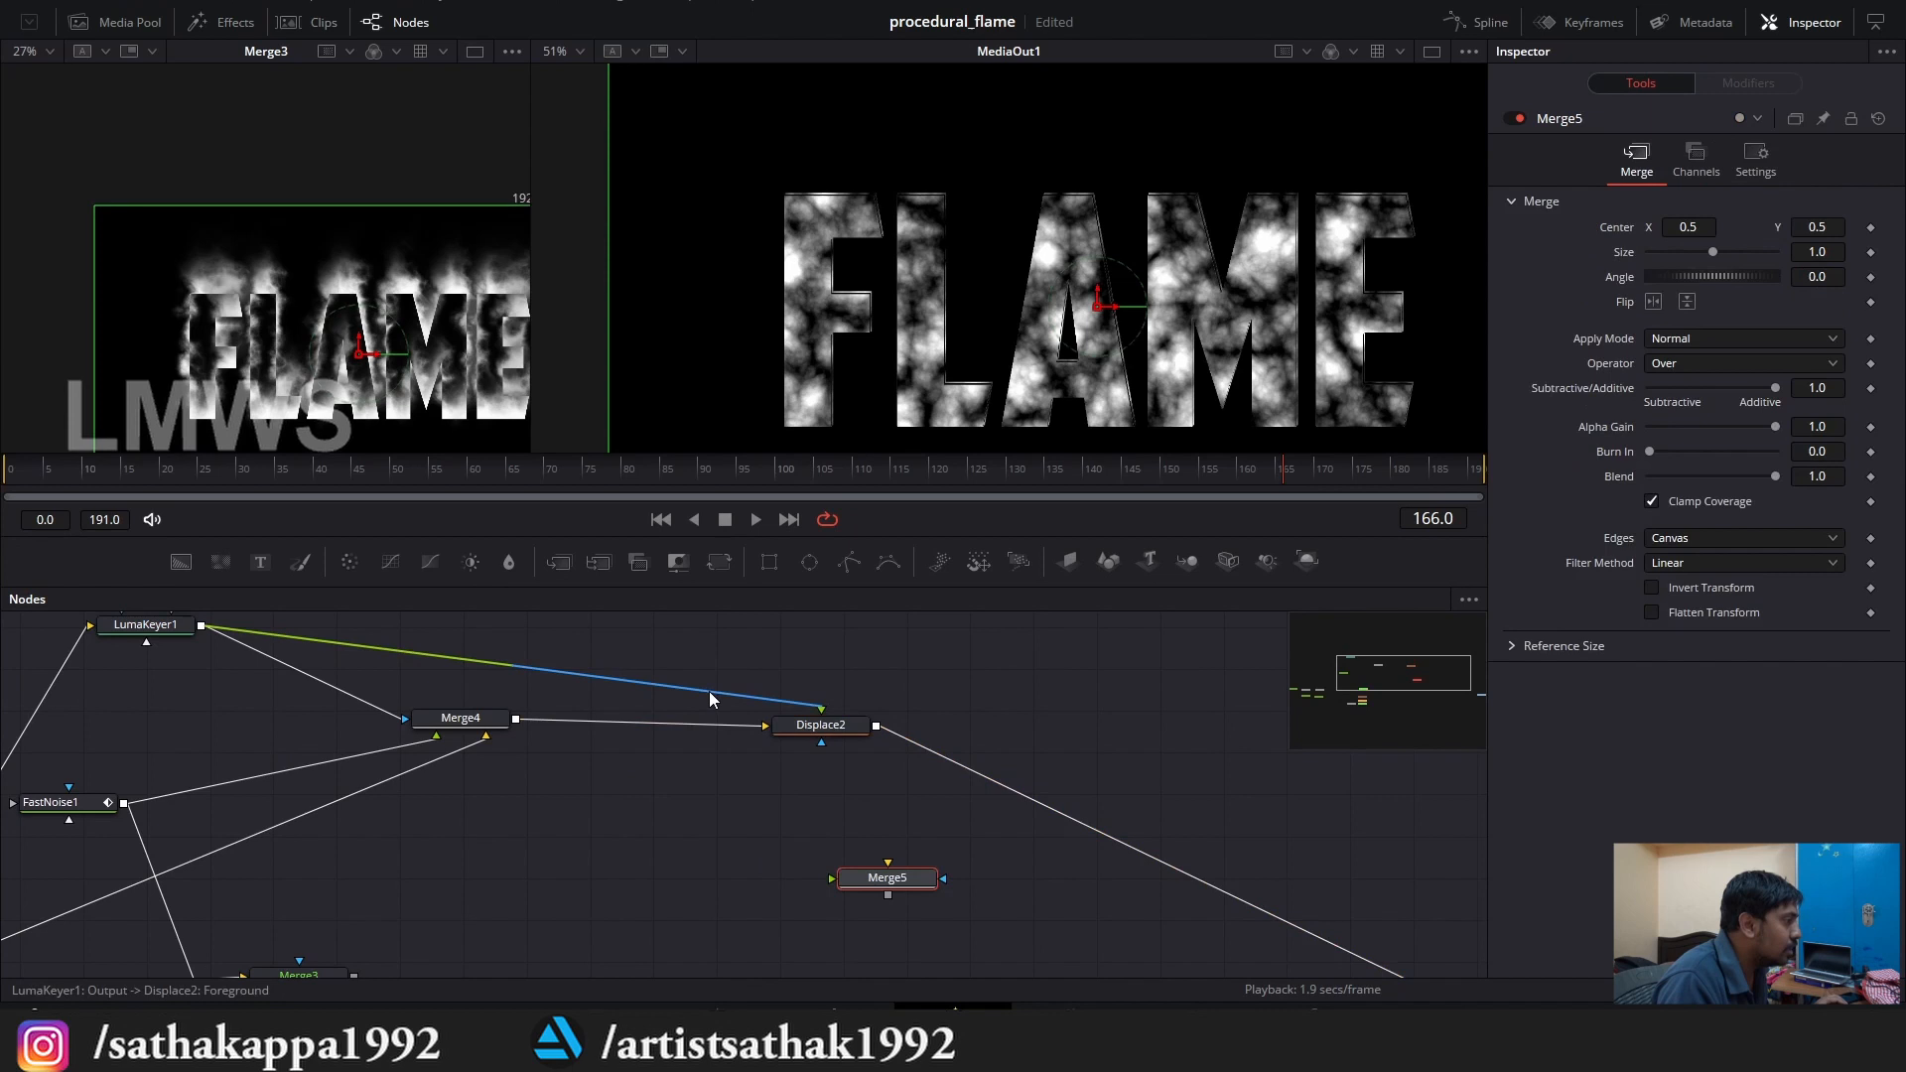
Preview Merge3's output through MediaOut1, and restore the connection from Displace2 to MediaOut1.
scroll(739, 707, down, 3)
scroll(836, 764, up, 3)
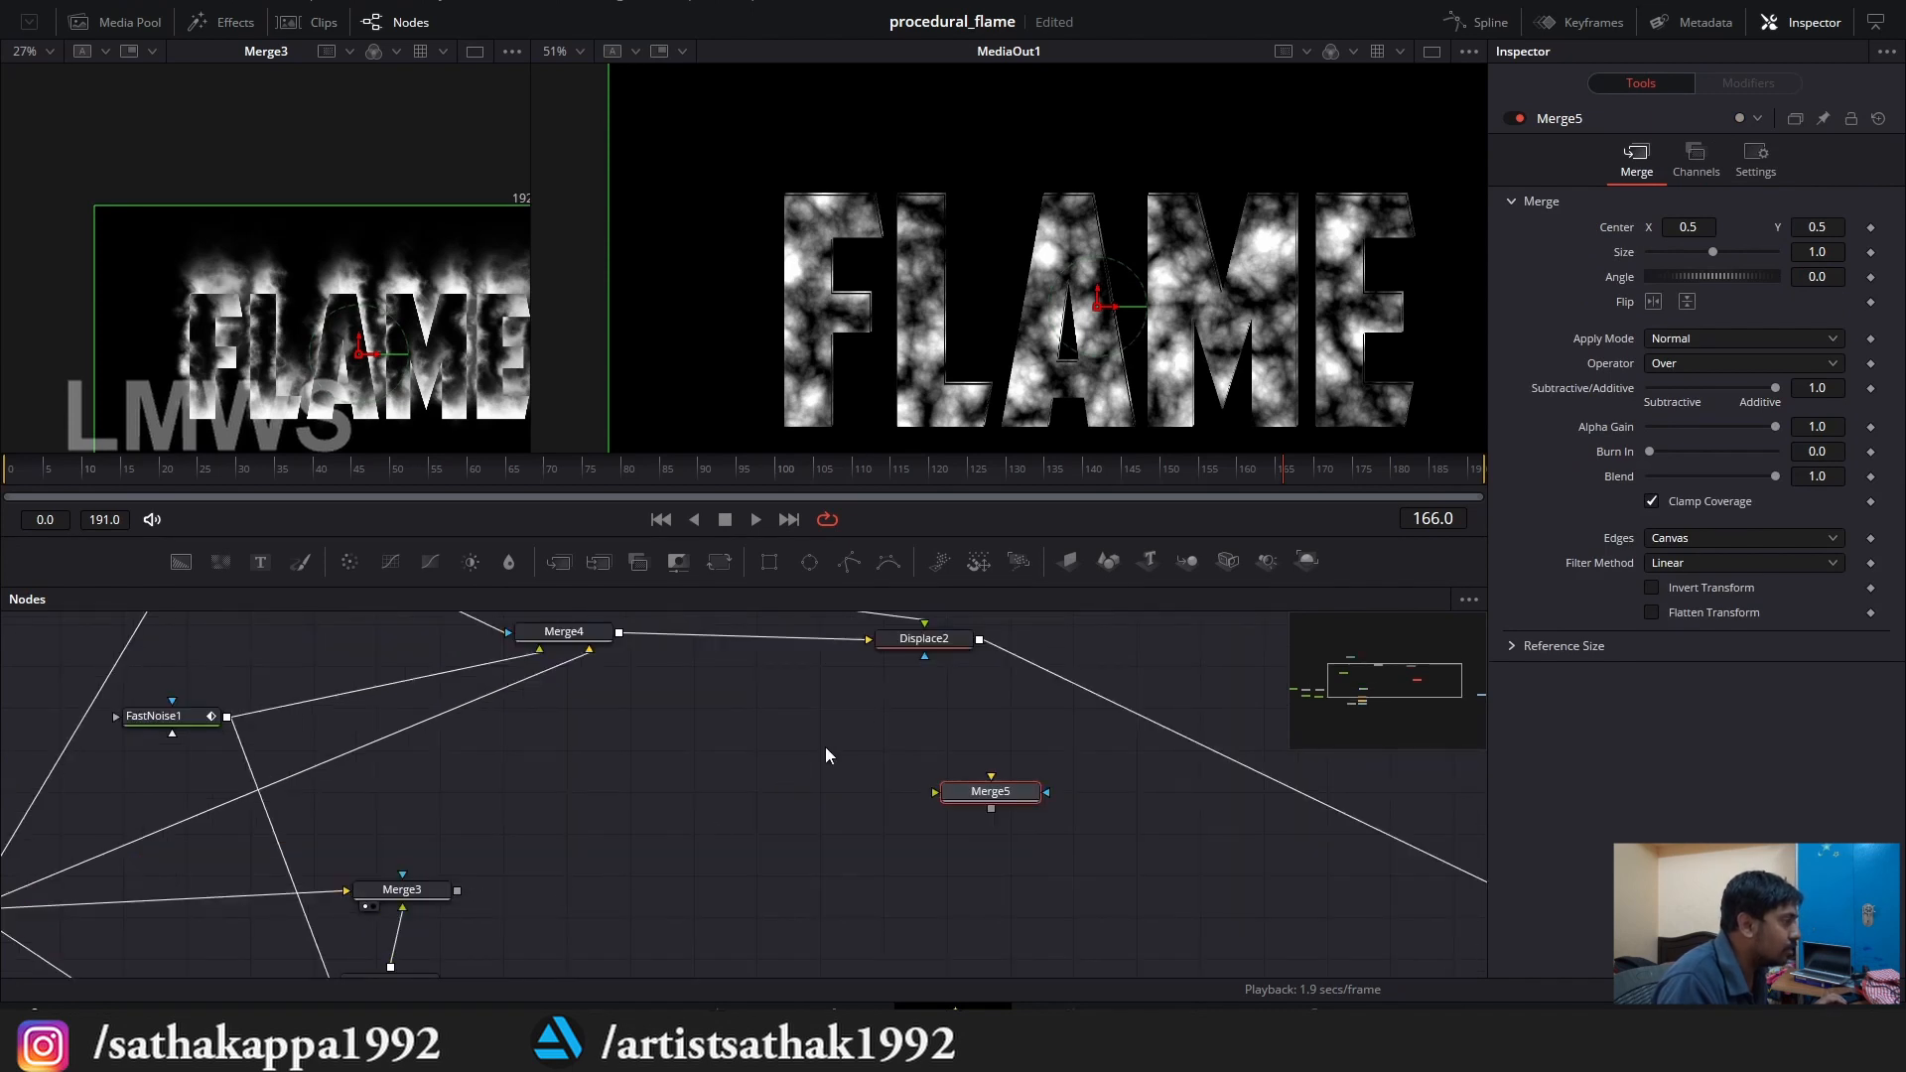
scroll(490, 799, down, 3)
drag(479, 838, 1070, 872)
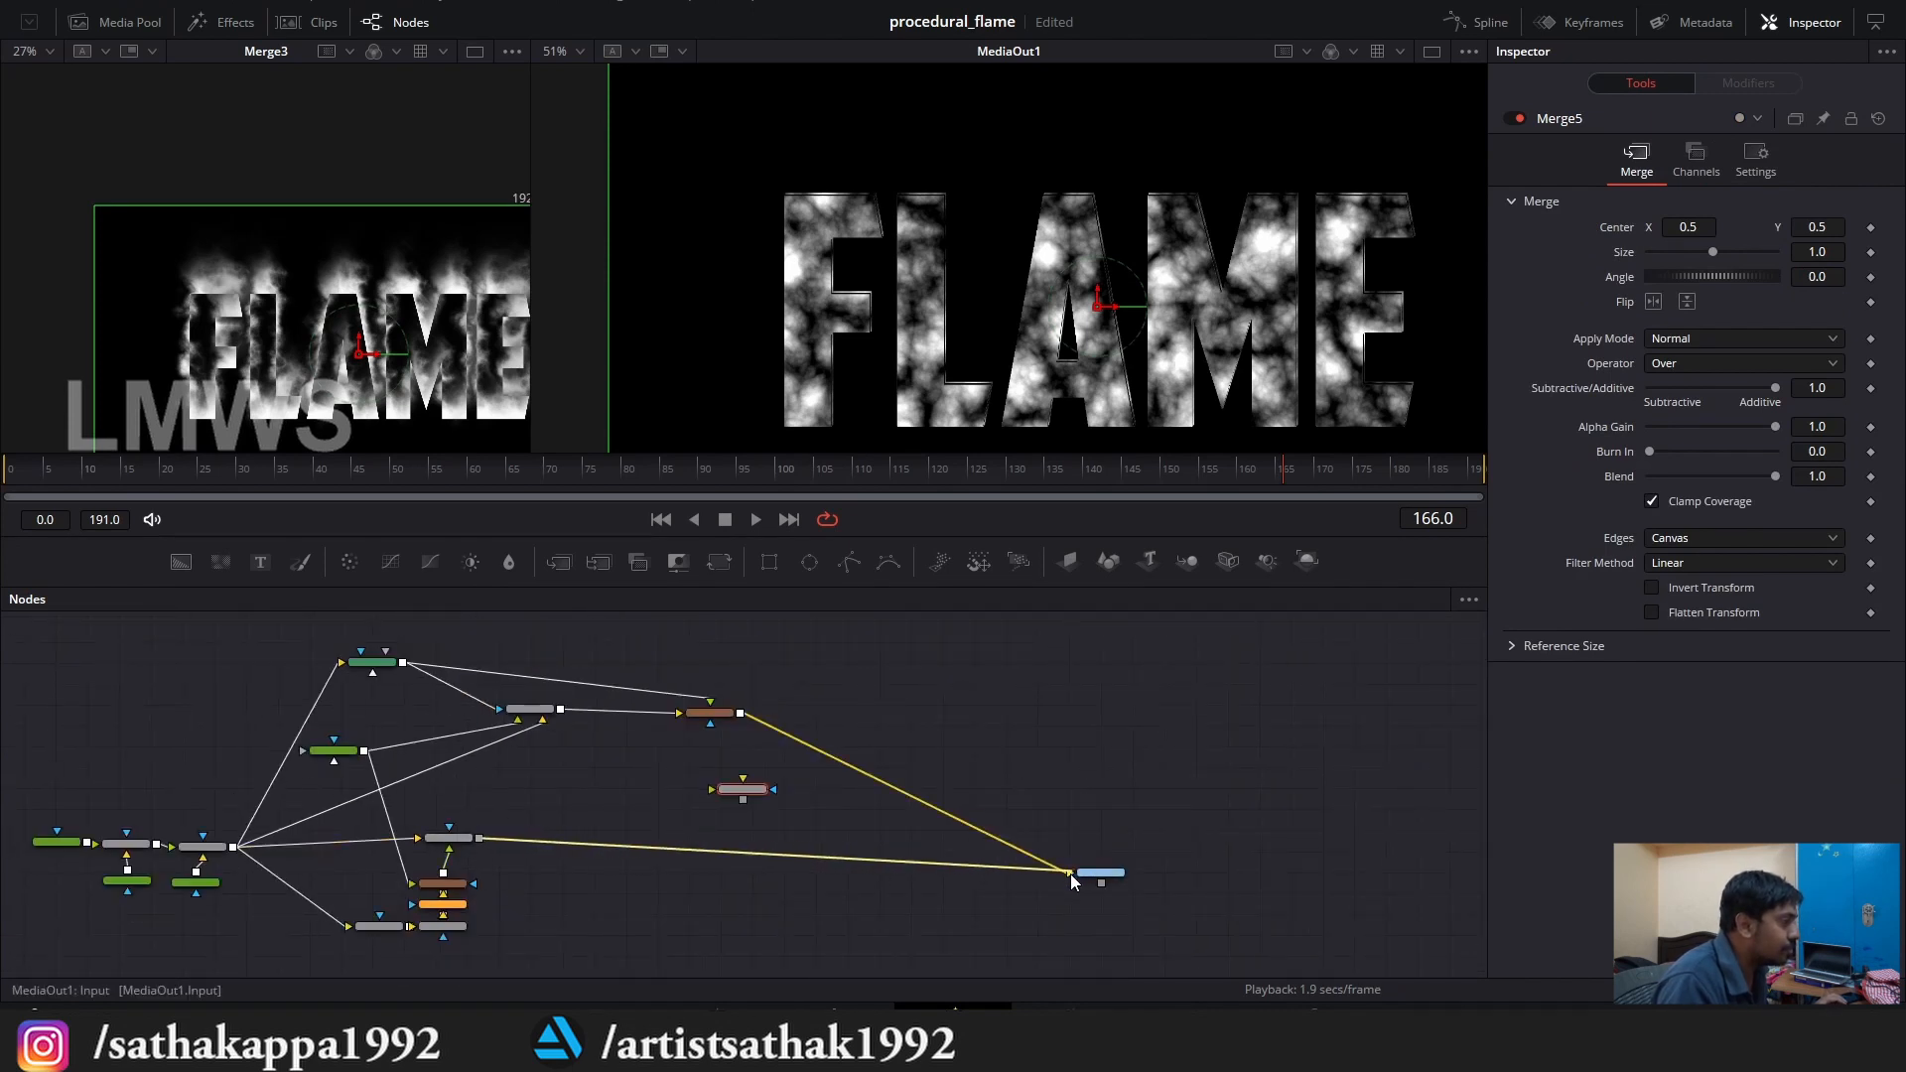
scroll(953, 828, up, 2)
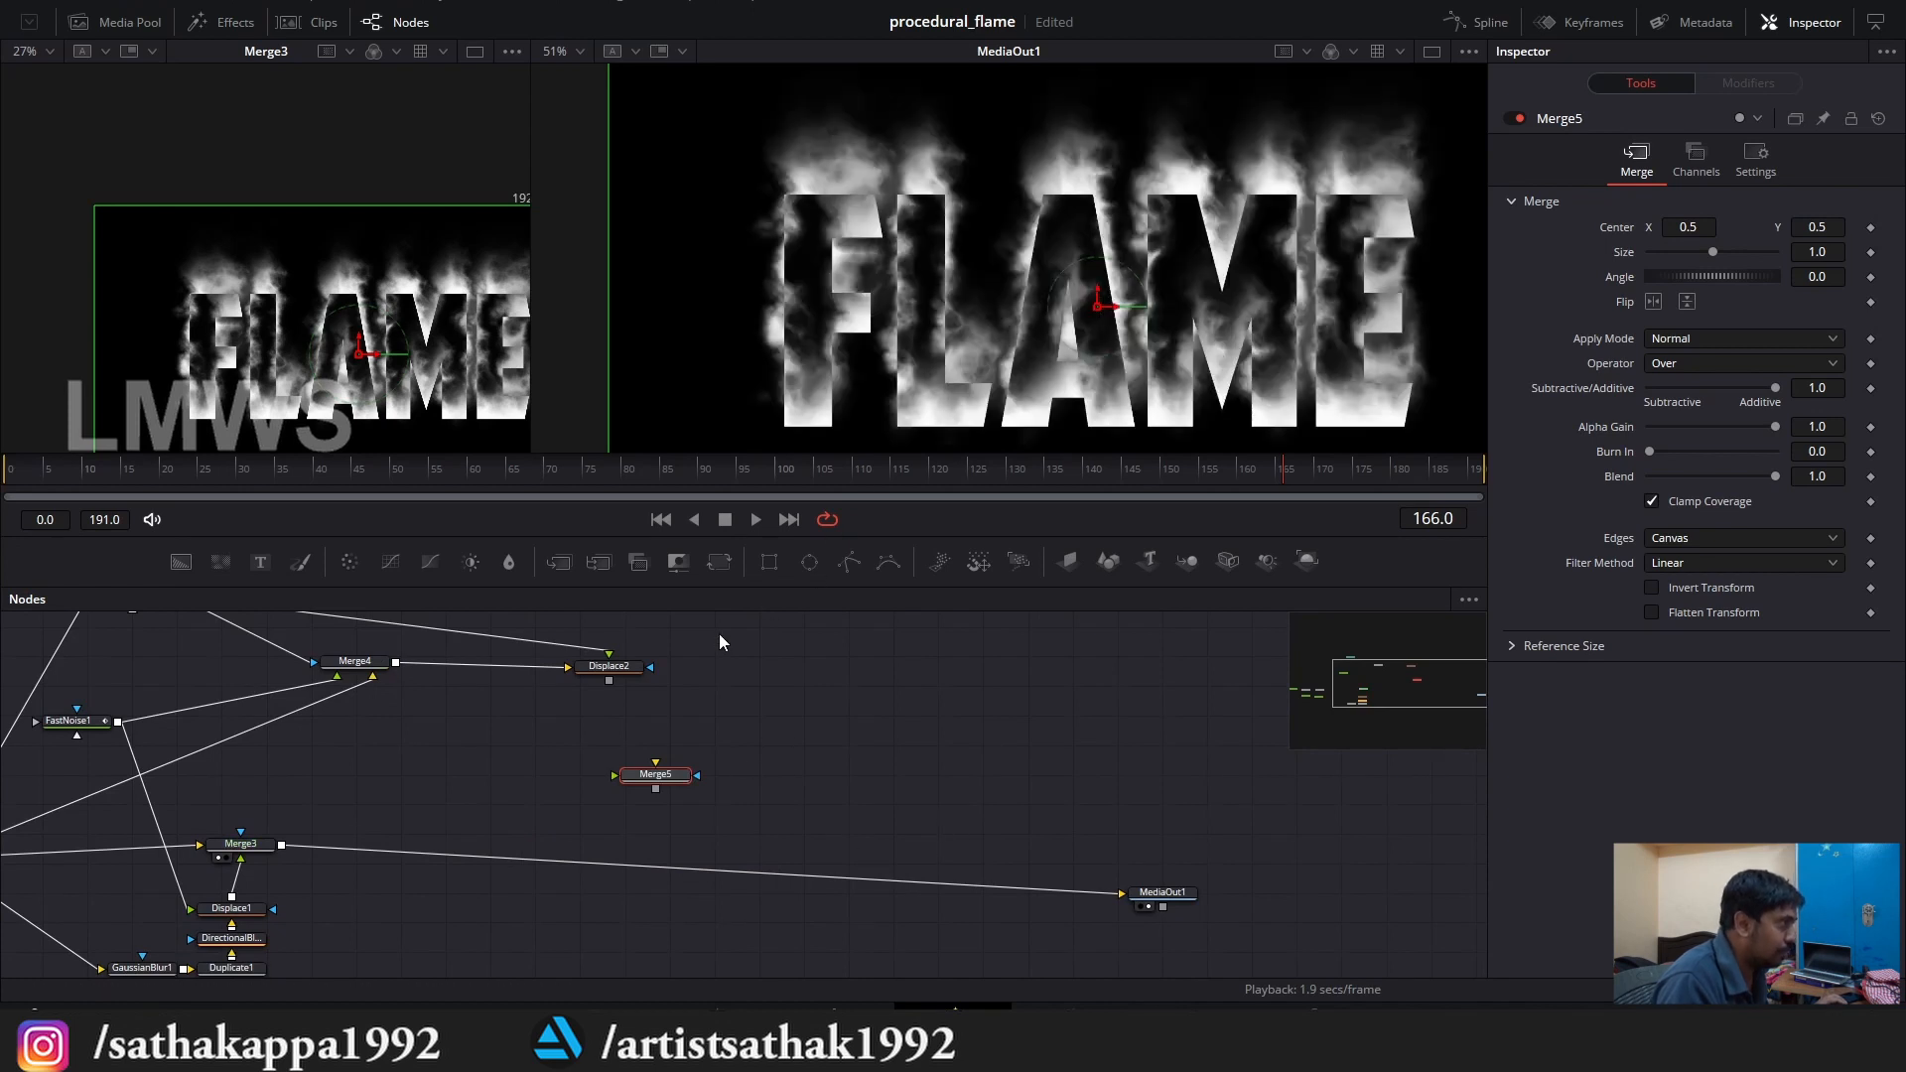
drag(609, 681, 1124, 901)
Feed Displace2 into Merge5's foreground and Merge3 into its background, with Merge5's output going to MediaOut1.
drag(650, 667, 656, 763)
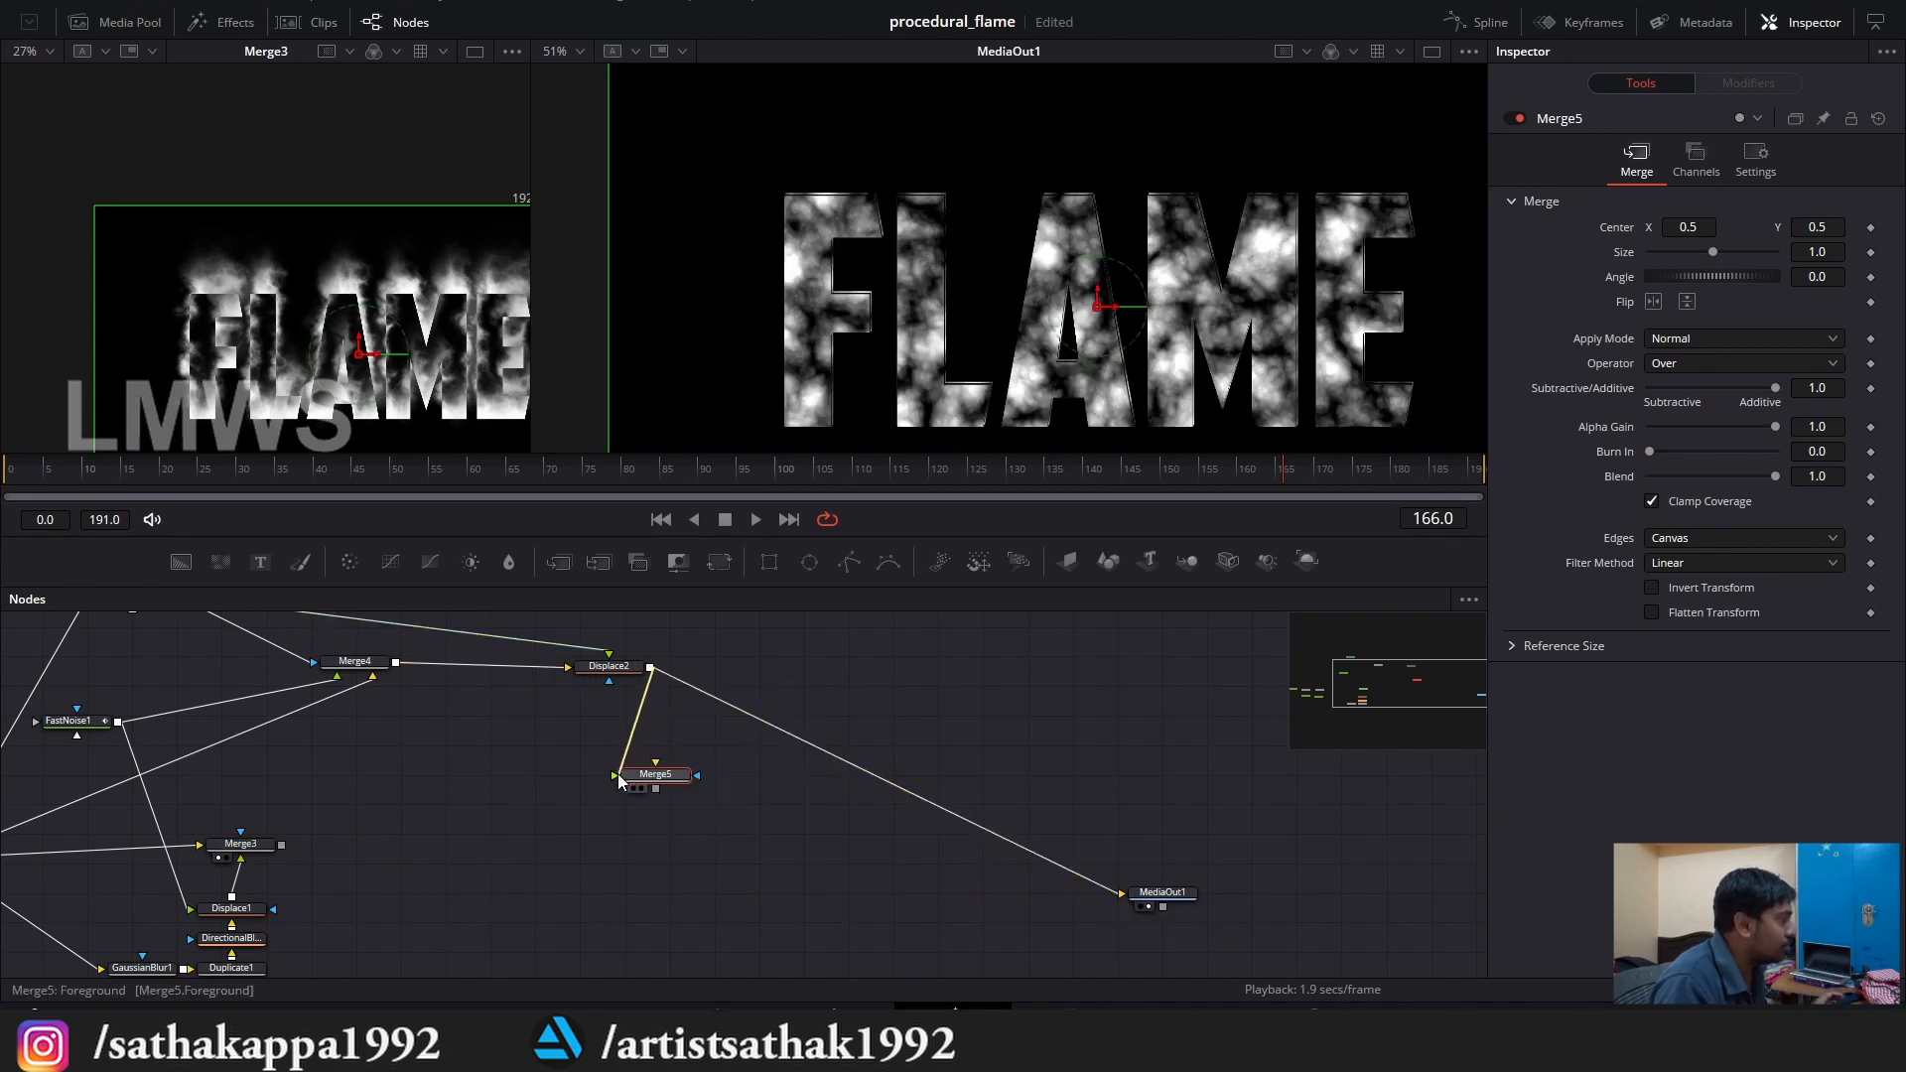
drag(281, 844, 1174, 797)
scroll(688, 727, up, 3)
scroll(685, 734, down, 3)
Set Merge5's Apply Mode to Overlay.
click(657, 781)
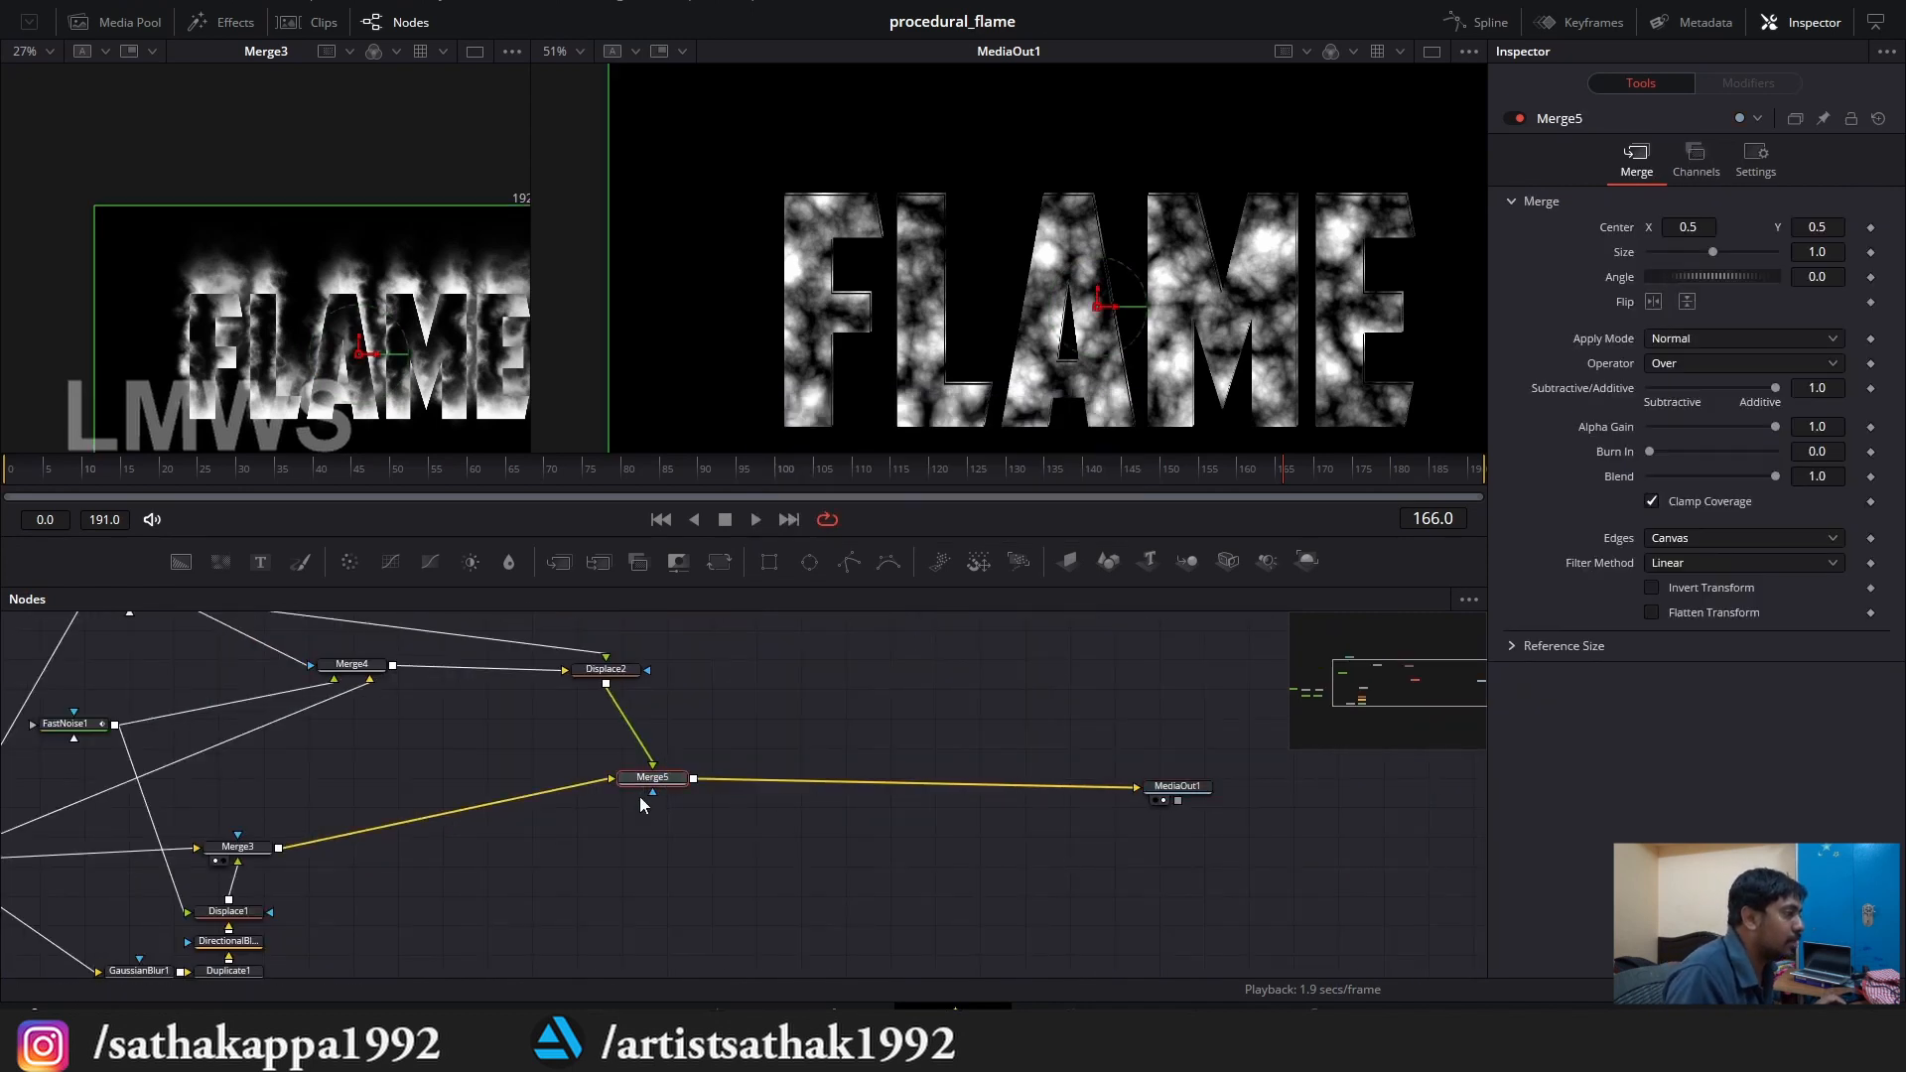
click(1706, 339)
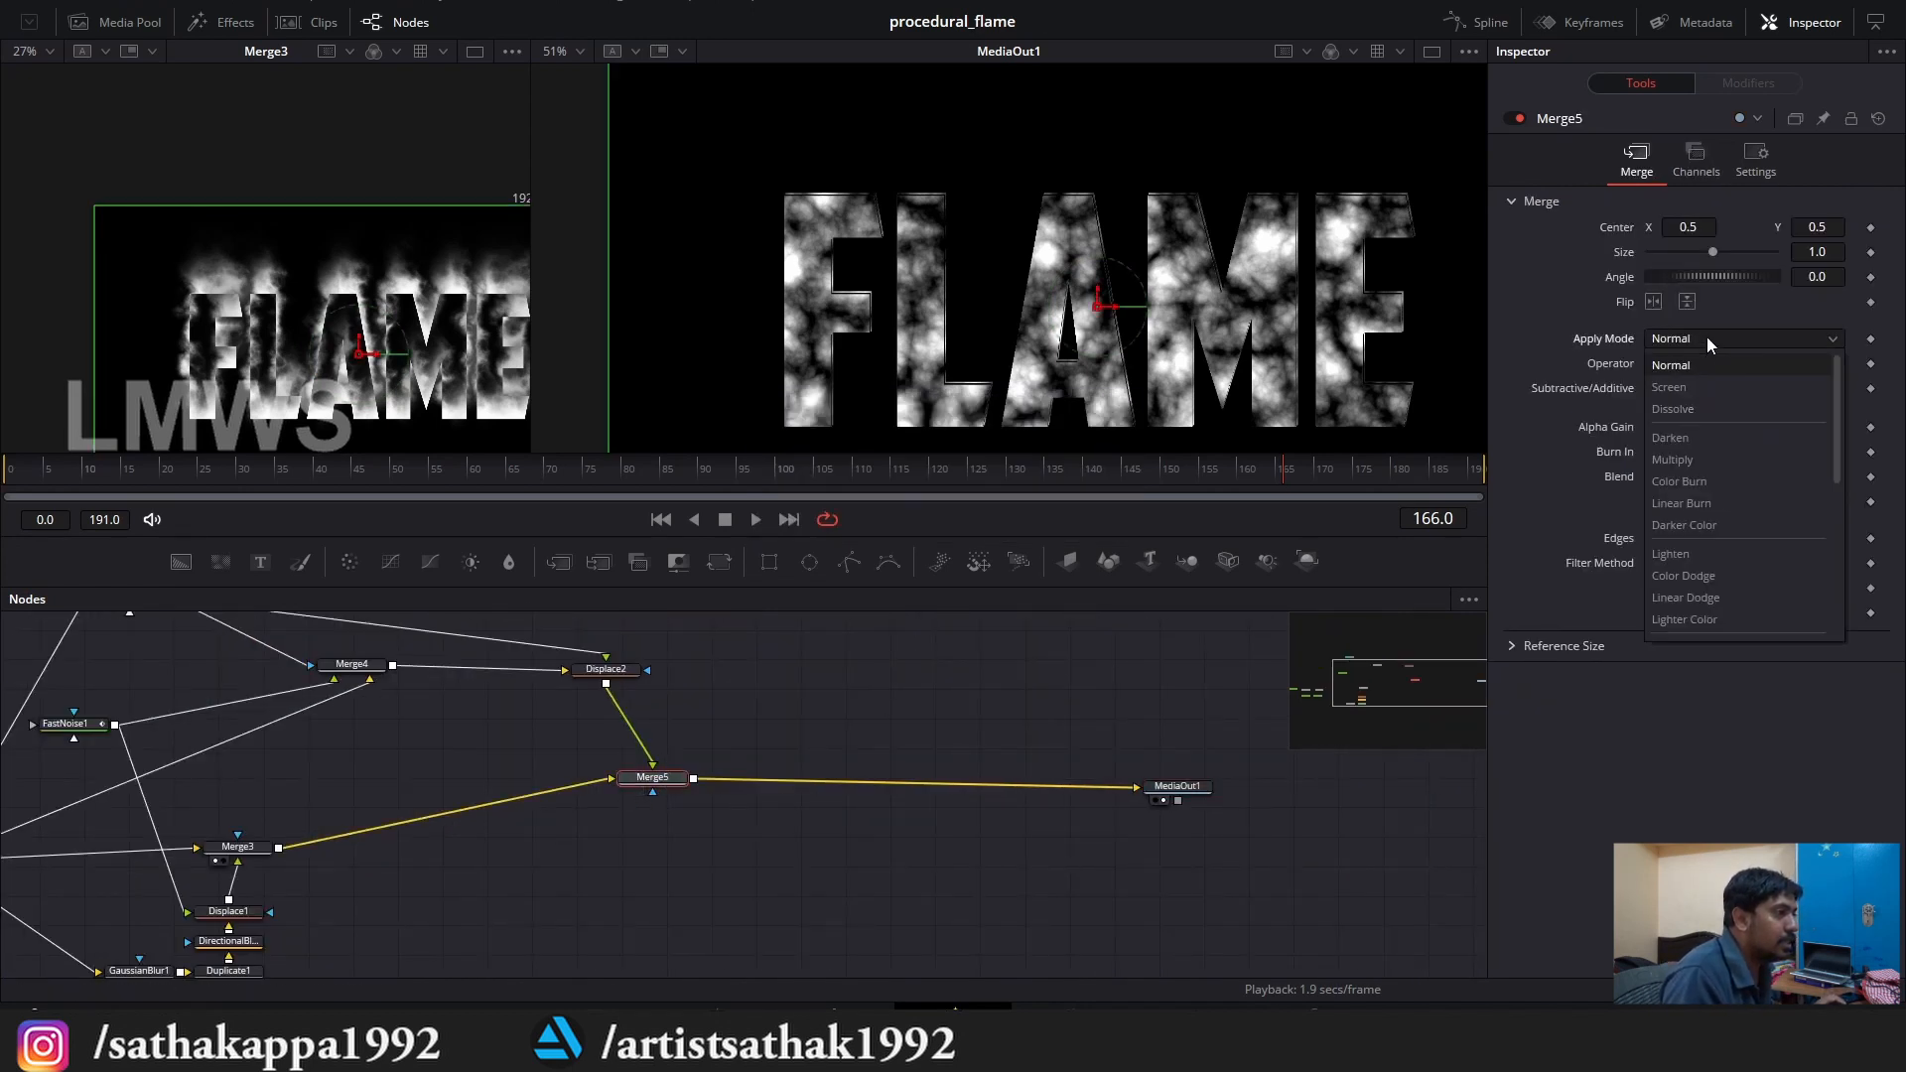
scroll(1736, 532, down, 3)
click(1691, 466)
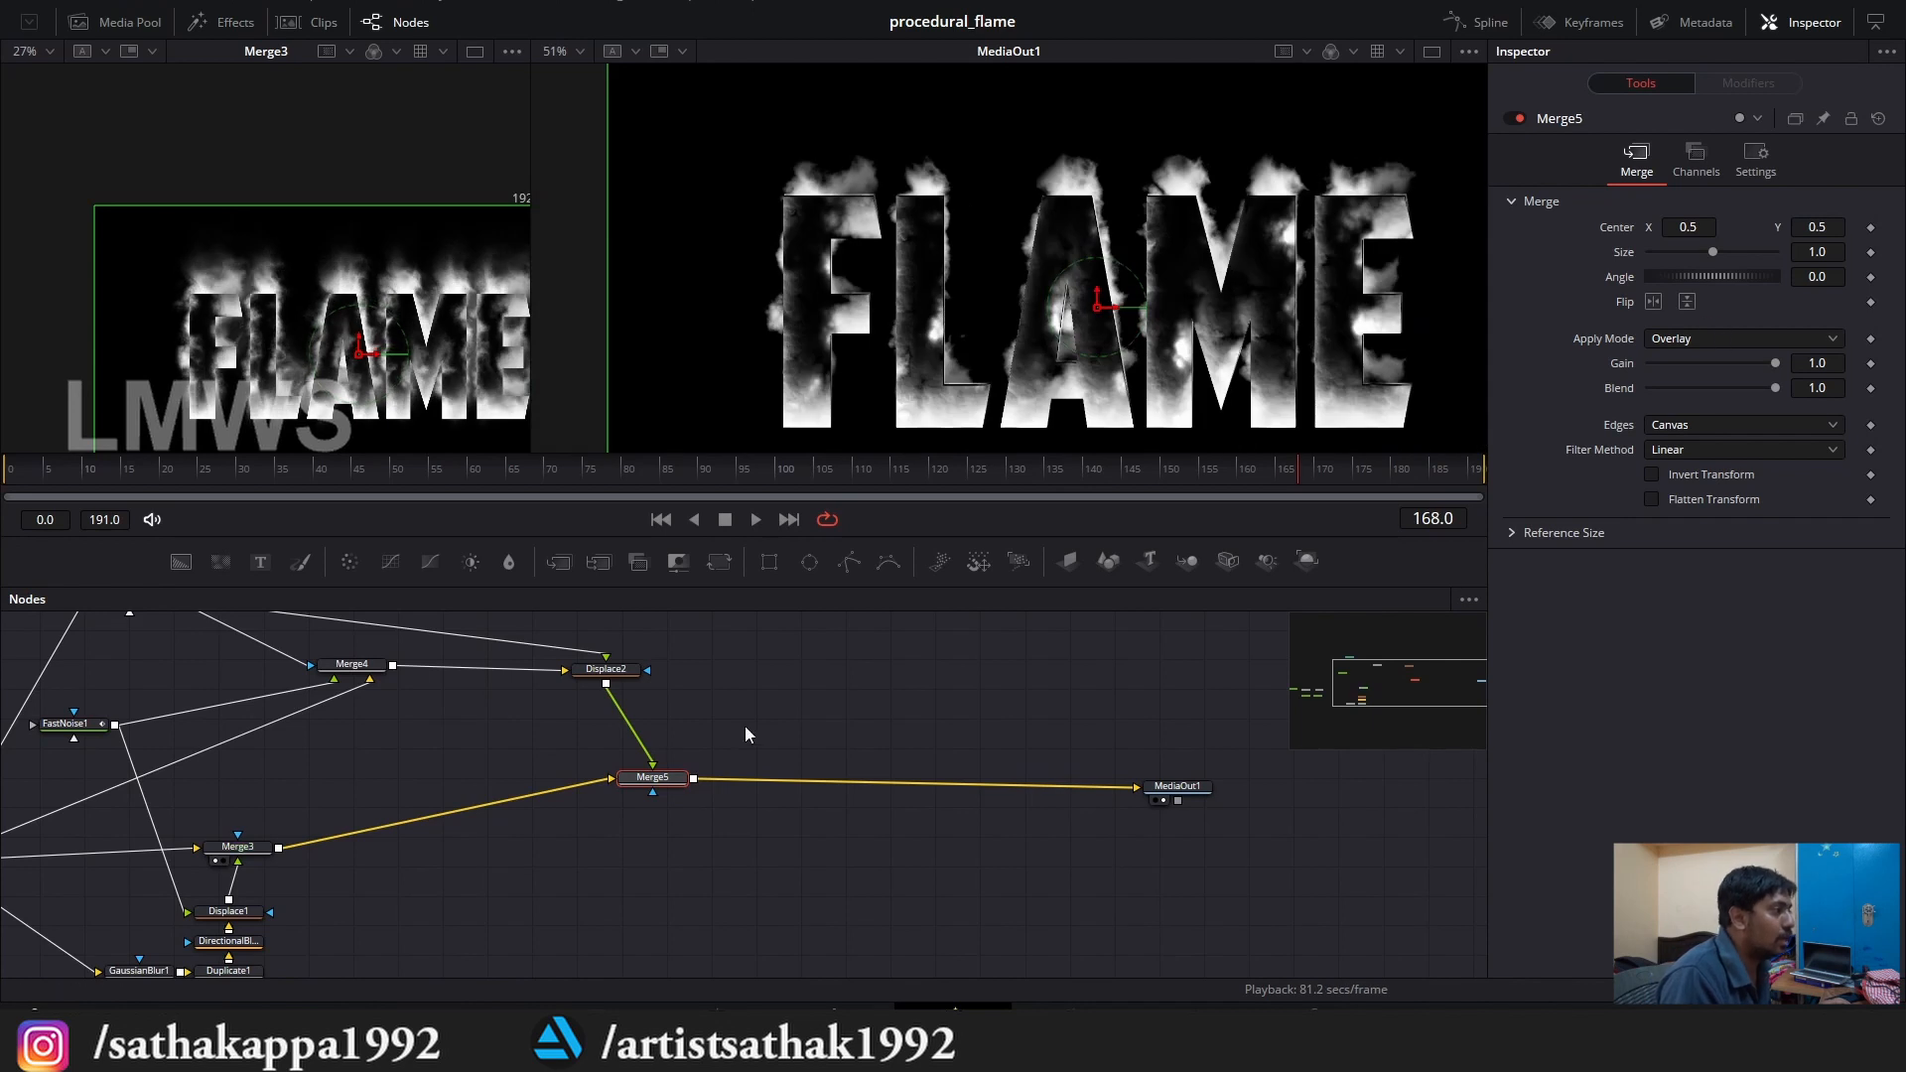
Insert a Color Curves node between Displace2 and Merge5, with Pre-Divide / Post-Multiply enabled and Alpha excluded.
scroll(587, 684, up, 3)
drag(617, 690, 682, 645)
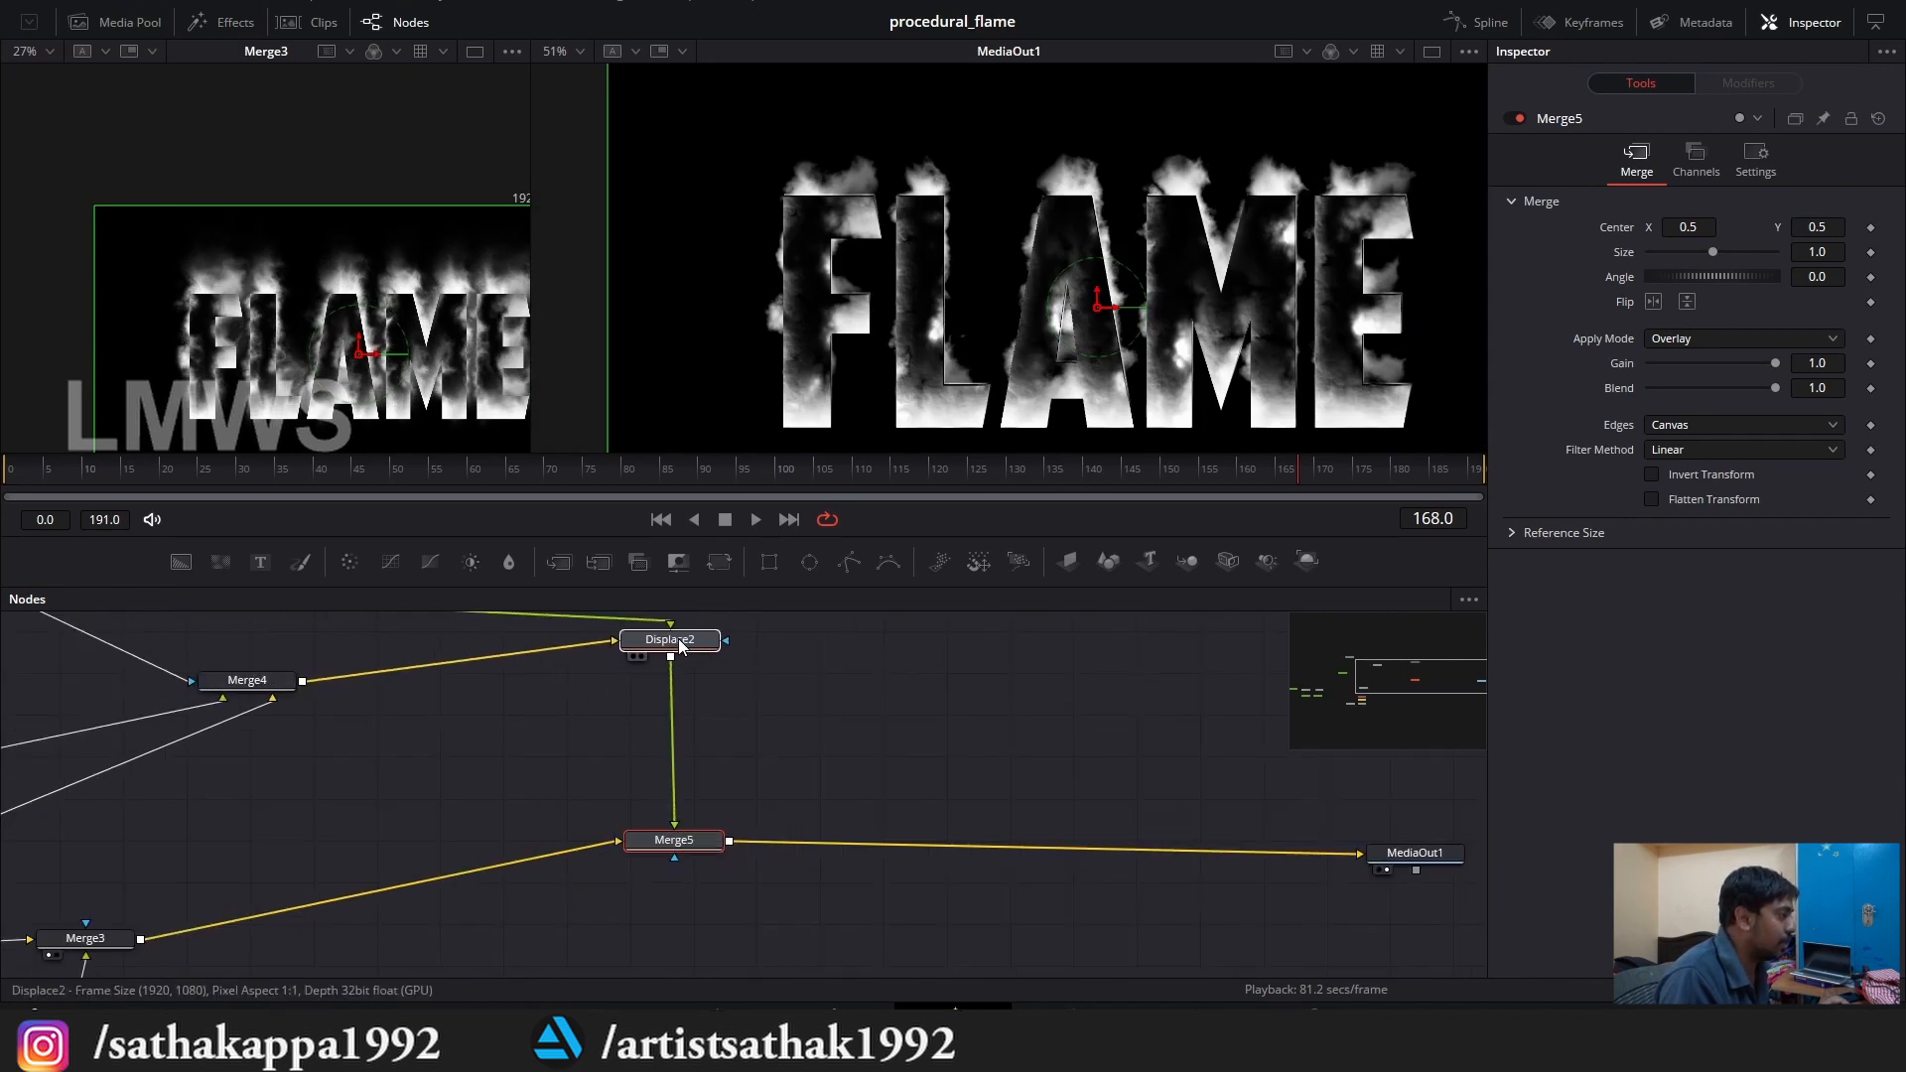
drag(391, 562, 677, 731)
click(1651, 525)
click(1754, 280)
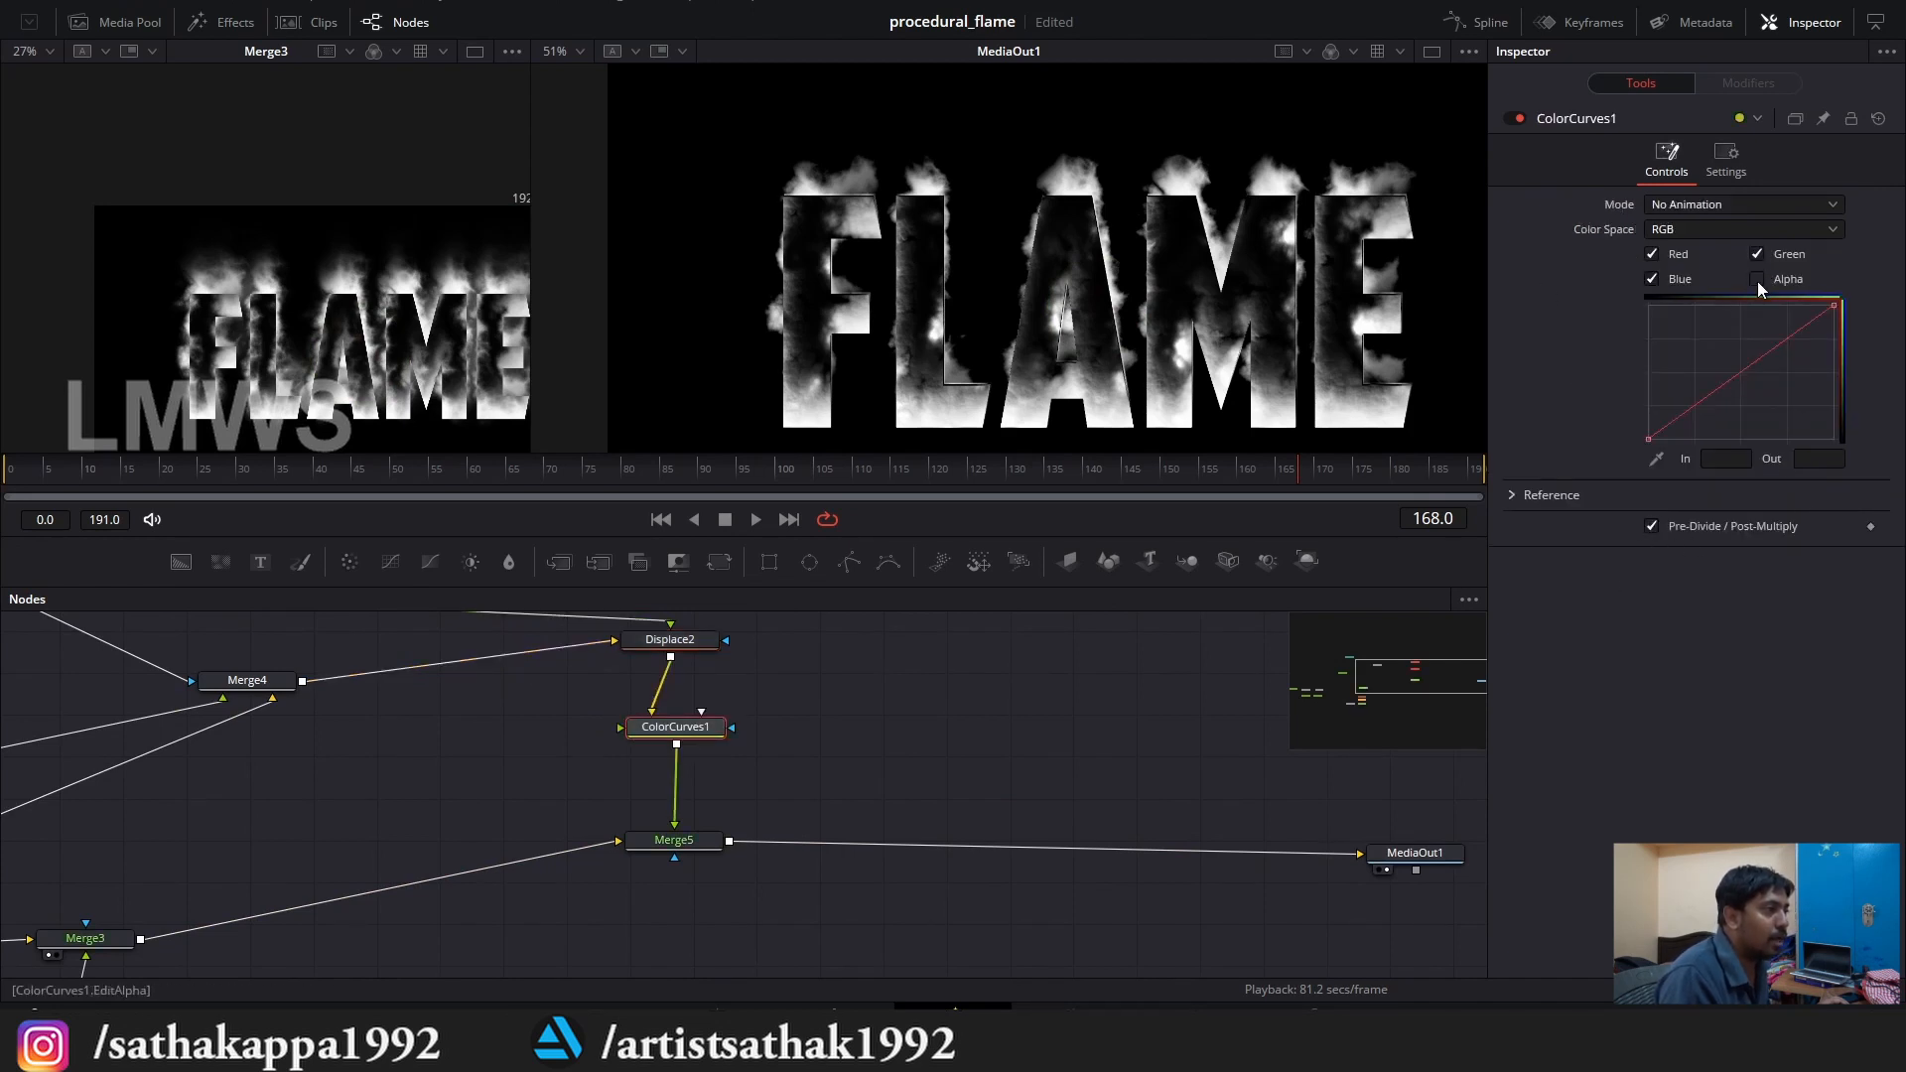
Flatten the ColorCurves1 curve, raising the black point's output to about 0.30 and lowering the white point's to about 0.77.
drag(1835, 304, 1833, 352)
drag(1651, 436, 1654, 396)
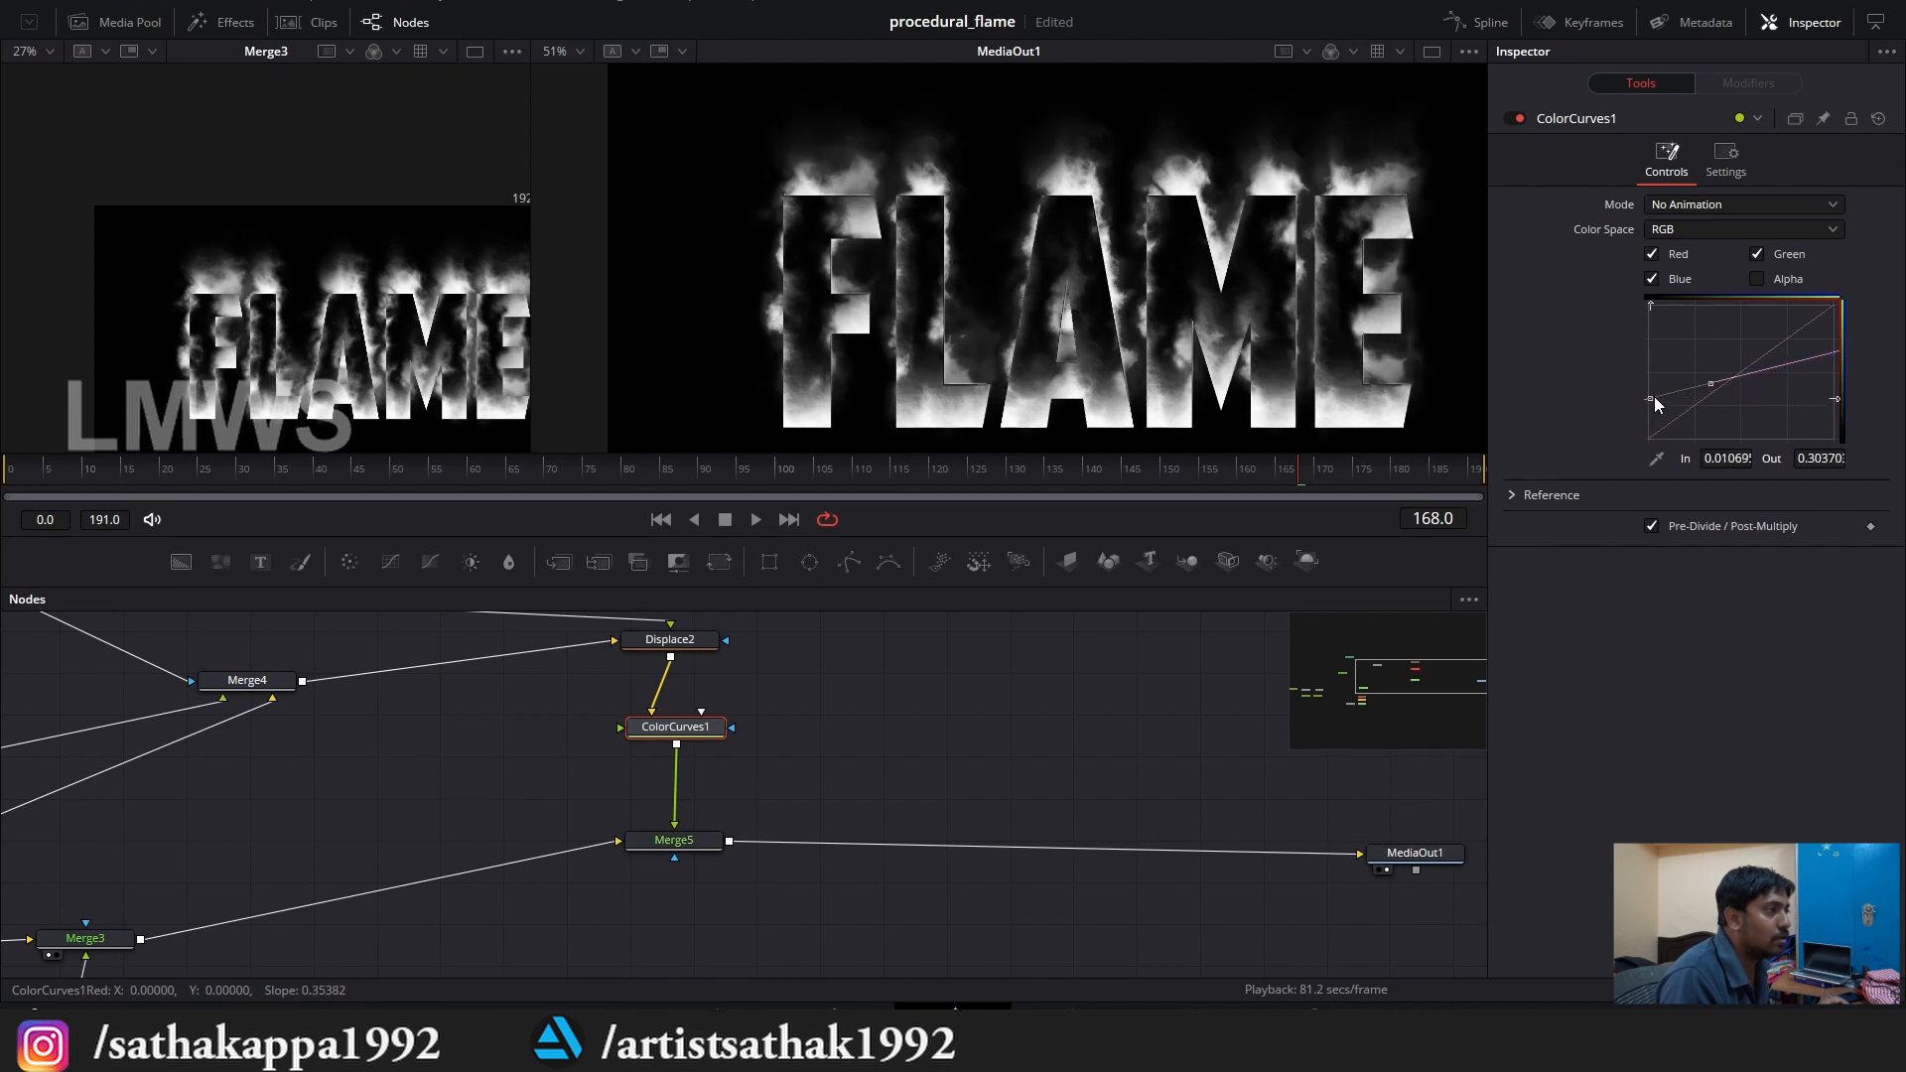
drag(1830, 349, 1832, 331)
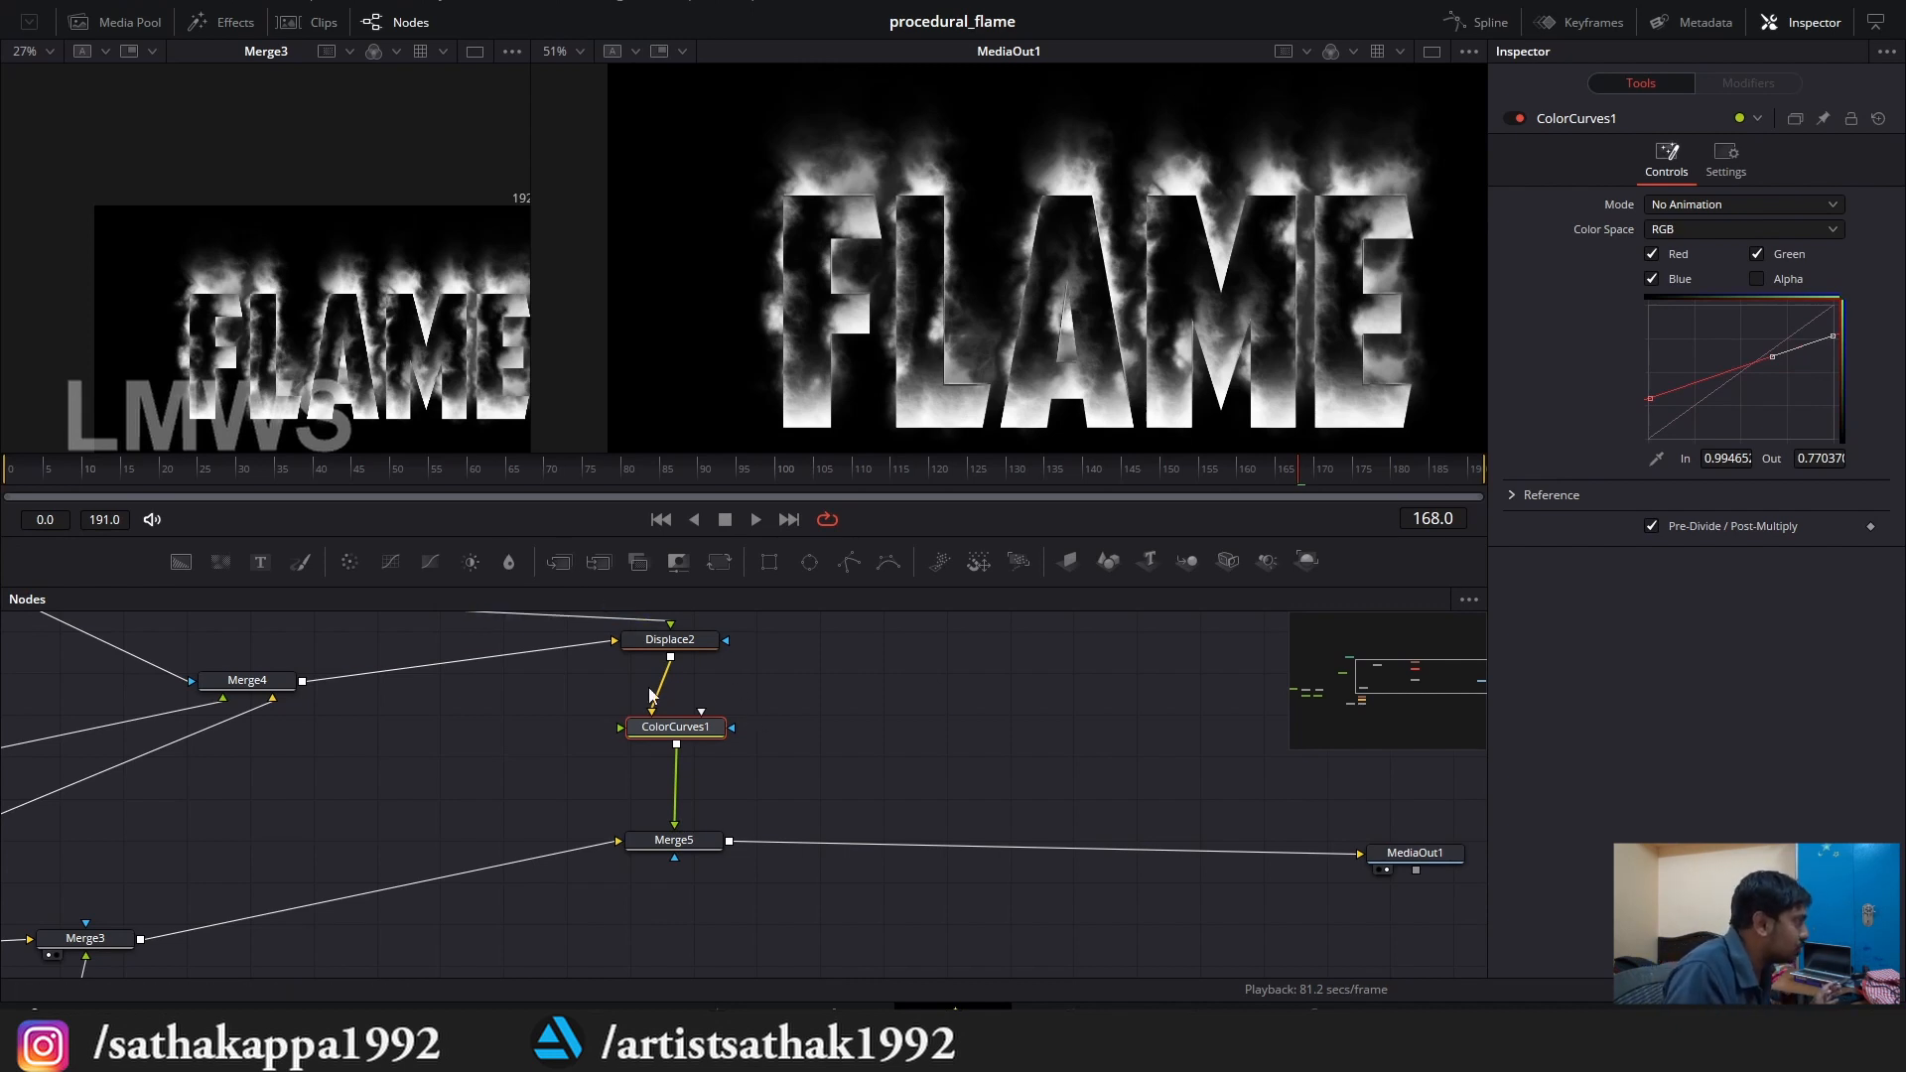
Add a Displace node between Merge5 and MediaOut1, align it with Merge5, and save the project.
key(shift+space)
text(dspla)
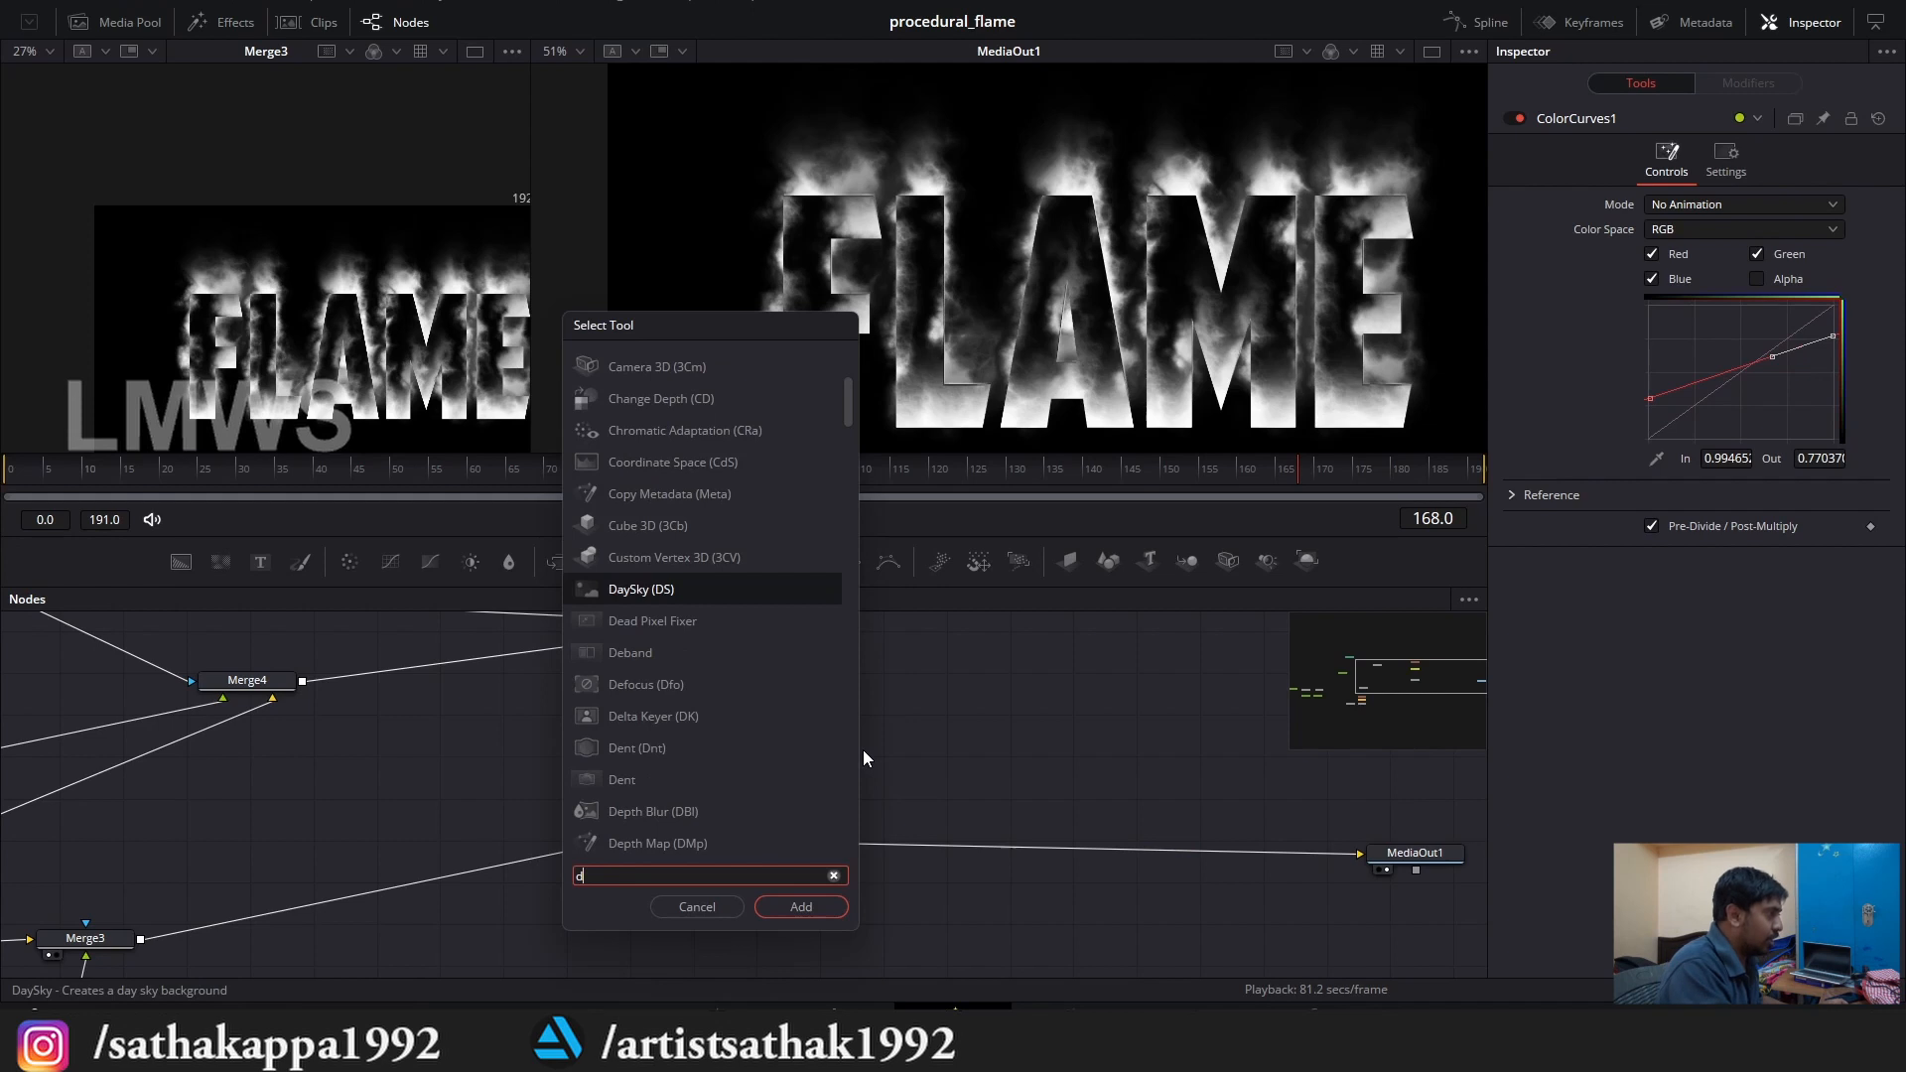
key(BackSpace)
key(BackSpace)
key(BackSpace)
key(BackSpace)
text(ispl)
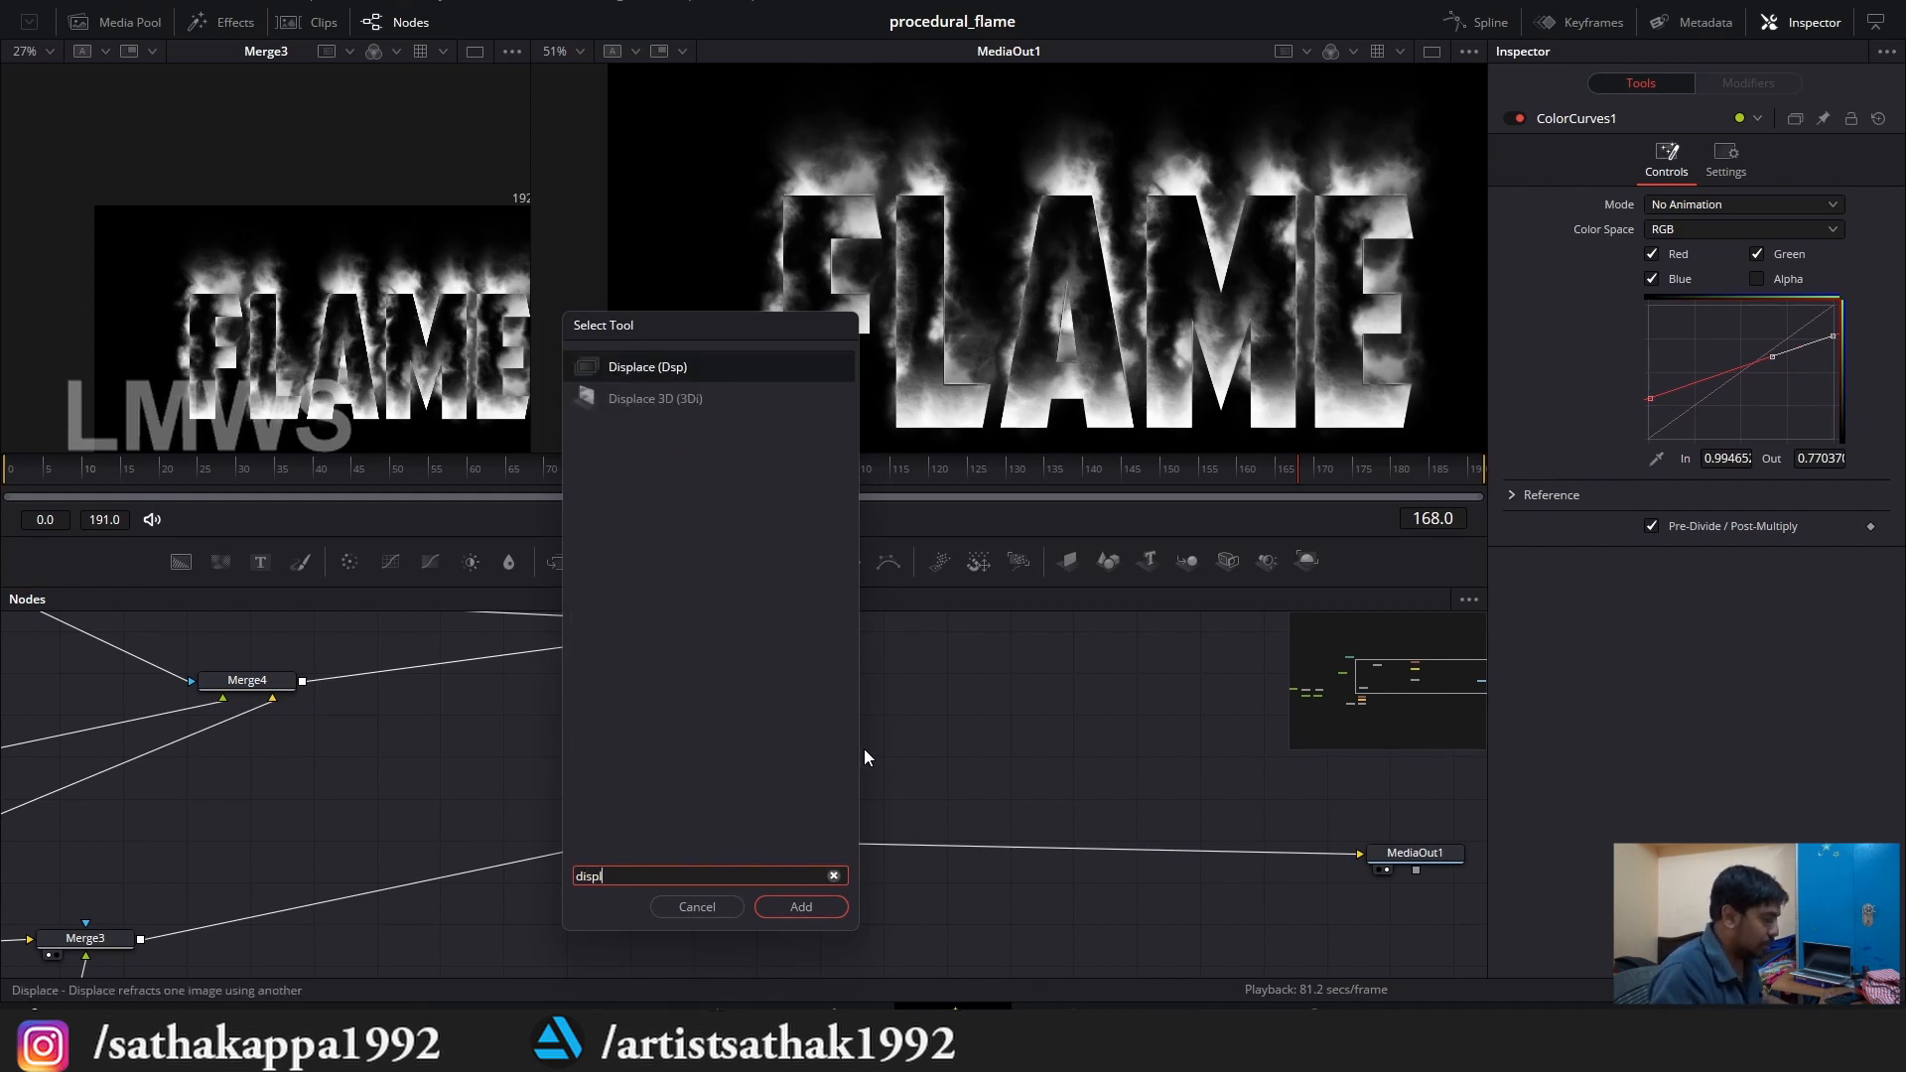
key(Return)
drag(730, 845, 1370, 860)
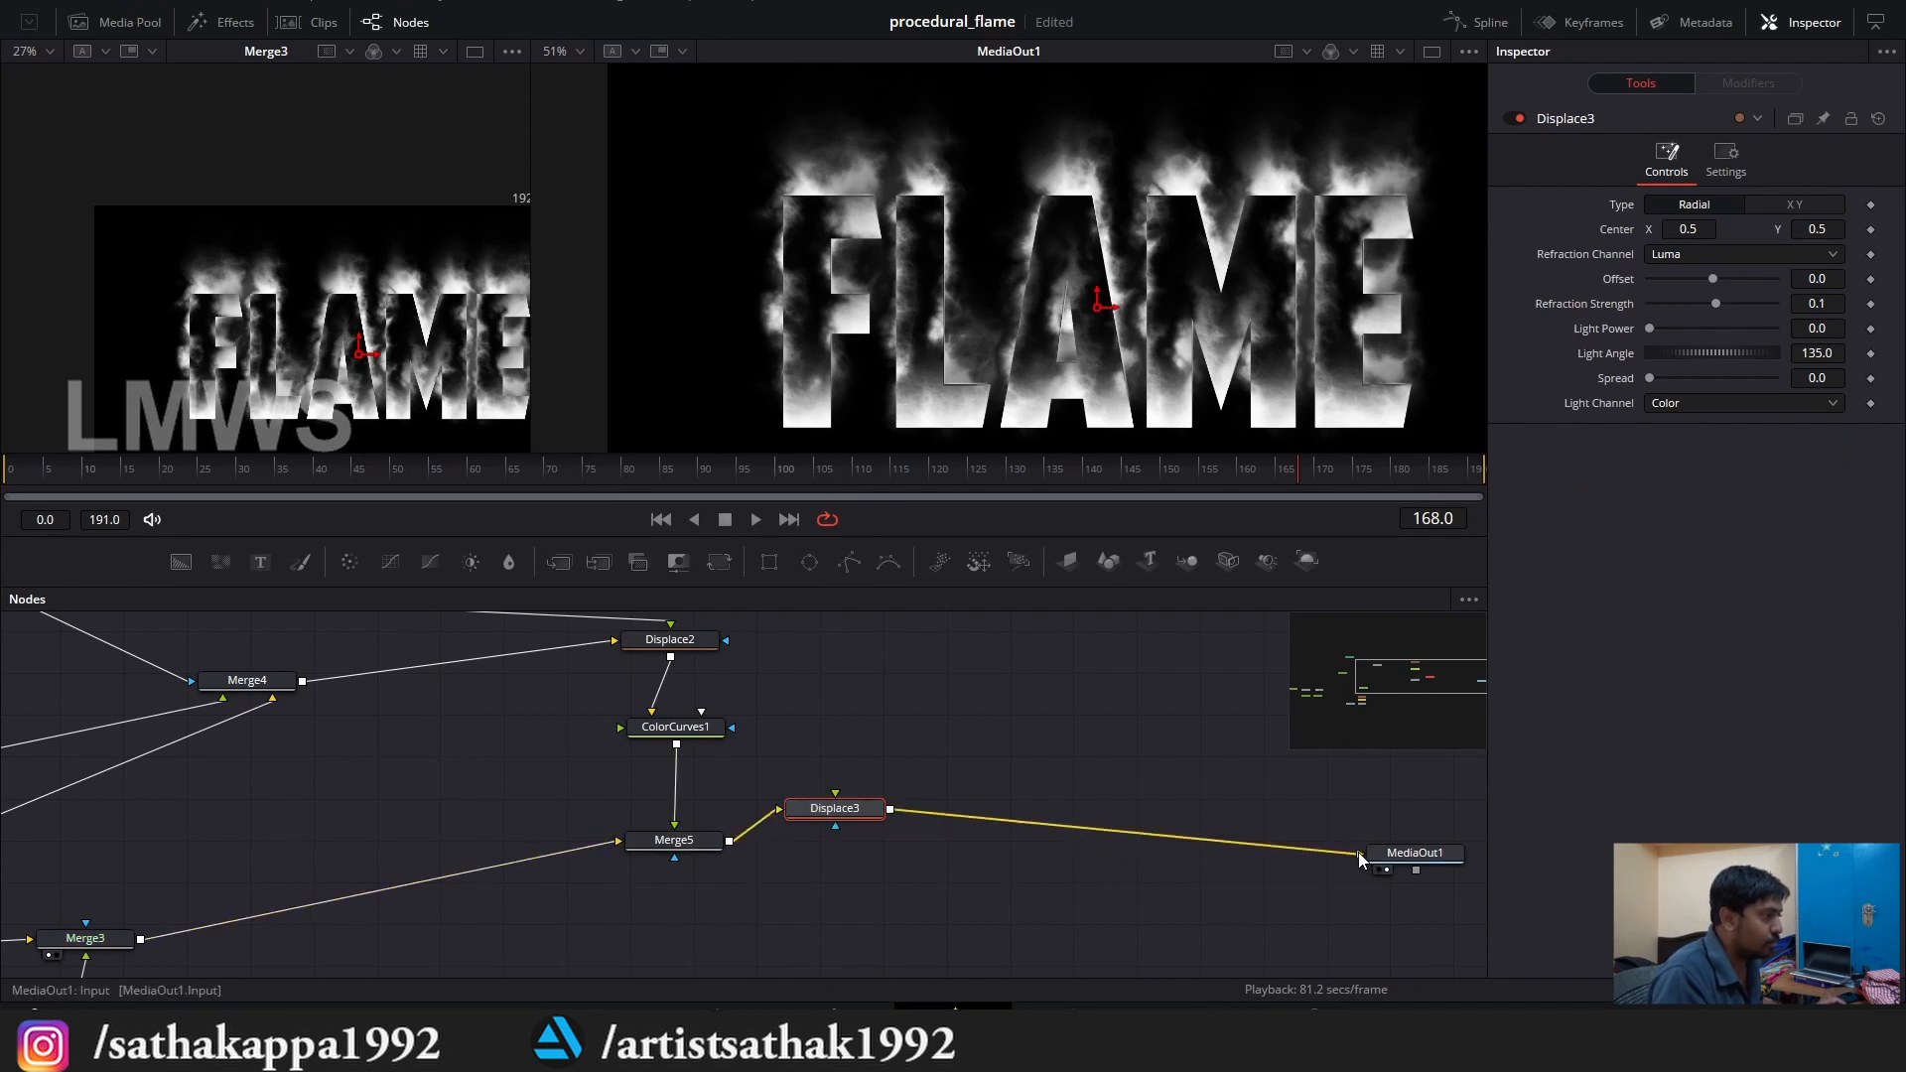
drag(849, 810, 888, 847)
key(ctrl+s)
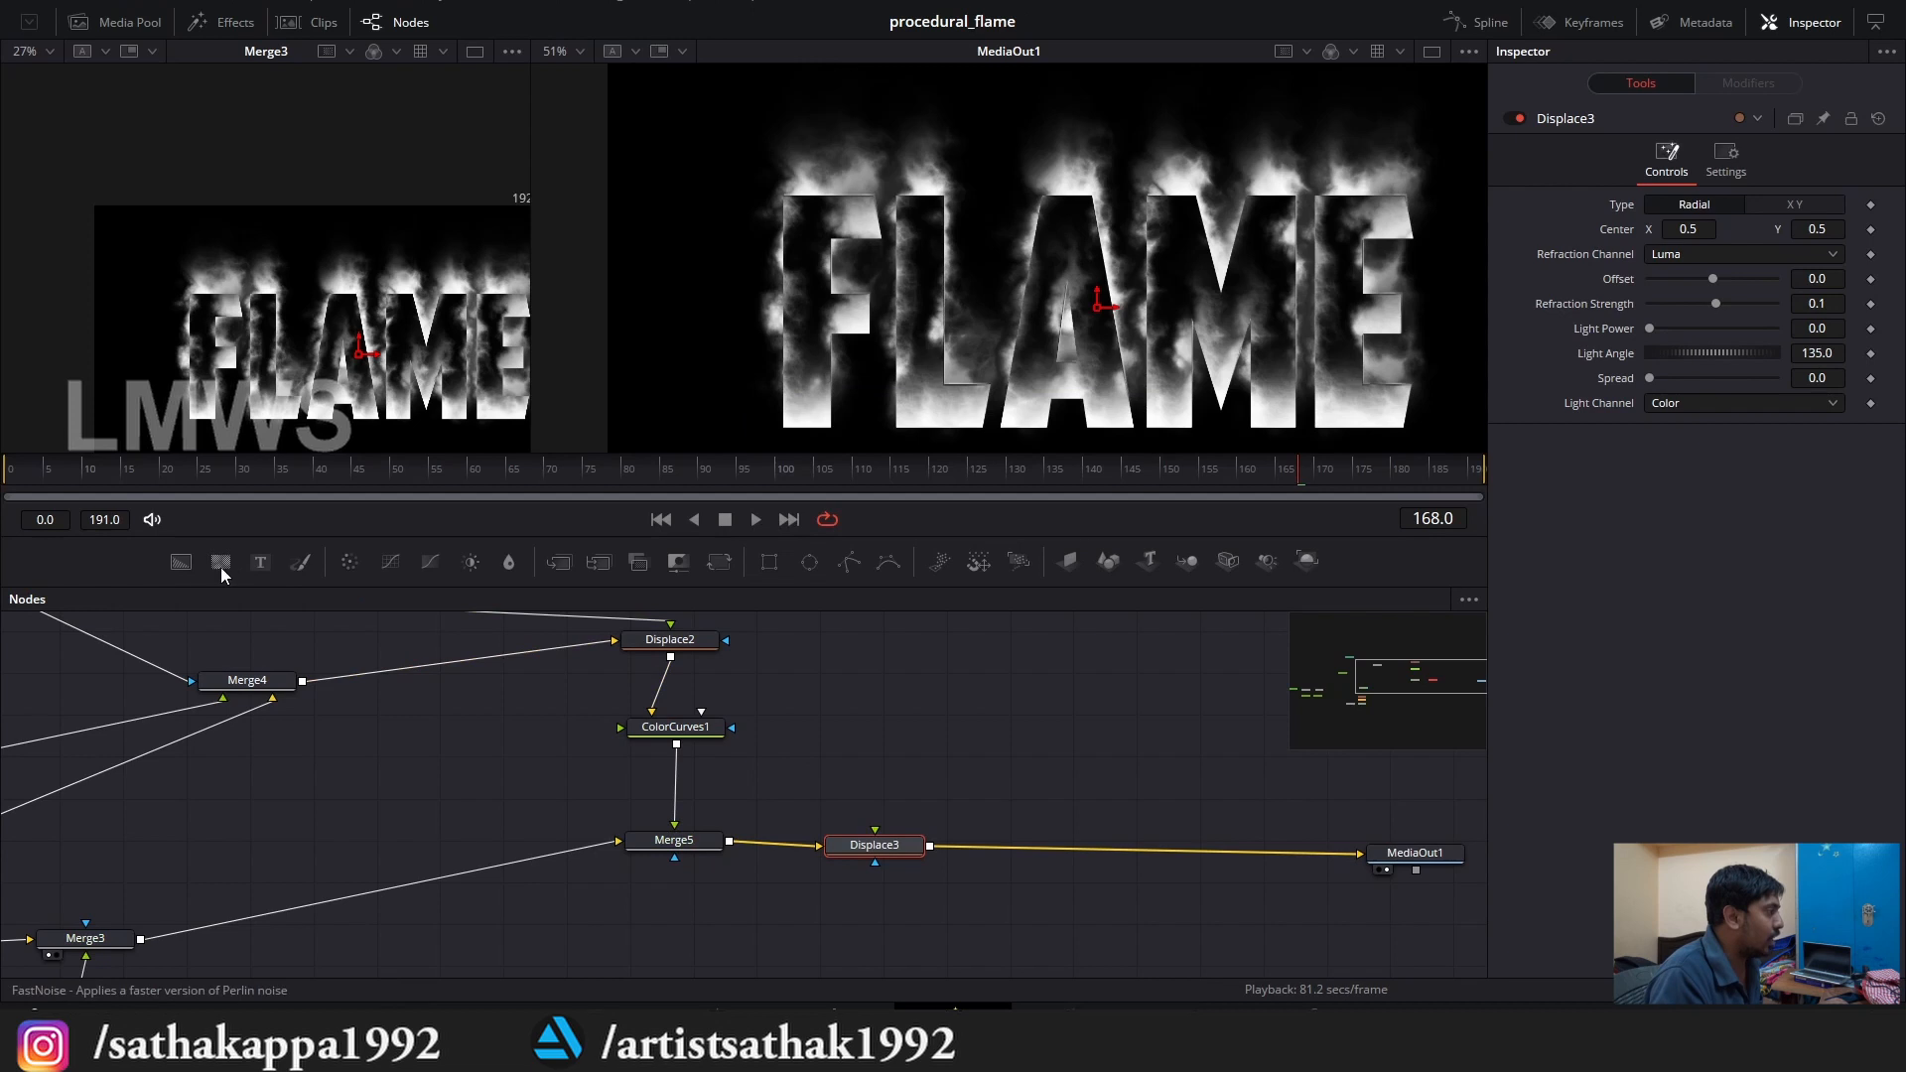
Add a Fast Noise node above Displace3, preview it in the first viewer, and set its Color 1 alpha to 1.0.
drag(219, 560, 887, 722)
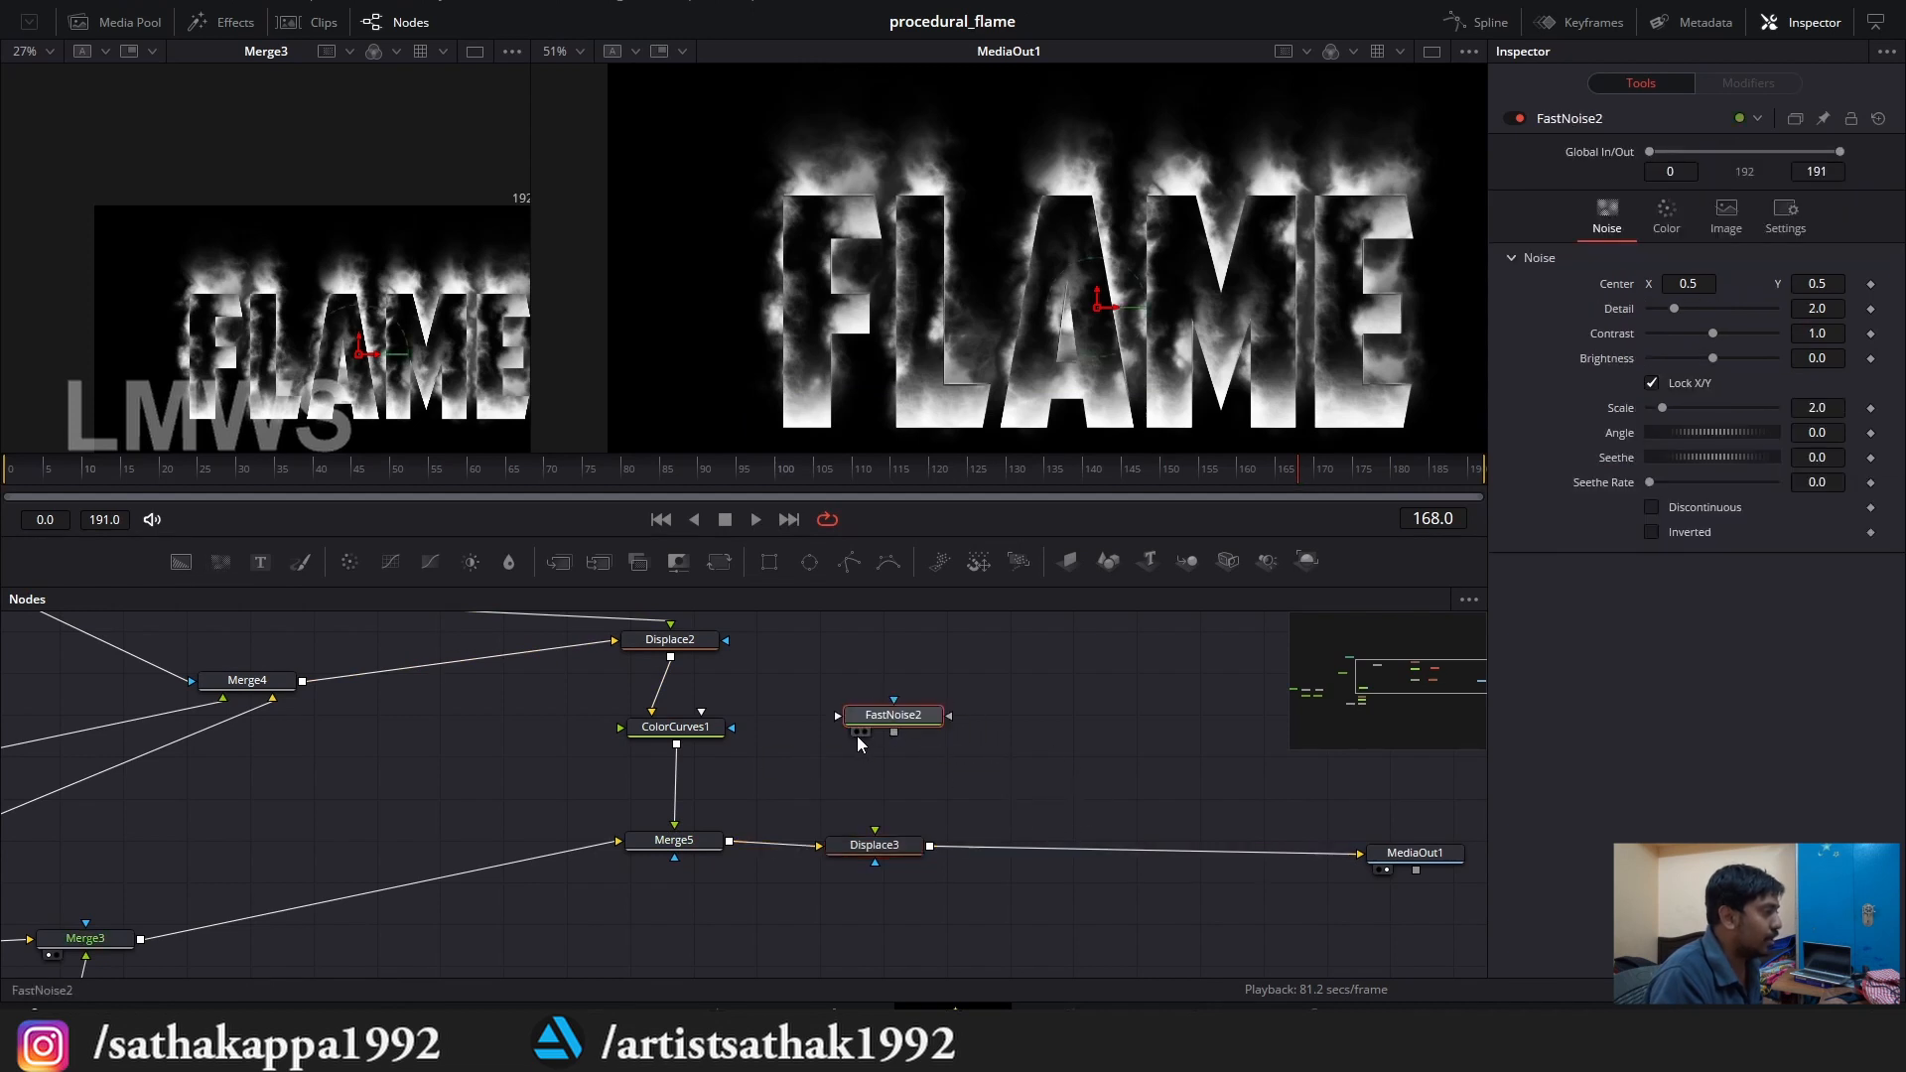
click(857, 734)
click(1666, 214)
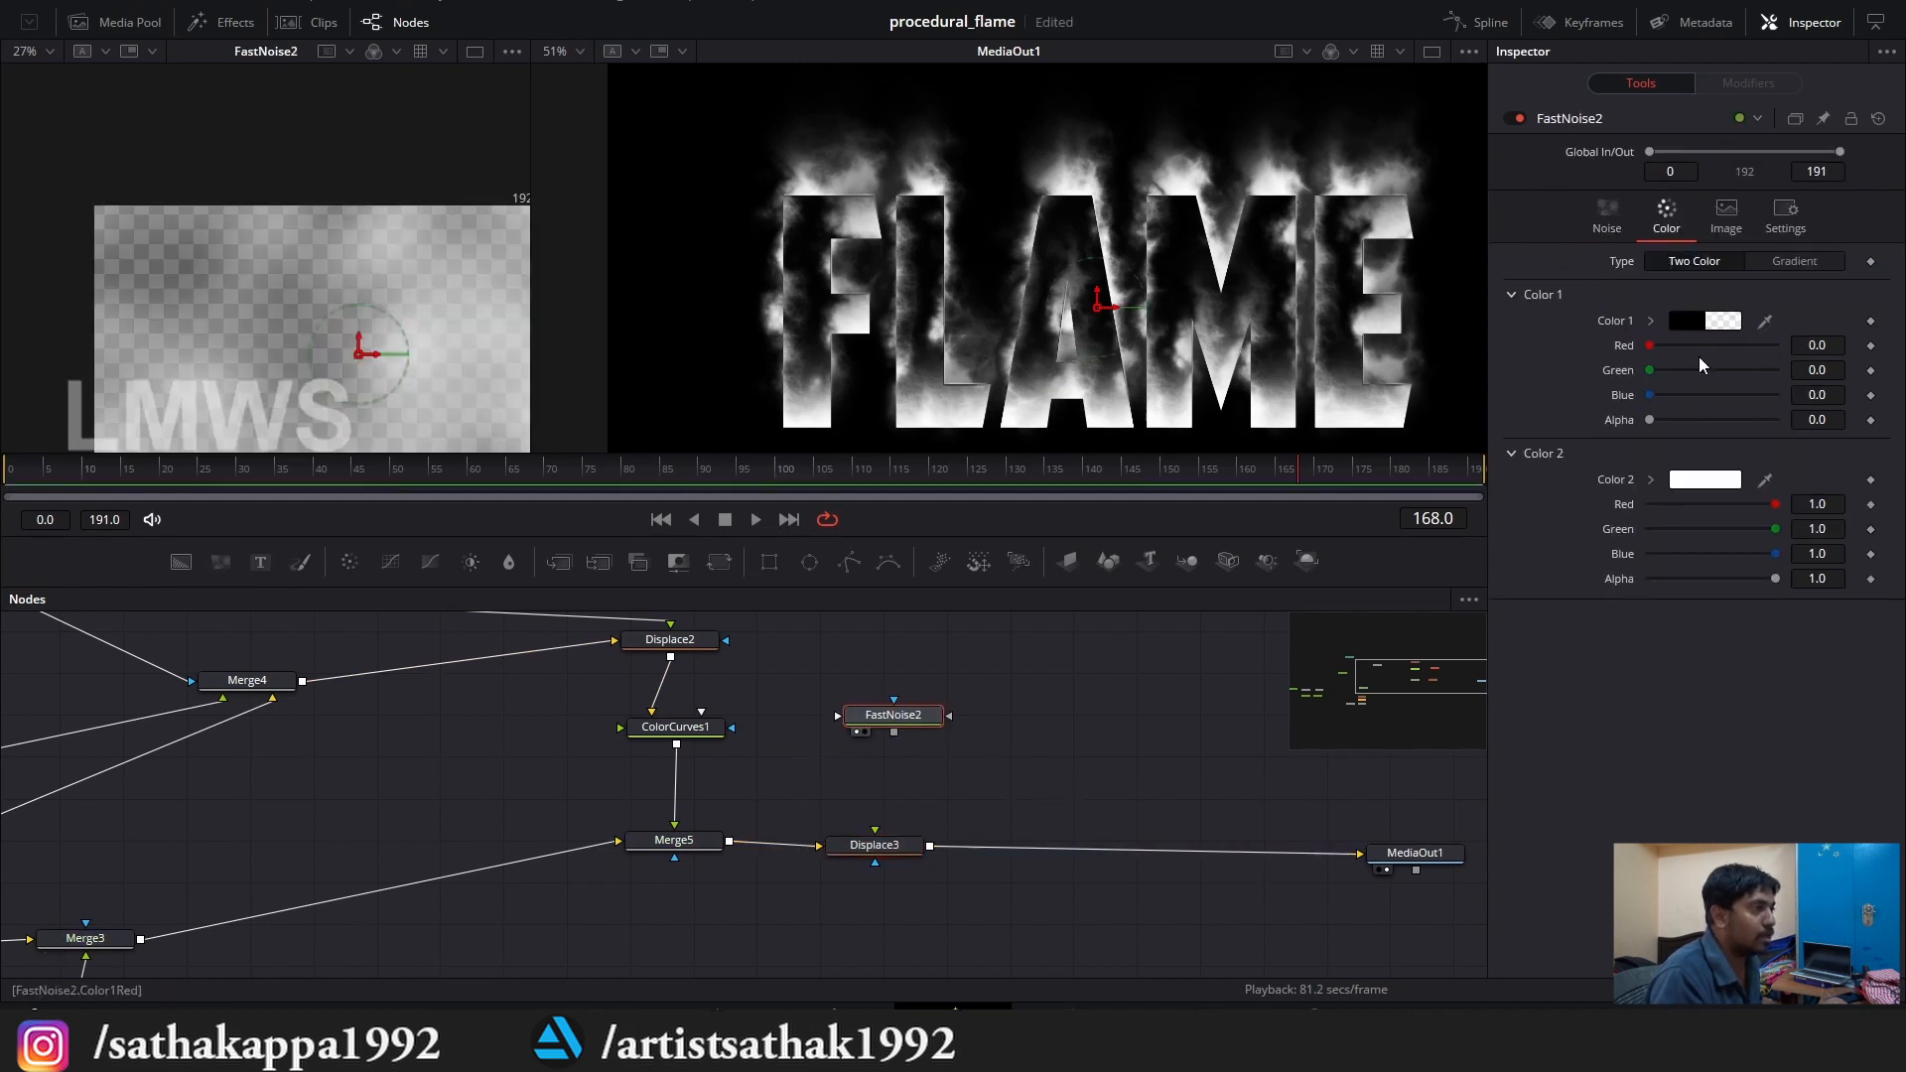
drag(1650, 420, 1787, 422)
Set FastNoise2's Detail to 4.8, Contrast to 1.44 and Scale to 3.15.
click(1613, 217)
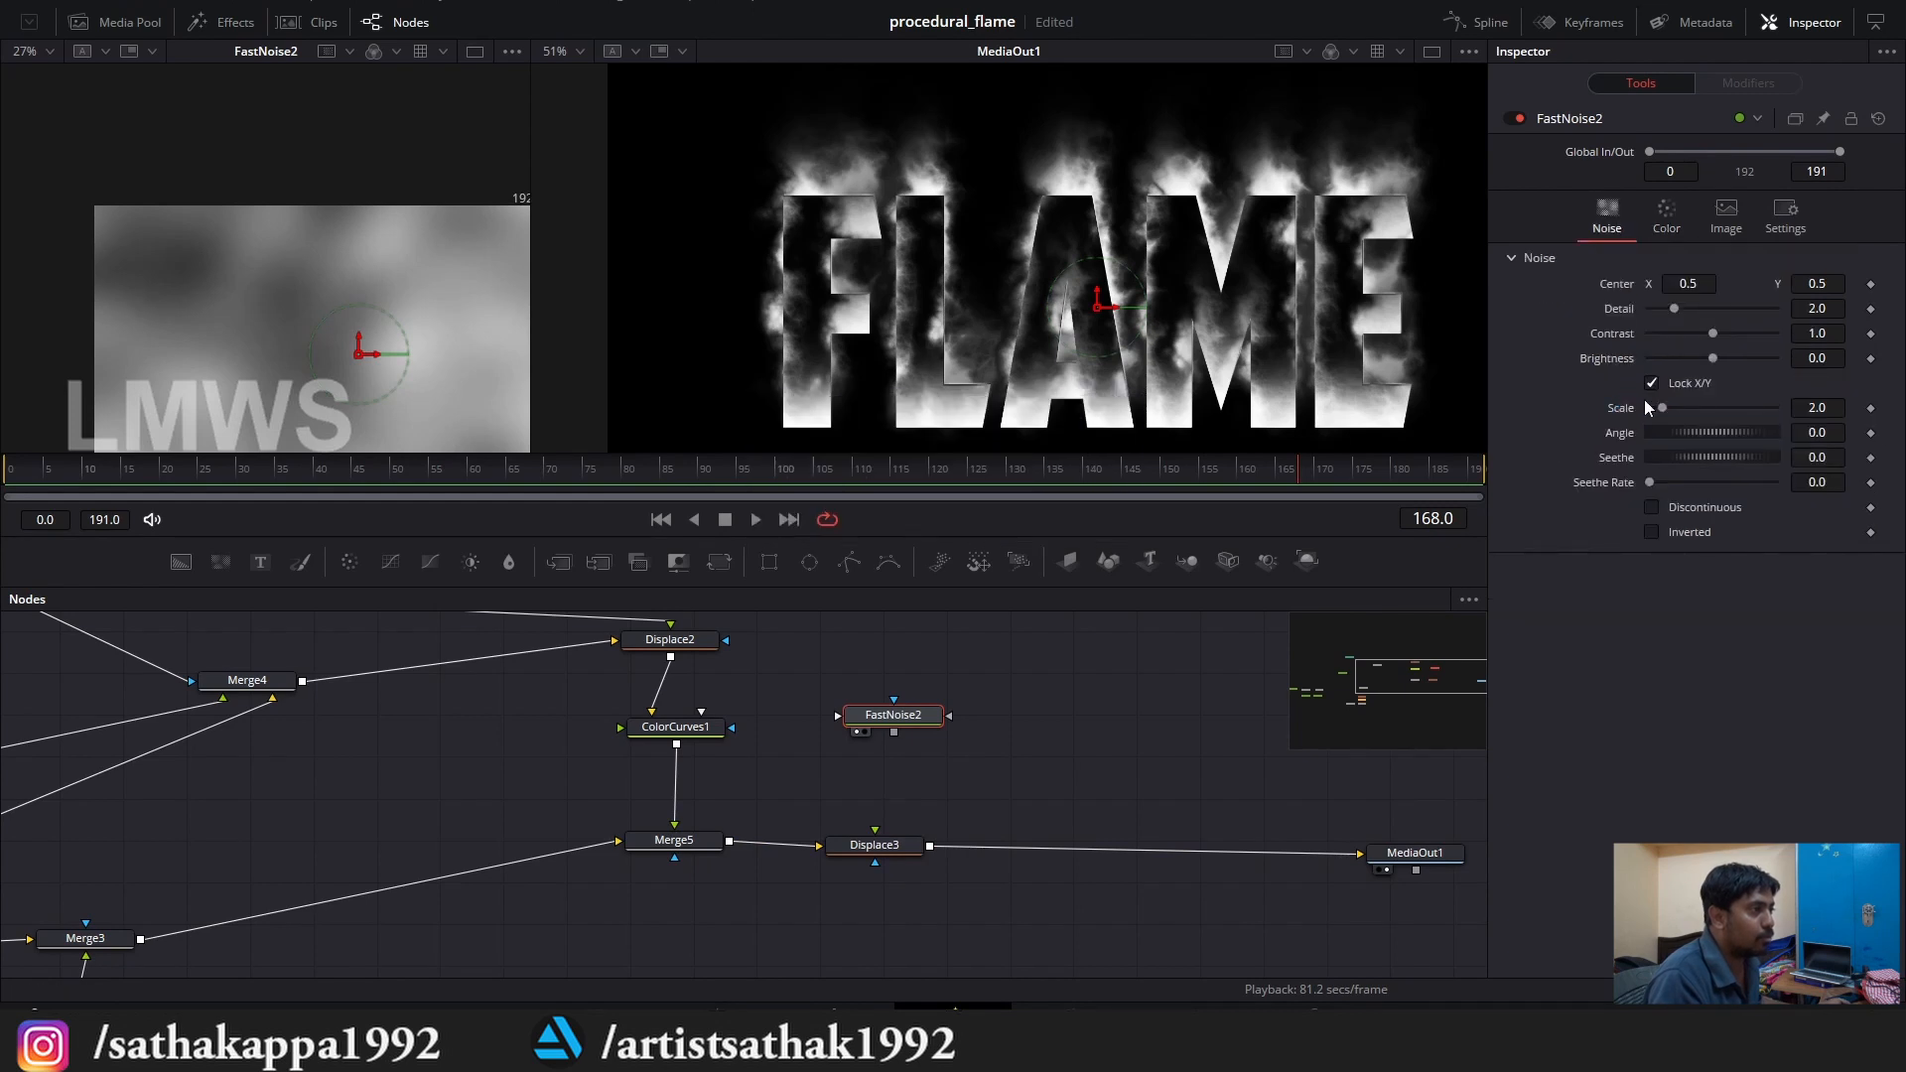
mouse_move(1714, 334)
mouse_down()
mouse_move(1737, 333)
mouse_move(1711, 307)
mouse_up()
drag(1662, 408, 1670, 408)
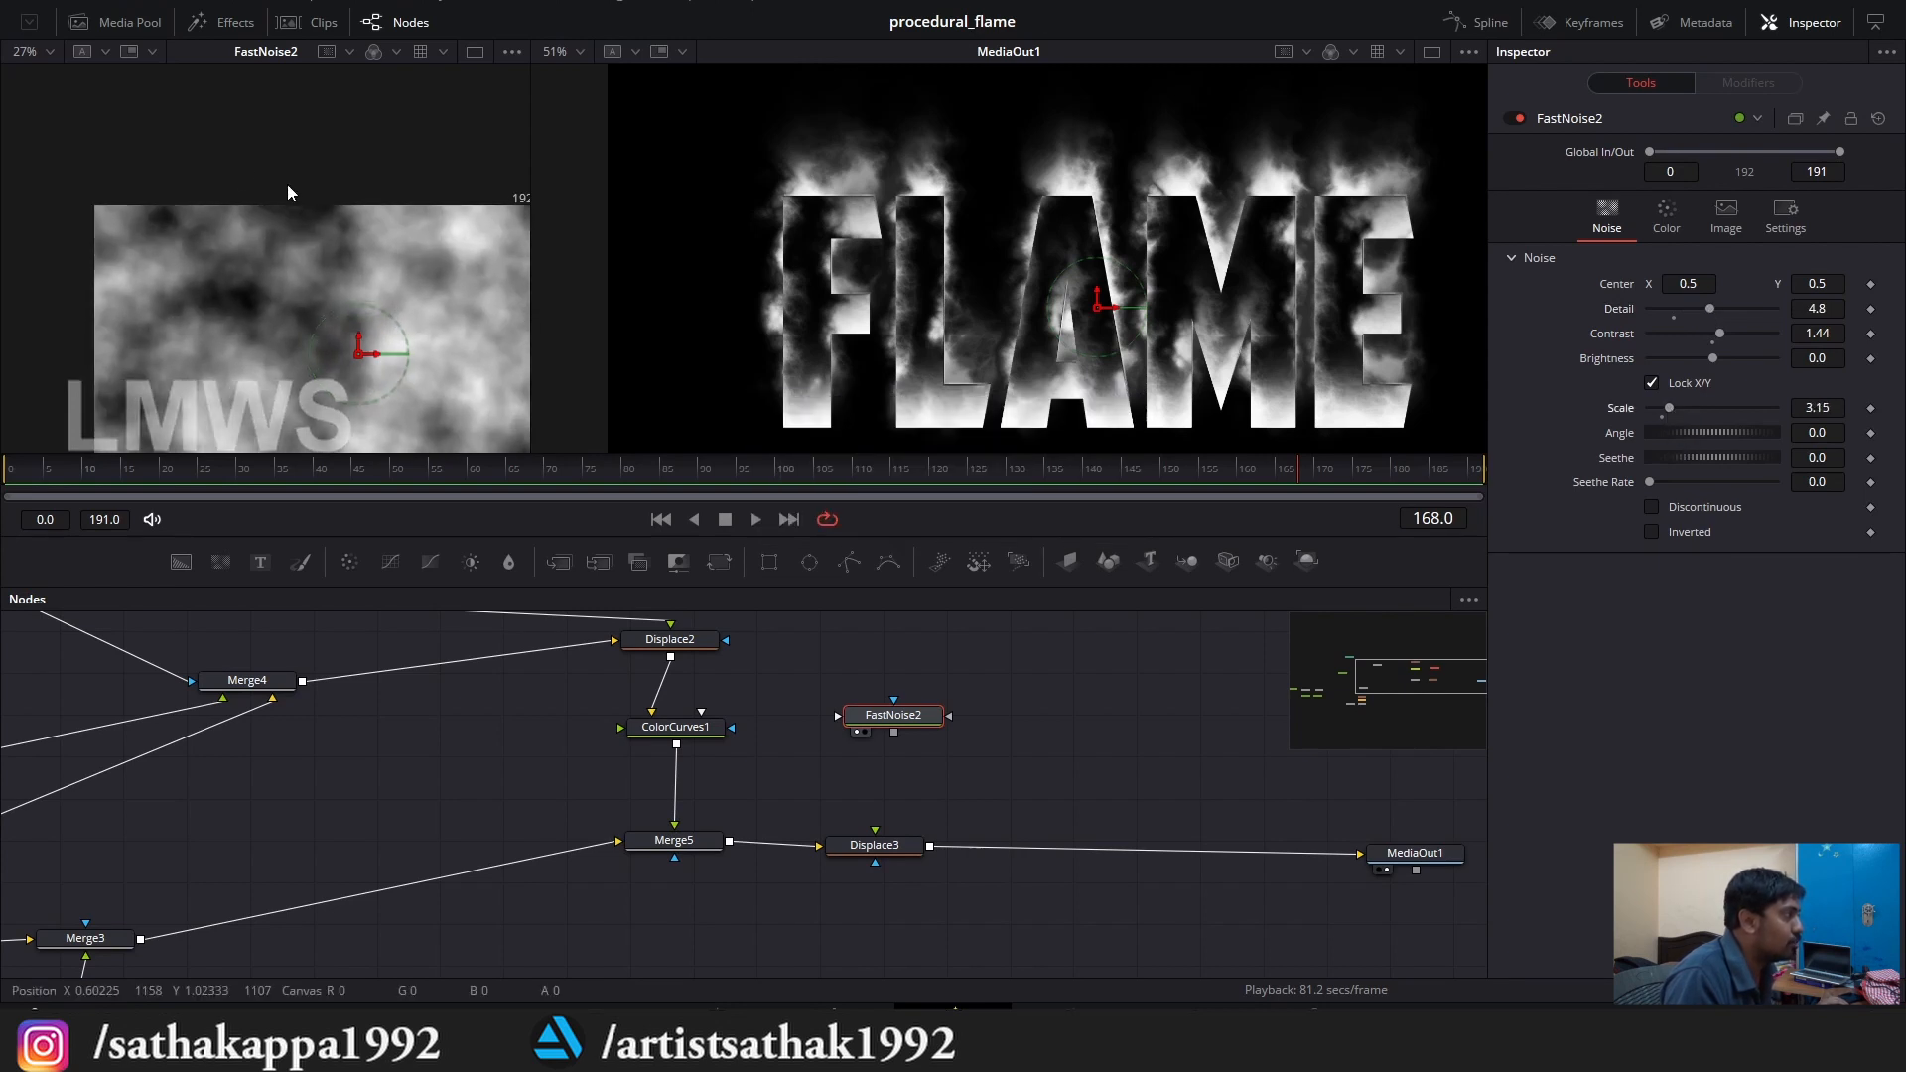
scroll(318, 286, down, 2)
scroll(318, 286, up, 1)
Keyframe FastNoise2's Center and Seethe at frame 0.
click(8, 469)
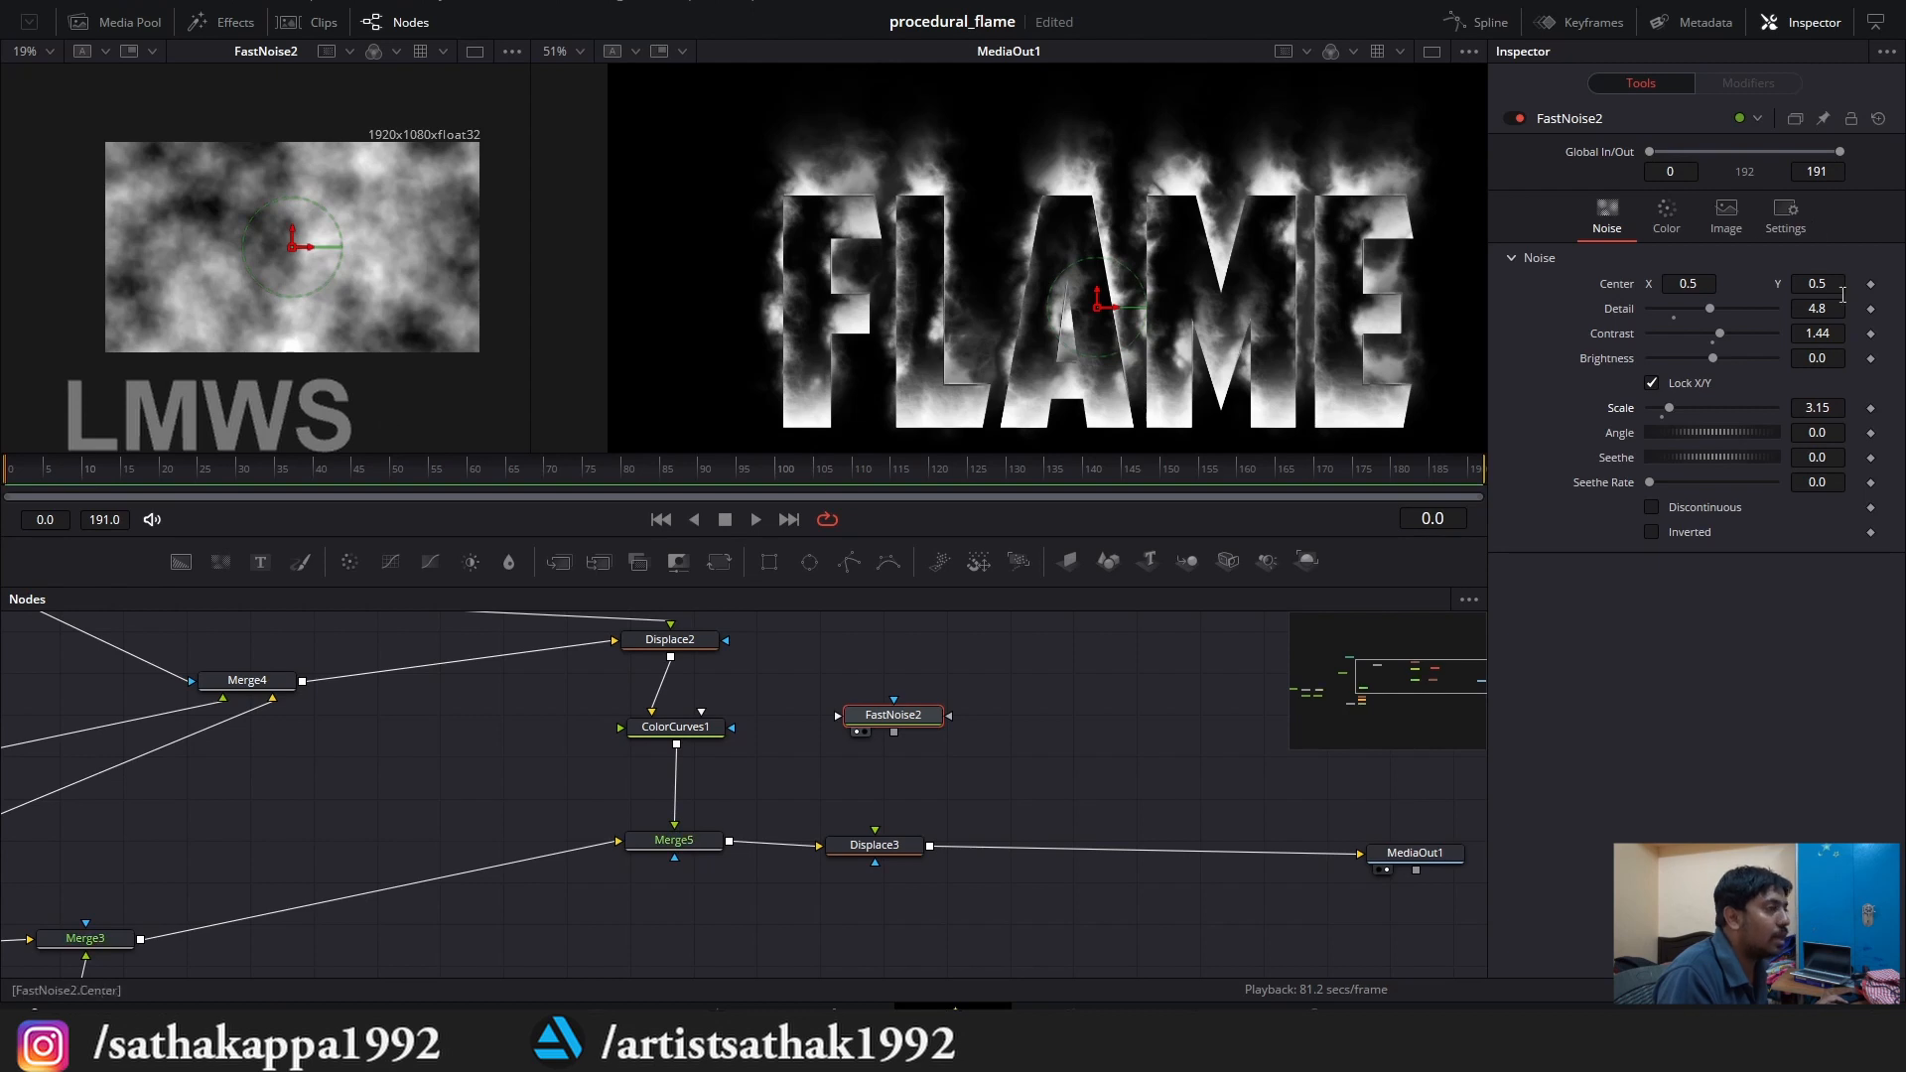
click(1871, 286)
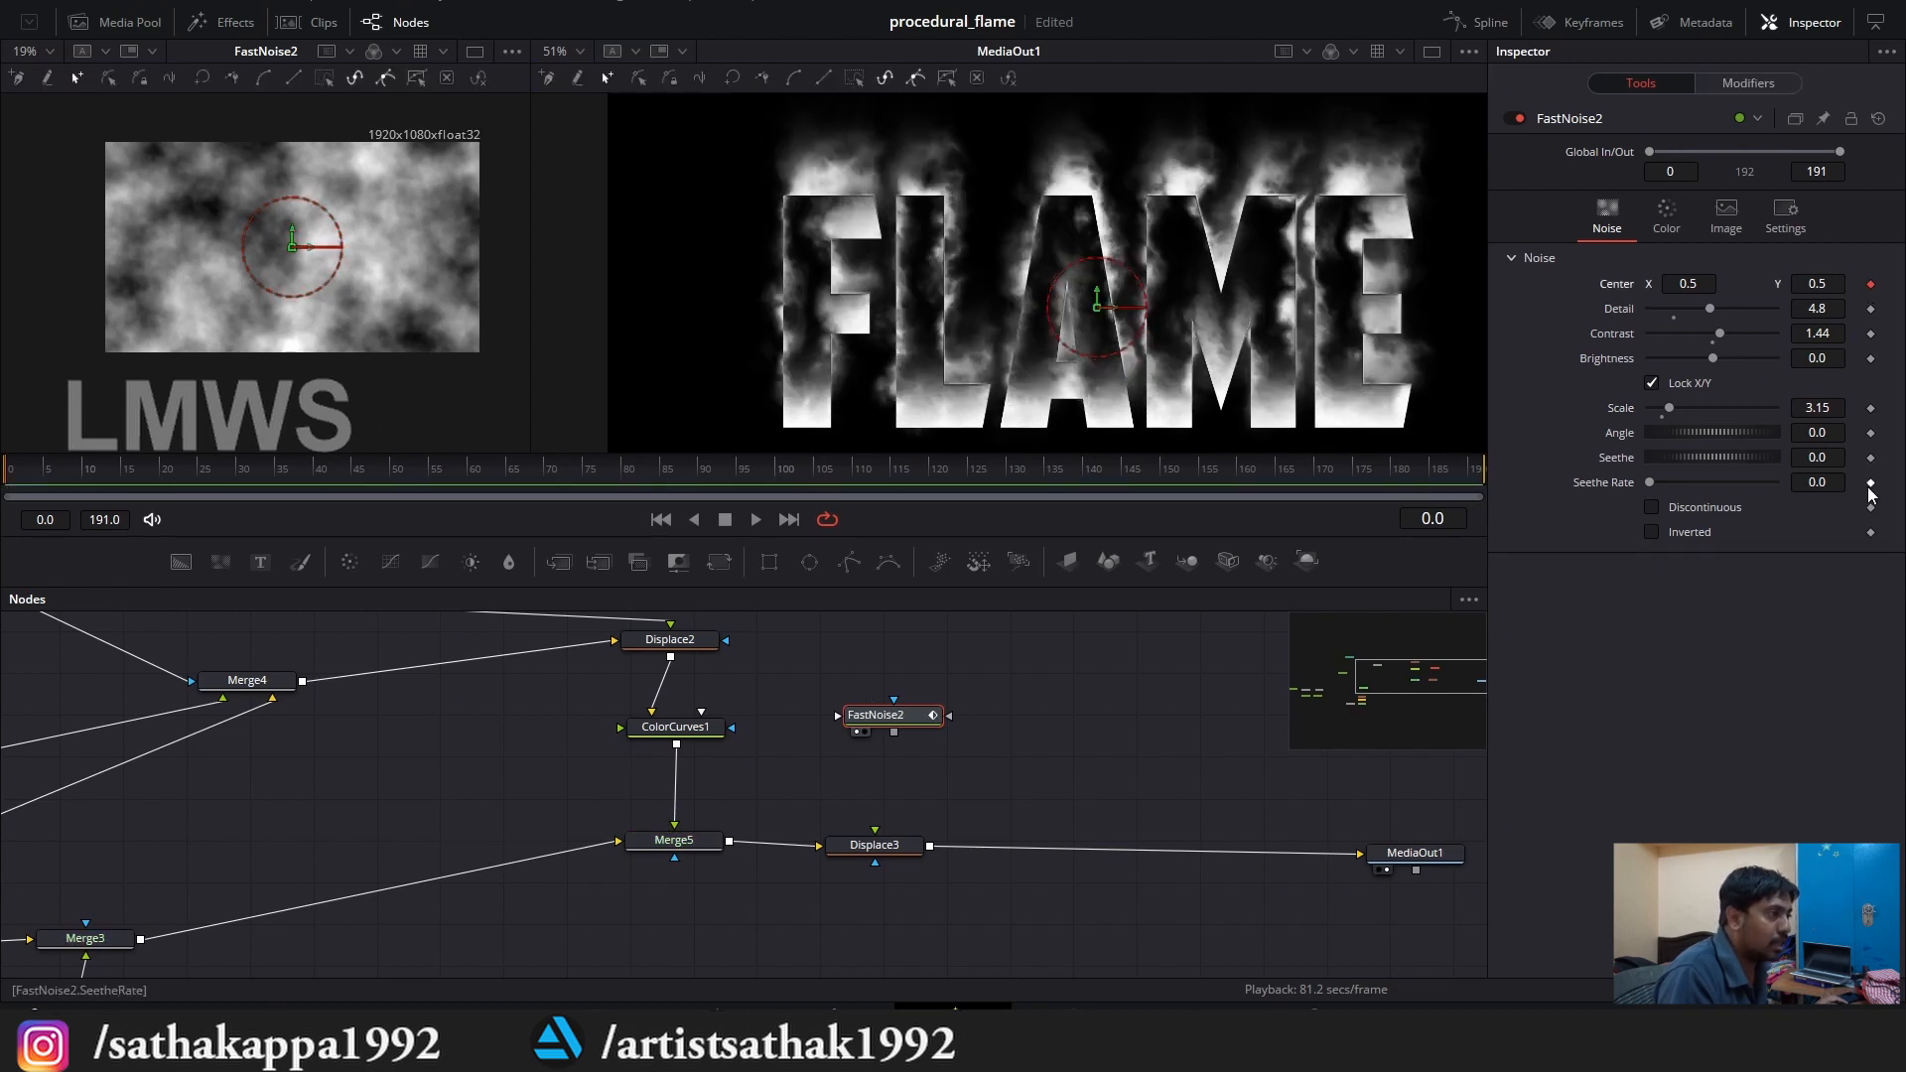
click(1871, 458)
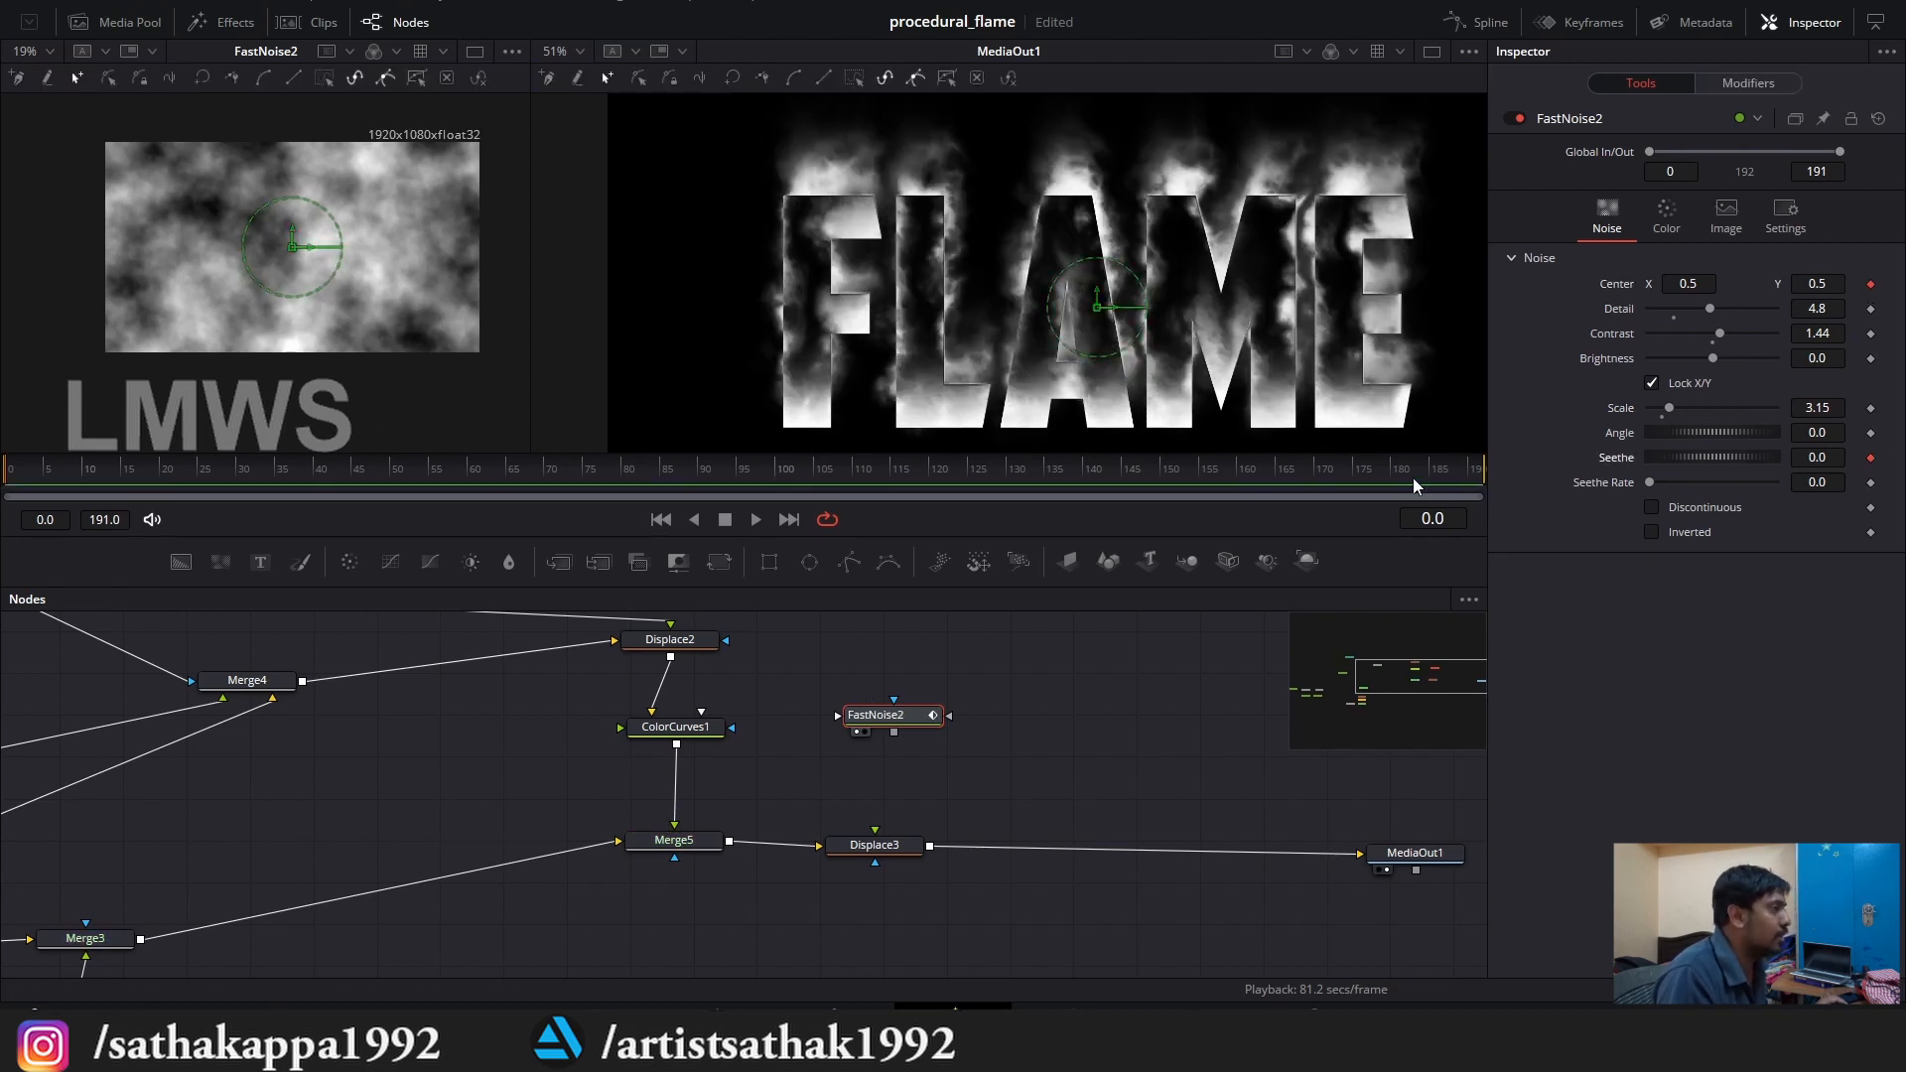
At frame 191, move FastNoise2's center straight up to a Y of about 1.79.
key(End)
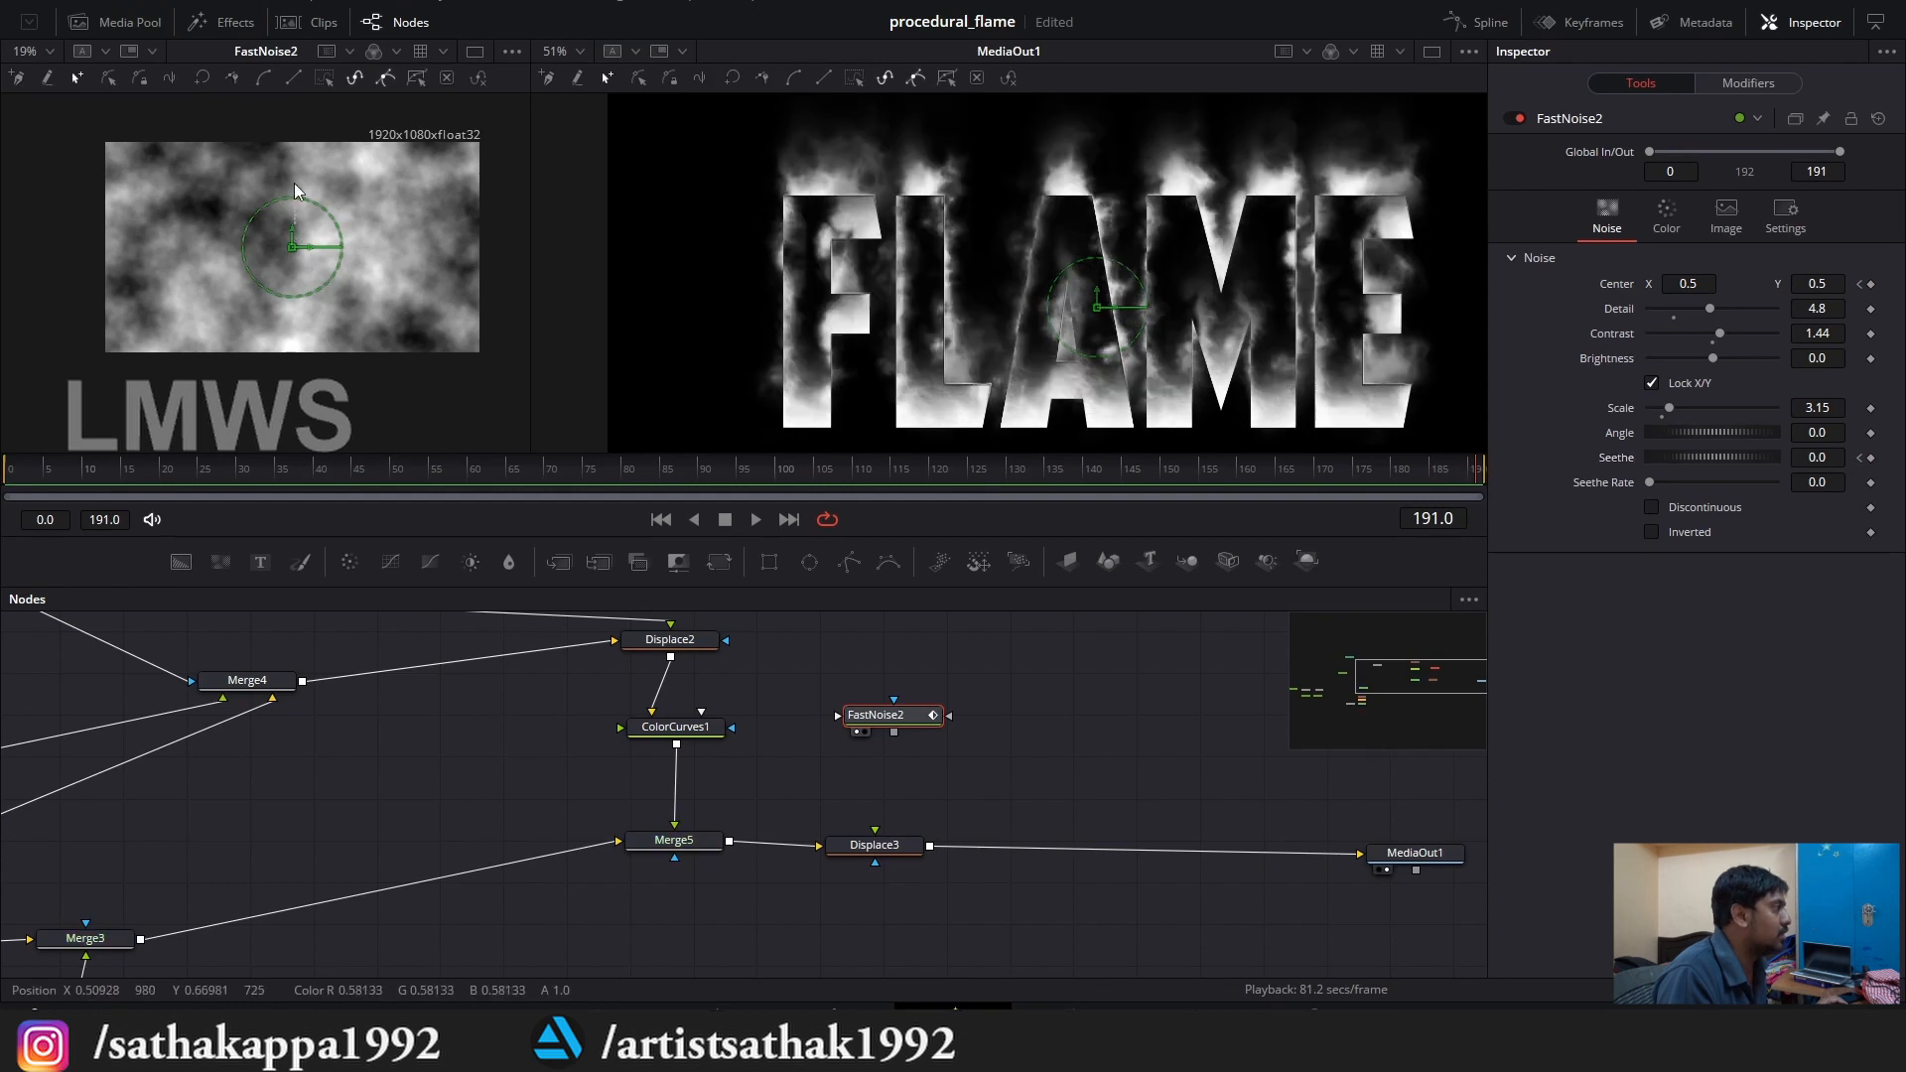
drag(290, 236, 292, 40)
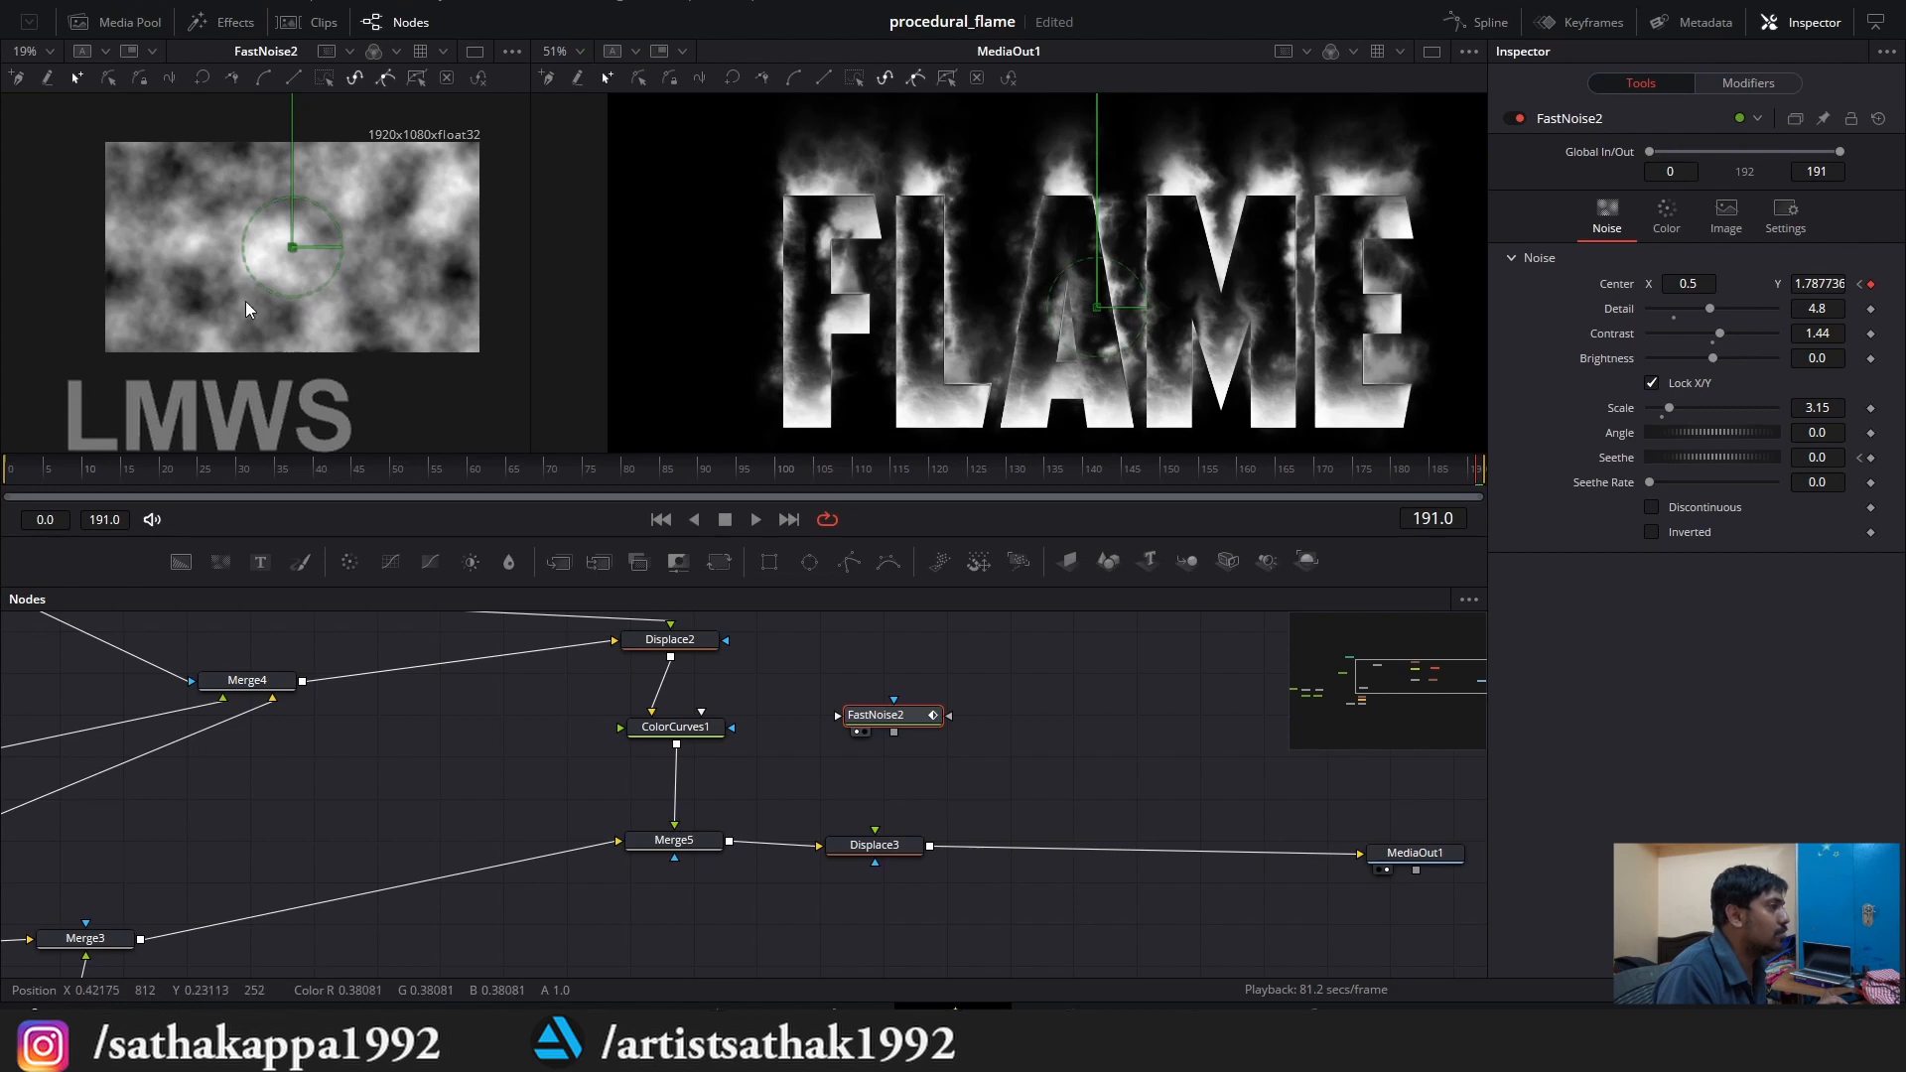
At frame 191, move FastNoise2's center further up to a Y of about 2.35 and edit its Seethe value.
scroll(244, 302, down, 1)
drag(270, 138, 266, 79)
click(9, 476)
scroll(161, 319, up, 3)
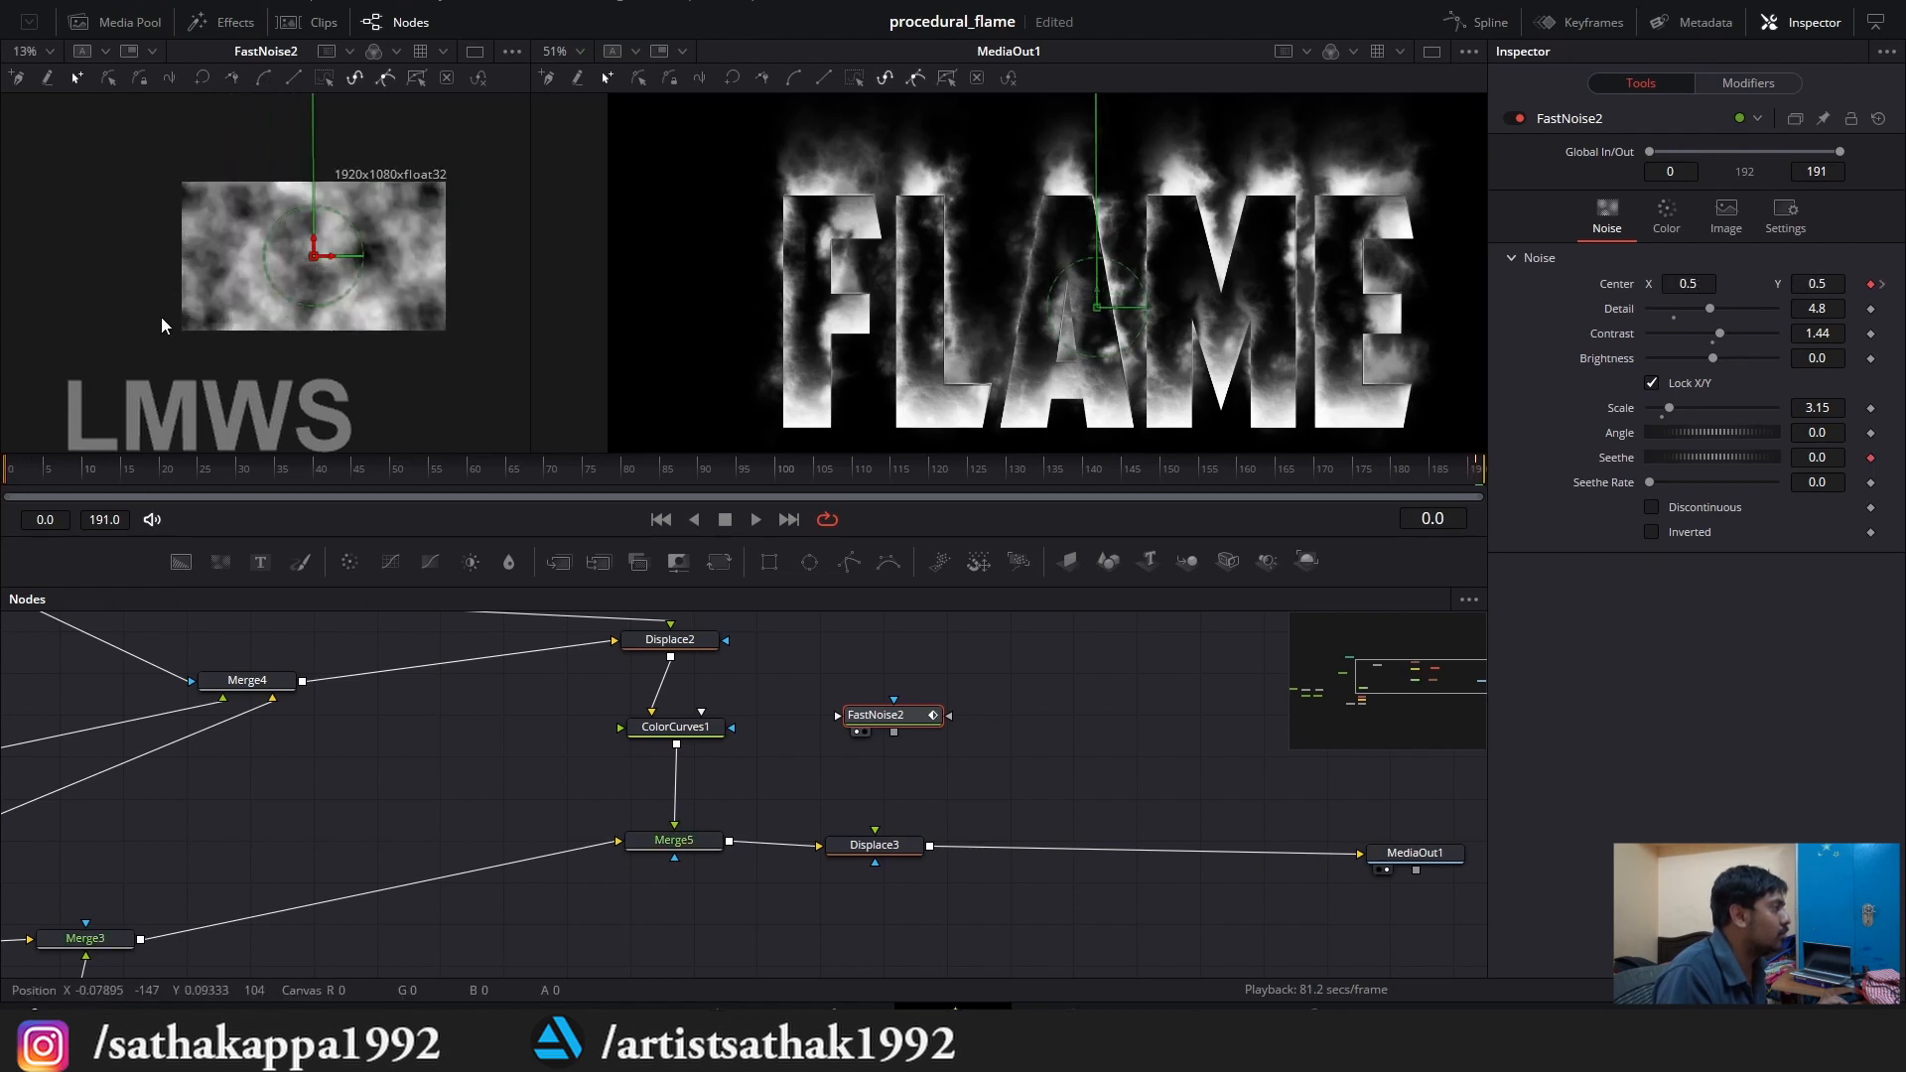
click(1476, 472)
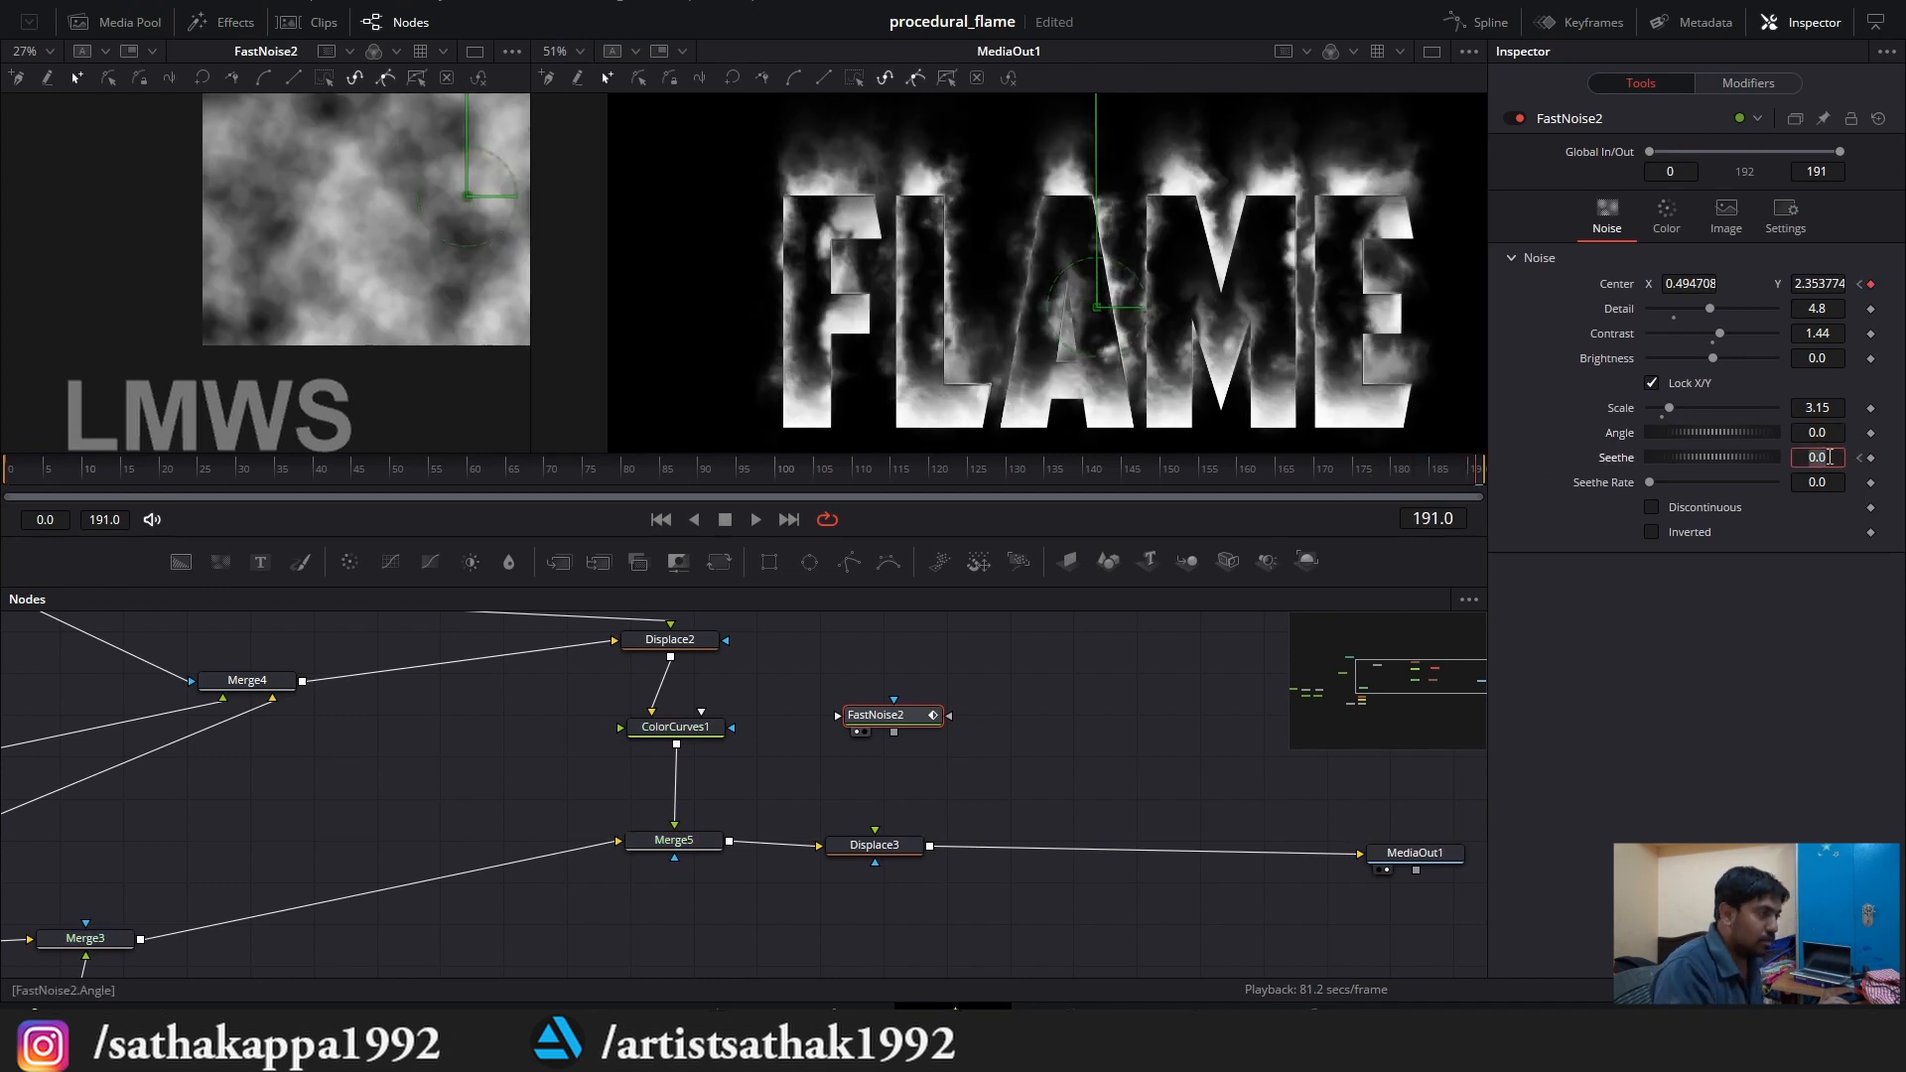
key(Return)
Feed FastNoise2 into Displace3, switch its type to XY, and set both X and Y Refraction to 0.011.
drag(893, 732, 874, 830)
click(874, 845)
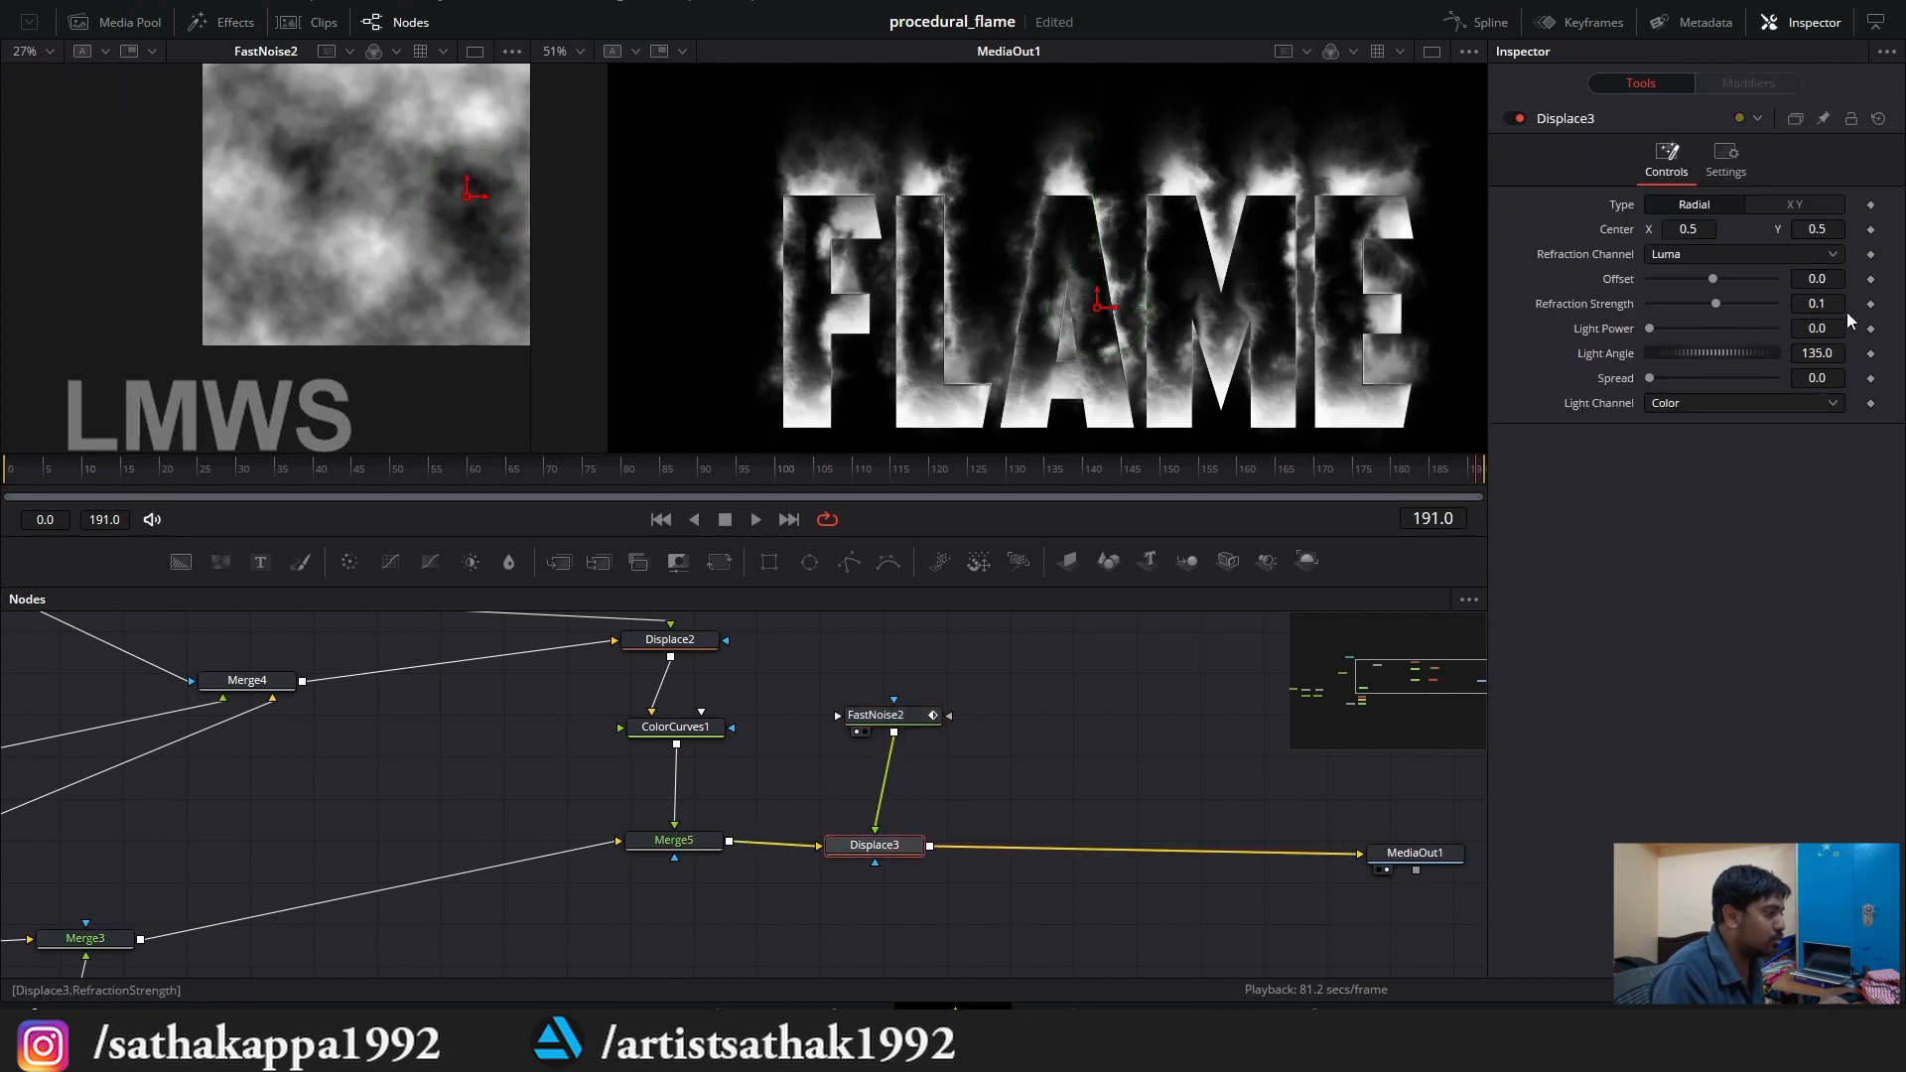
click(1796, 204)
drag(1706, 328, 1719, 278)
drag(1713, 347, 1720, 353)
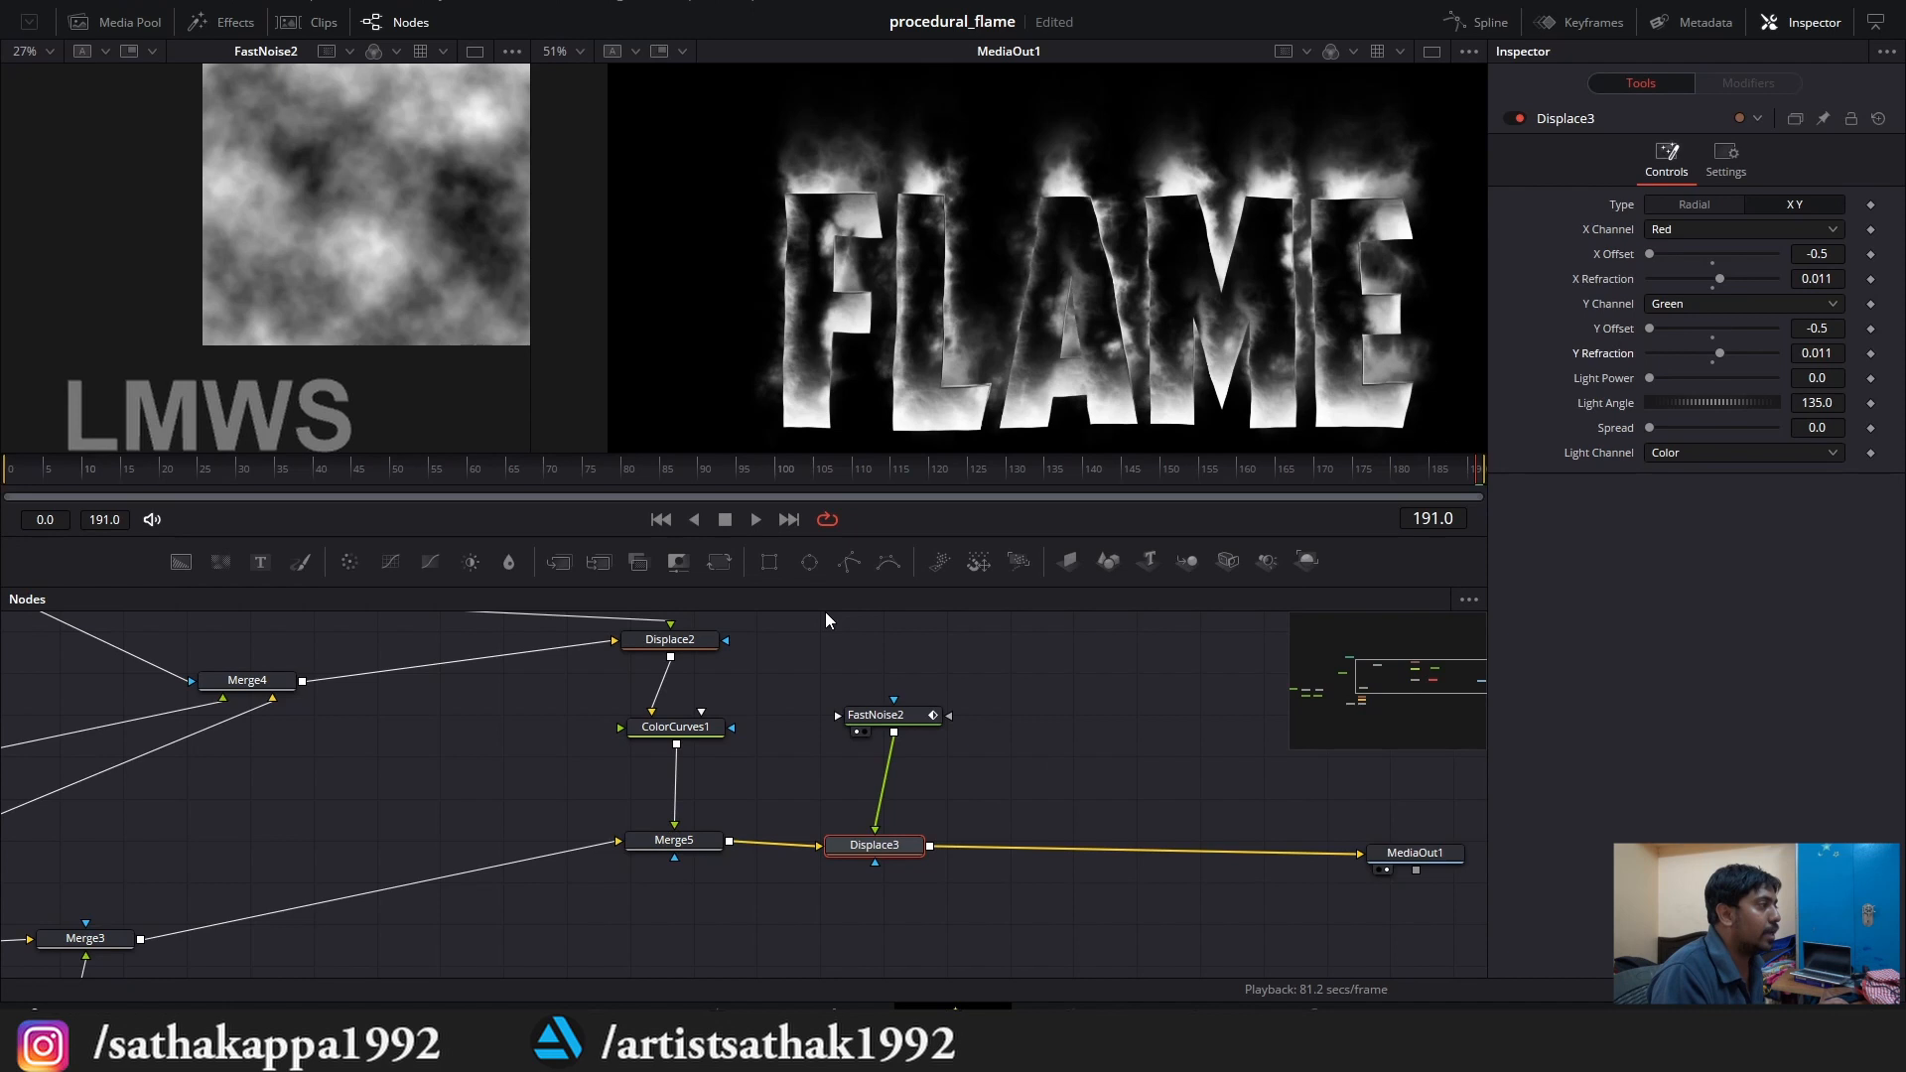
click(629, 469)
drag(726, 464, 913, 459)
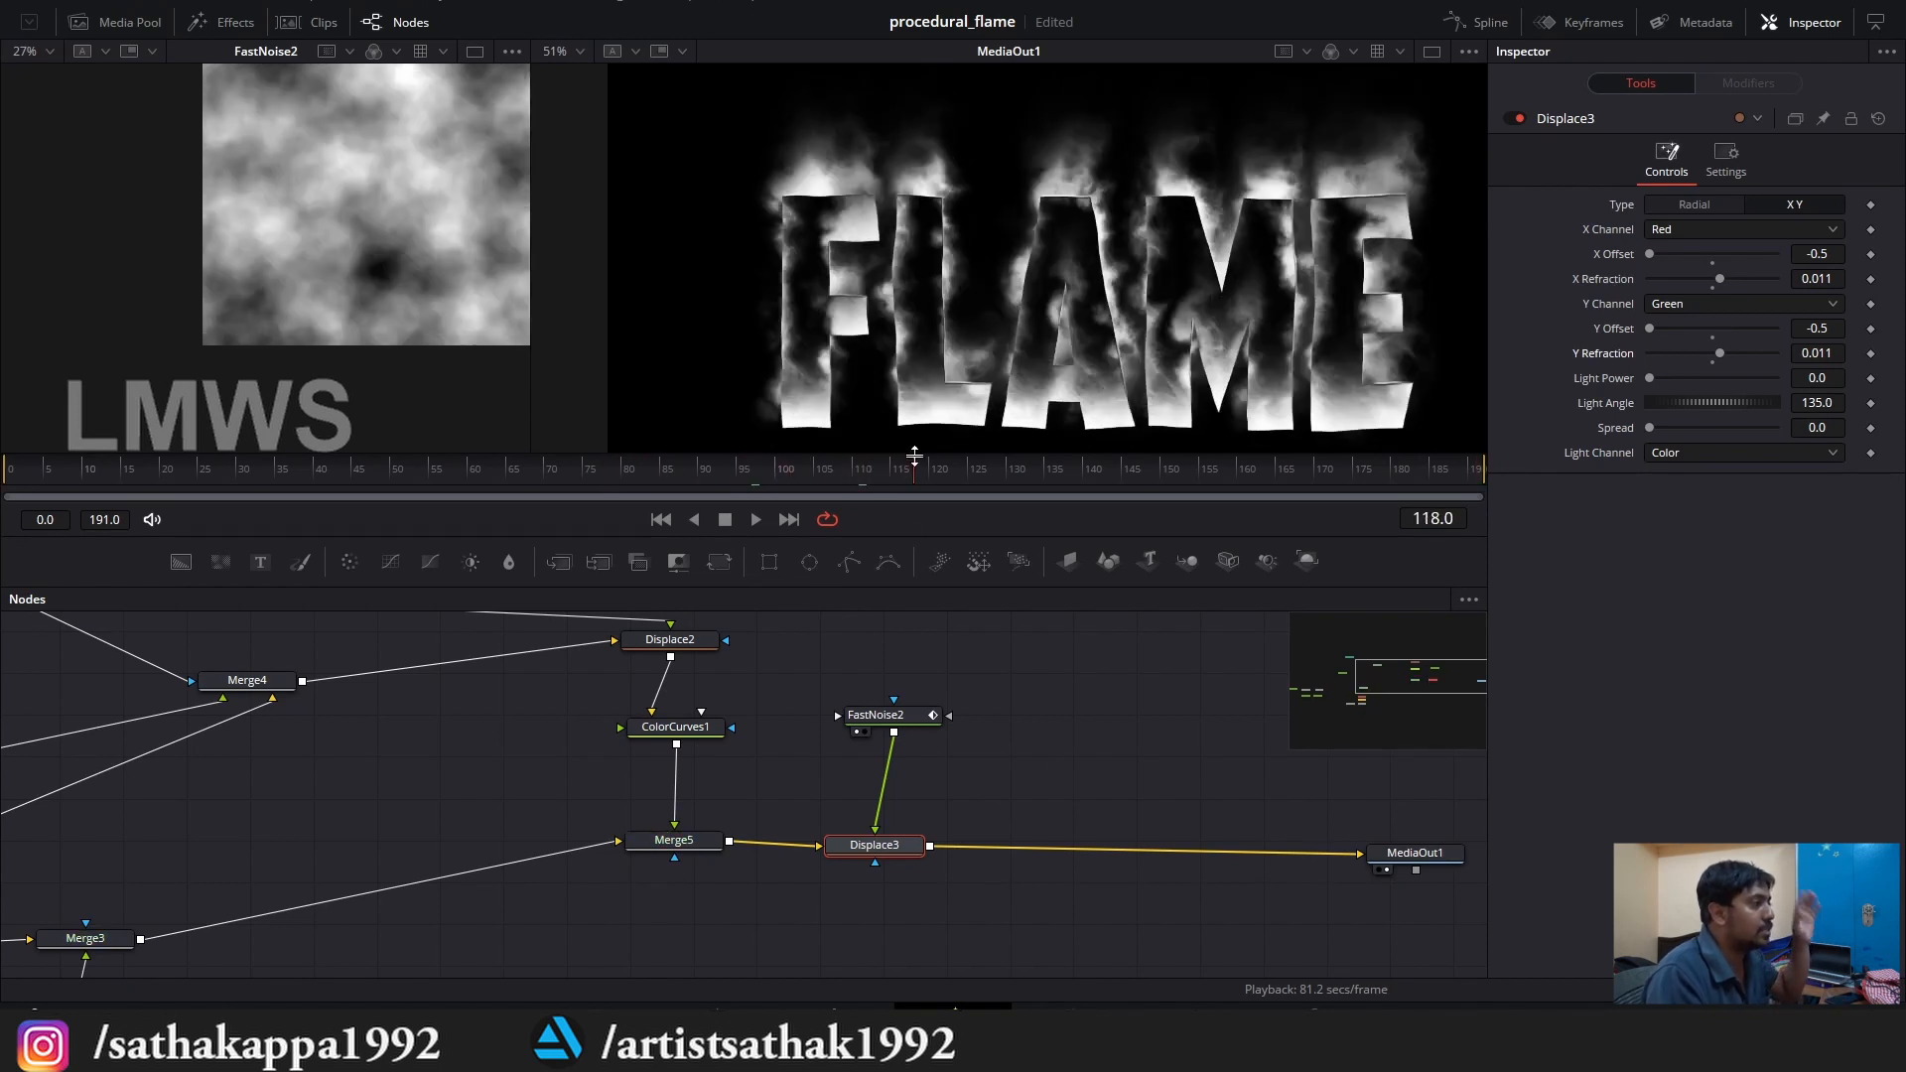
Move MediaOut1 farther away from Displace3 in the node graph and save the project.
scroll(933, 784, down, 2)
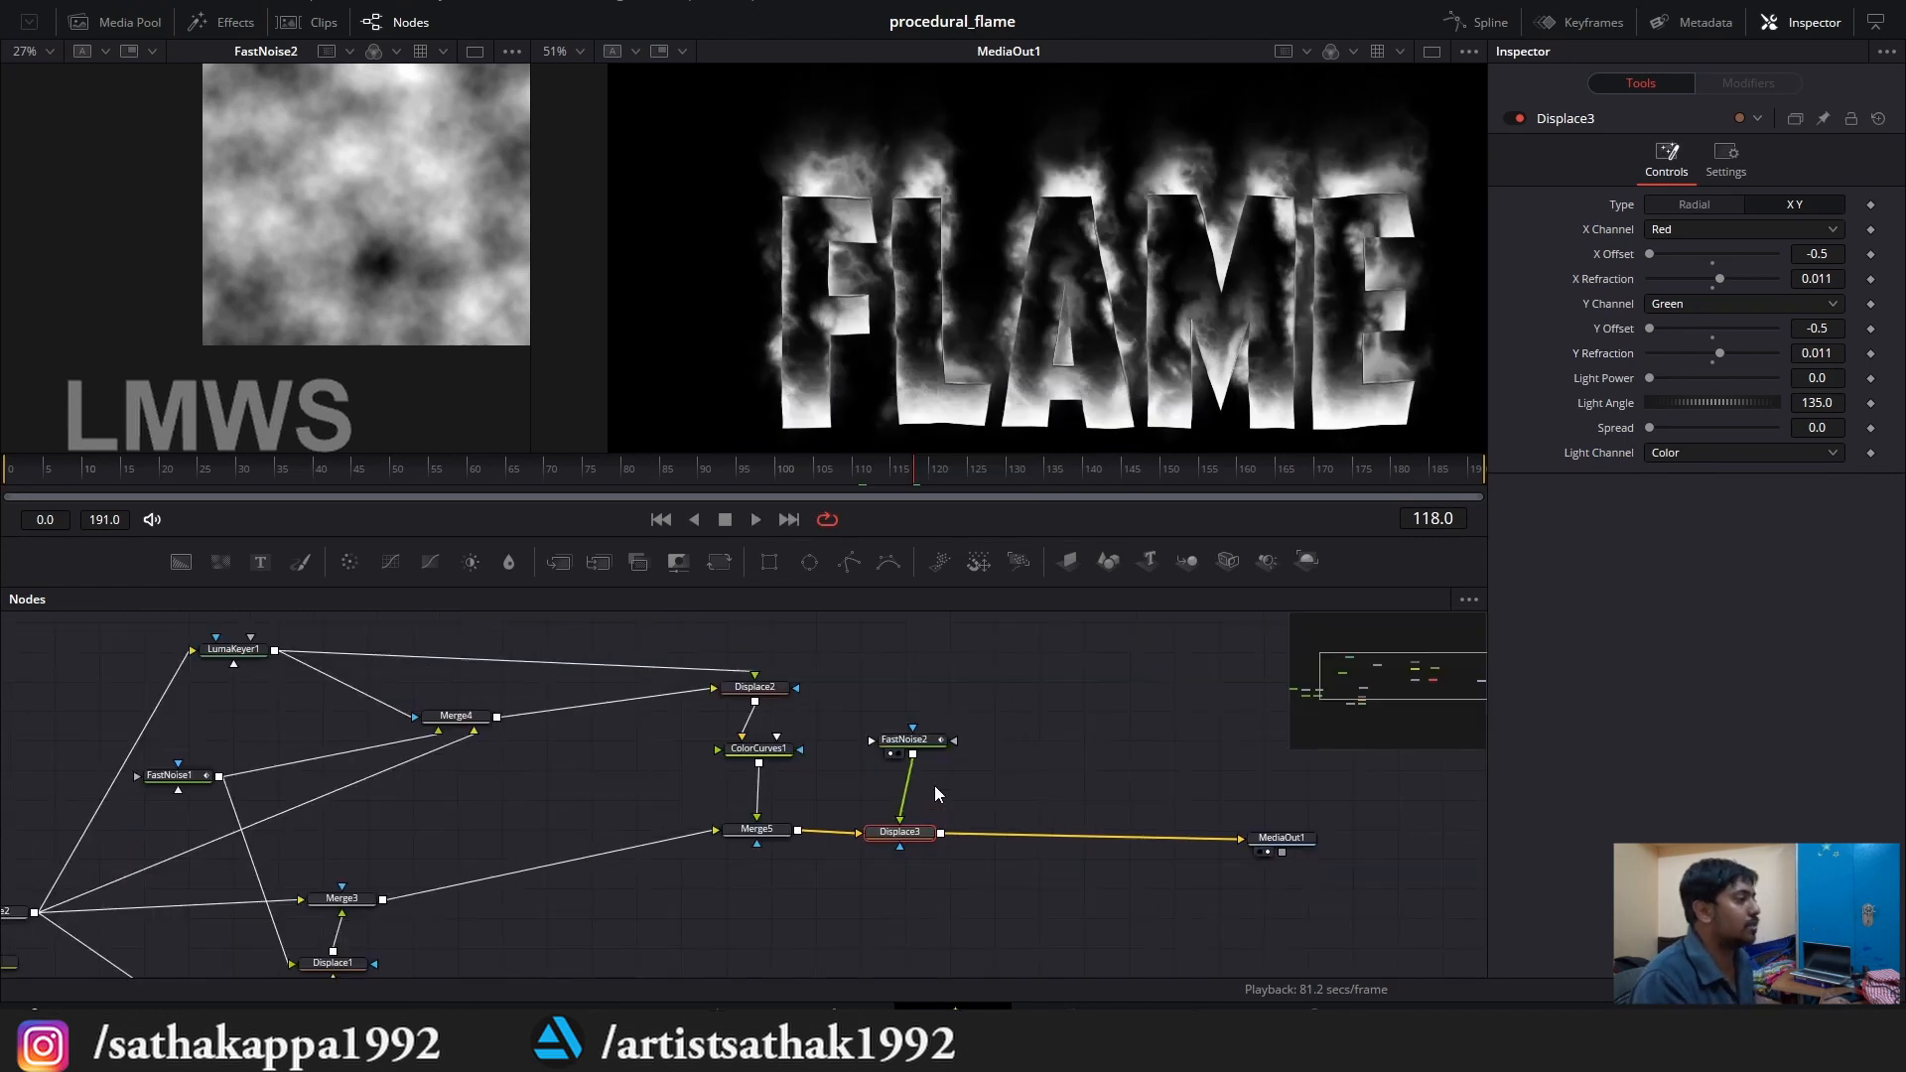
drag(933, 784, 872, 771)
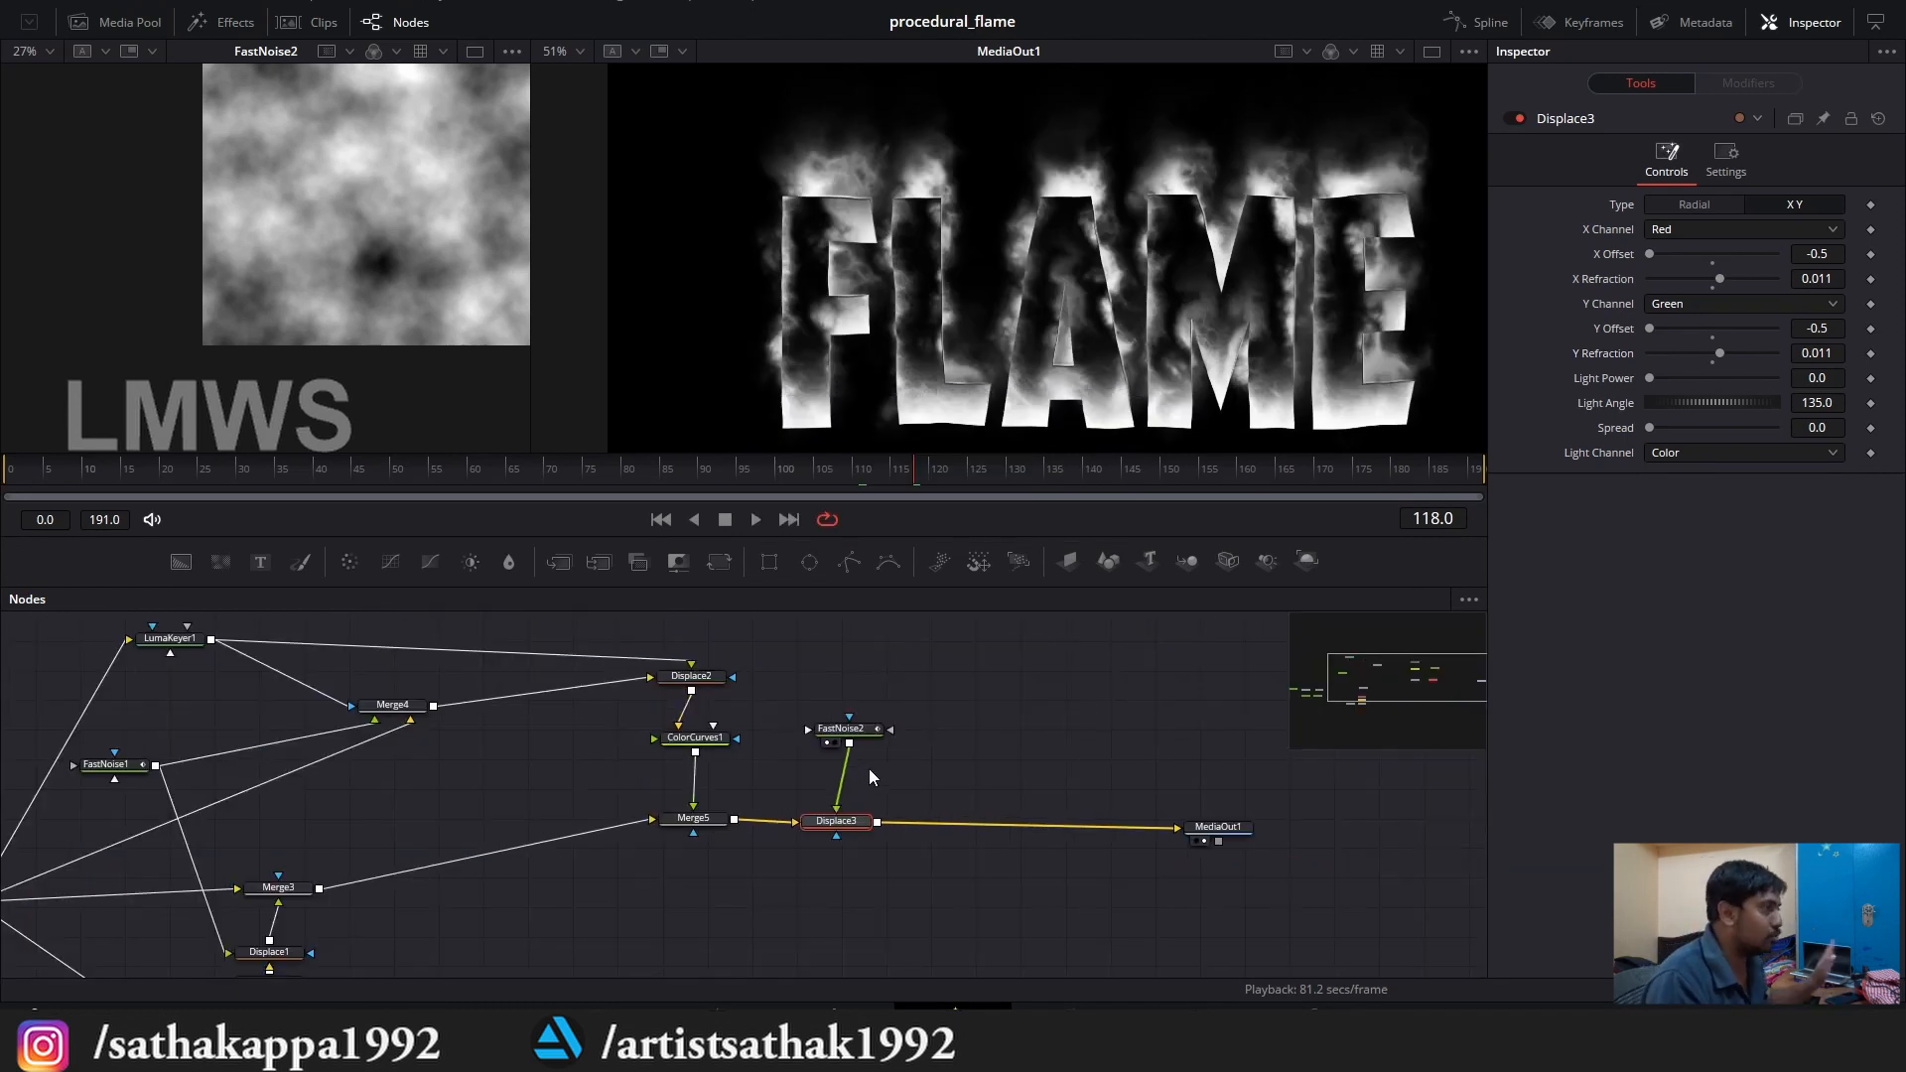
drag(1228, 832, 1372, 824)
key(ctrl+s)
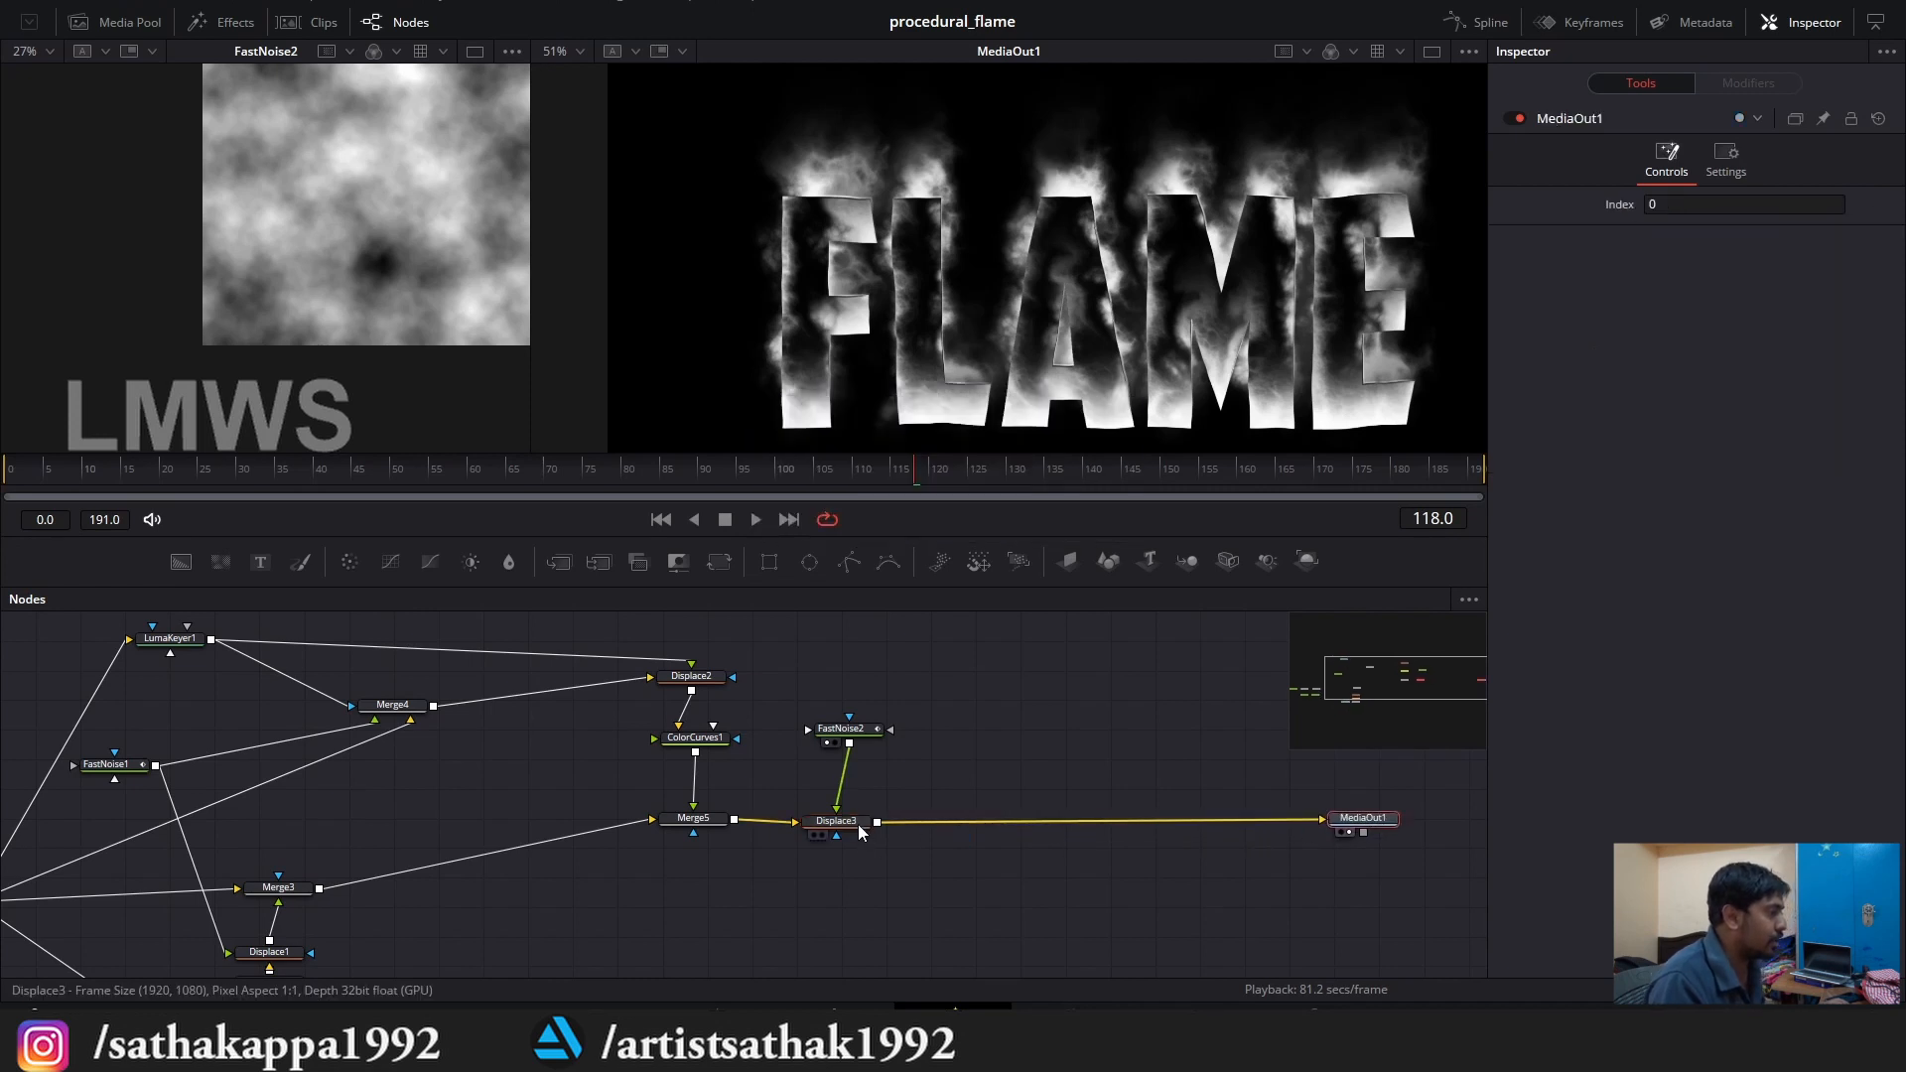
Insert a Texture node between Displace3 and MediaOut1 and save the project.
click(903, 789)
key(shift+space)
text(displ)
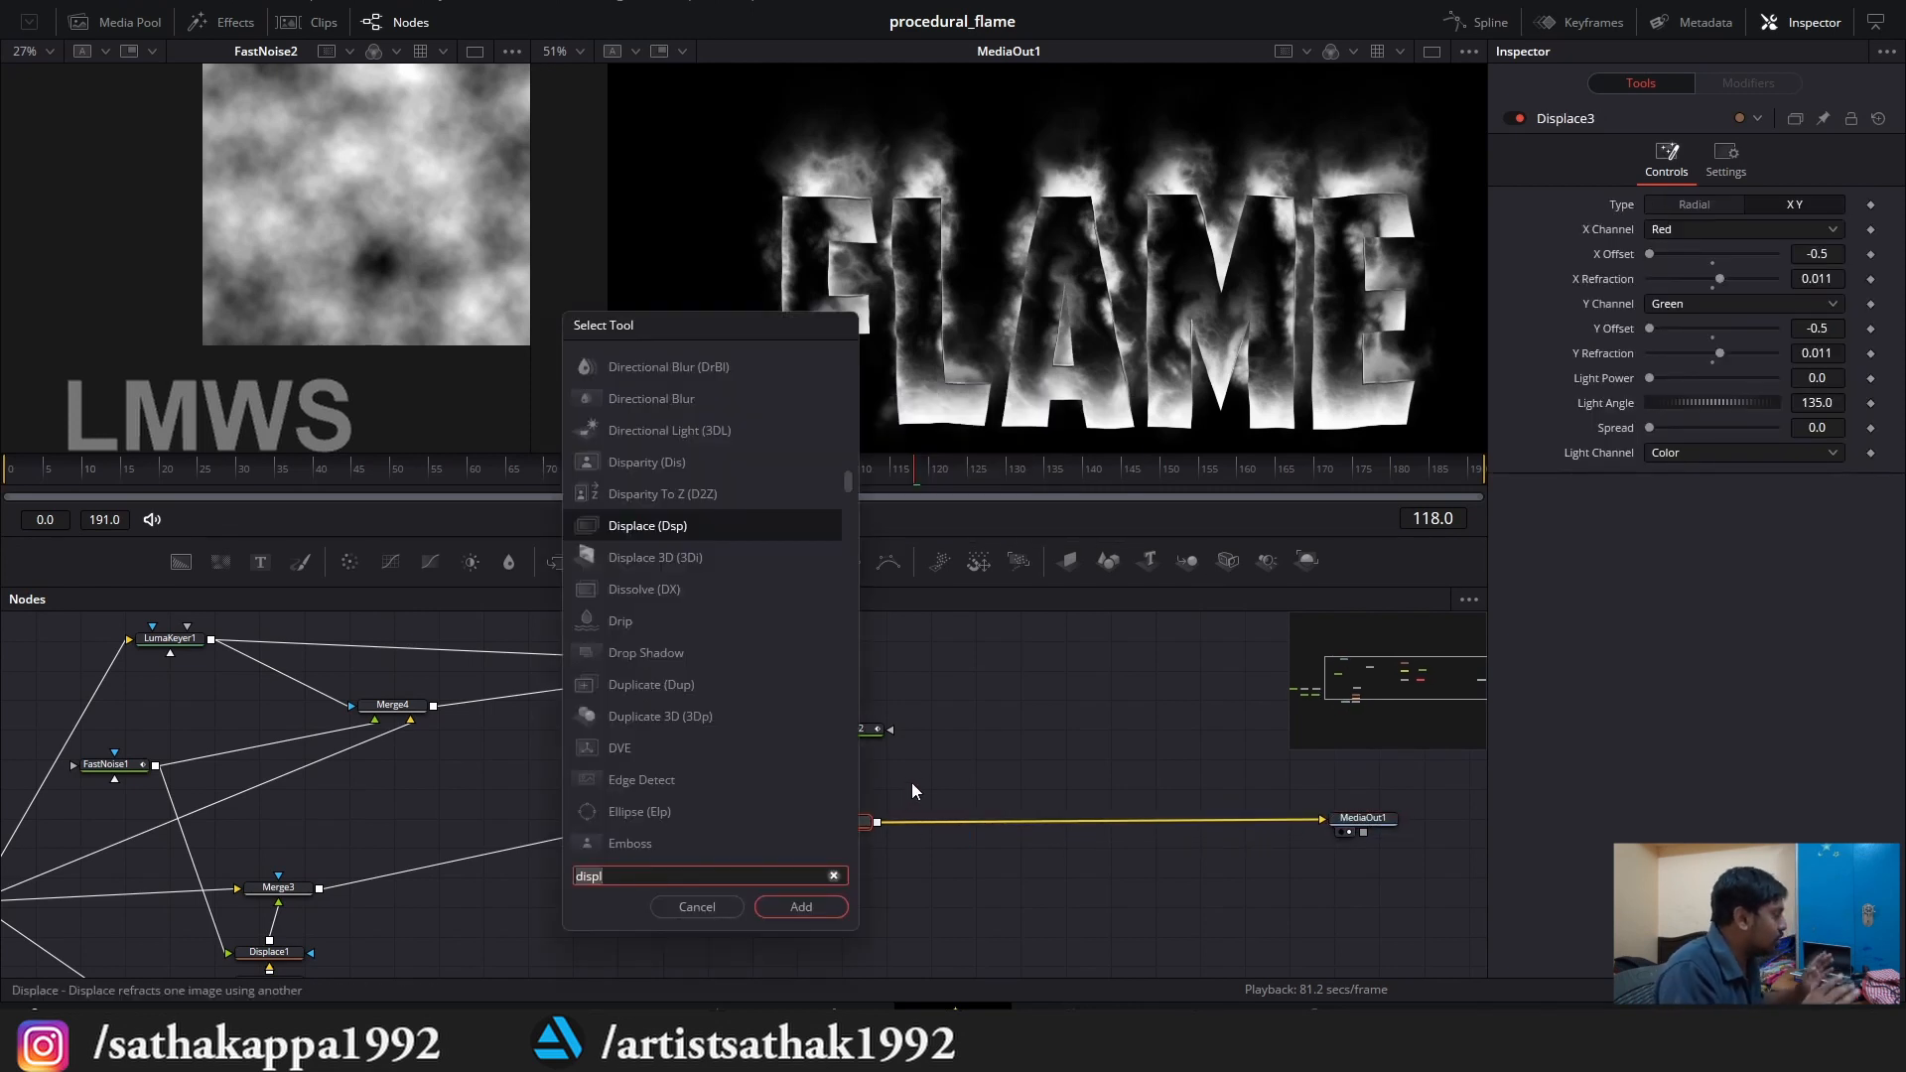
key(BackSpace)
key(BackSpace)
key(BackSpace)
key(BackSpace)
key(BackSpace)
text(tex)
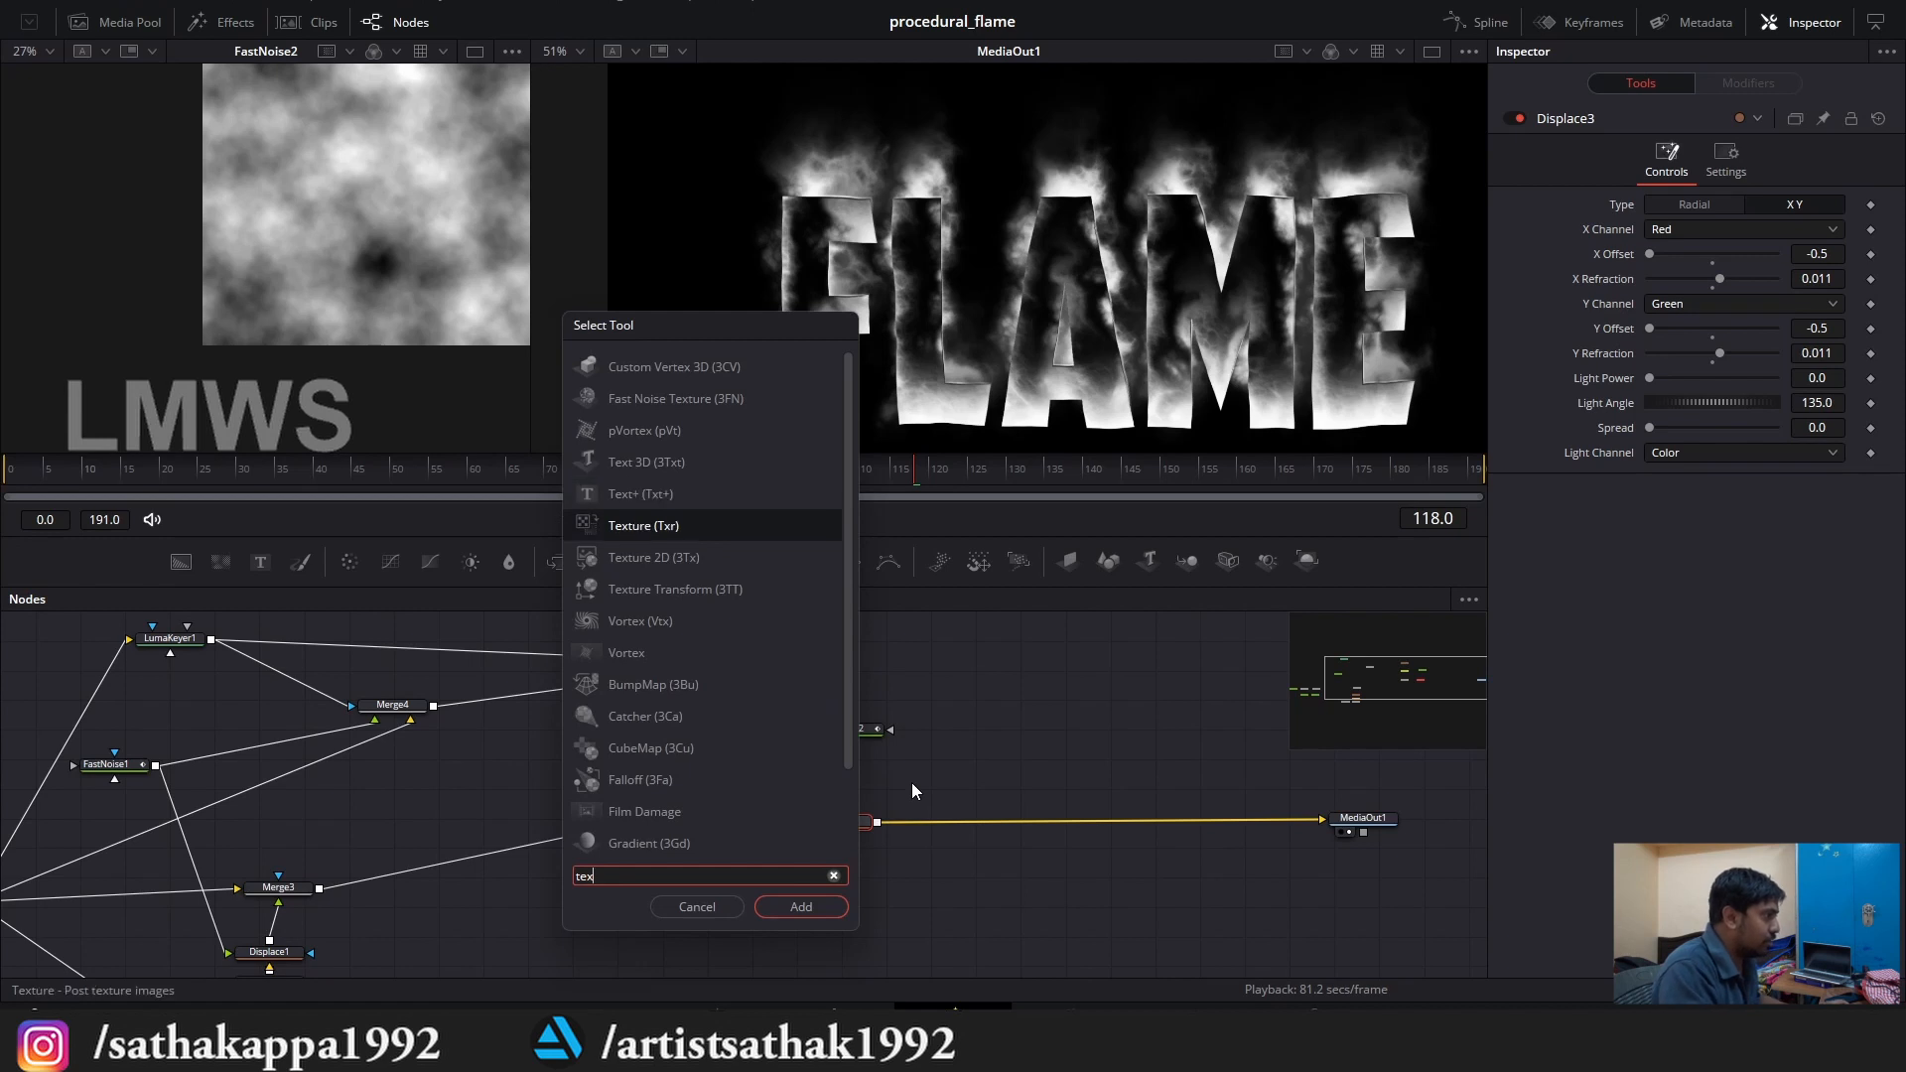
key(Return)
click(1014, 821)
key(ctrl+s)
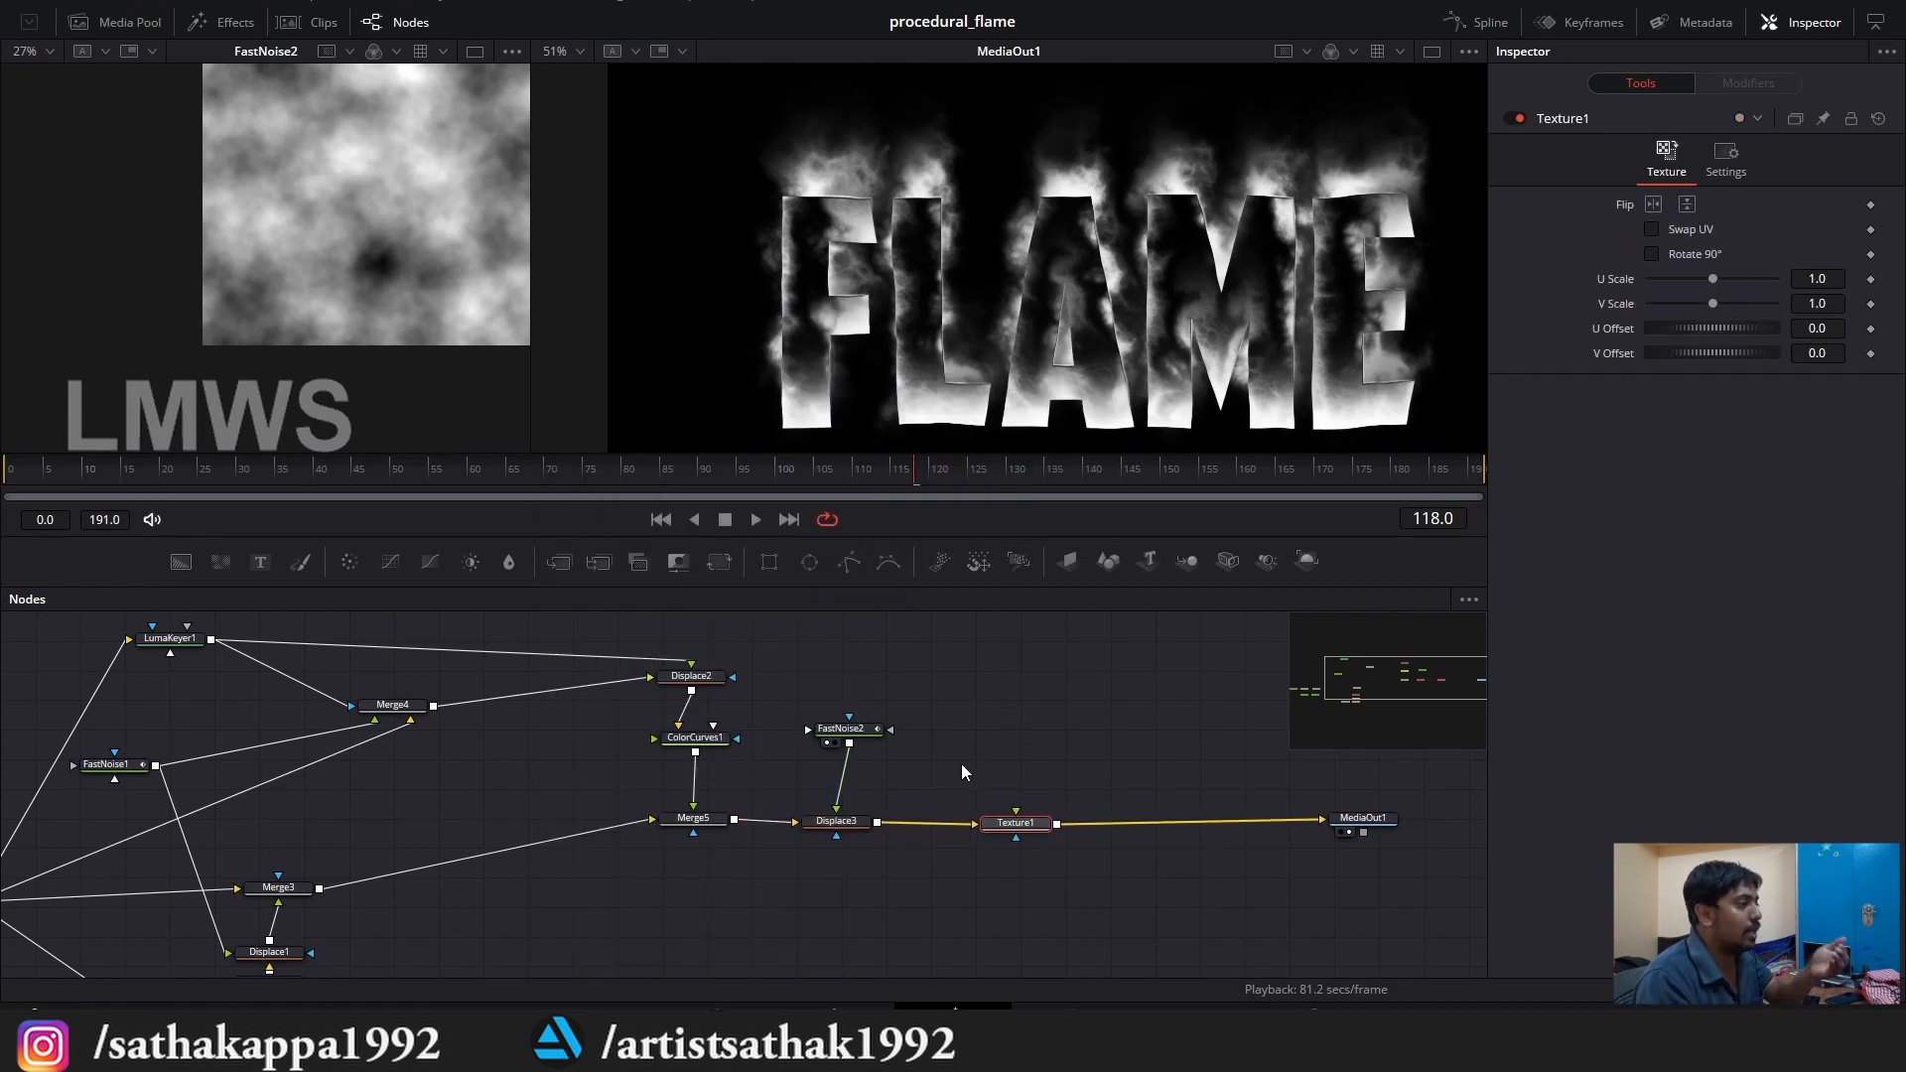
Add a Background node above Texture1, set its type to Gradient, and connect it to Texture1's texture input.
drag(929, 682, 1104, 750)
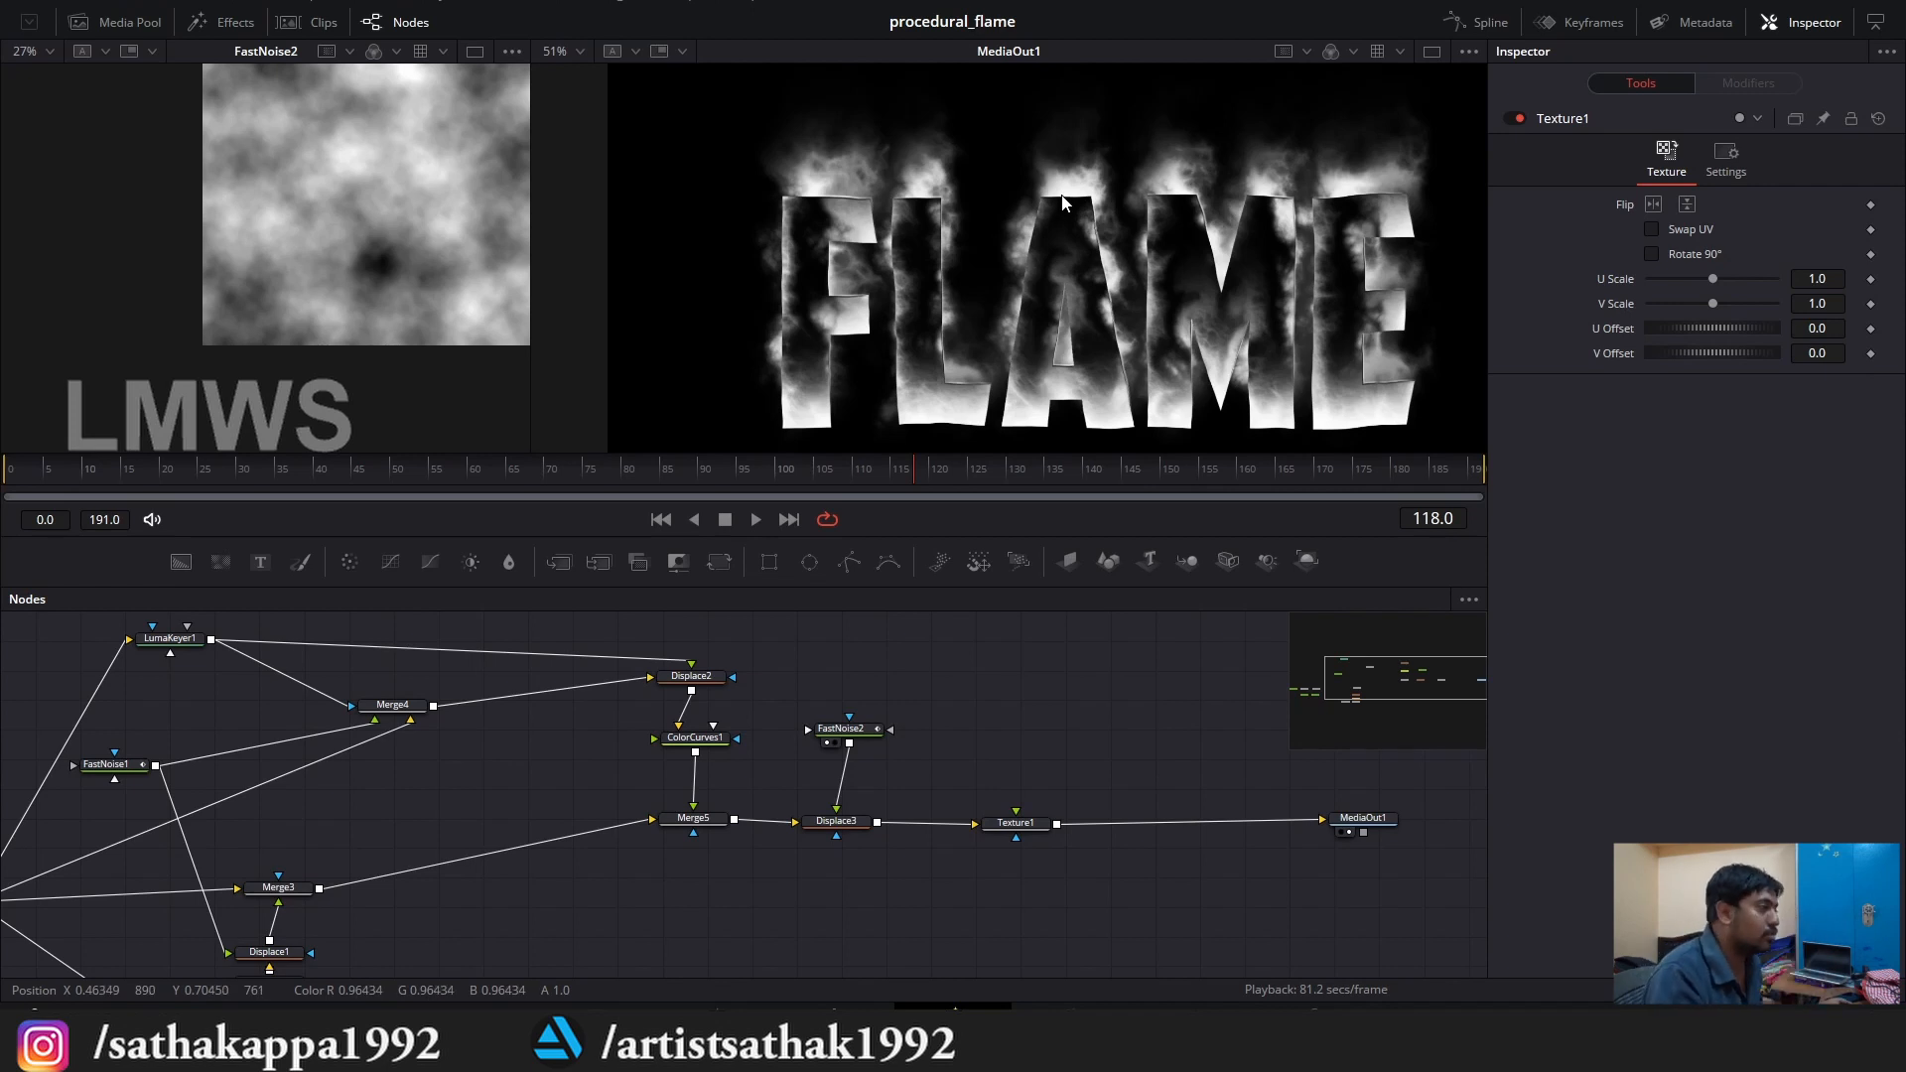
drag(181, 562, 1030, 739)
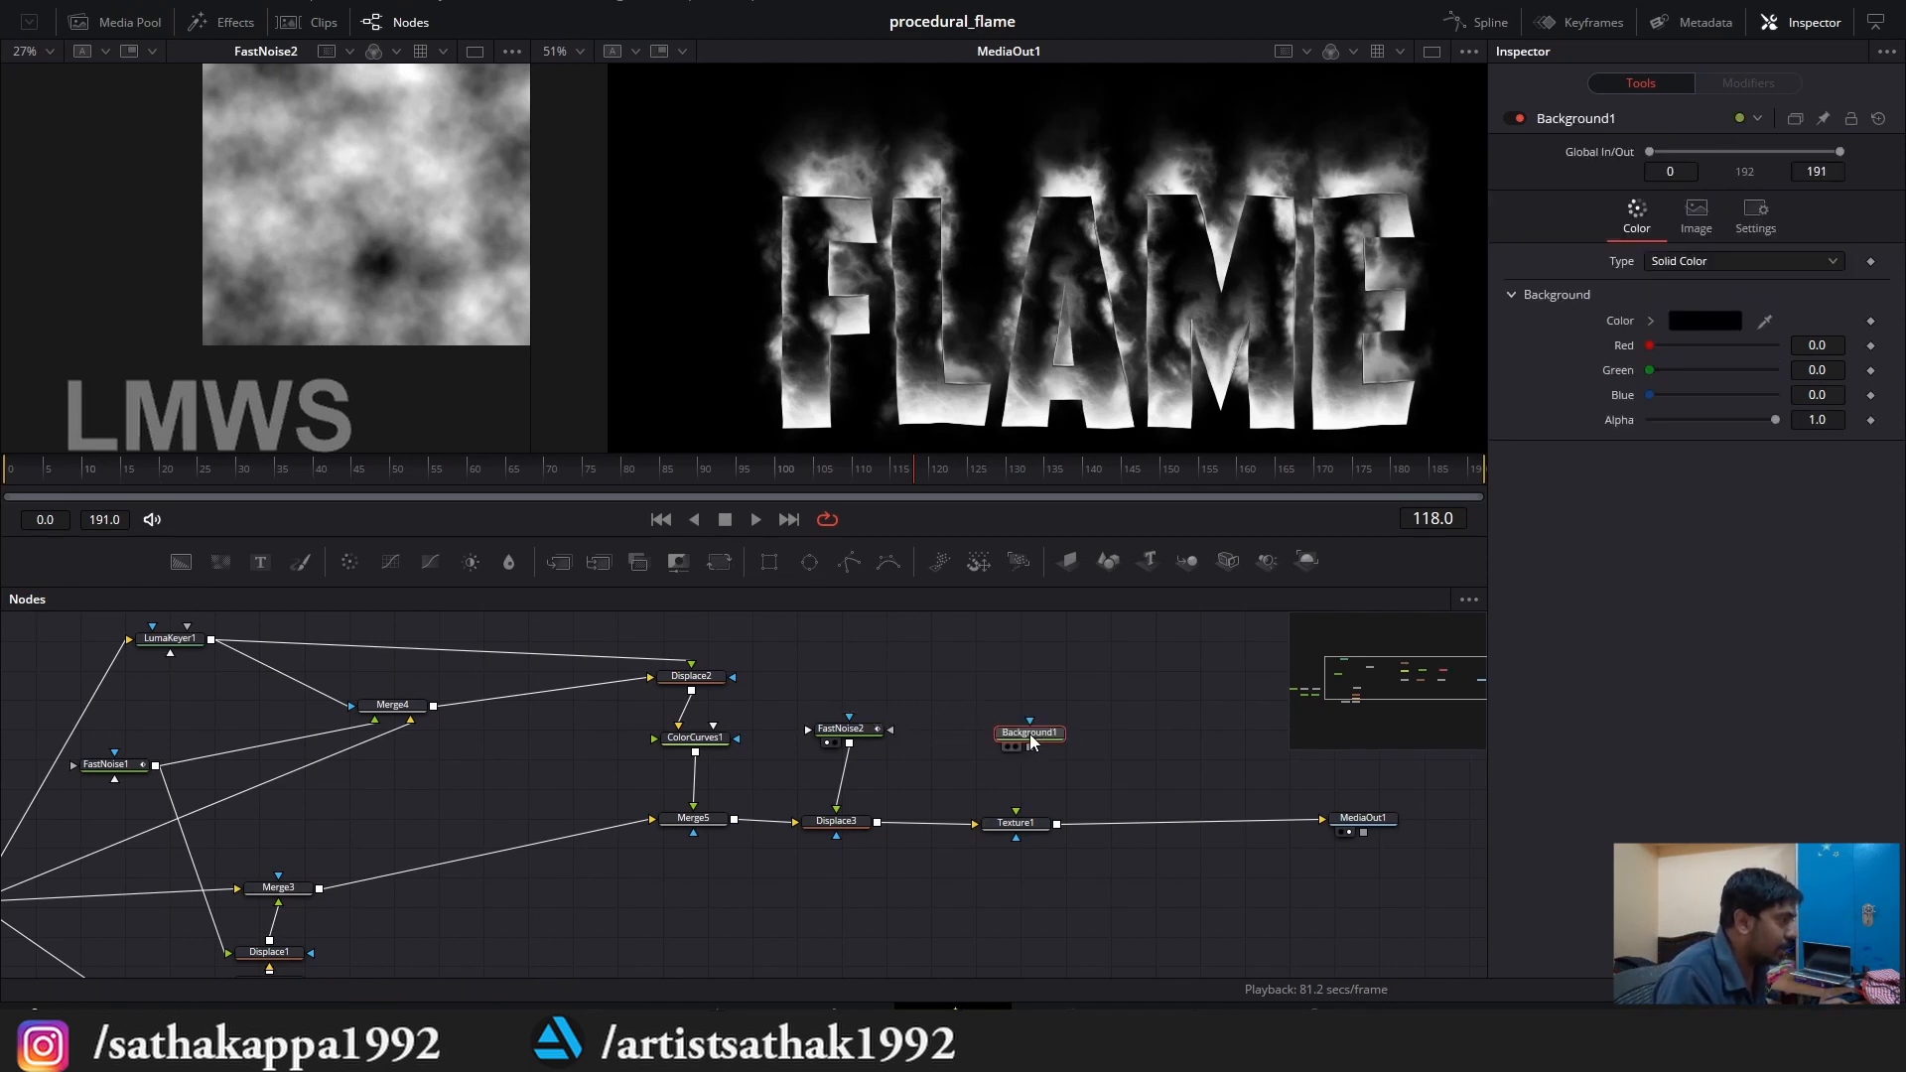
click(1753, 270)
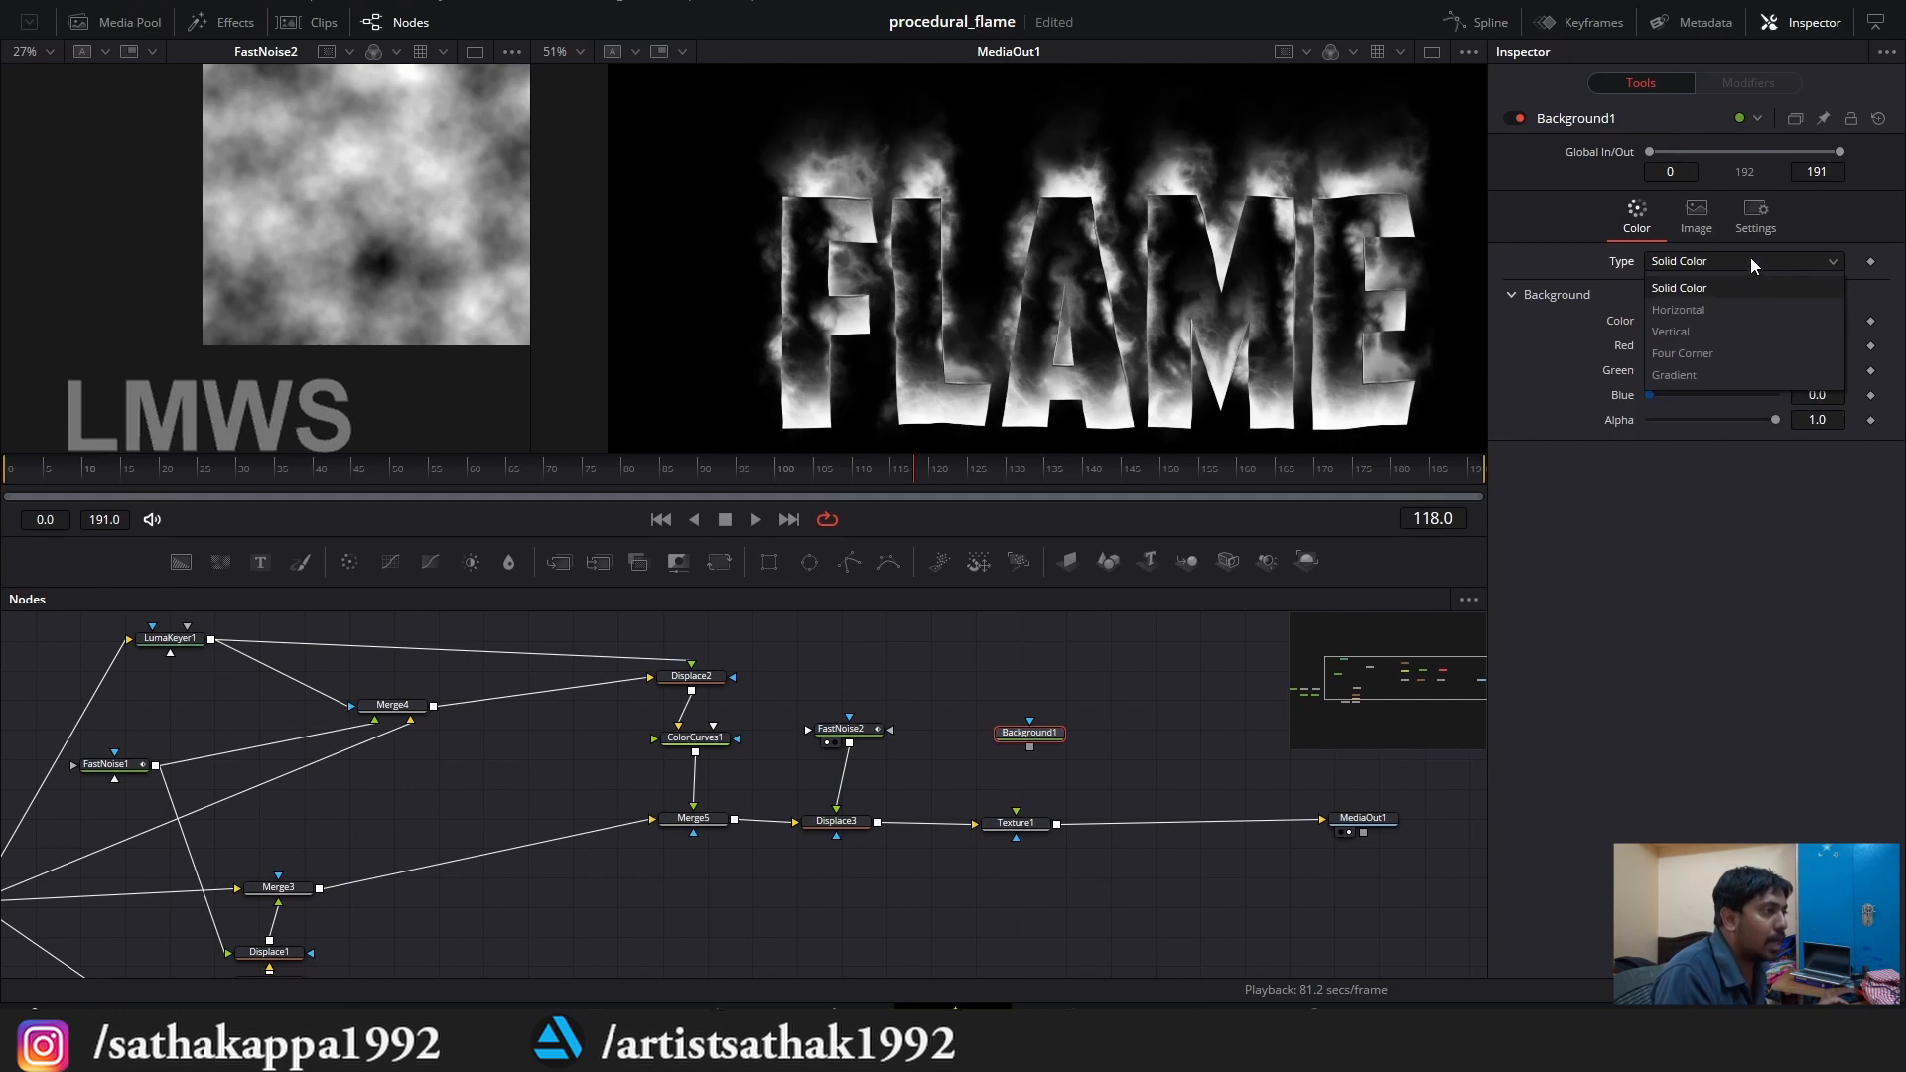
click(1687, 381)
drag(1029, 747, 1015, 820)
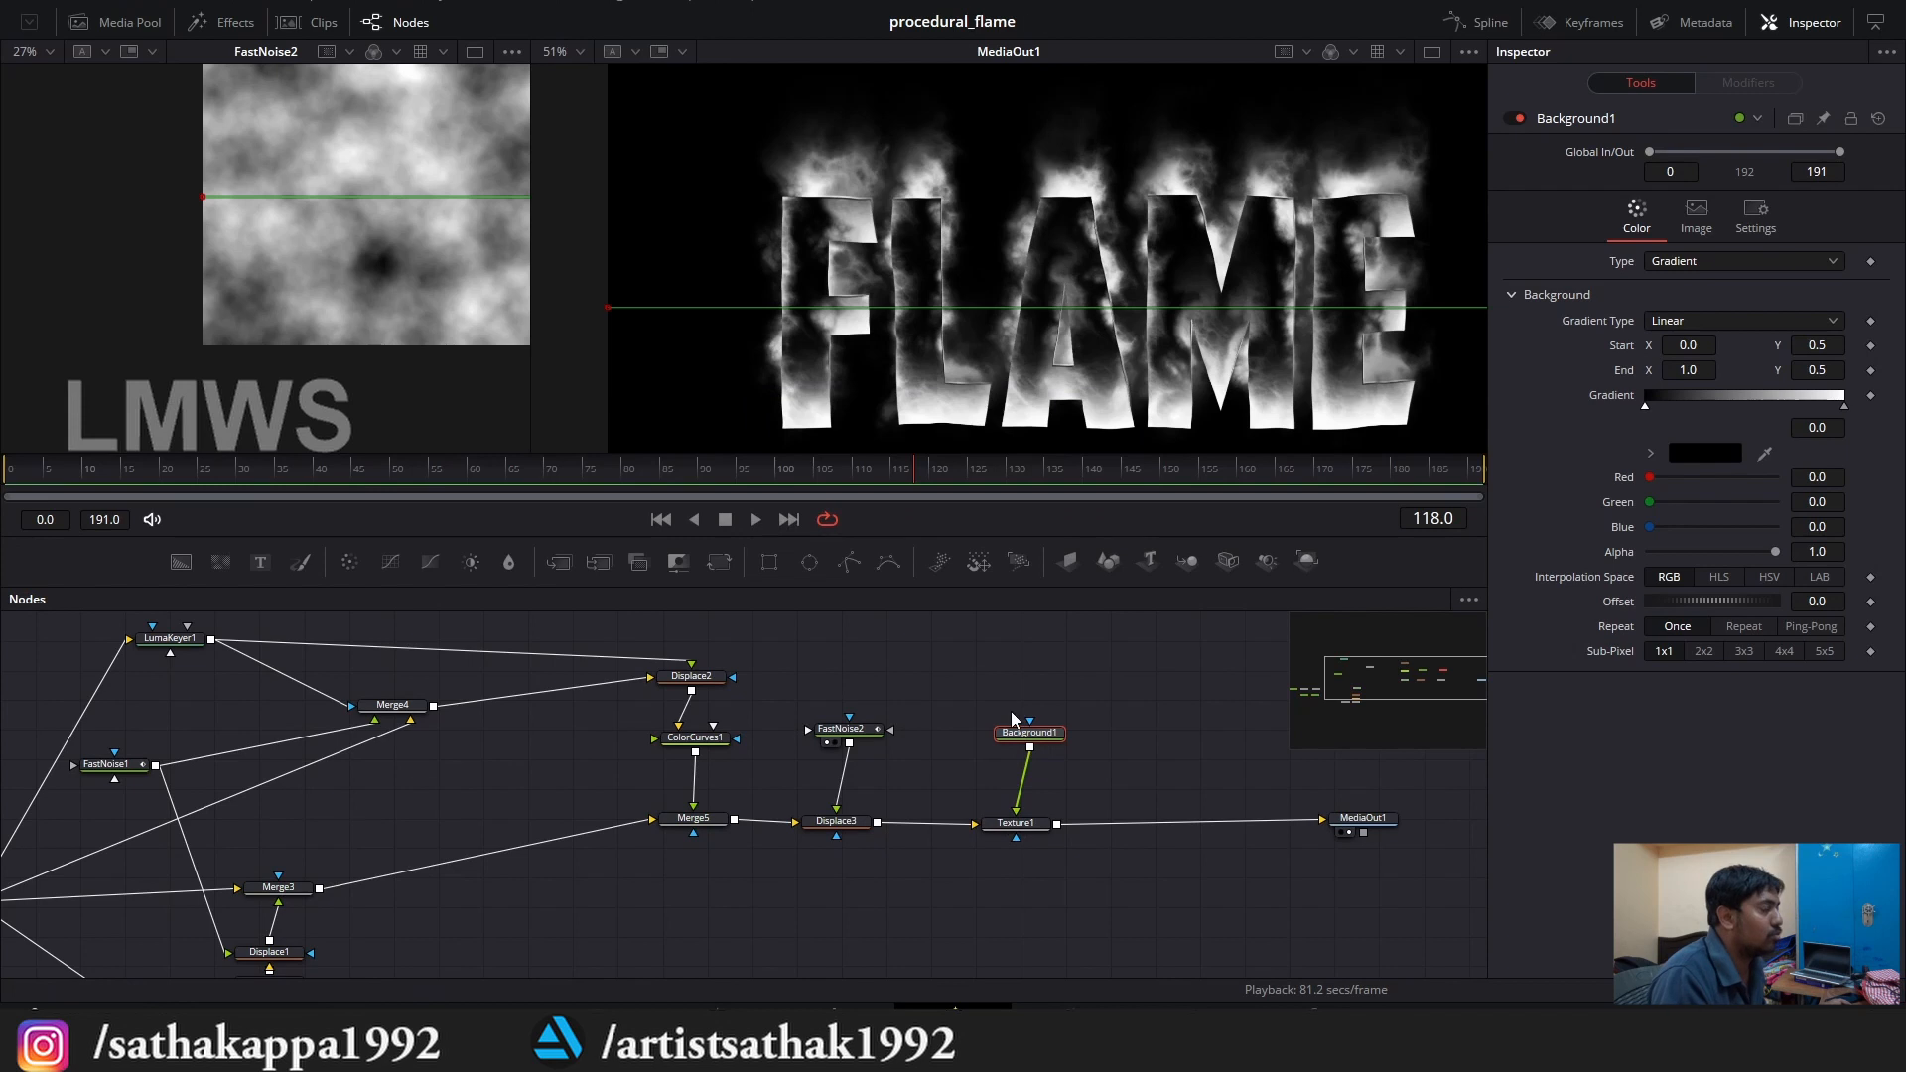
Add two stops to Background1's gradient, placing the darker one at about 0.29.
click(1694, 405)
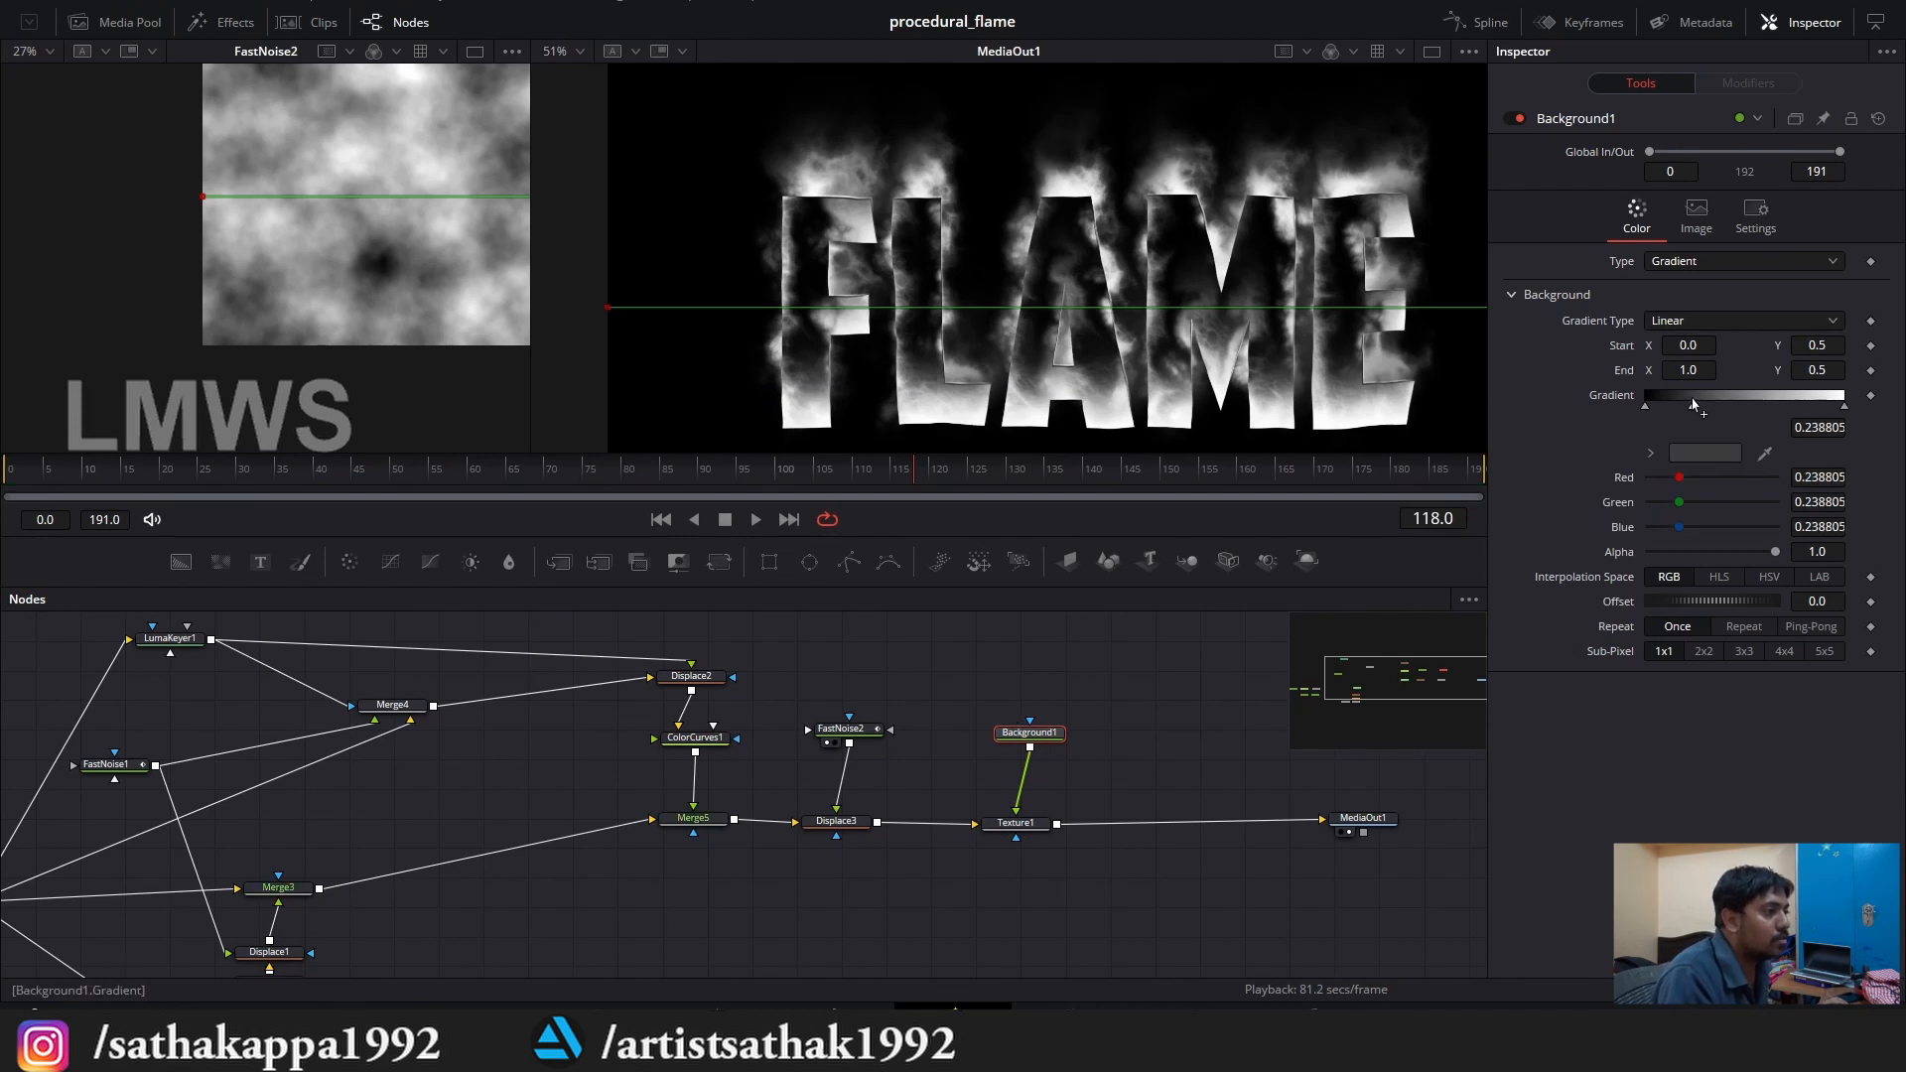
click(1777, 403)
drag(1780, 409, 1703, 410)
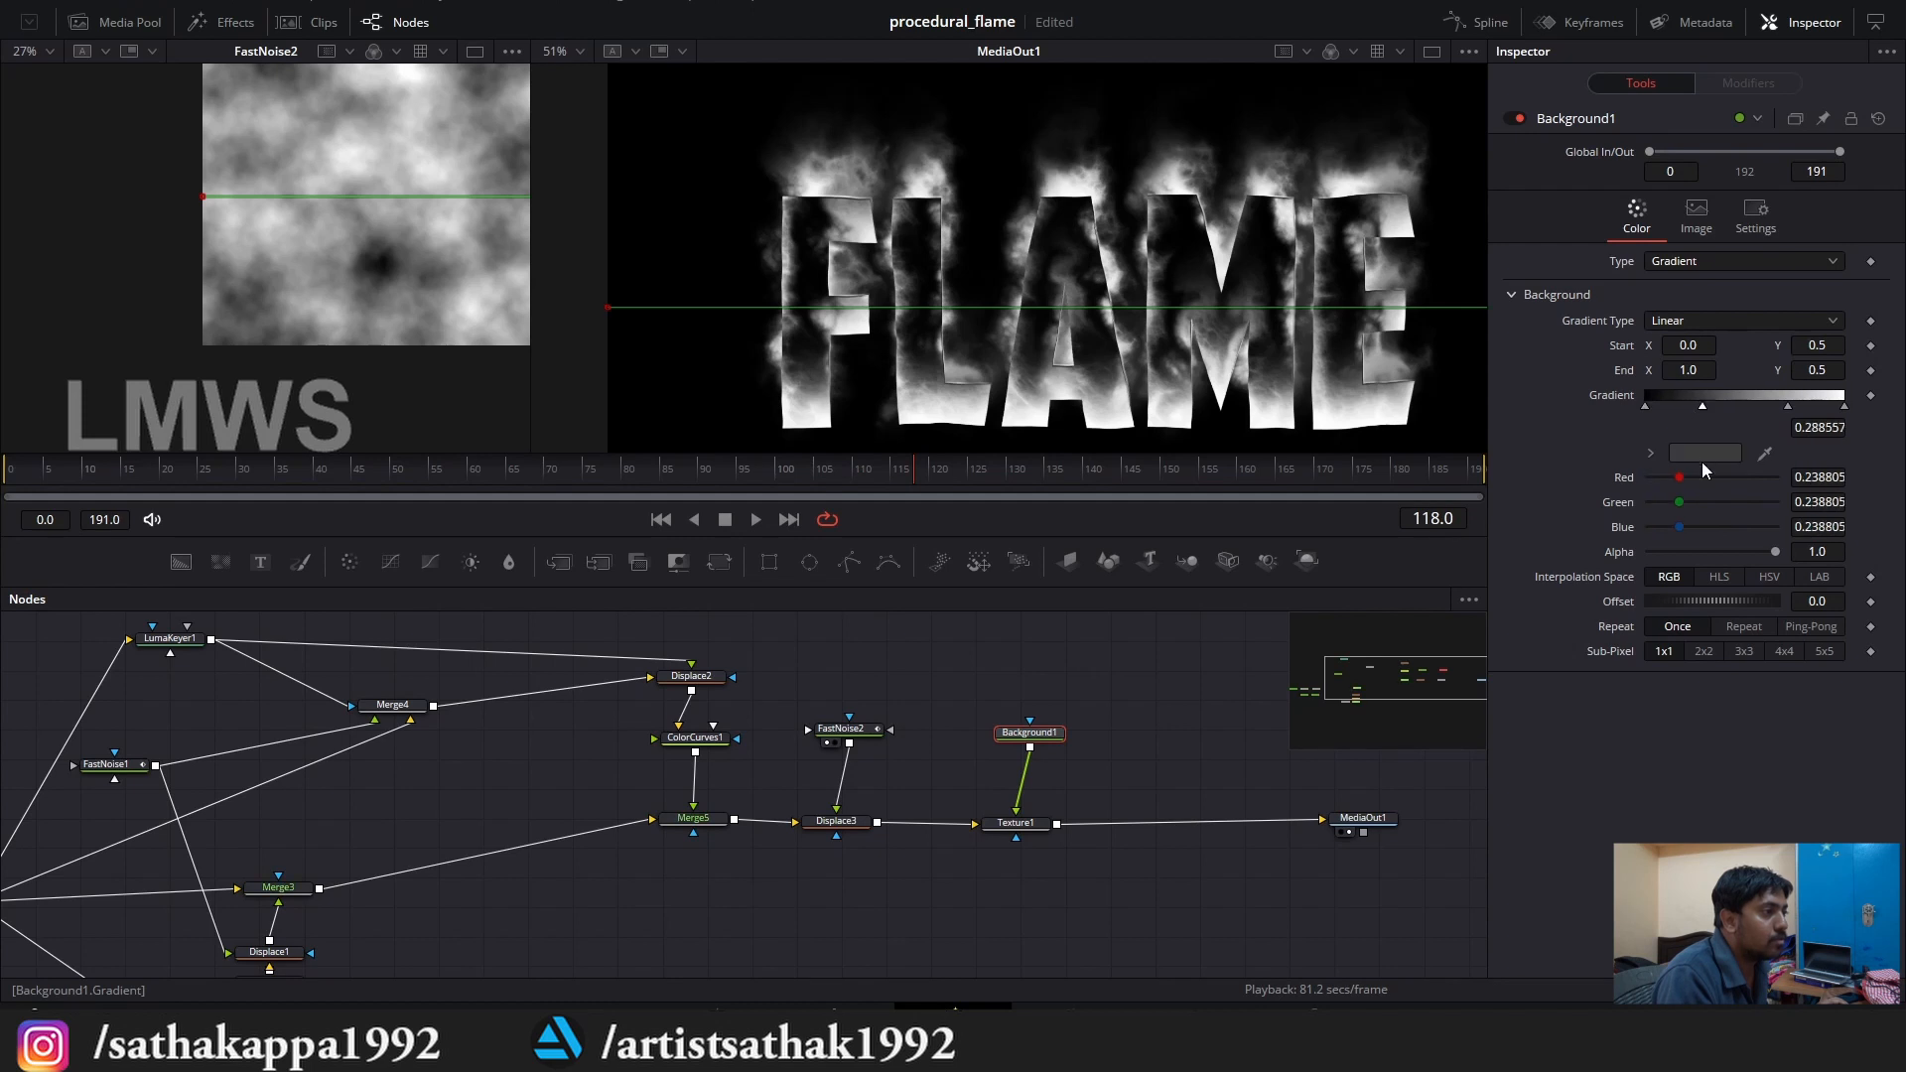
Set the darker added gradient stop's color to #A10100 and move it to about 0.19.
click(1704, 453)
click(1335, 527)
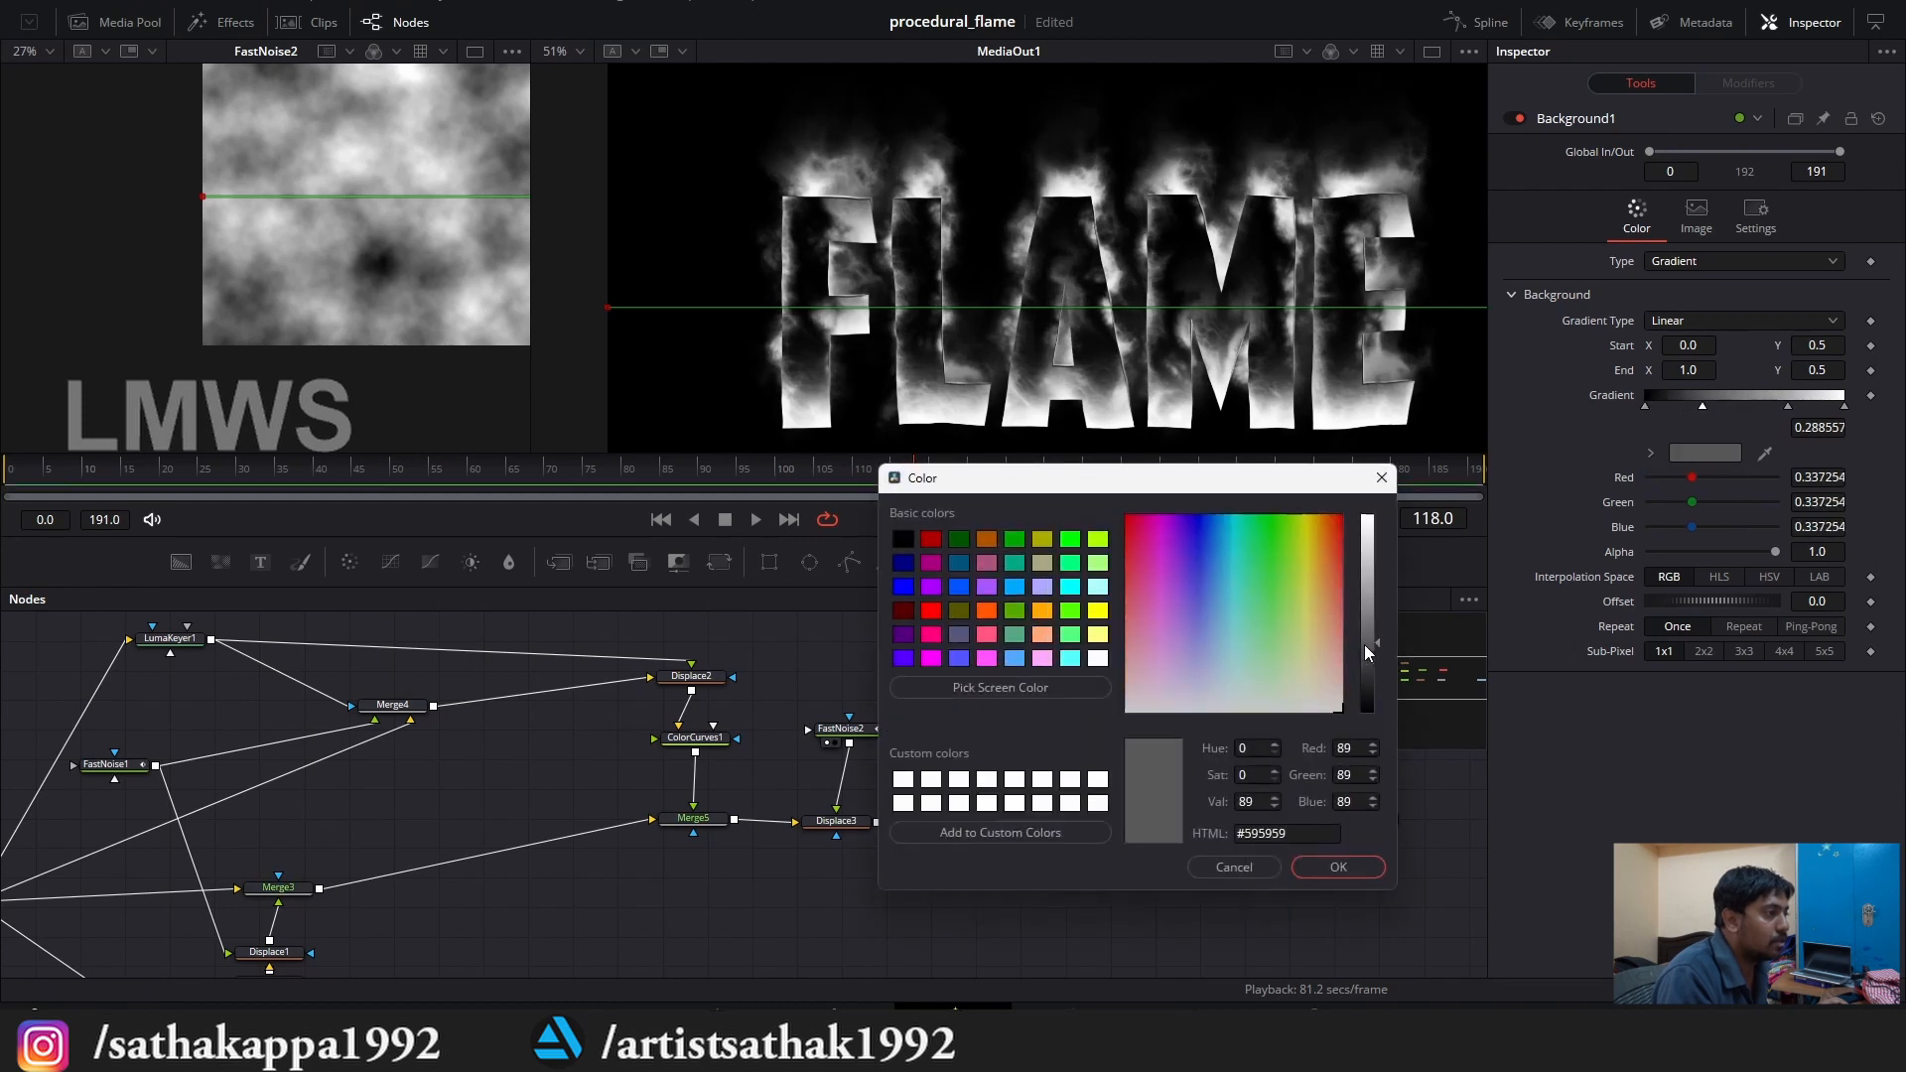
triple_click(1309, 837)
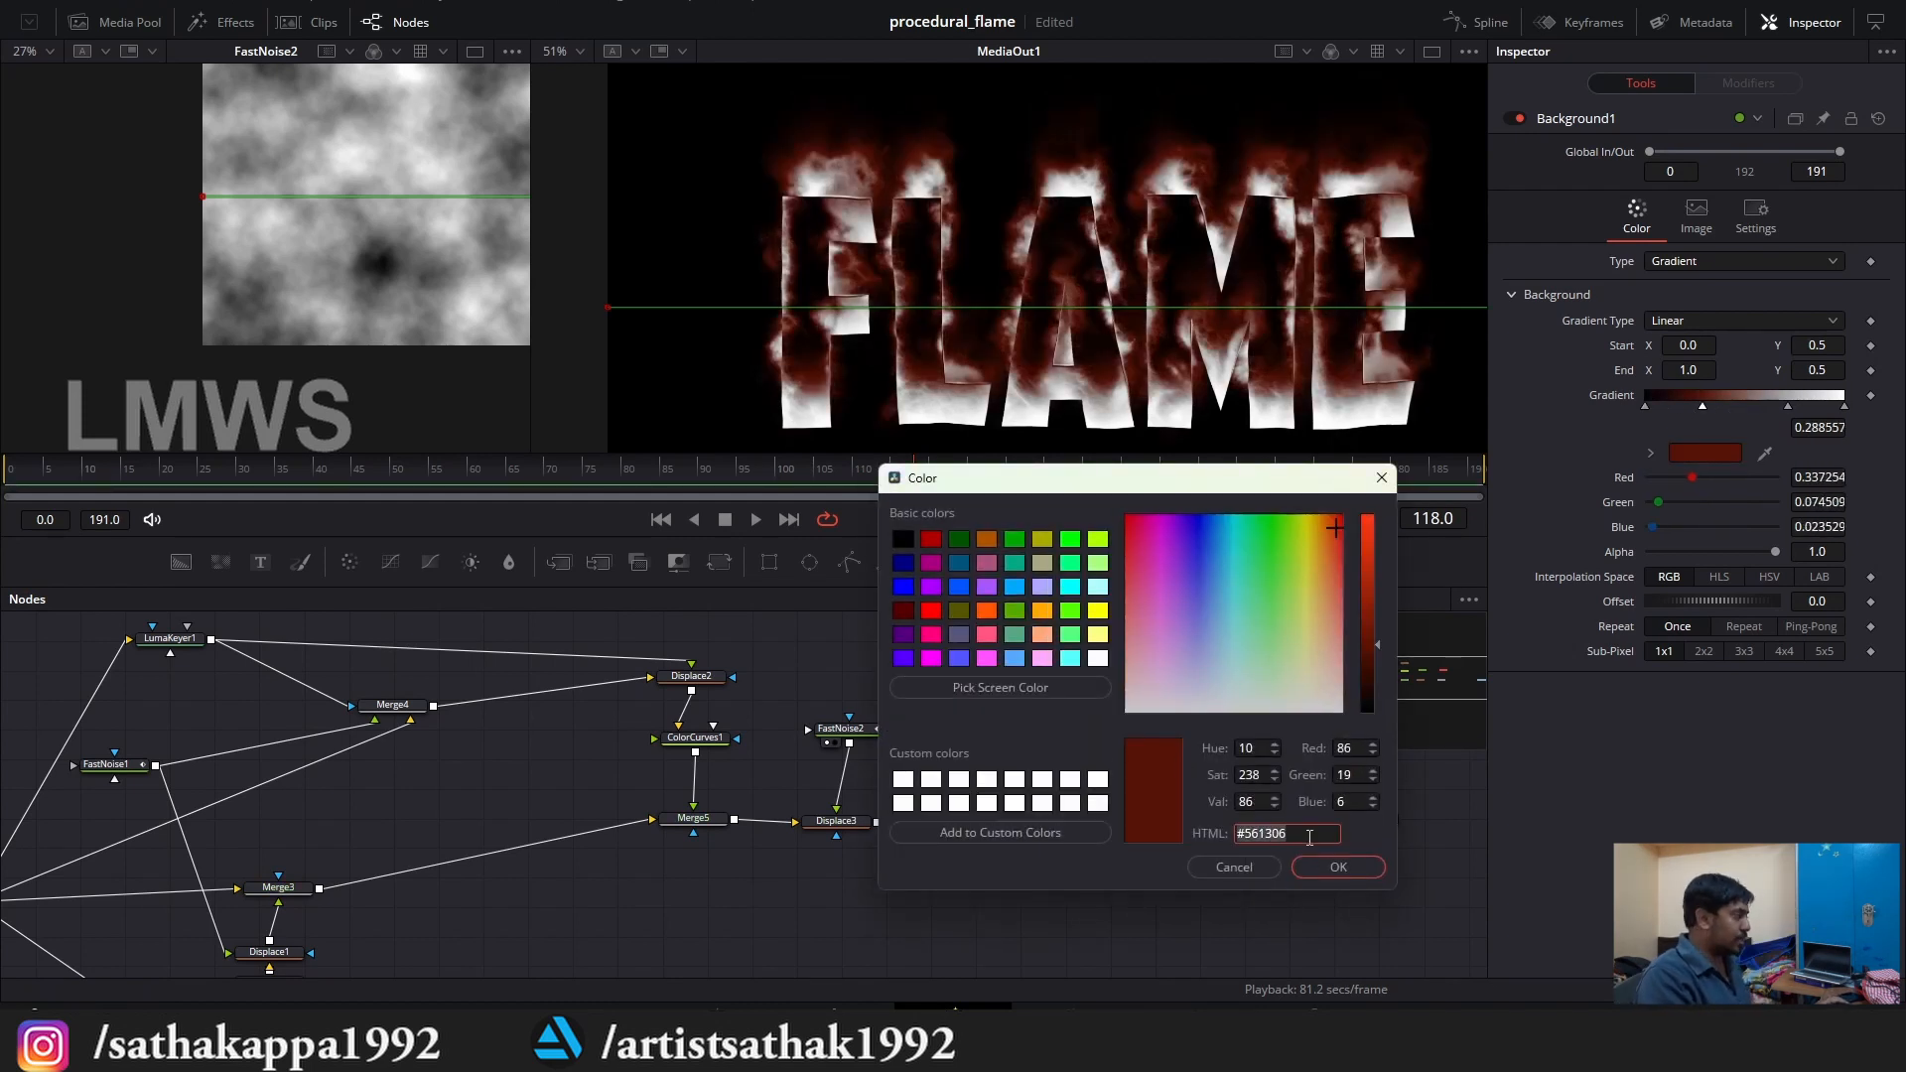
text(#A)
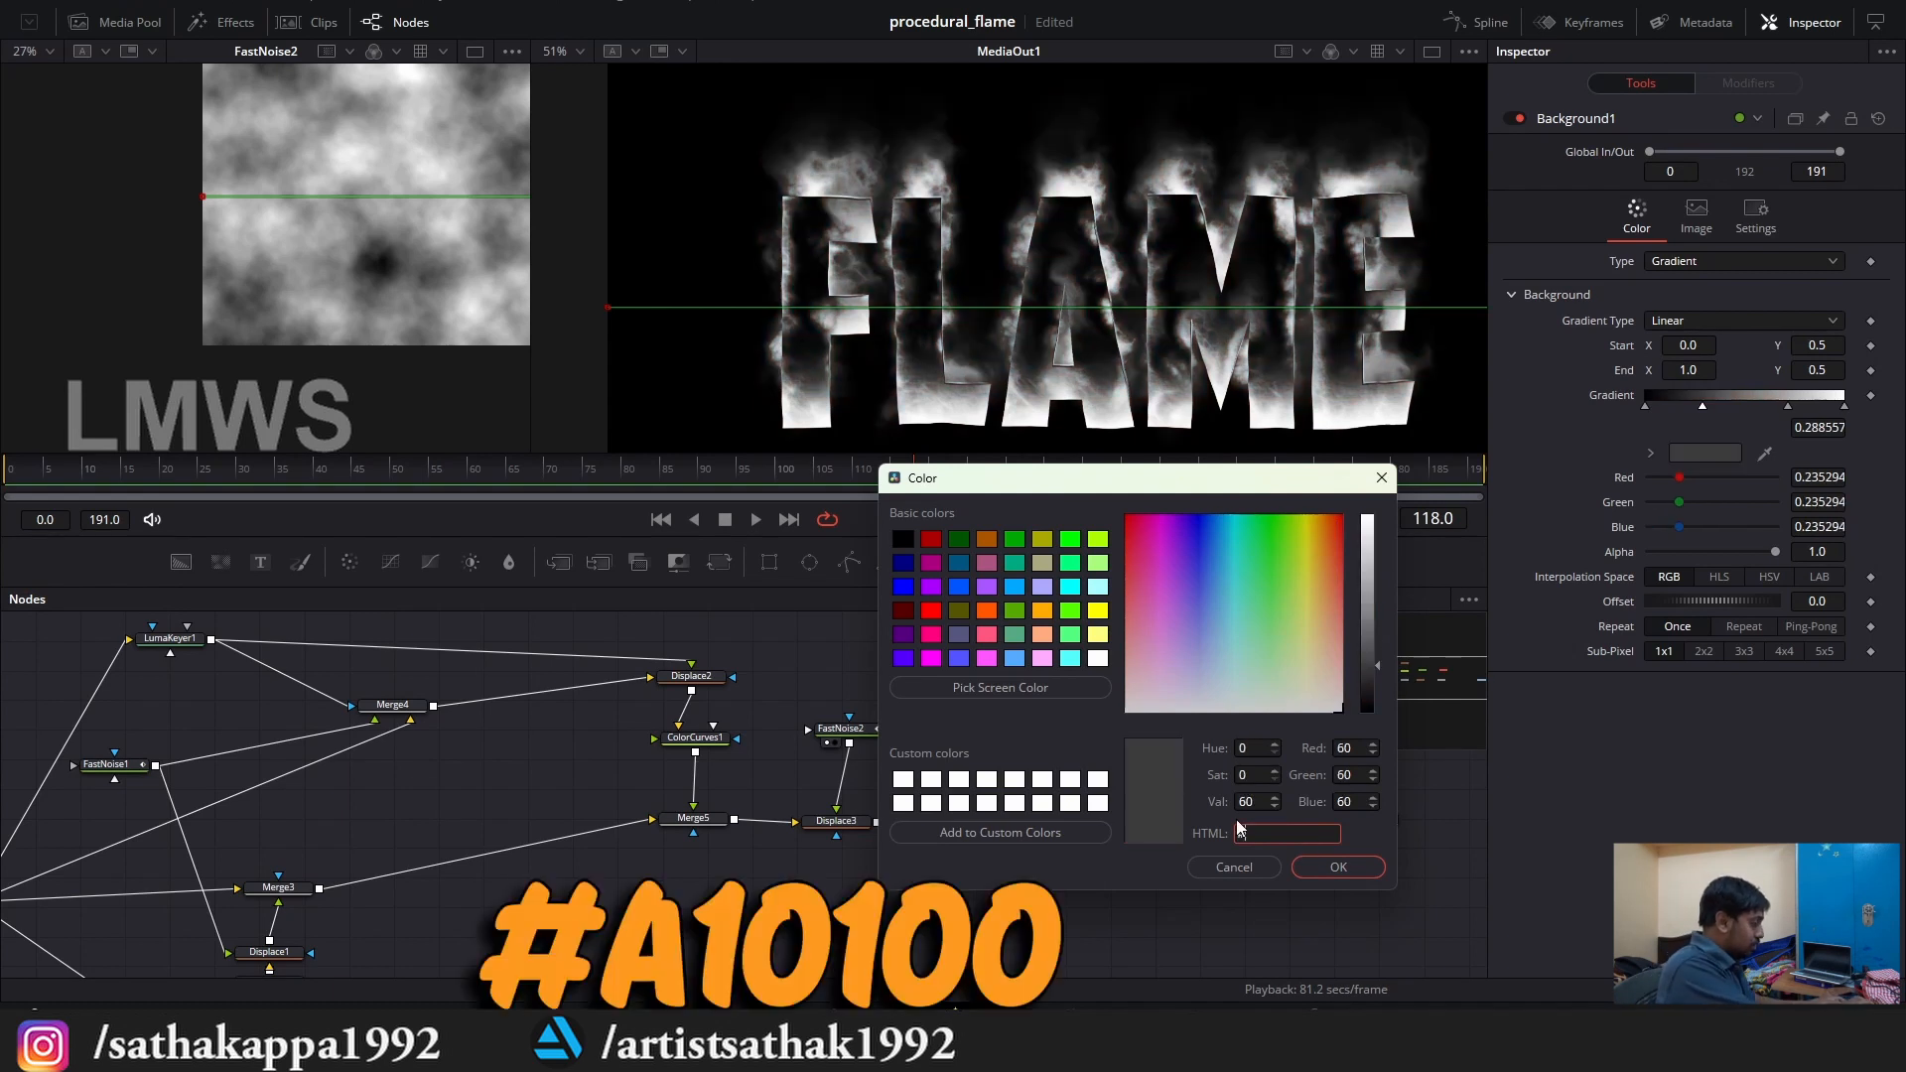
text(10100)
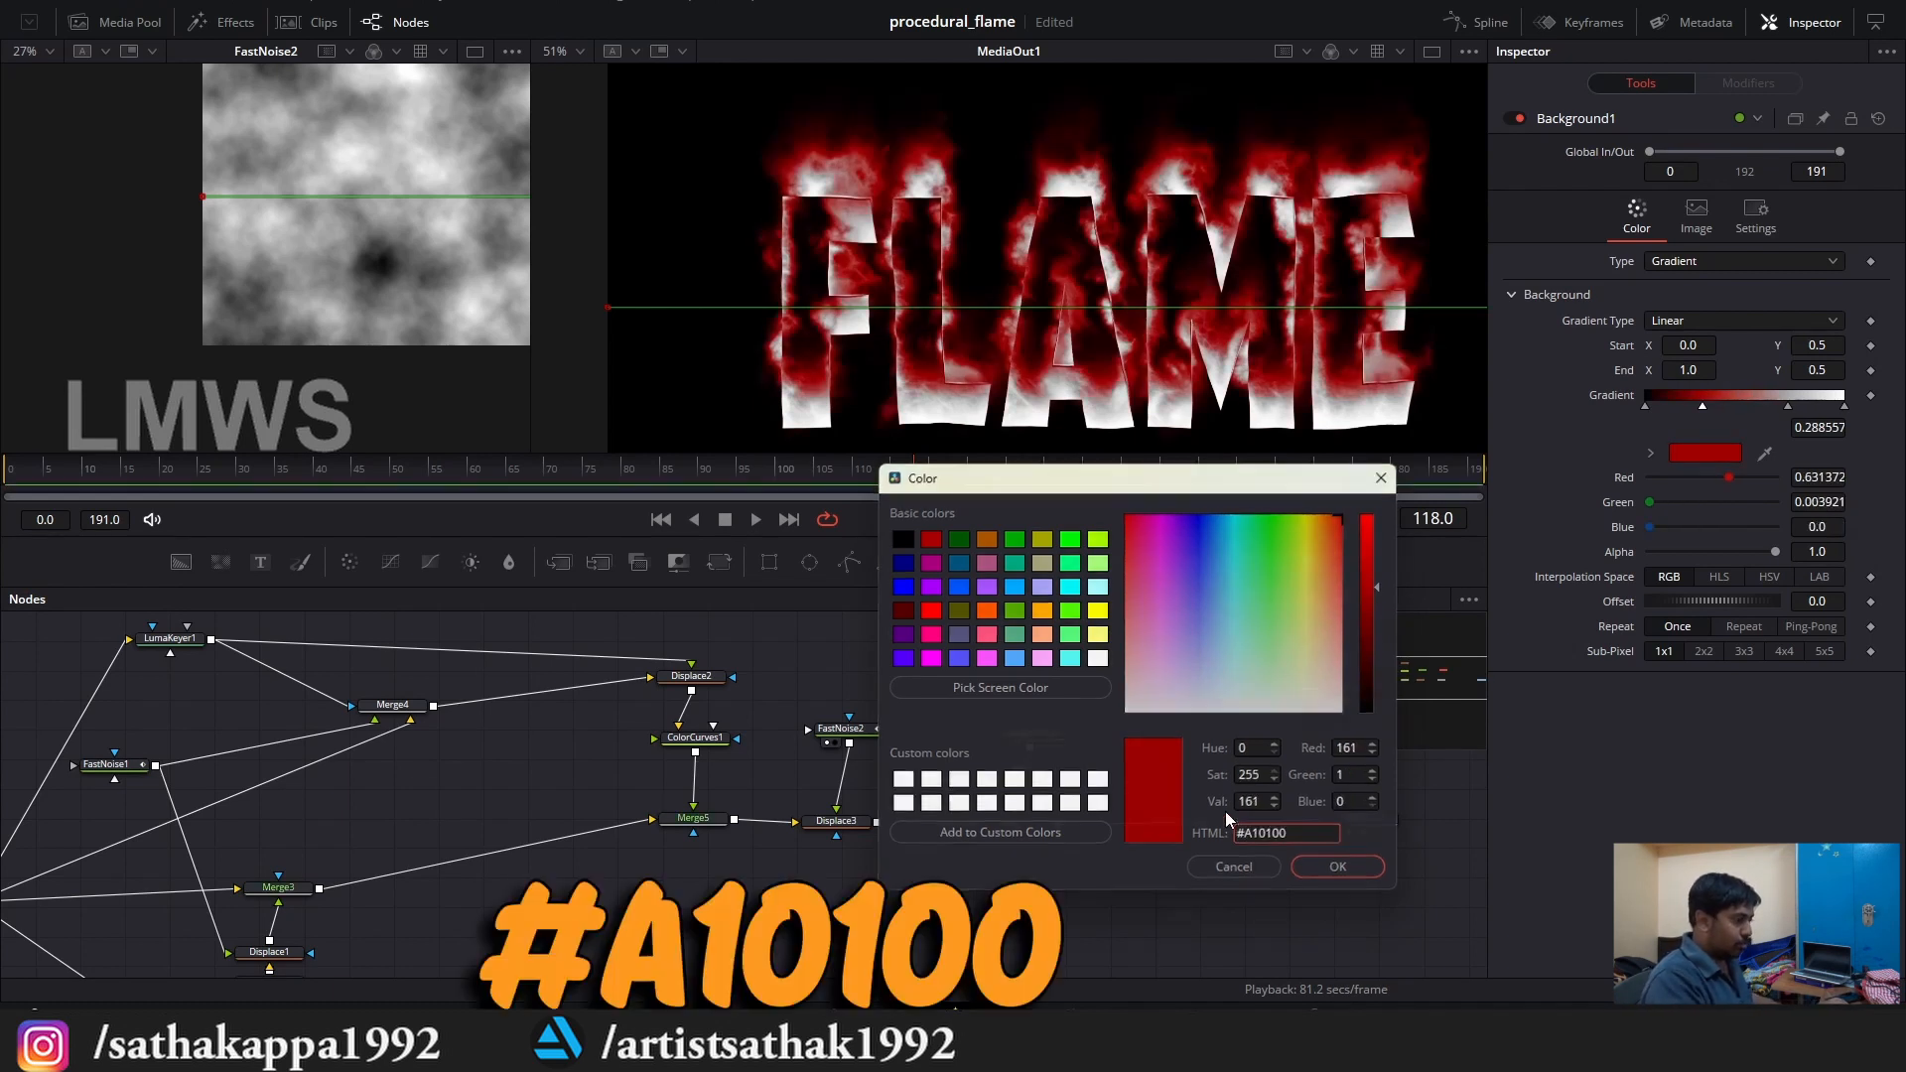
key(Return)
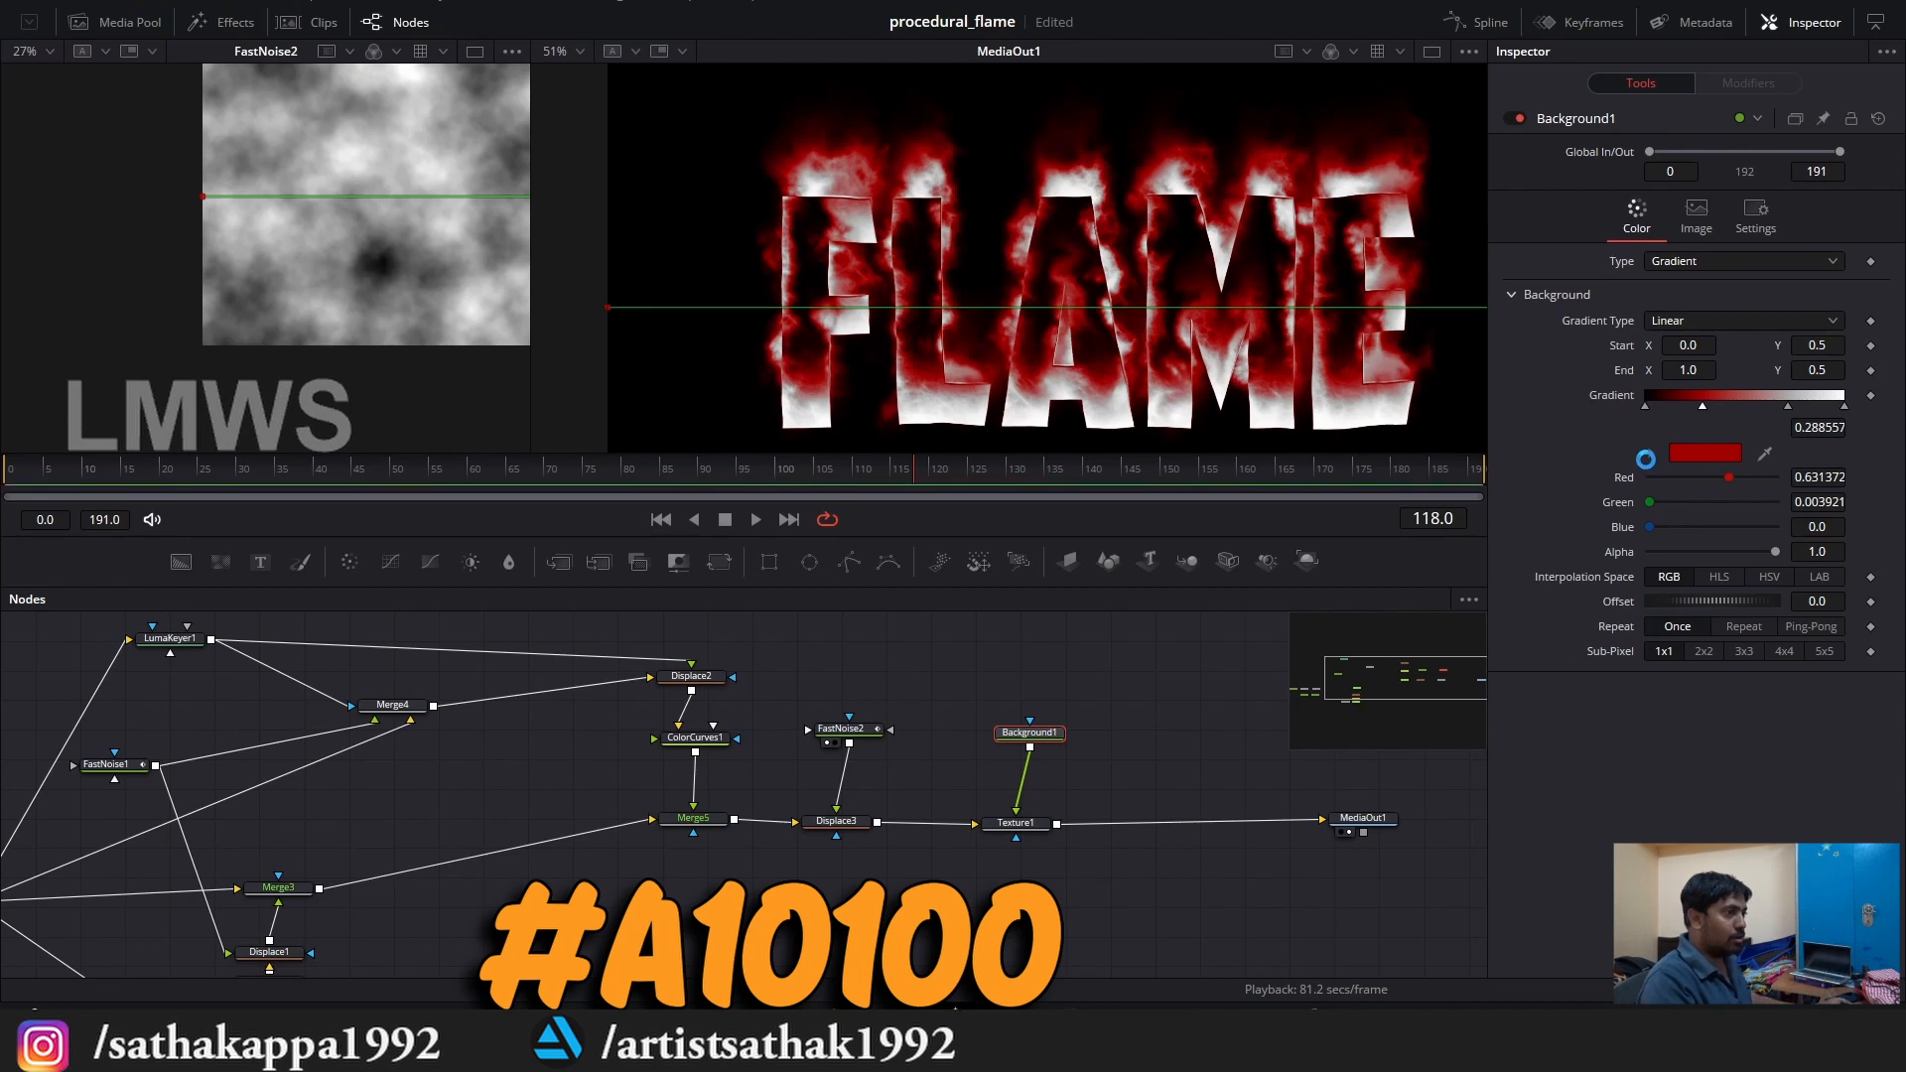
drag(1703, 406, 1683, 410)
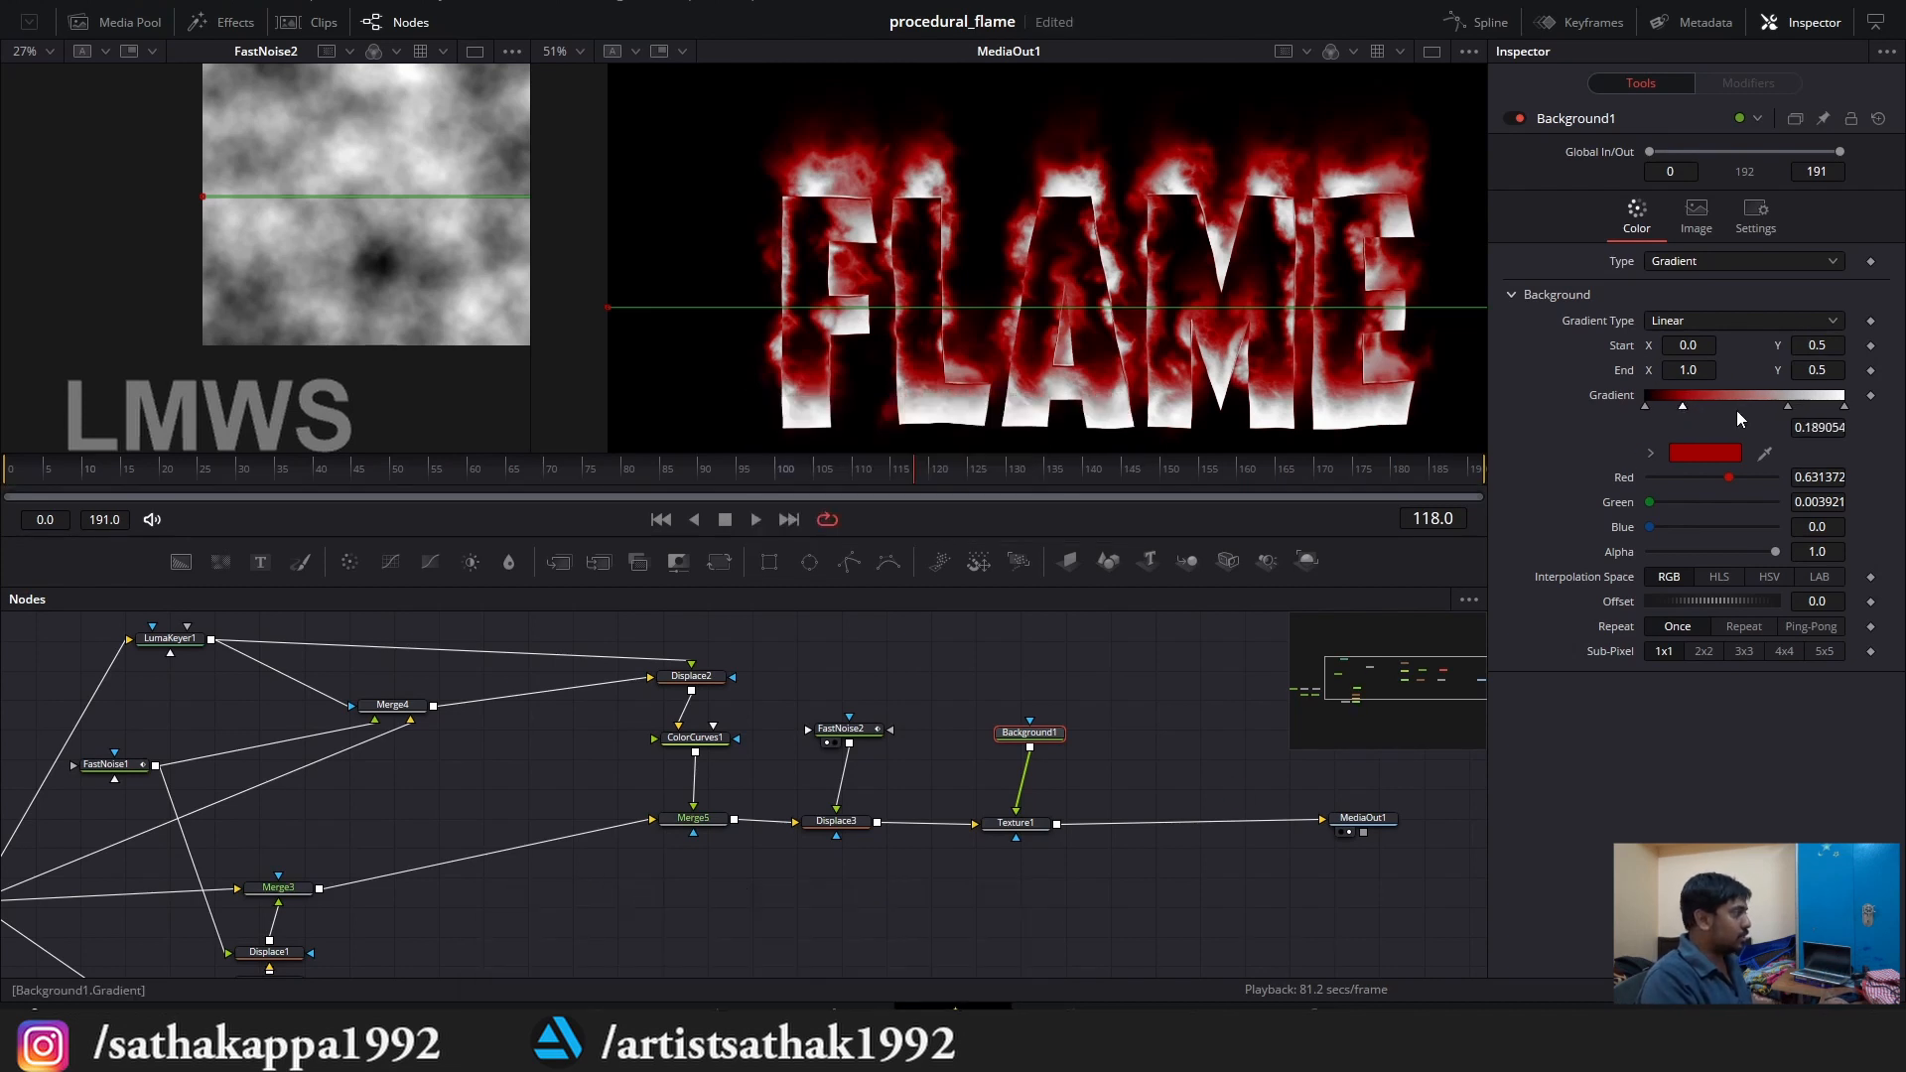
Add a gradient stop at about 0.34, color it #DA1F05, and save the project.
click(1714, 403)
click(1704, 453)
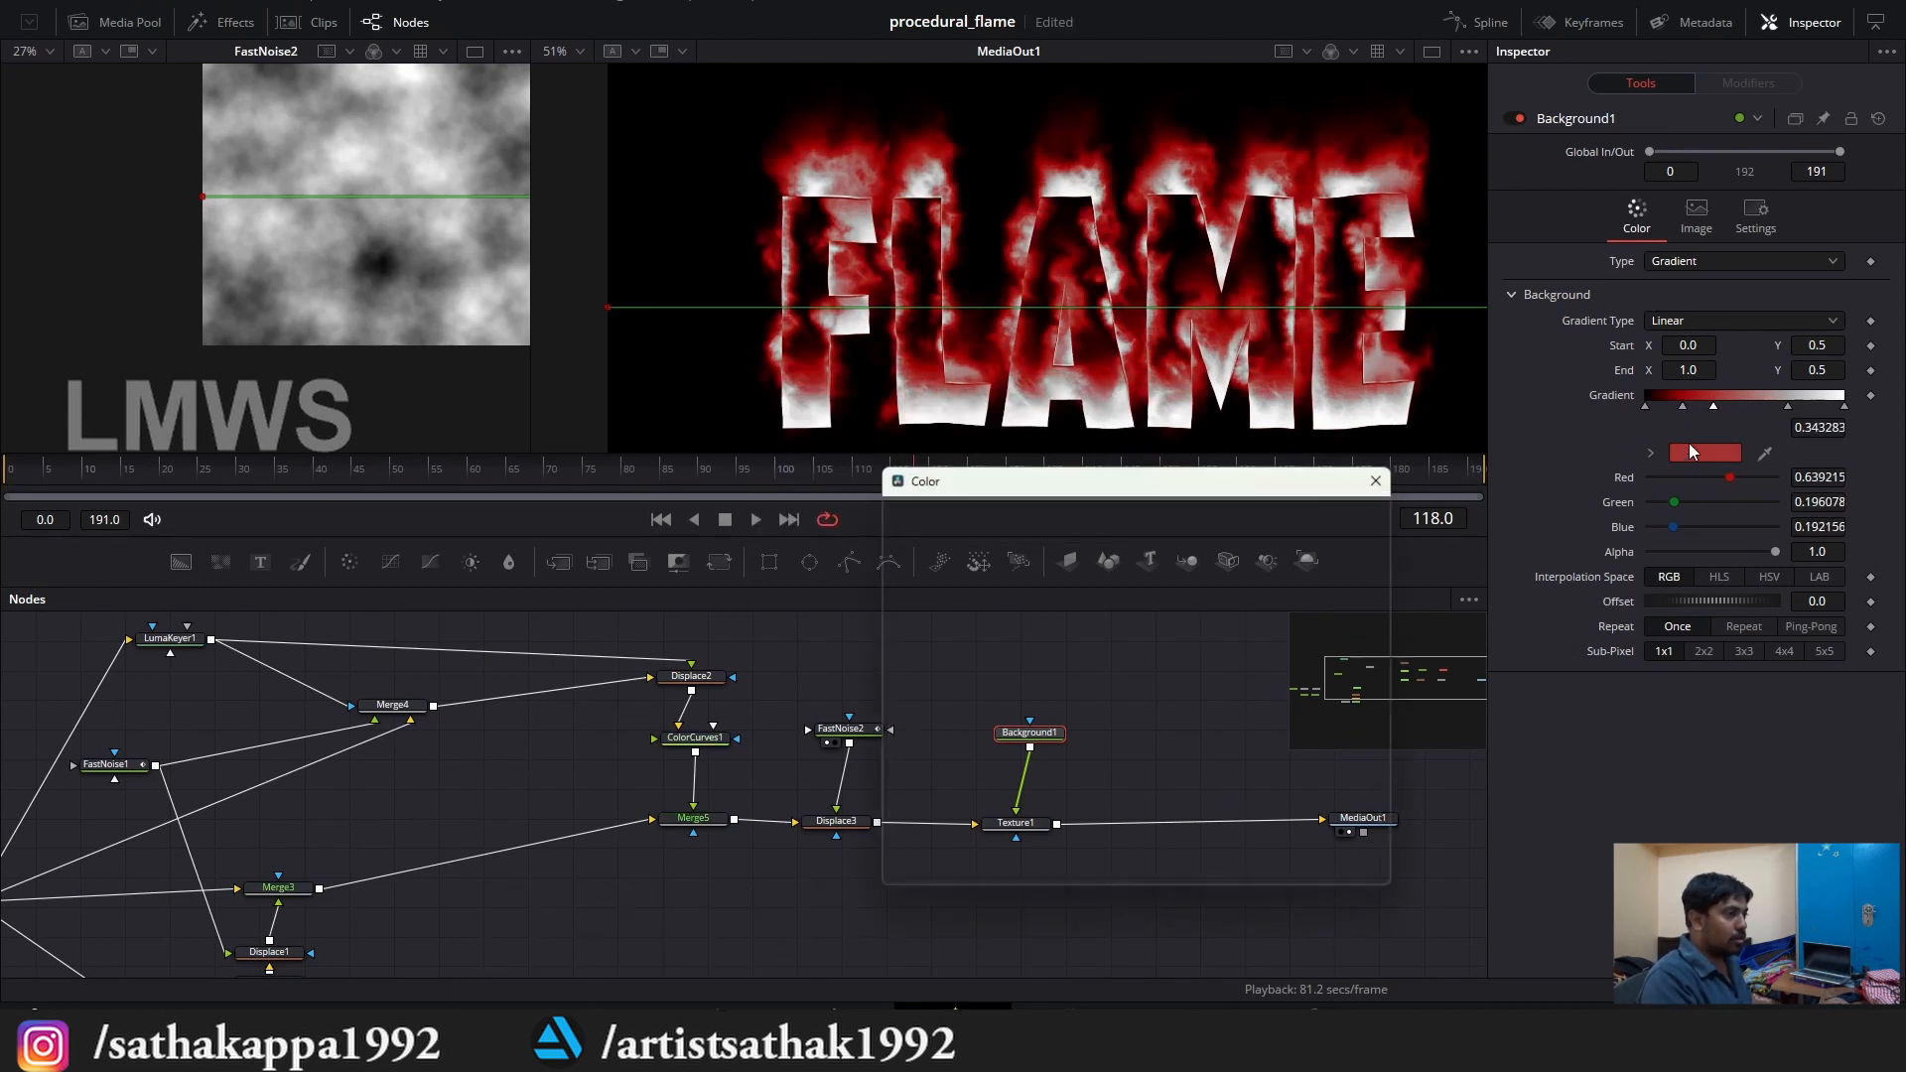
triple_click(1287, 833)
text(#DA)
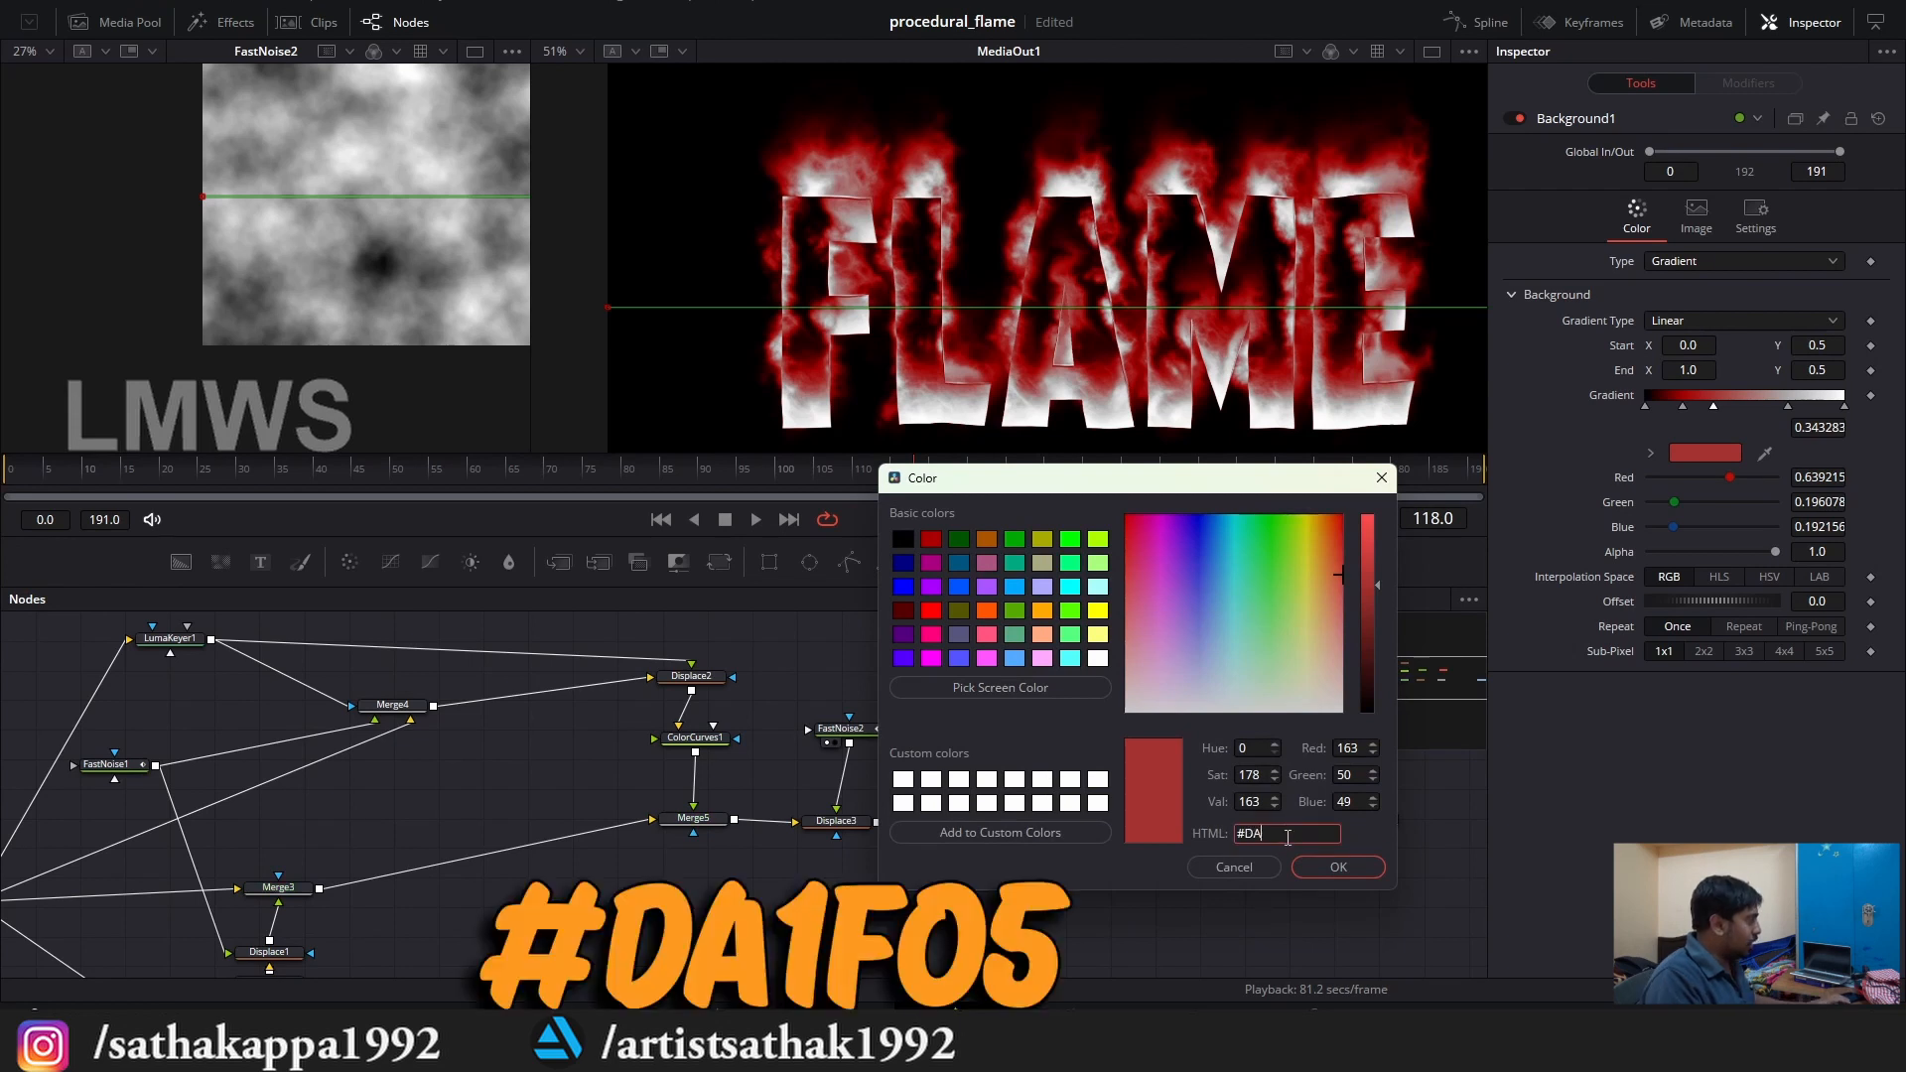
text(1F05)
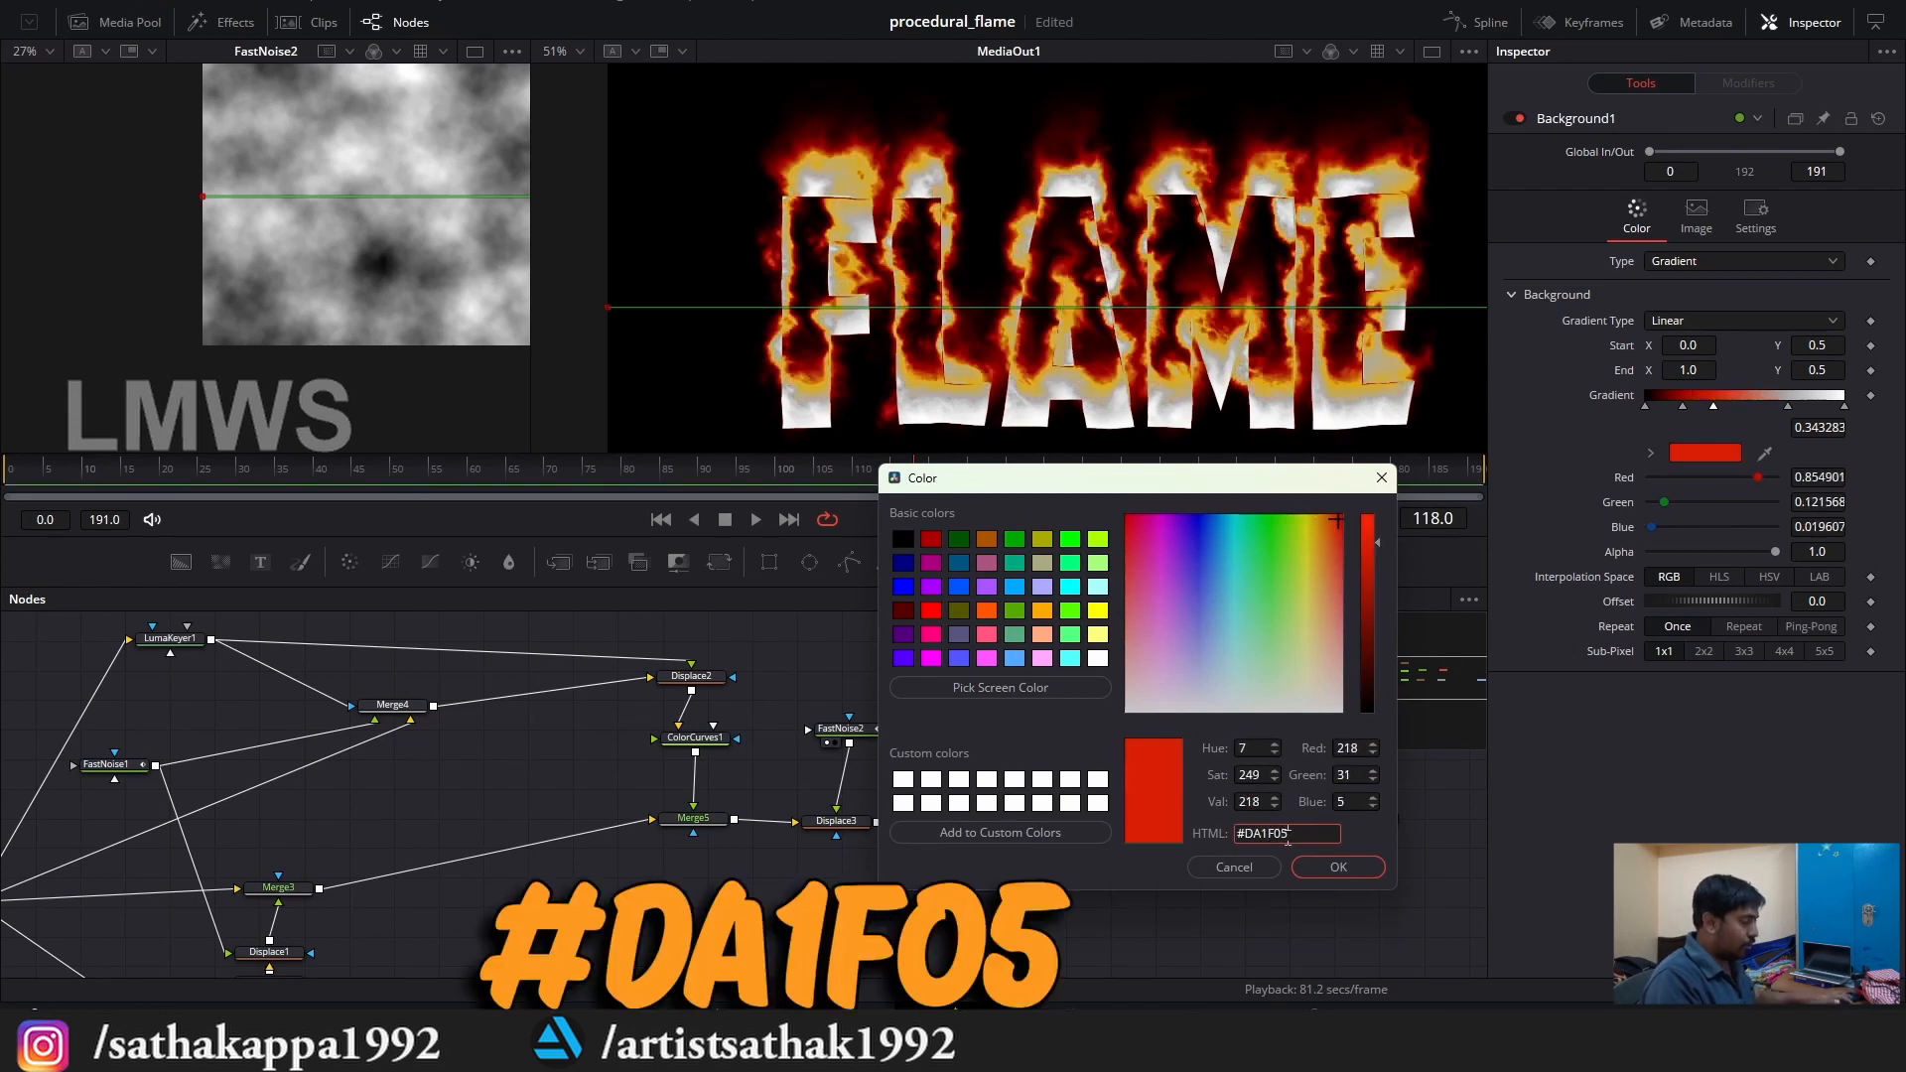
key(Return)
key(ctrl+s)
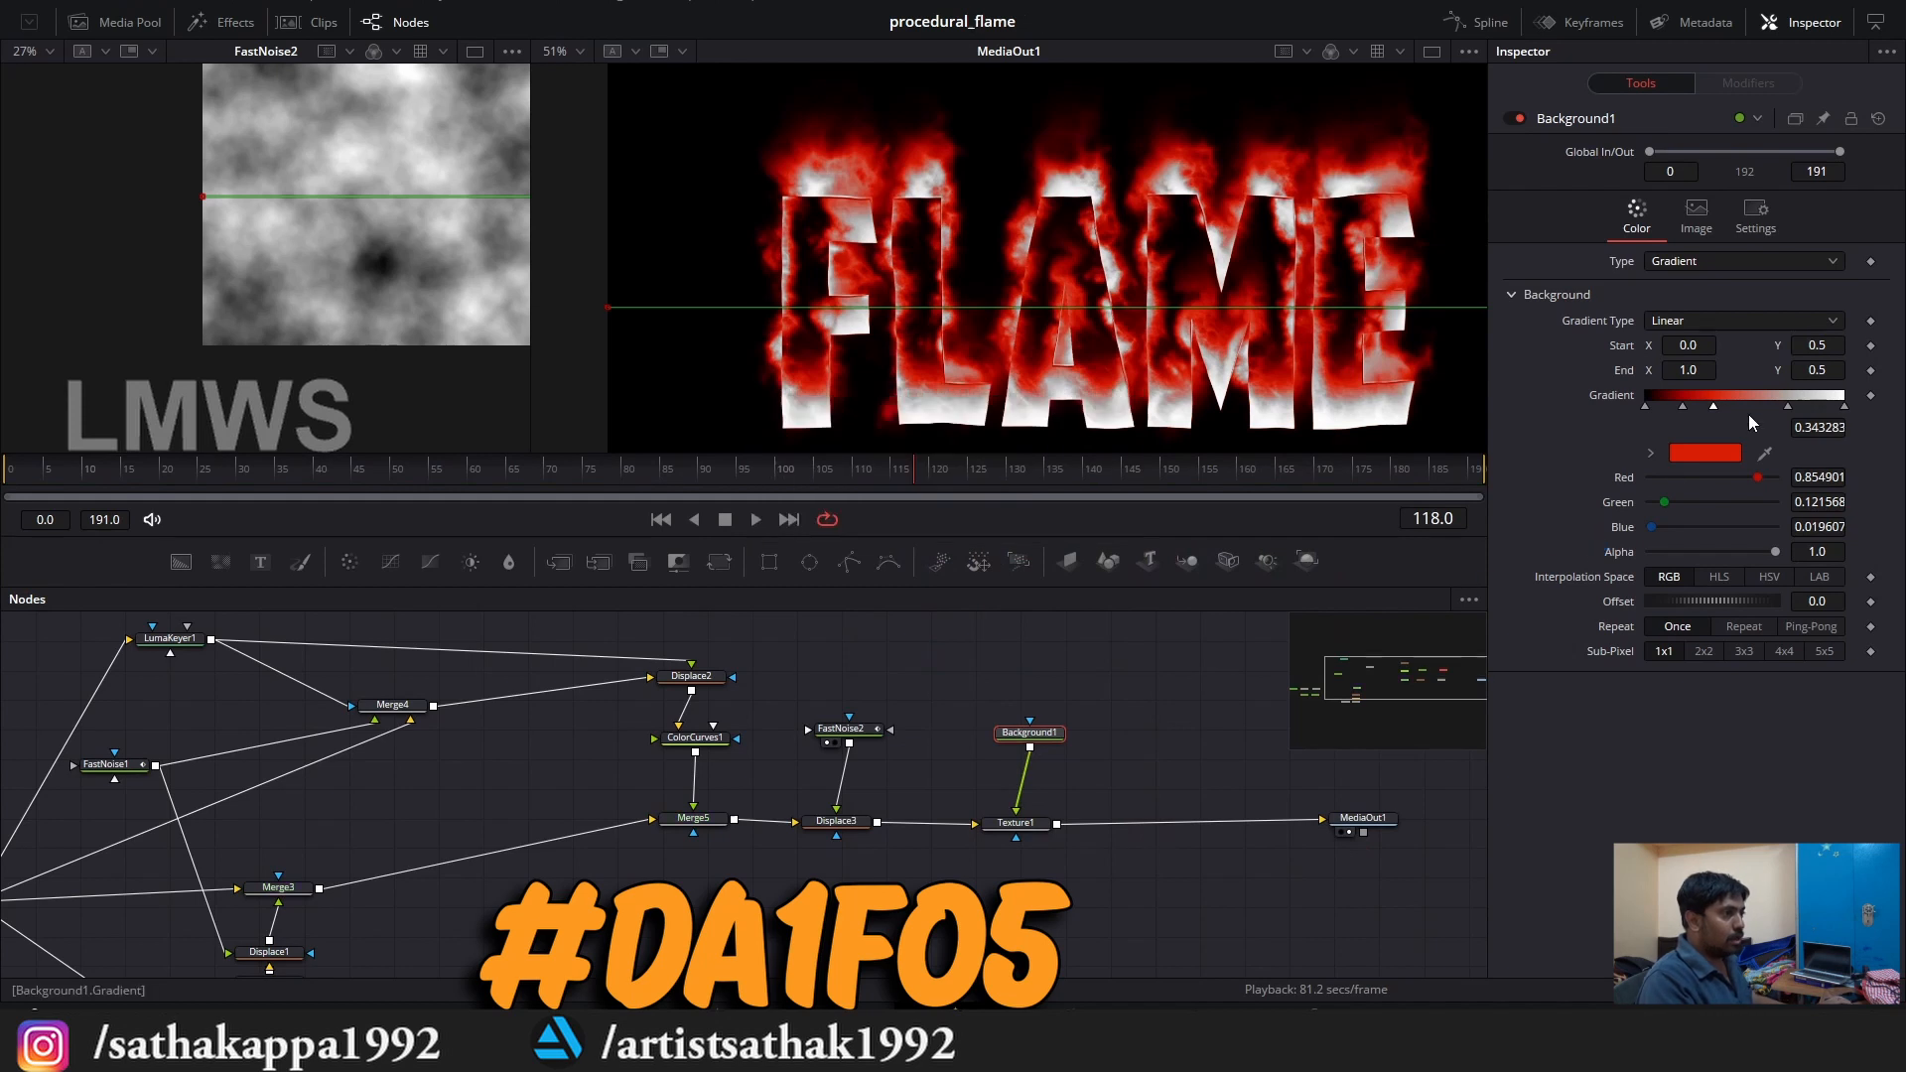
Move the light gray gradient stop to about 0.50 and set its color to #F33C04.
drag(1786, 407, 1746, 410)
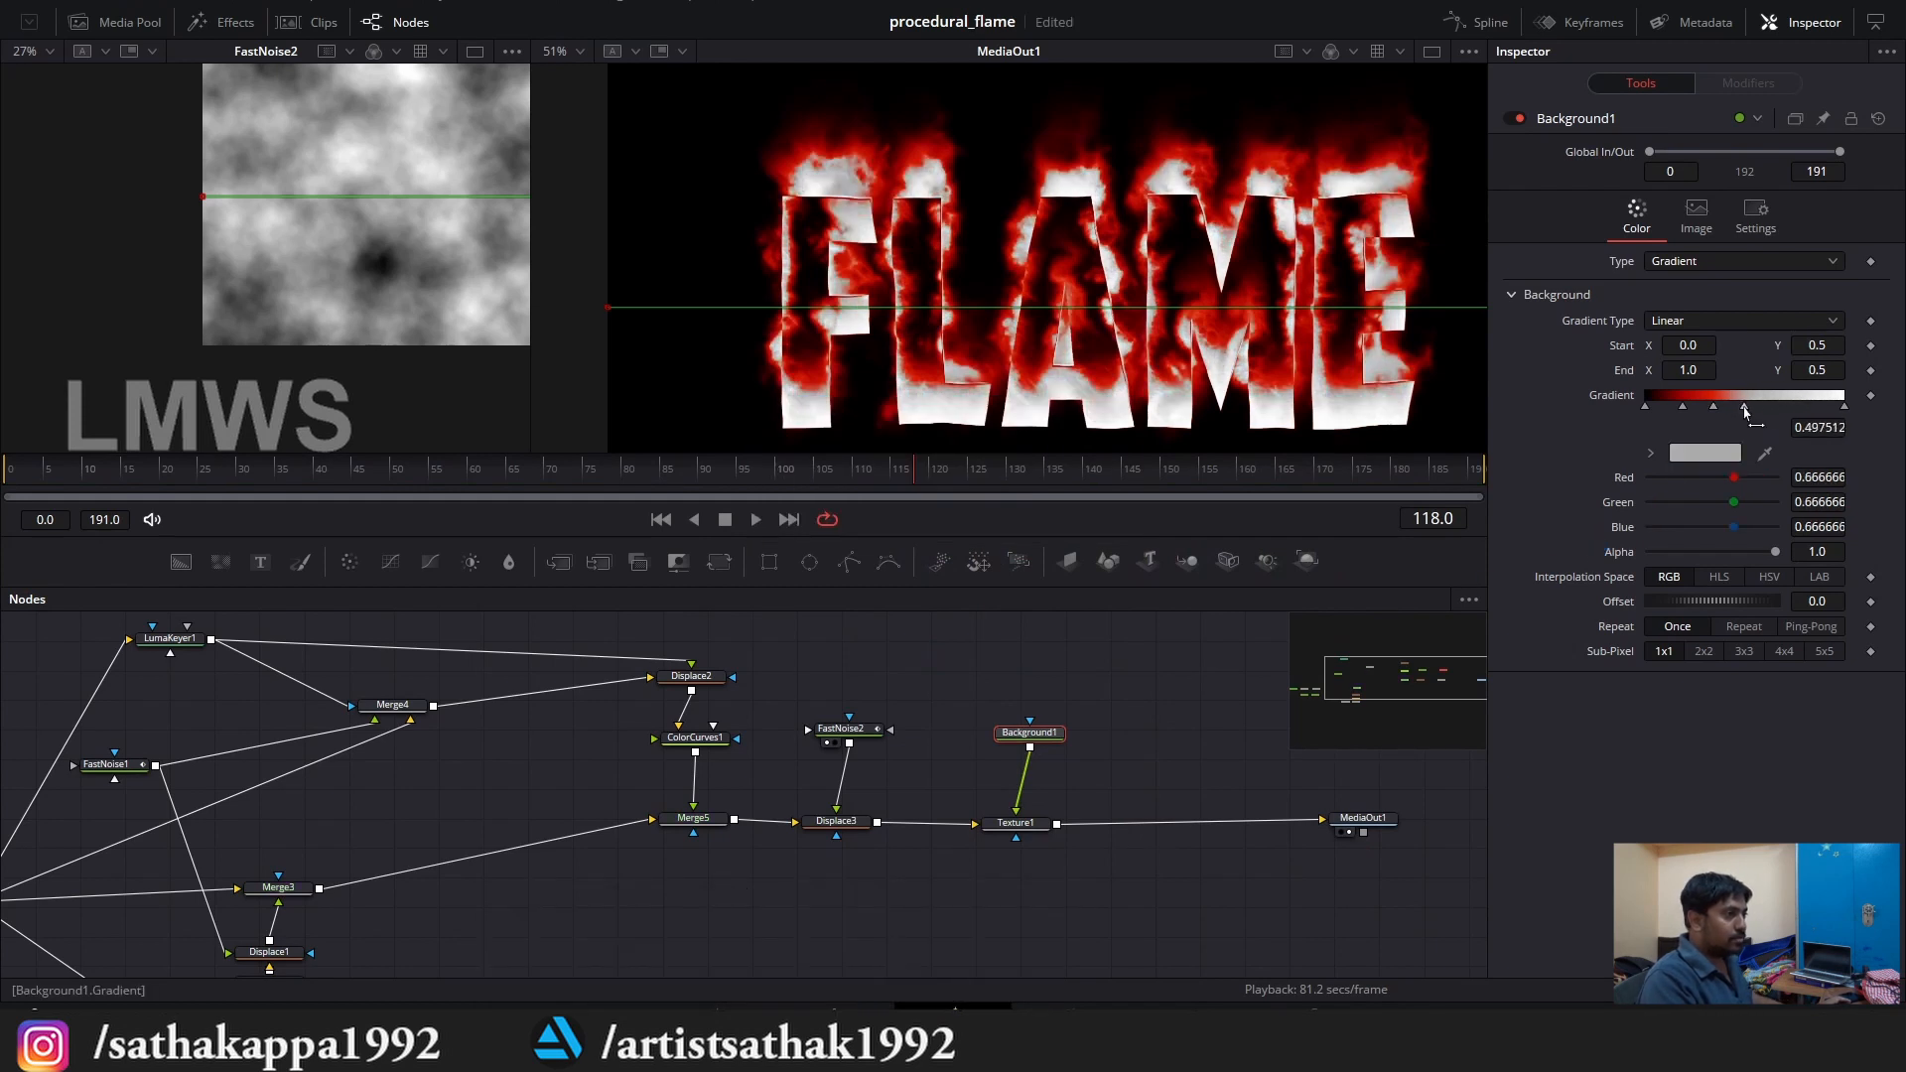
click(1705, 453)
double_click(1268, 830)
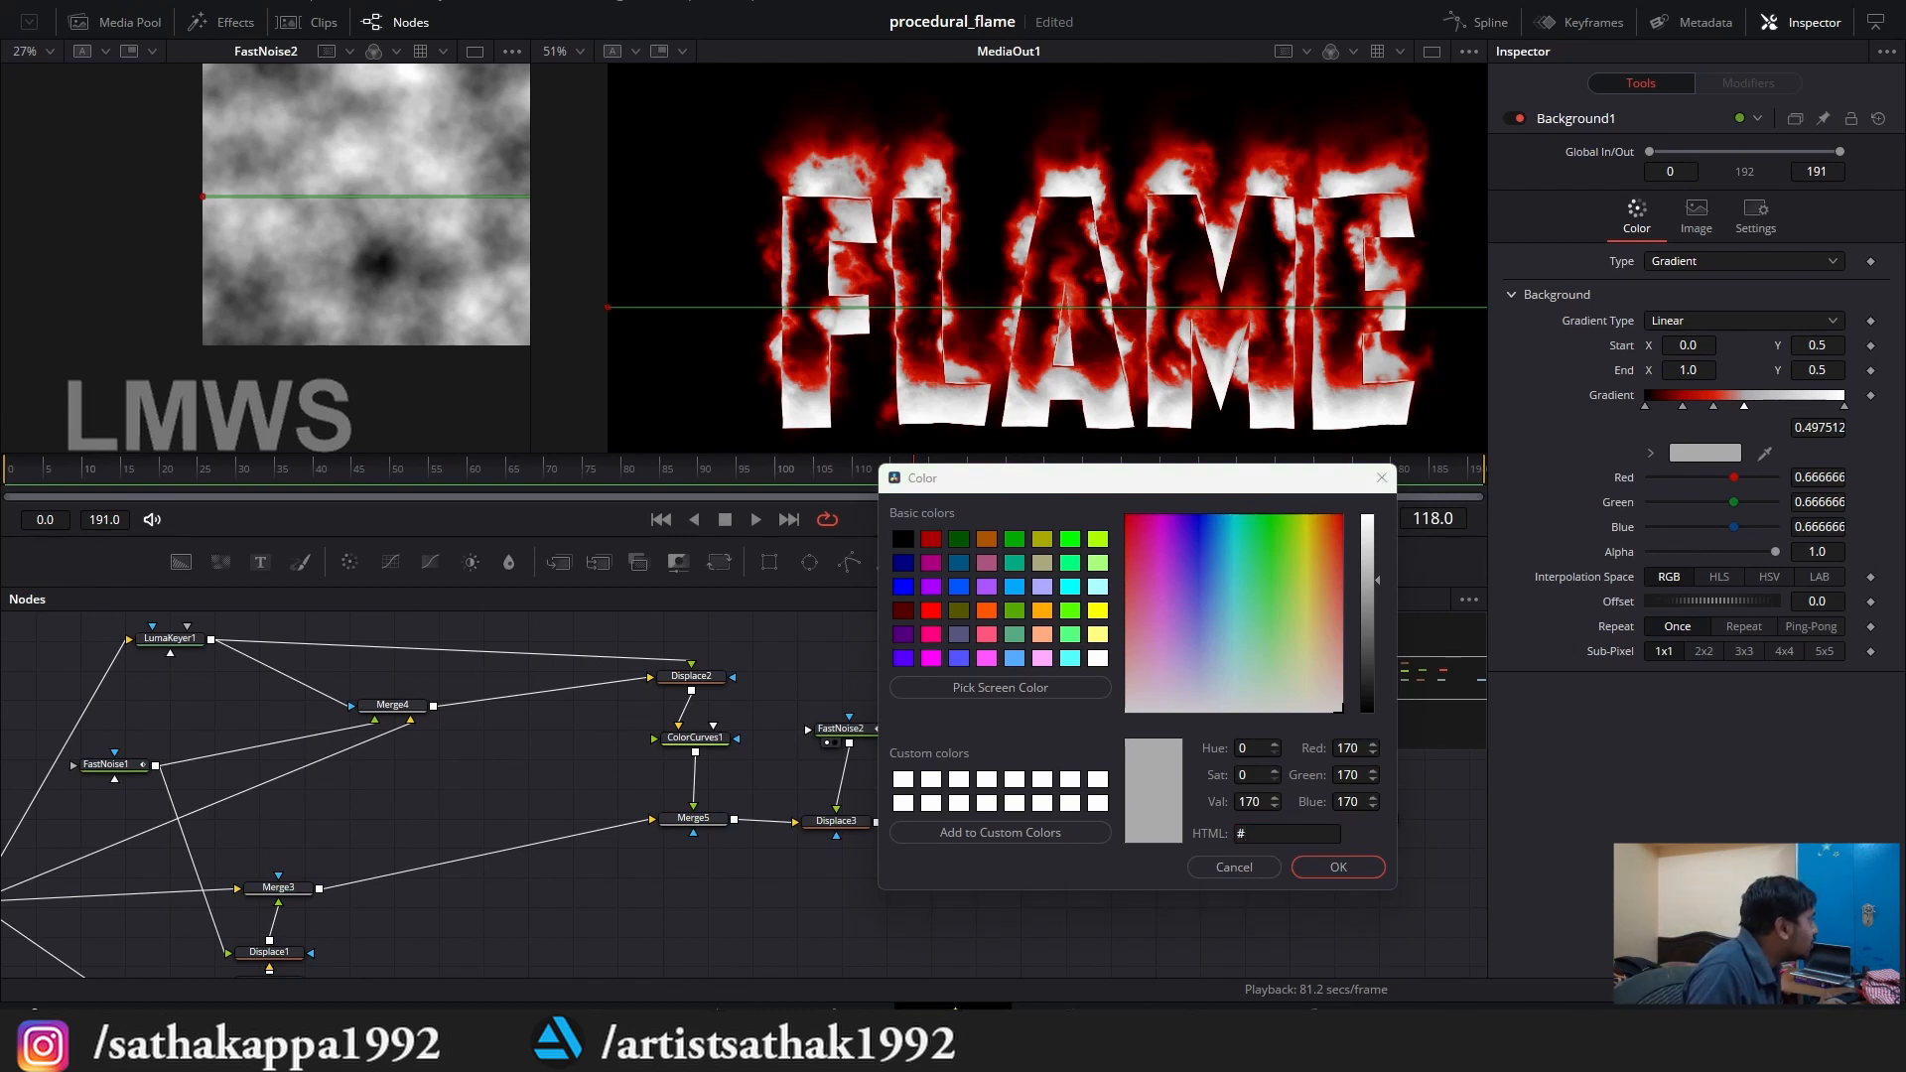
click(1278, 839)
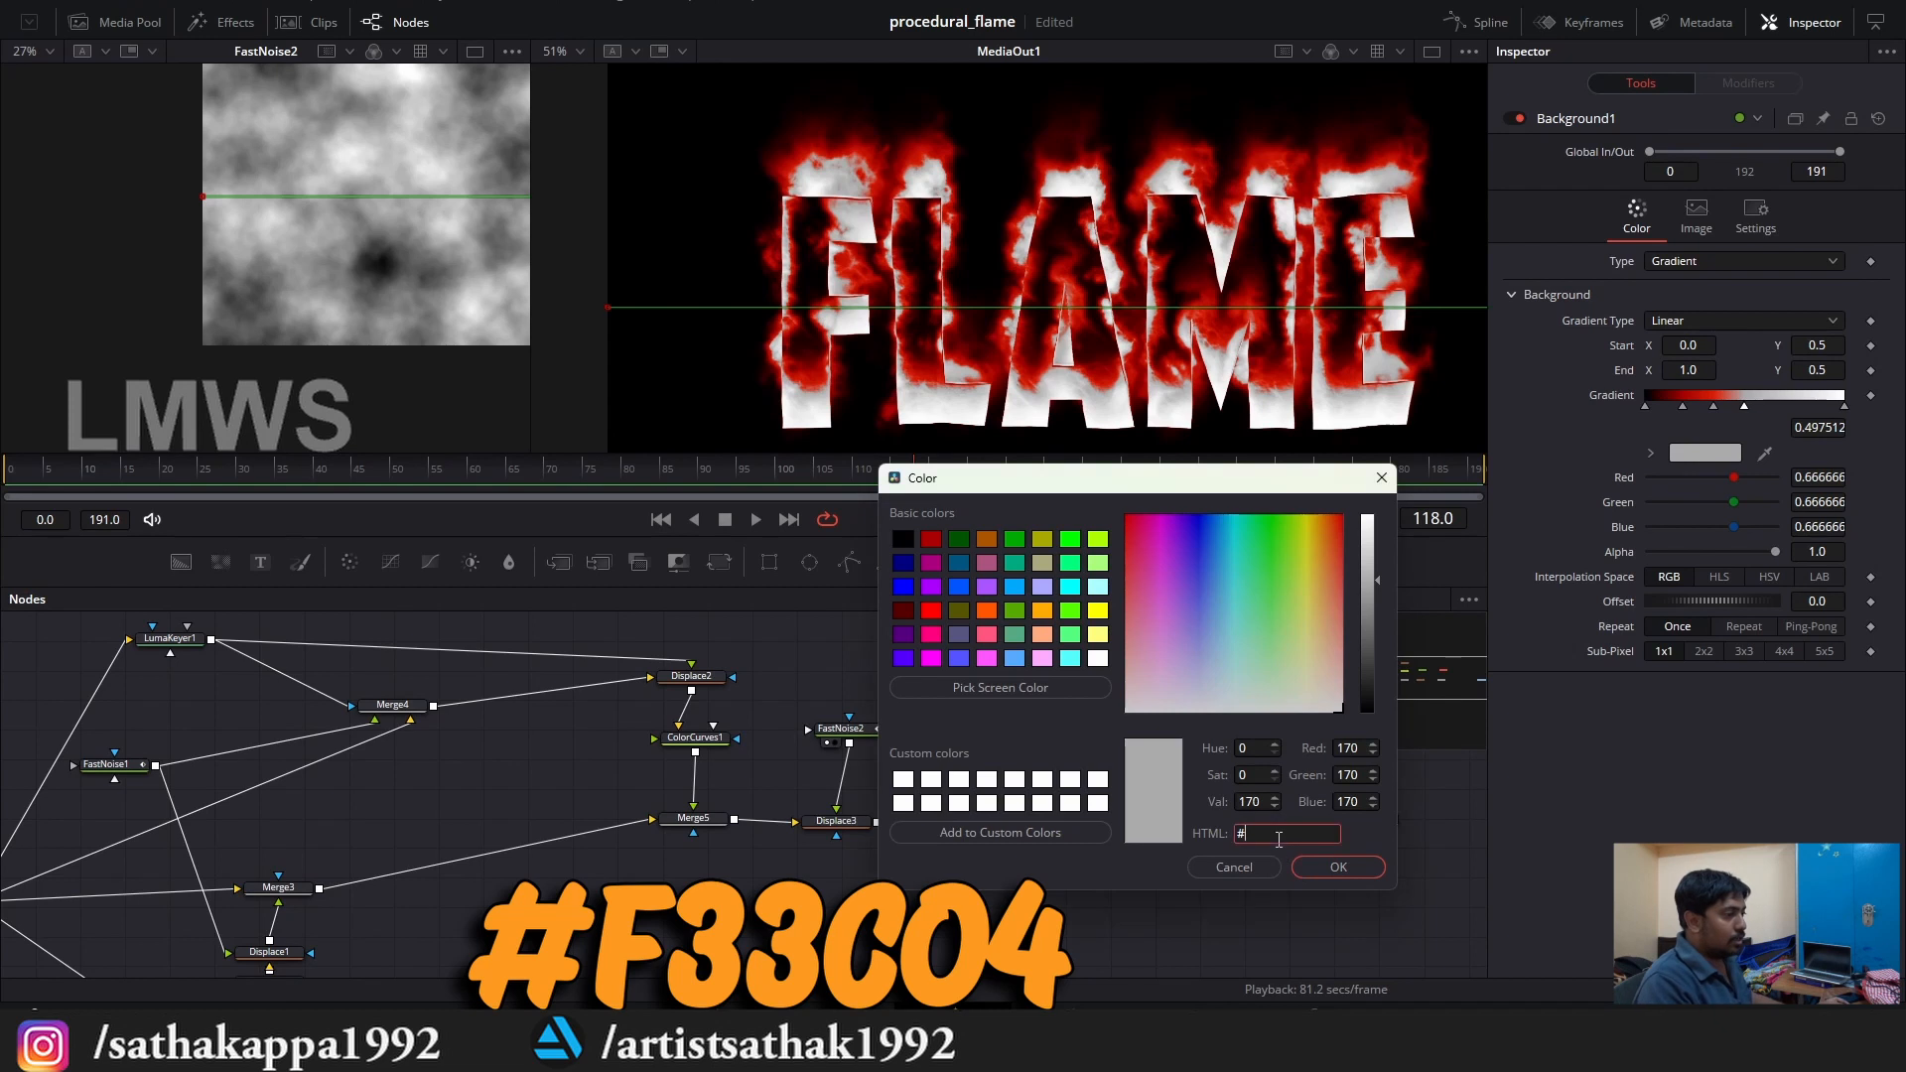
text(F33C04)
click(1338, 867)
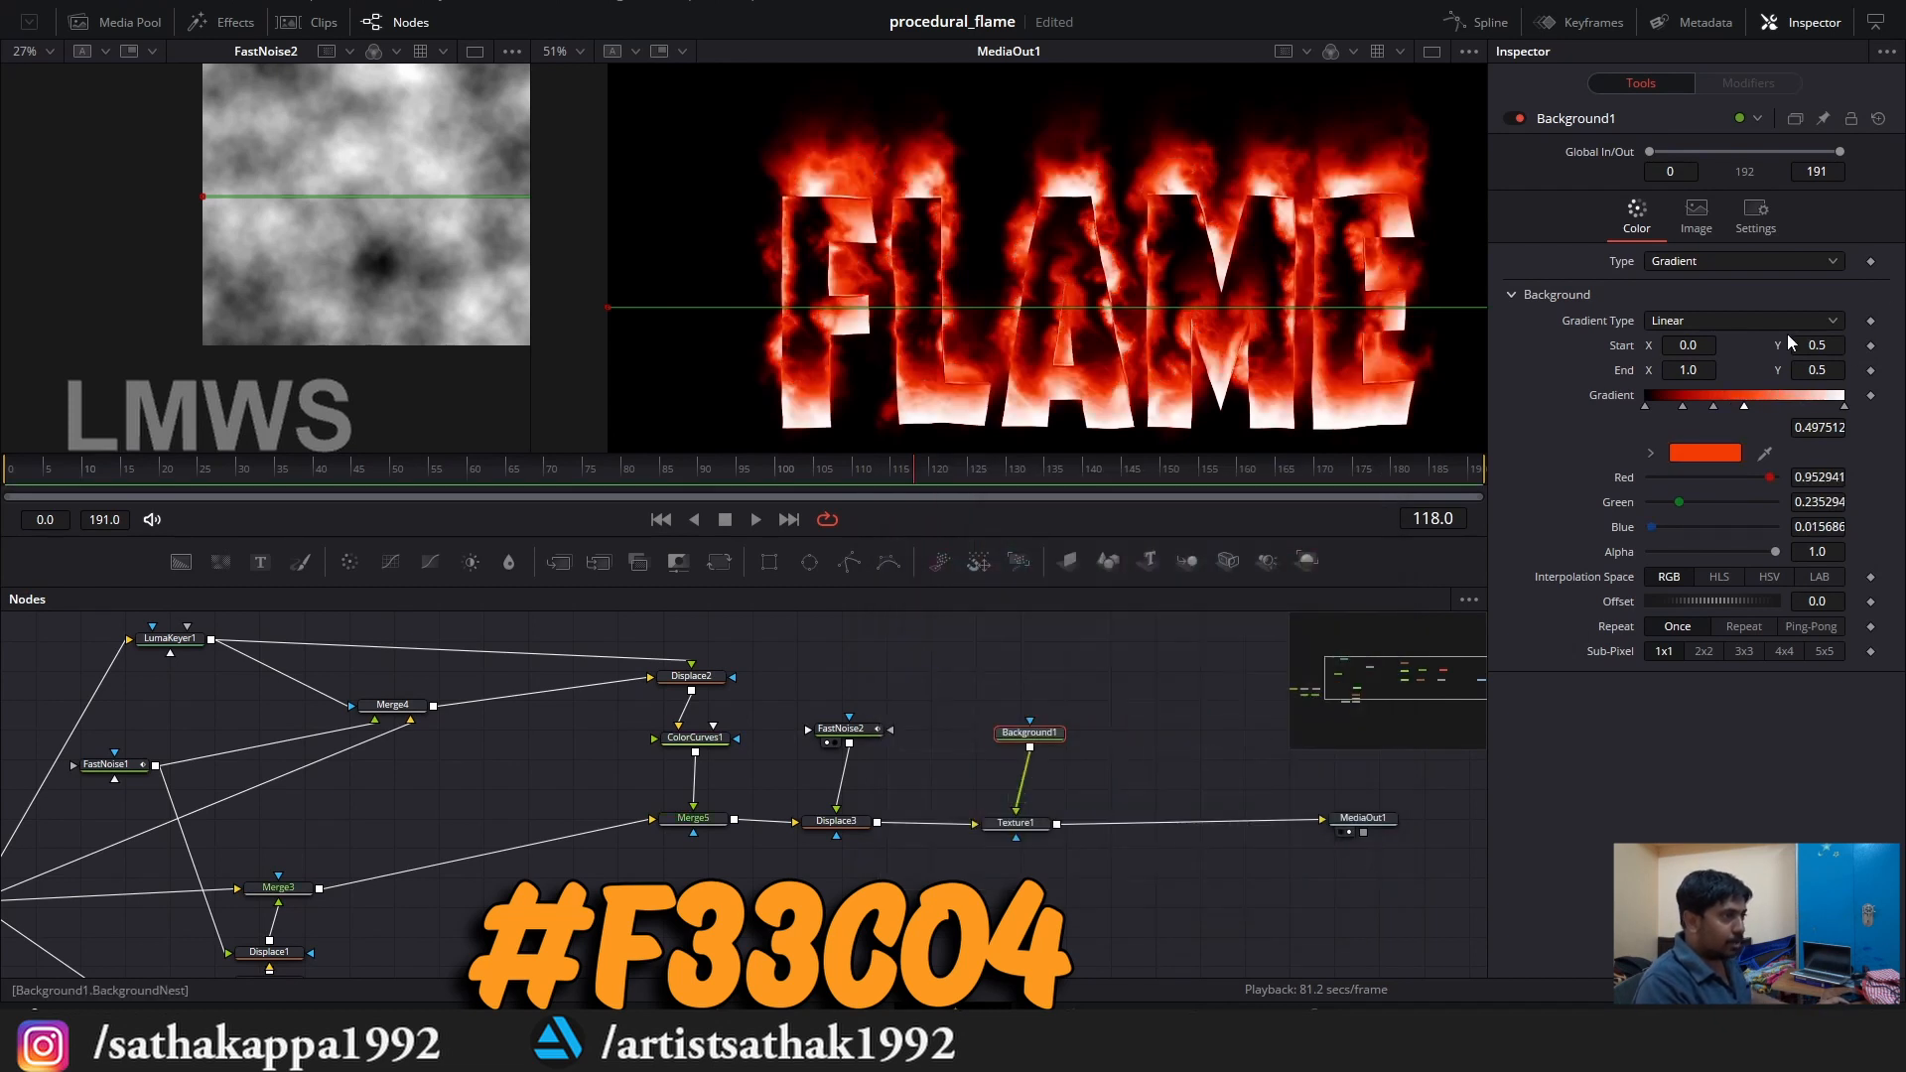
Add a gradient stop at about 0.63 and set its color to #FE650D.
click(1771, 405)
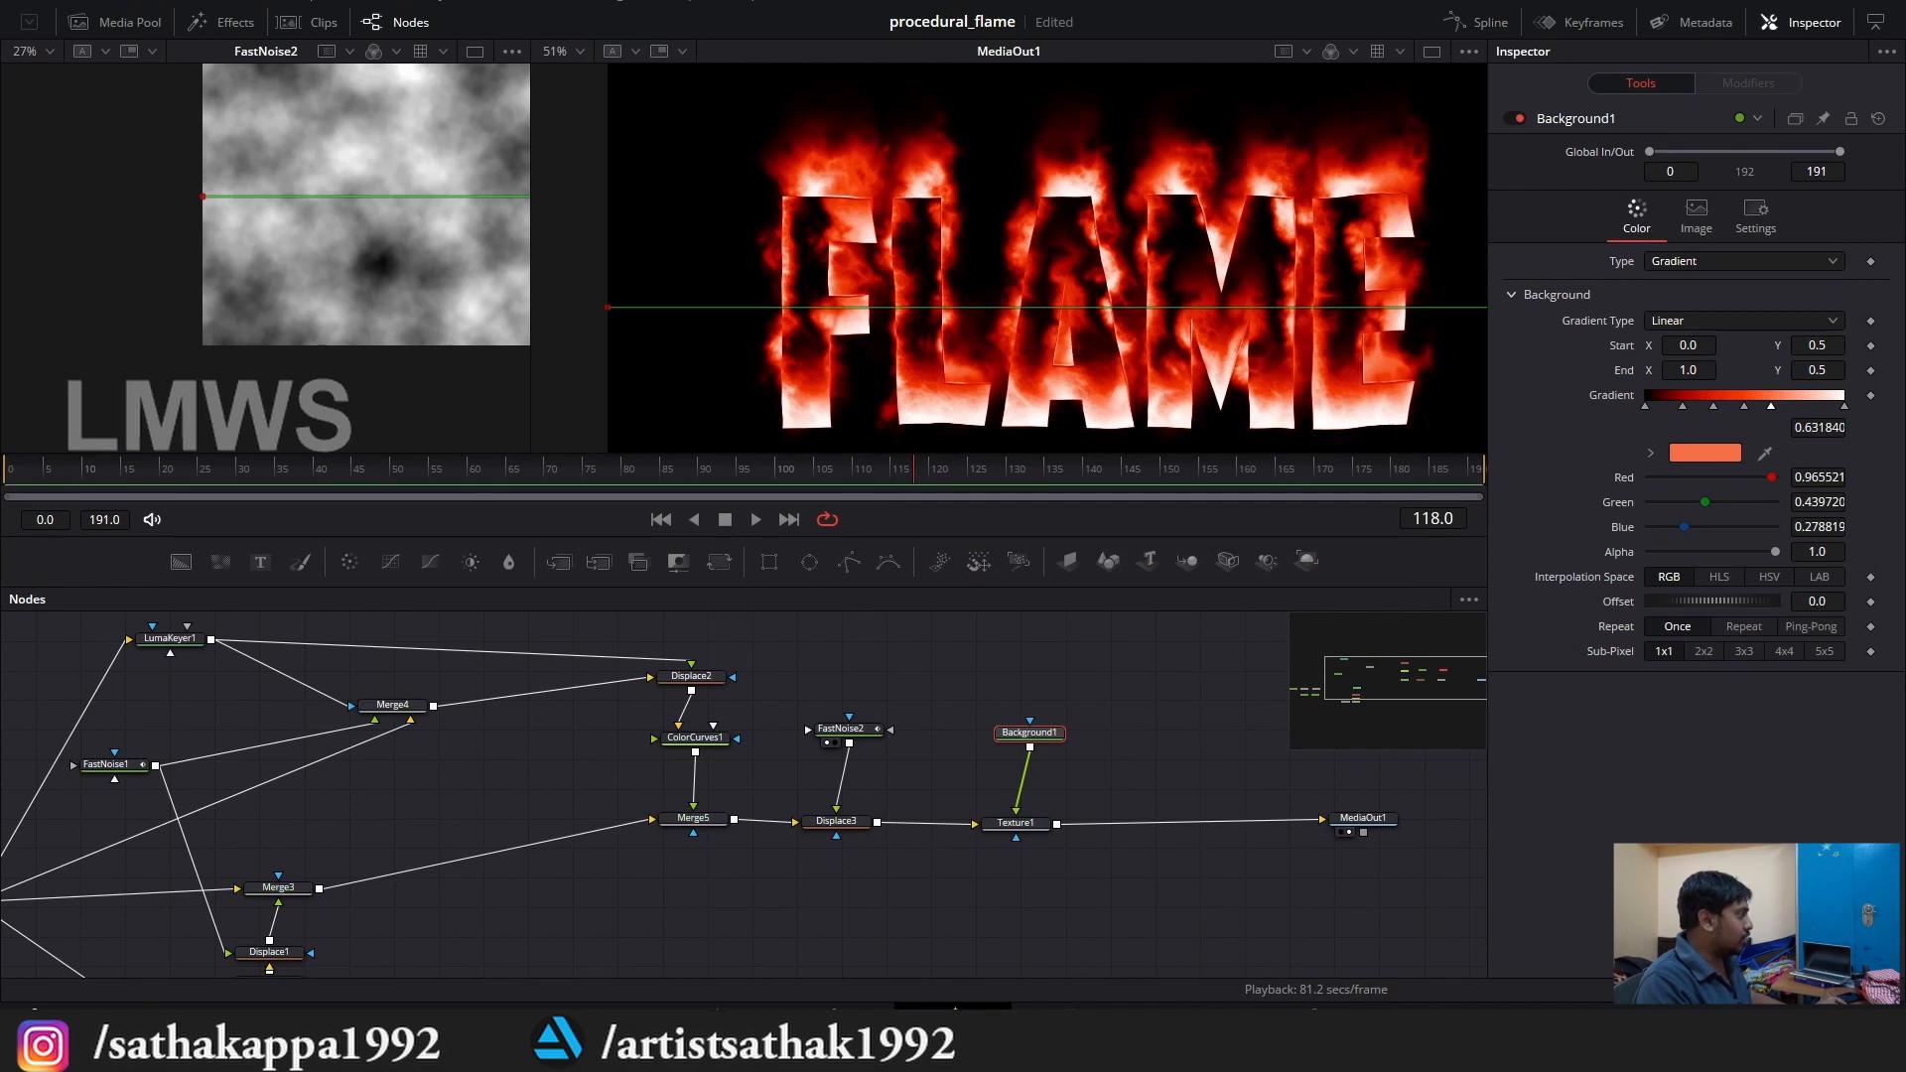
click(1709, 455)
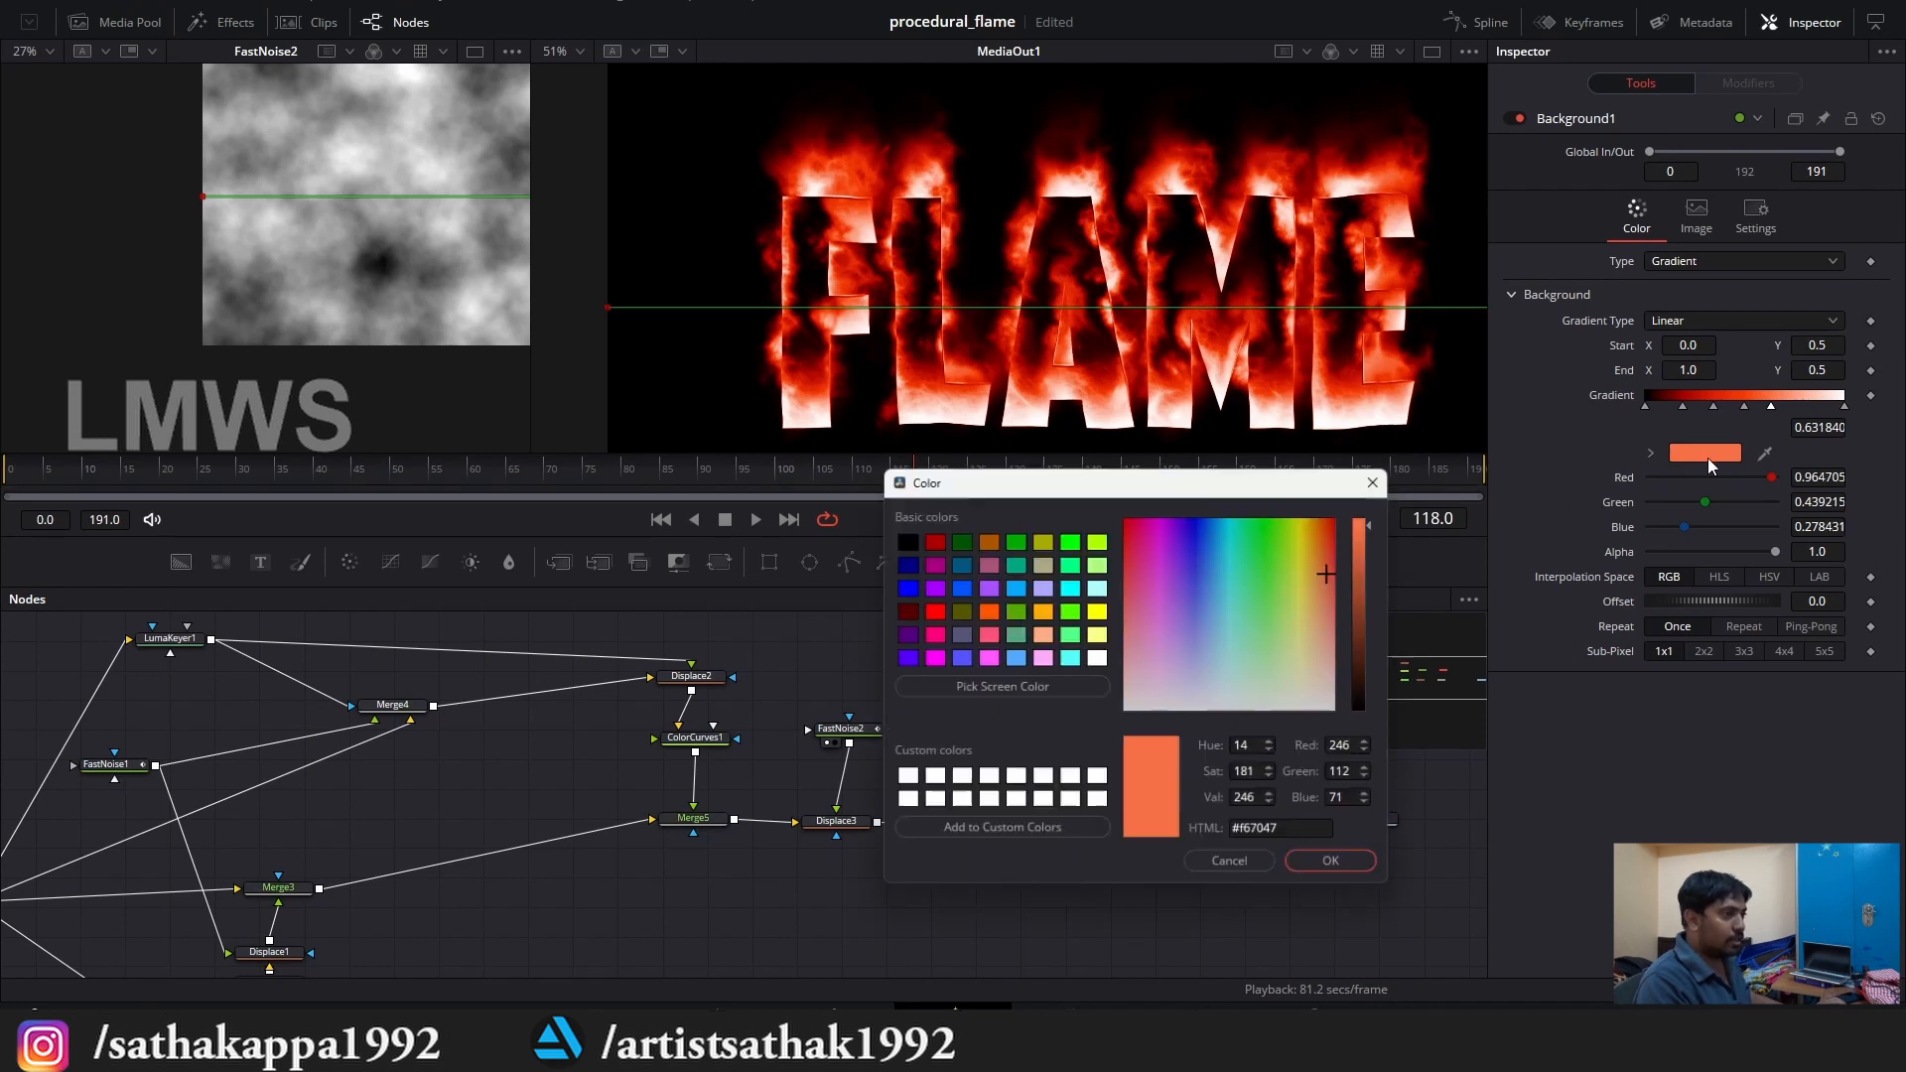
double_click(1304, 843)
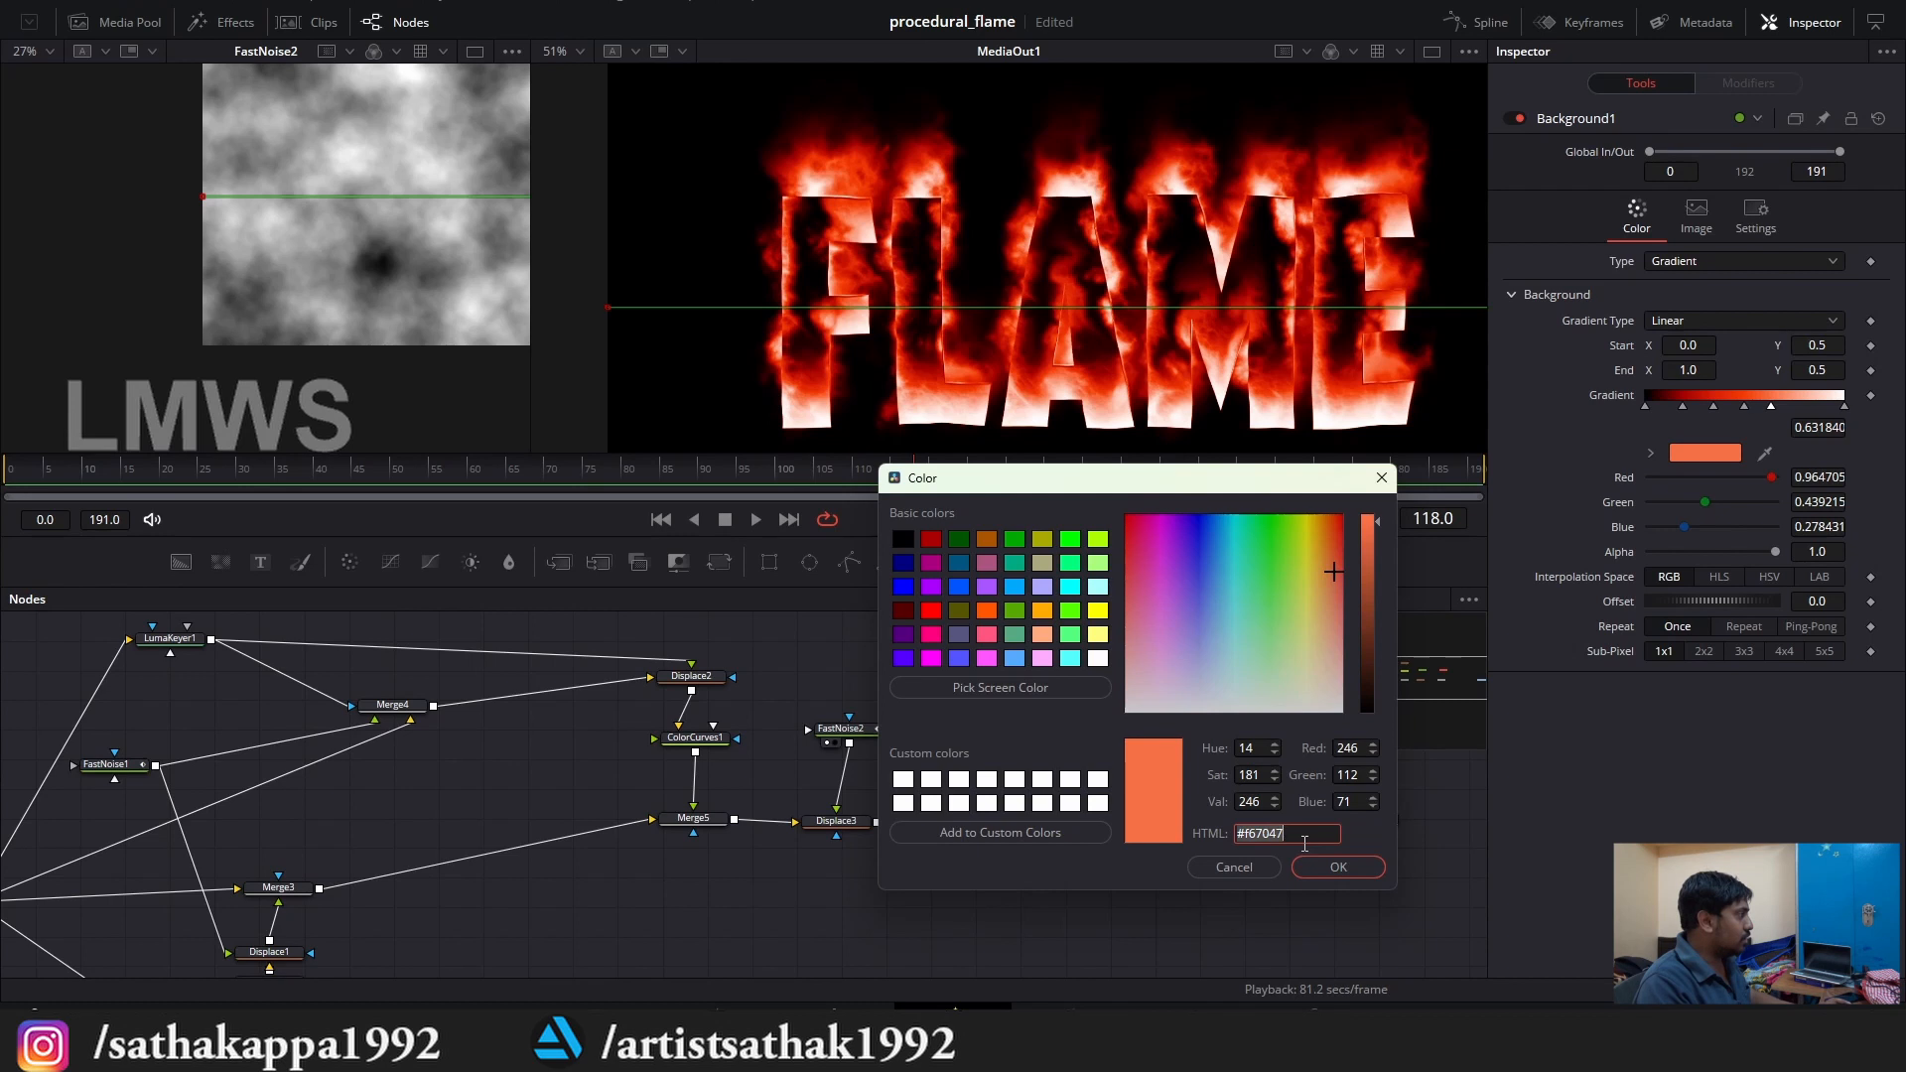
text(#FE650D)
click(1338, 867)
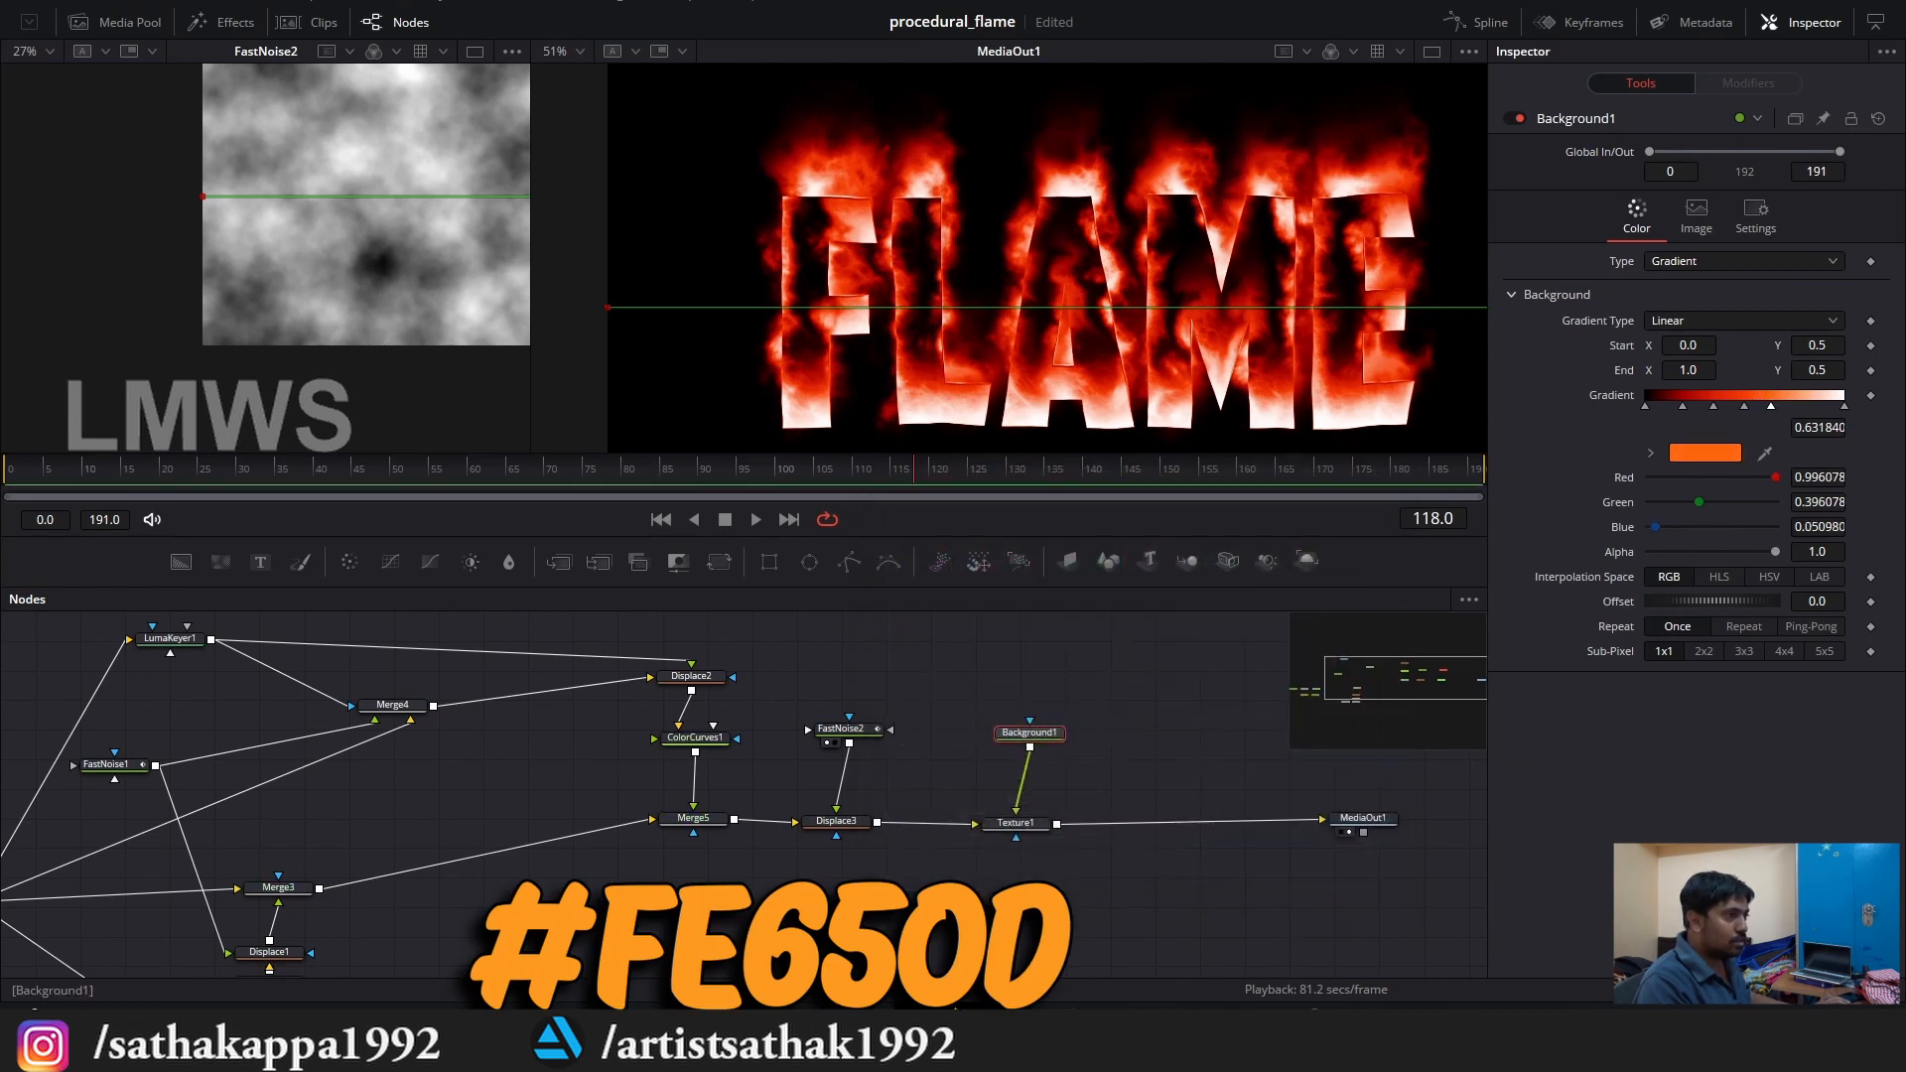
Add a gradient stop at about 0.77, set its color to #FFC11F, and save the project.
click(1799, 401)
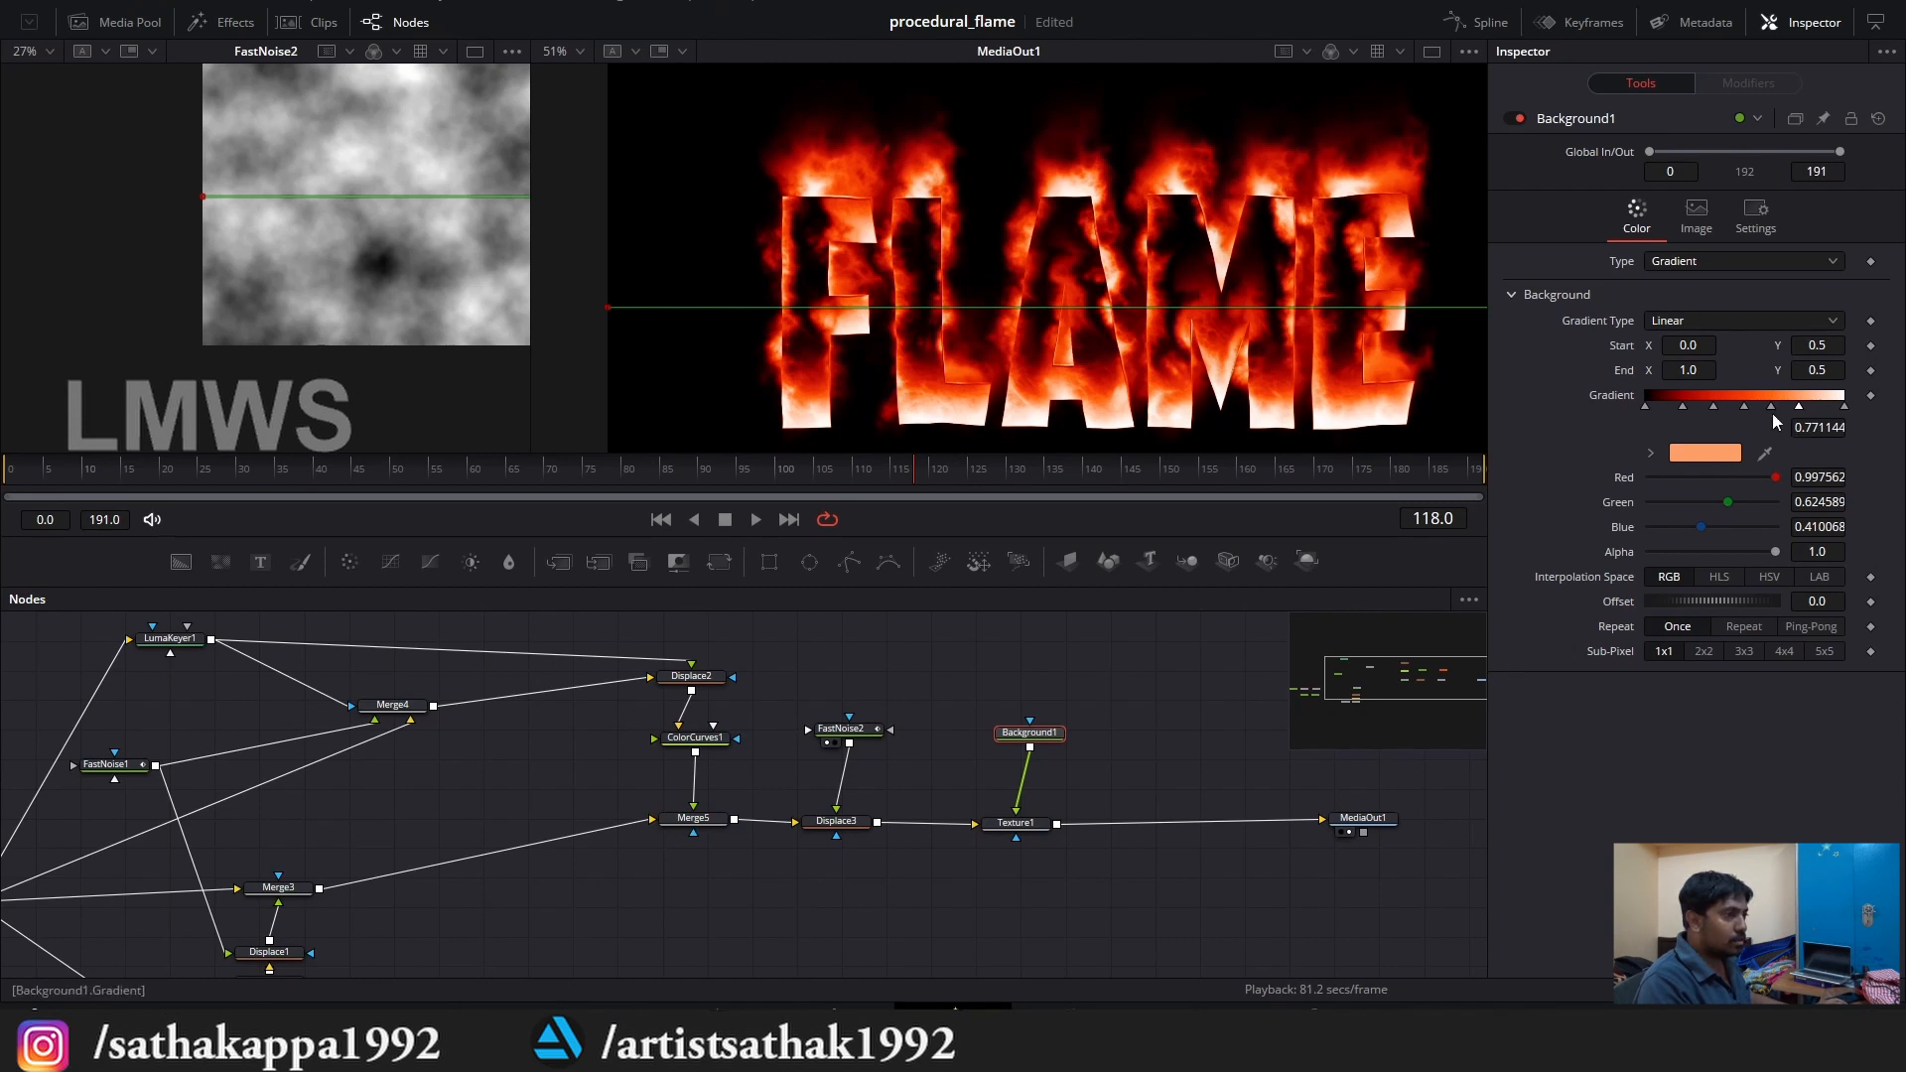
click(1701, 459)
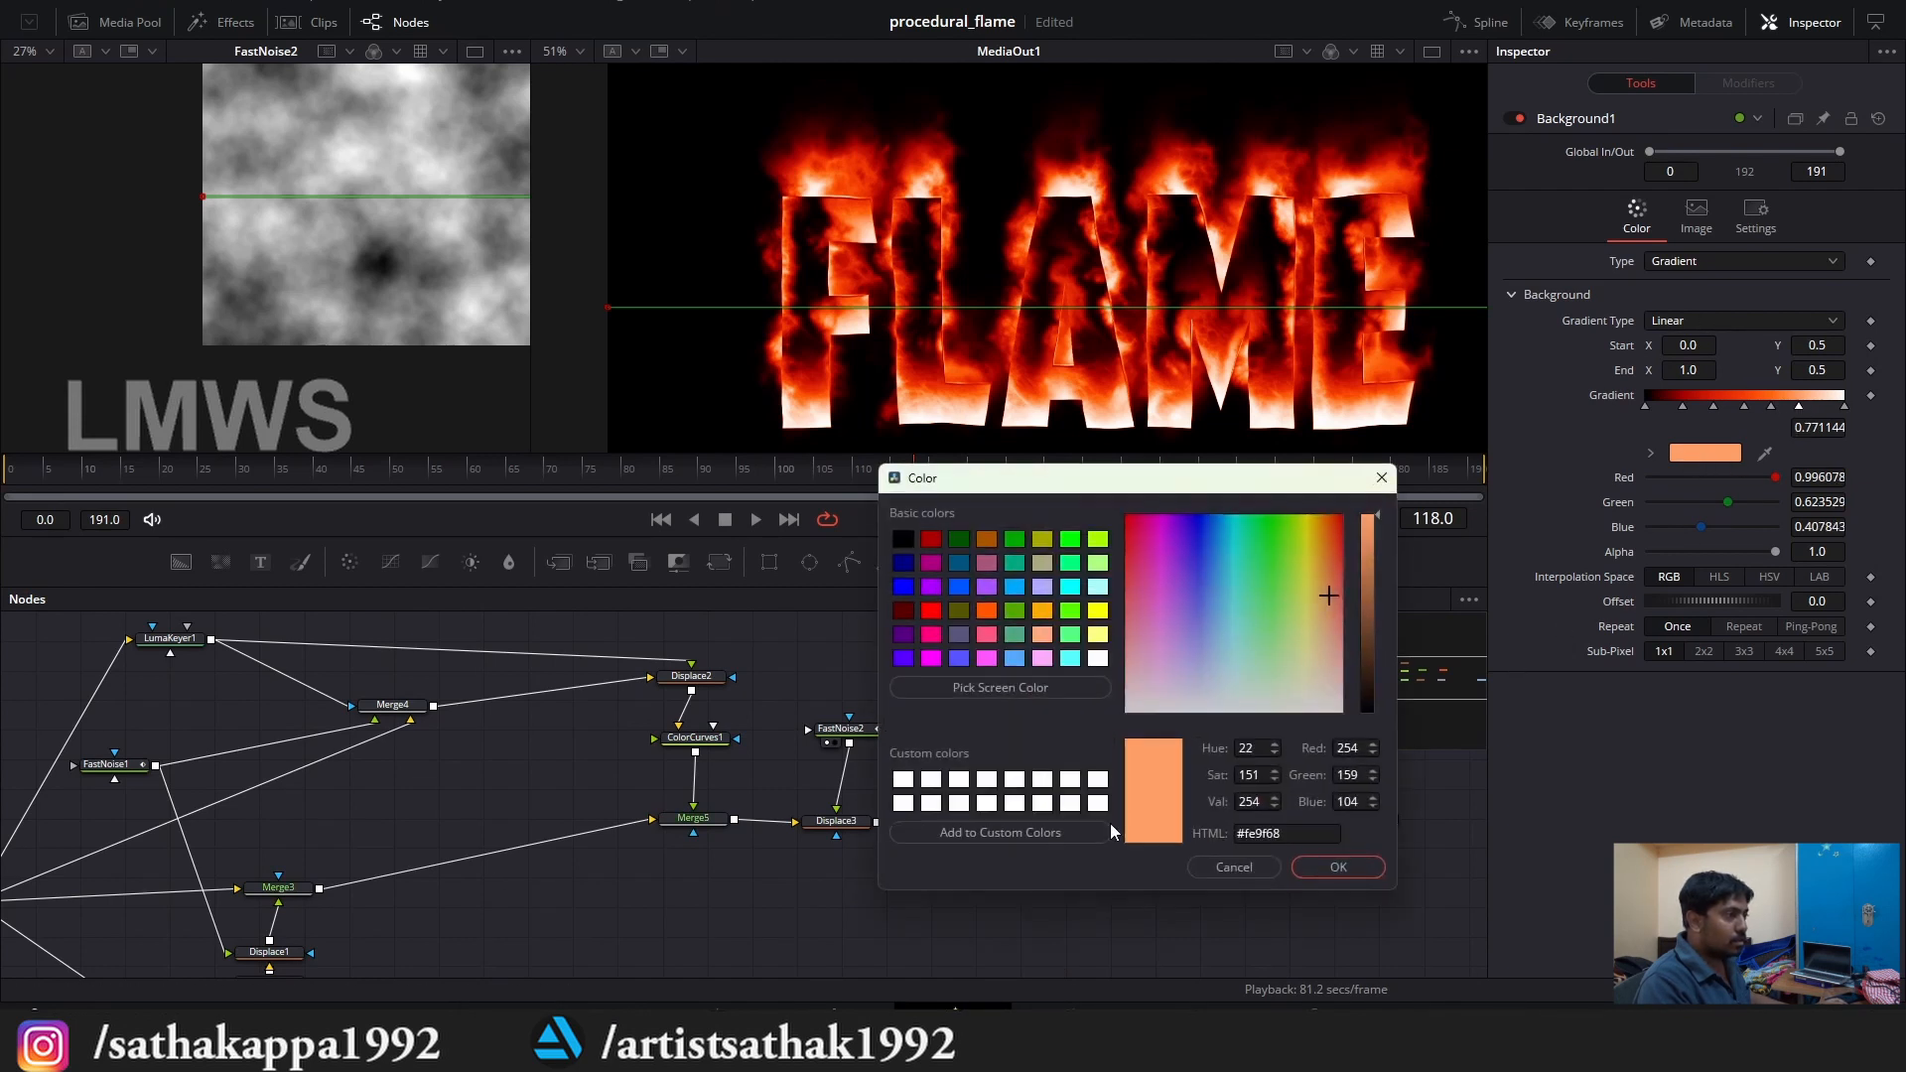
triple_click(1310, 828)
text(#FFC11F)
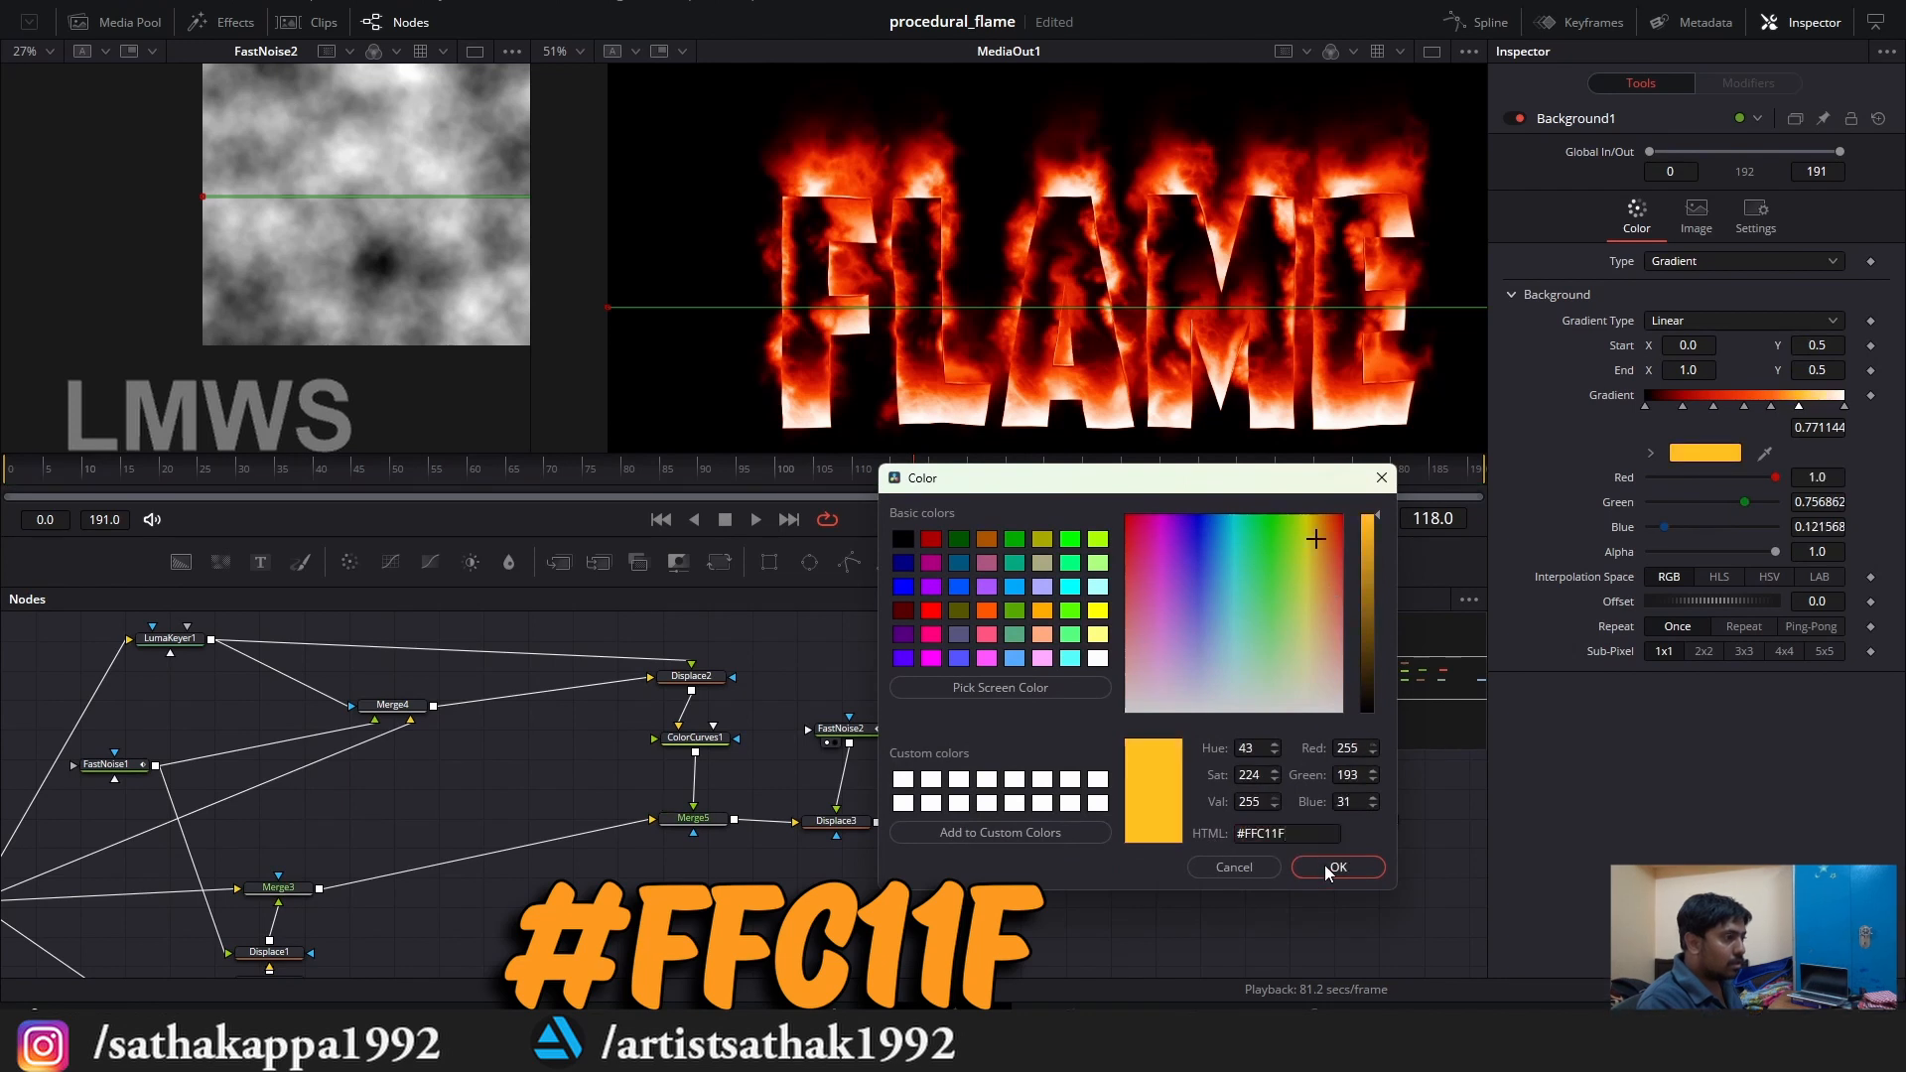
click(1338, 866)
key(ctrl+s)
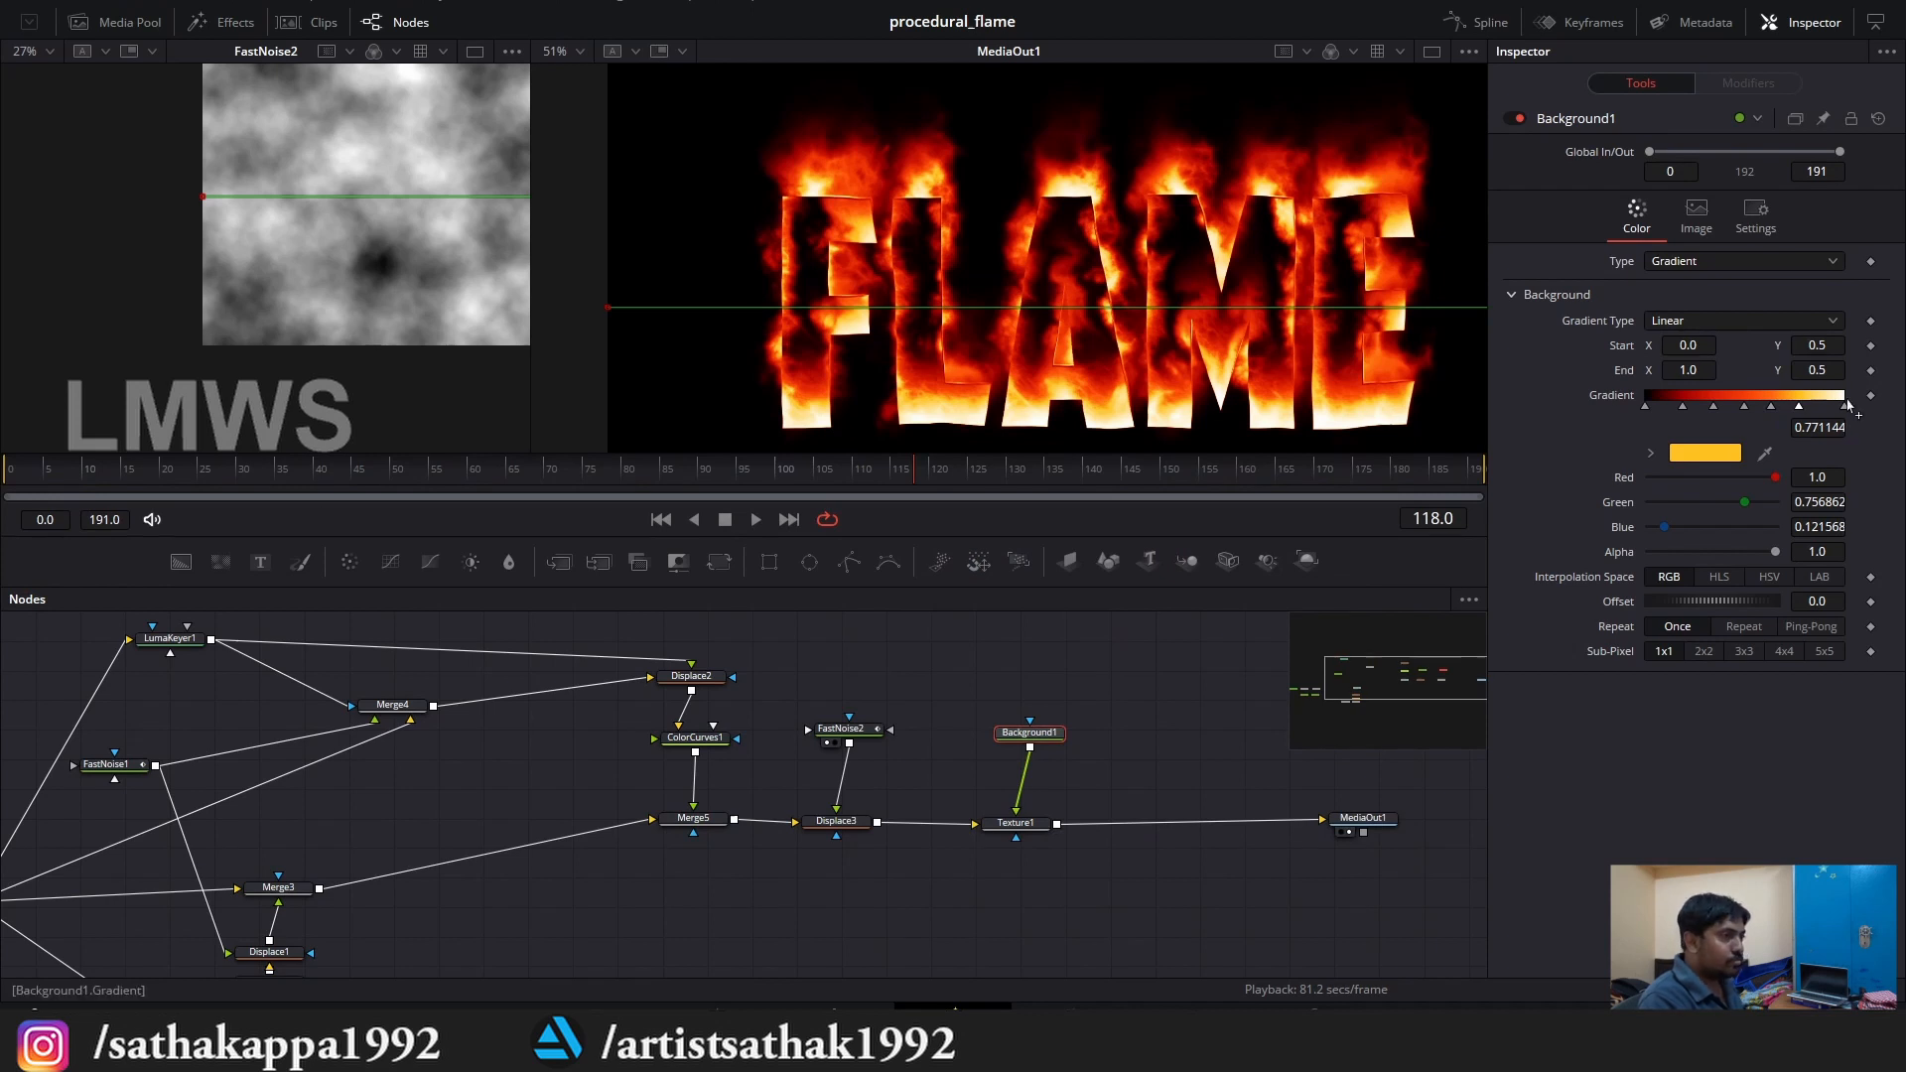
Set the white end stop of the gradient to #FFF75D, then shift it to a paler, slightly greener yellow and fit the output preview.
click(1846, 405)
click(1707, 454)
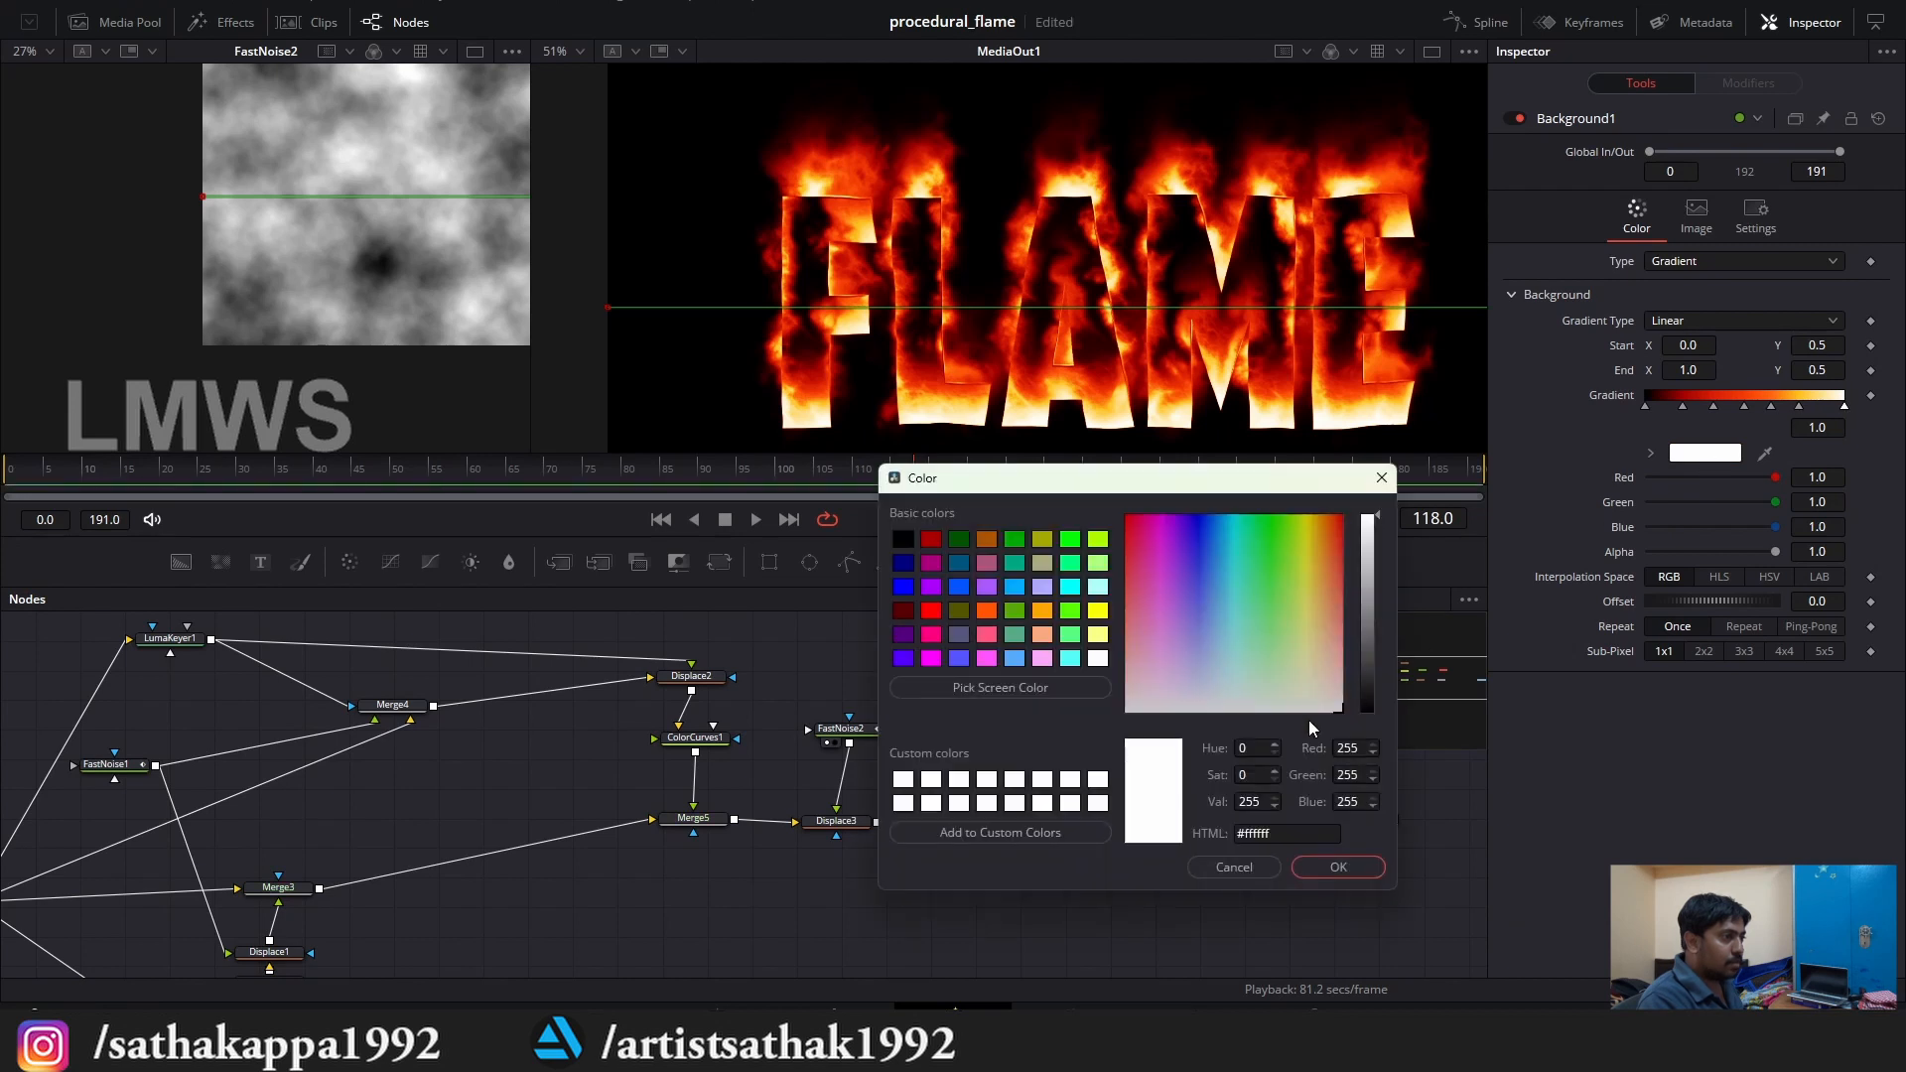
triple_click(1296, 831)
text(#FFF75D)
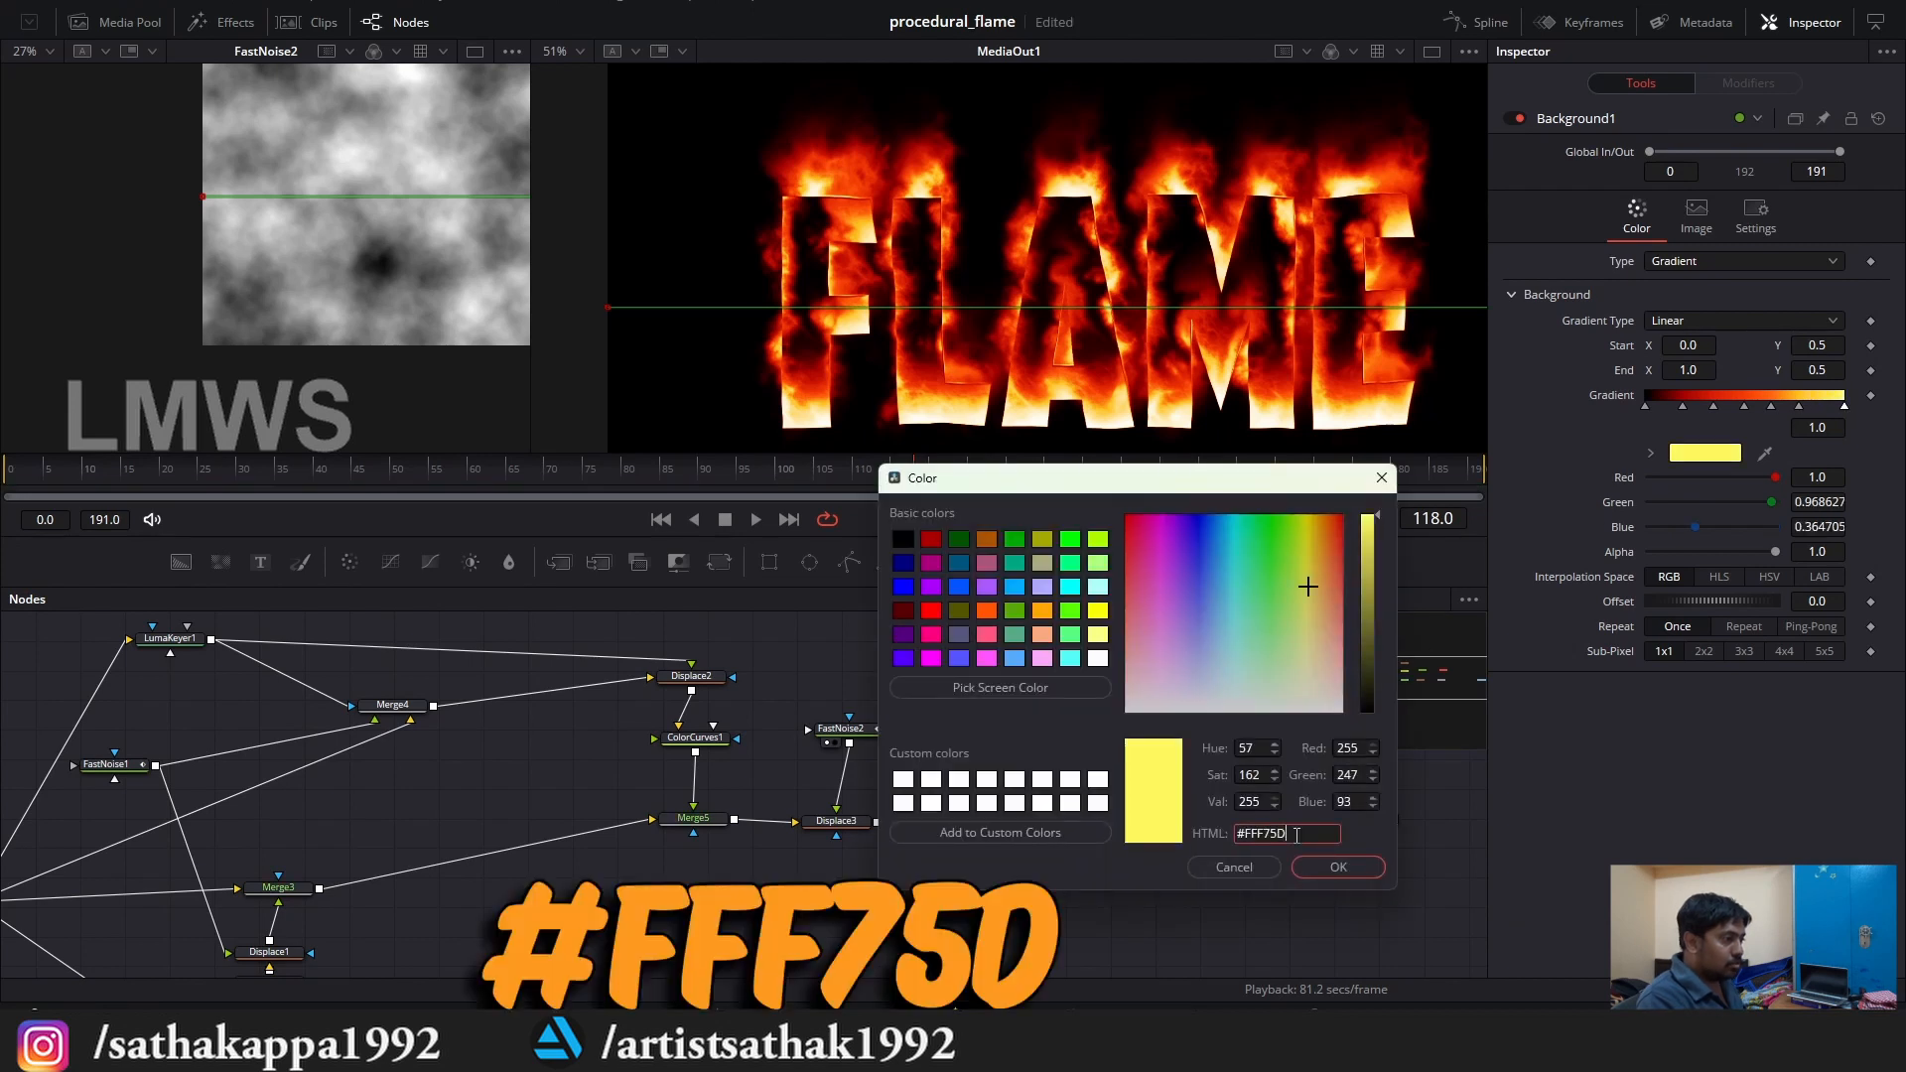
drag(1315, 592, 1300, 624)
click(1338, 867)
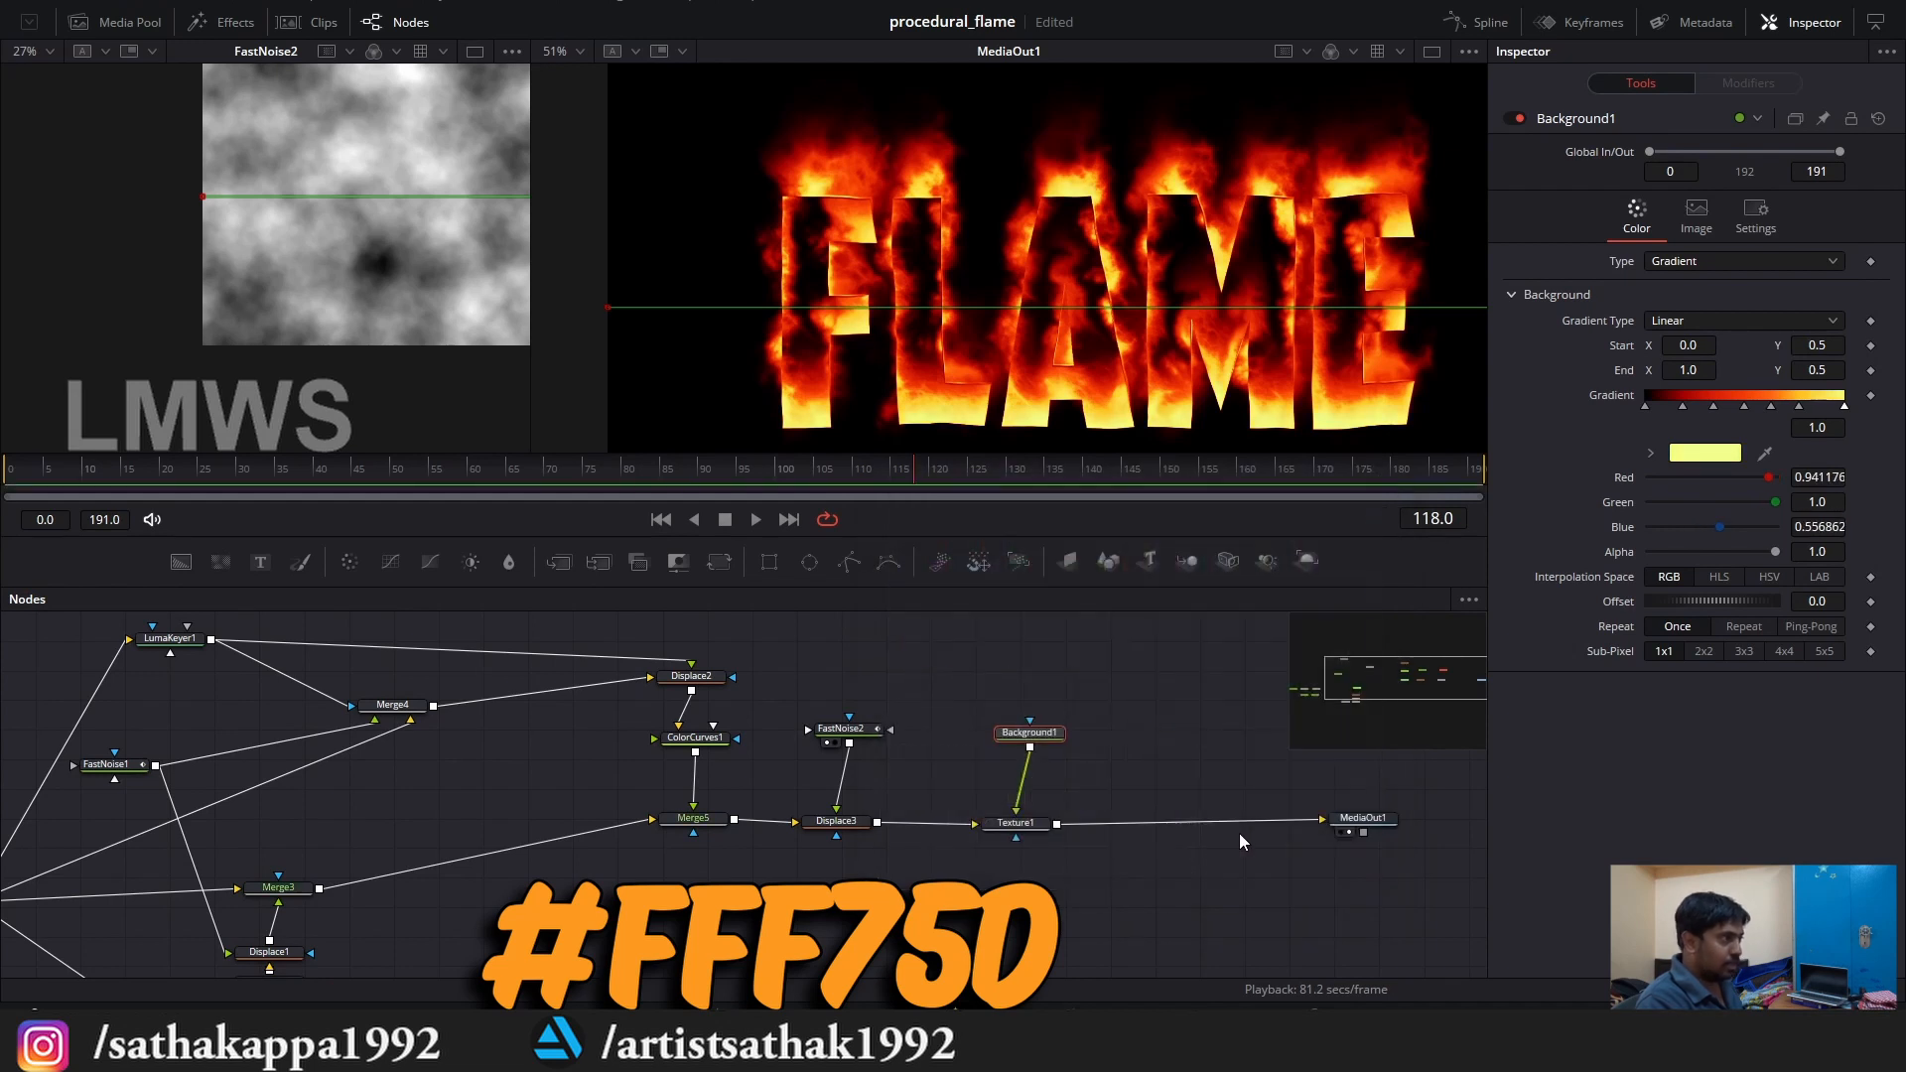
key(ctrl+f)
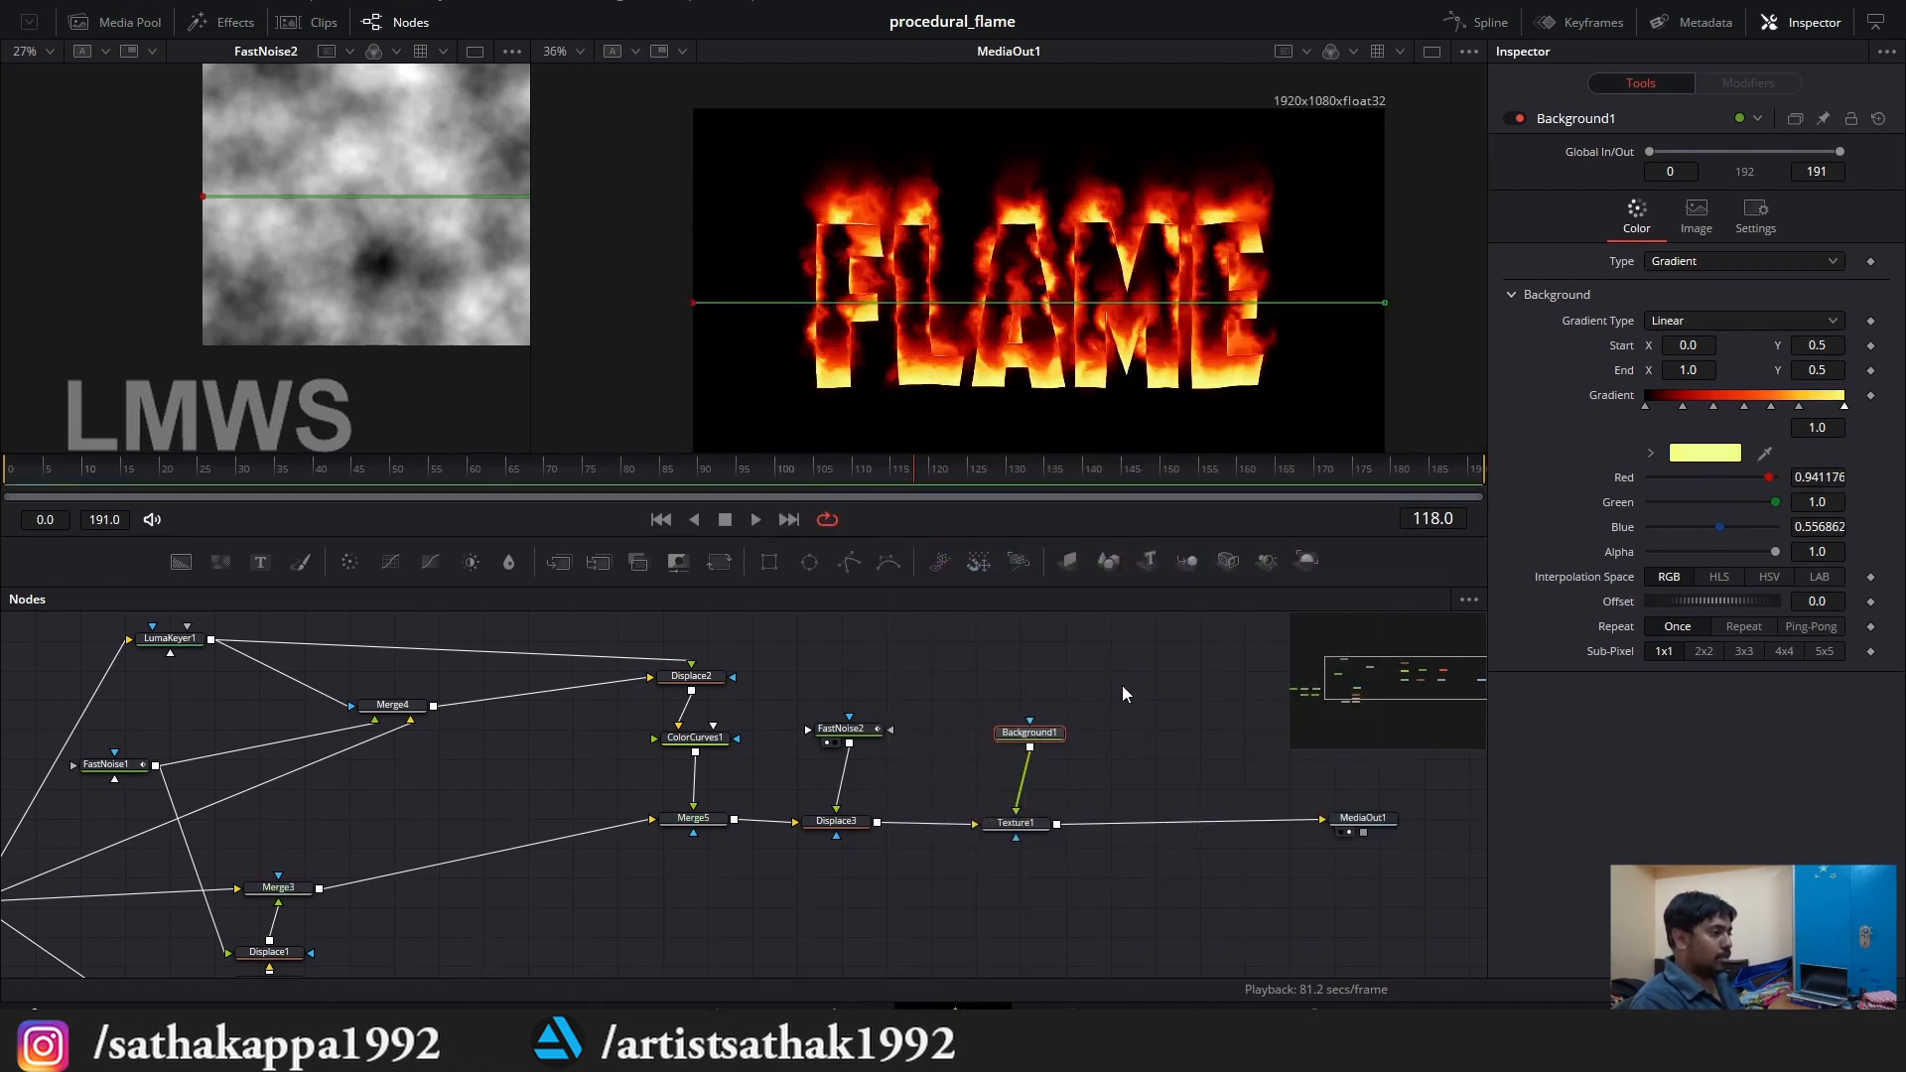
Move the Texture1 and Background1 nodes together closer to Displace3.
ctrl+click(1028, 826)
drag(1028, 826, 957, 831)
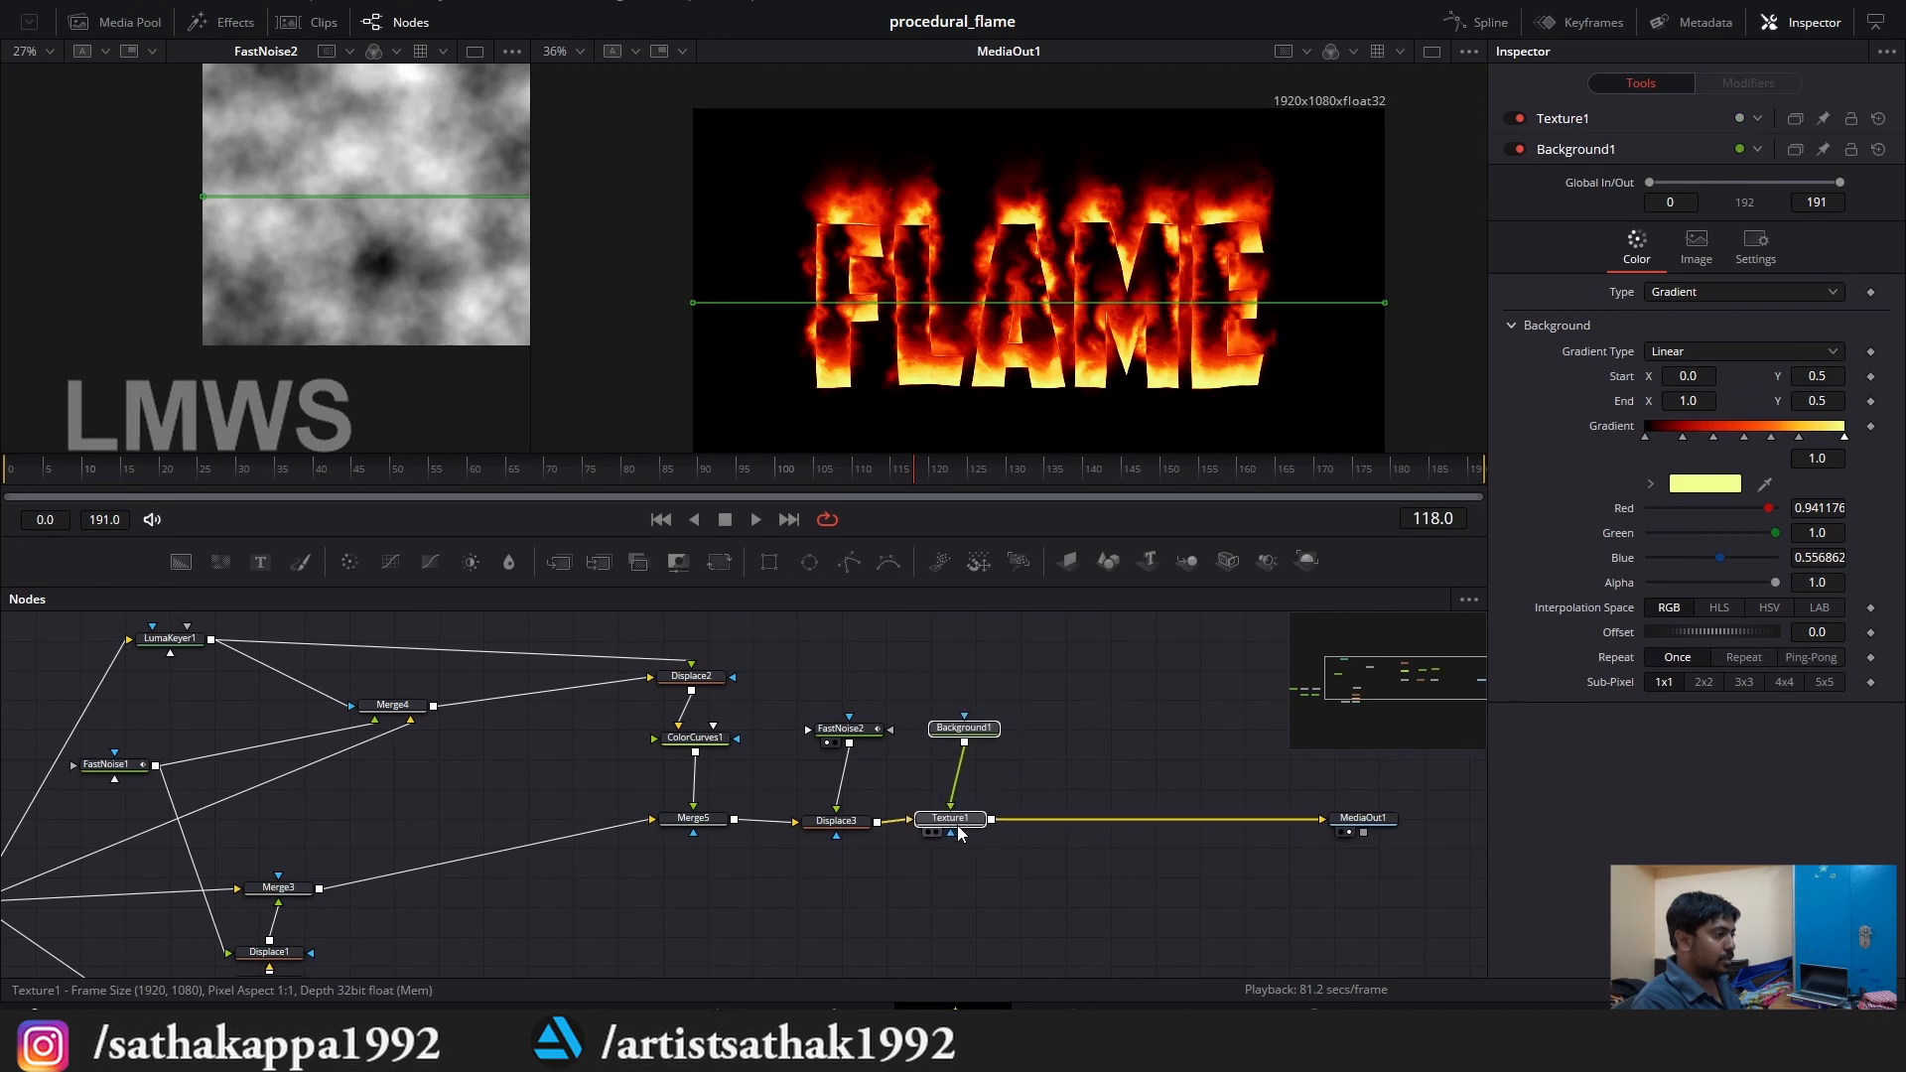
scroll(794, 778, down, 4)
scroll(905, 809, up, 6)
scroll(837, 819, down, 3)
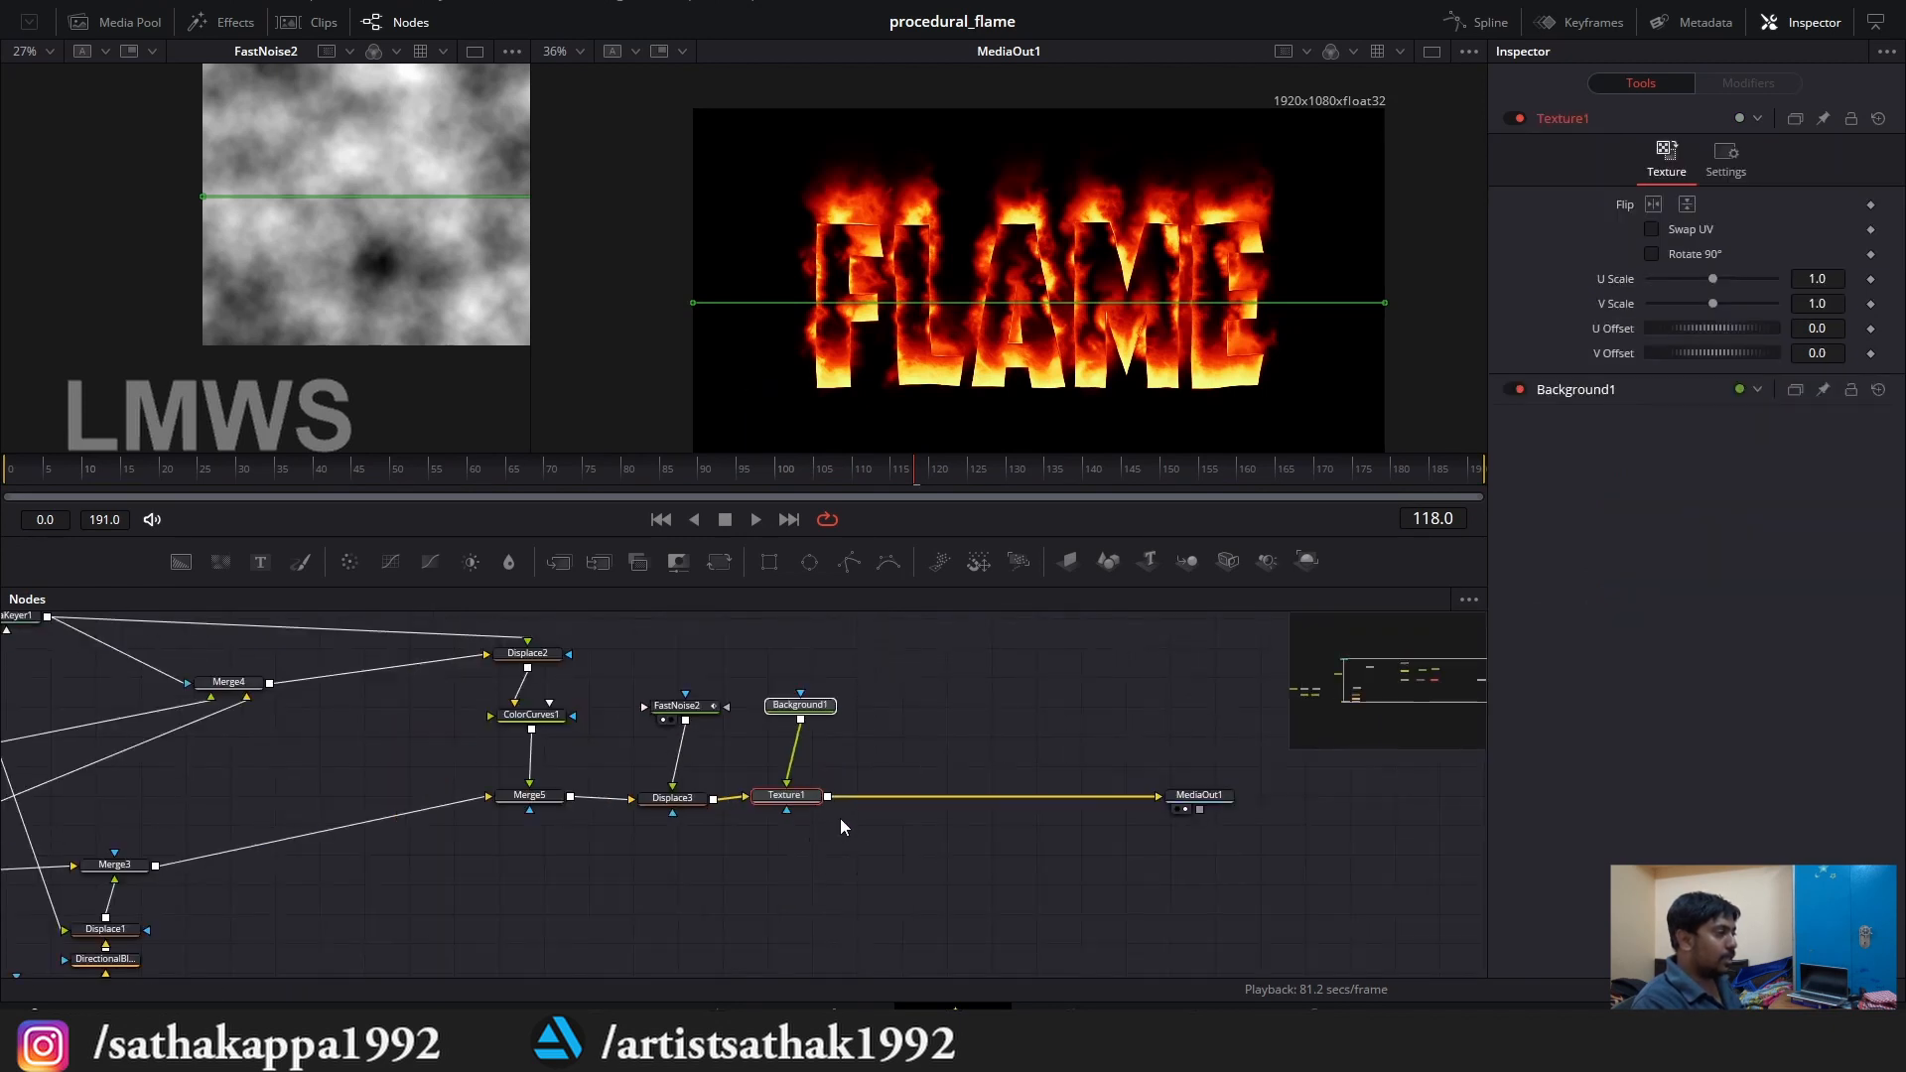
scroll(882, 784, up, 3)
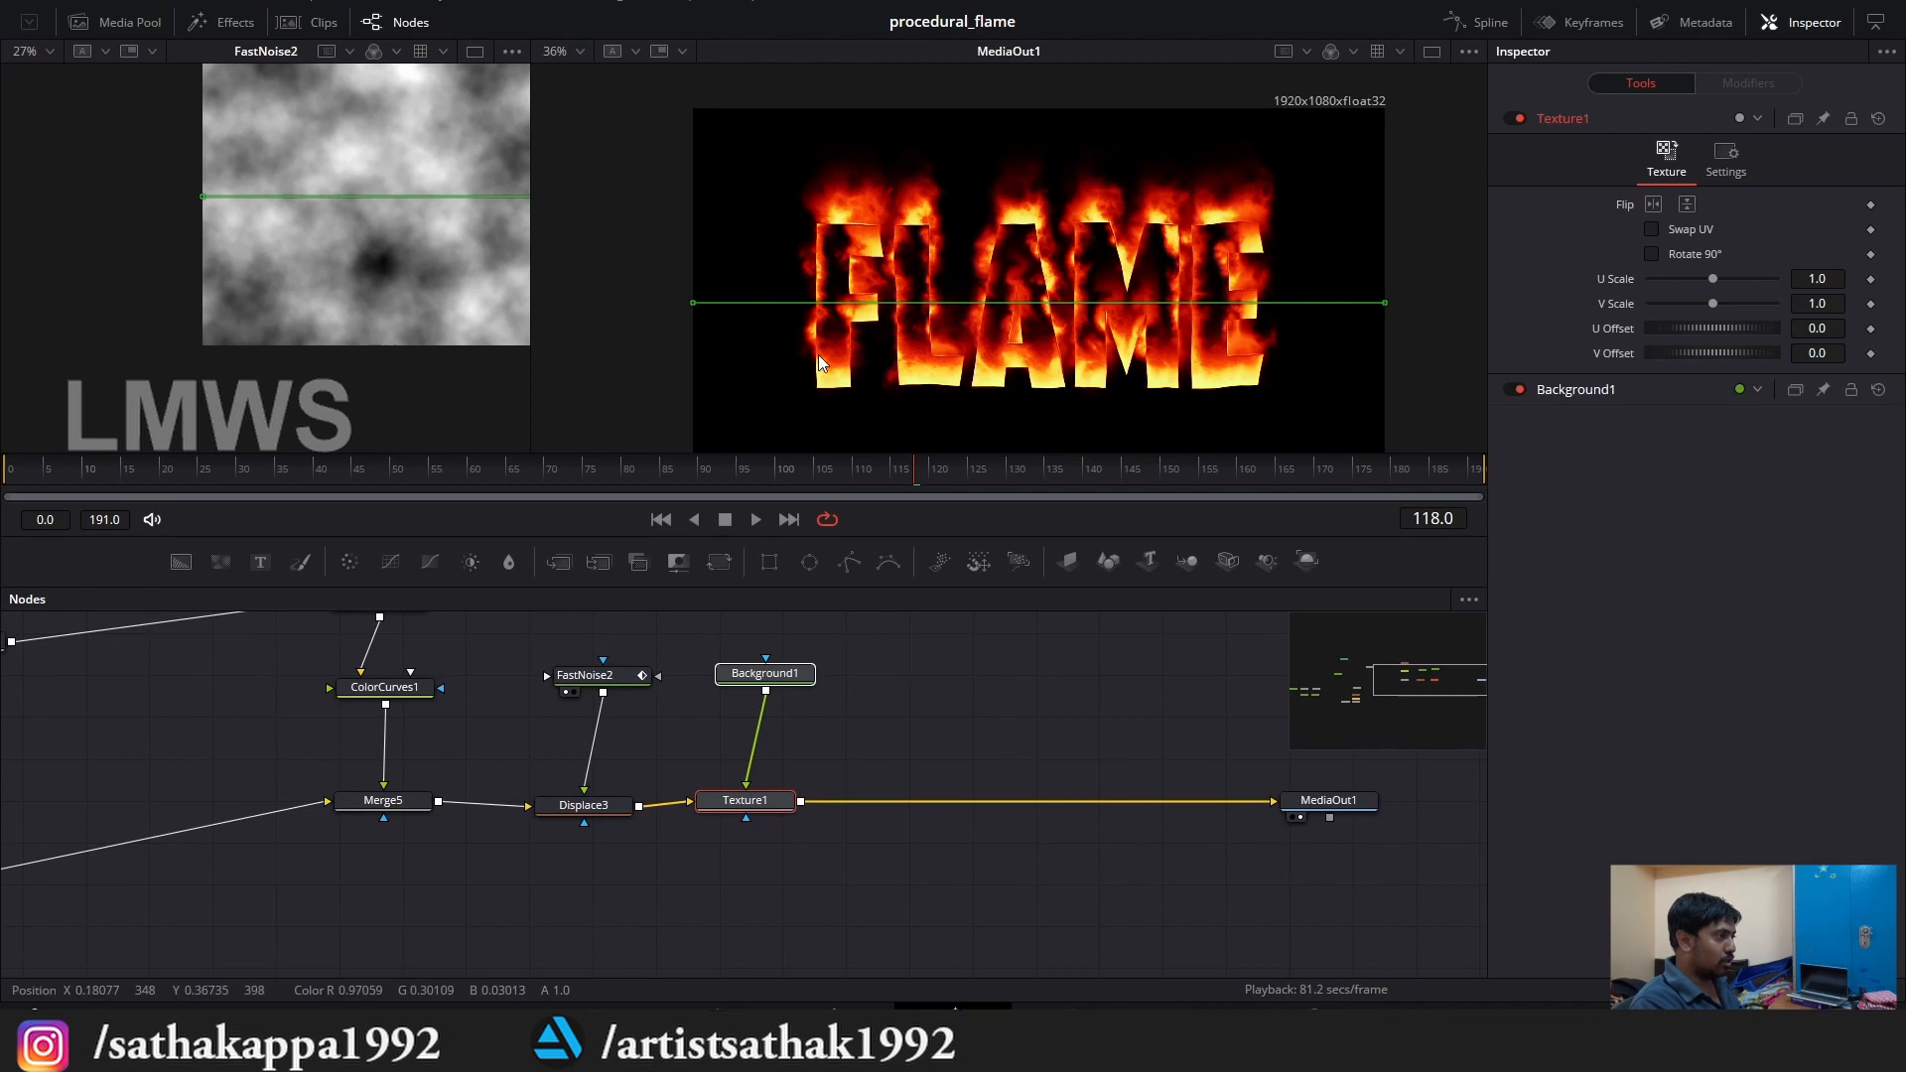
drag(760, 808, 773, 827)
click(845, 764)
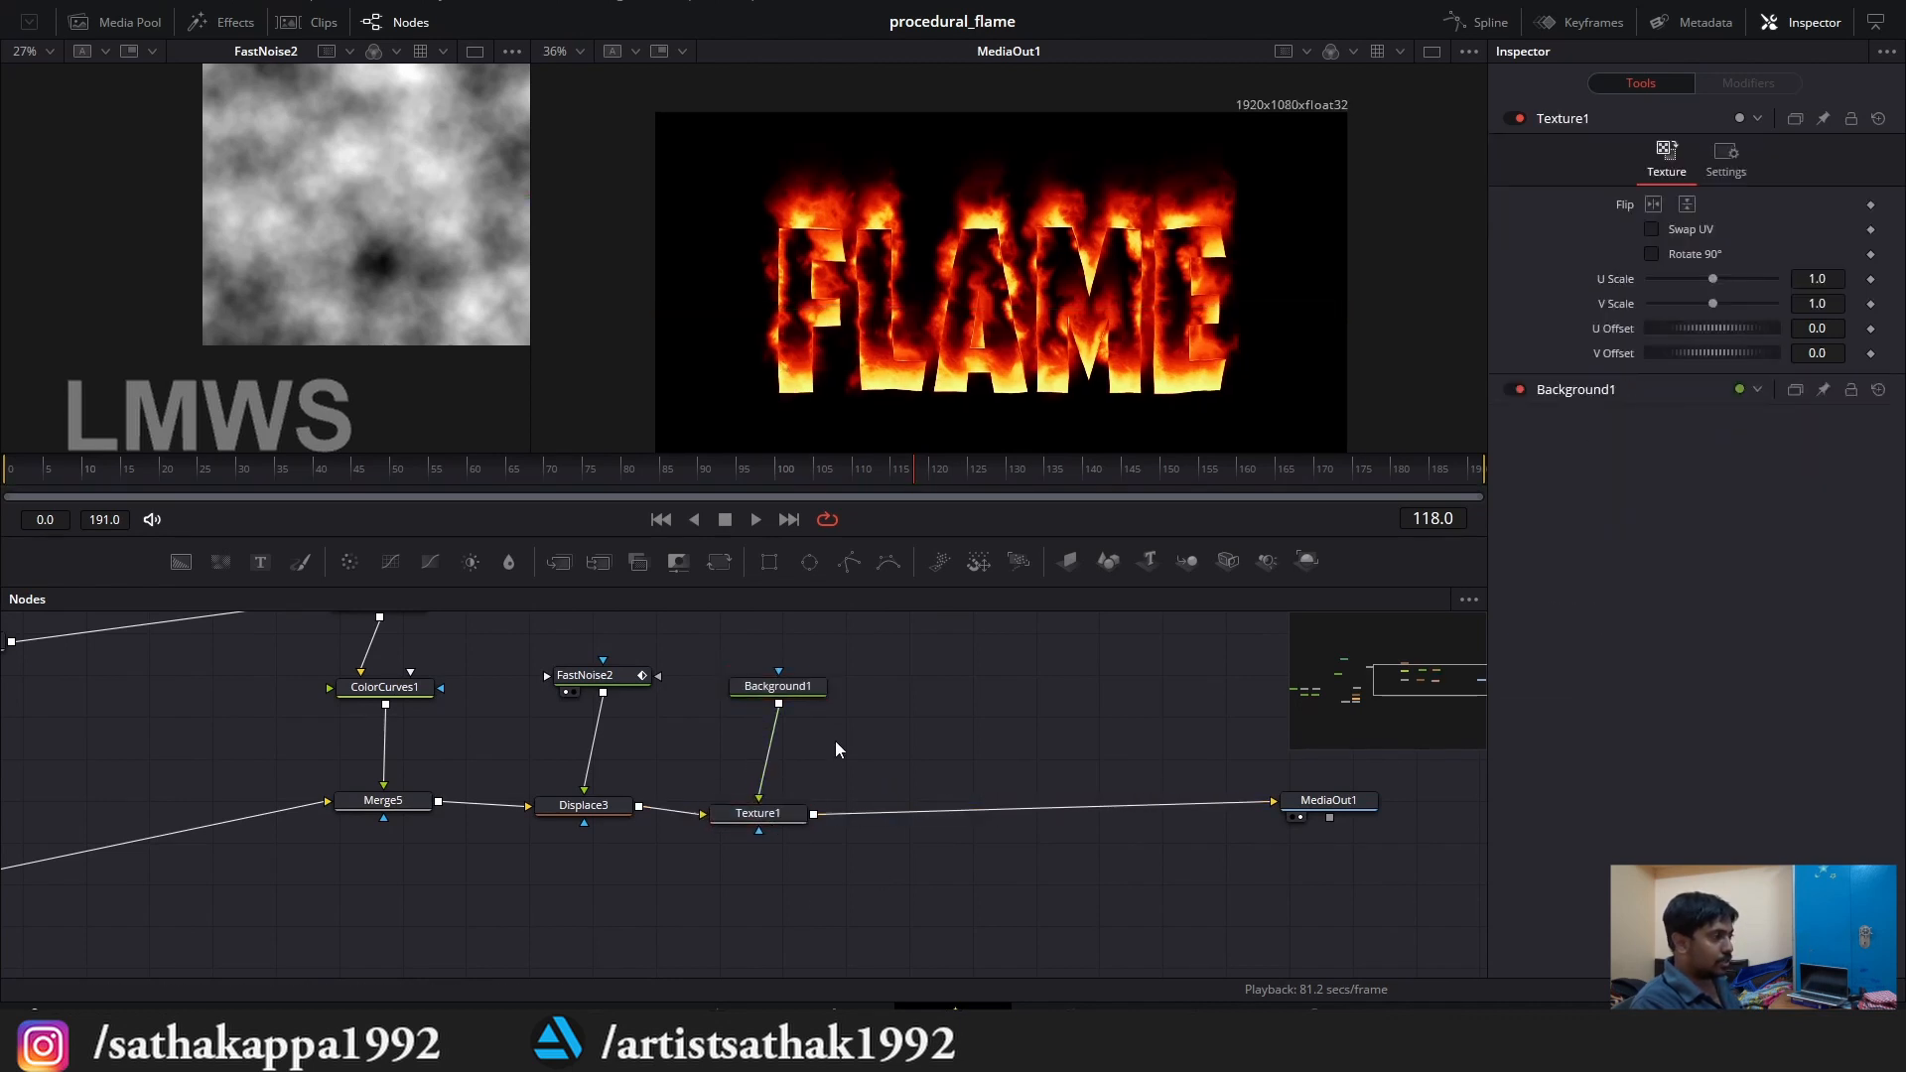
Insert a Color Corrector node between Texture1 and MediaOut1 and lower its saturation to 0.8.
drag(276, 564, 1062, 854)
drag(908, 824, 907, 816)
drag(1707, 543, 1561, 553)
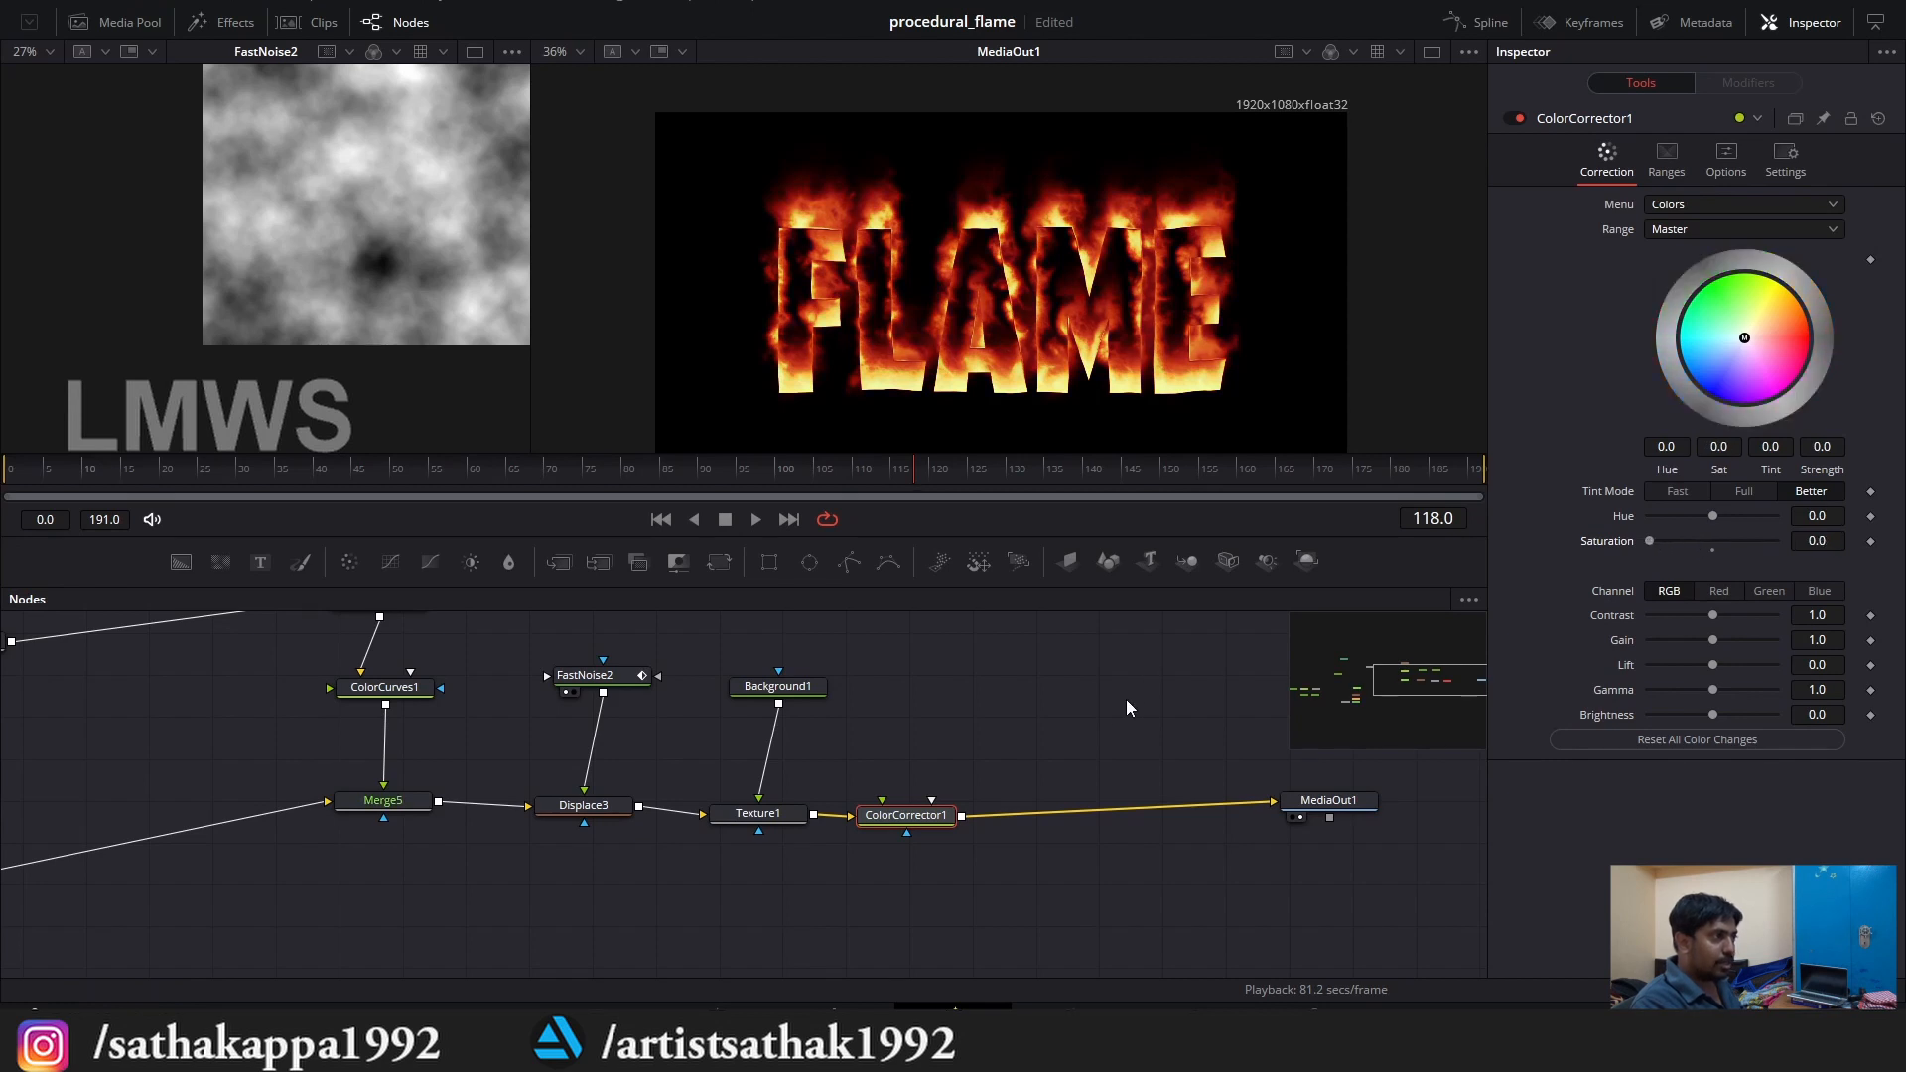
key(ctrl+z)
key(ctrl+s)
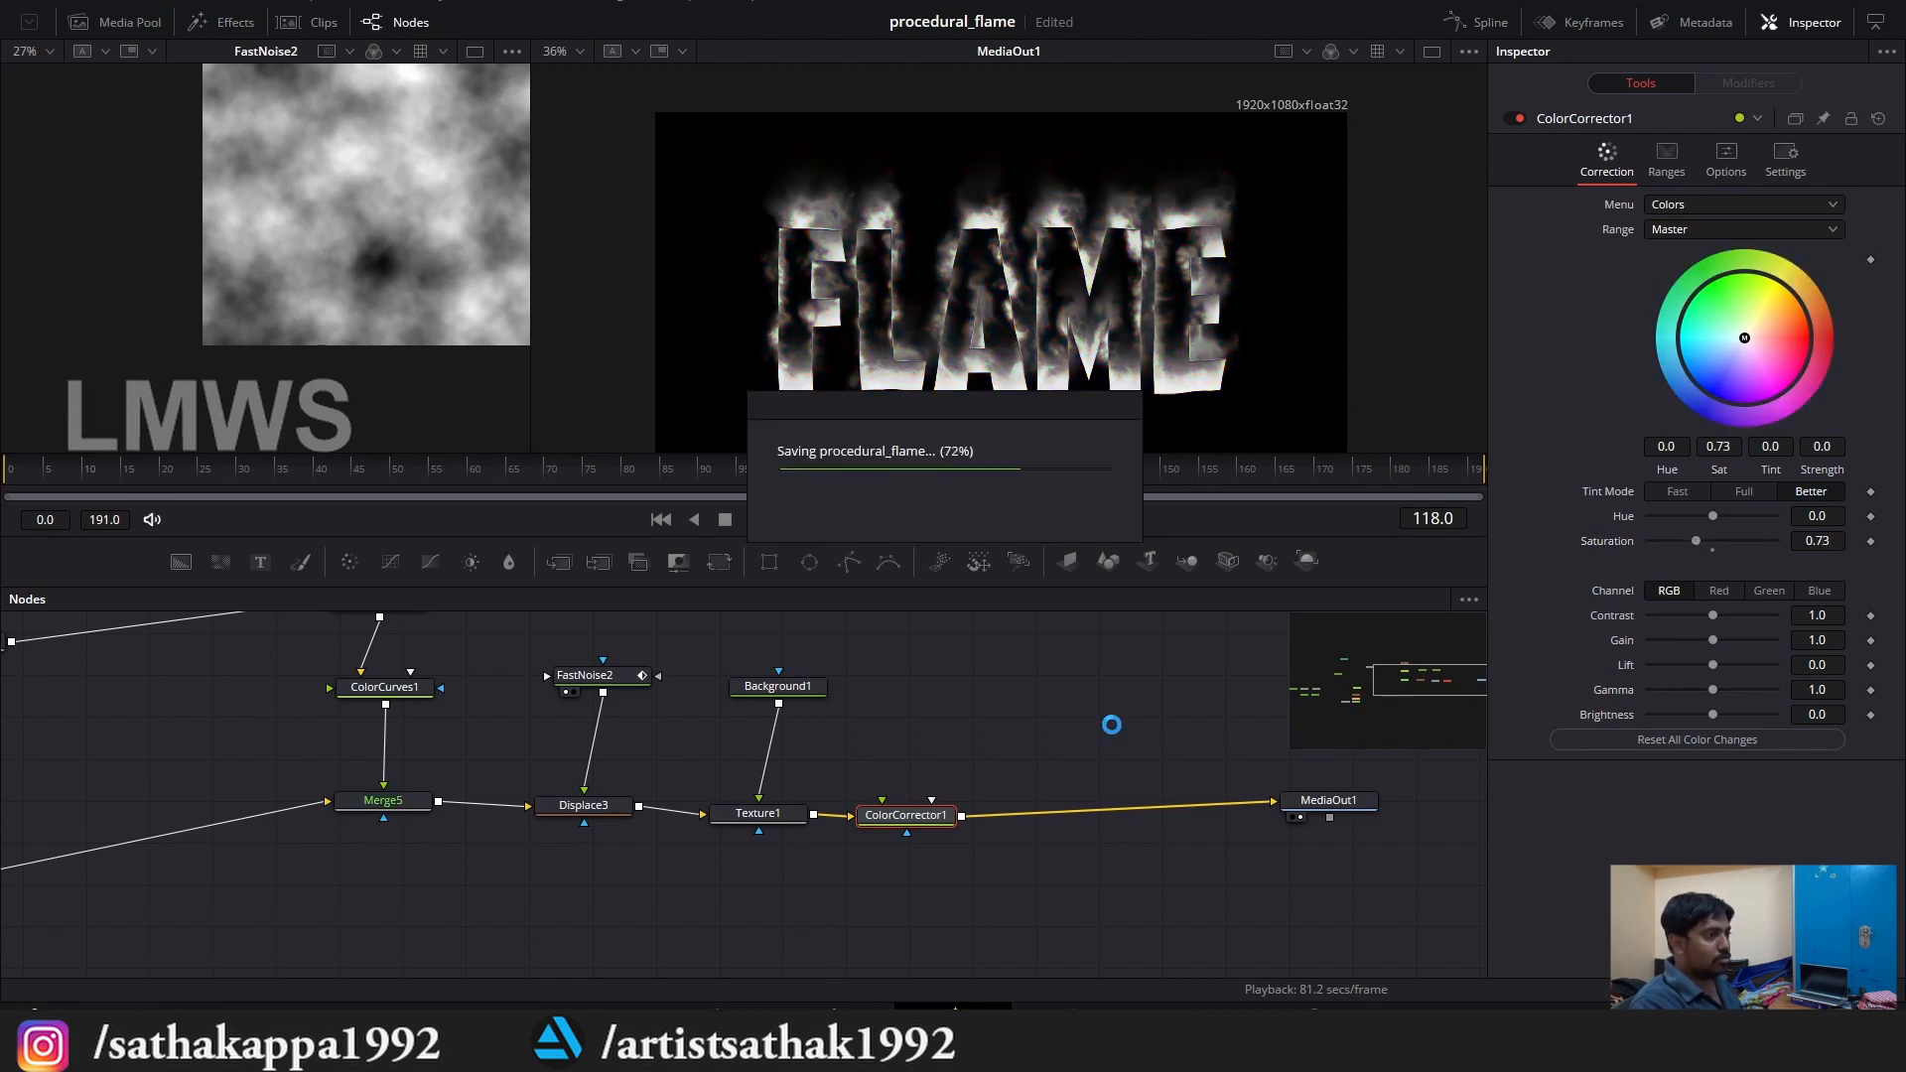
drag(1692, 538, 1696, 540)
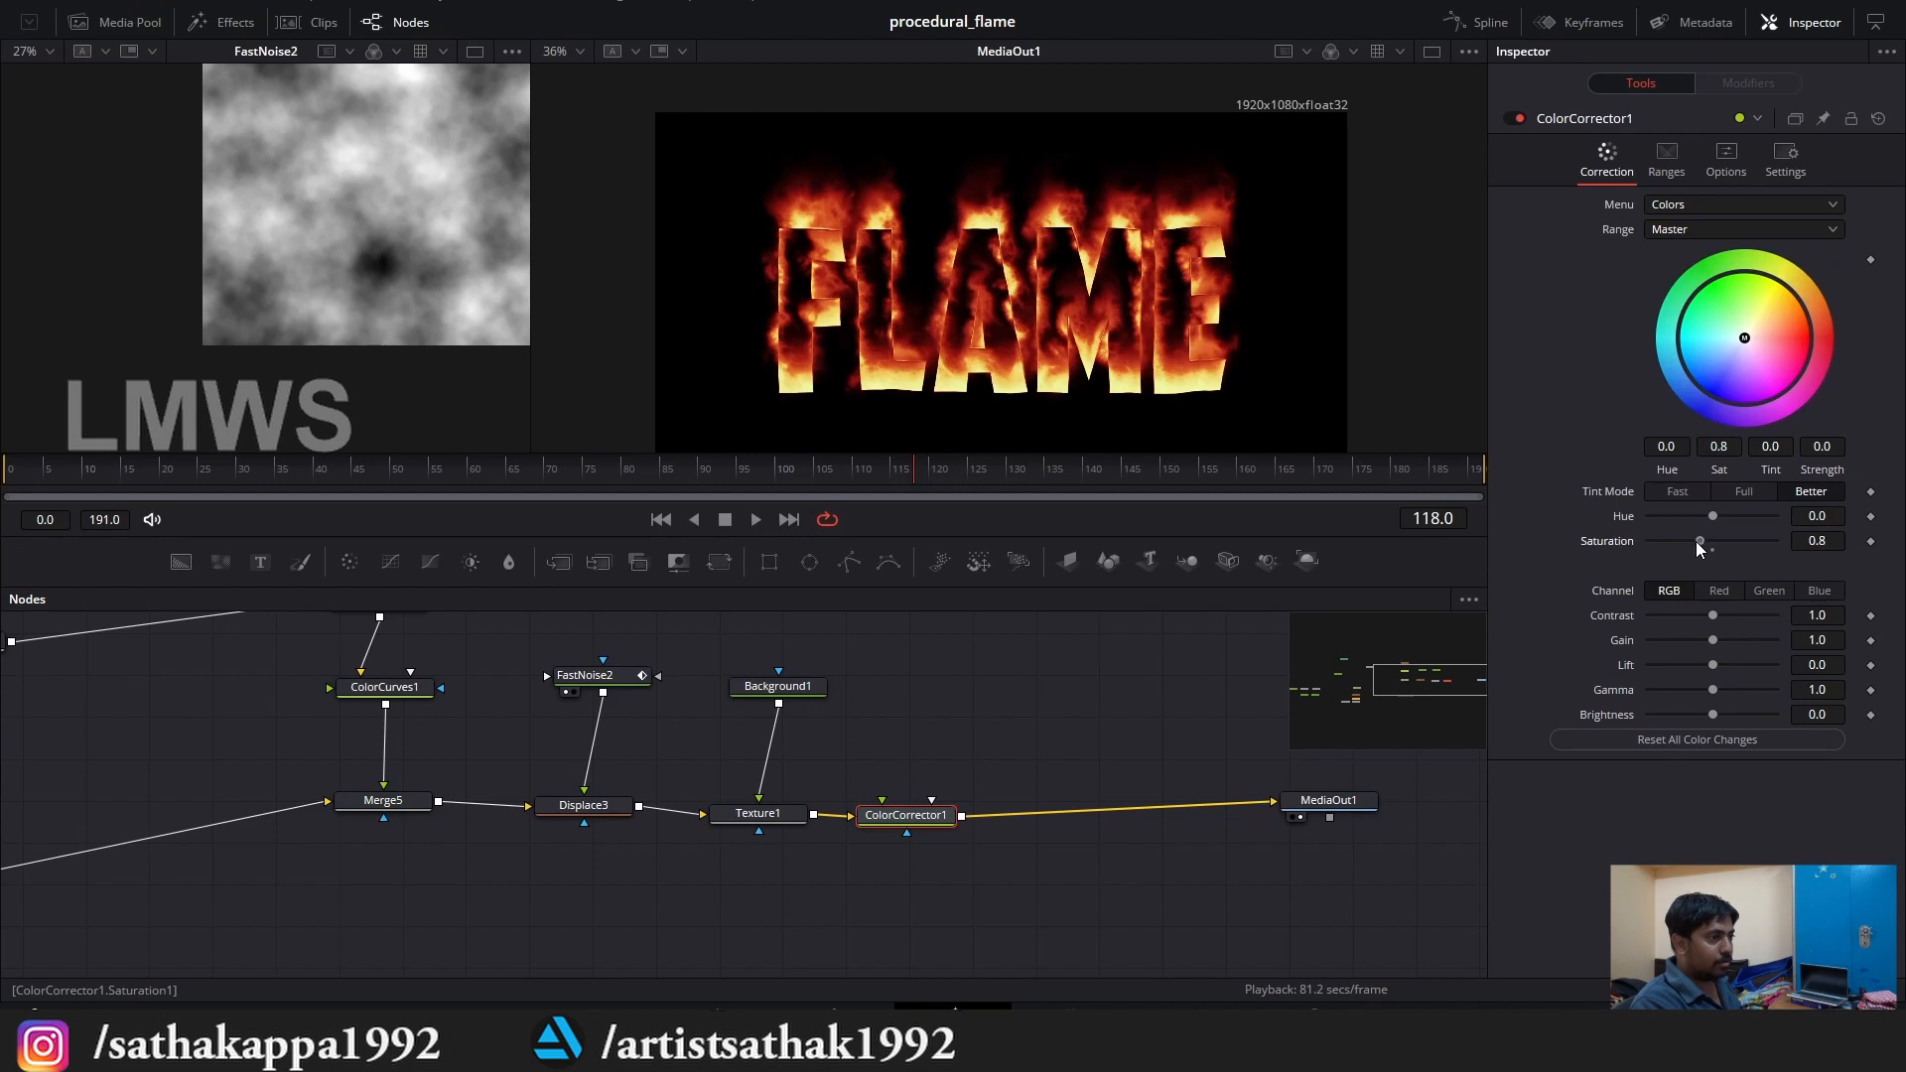
drag(664, 771, 598, 764)
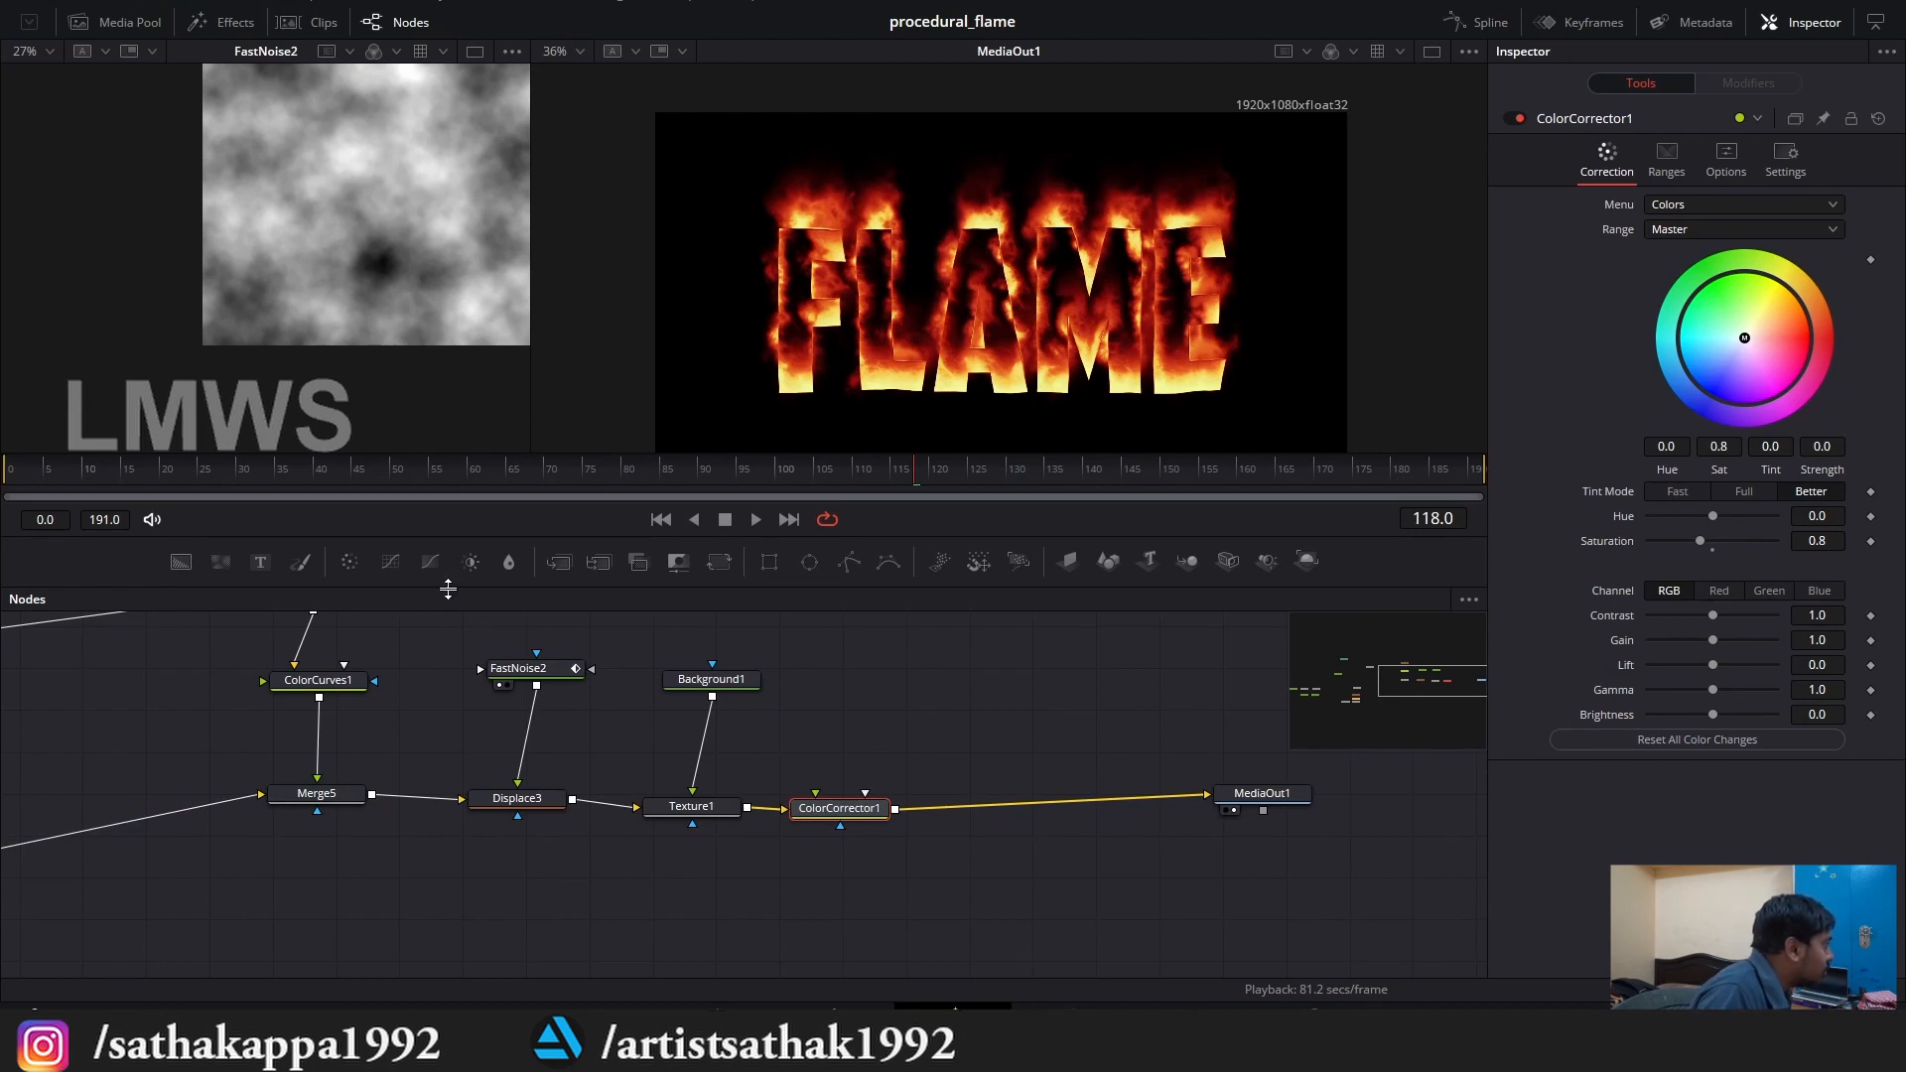
Insert a Color Curves node after ColorCorrector1, enable Pre-Divide / Post-Multiply, and exclude the alpha channel.
drag(395, 560, 980, 806)
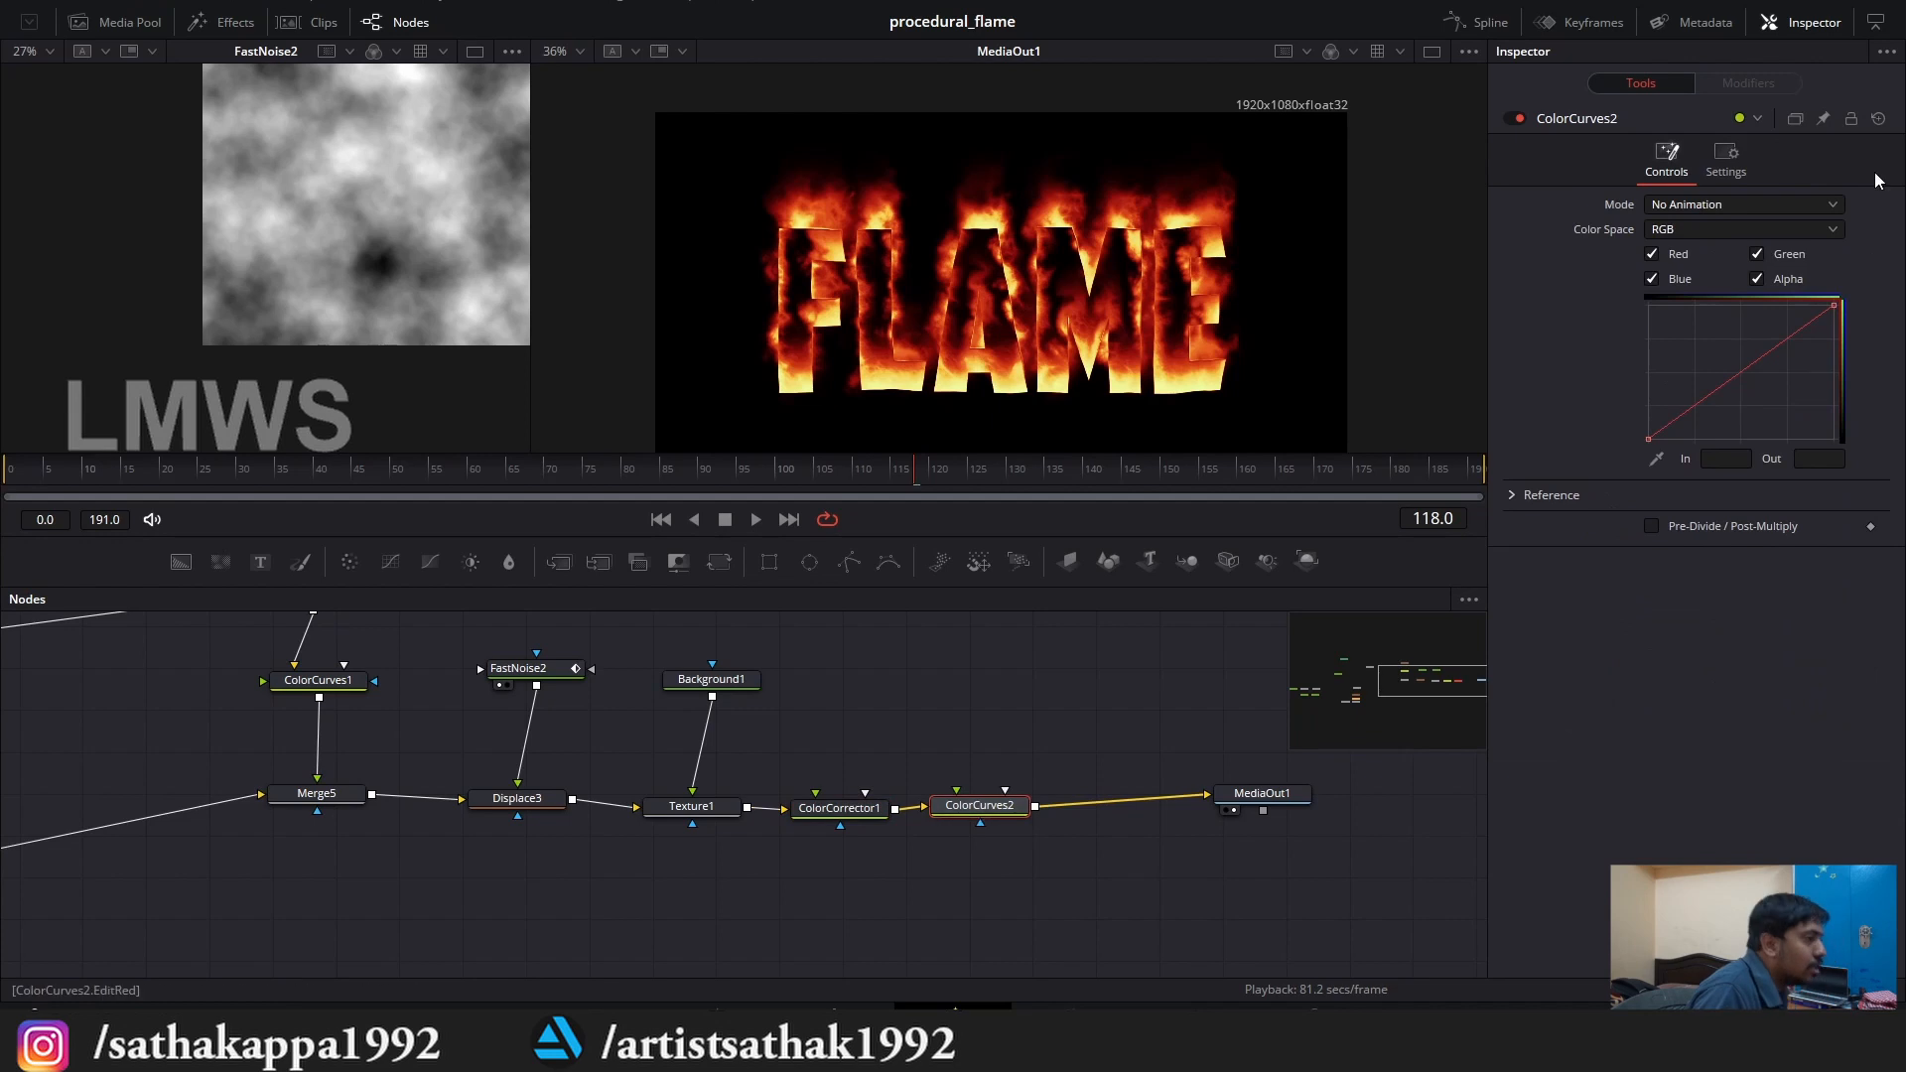
click(1651, 526)
click(1755, 278)
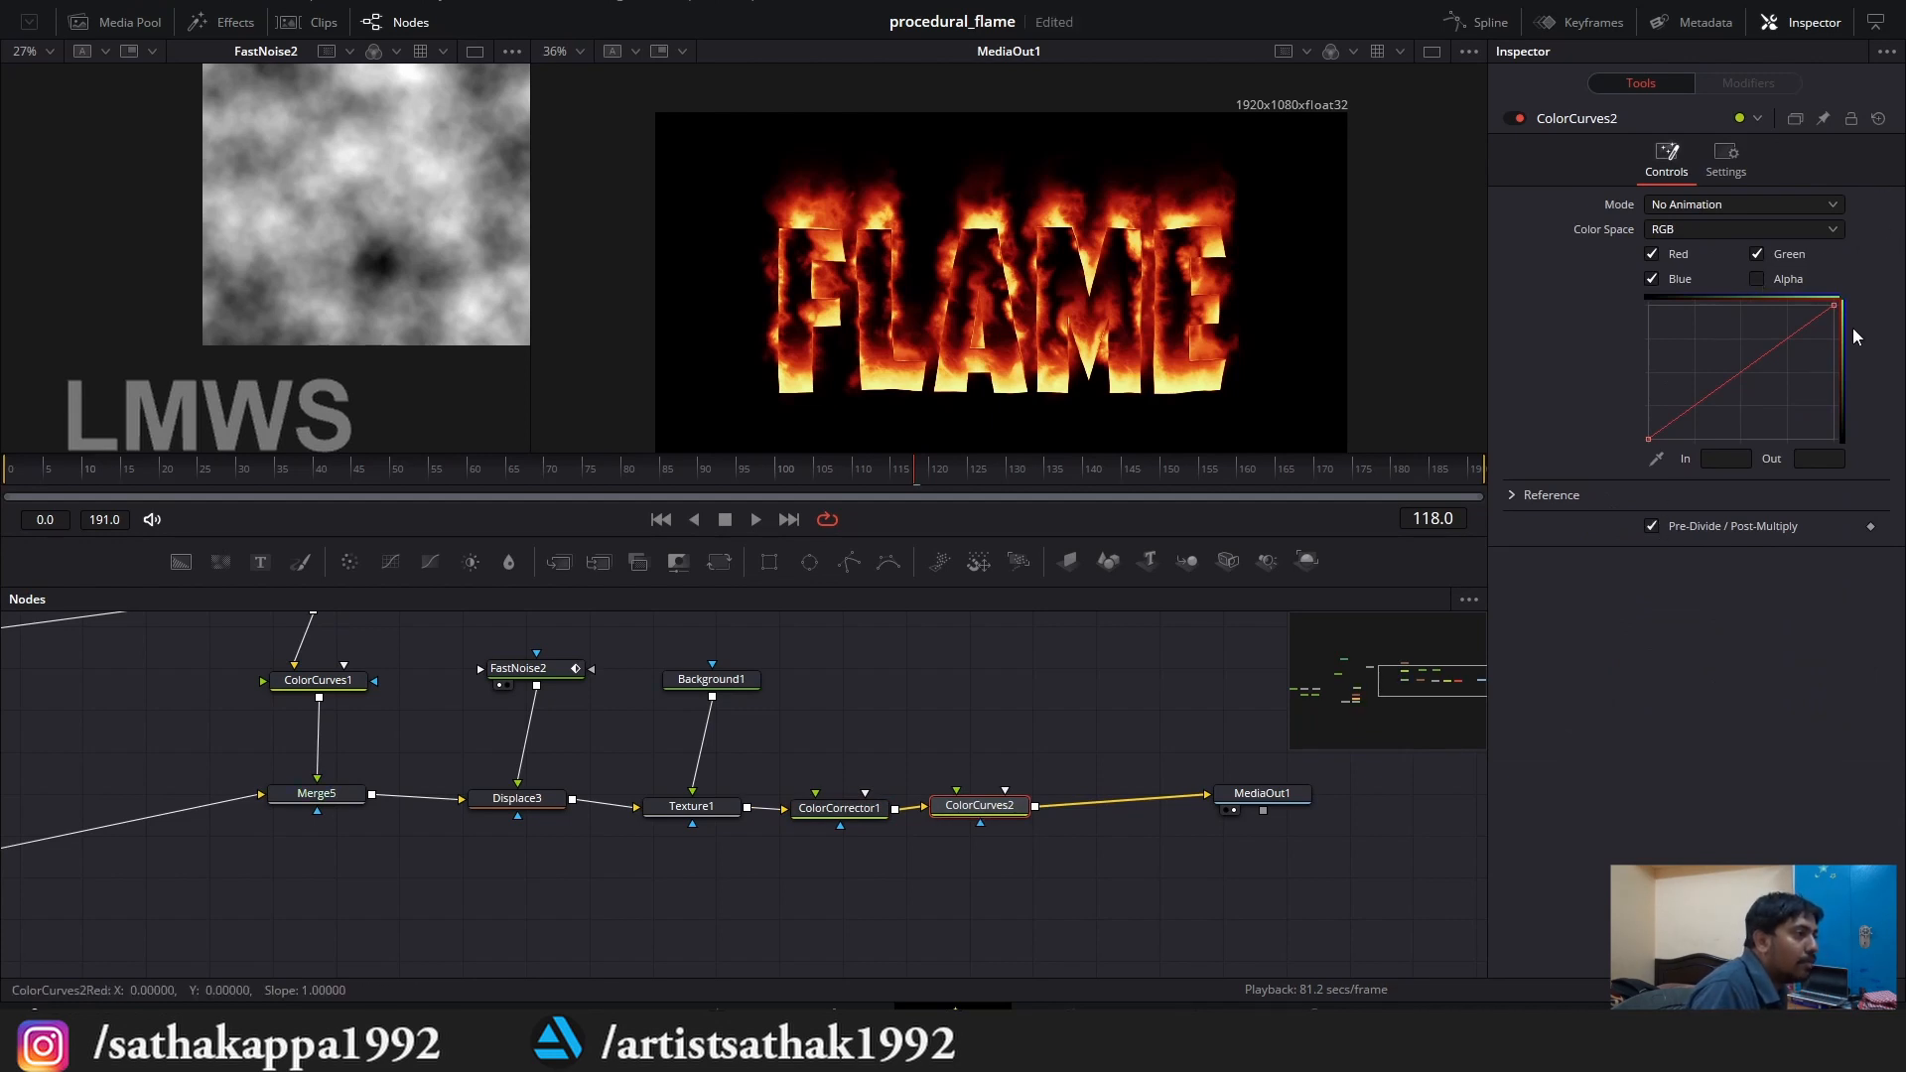
drag(1833, 307, 1819, 307)
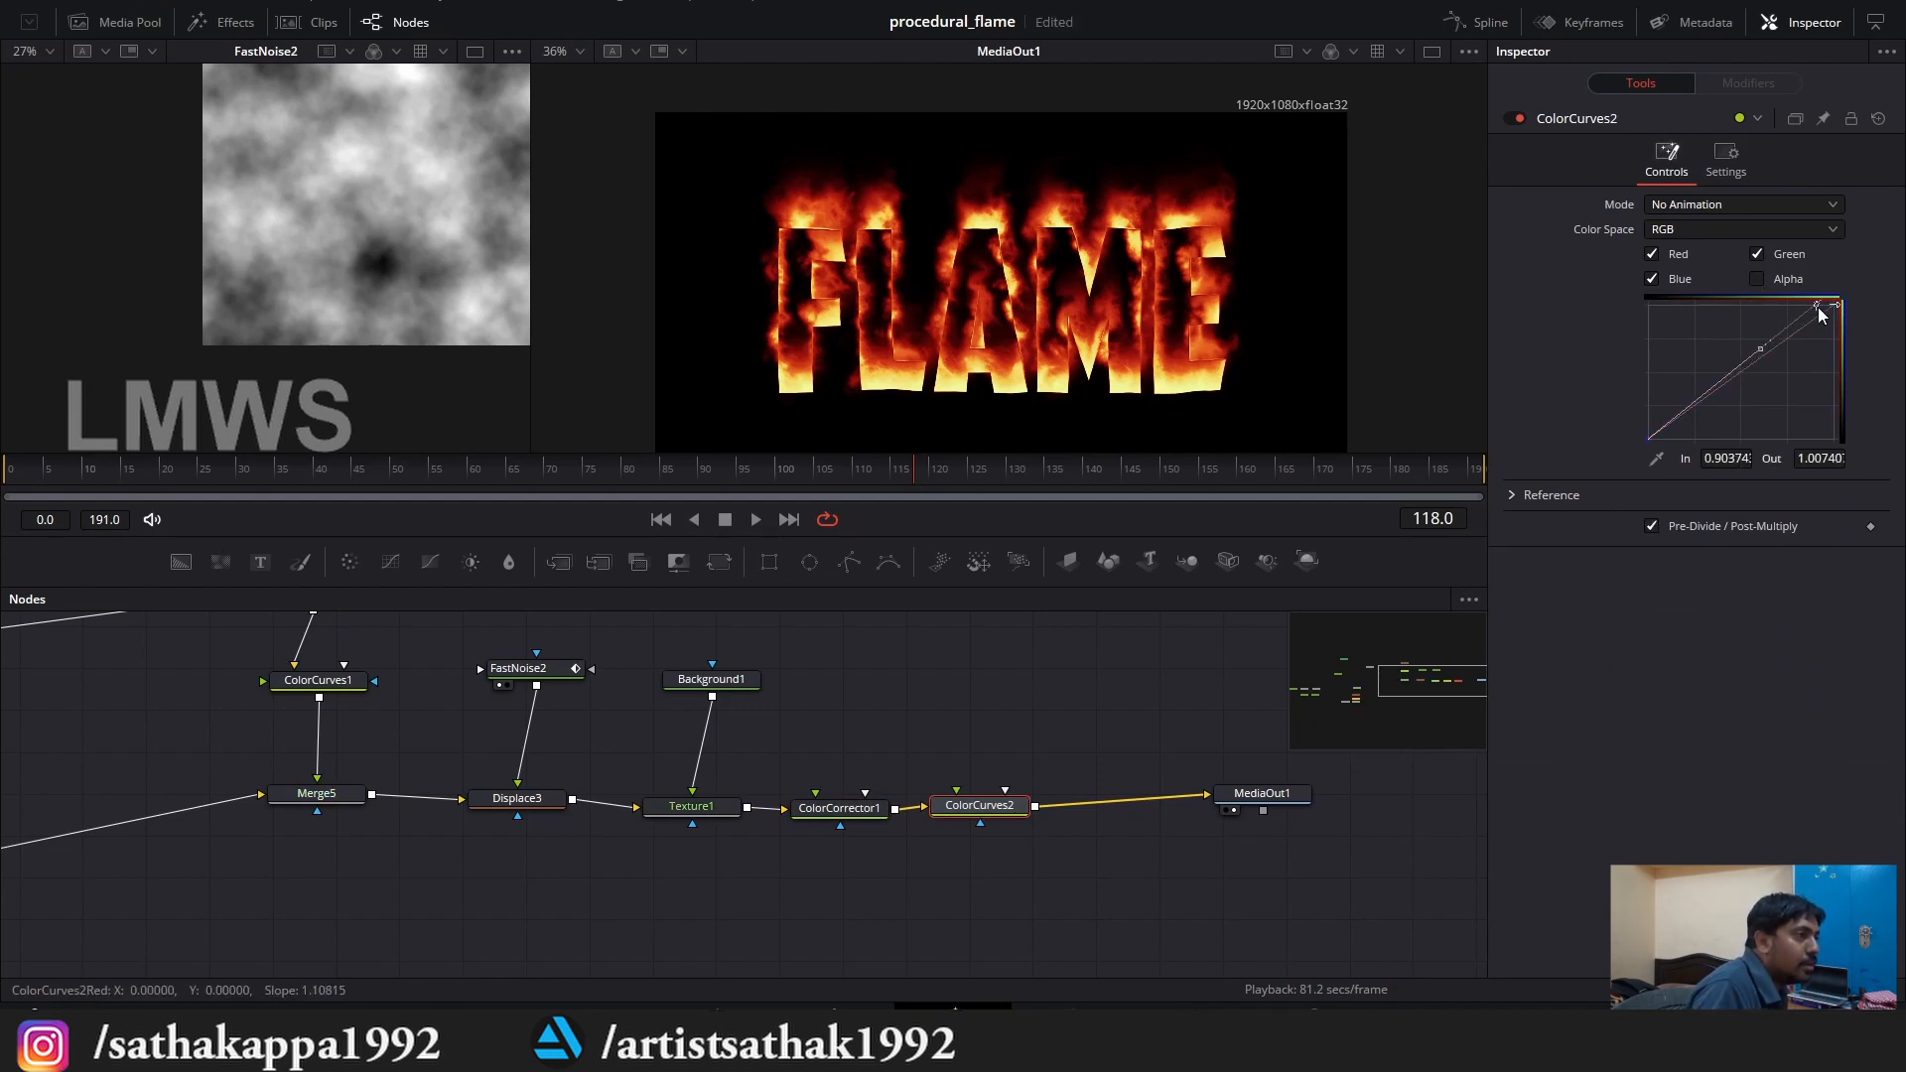
key(ctrl+z)
Isolate the red channel in ColorCurves2 and move its white point to about 0.76 in, 0.99 out.
click(1757, 254)
click(1650, 279)
drag(1833, 306, 1789, 308)
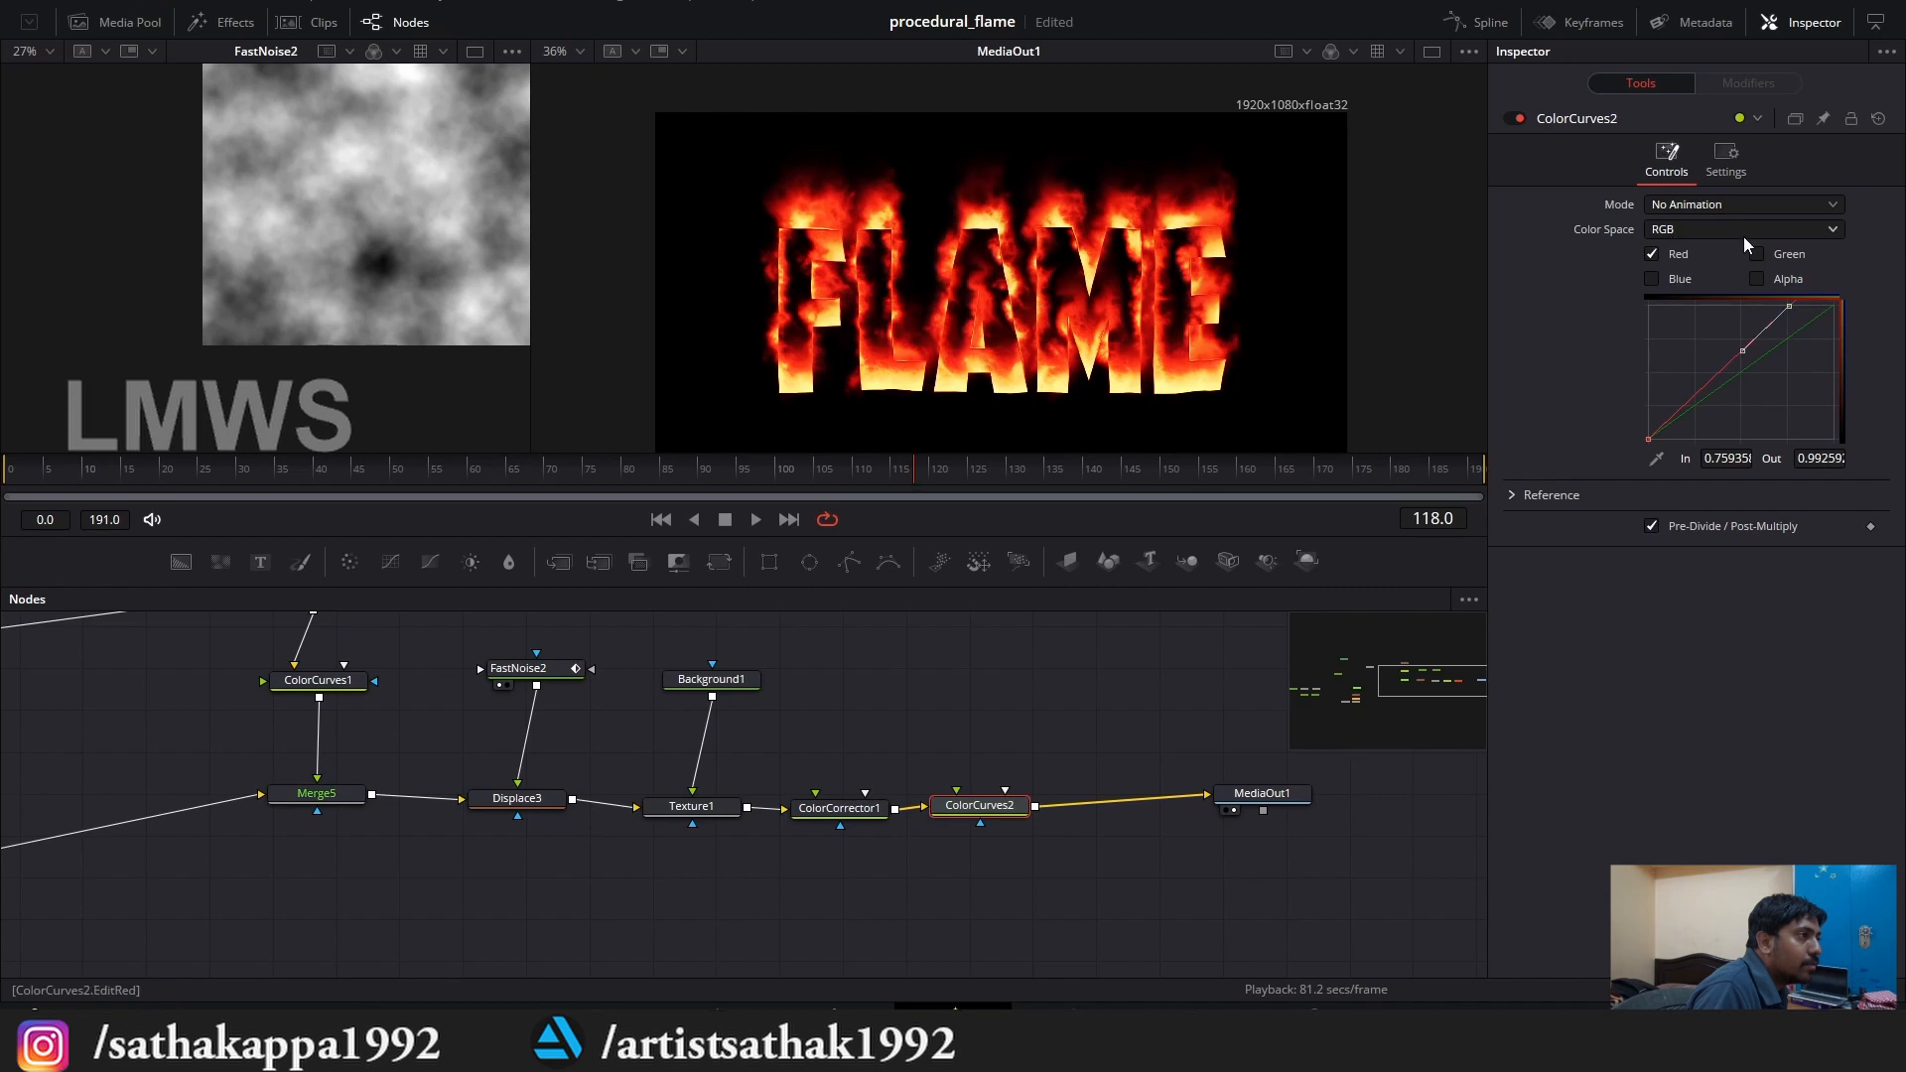
Isolate the blue channel in ColorCurves2, lower its white point output to about 0.73, and save the project.
click(1652, 254)
click(1670, 278)
drag(1833, 305, 1836, 345)
key(ctrl+s)
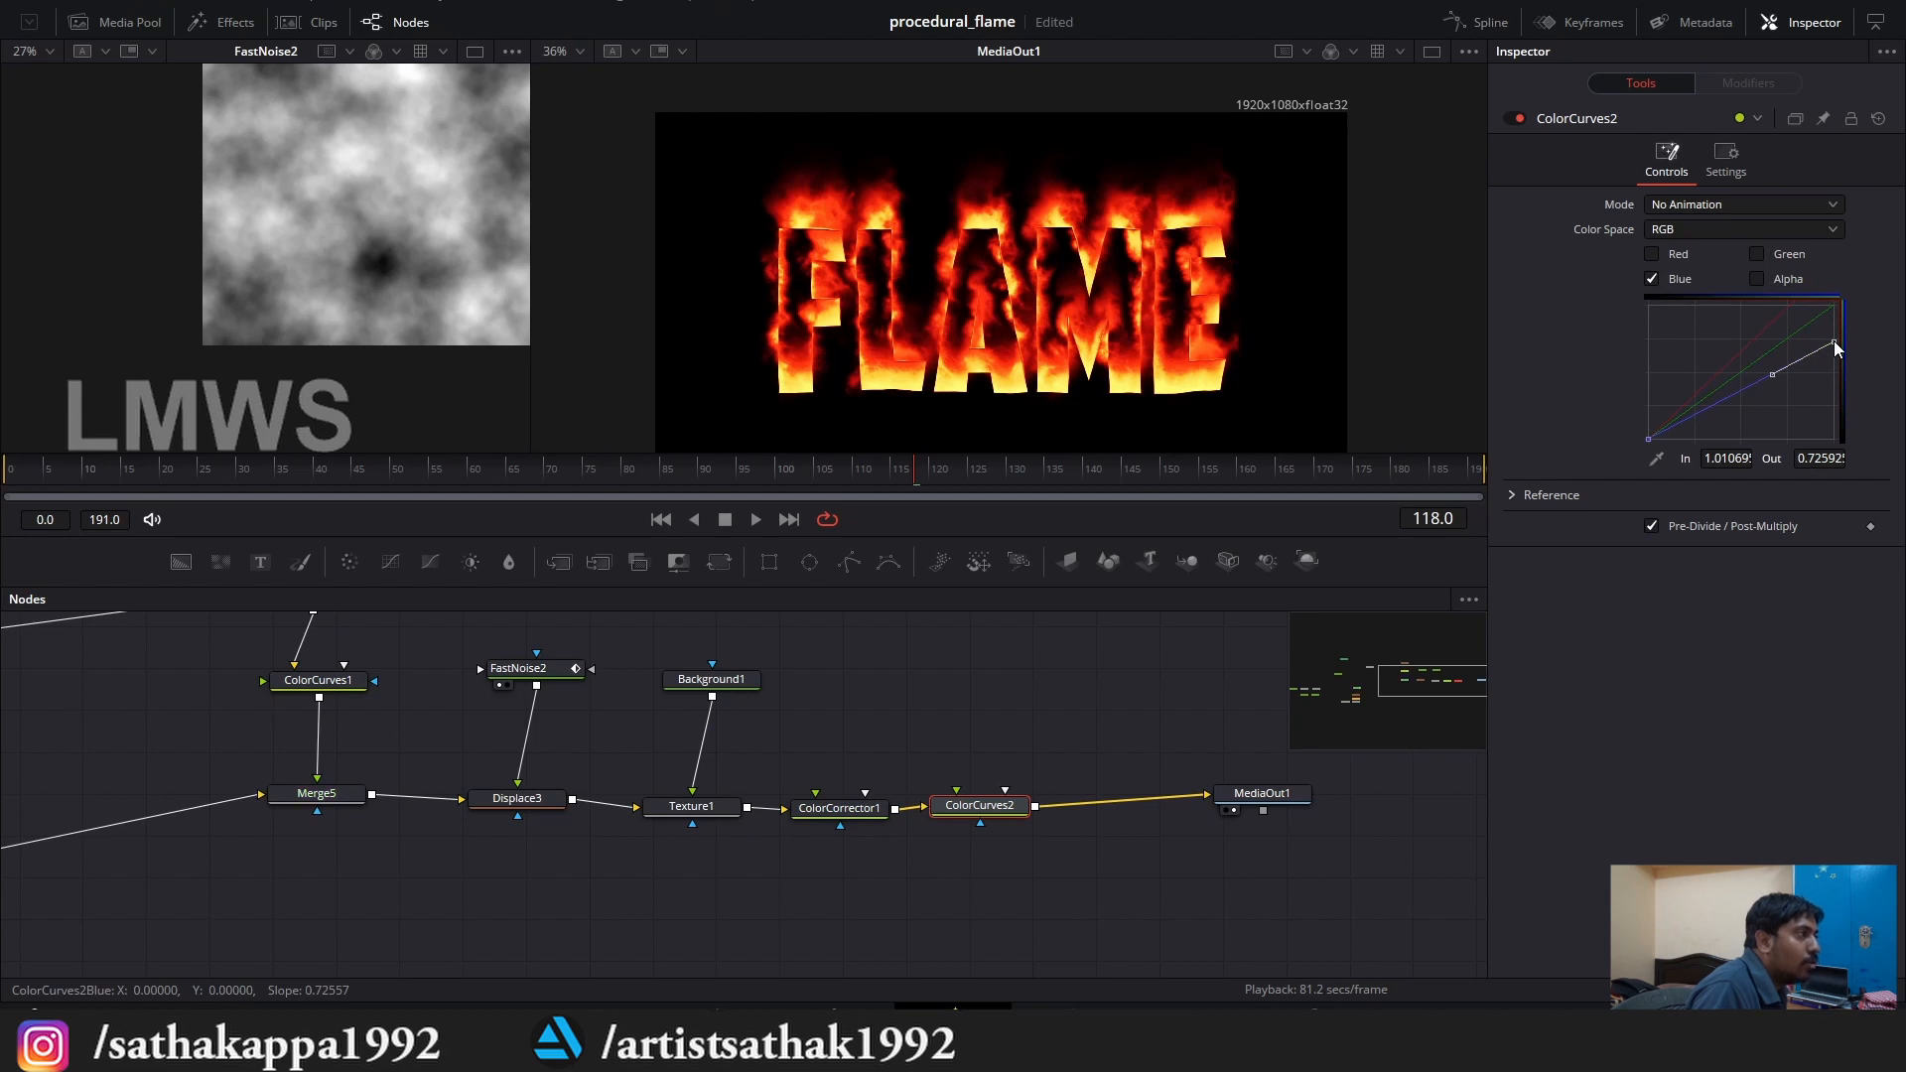
Lower ColorCorrector1's saturation to 0.53 and save the project.
click(845, 812)
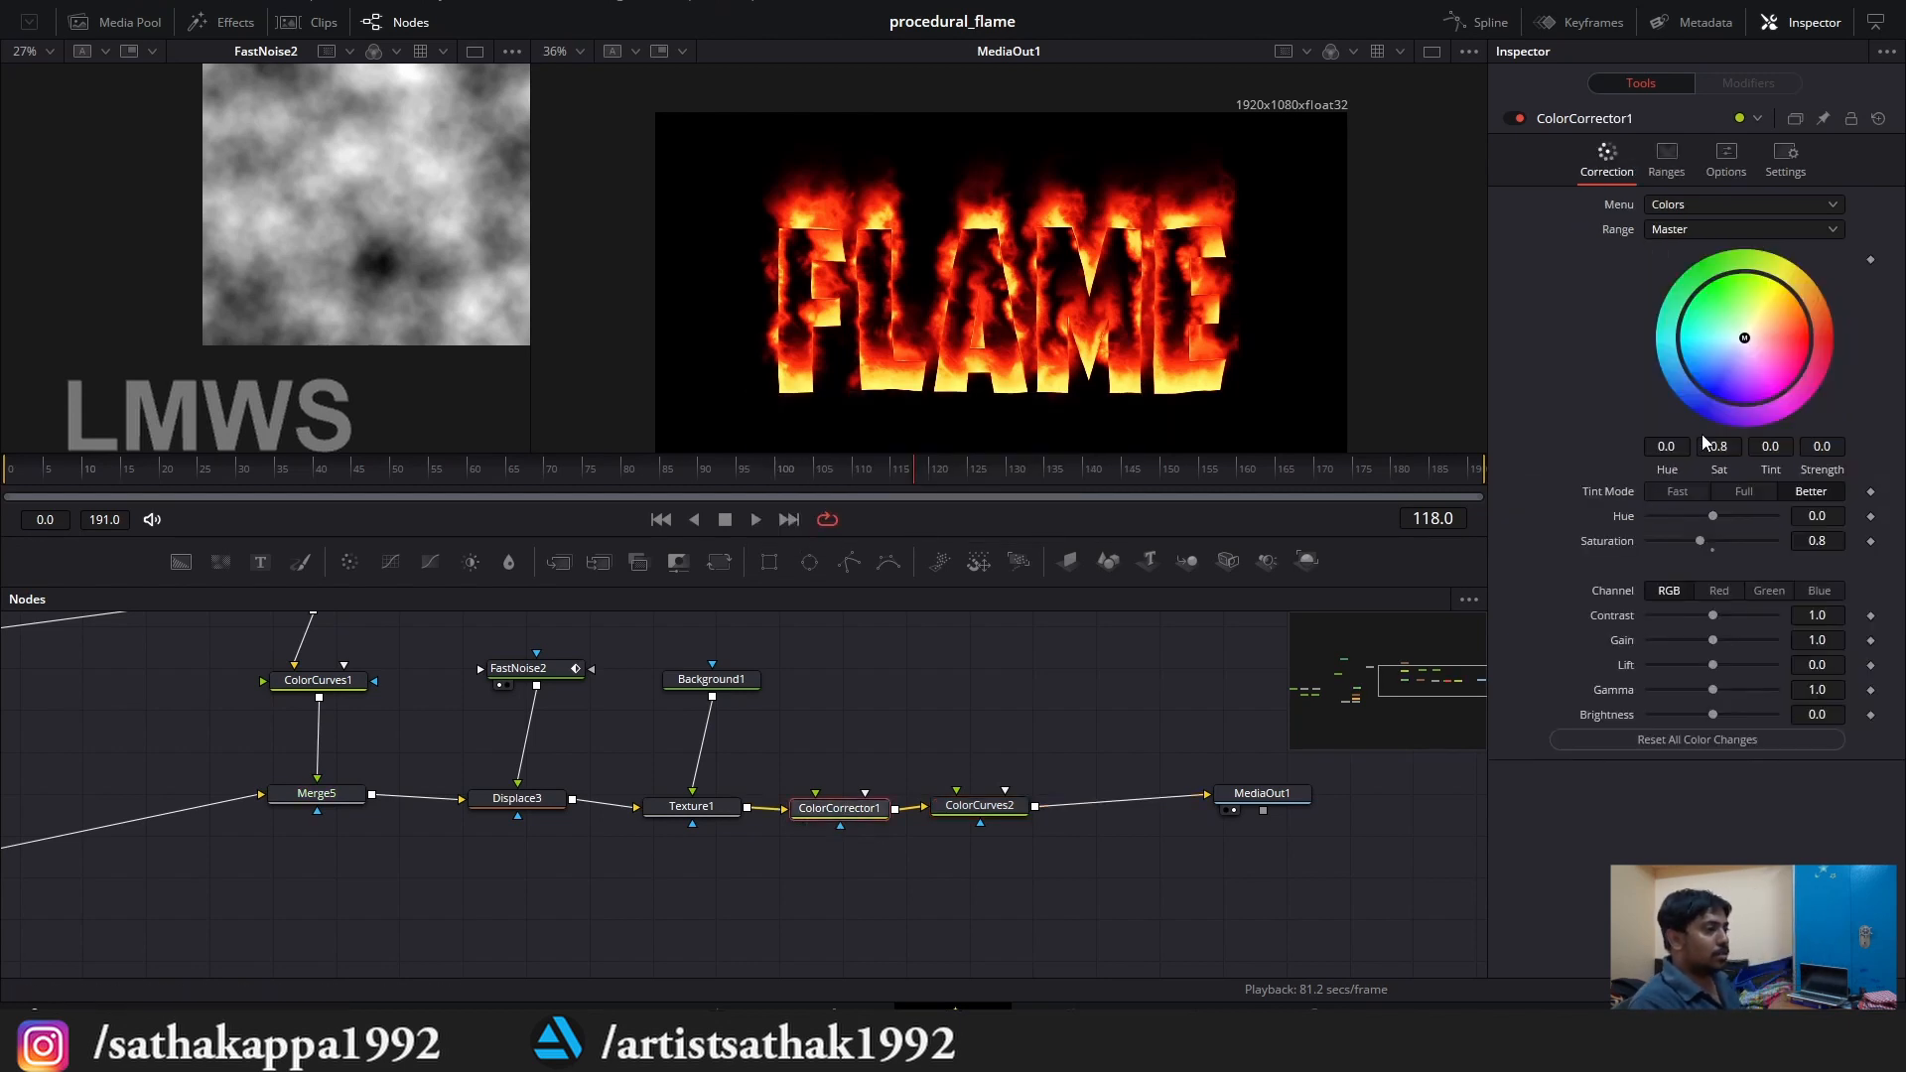
drag(1706, 542, 1682, 541)
key(ctrl+s)
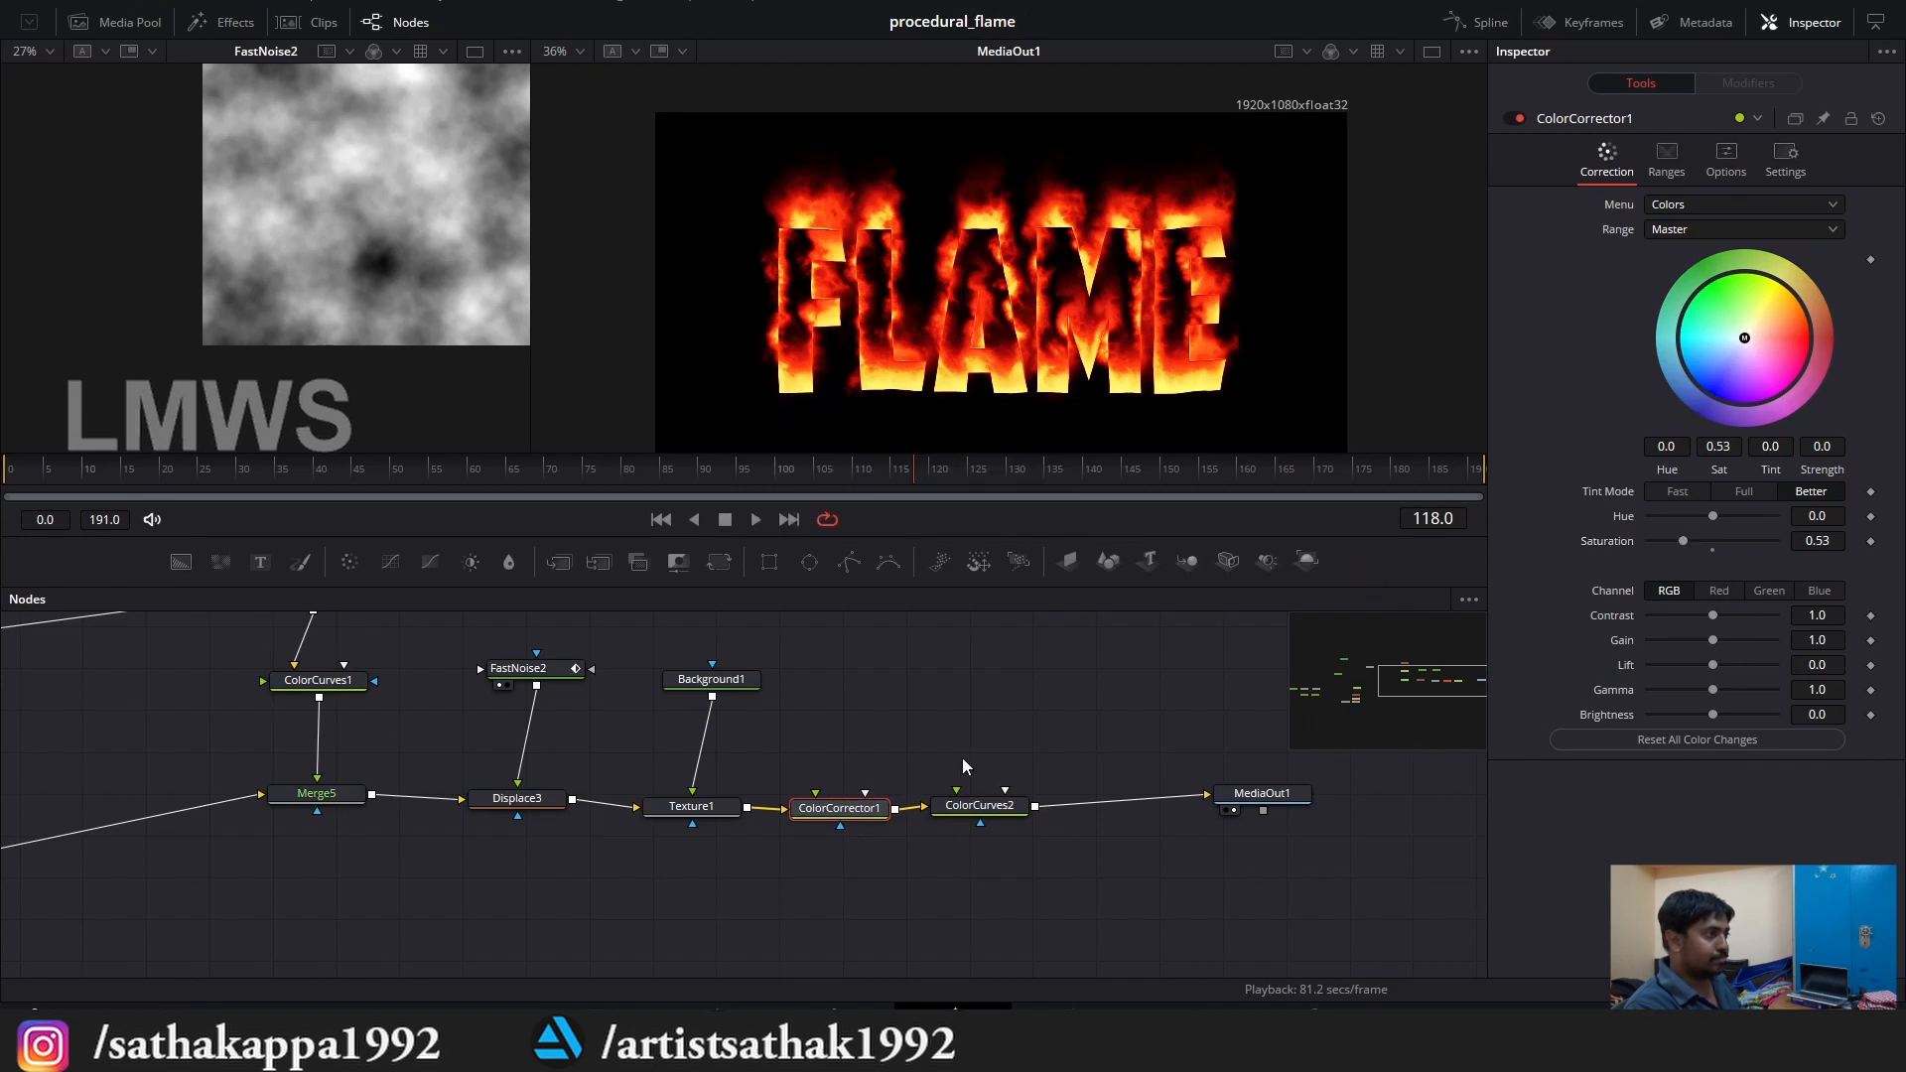
In ColorCurves2, lower the blue midtones, bow the red curve's midtones upward, and move its black point to about 0.05 in.
click(980, 805)
drag(1753, 382, 1767, 399)
click(1653, 255)
click(1722, 355)
mouse_move(1649, 439)
mouse_down()
mouse_move(1648, 420)
mouse_move(1660, 440)
mouse_up()
key(ctrl+z)
click(1682, 274)
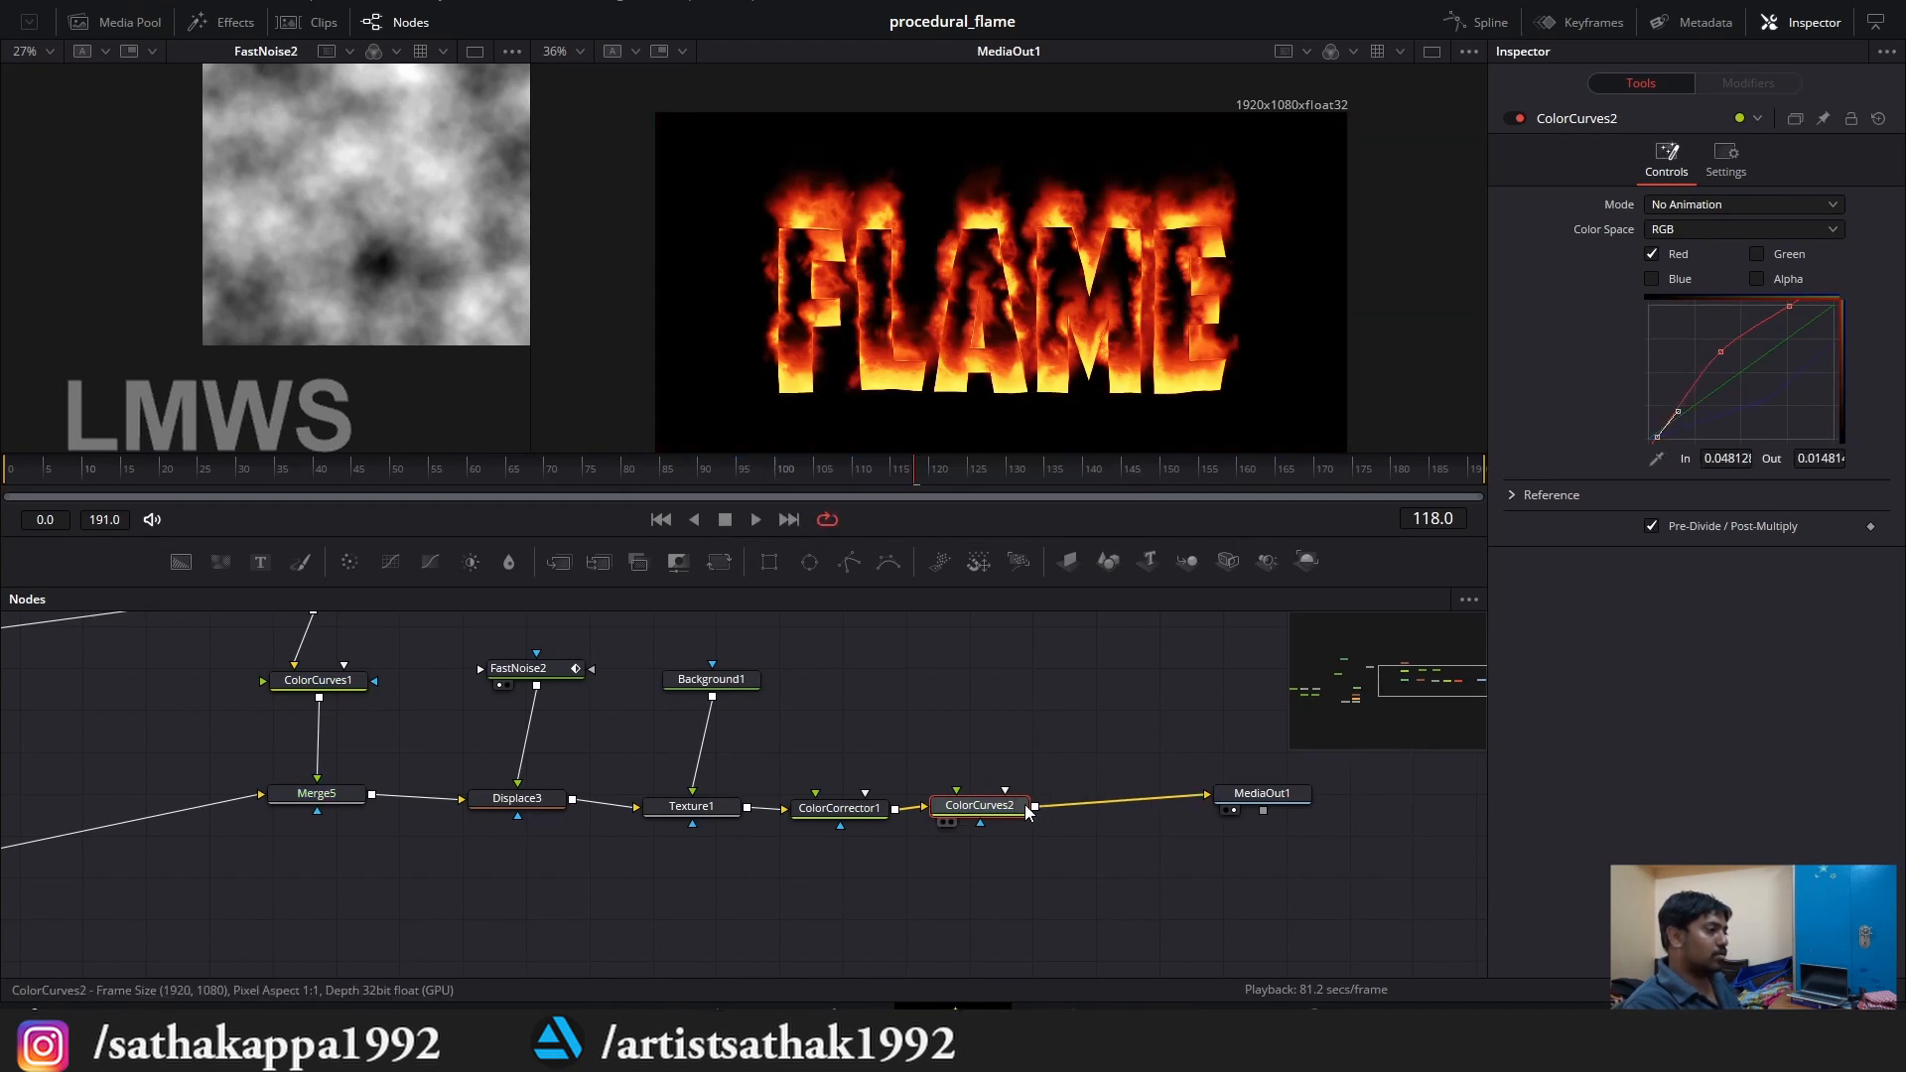
Insert another Color Curves node between ColorCorrector1 and ColorCurves2, with alpha excluded and Pre-Divide / Post-Multiply enabled.
drag(1025, 804, 1072, 806)
drag(1213, 796, 1260, 796)
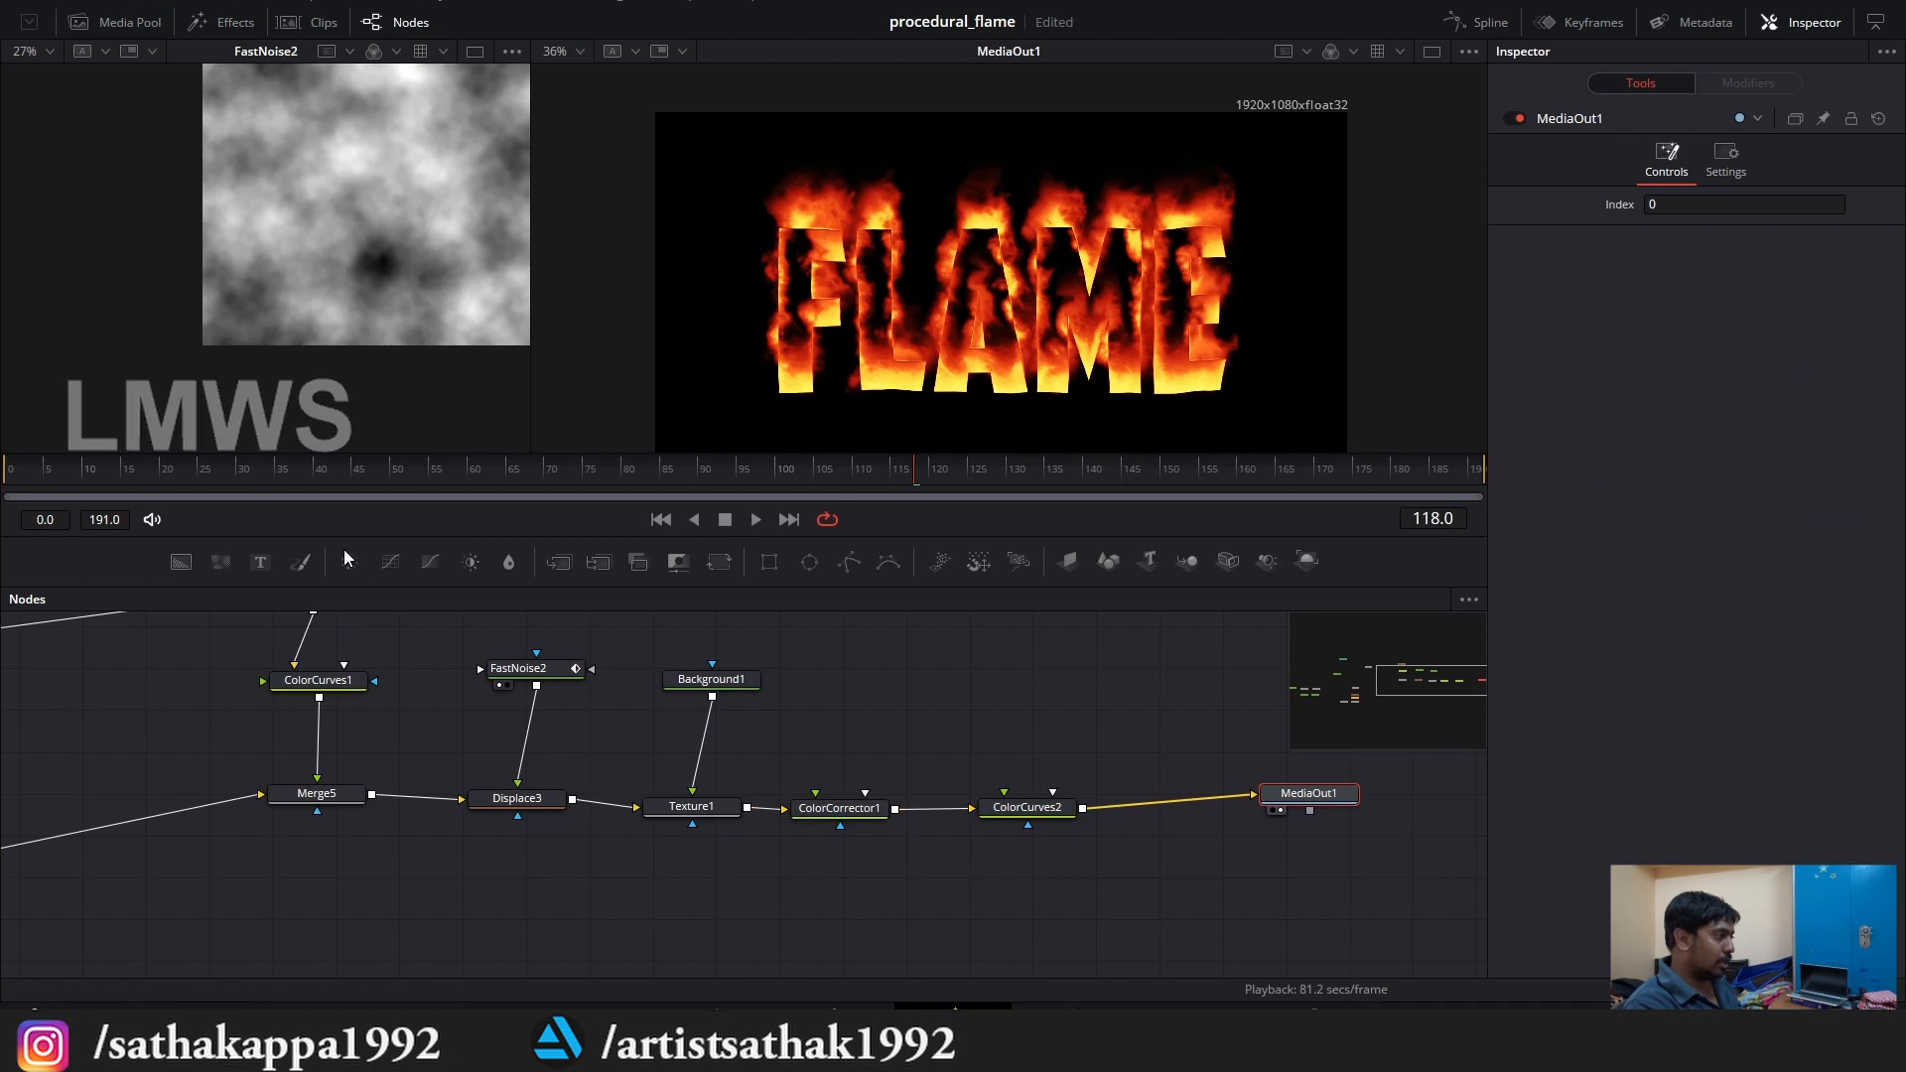
drag(390, 562, 947, 805)
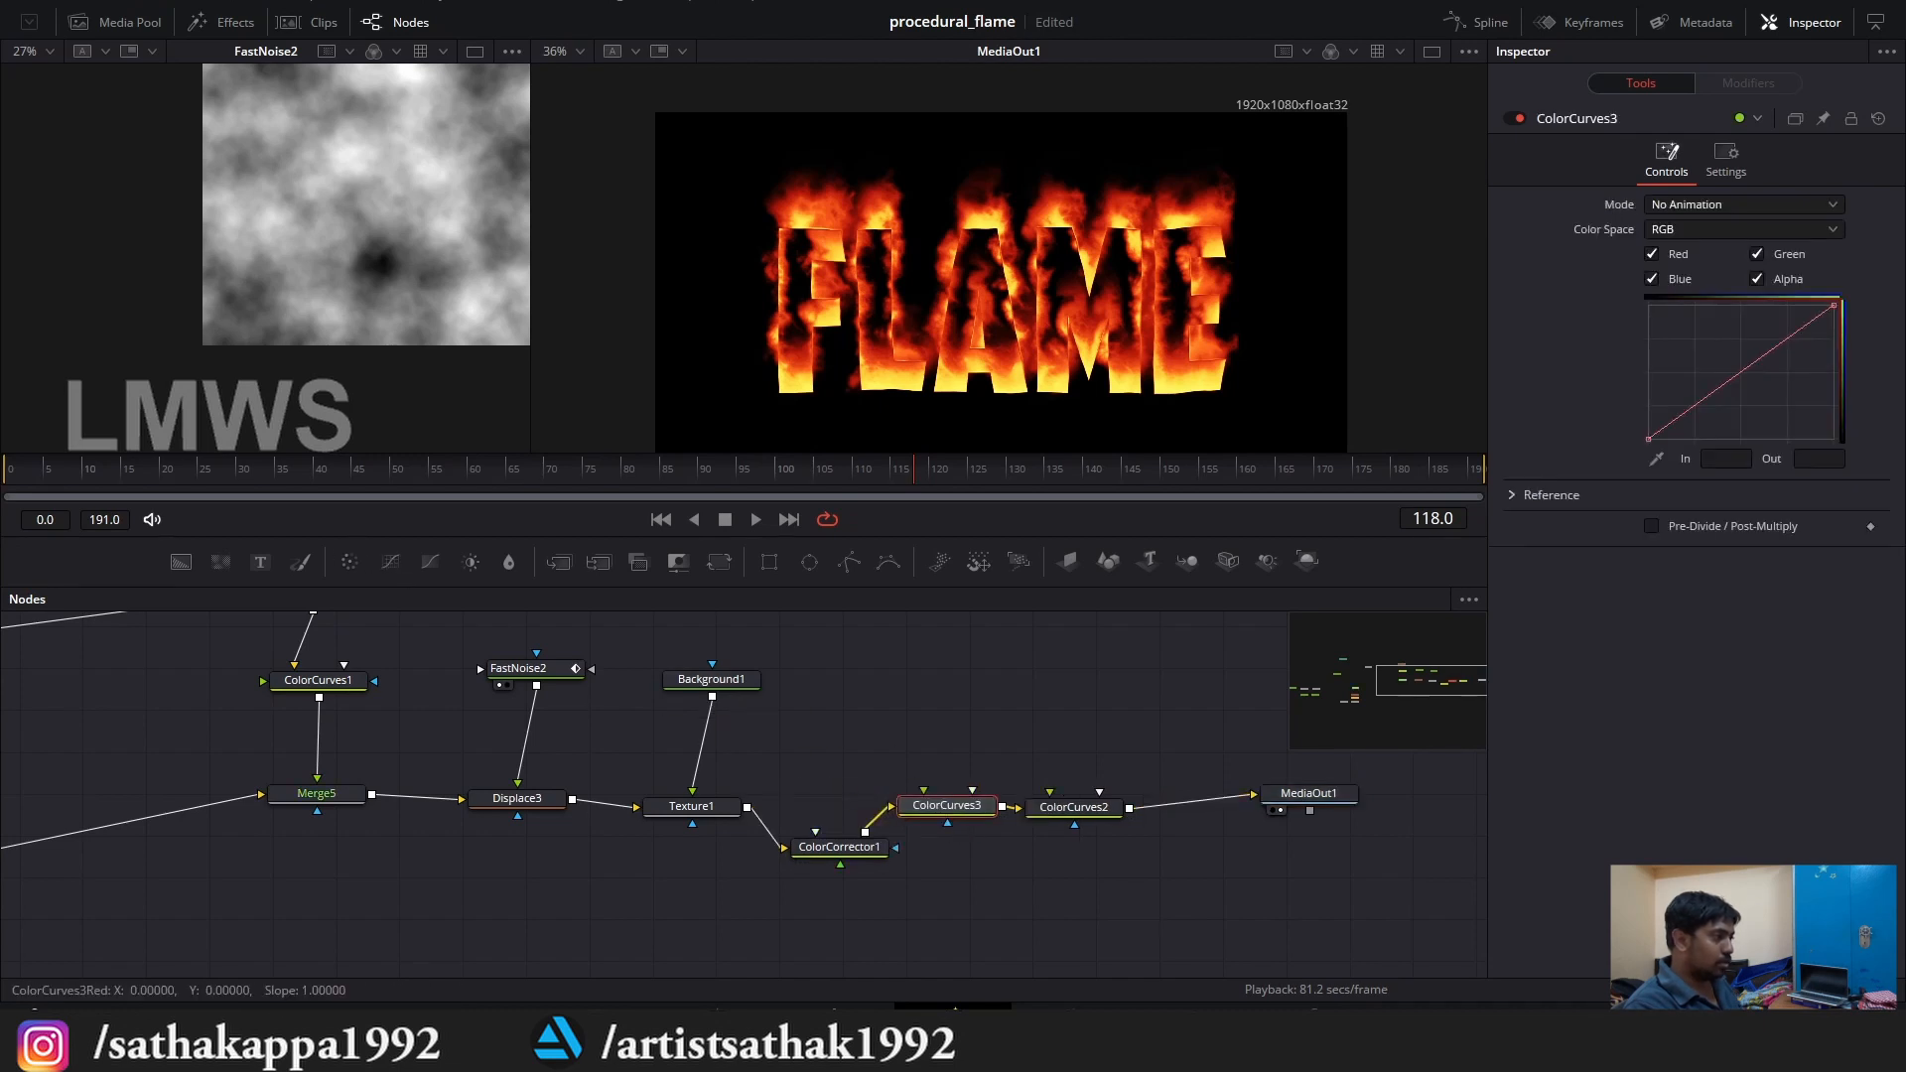
click(1770, 281)
click(1678, 524)
Shape ColorCurves3 into a gentle S-curve with raised highlights and slightly lowered shadows, and save the project.
drag(1788, 340, 1784, 332)
drag(1691, 407, 1685, 414)
key(ctrl+s)
scroll(920, 258, up, 2)
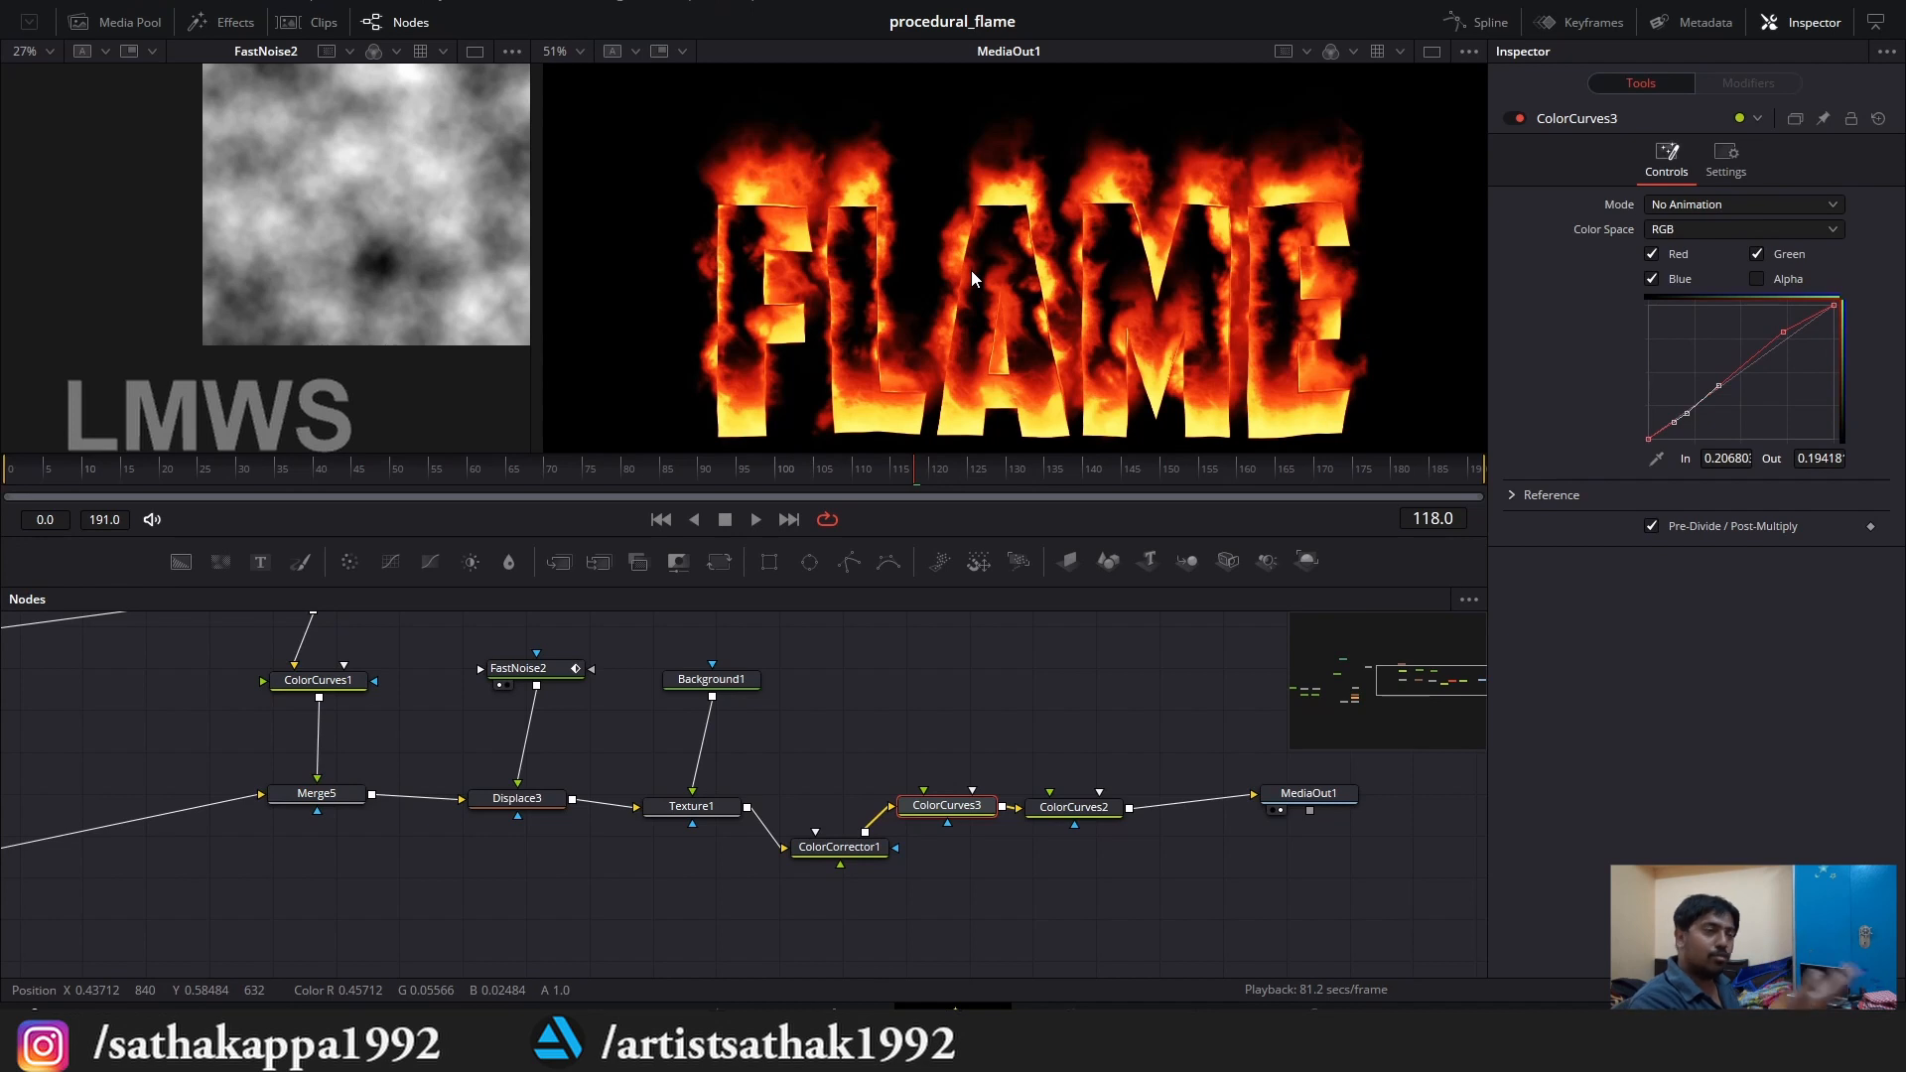
Line up ColorCorrector1, ColorCurves3 and ColorCurves2 after Texture1, and move MediaOut1 farther down the chain.
drag(905, 747, 1080, 886)
drag(946, 805, 975, 826)
drag(838, 847, 807, 820)
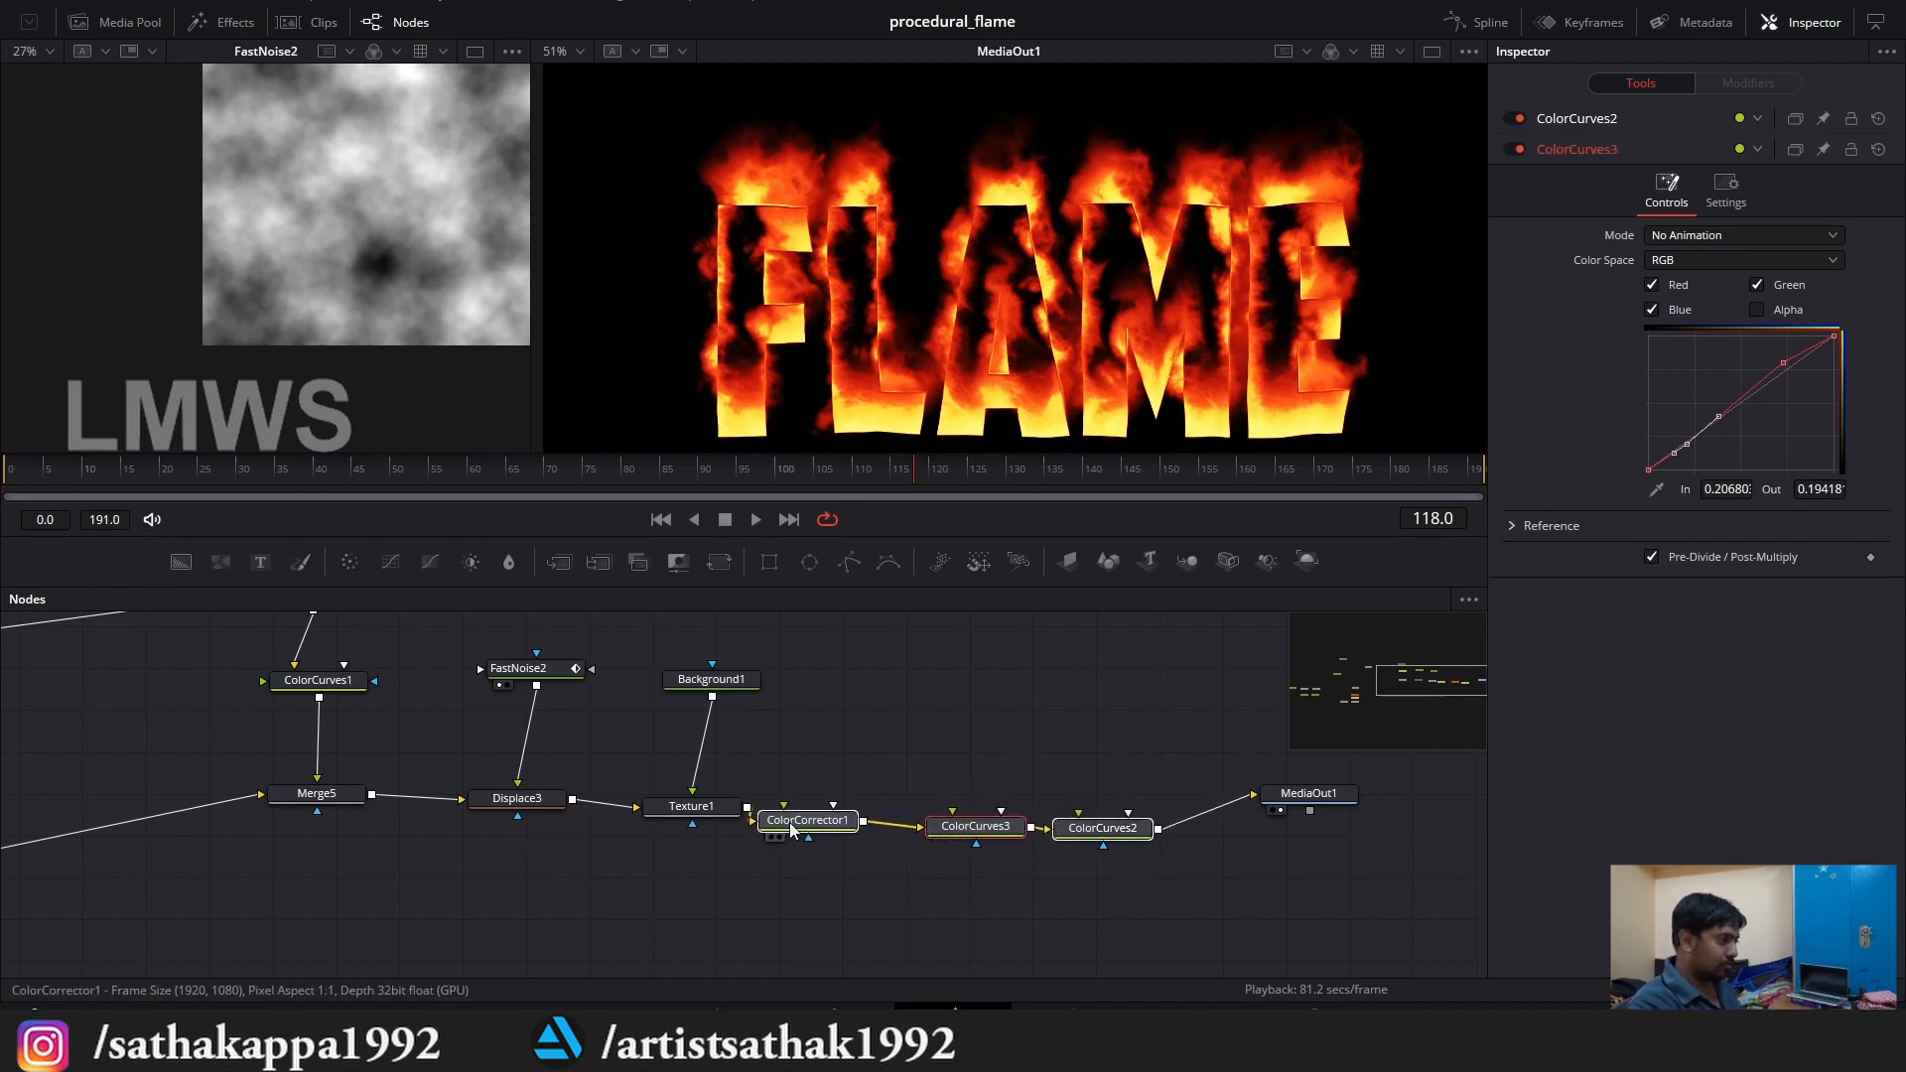
scroll(921, 824, up, 1)
scroll(933, 785, down, 6)
scroll(957, 758, up, 3)
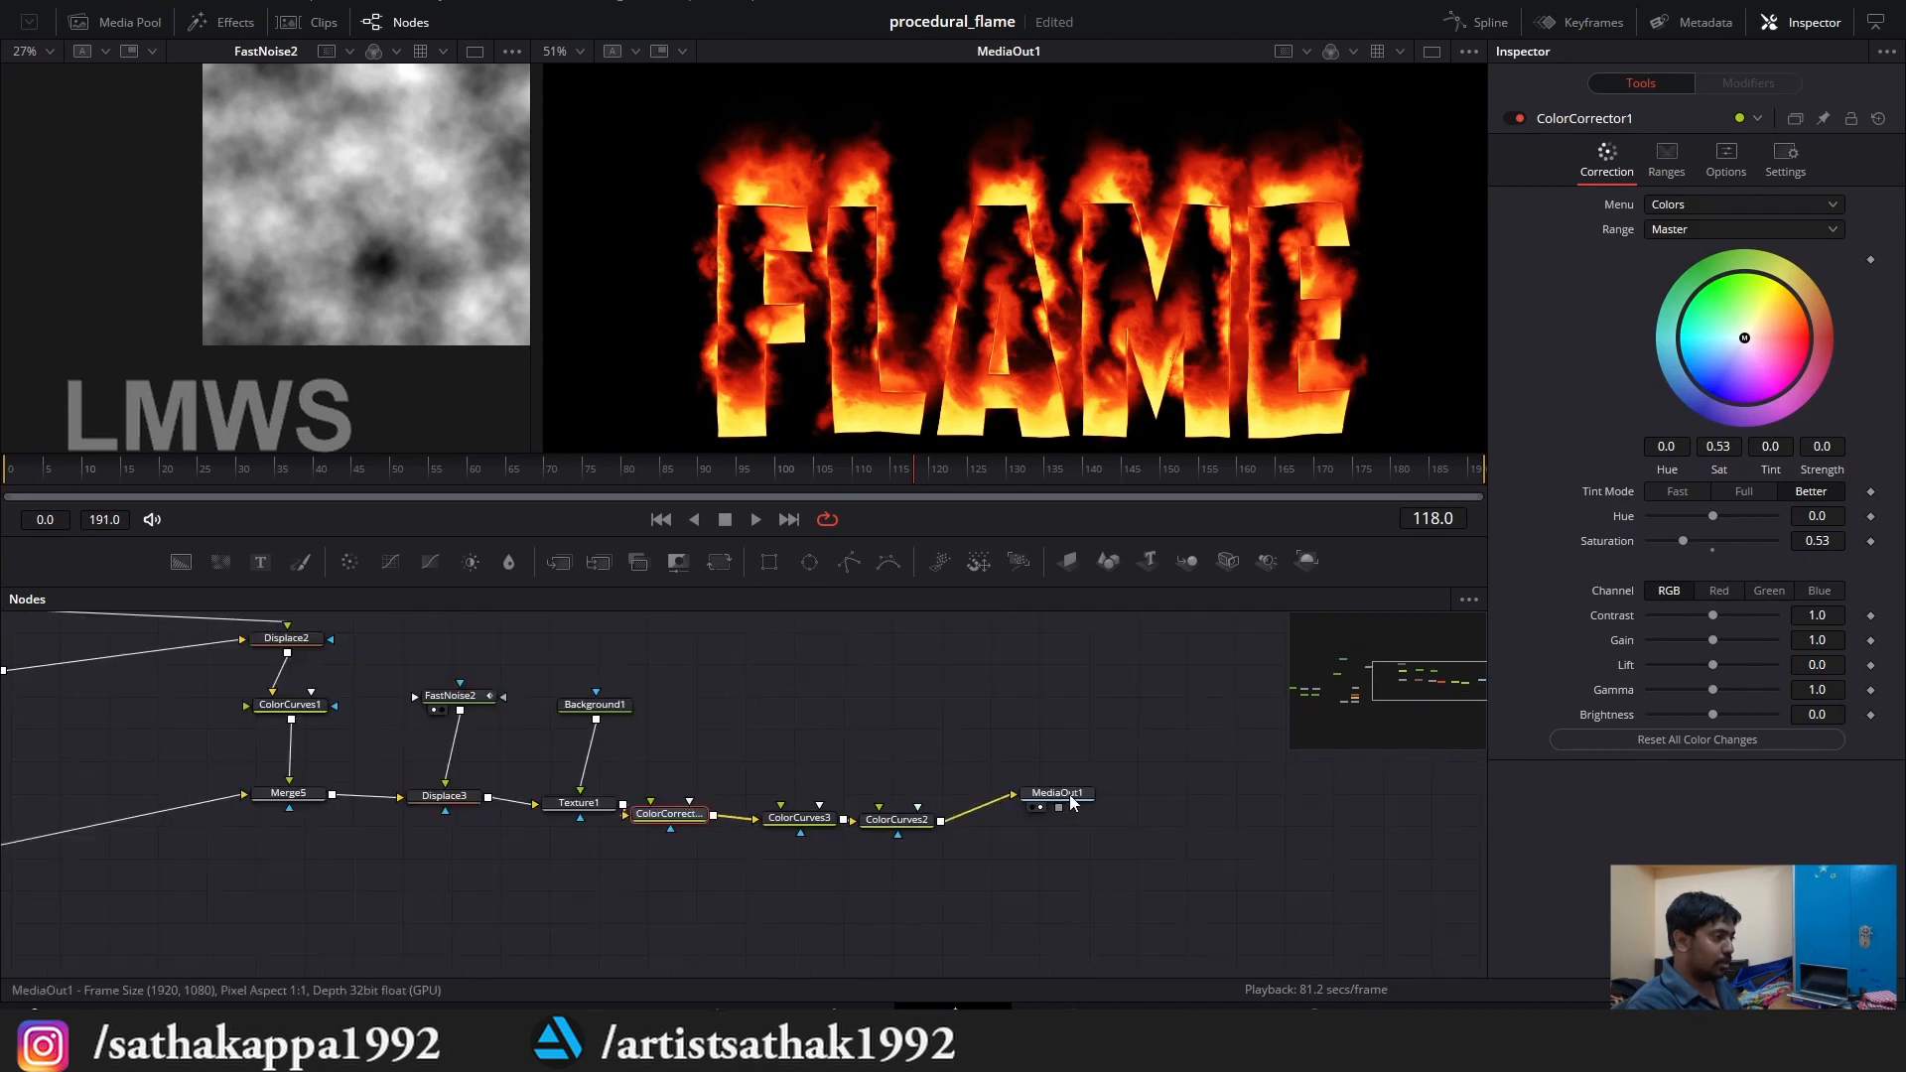
drag(1068, 798, 1231, 794)
scroll(1040, 836, up, 3)
click(899, 809)
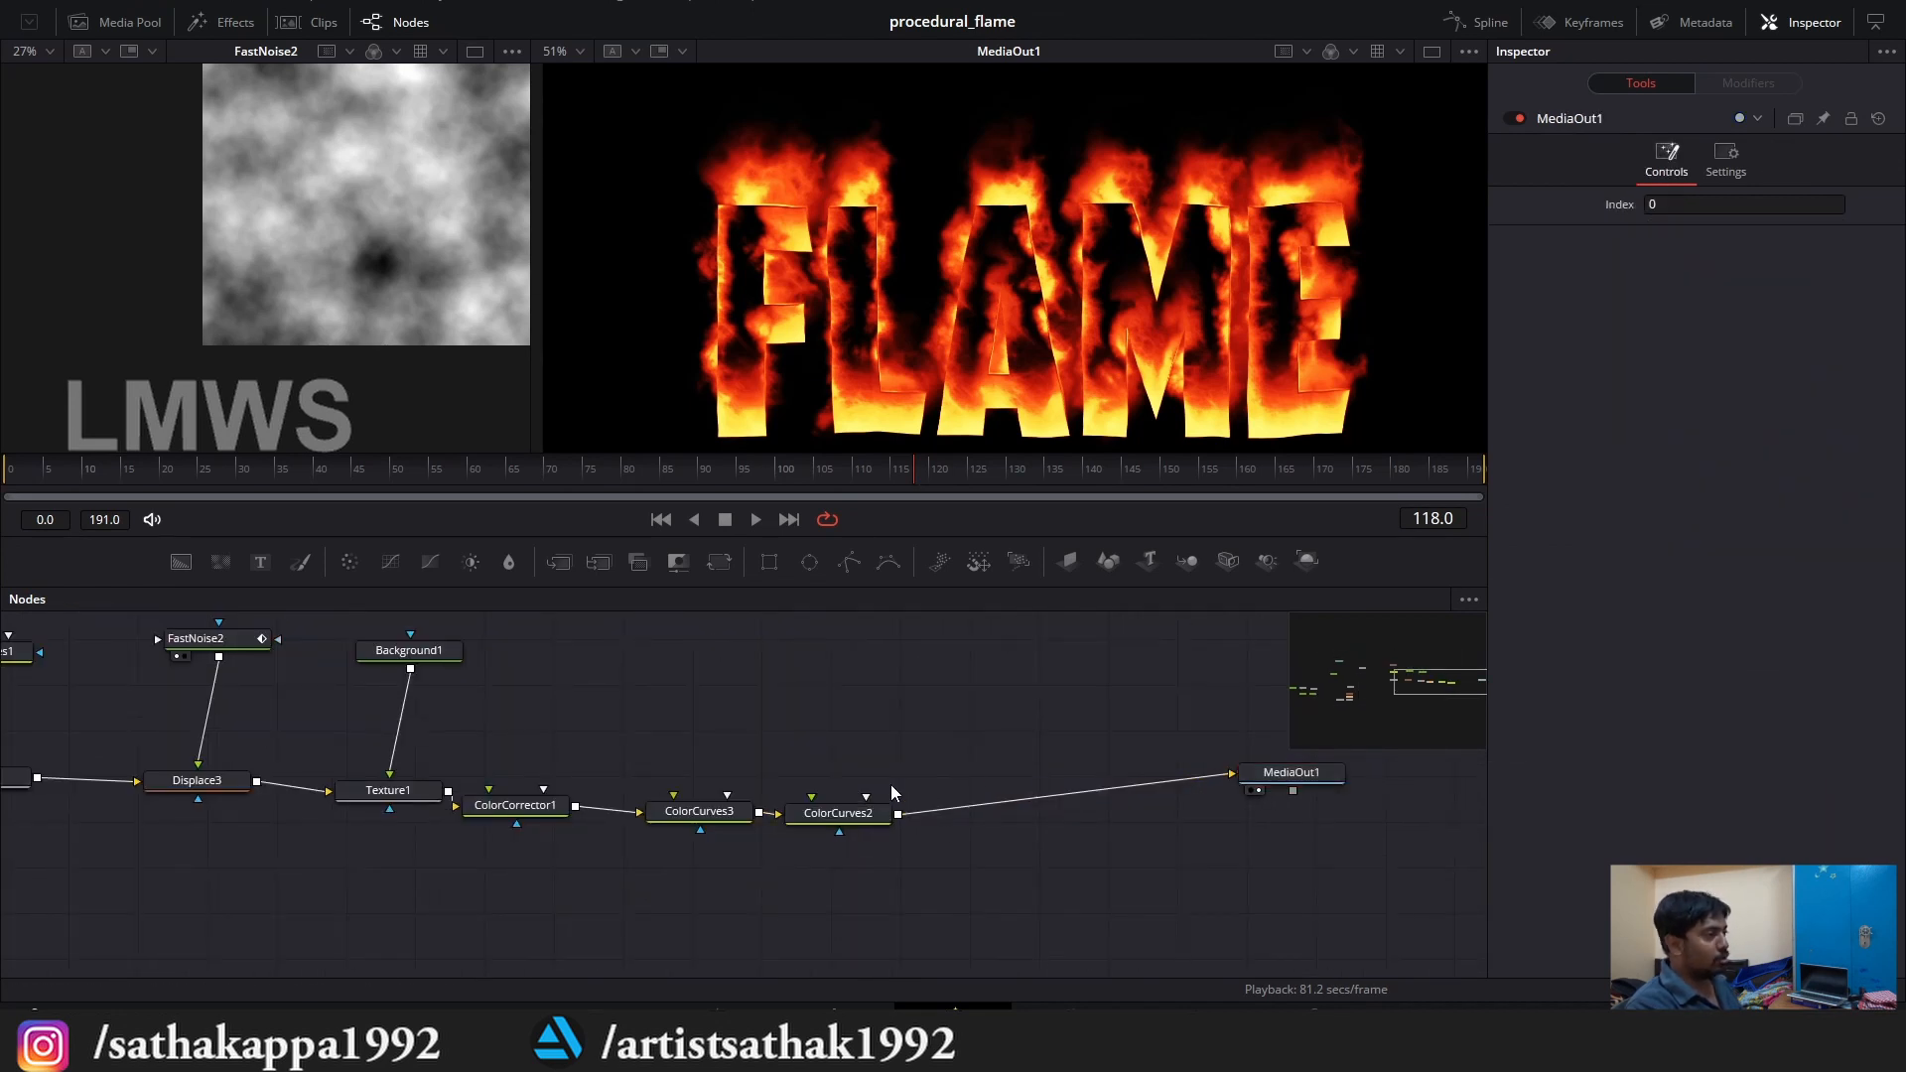
Add a Soft Glow node after ColorCurves2.
click(849, 823)
key(shift+space)
text(sof)
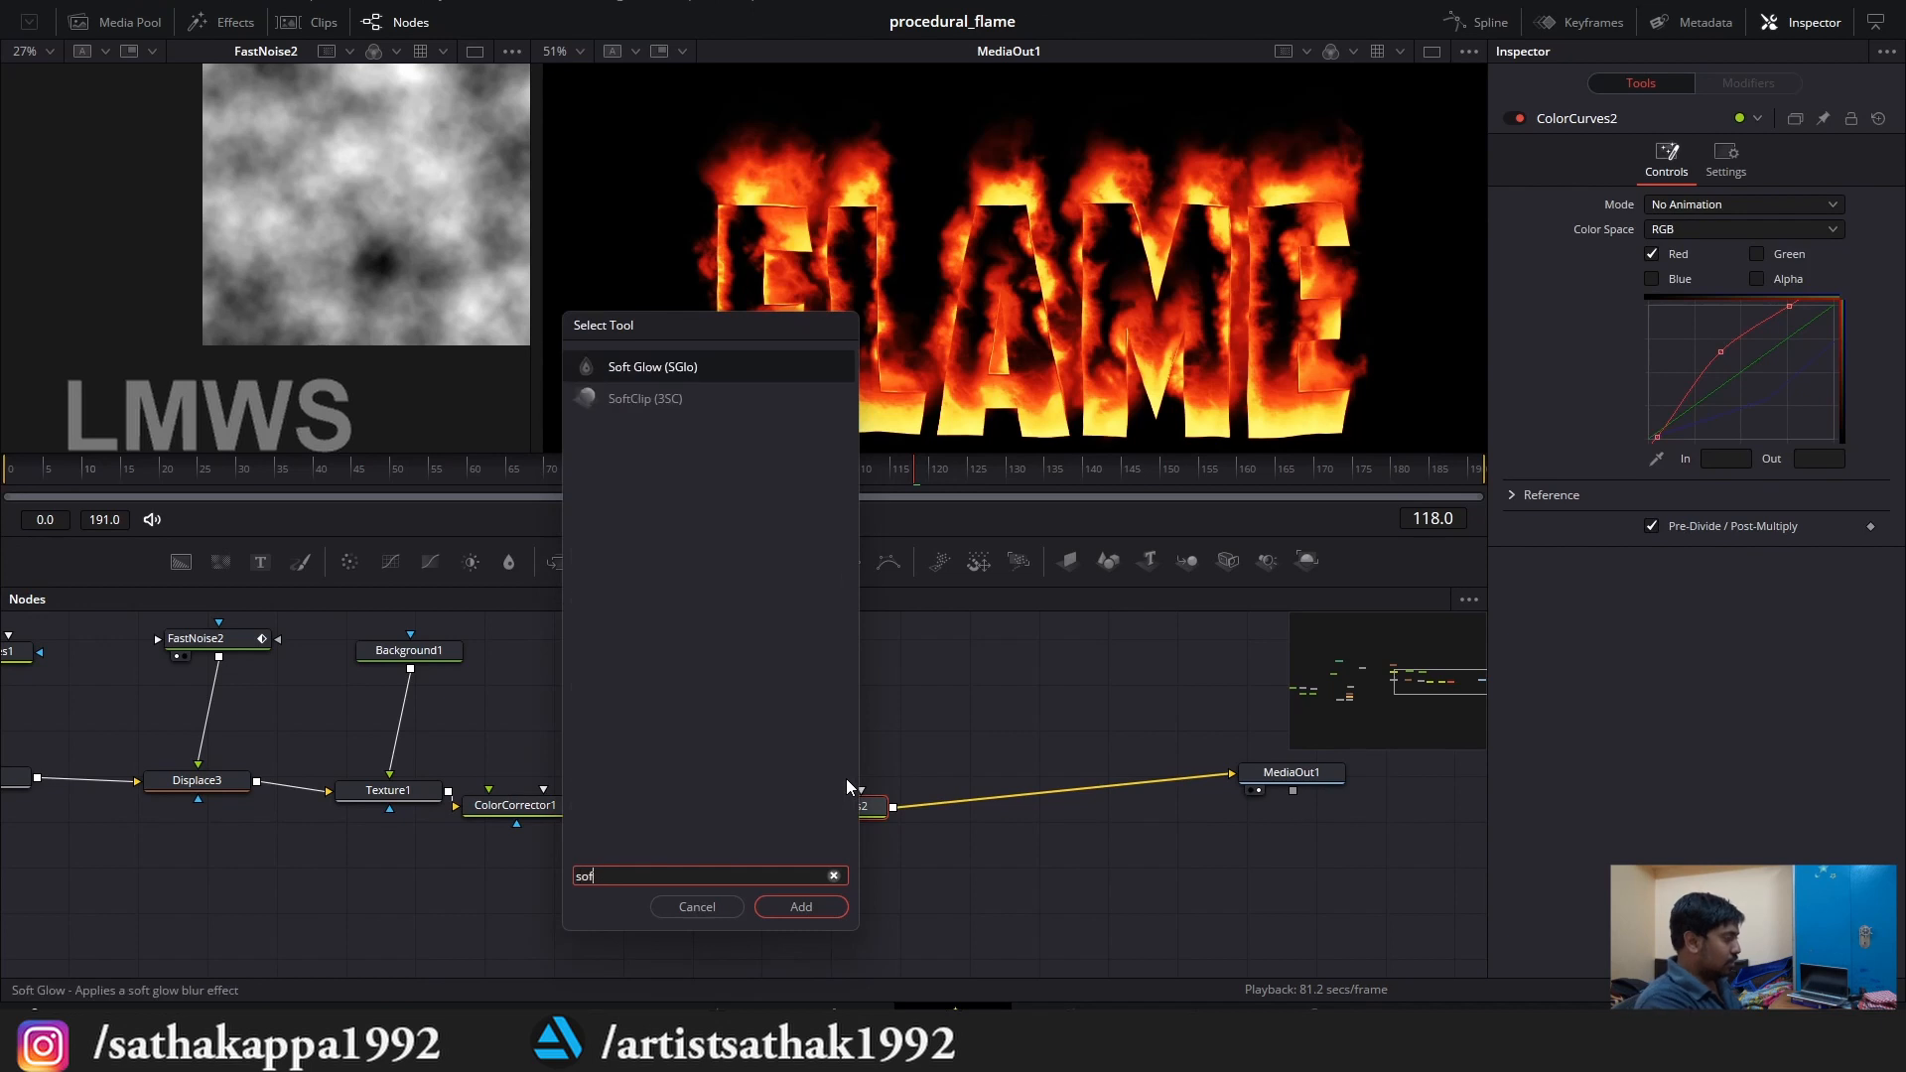
key(Return)
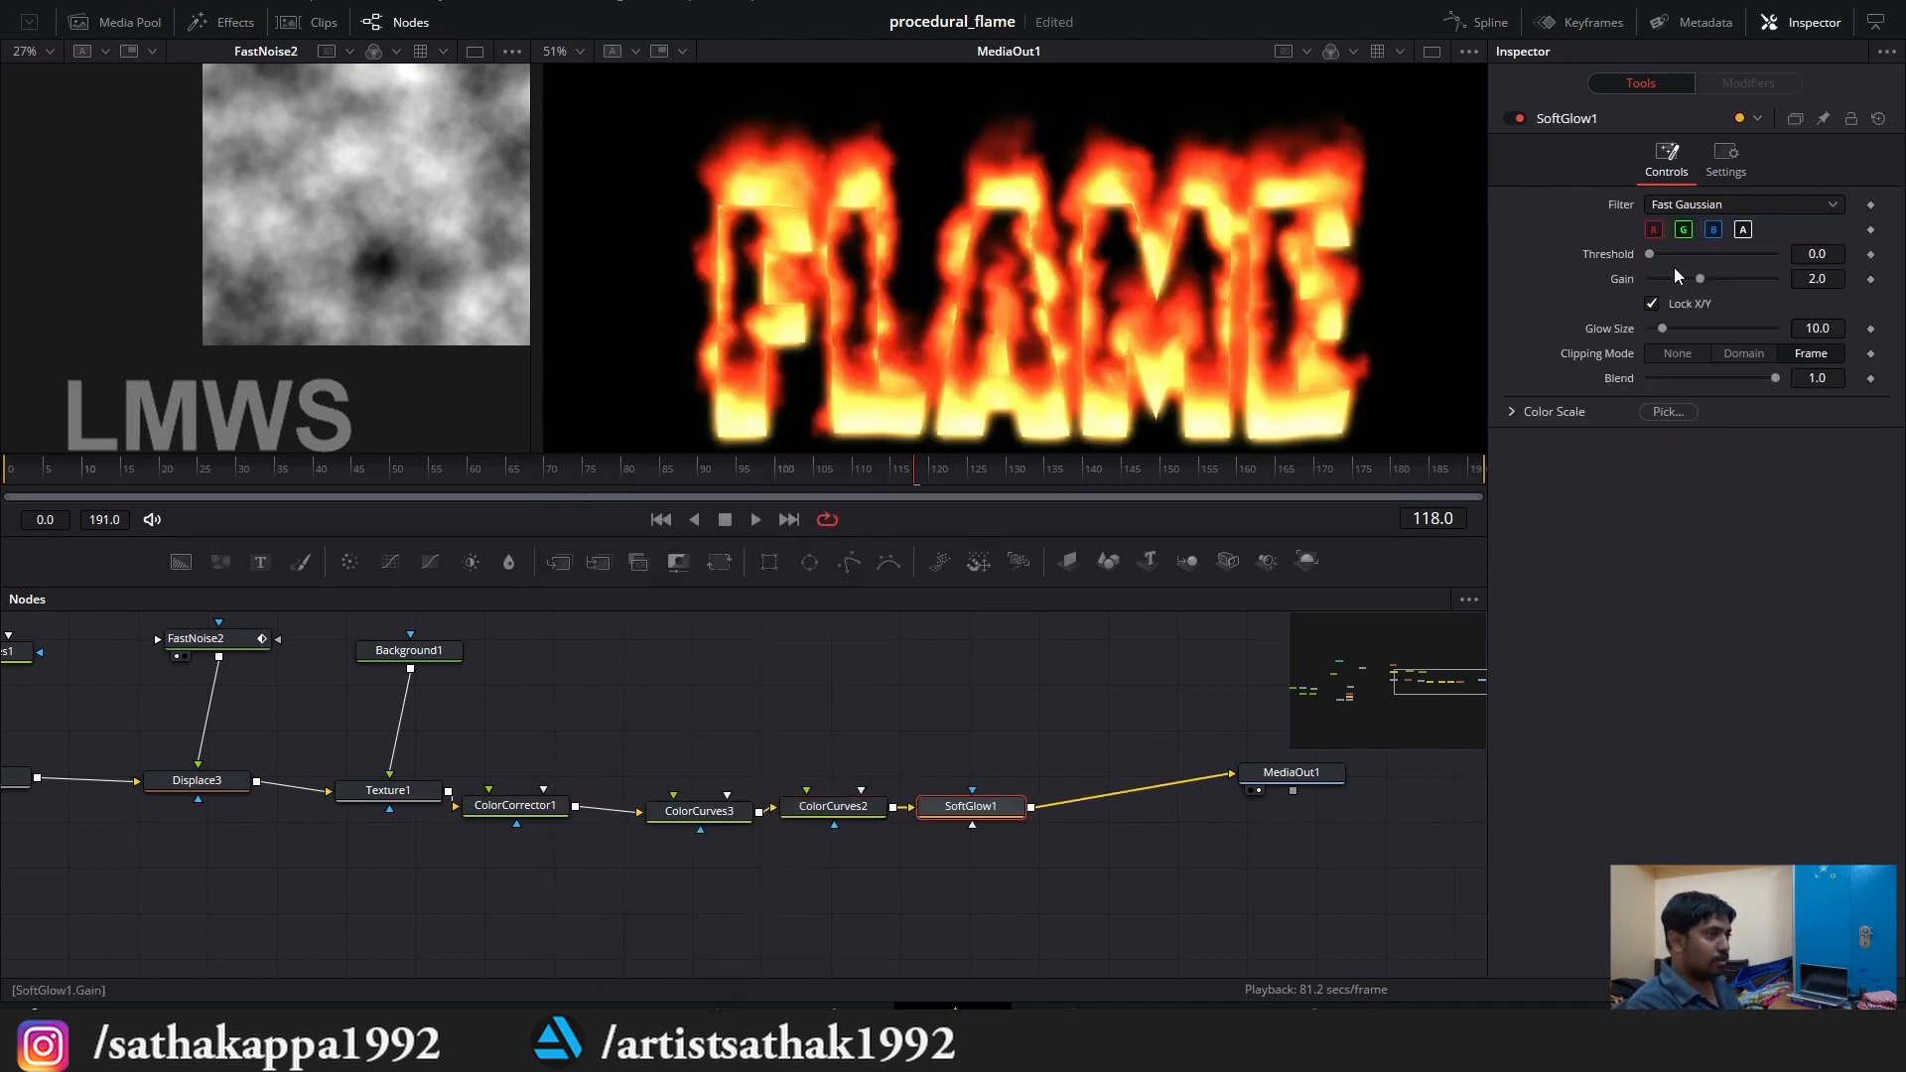
Set the Soft Glow threshold to about 0.402 and gain to about 0.709, and raise the Glow Size to 40 or more.
mouse_move(1653, 252)
mouse_down()
mouse_move(1699, 253)
mouse_move(1664, 277)
mouse_up()
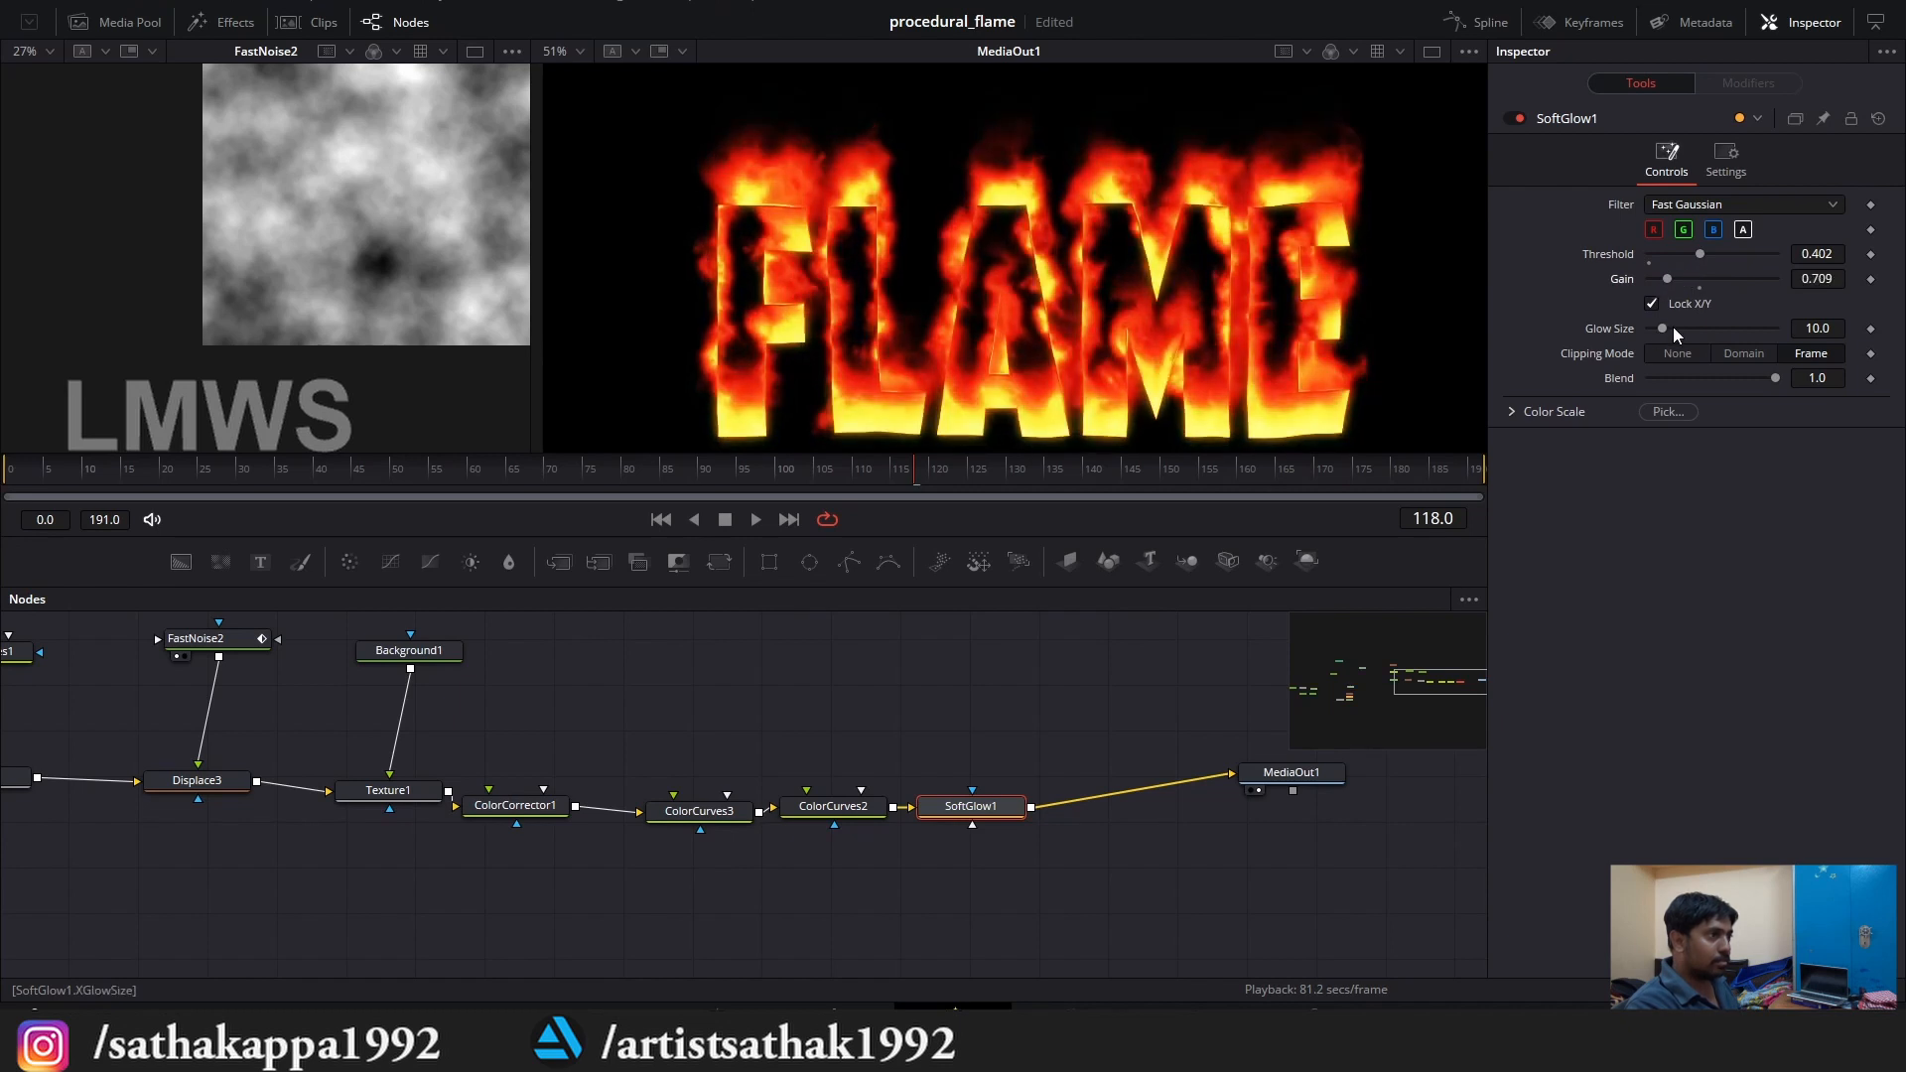
scroll(1092, 291, down, 2)
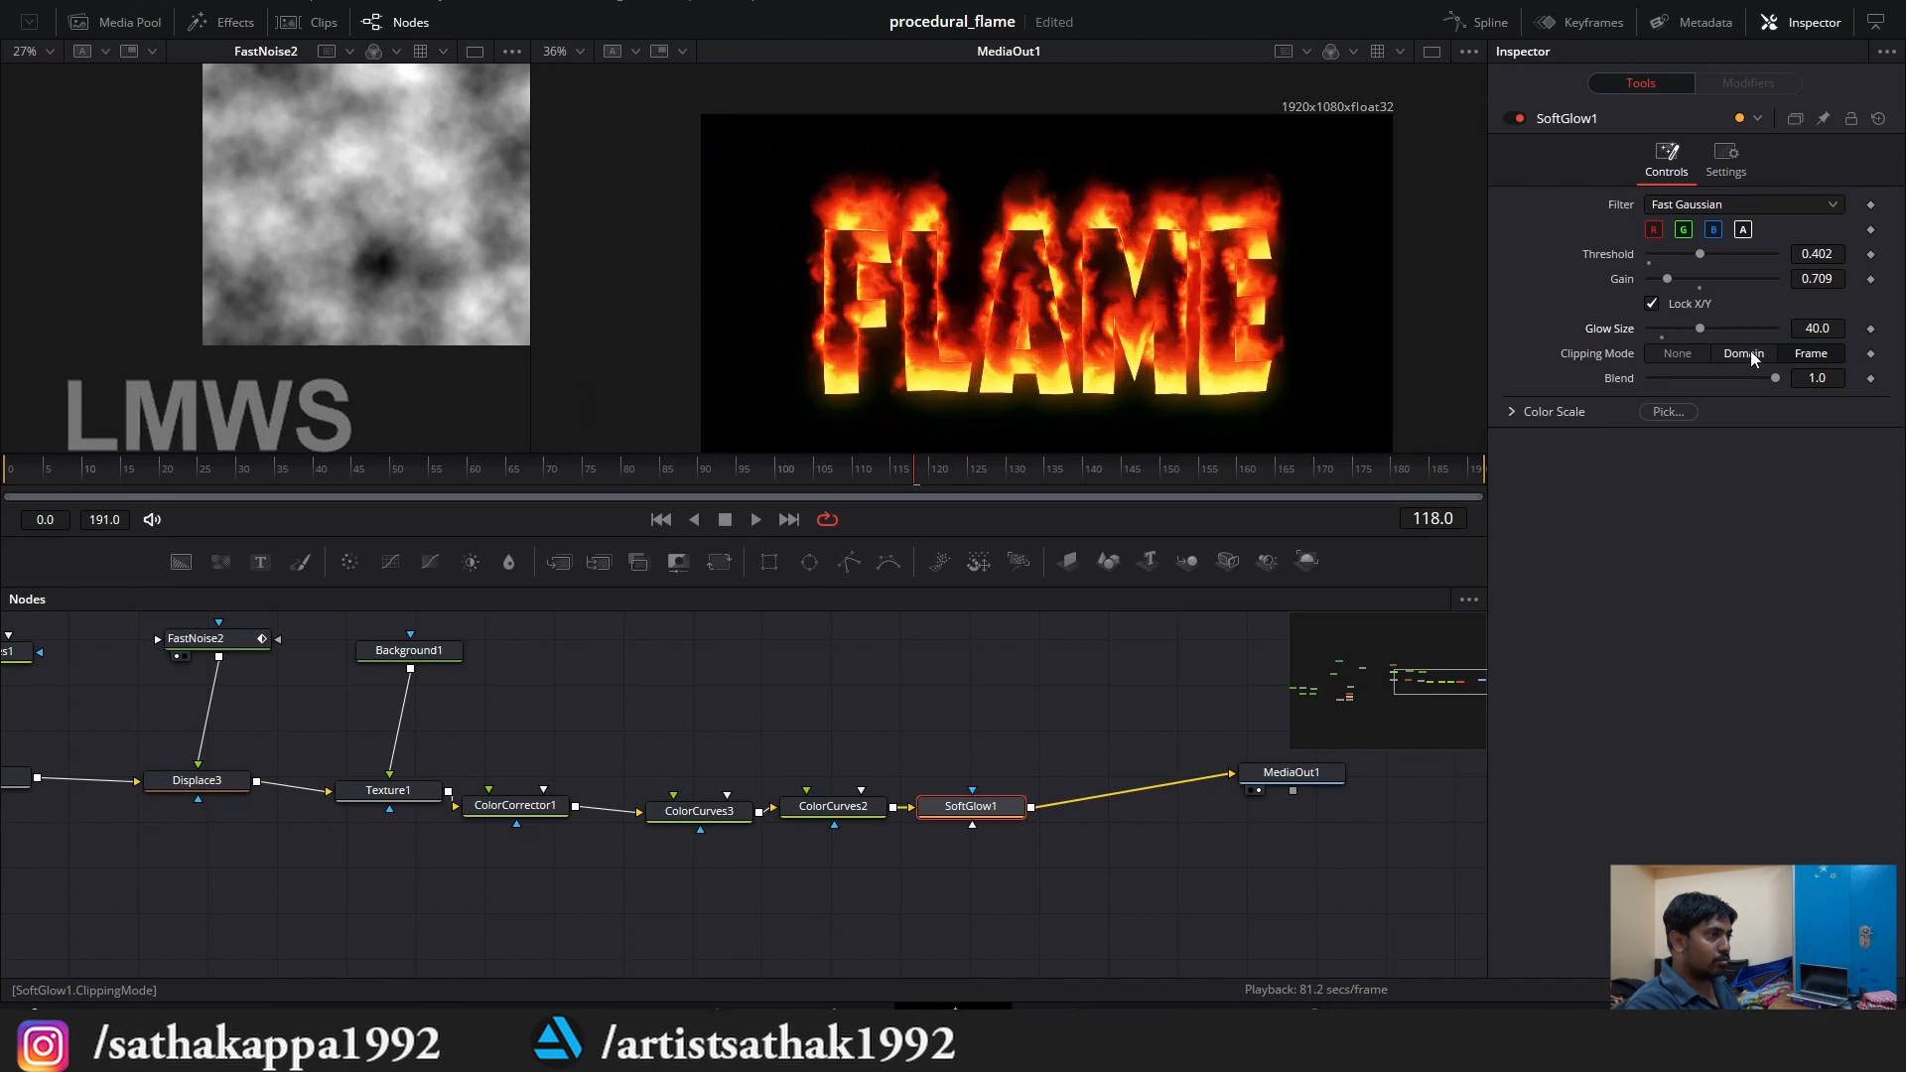
drag(1717, 333, 1724, 331)
Move MediaOut1 farther down the chain and add a Glow node after SoftGlow1.
drag(1290, 789, 1385, 809)
click(993, 807)
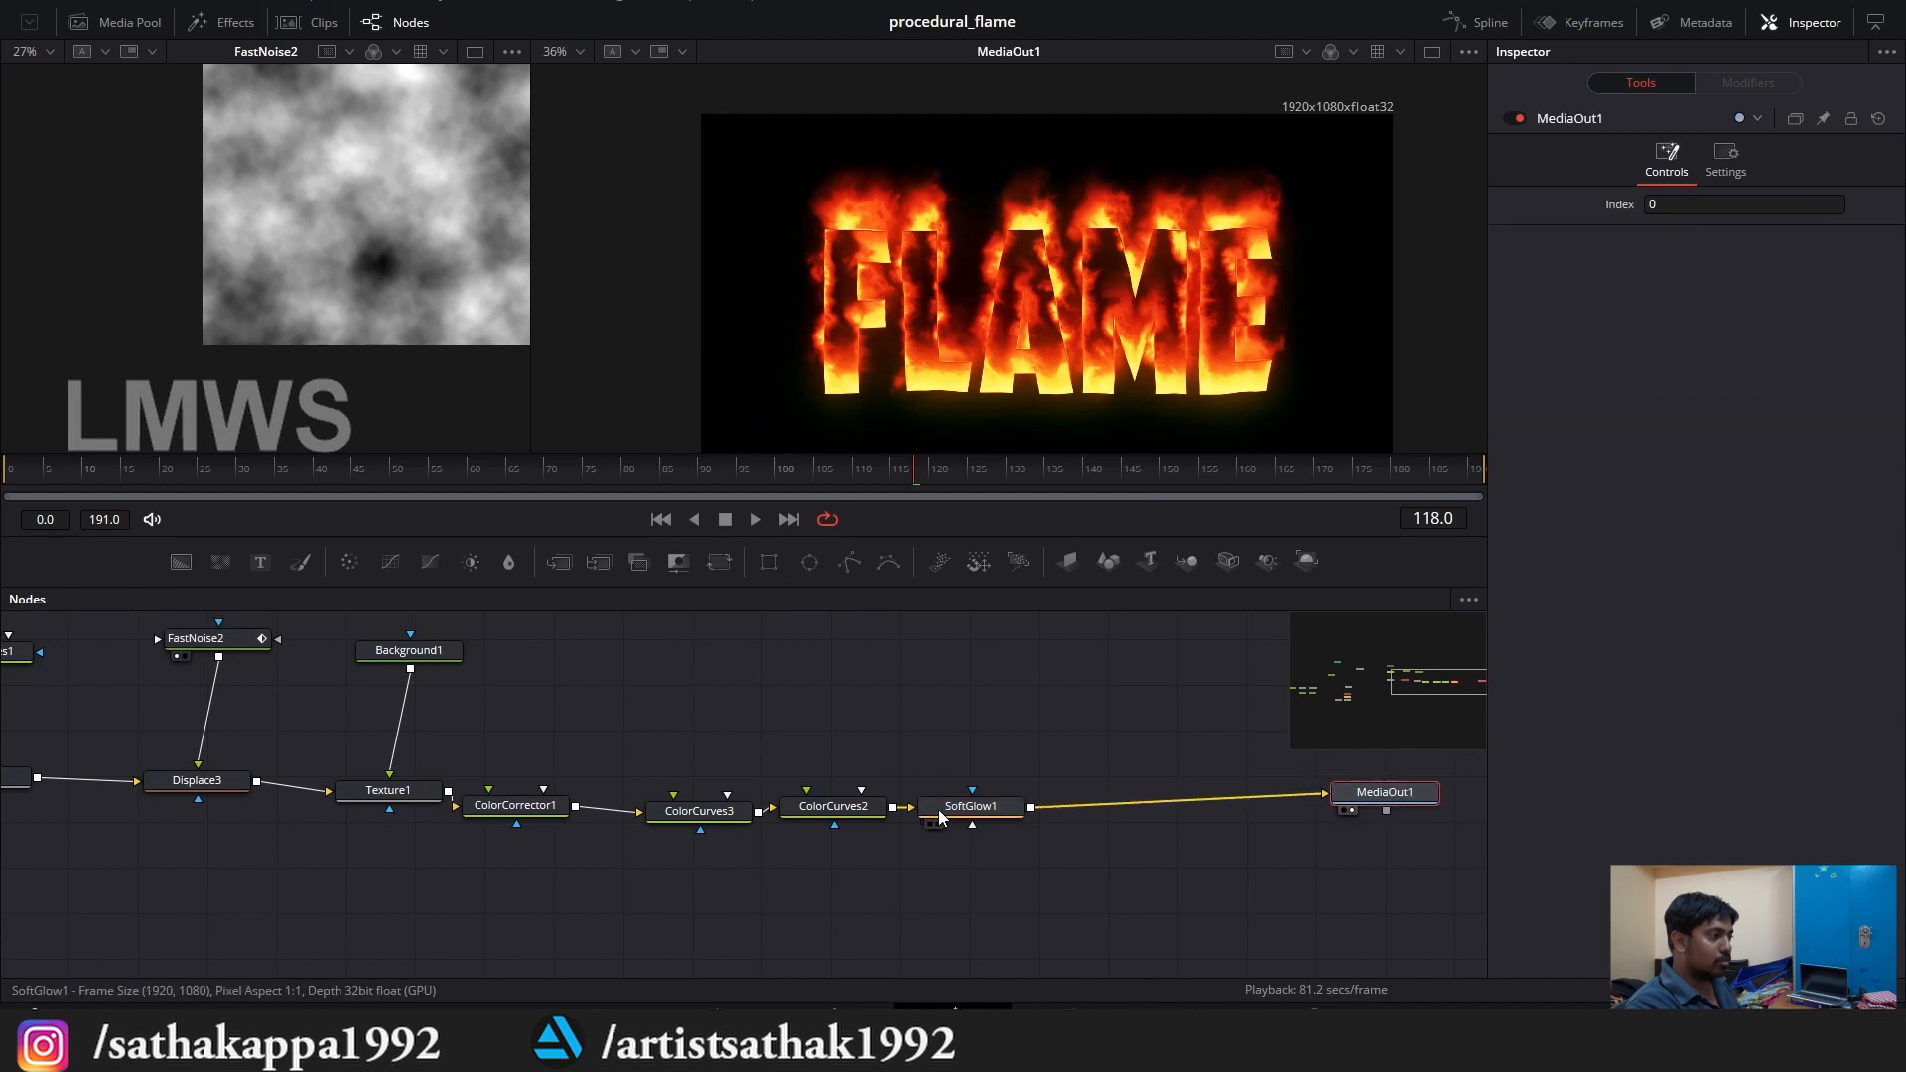
key(shift+space)
text(glo)
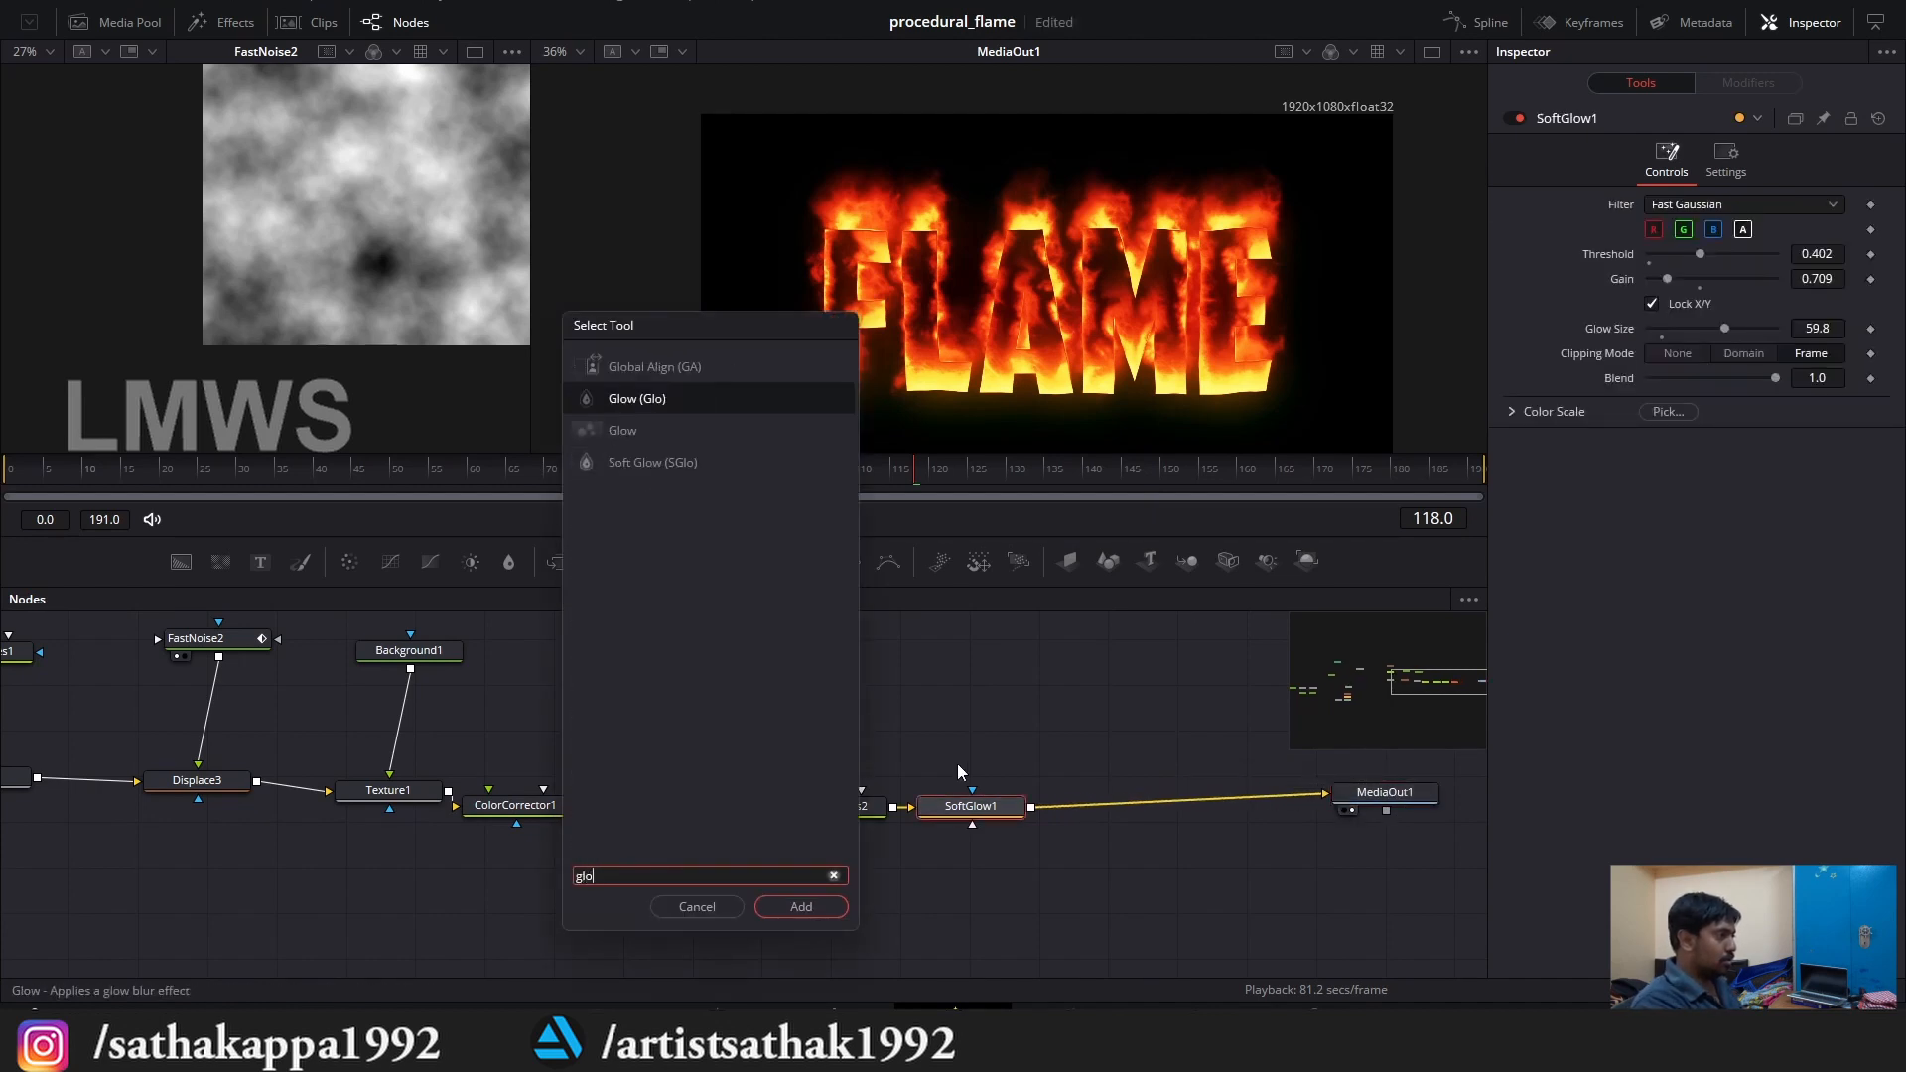
key(Return)
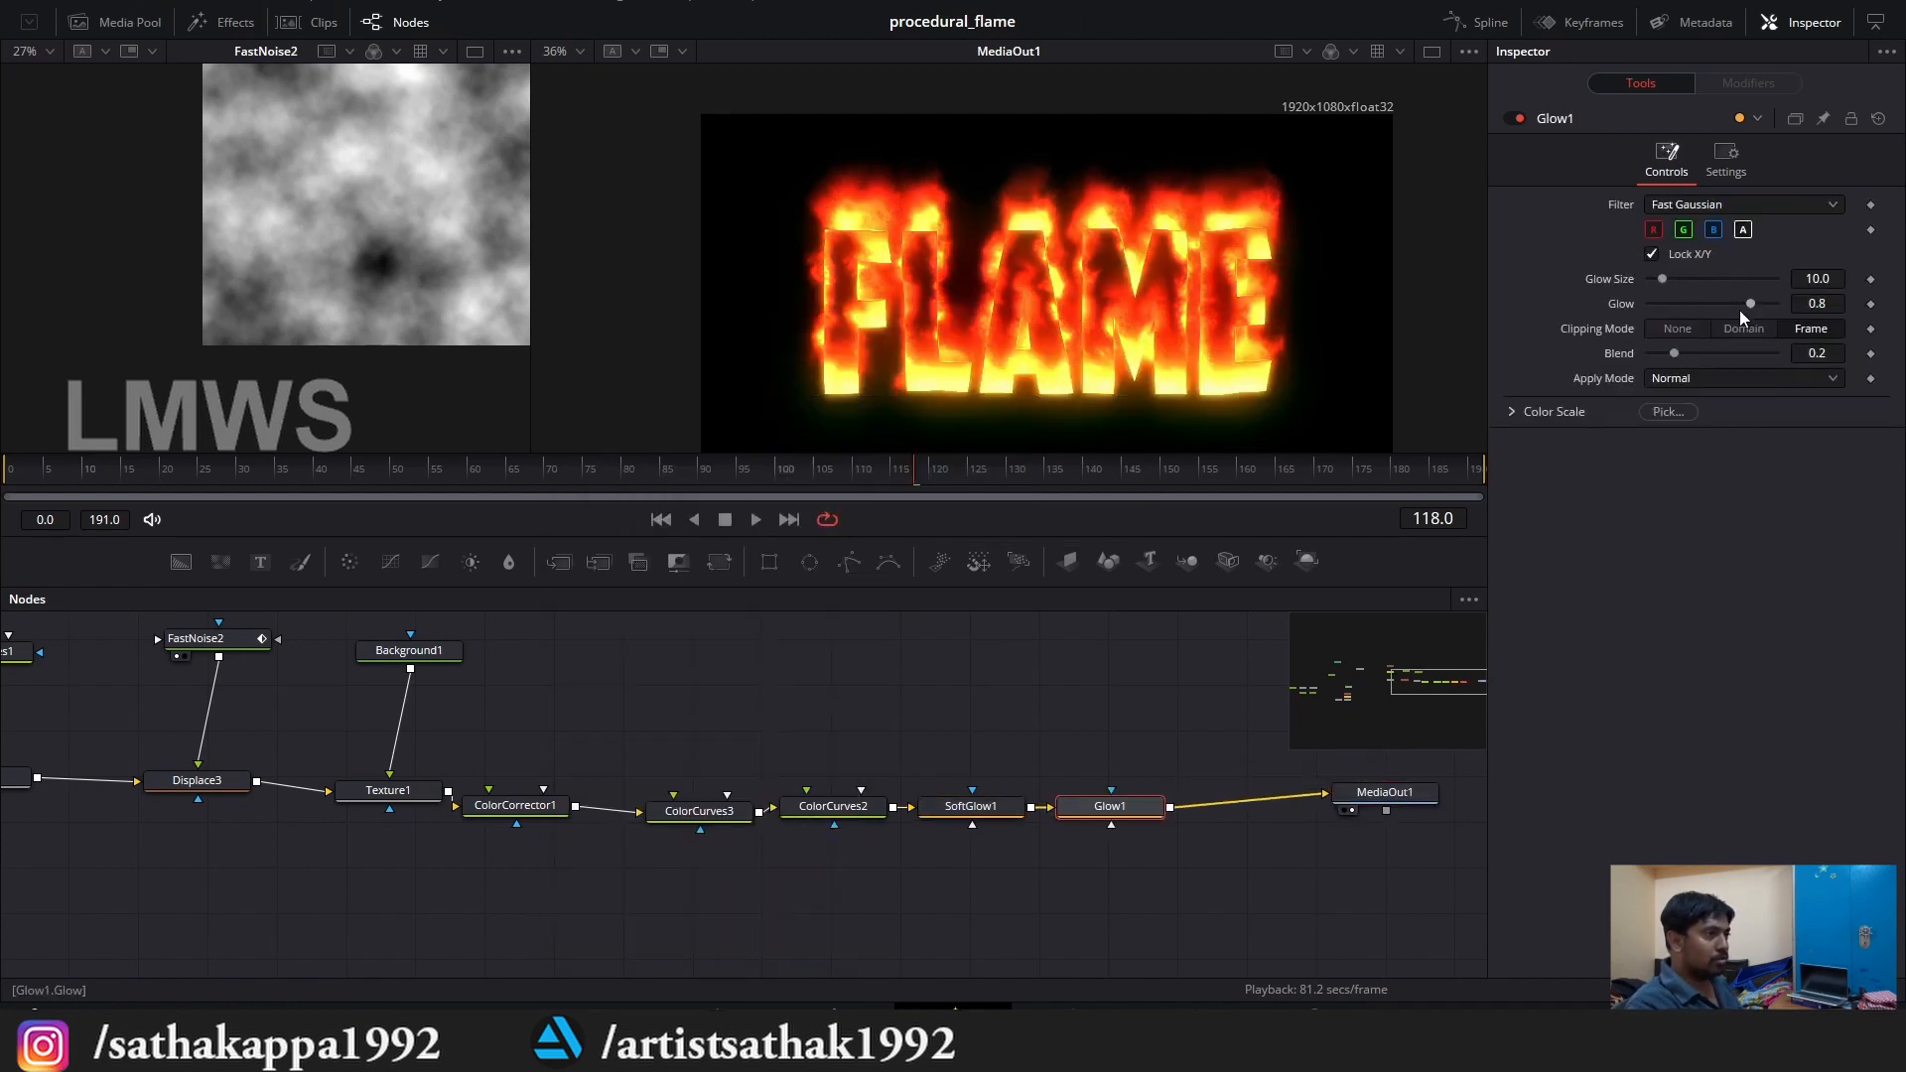
Set Glow1's Glow Size to about 63.8 and its Glow amount to about 0.173.
drag(1664, 279, 1683, 280)
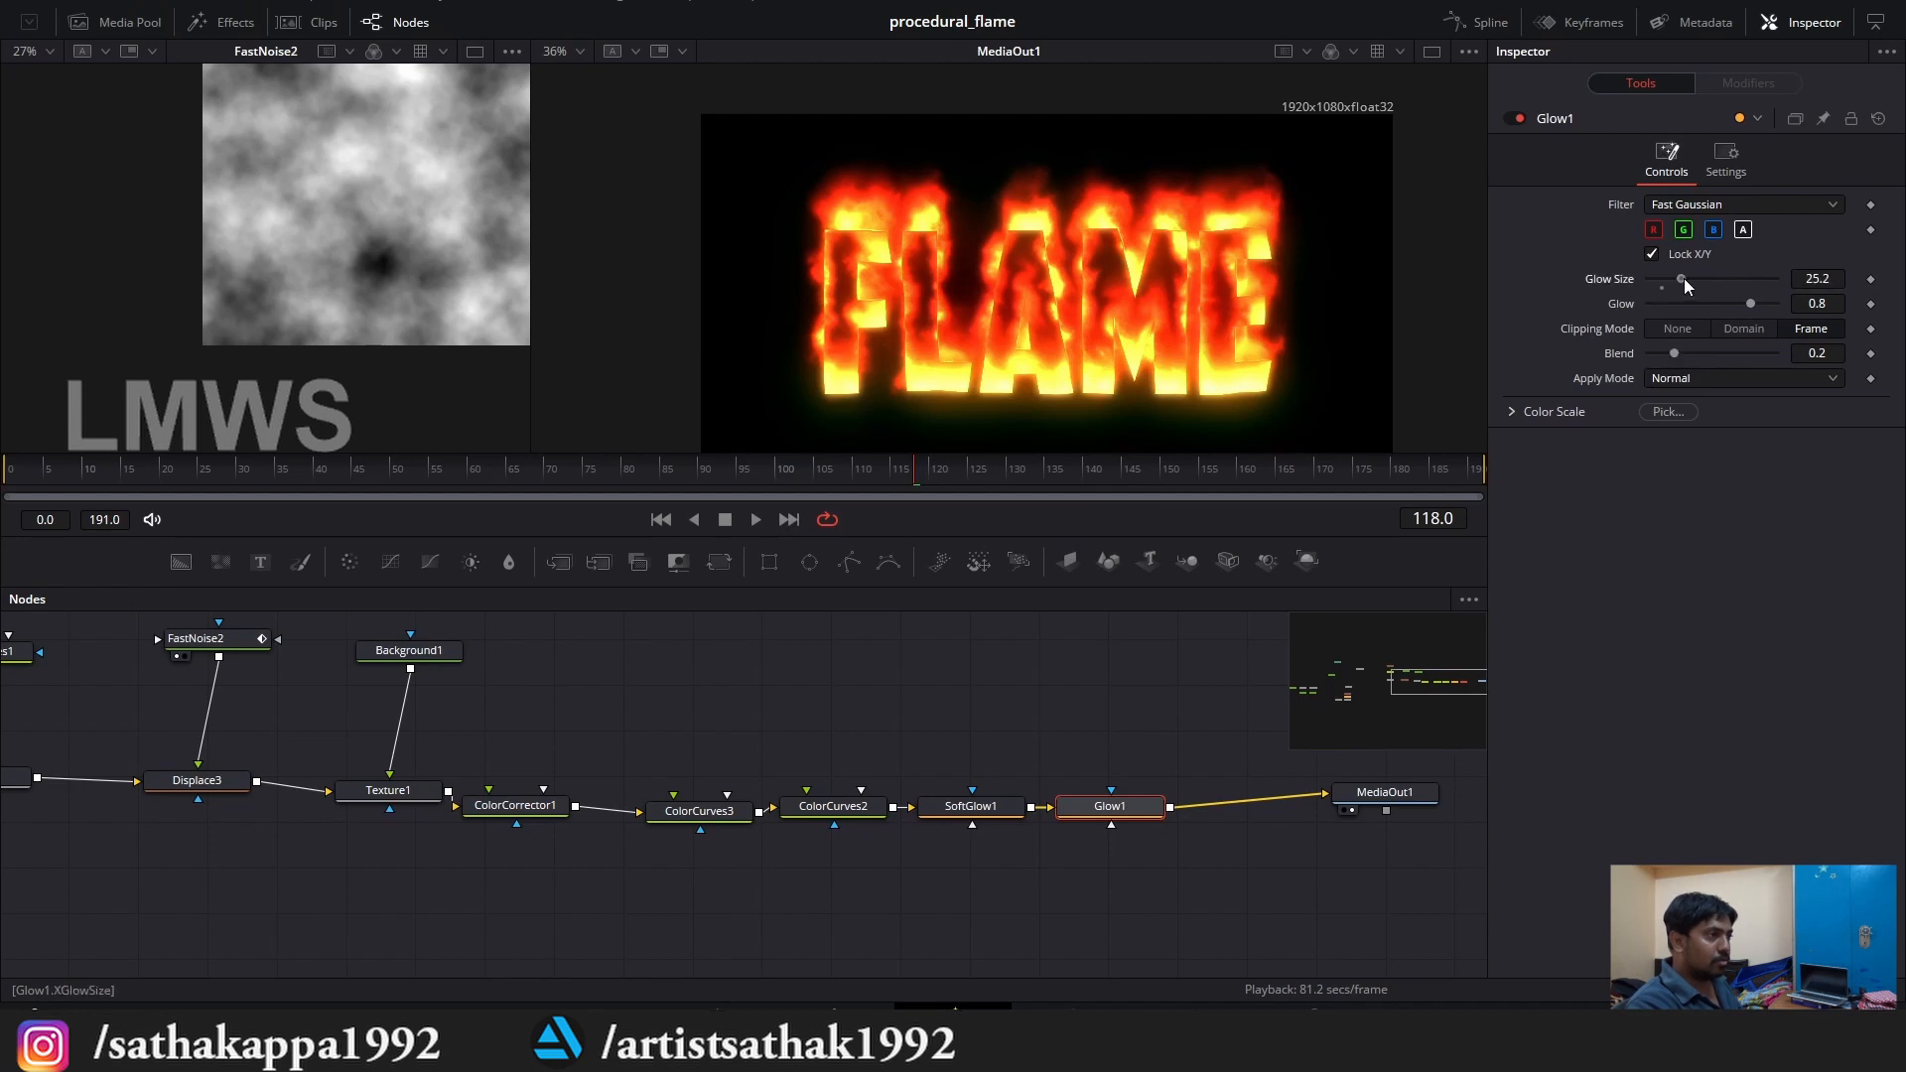
click(1816, 304)
key(BackSpace)
text(25)
key(Tab)
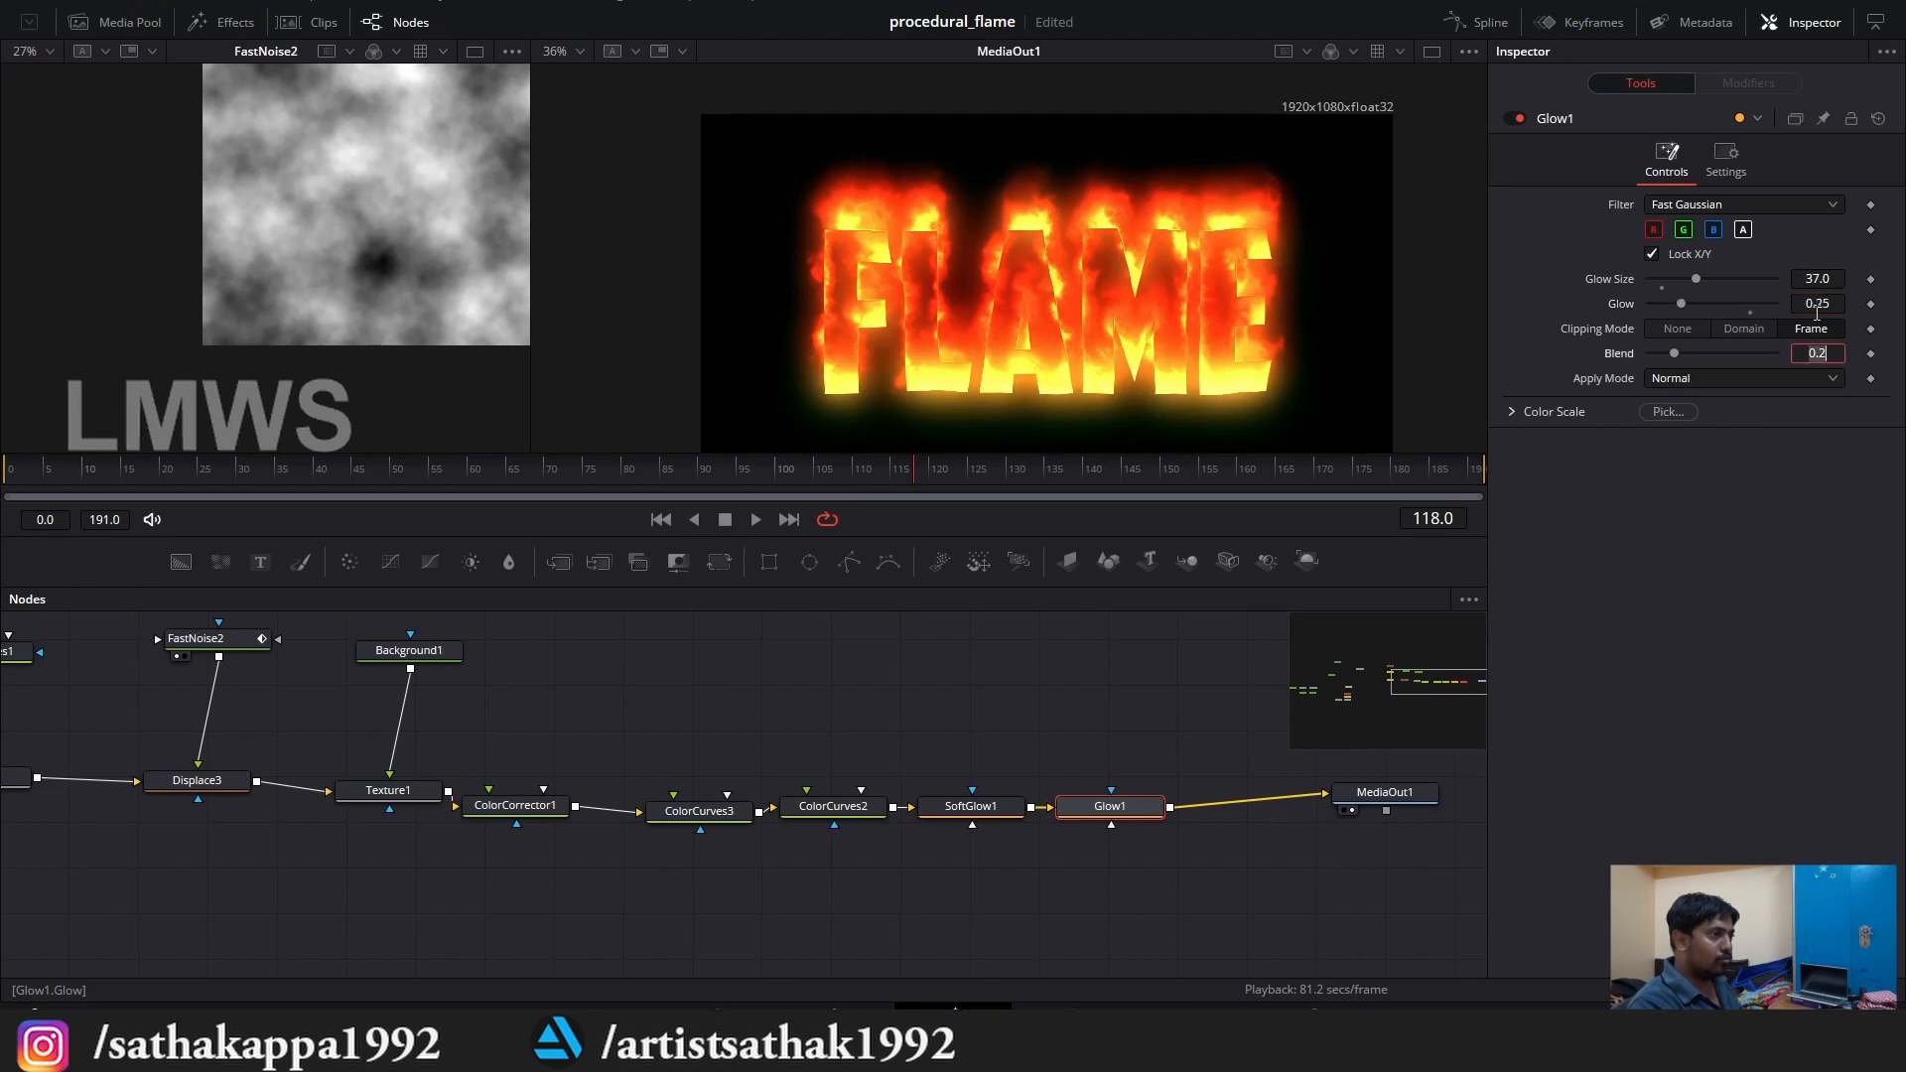
drag(1681, 306, 1723, 280)
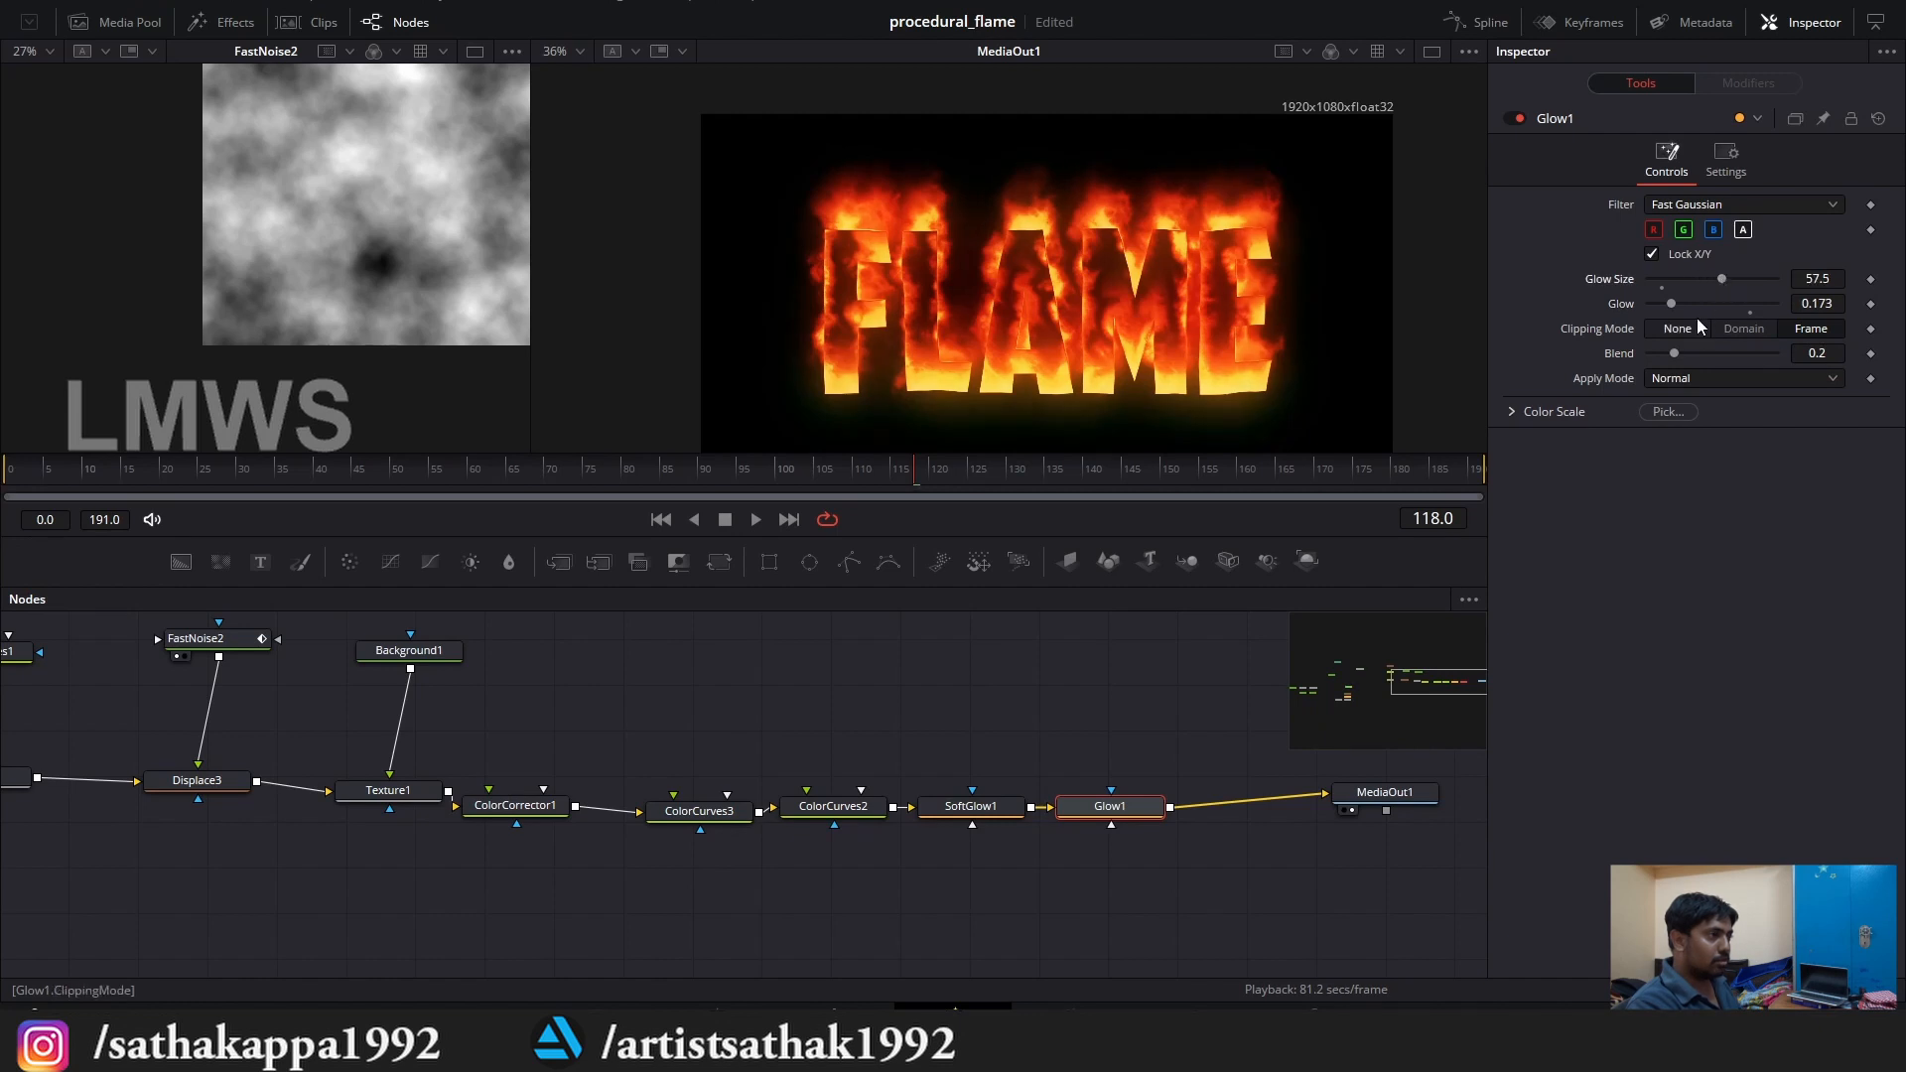
drag(1727, 280, 1730, 280)
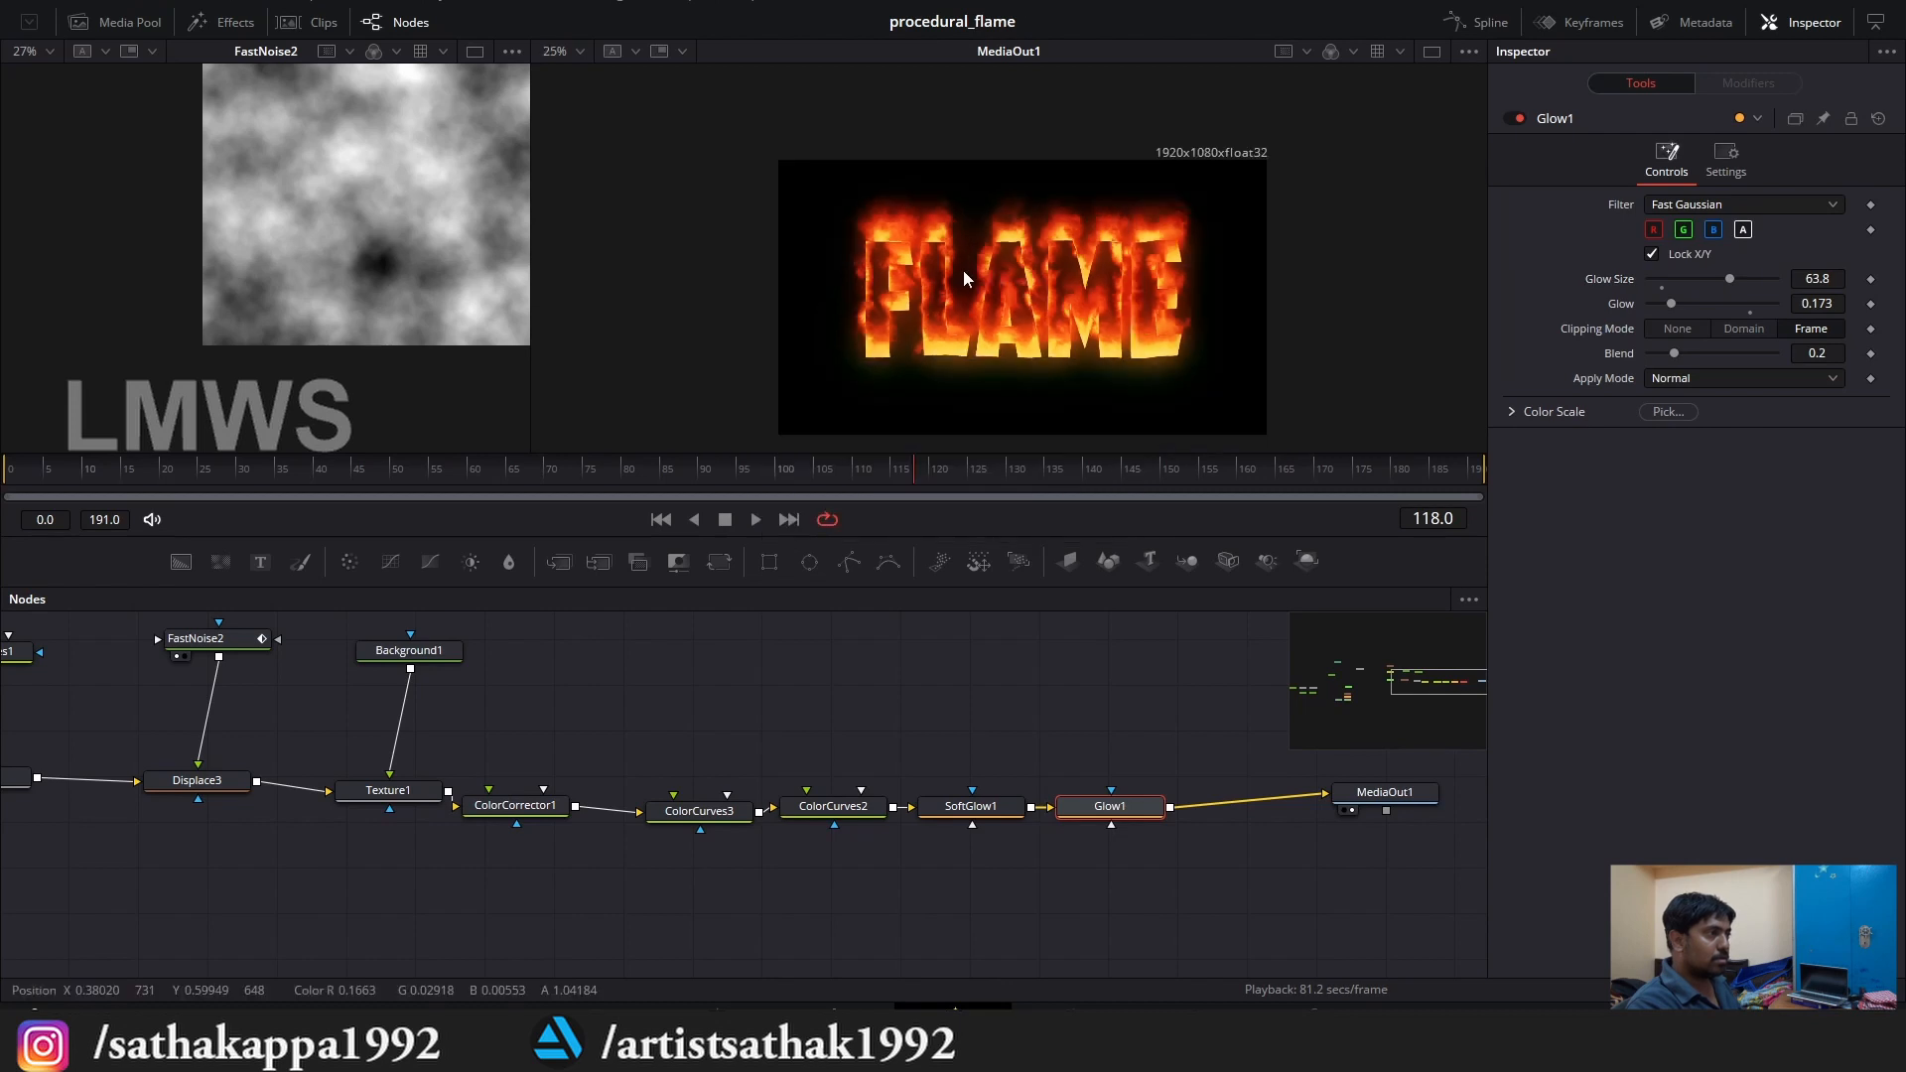
scroll(867, 826, down, 2)
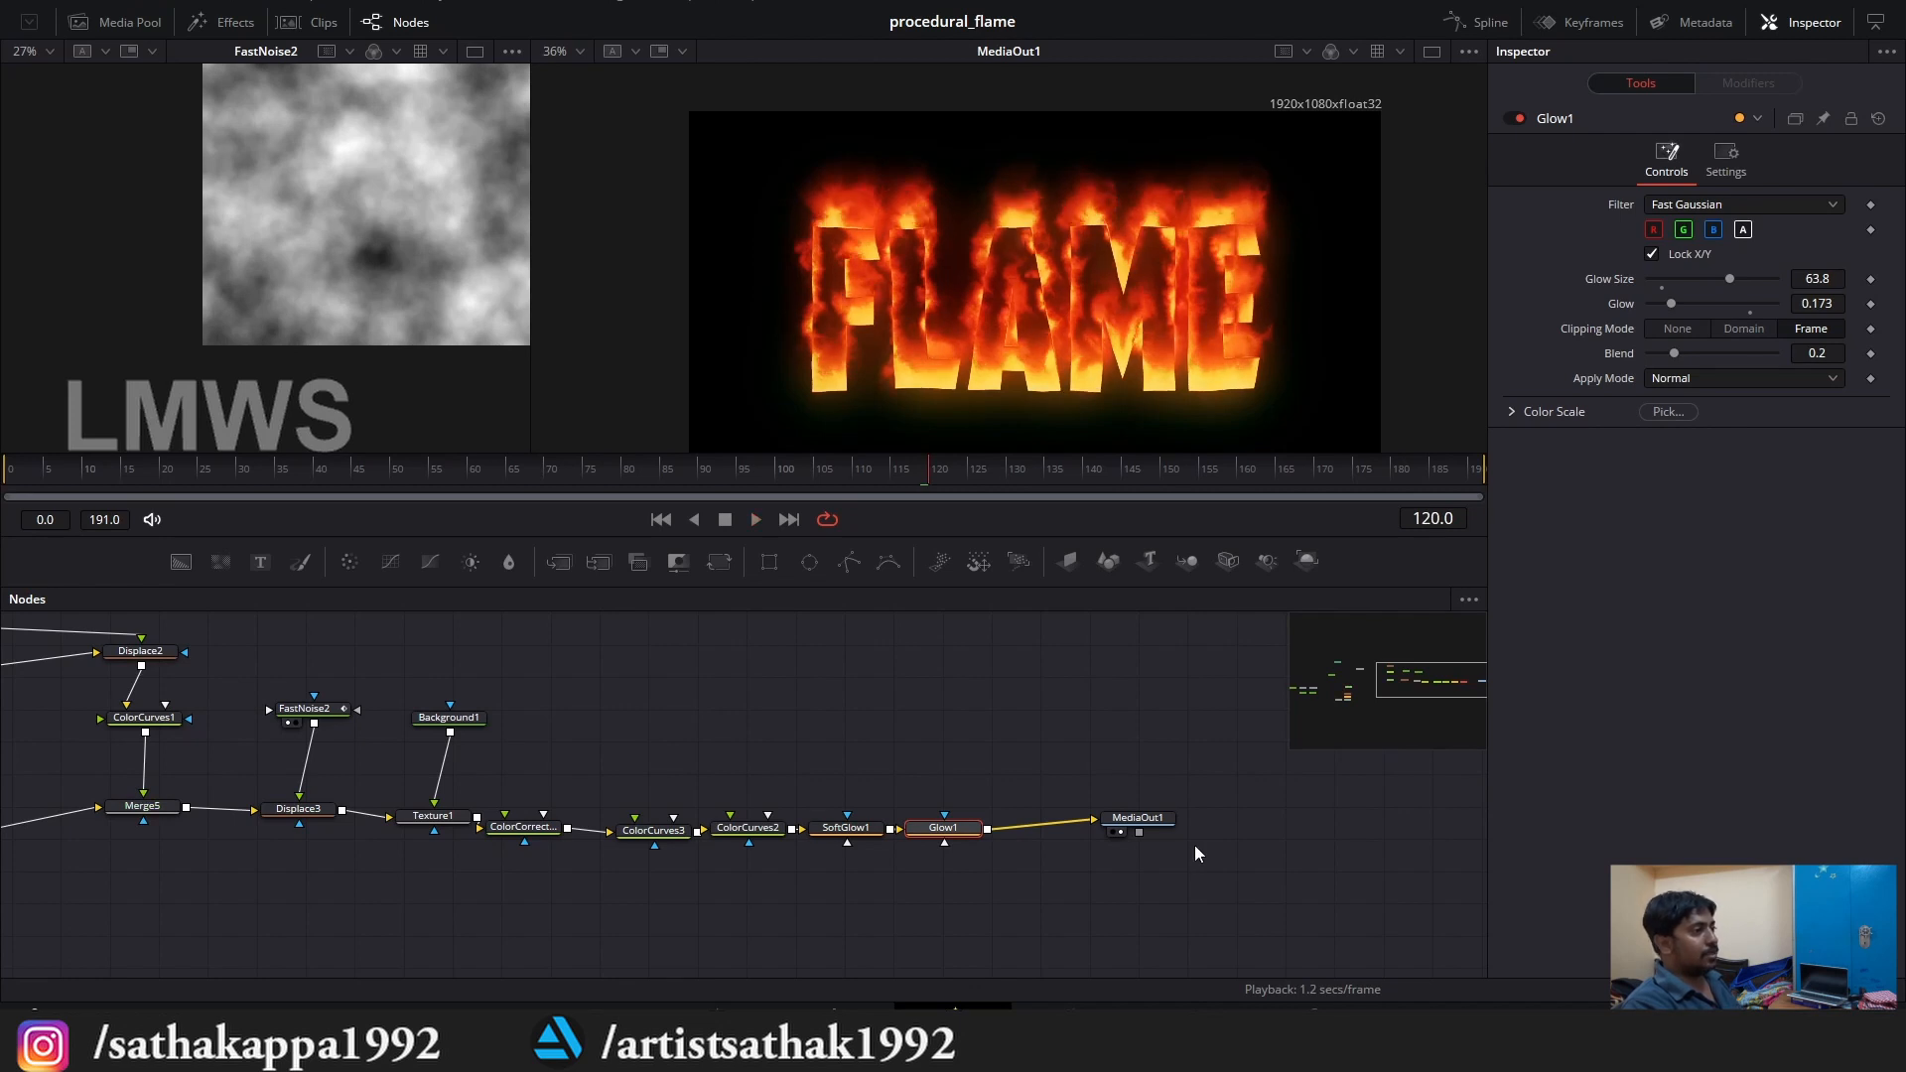
Change the Text1 wording to FIRE and save the project.
scroll(1194, 844, down, 3)
scroll(1030, 839, up, 2)
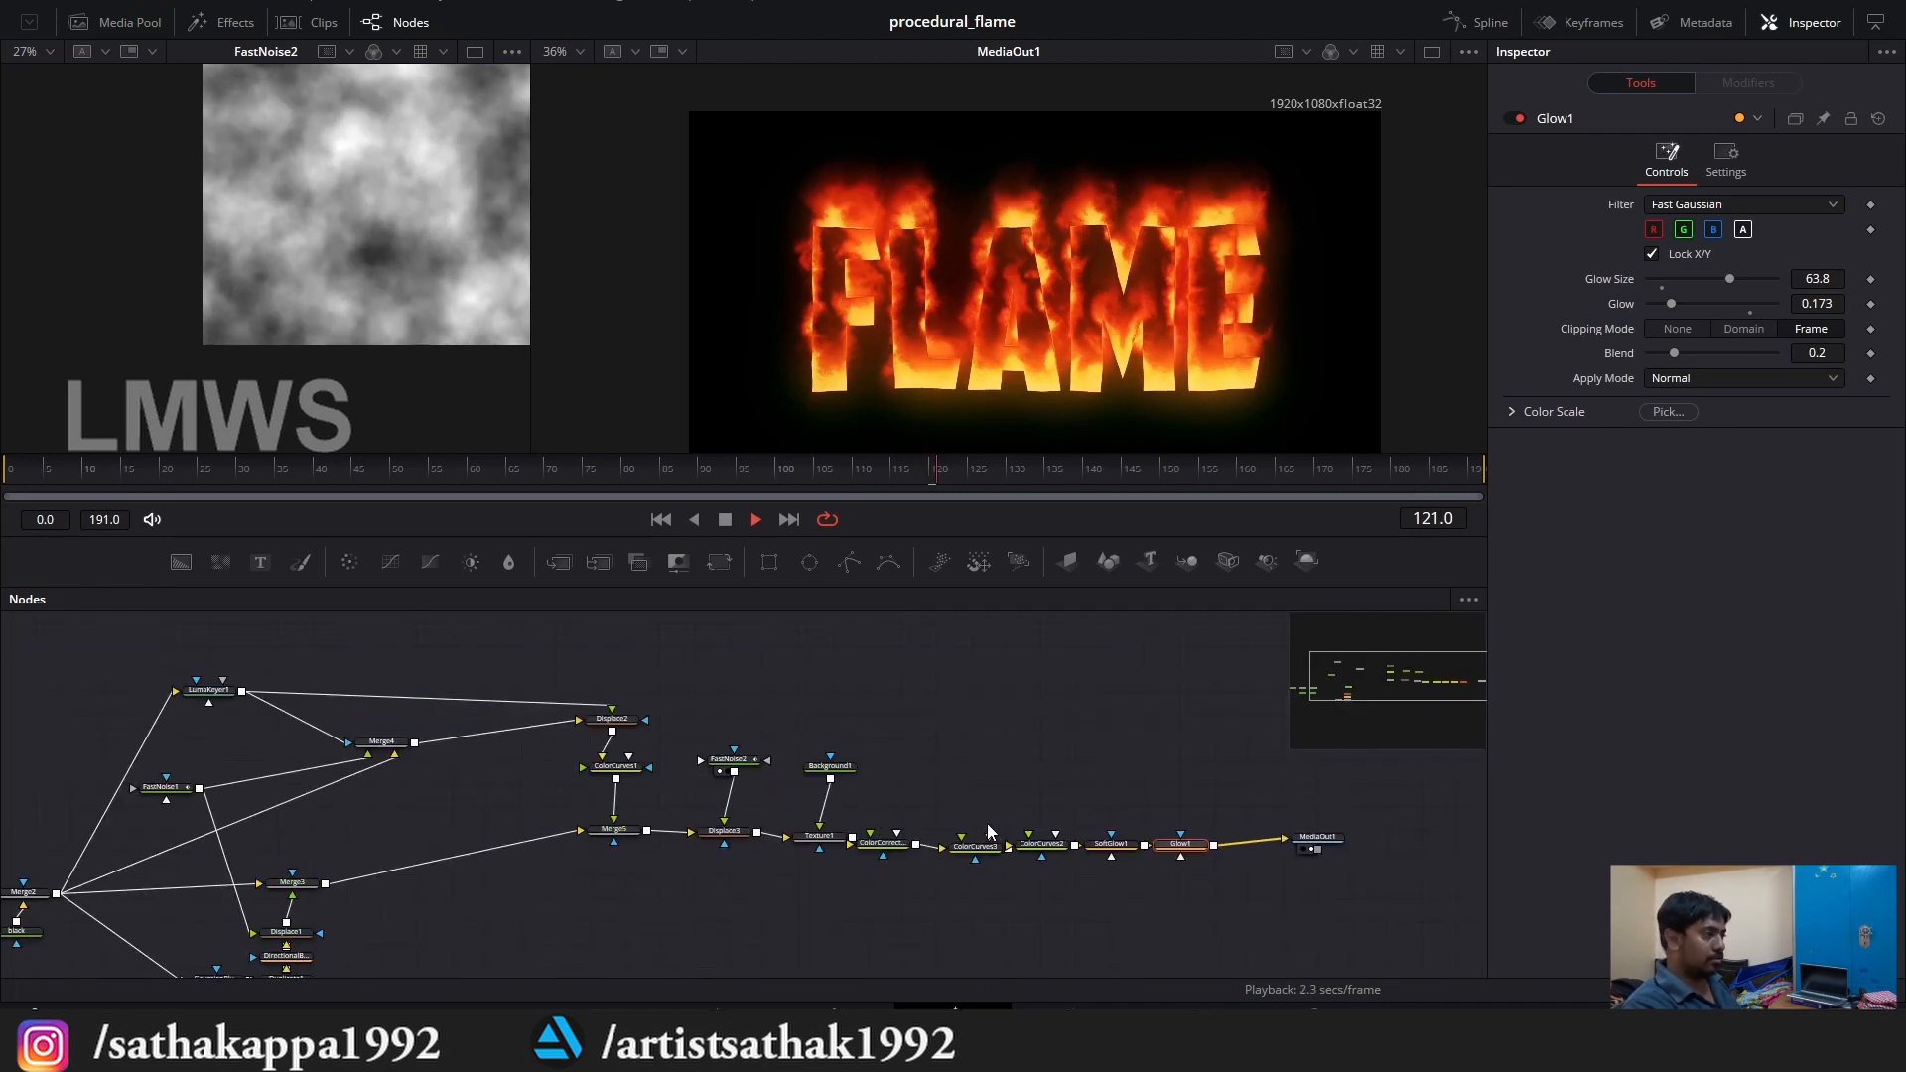
scroll(990, 820, down, 2)
scroll(350, 899, up, 4)
click(568, 764)
click(1589, 347)
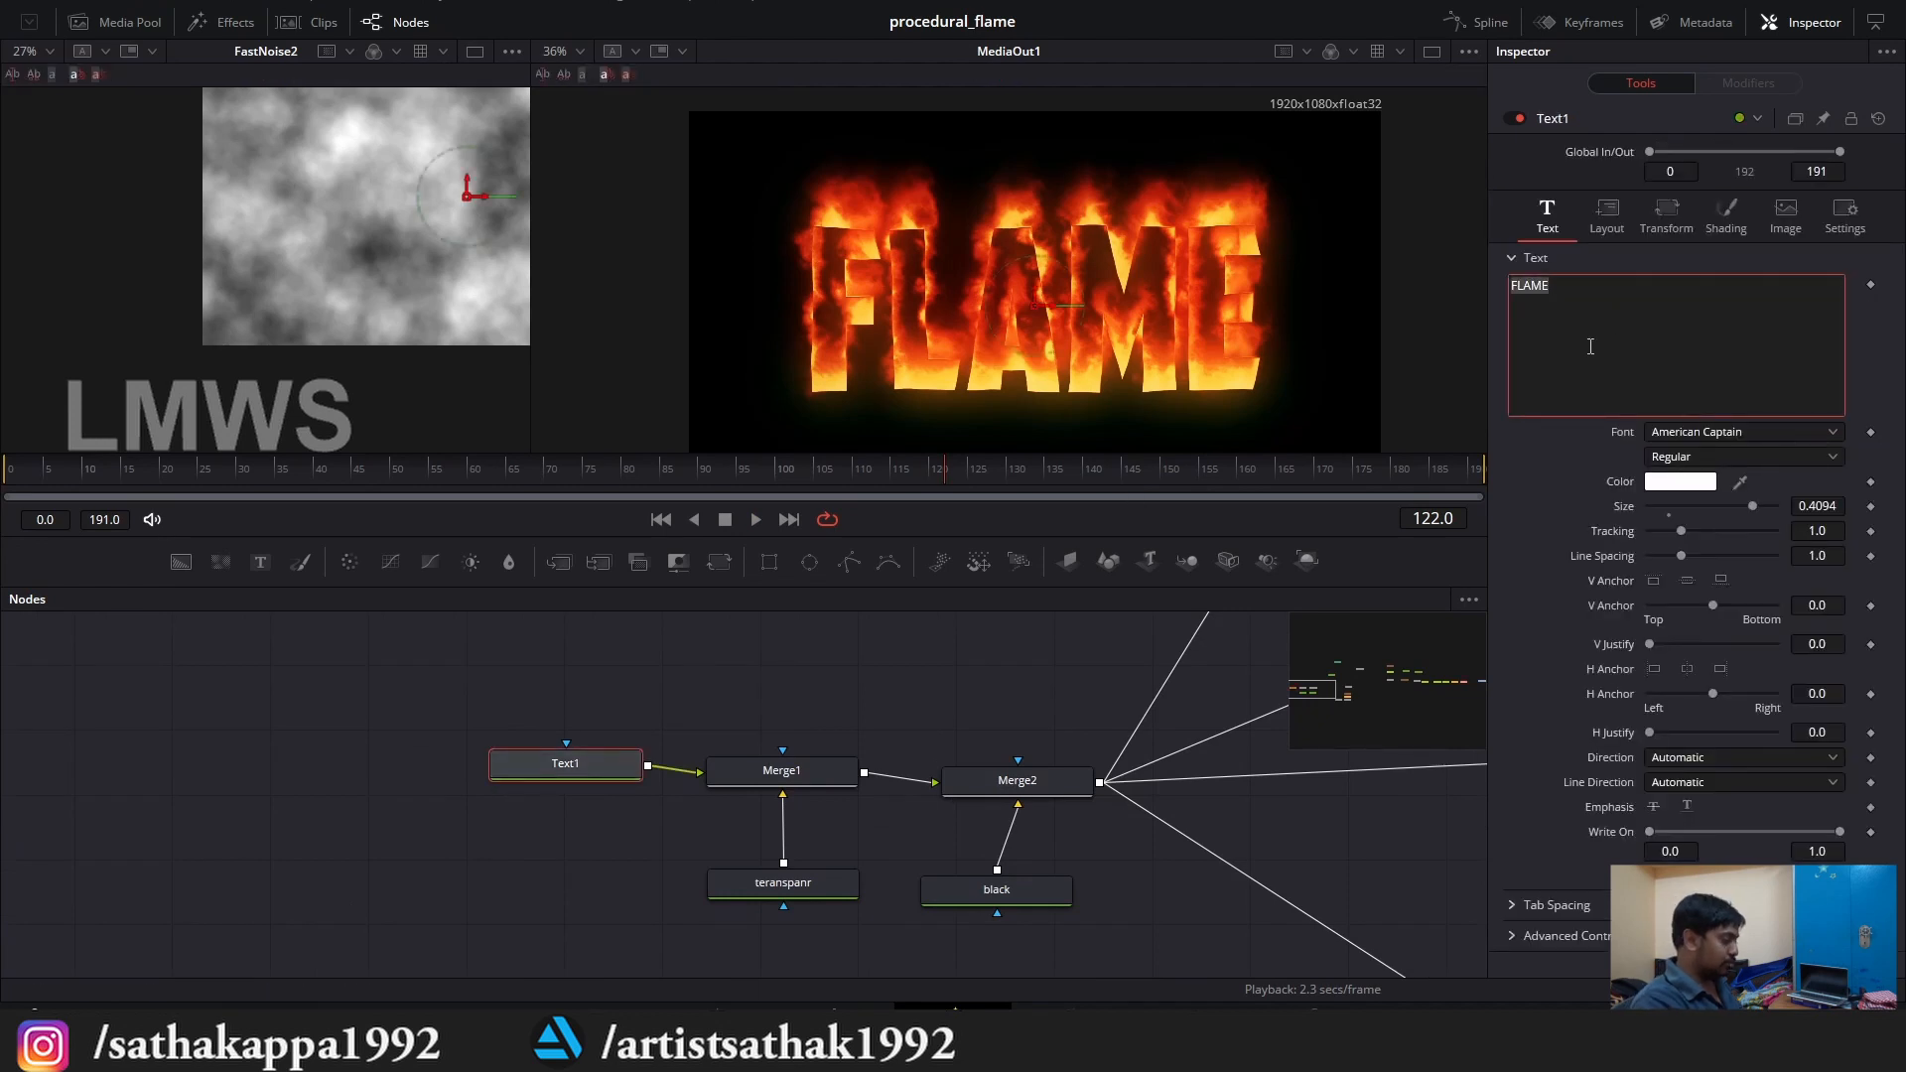
text(FIRE)
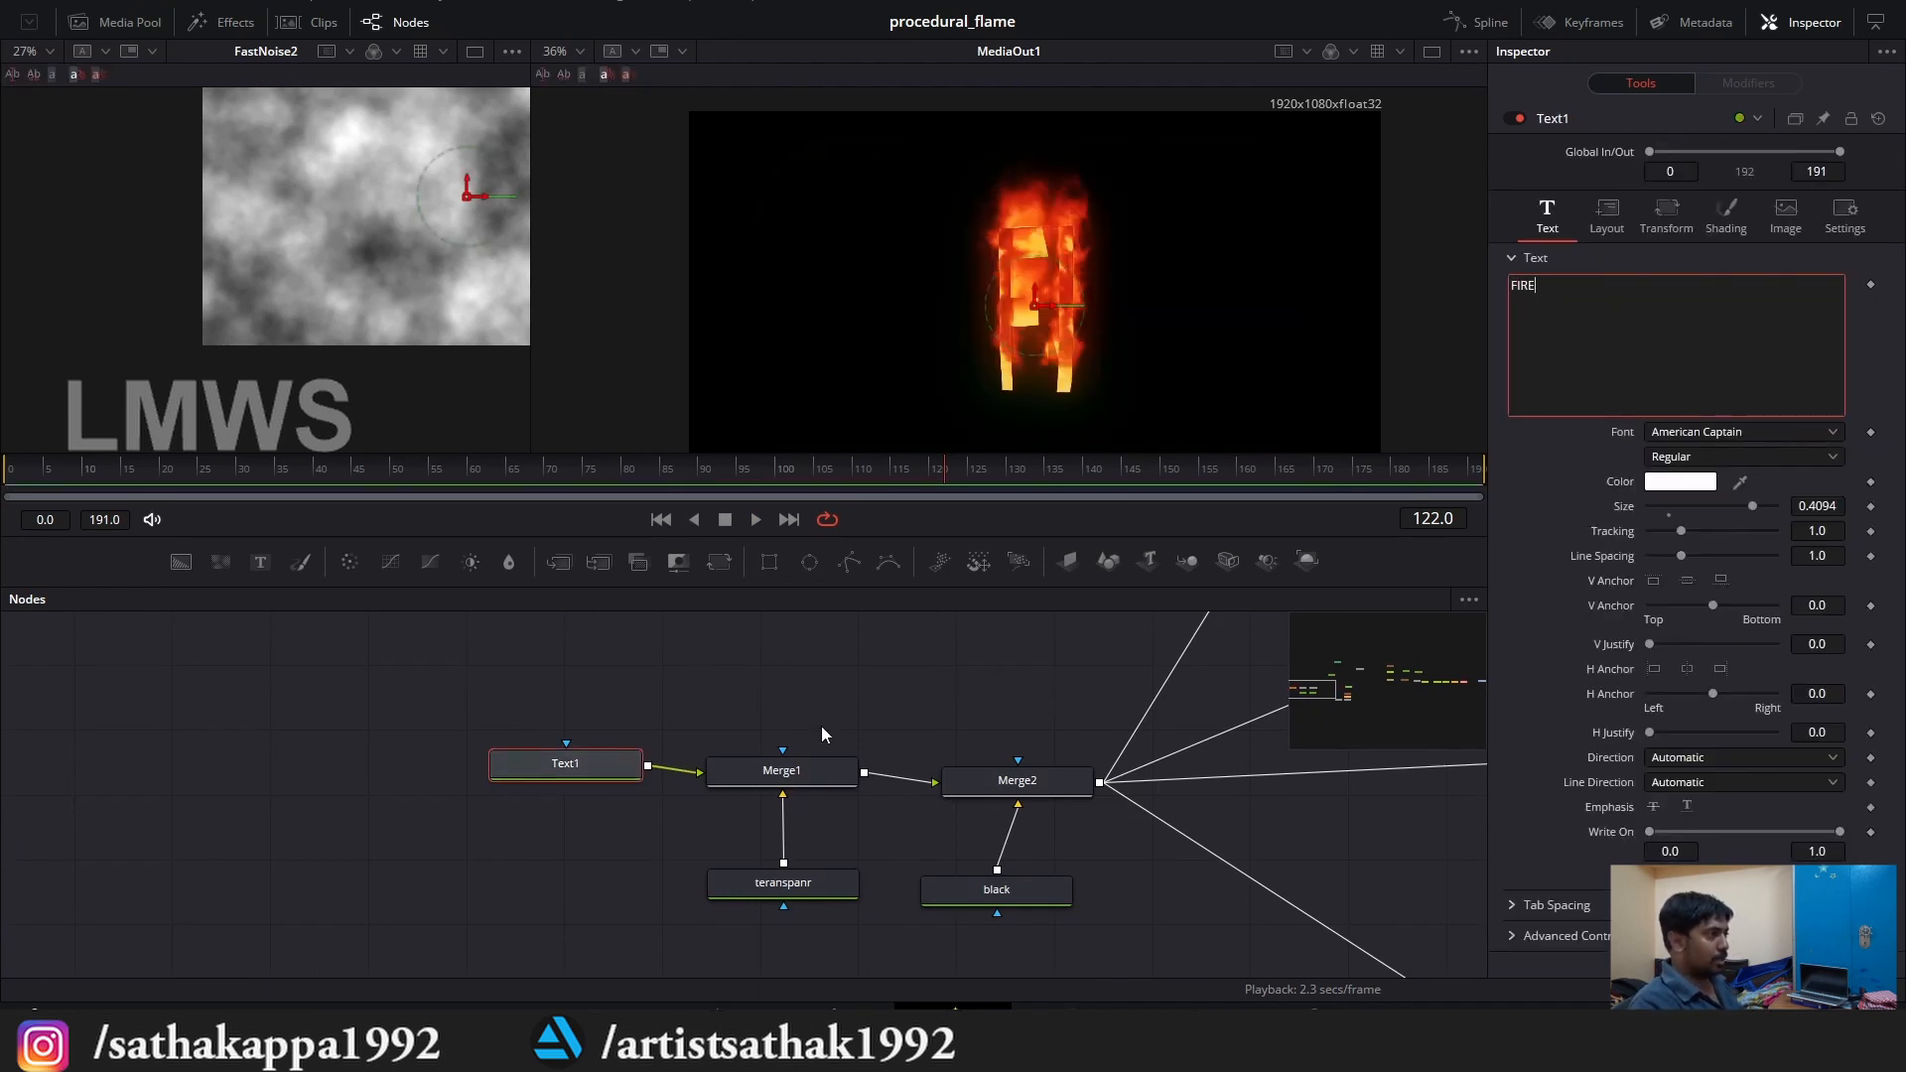
click(872, 670)
key(ctrl+s)
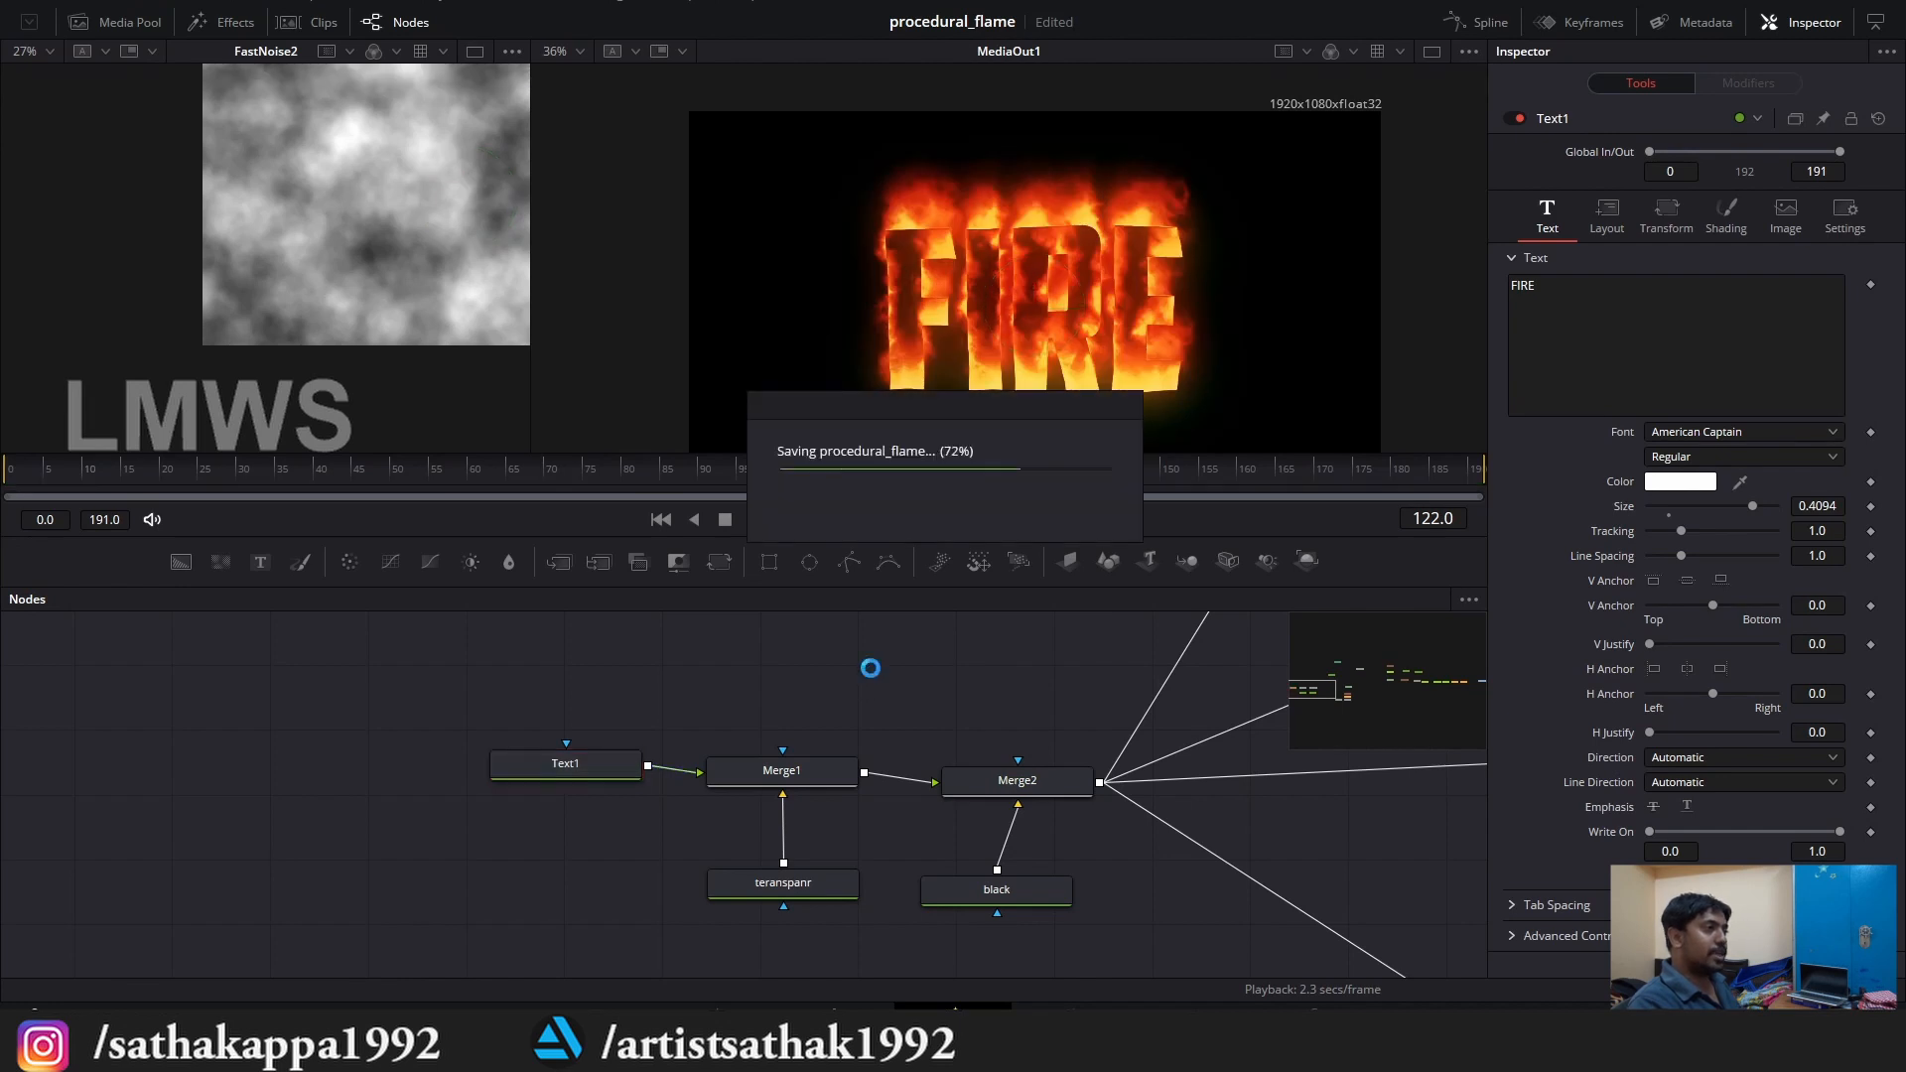
Replace the Text1 wording with LMWS.
click(1654, 295)
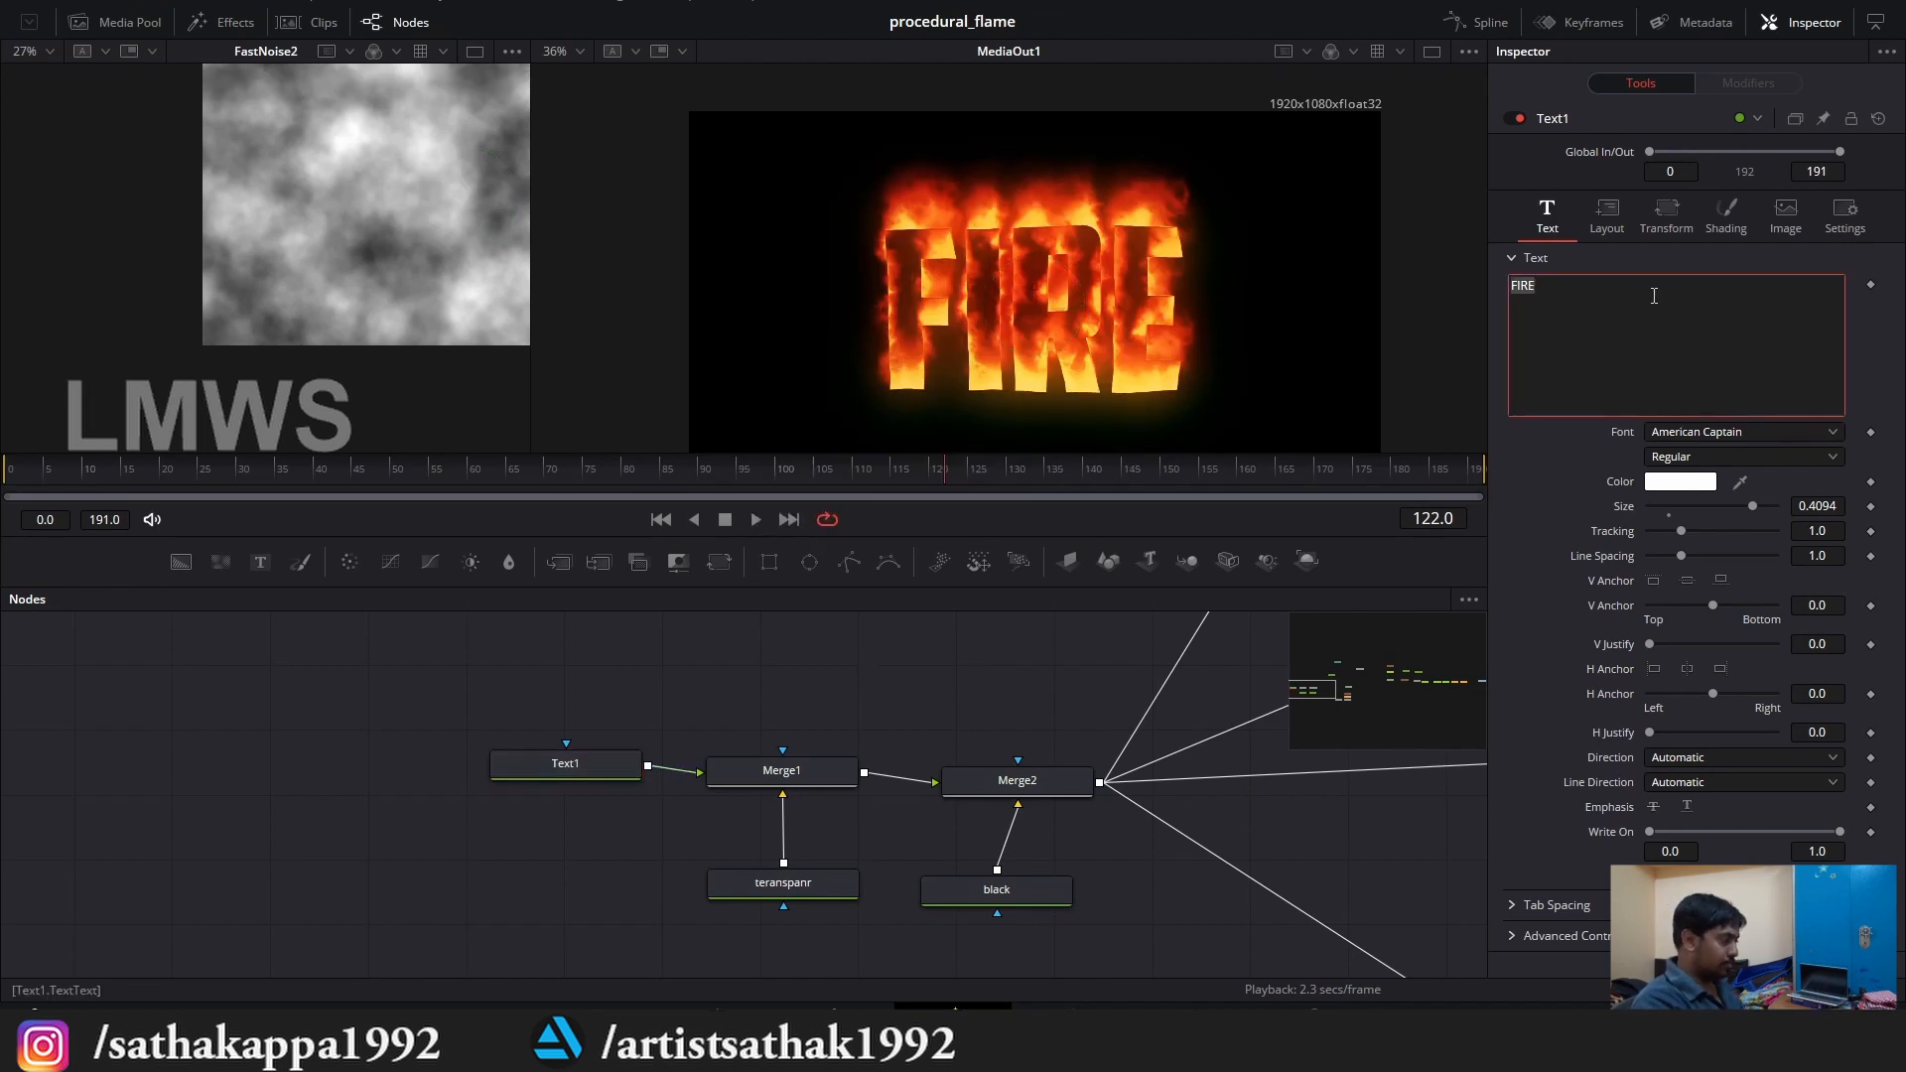
text(LMWS)
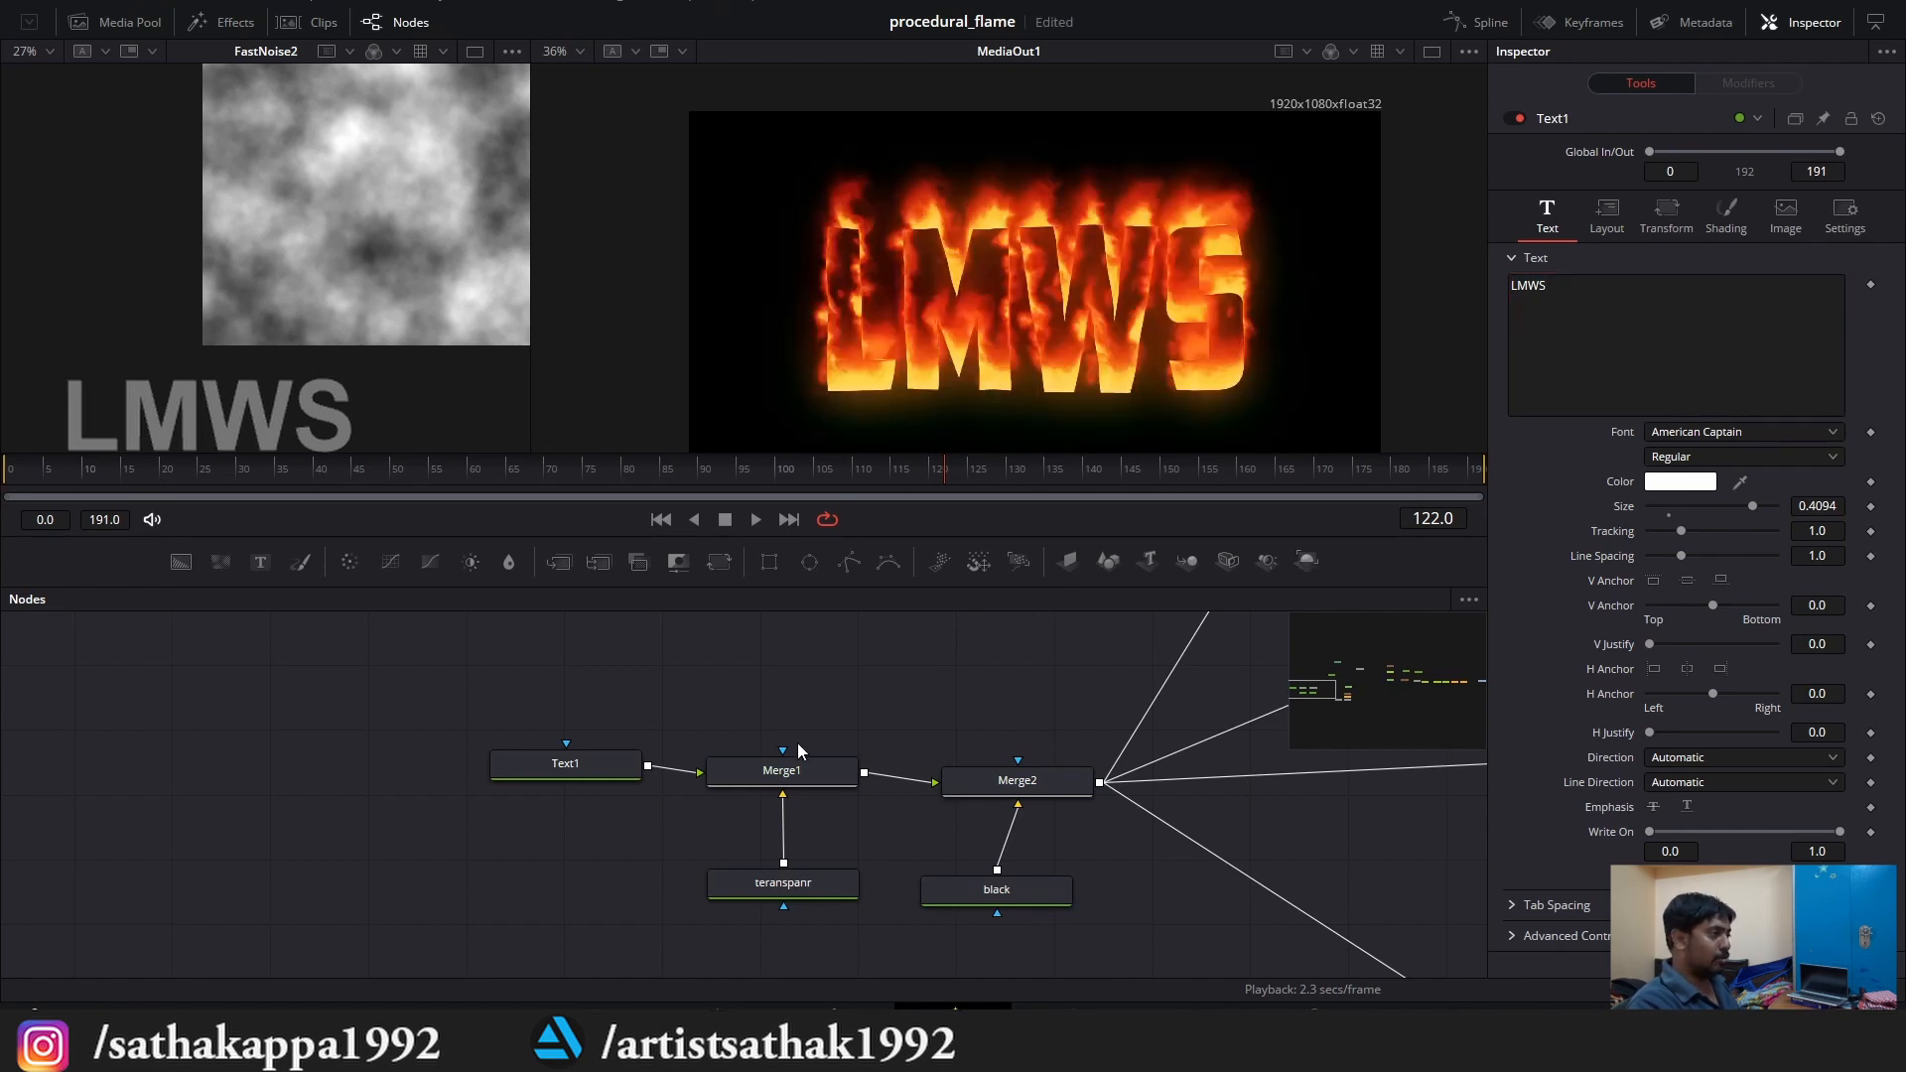
Move Text1 away from Merge1, bring in the bat logo image from the media pool, and connect it as Merge1's foreground instead of Text1.
drag(566, 769, 484, 778)
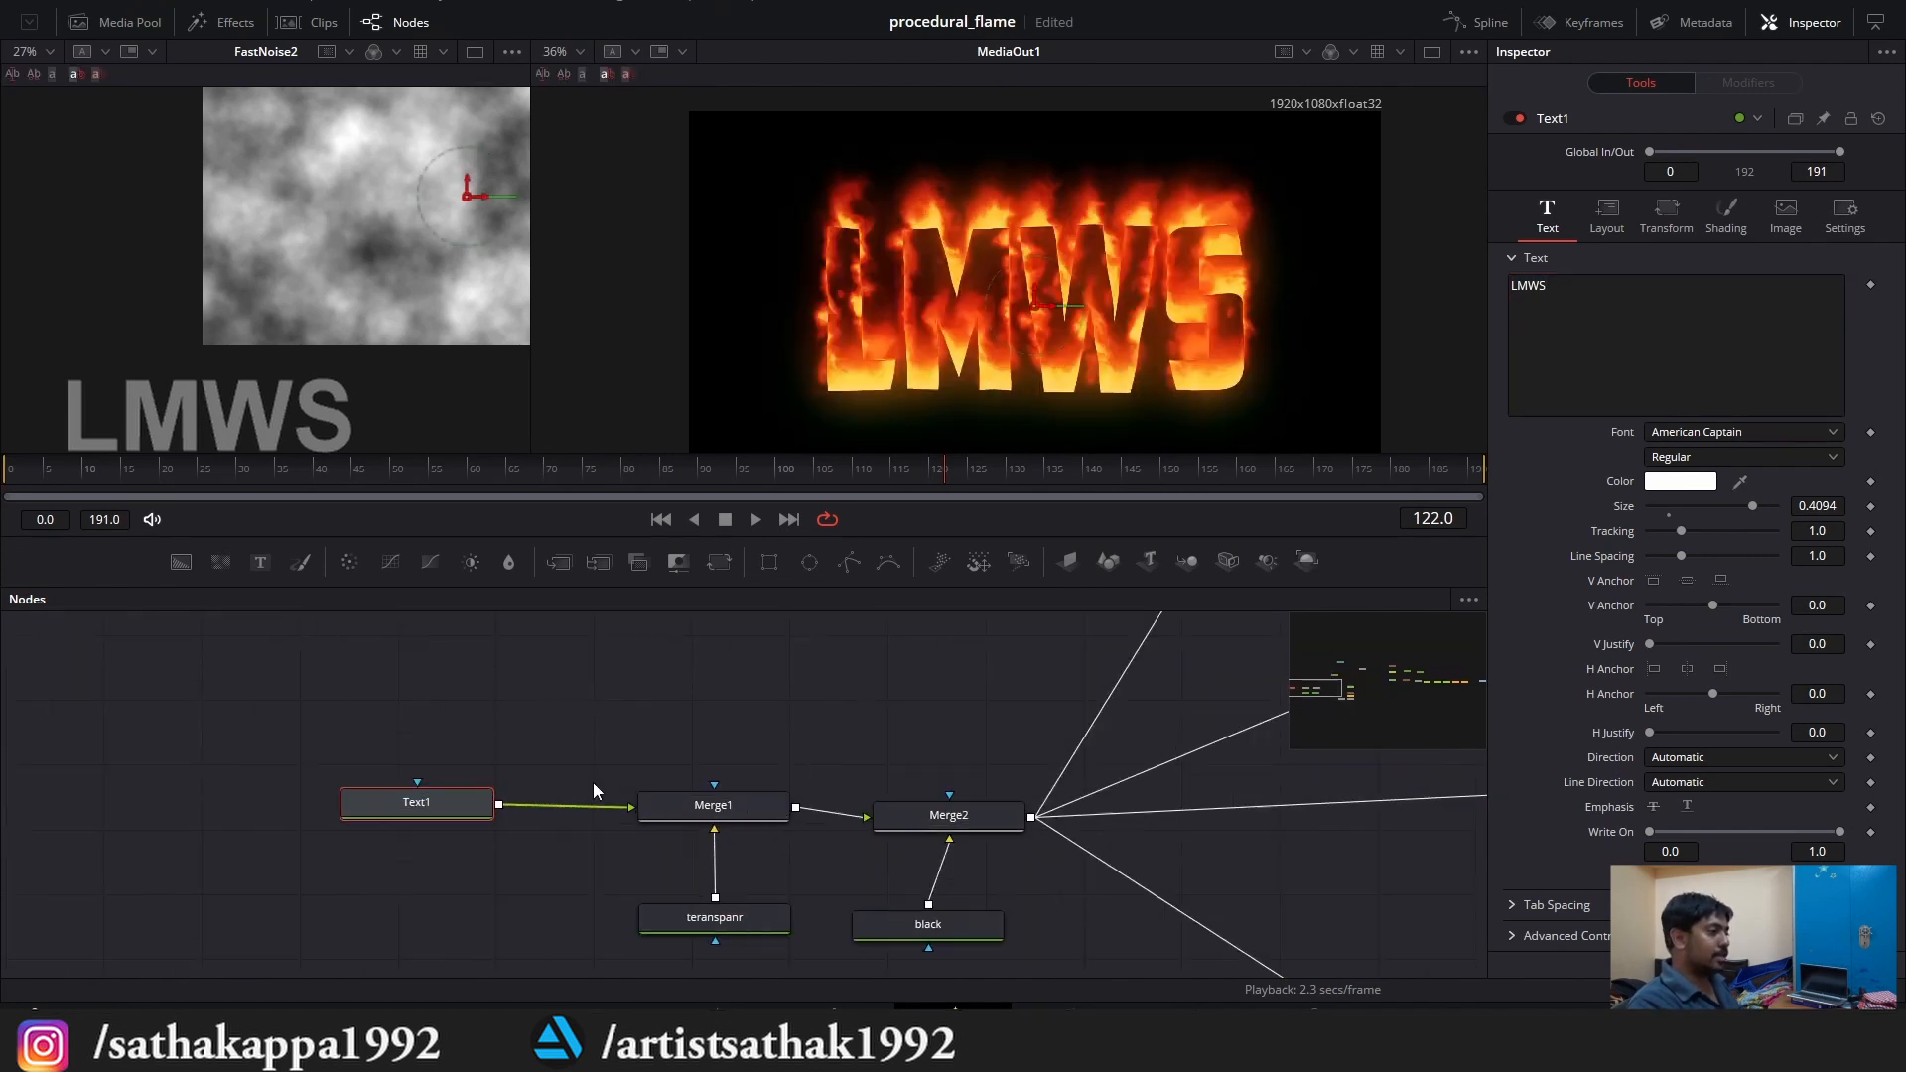
click(141, 24)
drag(205, 169, 633, 807)
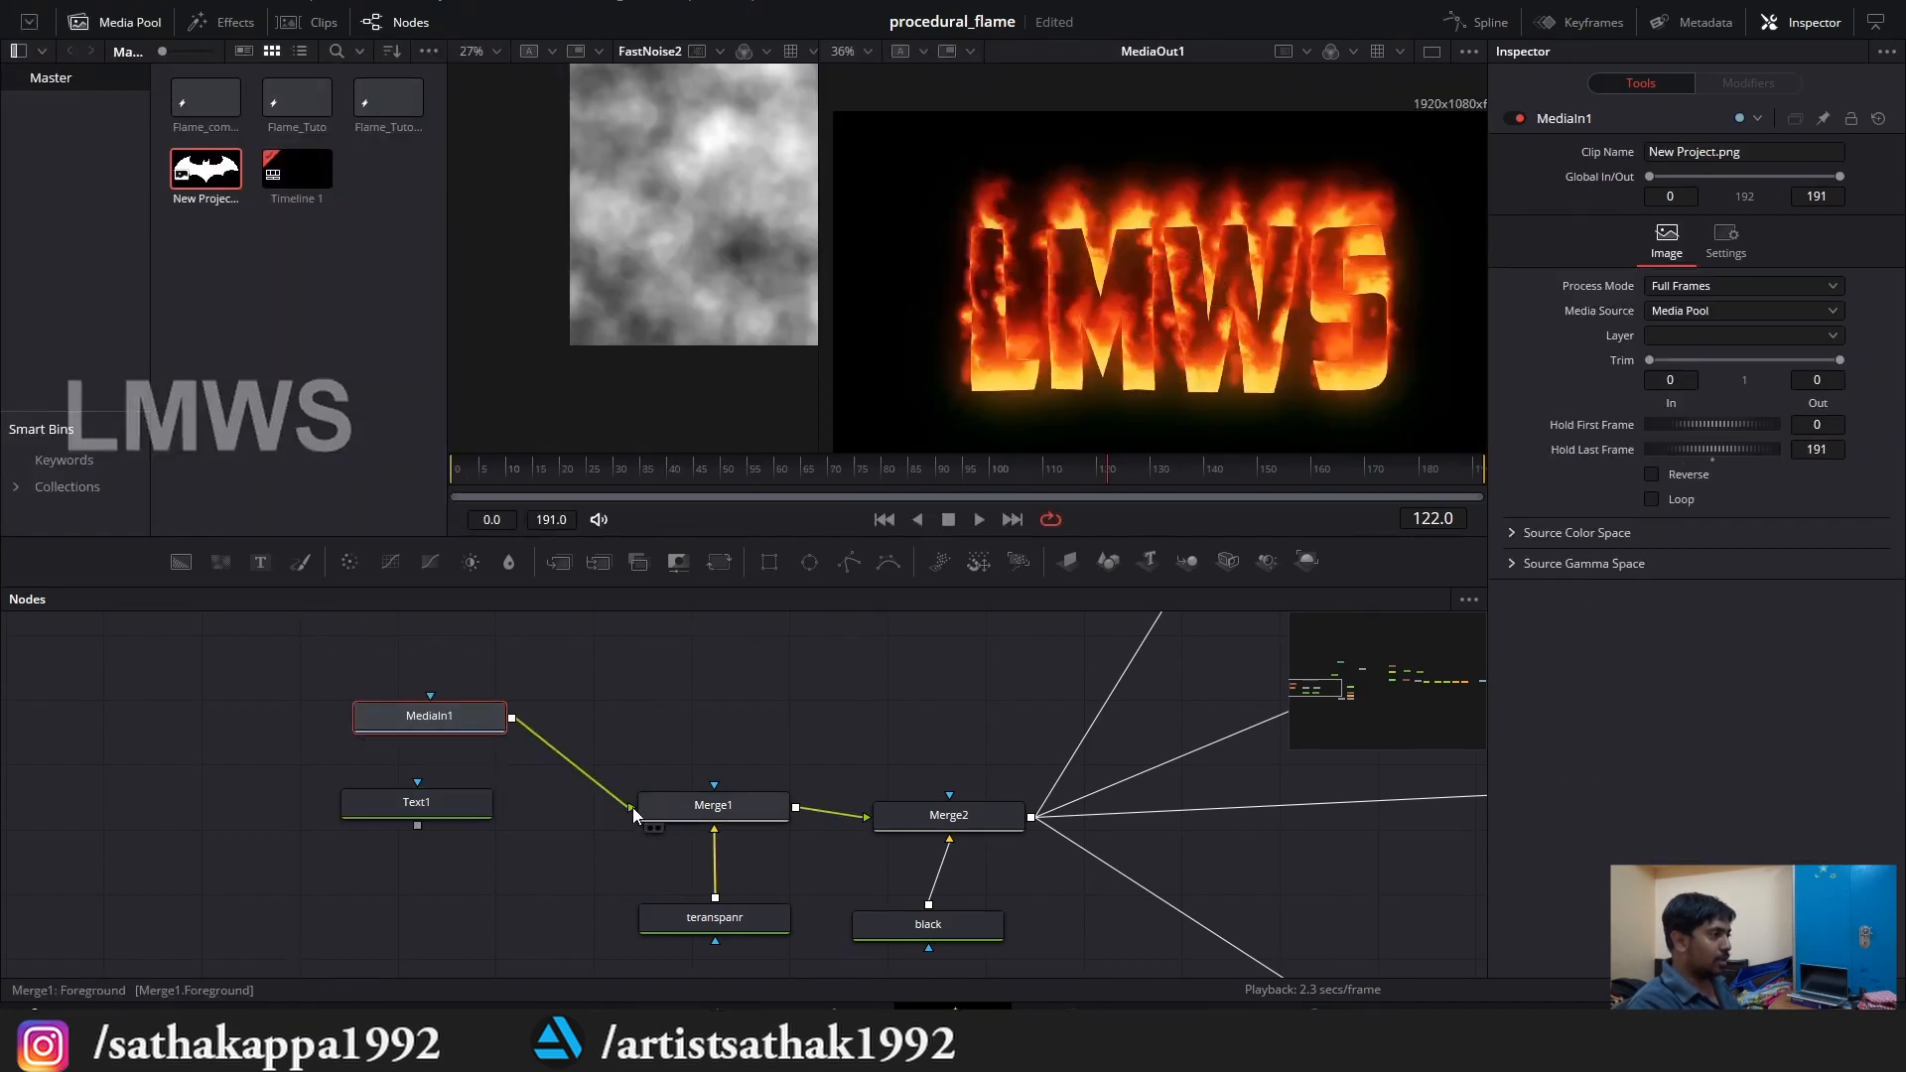